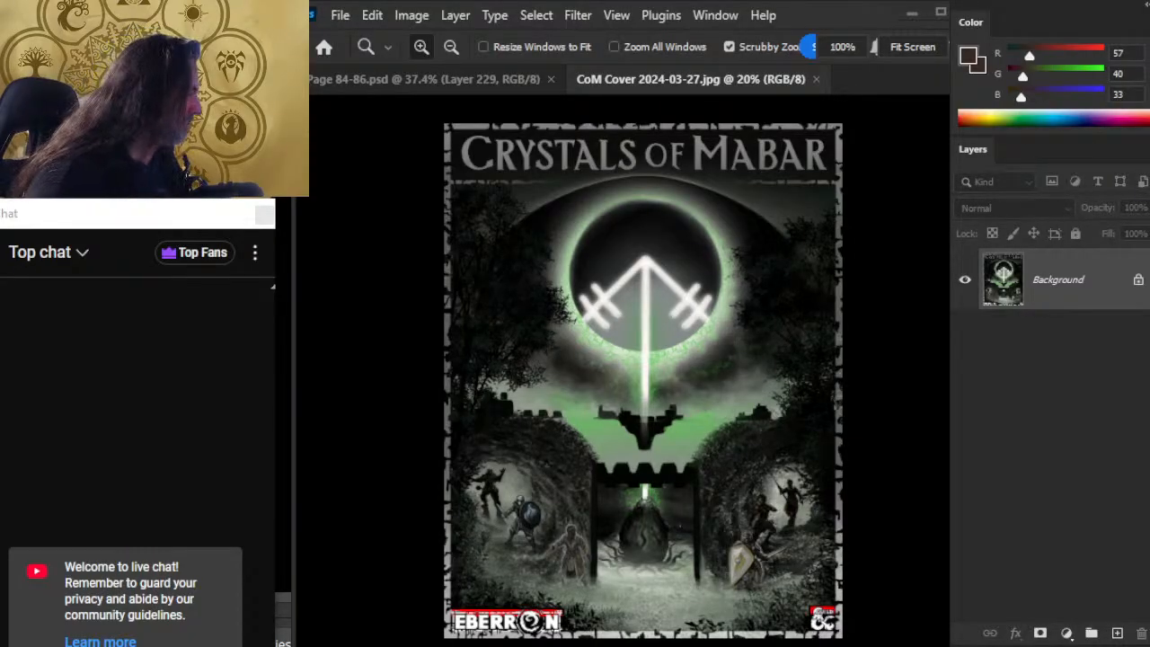
# Step: Switch to the browser showing the Eberron Art Stream ep 536 page on YouTube and like the stream
pyautogui.hotkey('alt', 'Tab')
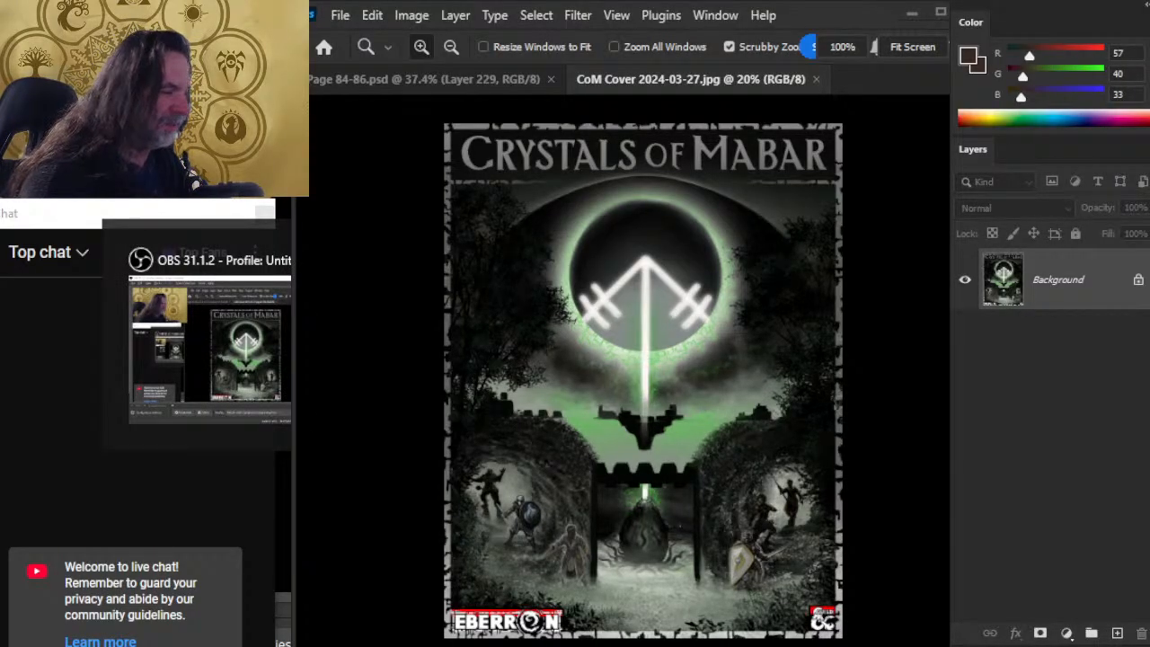
pyautogui.hotkey('alt', 'Tab')
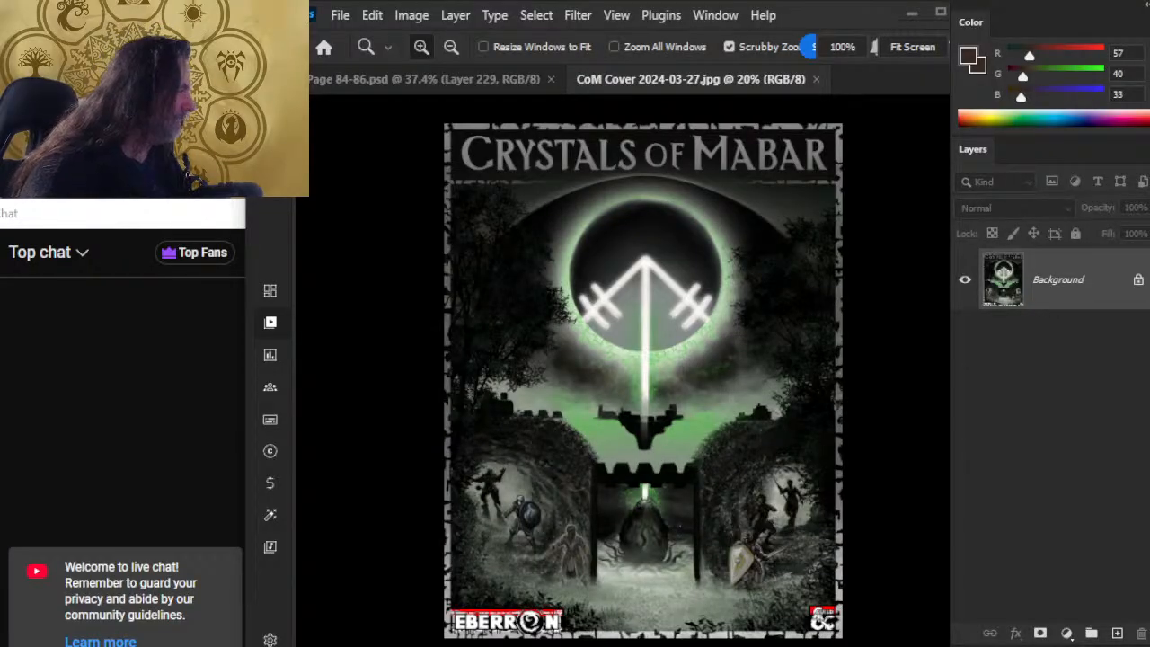
pyautogui.hotkey('alt', 'Tab')
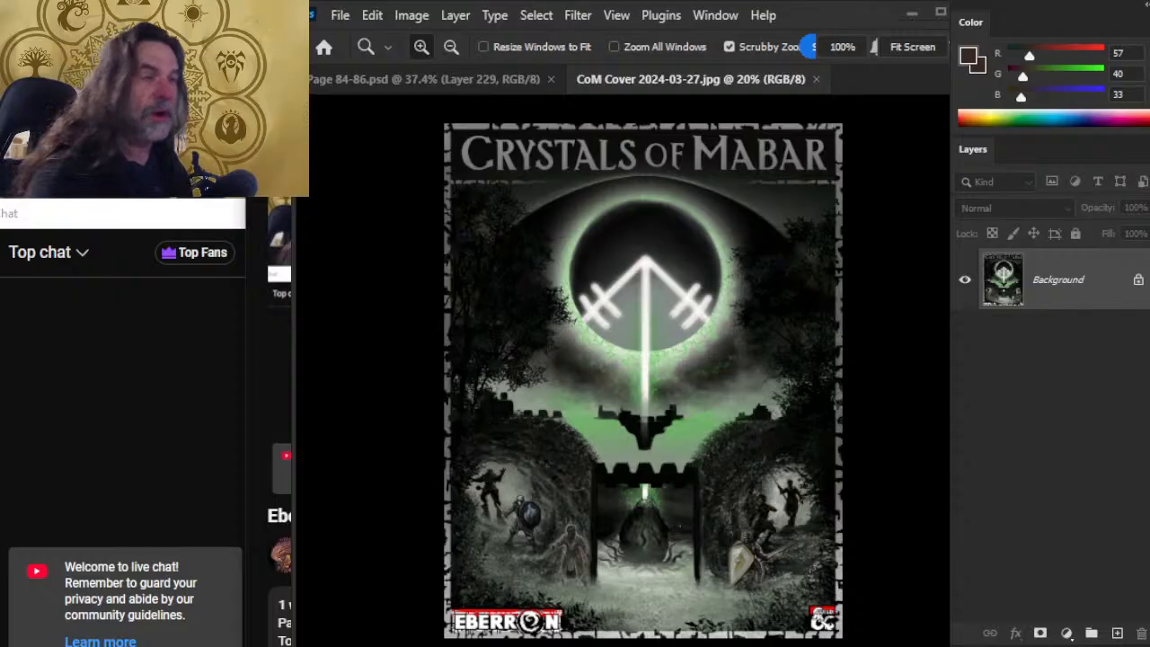
pyautogui.hotkey('alt', 'Tab')
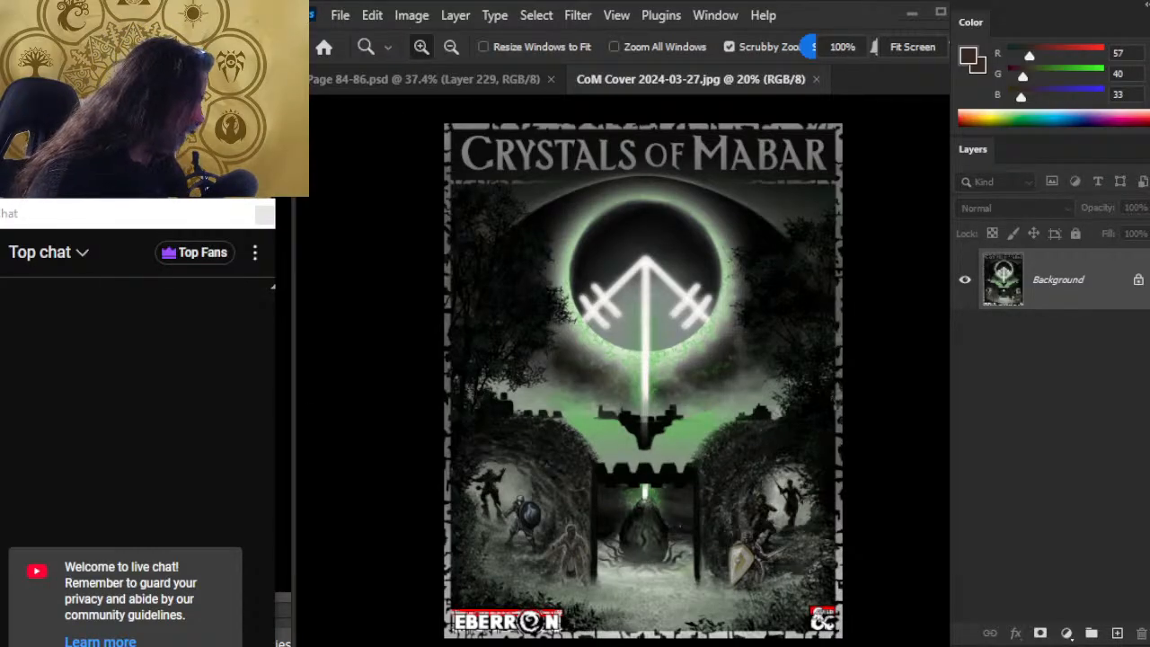
pyautogui.hotkey('alt', 'Tab')
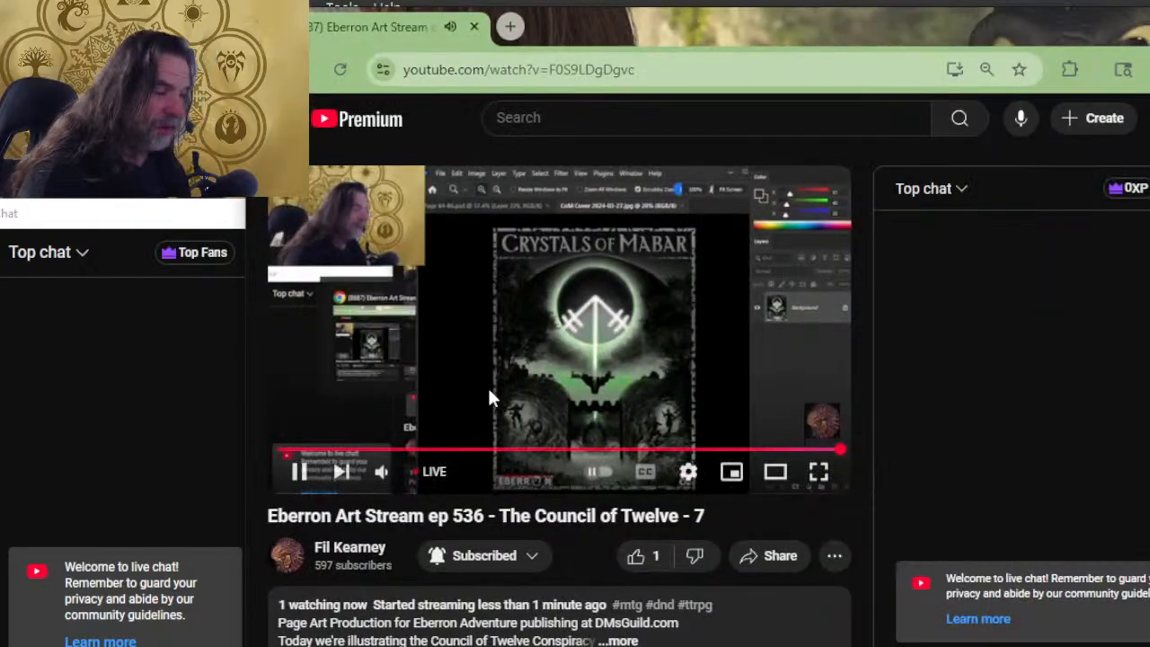
pyautogui.click(635, 555)
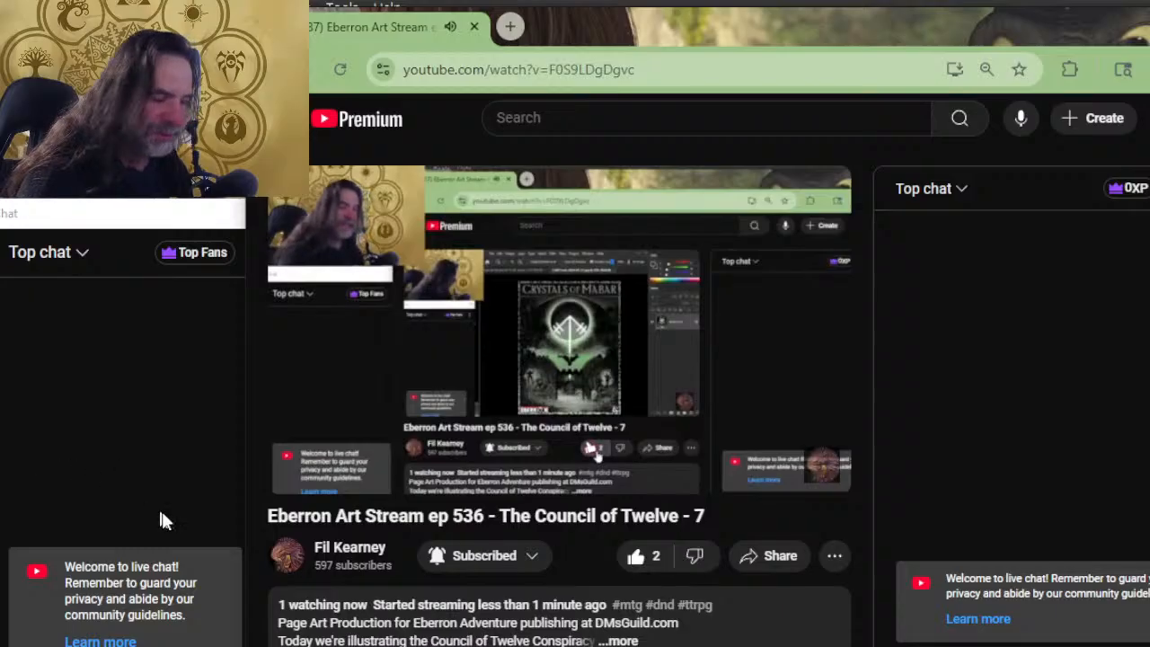
# Step: Expand the stream's description and look through its product links
pyautogui.scroll(-3, 425, 552)
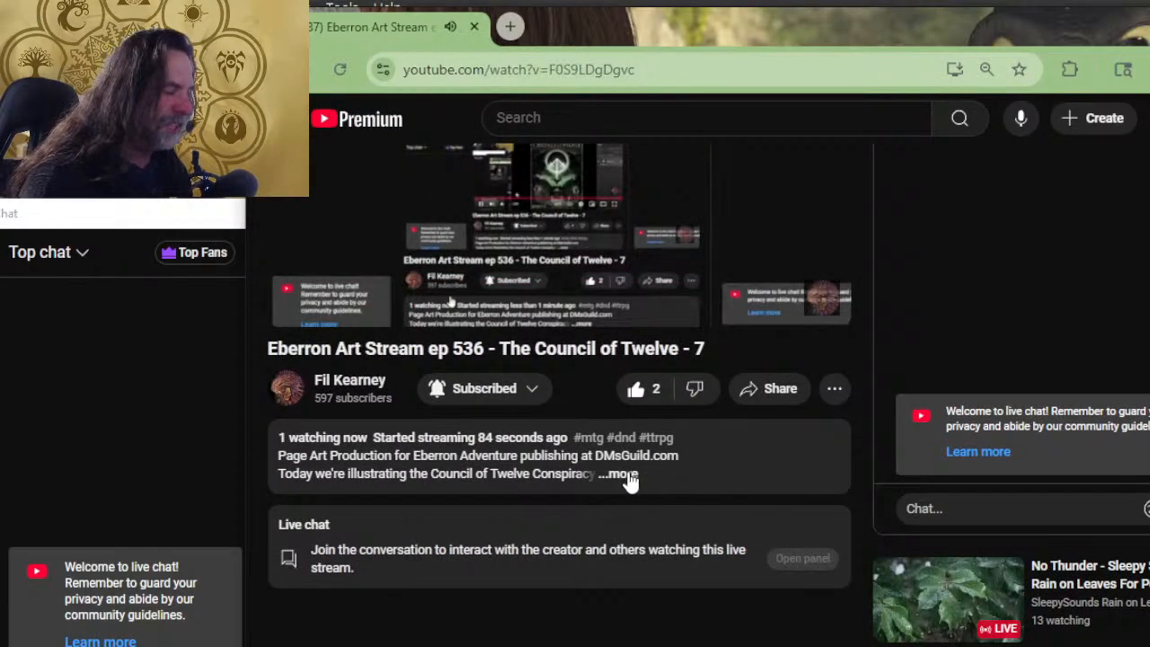
pyautogui.click(619, 470)
pyautogui.scroll(-6, 617, 404)
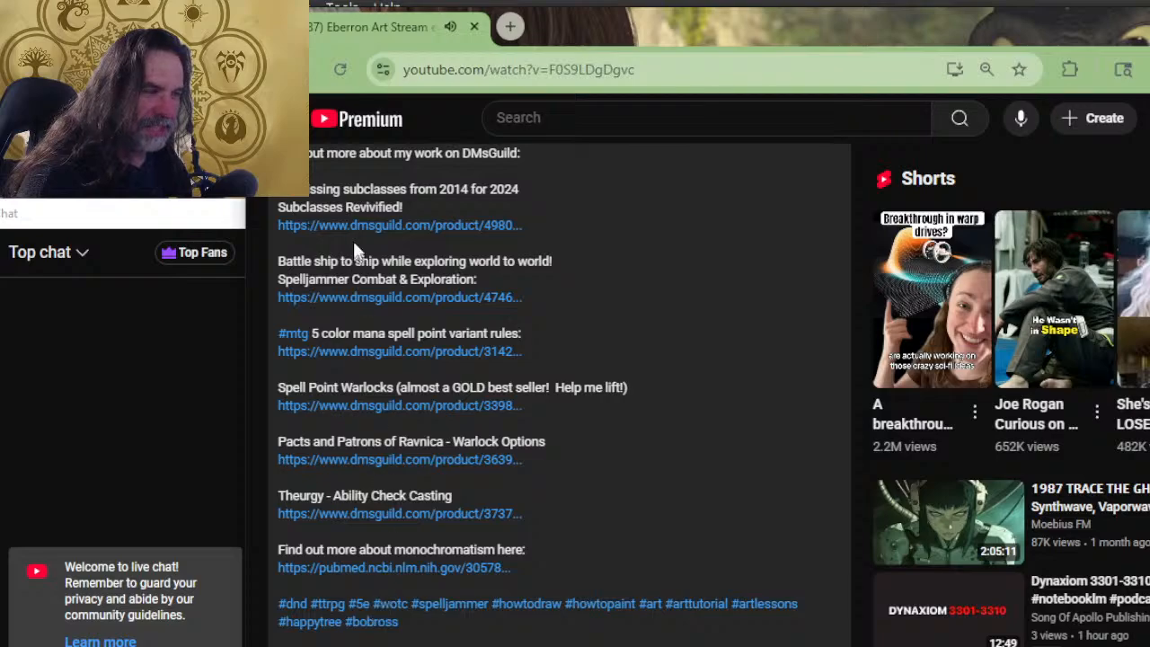
pyautogui.scroll(8, 379, 417)
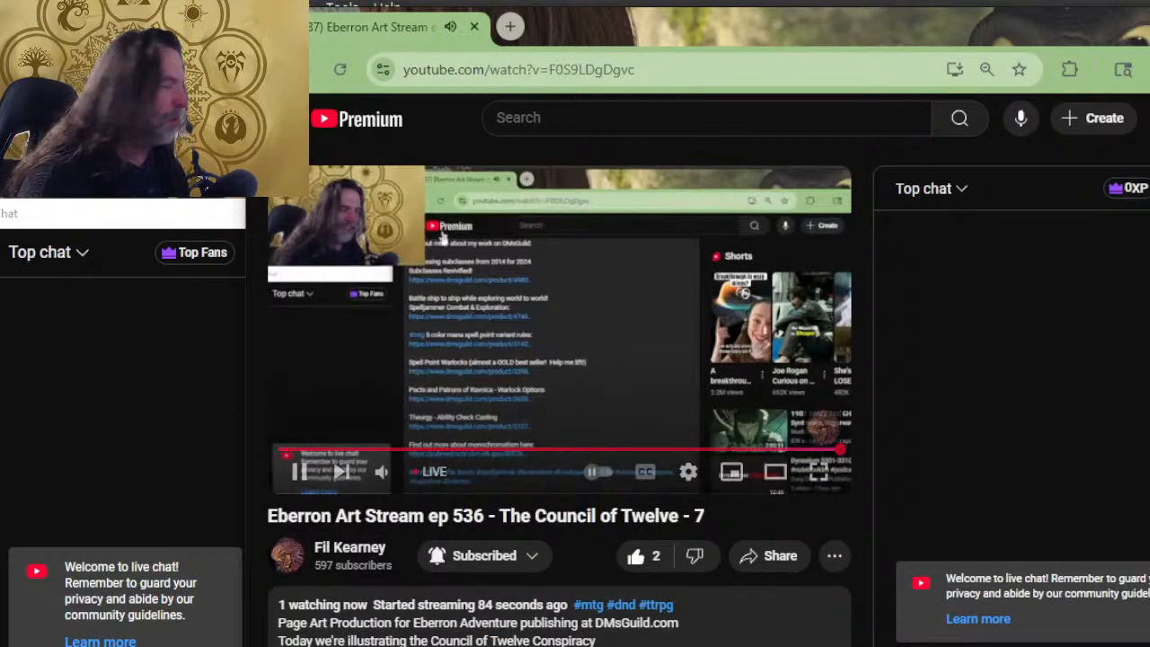
# Step: Switch to Photoshop and close the CoM Cover 2024-03-27.jpg document
pyautogui.hotkey('alt', 'Tab')
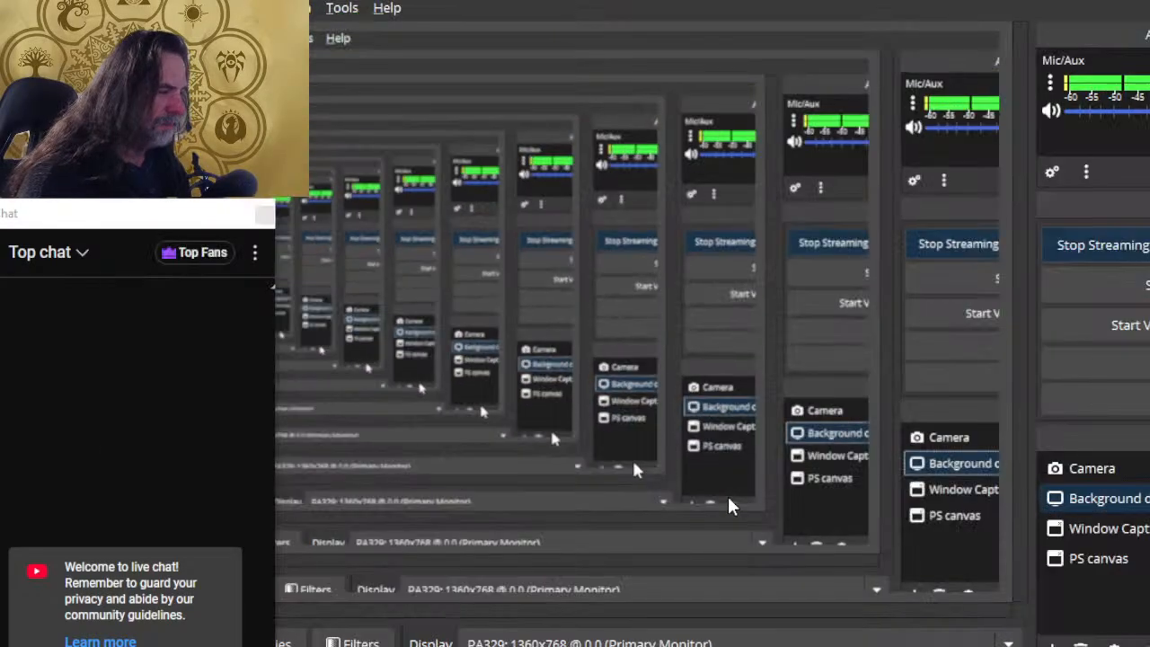
pyautogui.hotkey('alt', 'Tab')
pyautogui.press('Tab')
pyautogui.hotkey('alt', 'Tab')
pyautogui.hotkey('alt', 'Tab')
pyautogui.press('Tab')
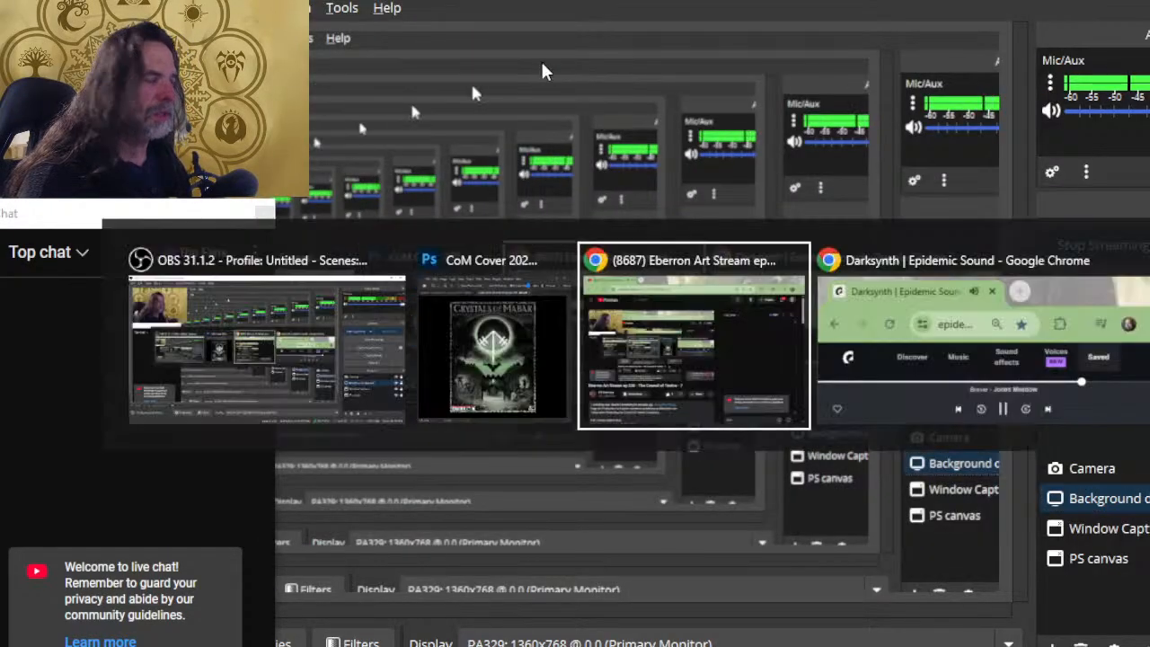
pyautogui.moveTo(580, 44); pyautogui.dragTo(583, 131)
pyautogui.hotkey('alt', 'Tab')
pyautogui.hotkey('alt', 'Tab')
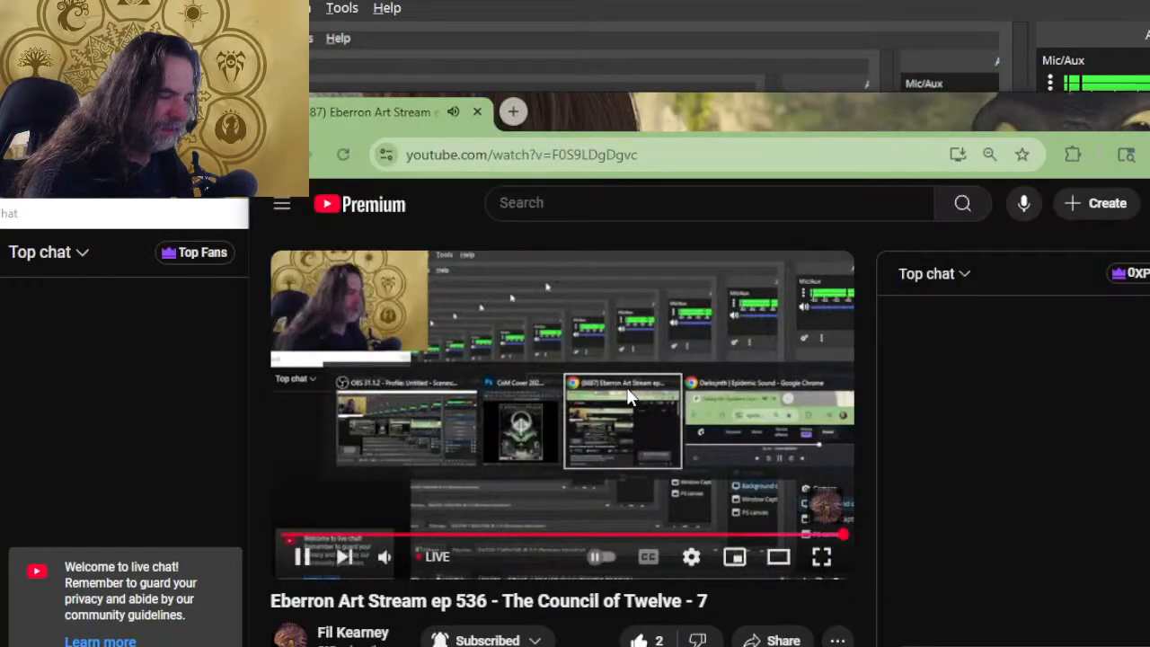
pyautogui.hotkey('alt', 'Tab')
pyautogui.hotkey('alt', 'Tab')
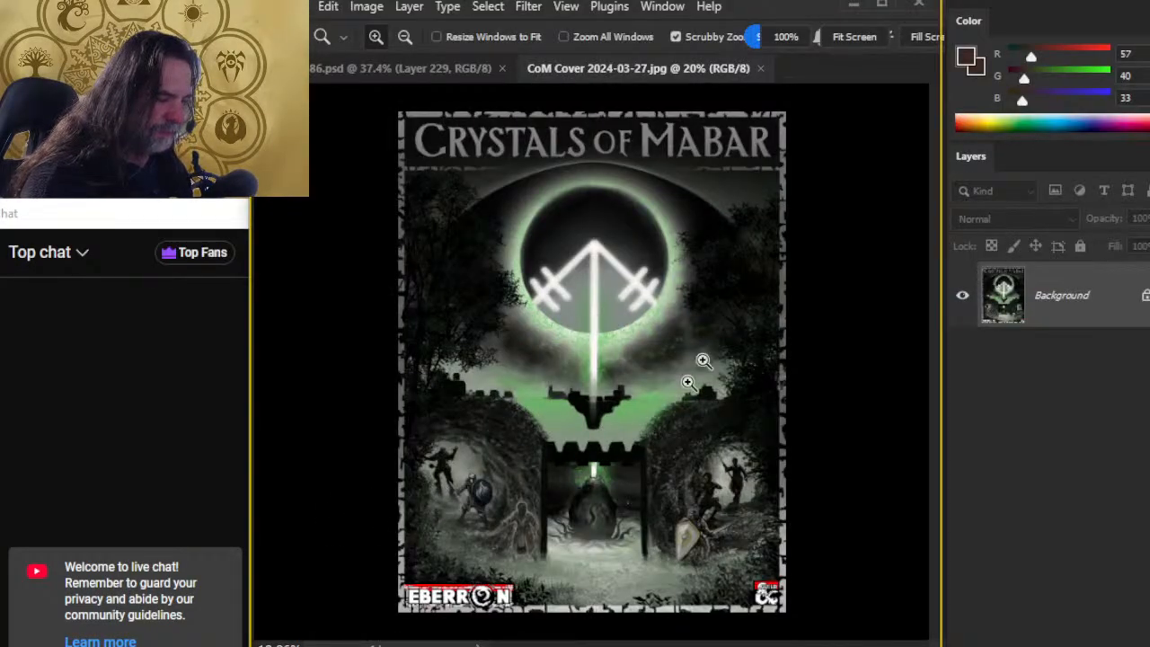
pyautogui.click(760, 68)
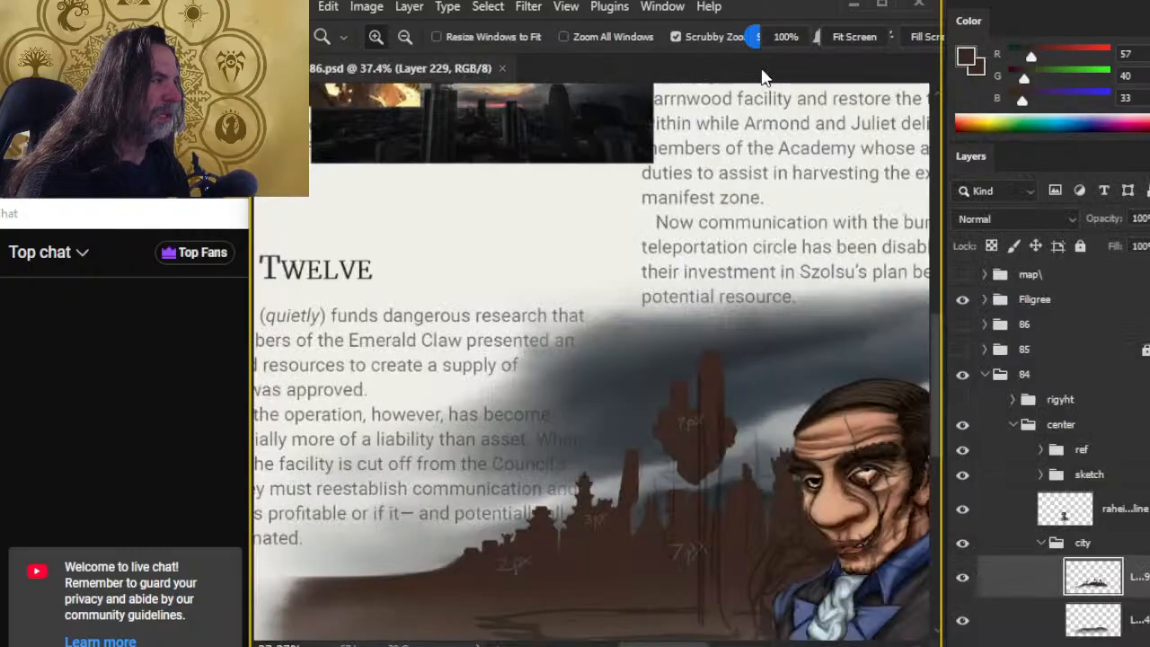
# Step: Examine the page spread's layout, portrait and city skyline in full-screen mode, ending back in the standard view
pyautogui.moveTo(773, 417); pyautogui.dragTo(688, 352)
pyautogui.moveTo(770, 378); pyautogui.dragTo(503, 333)
pyautogui.press('f')
pyautogui.press('f')
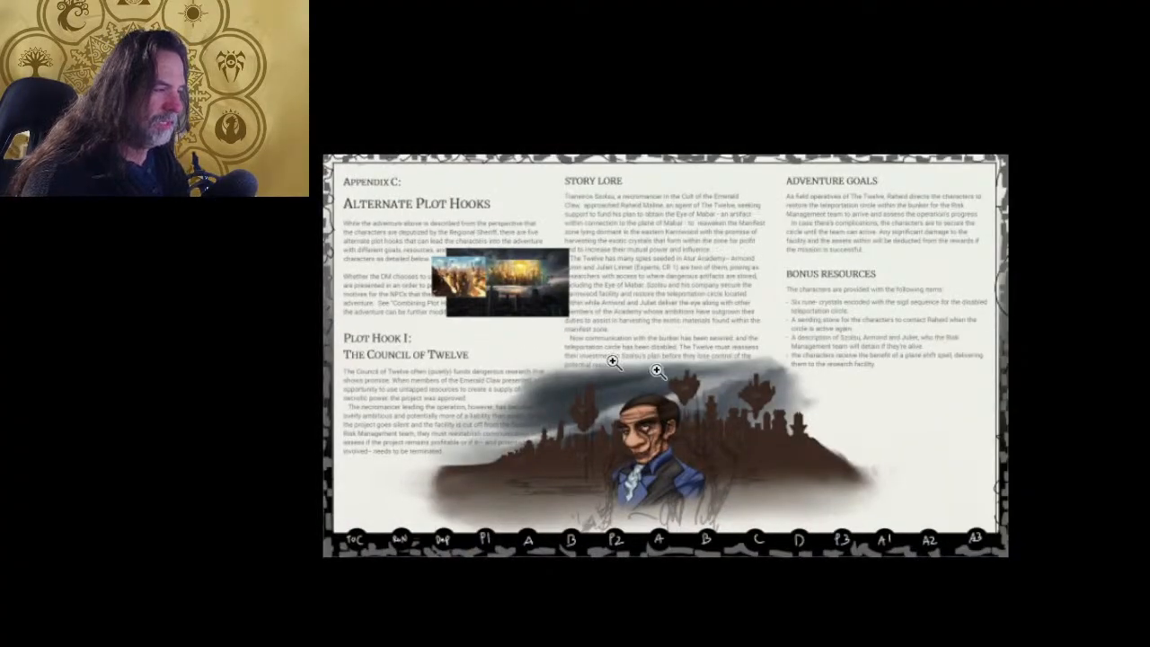
pyautogui.moveTo(622, 370); pyautogui.dragTo(680, 403)
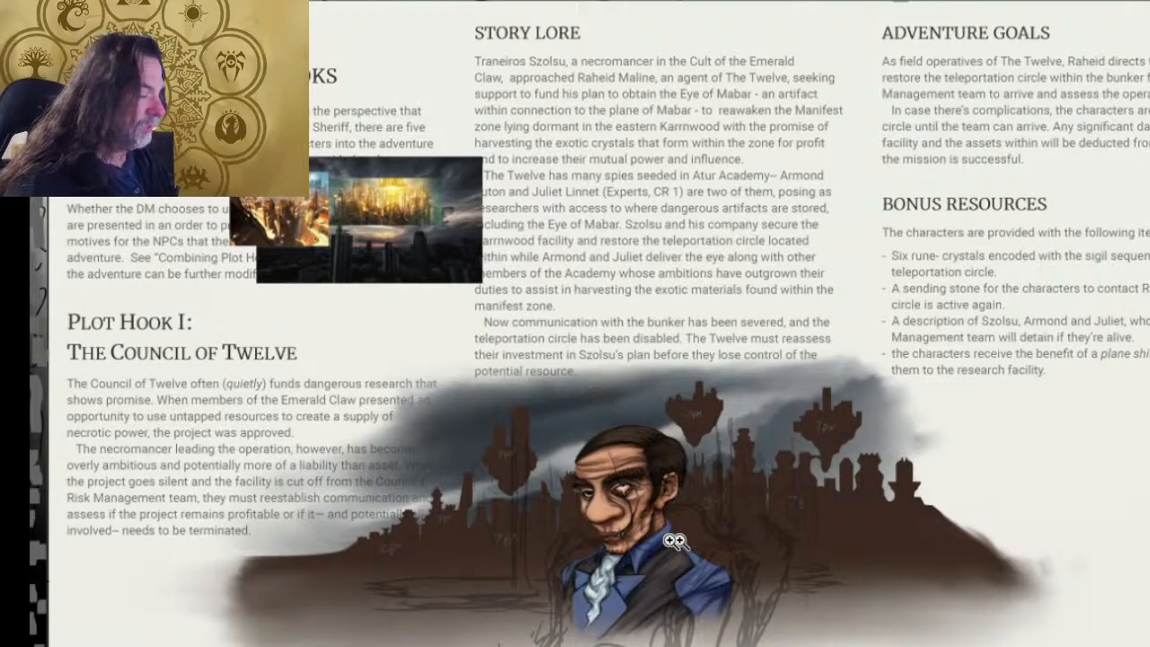
pyautogui.click(639, 526)
pyautogui.press('f')
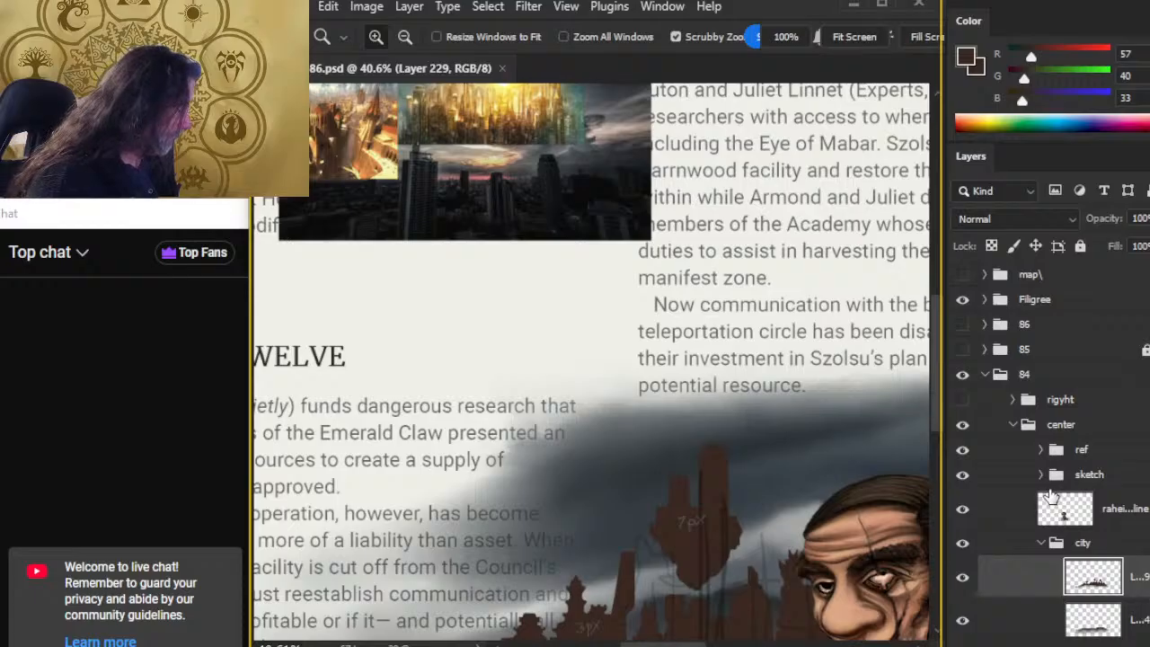
# Step: Hide the sketch group and the portrait line layer, and add an empty layer at the top of the city group
pyautogui.scroll(-1, 1123, 593)
pyautogui.moveTo(825, 536); pyautogui.dragTo(625, 401)
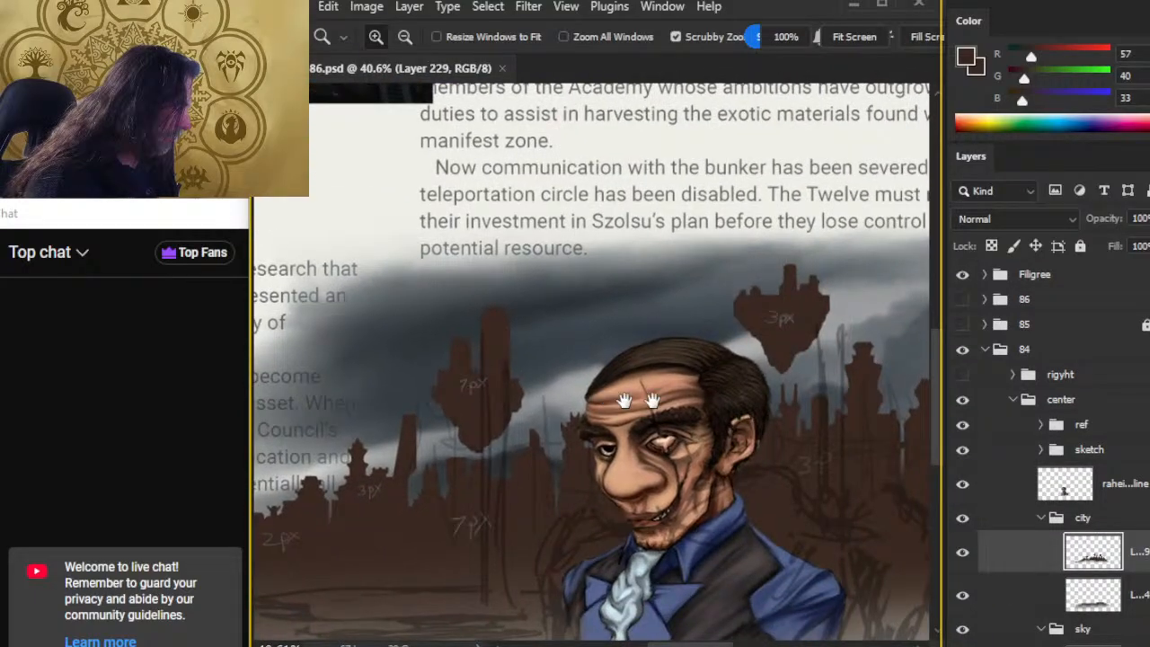
pyautogui.click(961, 484)
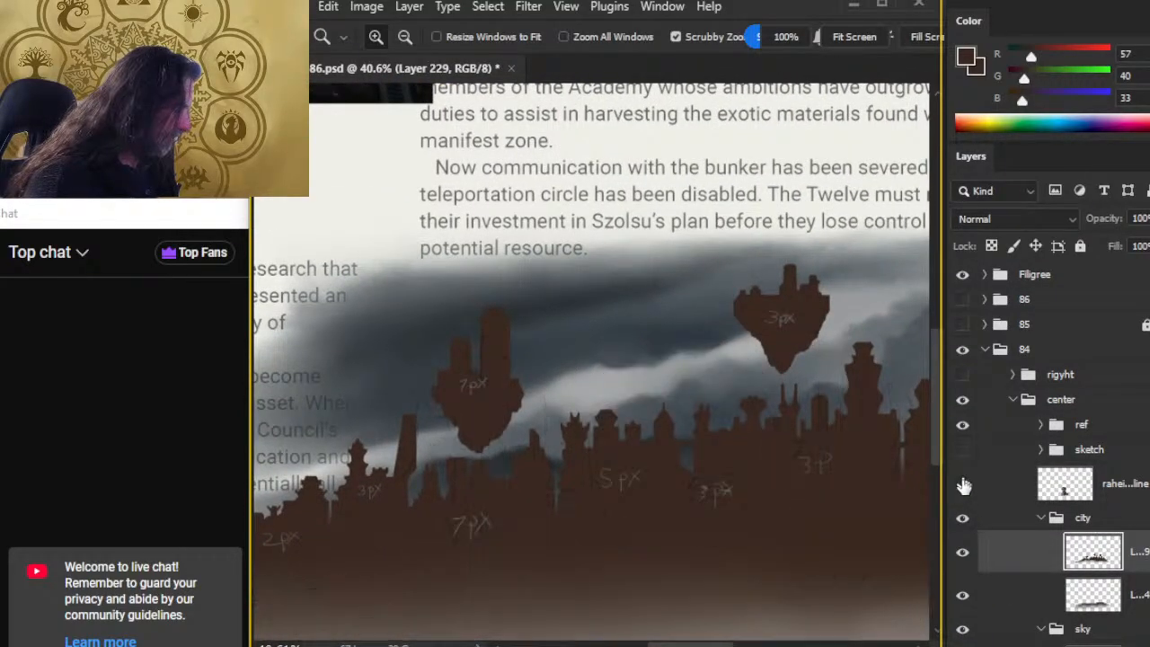
pyautogui.click(962, 551)
pyautogui.click(962, 553)
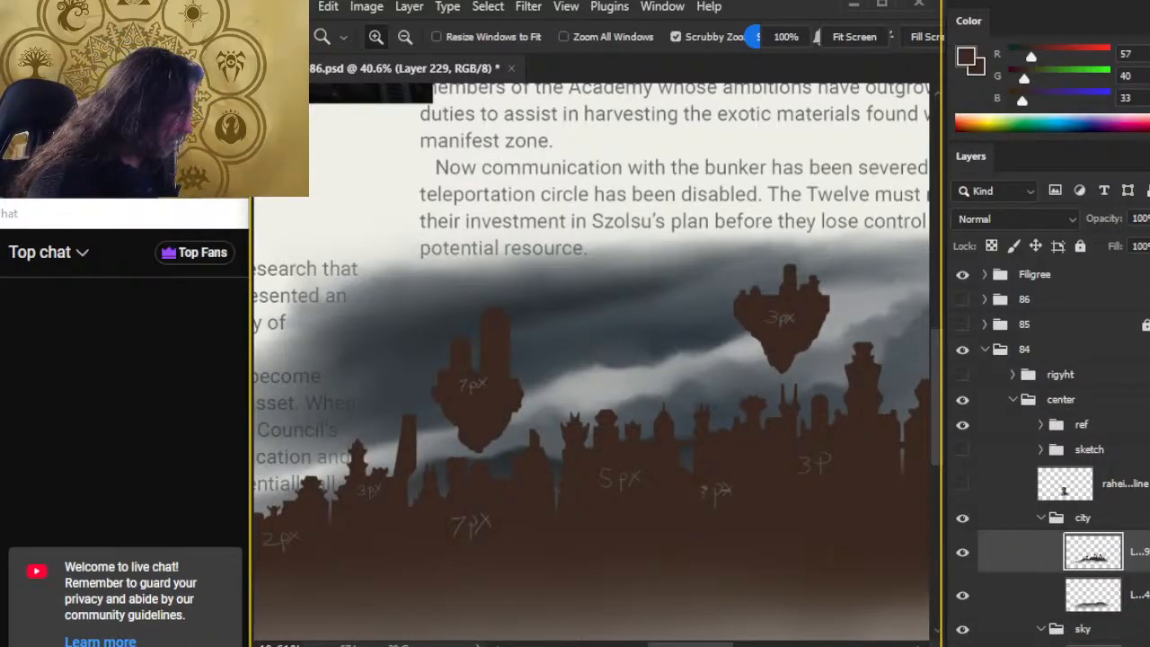
pyautogui.click(1109, 645)
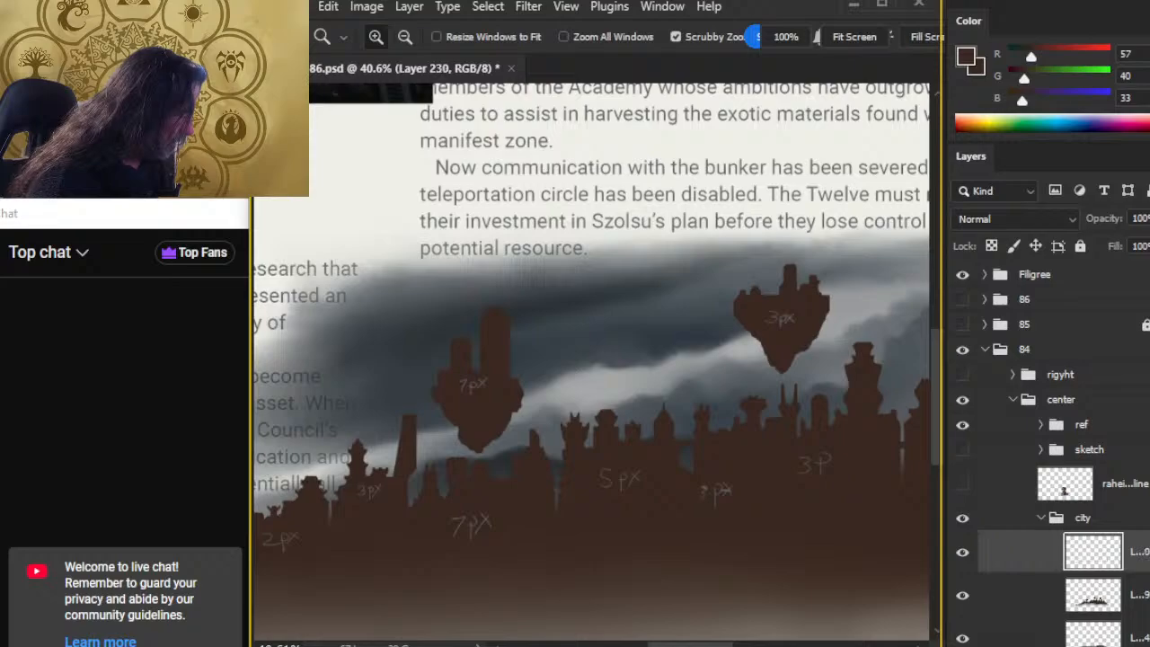
# Step: Make the city silhouette layer below the new empty layer active and ready the Brush tool at size 10
pyautogui.moveTo(678, 545); pyautogui.dragTo(528, 407)
pyautogui.moveTo(628, 337); pyautogui.dragTo(676, 340)
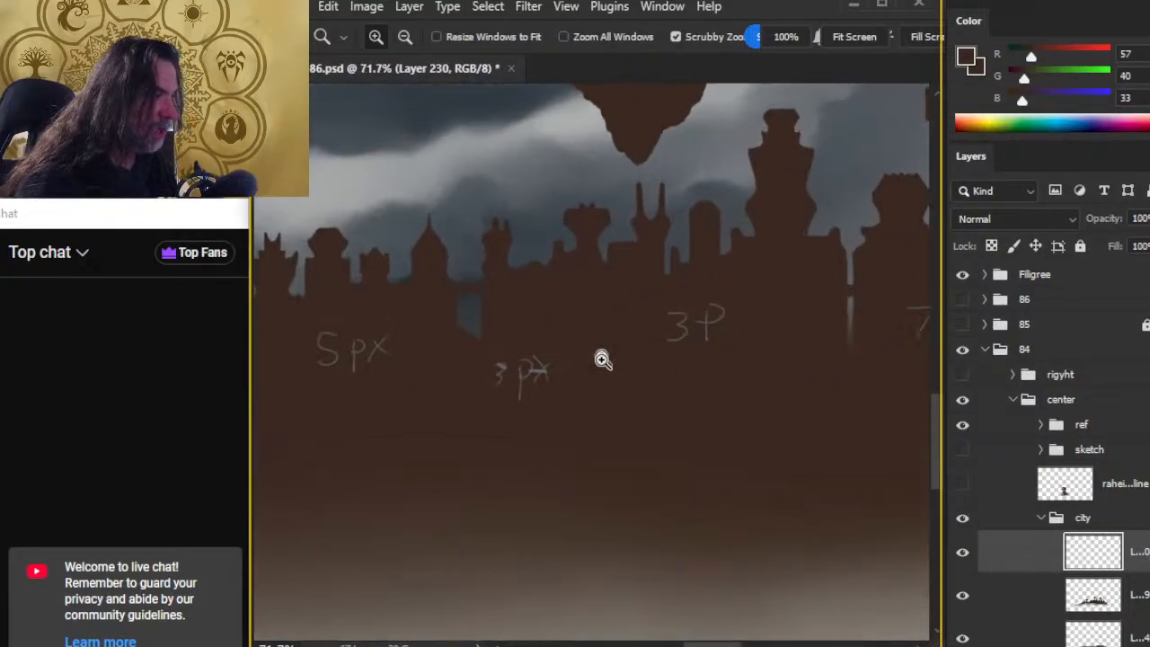
pyautogui.click(605, 297)
pyautogui.moveTo(593, 298); pyautogui.dragTo(813, 426)
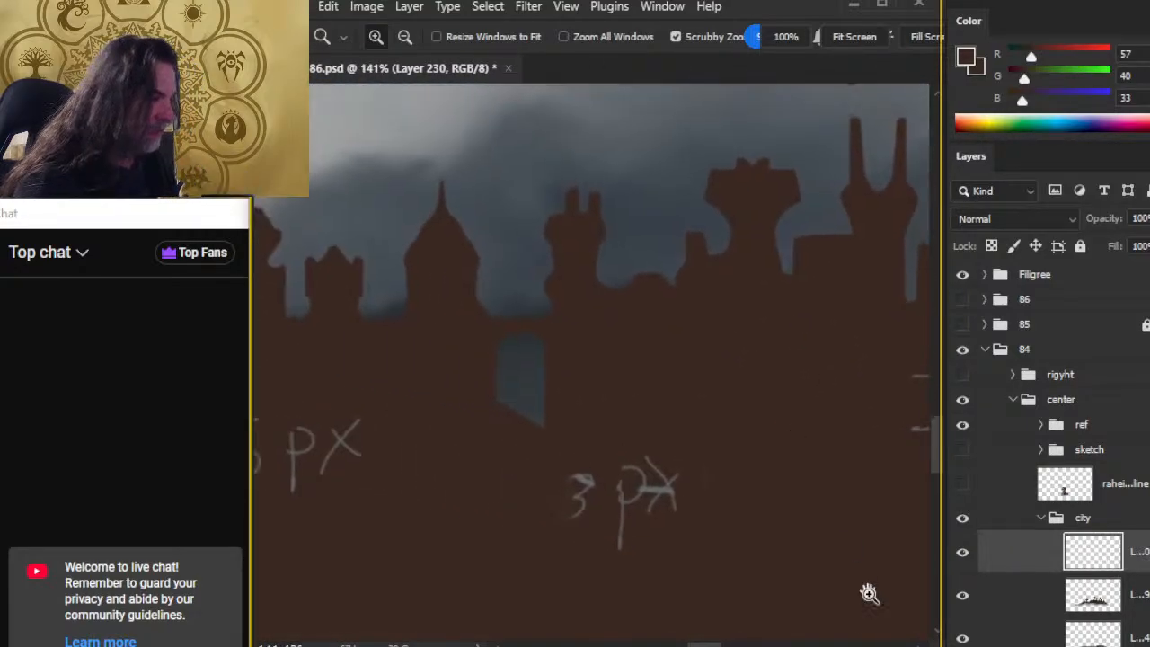
pyautogui.click(1060, 598)
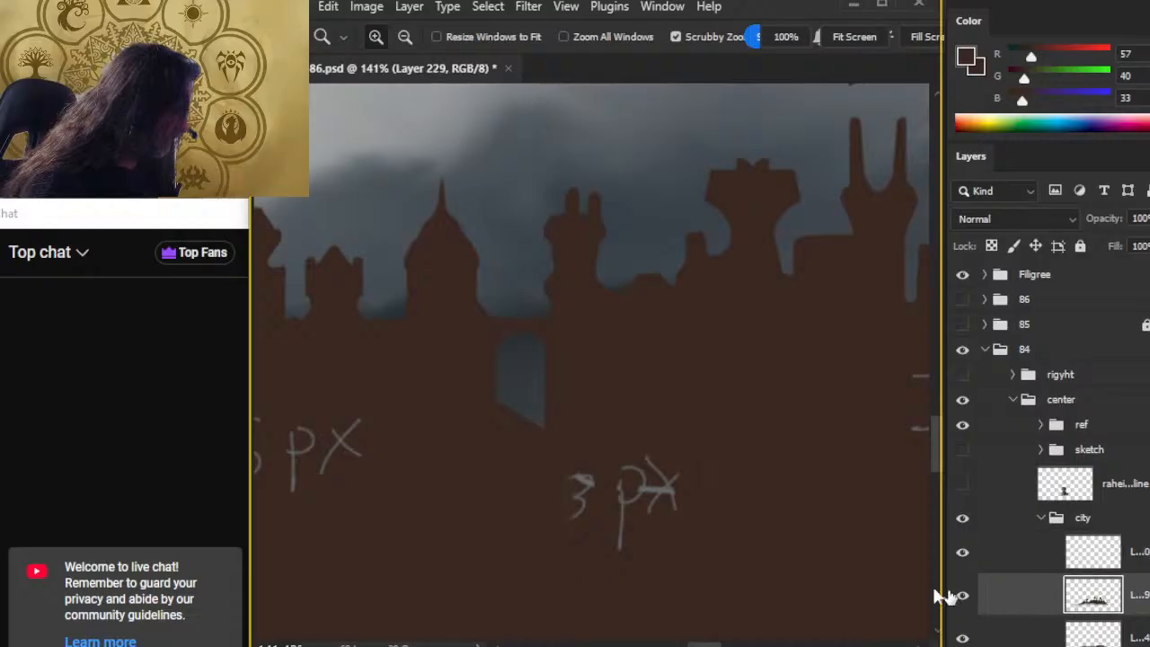
pyautogui.press('r')
pyautogui.press('[')
pyautogui.press('[')
pyautogui.press('[')
pyautogui.press('[')
pyautogui.press('[')
pyautogui.press('[')
pyautogui.press('b')
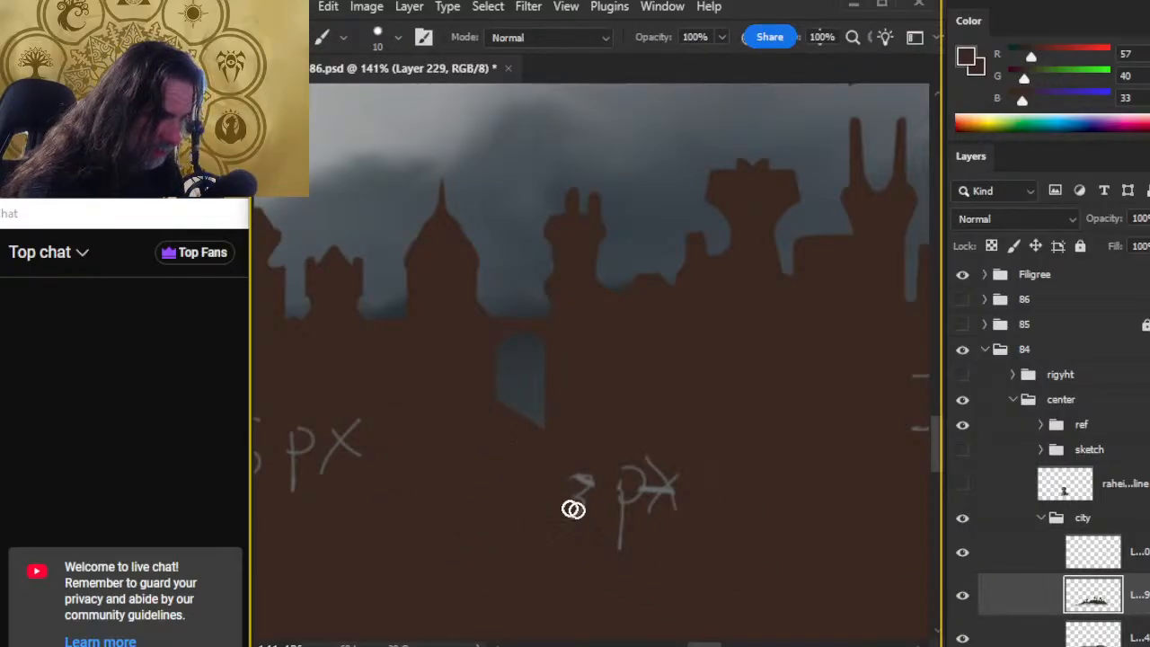
# Step: Sample the grey of the "3 px" note as the background colour and the silhouette's dark brown as the foreground colour
pyautogui.hotkey('ctrl', 'space')
pyautogui.moveTo(678, 465)
pyautogui.mouseDown()
pyautogui.moveTo(576, 438)
pyautogui.moveTo(571, 463)
pyautogui.mouseUp()
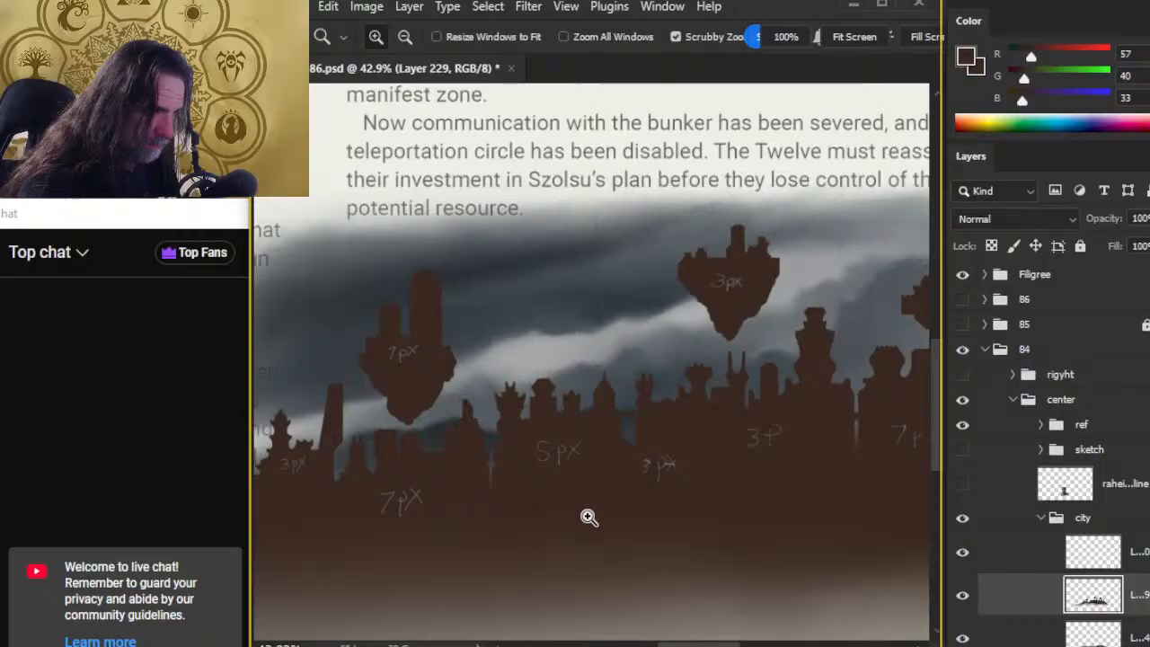
pyautogui.moveTo(656, 465); pyautogui.dragTo(633, 429)
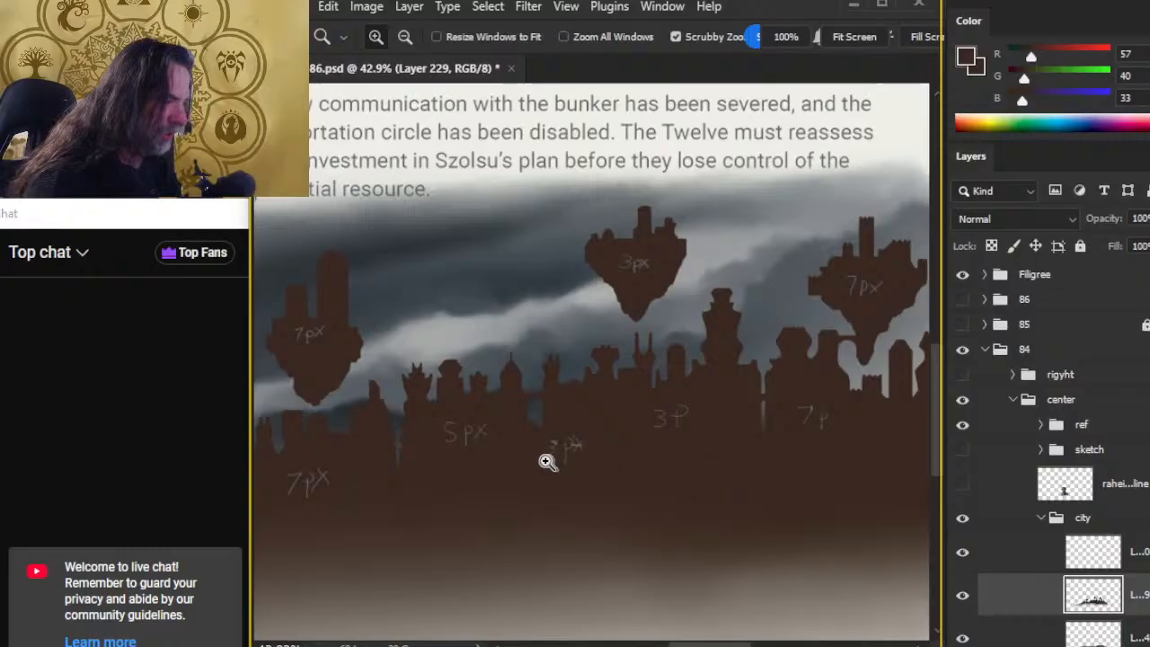
pyautogui.moveTo(556, 447)
pyautogui.mouseDown()
pyautogui.moveTo(627, 453)
pyautogui.moveTo(644, 470)
pyautogui.mouseUp()
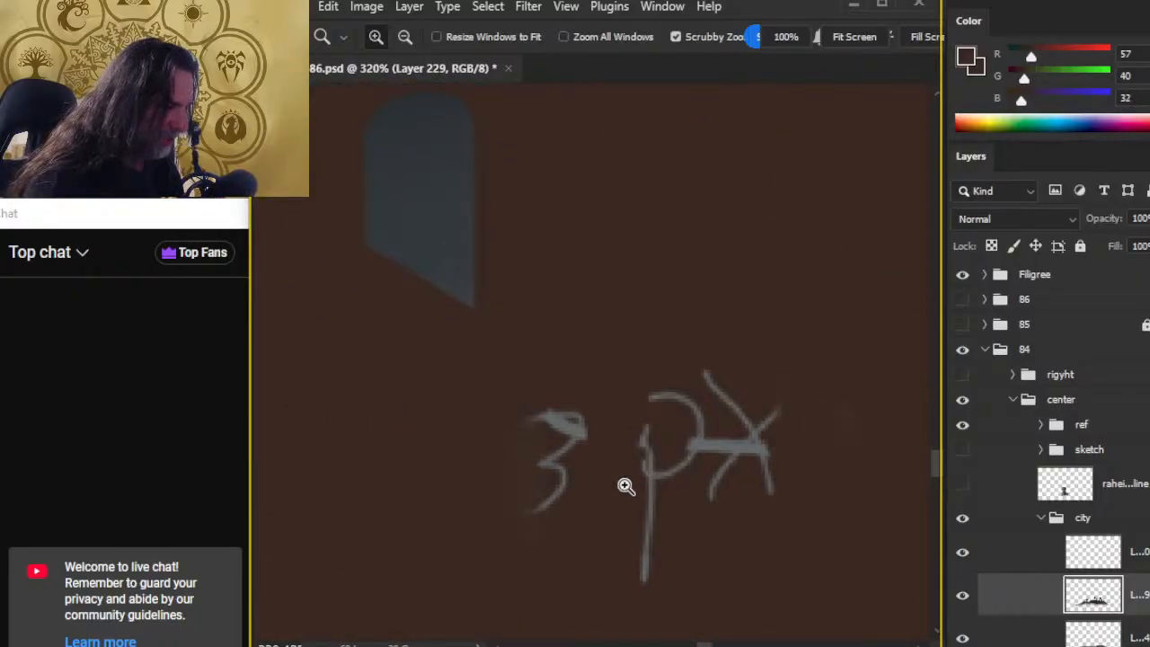
pyautogui.press('b')
pyautogui.keyDown('alt'); pyautogui.click(707, 417); pyautogui.keyUp('alt')
pyautogui.keyDown('alt'); pyautogui.click(698, 437); pyautogui.keyUp('alt')
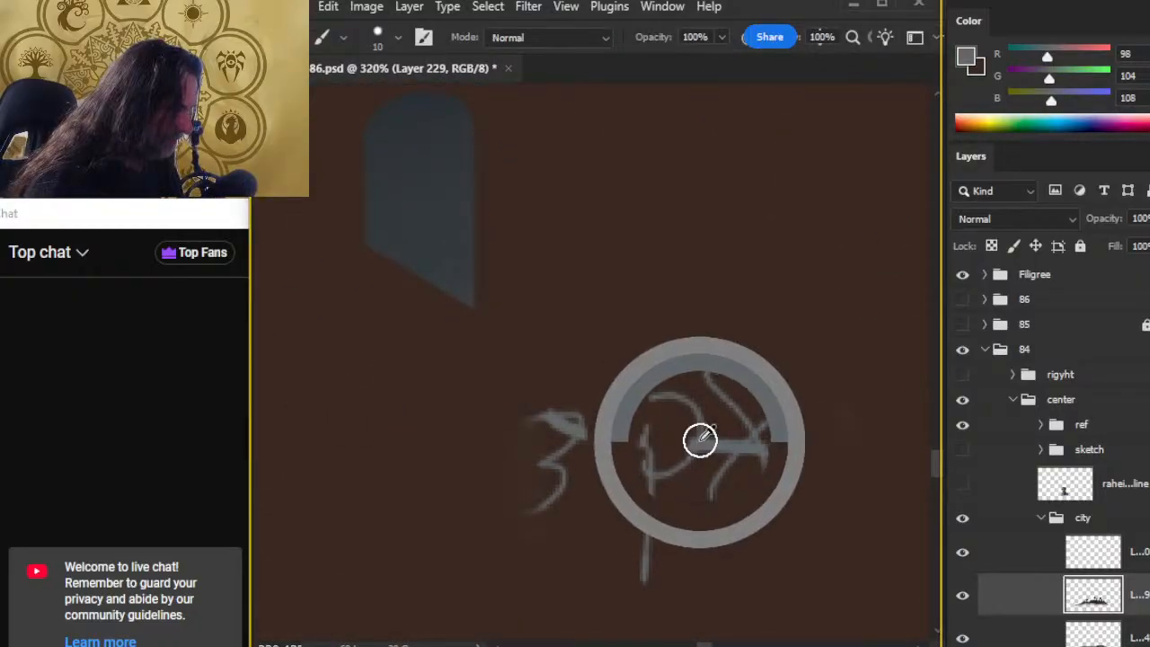
pyautogui.keyDown('alt'); pyautogui.click(785, 335); pyautogui.keyUp('alt')
# Step: Examine the city skyline and the floating fortresses with their handwritten pixel-size notes up close
pyautogui.moveTo(805, 408); pyautogui.dragTo(621, 446)
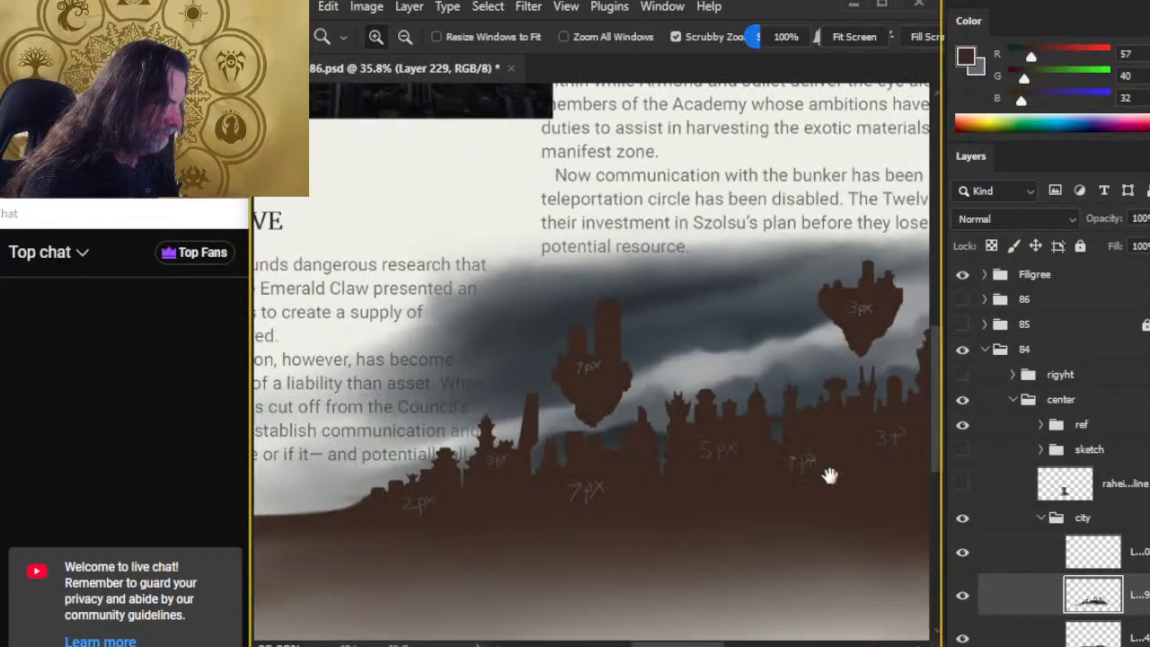
pyautogui.moveTo(829, 475)
pyautogui.mouseDown()
pyautogui.moveTo(573, 436)
pyautogui.moveTo(655, 405)
pyautogui.mouseUp()
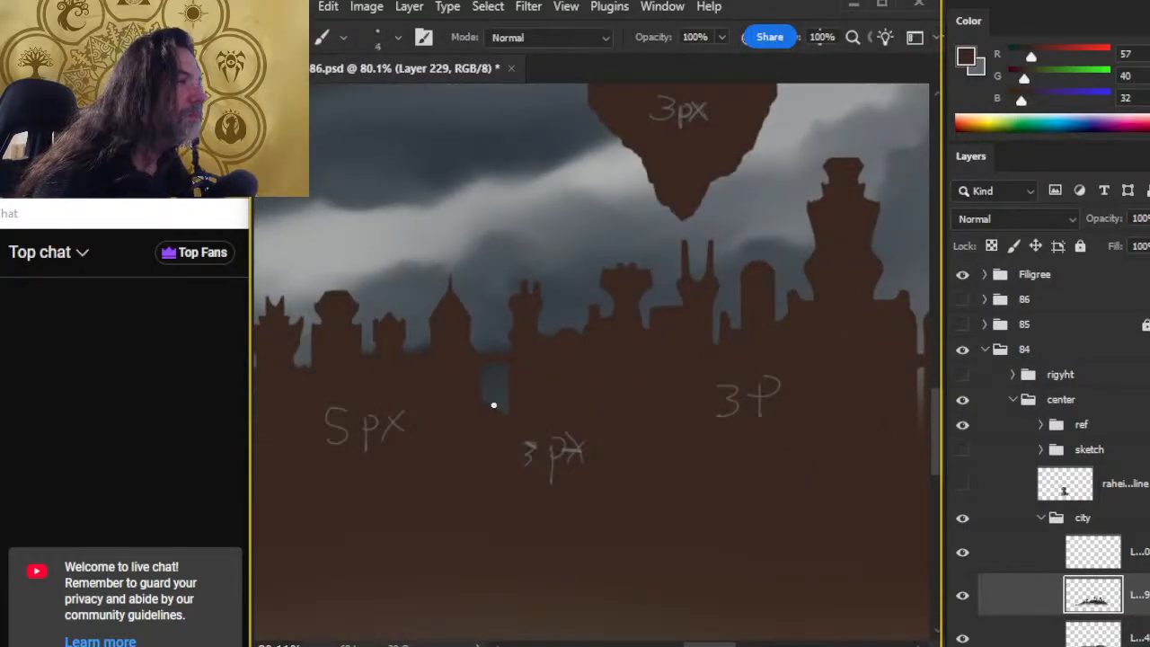
pyautogui.moveTo(534, 379); pyautogui.dragTo(613, 379)
pyautogui.moveTo(715, 450); pyautogui.dragTo(464, 421)
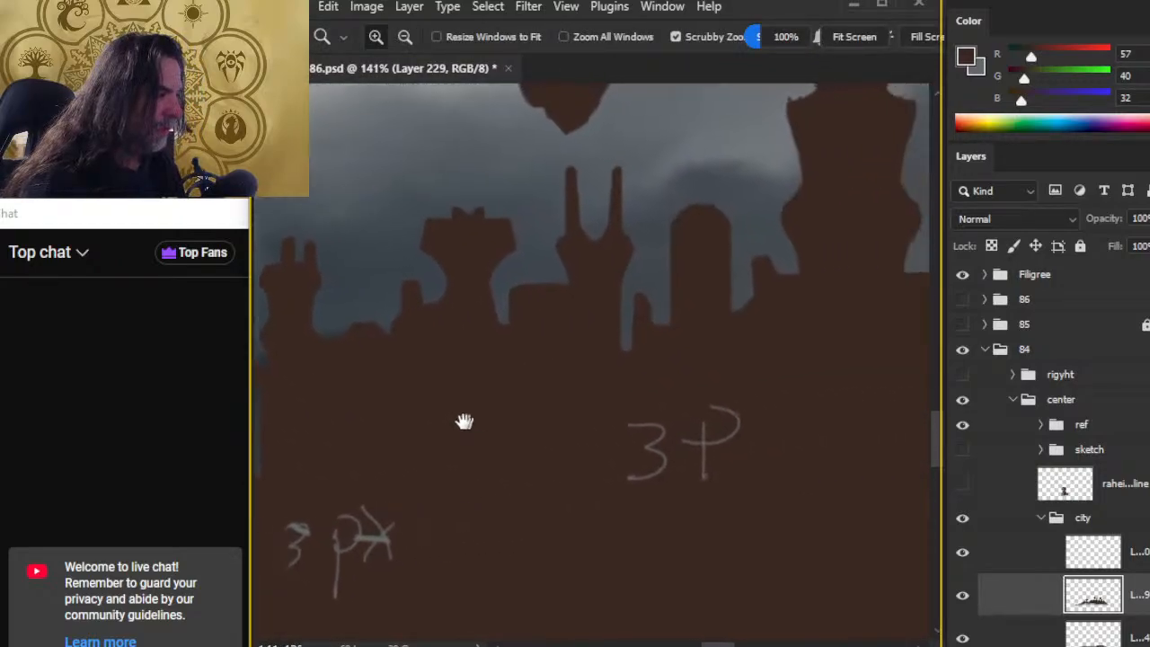
pyautogui.moveTo(747, 436); pyautogui.dragTo(578, 472)
pyautogui.moveTo(772, 519); pyautogui.dragTo(509, 531)
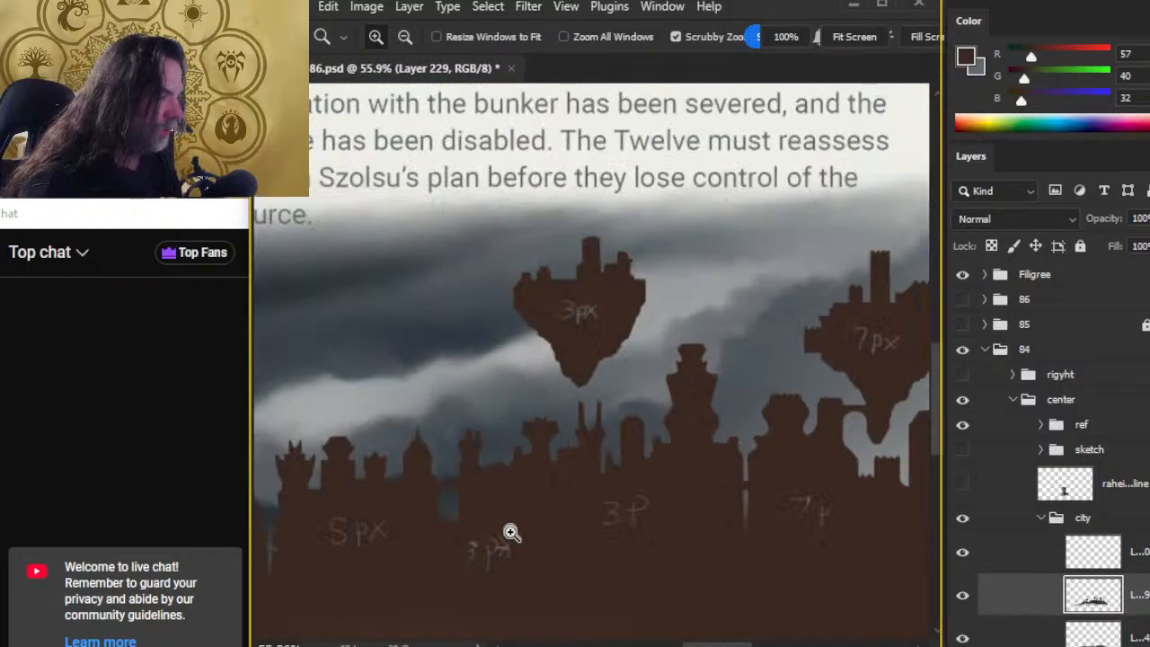
pyautogui.moveTo(736, 464); pyautogui.dragTo(506, 461)
pyautogui.click(614, 316)
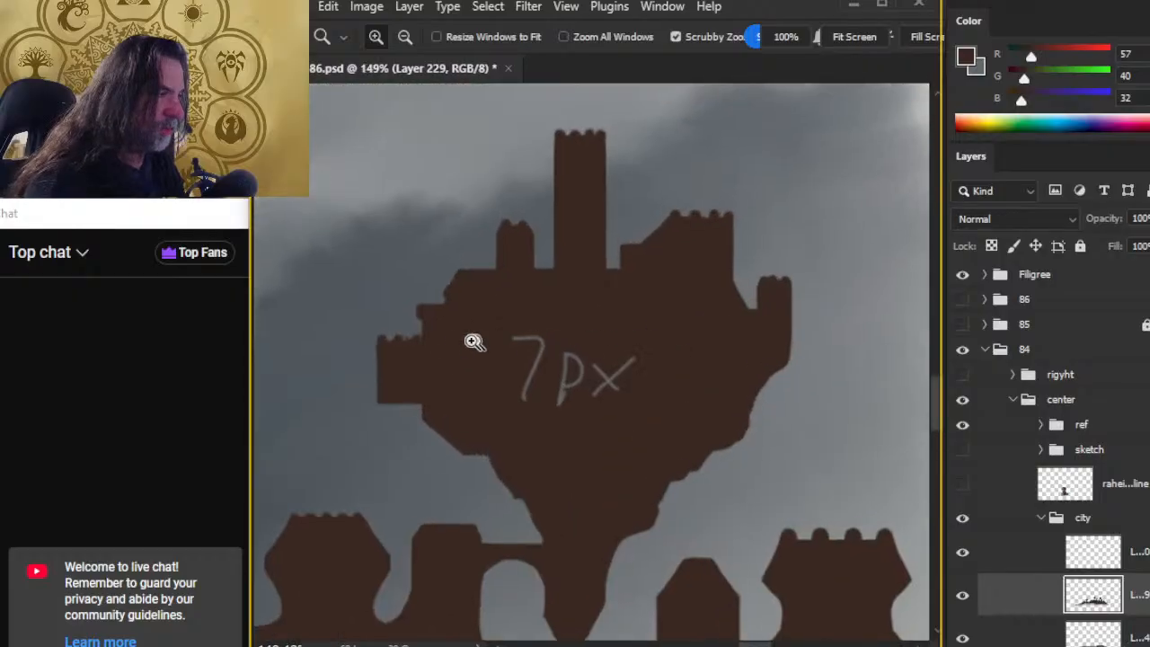
pyautogui.press('b')
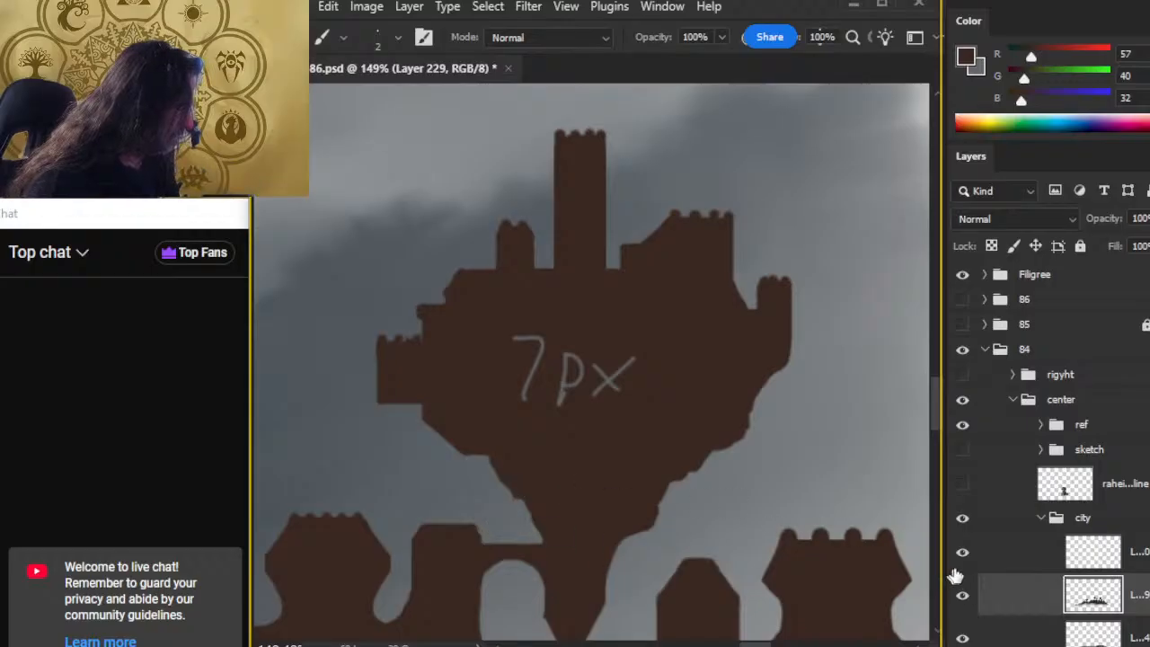
# Step: On the empty layer above the silhouette, draw straight grey lines extending the upper and lower edges of the floating fortress's left bastion
pyautogui.click(999, 561)
pyautogui.press('x')
pyautogui.moveTo(478, 343); pyautogui.dragTo(415, 360)
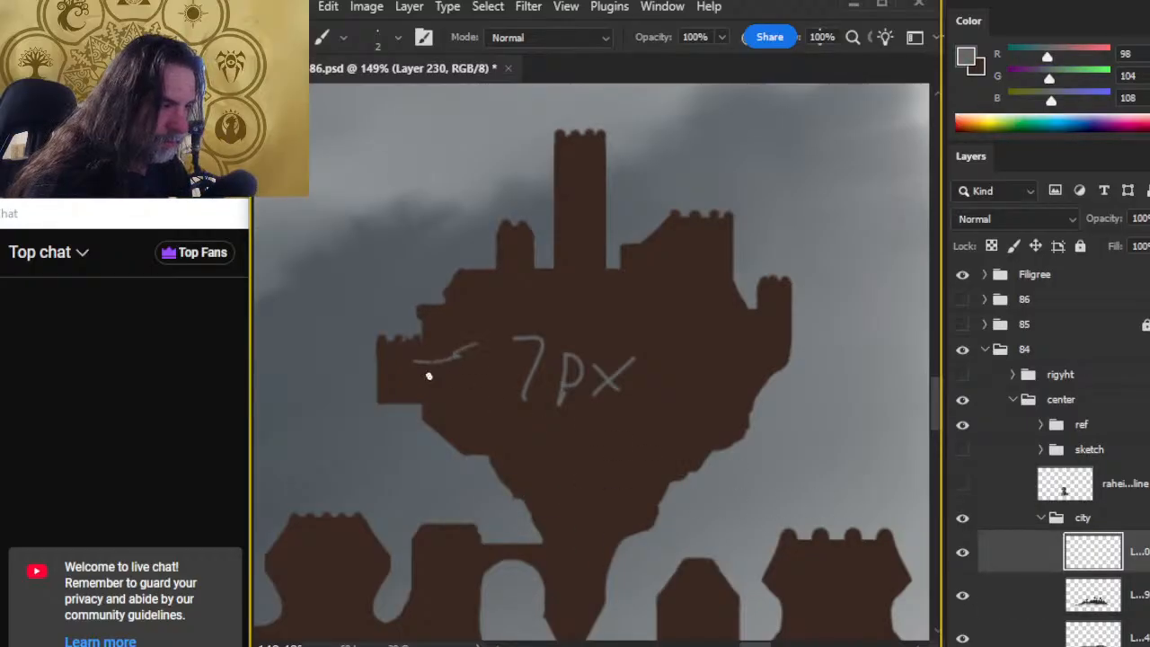
pyautogui.hotkey('ctrl', 'z')
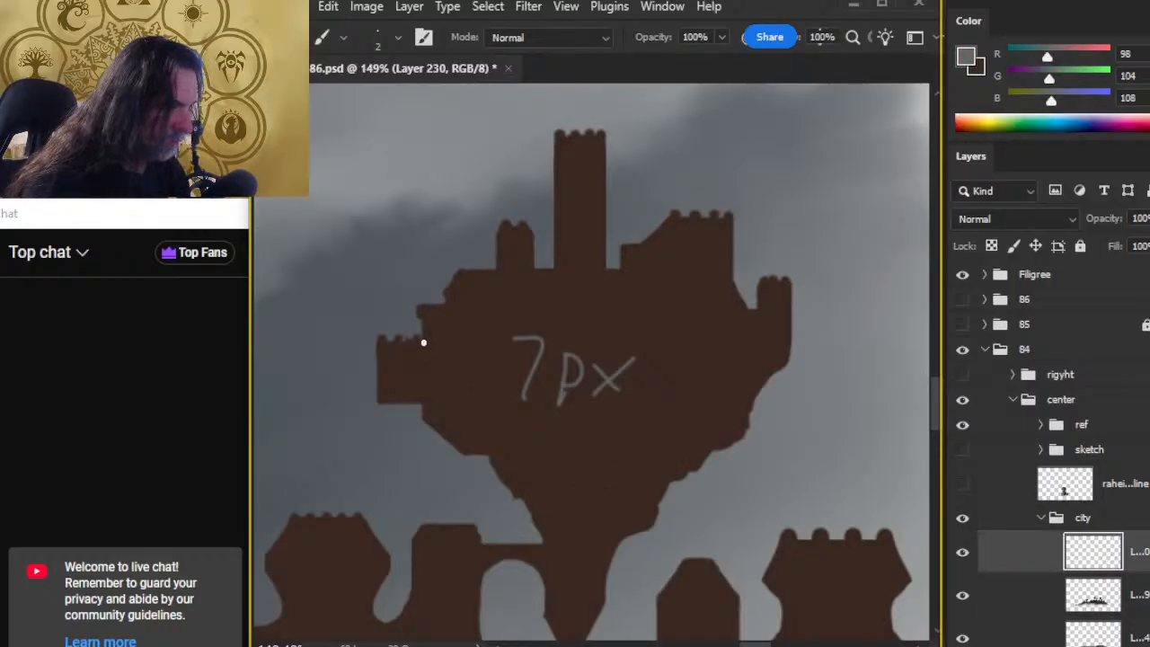
pyautogui.click(424, 340)
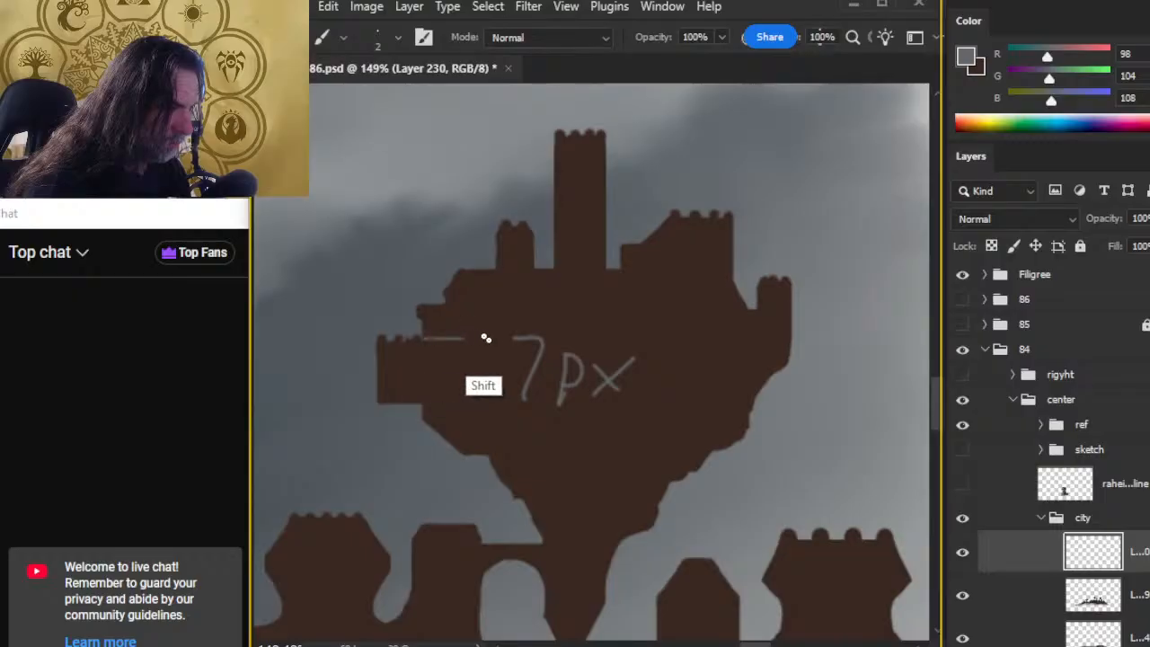
pyautogui.keyDown('shift'); pyautogui.click(488, 339); pyautogui.keyUp('shift')
pyautogui.click(419, 404)
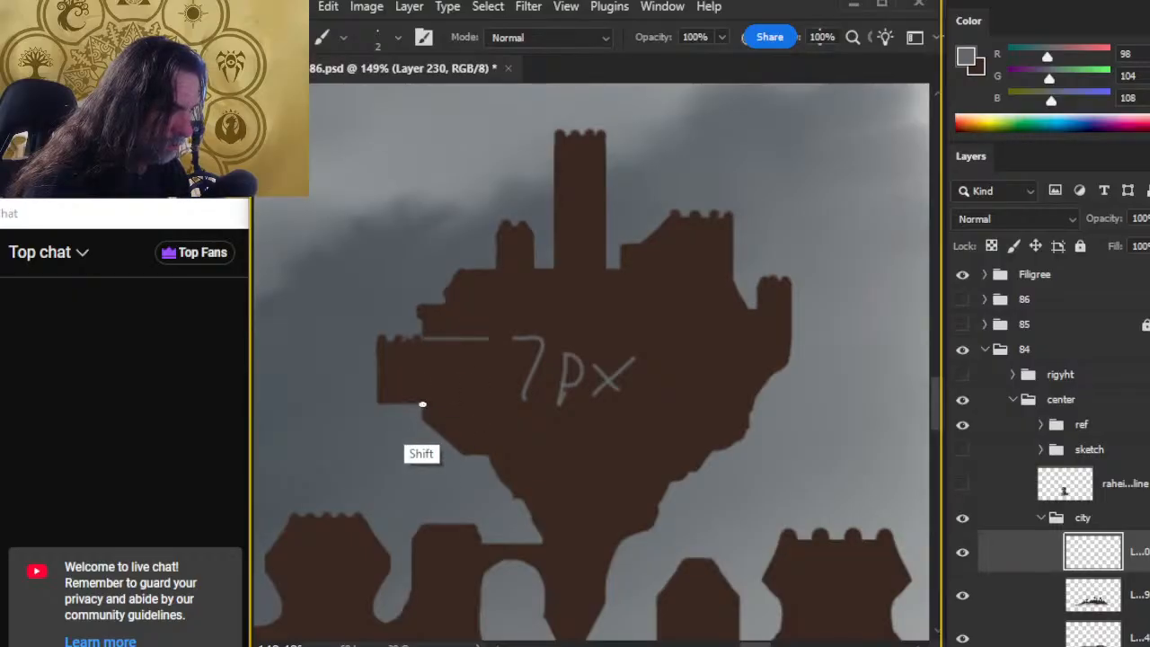
pyautogui.keyDown('shift'); pyautogui.click(496, 404); pyautogui.keyUp('shift')
# Step: Select the lower grey bastion line and shift it slightly right, away from the silhouette's edge
pyautogui.press('r')
pyautogui.press('[')
pyautogui.press('[')
pyautogui.press('[')
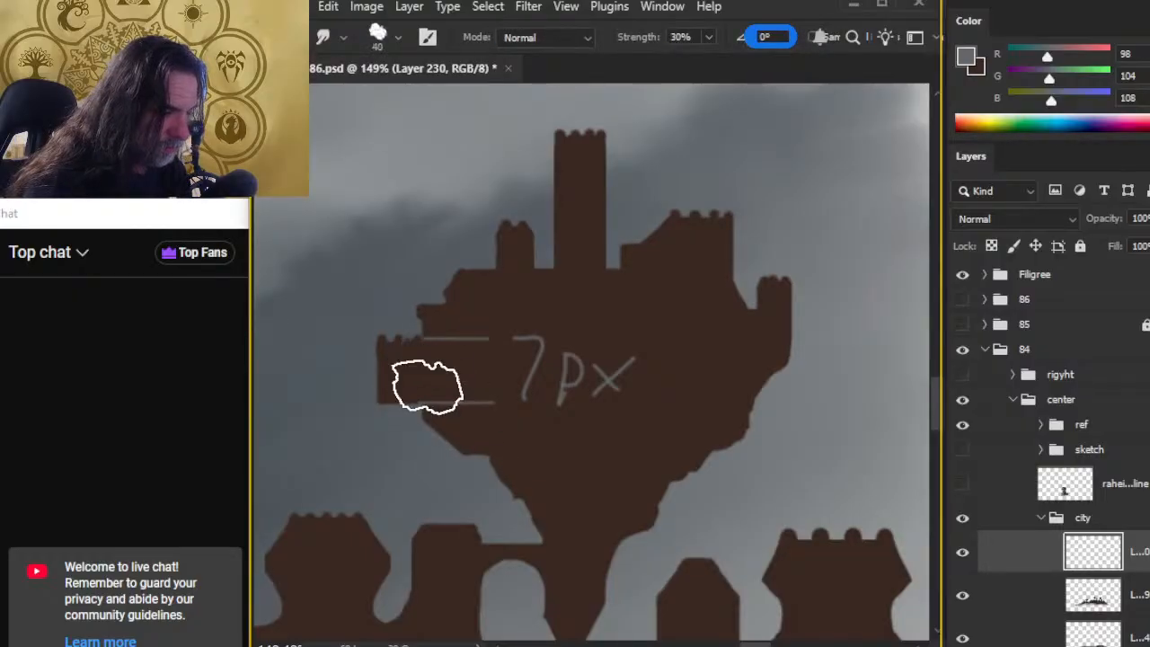
pyautogui.press('l')
pyautogui.moveTo(491, 384)
pyautogui.mouseDown()
pyautogui.moveTo(405, 390)
pyautogui.moveTo(548, 402)
pyautogui.moveTo(505, 427)
pyautogui.mouseUp()
pyautogui.press('ctrl')
pyautogui.press('l')
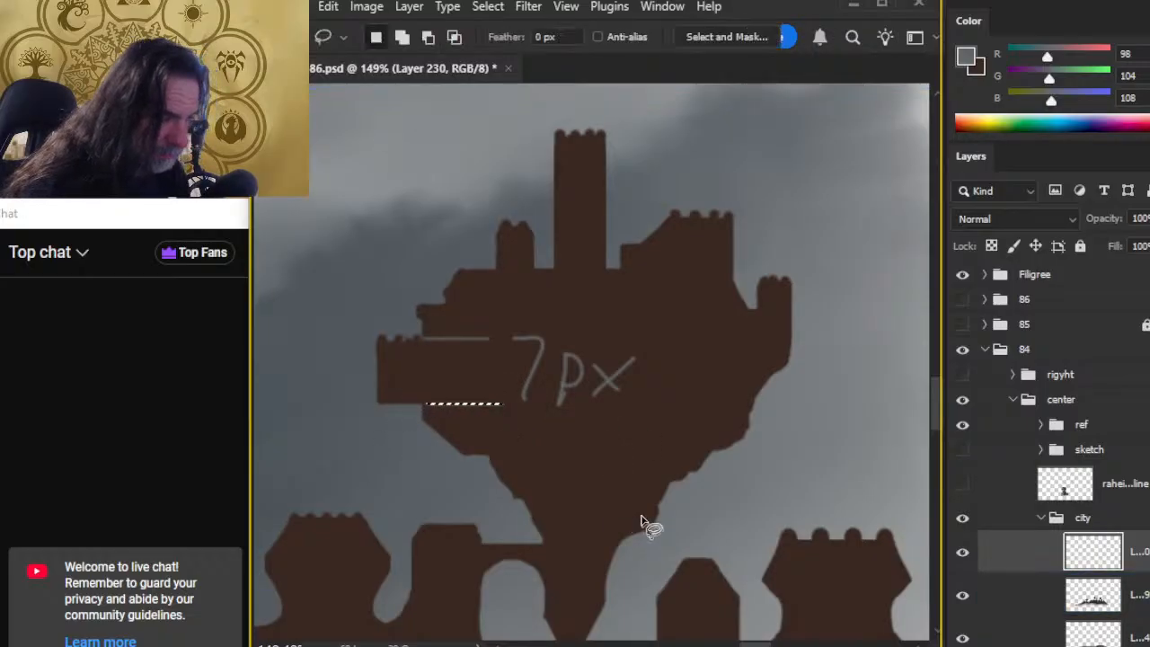
pyautogui.click(639, 537)
# Step: Smudge the upper grey bastion line with a size 6 tip at 30% strength to soften it into the fortress
pyautogui.press('r')
pyautogui.press('[')
pyautogui.press('[')
pyautogui.press('[')
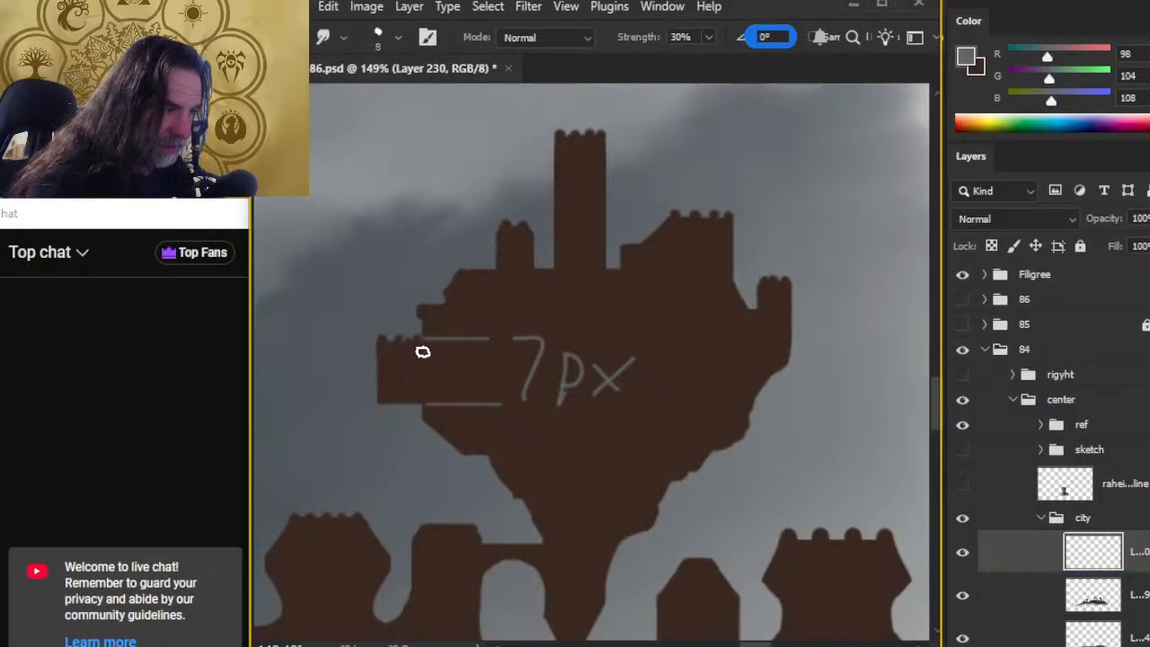
pyautogui.keyDown('shift'); pyautogui.click(425, 342); pyautogui.keyUp('shift')
pyautogui.keyDown('shift'); pyautogui.click(507, 347); pyautogui.keyUp('shift')
pyautogui.keyDown('shift'); pyautogui.click(481, 345); pyautogui.keyUp('shift')
pyautogui.keyDown('shift'); pyautogui.click(423, 341); pyautogui.keyUp('shift')
pyautogui.keyDown('shift'); pyautogui.click(522, 345); pyautogui.keyUp('shift')
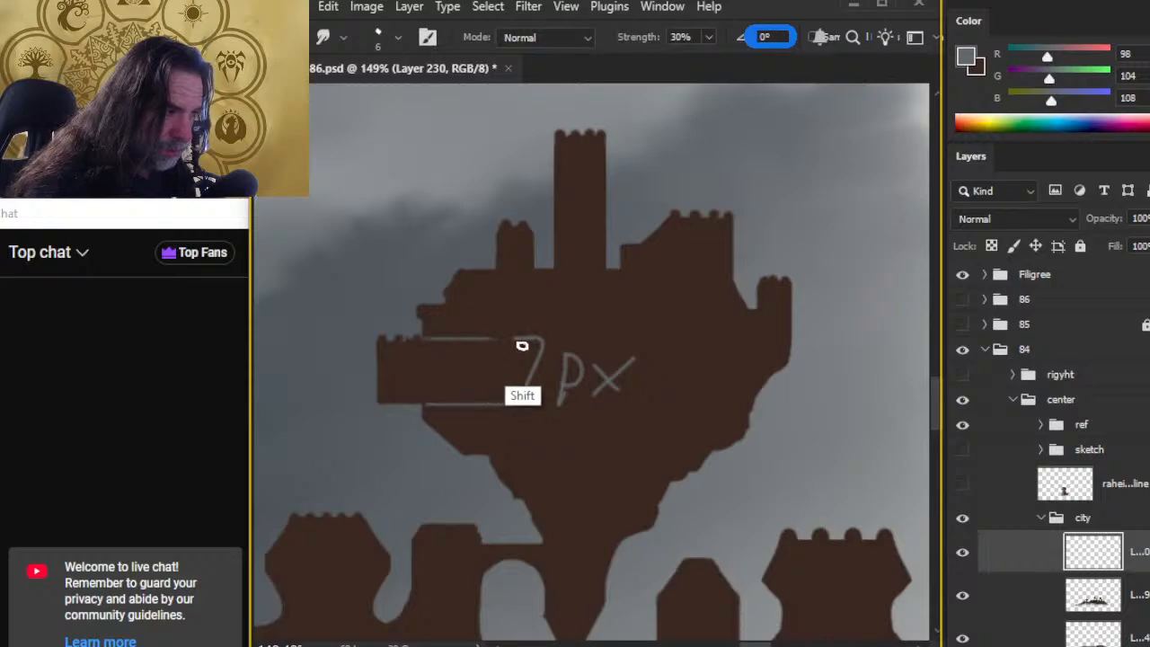
pyautogui.keyDown('shift'); pyautogui.click(458, 340); pyautogui.keyUp('shift')
pyautogui.keyDown('shift'); pyautogui.click(521, 349); pyautogui.keyUp('shift')
pyautogui.keyDown('shift'); pyautogui.click(470, 338); pyautogui.keyUp('shift')
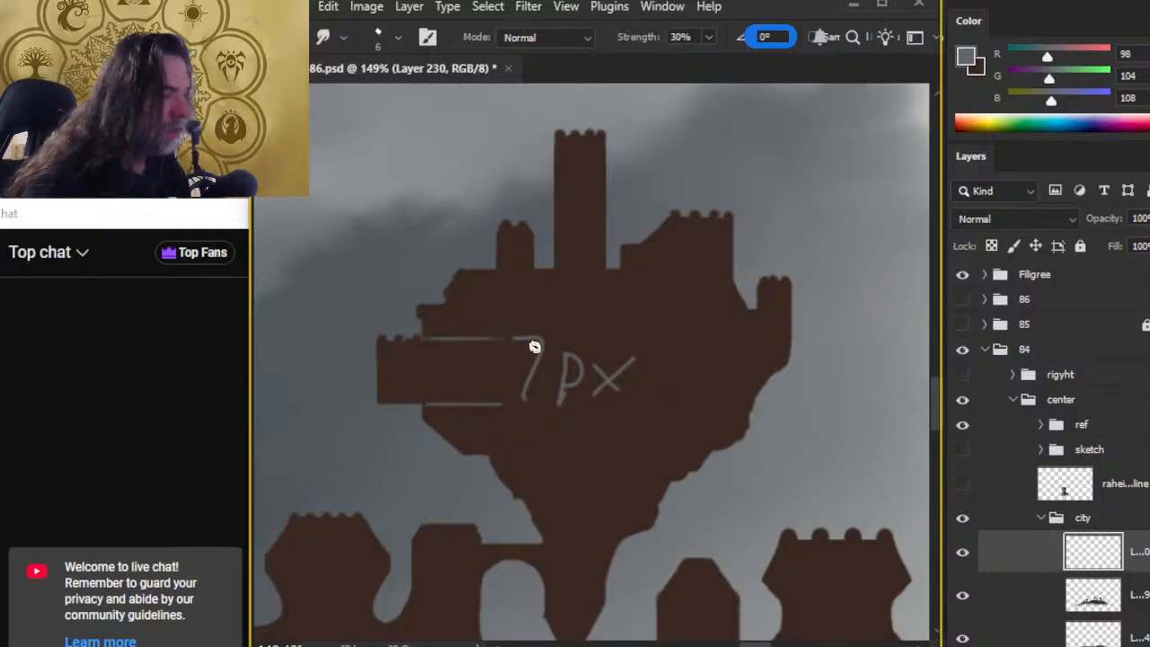
pyautogui.press('l')
pyautogui.moveTo(558, 320)
pyautogui.mouseDown()
pyautogui.moveTo(526, 322)
pyautogui.moveTo(562, 317)
pyautogui.mouseUp()
pyautogui.hotkey('ctrl', 'd')
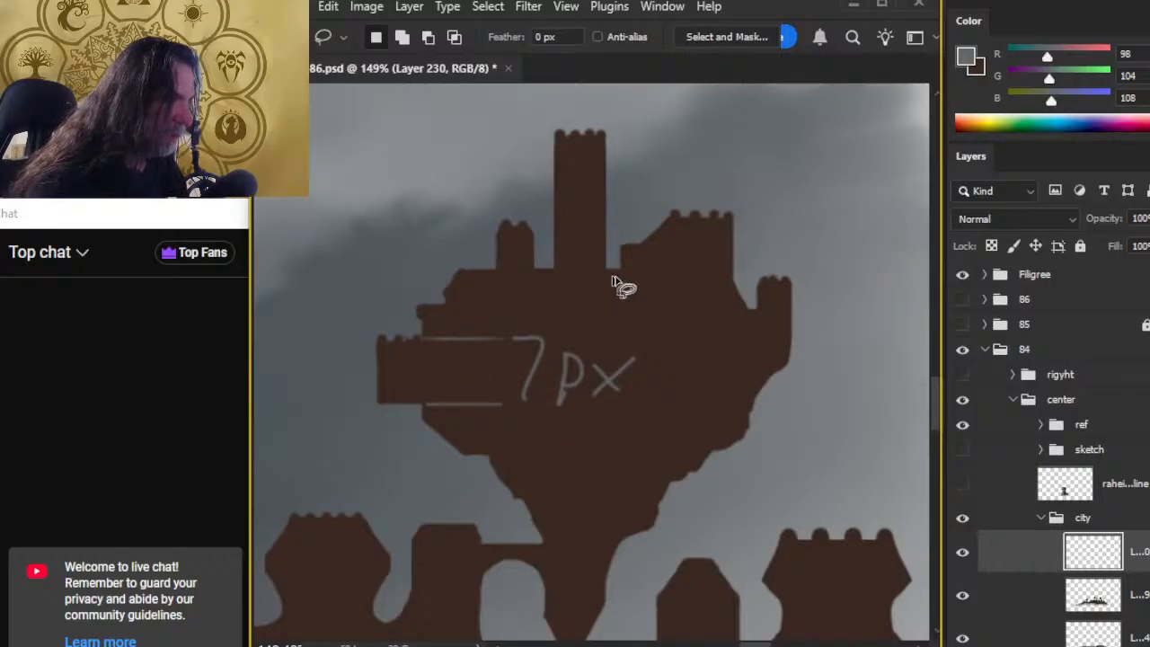
# Step: Draw a grey vertical edge line down from the crenellated right tower's left corner and smudge it downward at 60% strength
pyautogui.press('b')
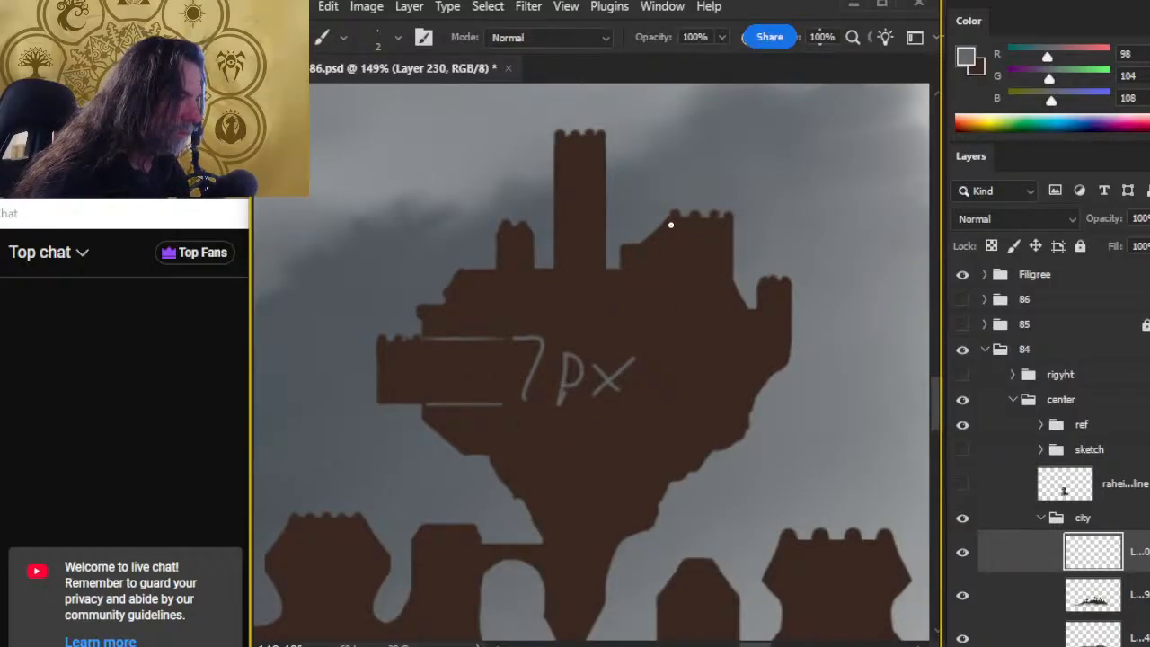
pyautogui.moveTo(671, 218); pyautogui.dragTo(665, 289)
pyautogui.press('r')
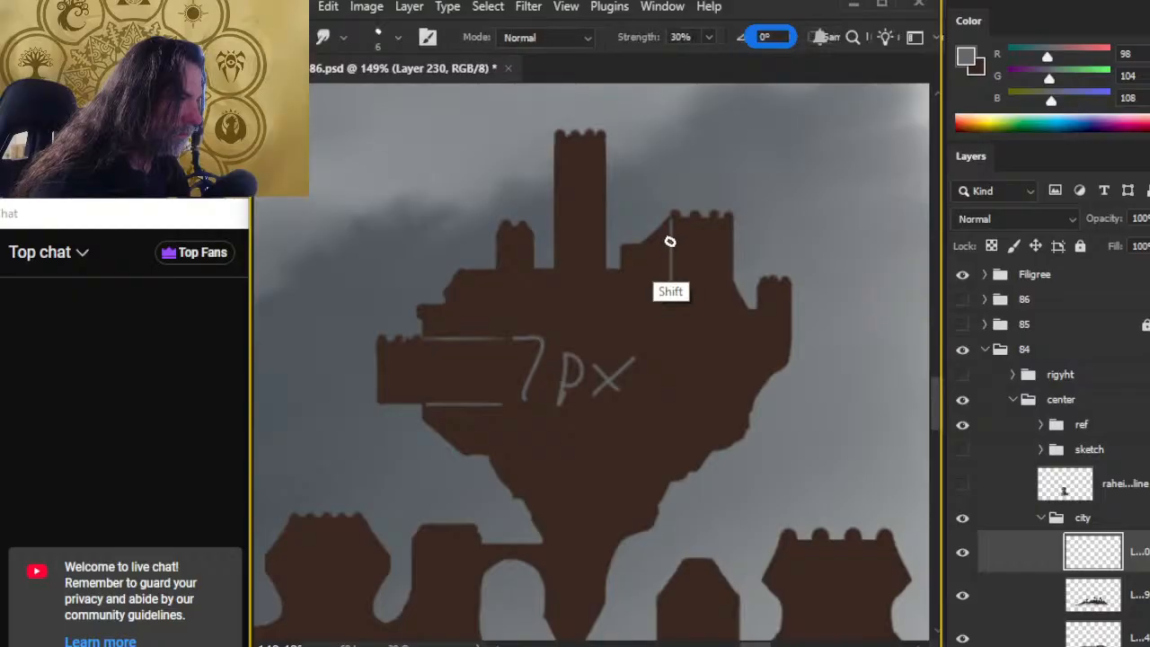
pyautogui.press('6')
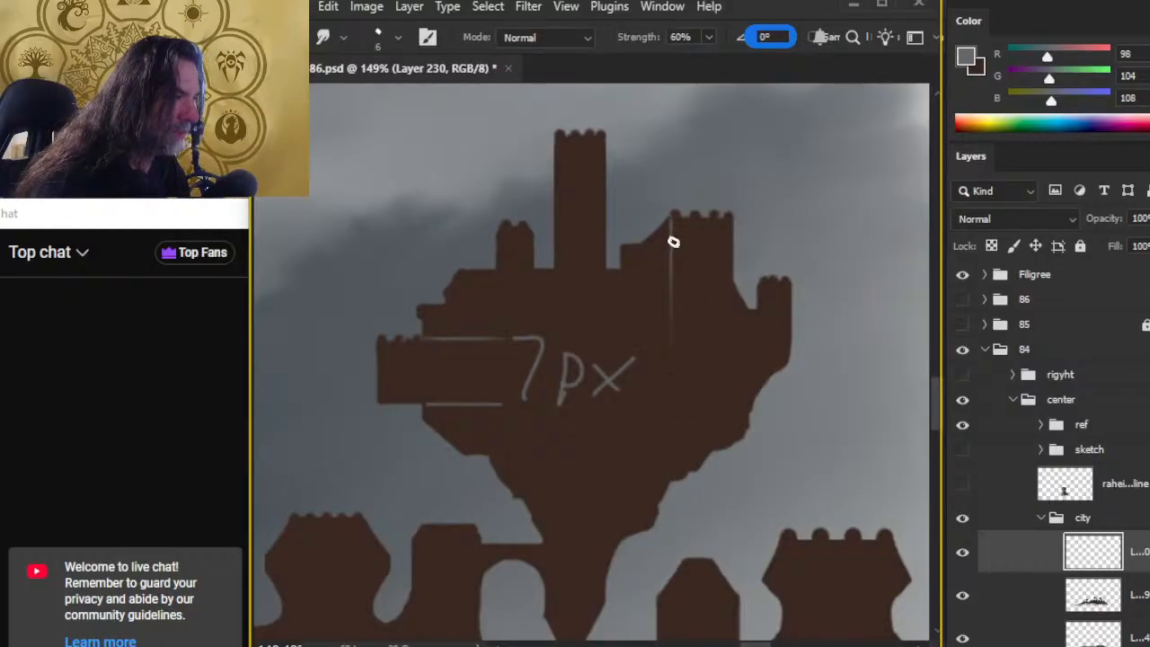
# Step: Draw grey edge lines along the inner side and underside of the fortress's rightmost turret, and smudge them into the silhouette
pyautogui.press('b')
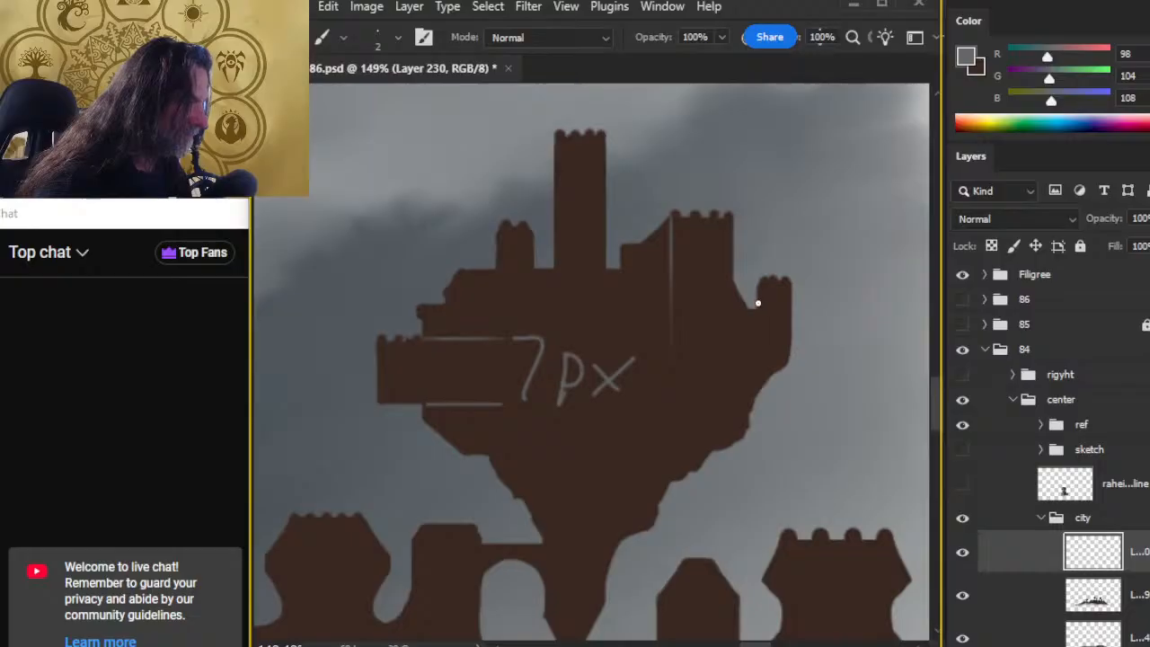
pyautogui.moveTo(757, 303); pyautogui.dragTo(755, 367)
pyautogui.press('r')
pyautogui.moveTo(755, 328); pyautogui.dragTo(755, 372)
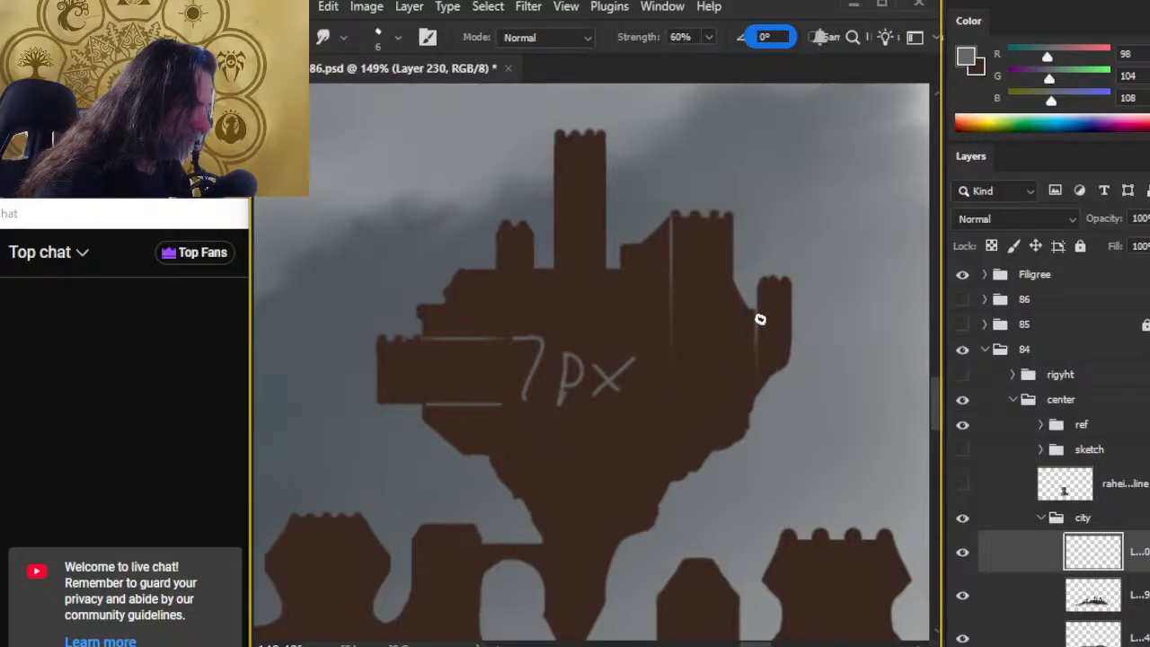
pyautogui.press('b')
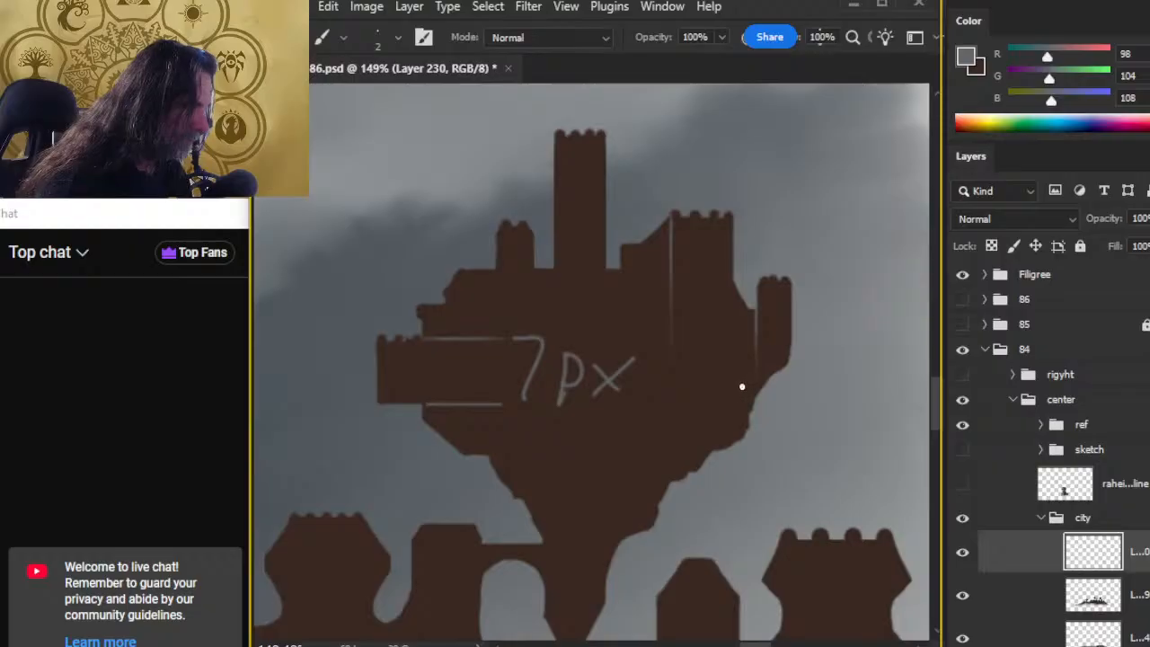
pyautogui.press('r')
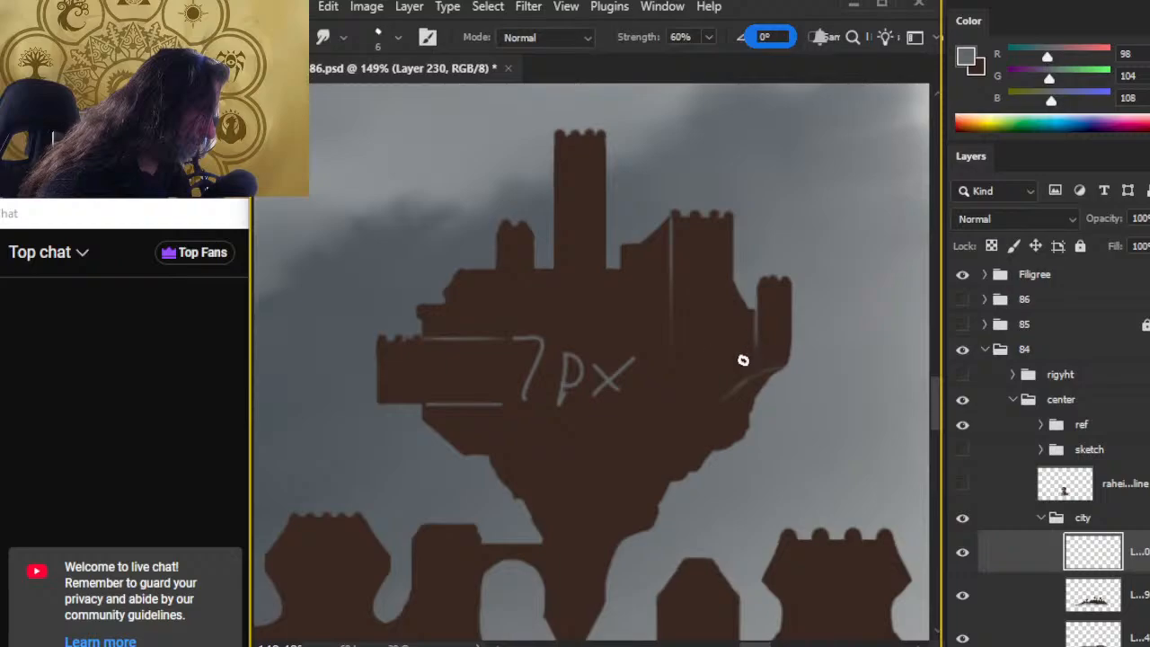
# Step: On the silhouette layer, sample its dark brown and thicken the fortress's tapering base where it meets the bridge
pyautogui.press('b')
pyautogui.moveTo(554, 509); pyautogui.dragTo(653, 325)
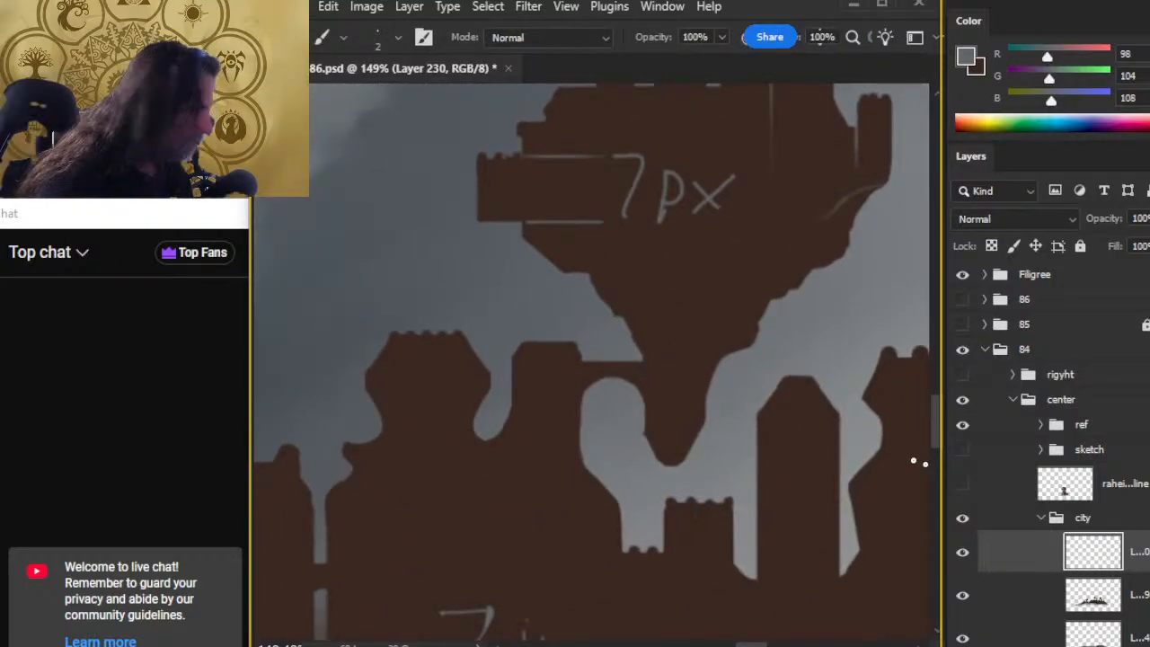
pyautogui.click(1028, 603)
pyautogui.keyDown('alt'); pyautogui.click(636, 316); pyautogui.keyUp('alt')
pyautogui.press(']')
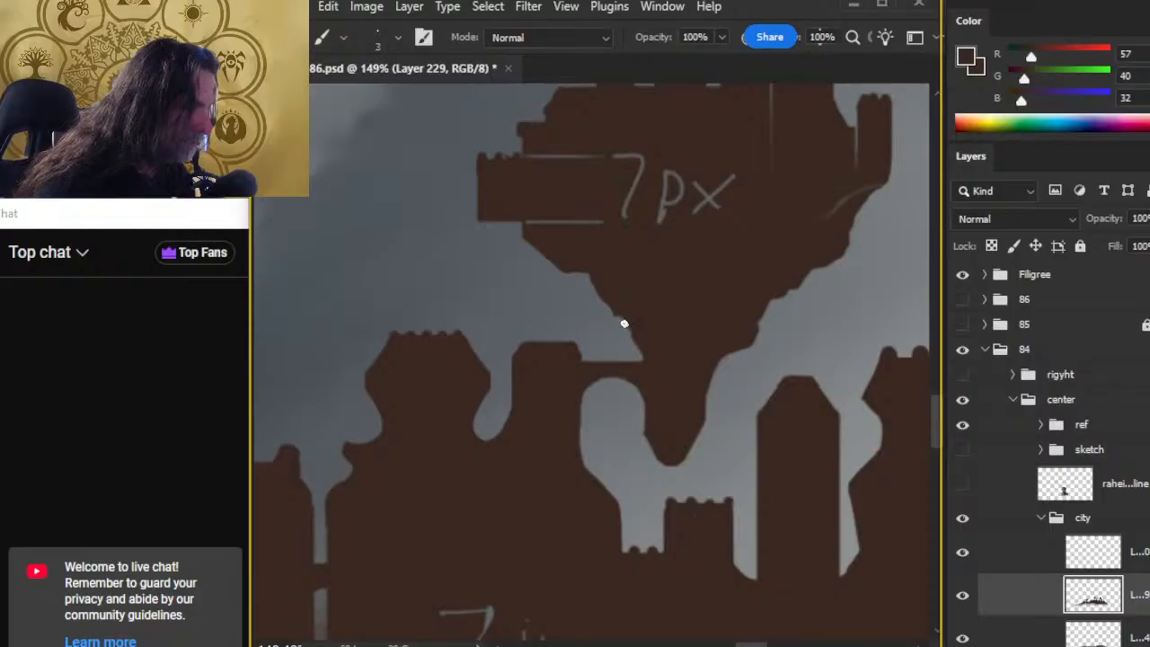
pyautogui.press(']')
pyautogui.moveTo(620, 316)
pyautogui.mouseDown()
pyautogui.moveTo(633, 365)
pyautogui.moveTo(636, 334)
pyautogui.moveTo(624, 322)
pyautogui.moveTo(617, 341)
pyautogui.mouseUp()
pyautogui.press('e')
# Step: Add small battlements along the bridge and the adjacent tower's top at brush size 3, and reactivate the detail layer above
pyautogui.press('b')
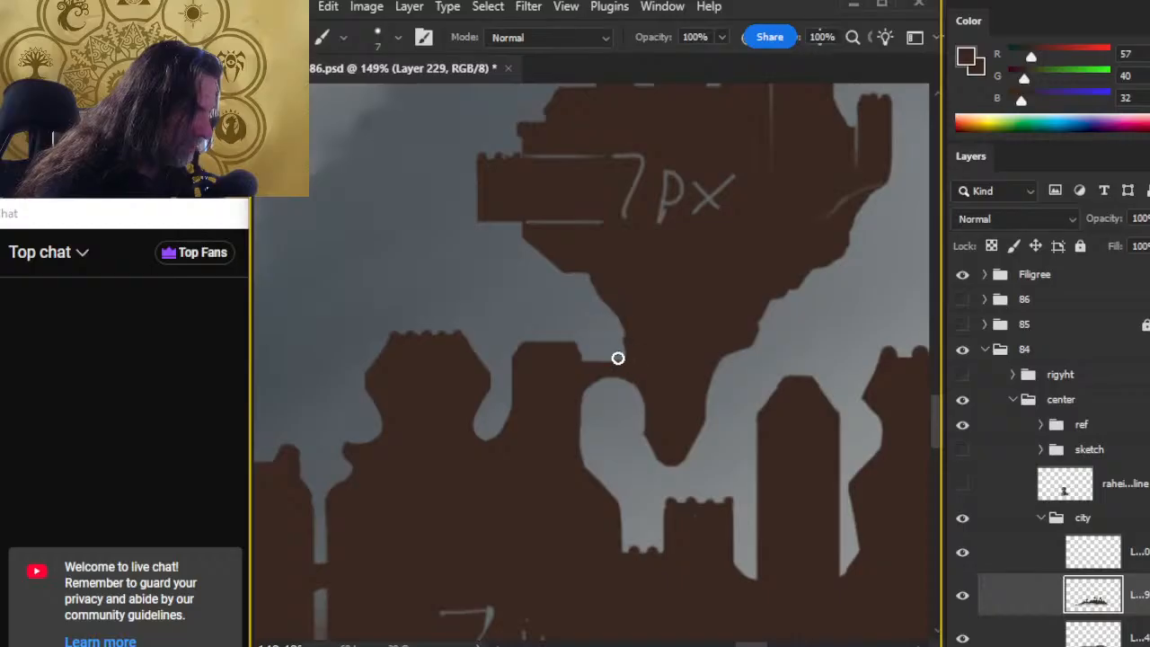
pyautogui.press('[')
pyautogui.press('[')
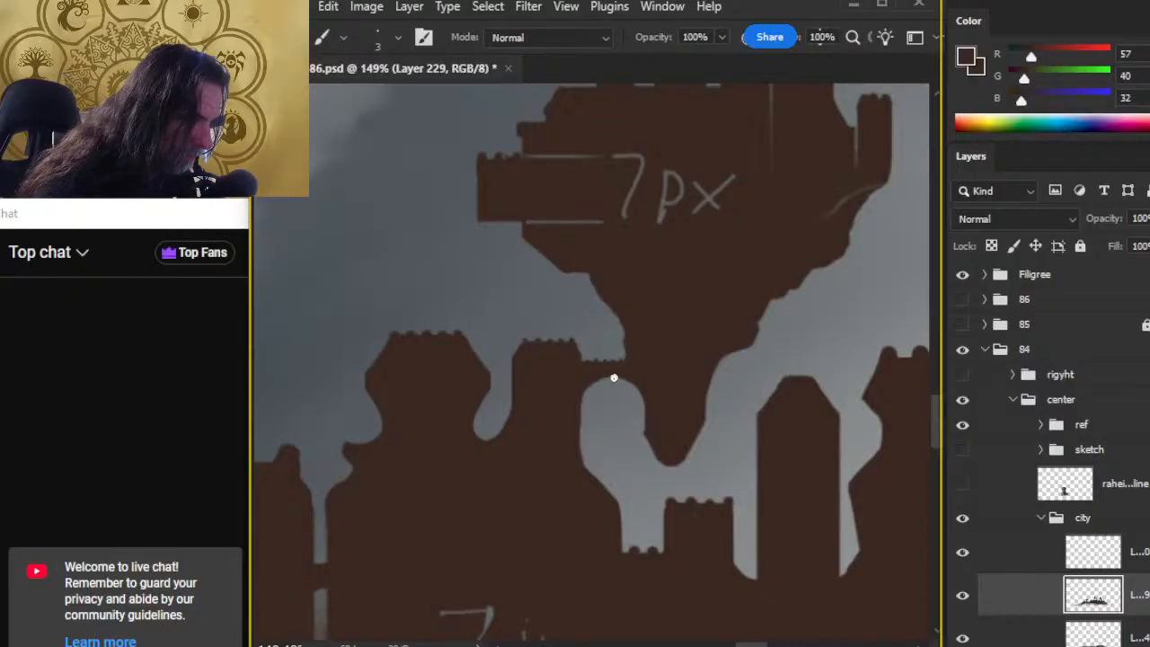
pyautogui.hotkey('ctrl', 'shift', 'alt', 'n')
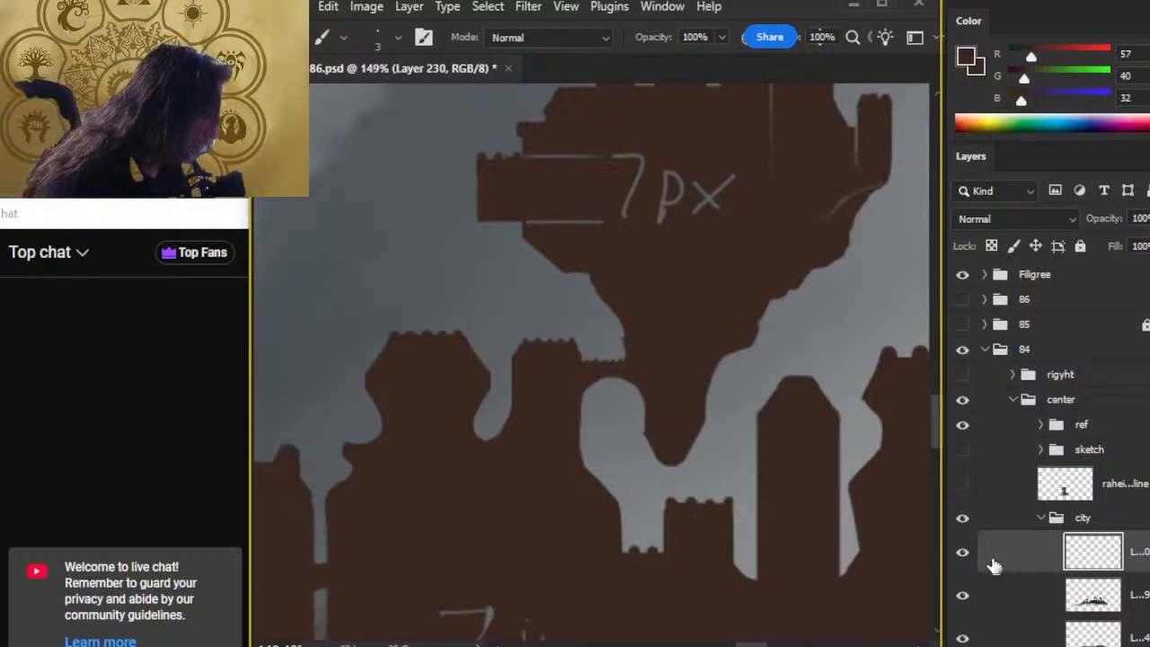
pyautogui.press('l')
pyautogui.moveTo(726, 332); pyautogui.dragTo(717, 334)
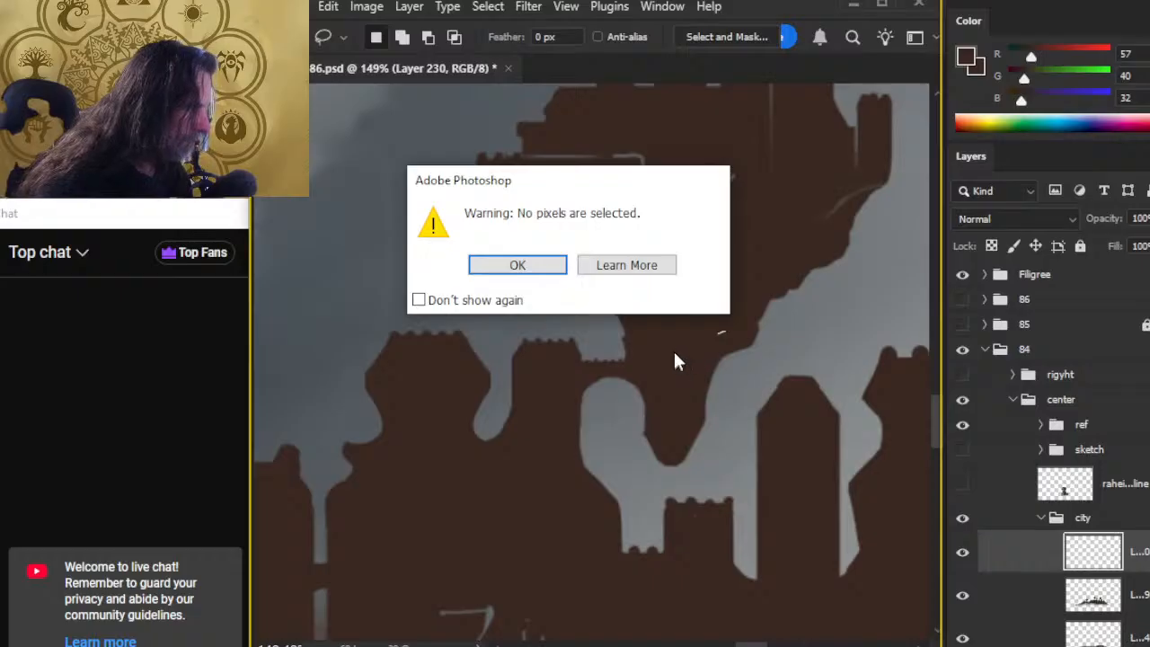
pyautogui.click(539, 266)
pyautogui.press('b')
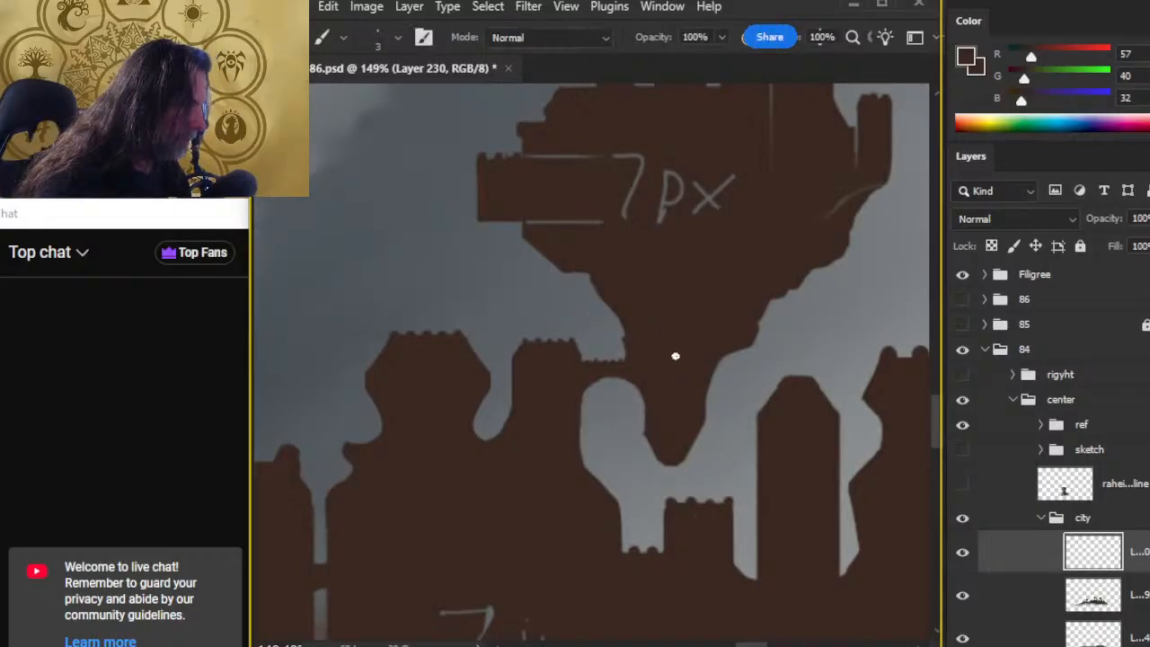
pyautogui.press('l')
pyautogui.press('b')
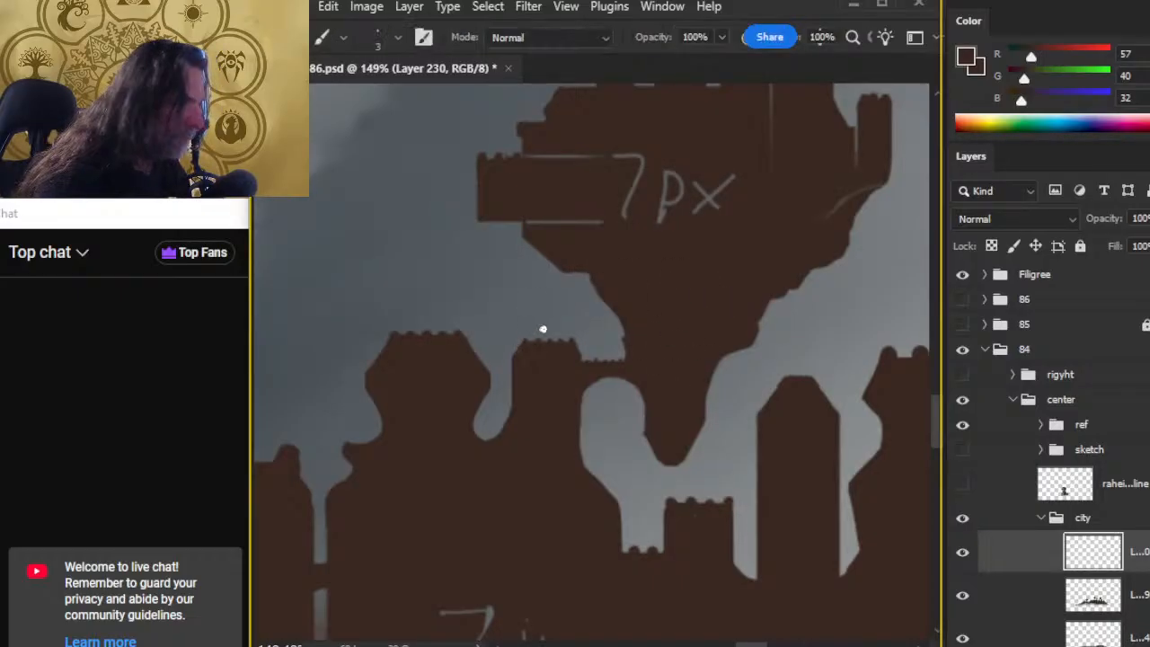
pyautogui.moveTo(537, 325); pyautogui.dragTo(554, 384)
pyautogui.hotkey('ctrl', 'z')
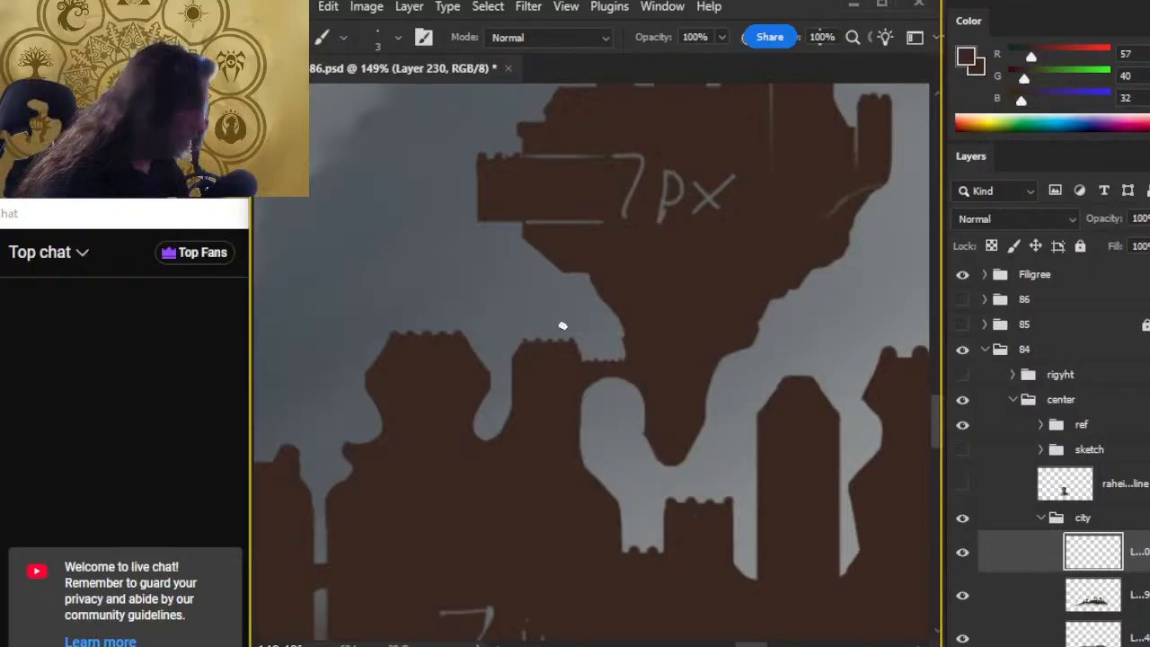
pyautogui.moveTo(562, 325); pyautogui.dragTo(544, 333)
pyautogui.hotkey('ctrl', 'z')
# Step: Sample a muted grey from the "7 px" note, draw the bridge's top edge across the fortress's base, and smudge the line's end
pyautogui.keyDown('alt'); pyautogui.click(667, 211); pyautogui.keyUp('alt')
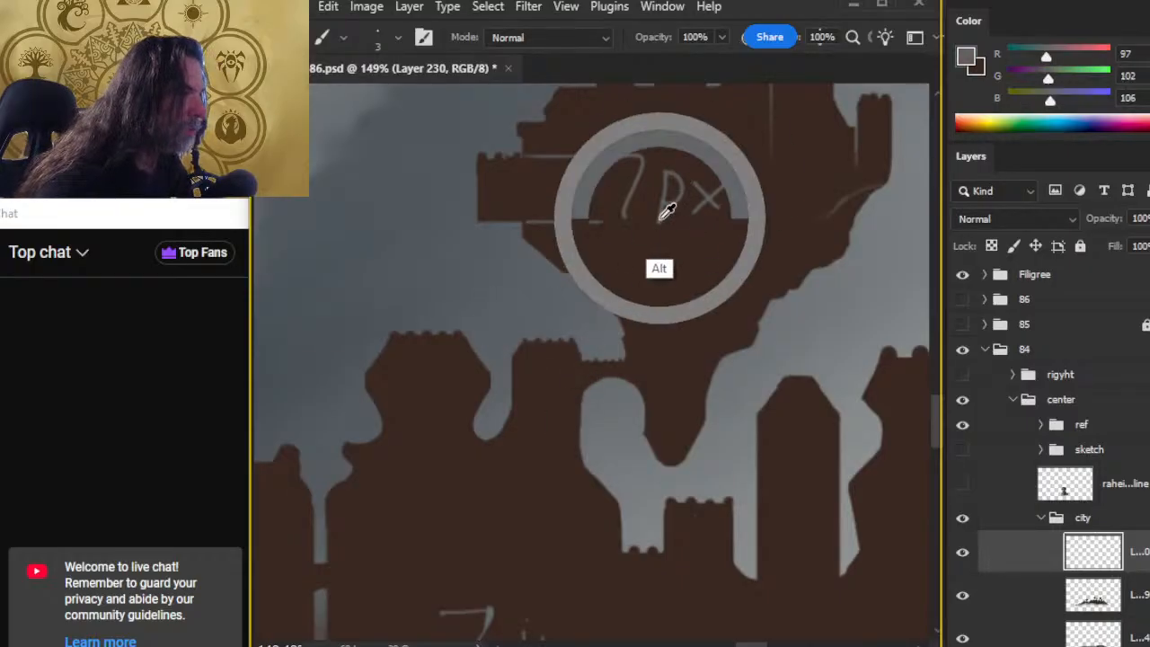
pyautogui.moveTo(659, 220); pyautogui.dragTo(663, 216)
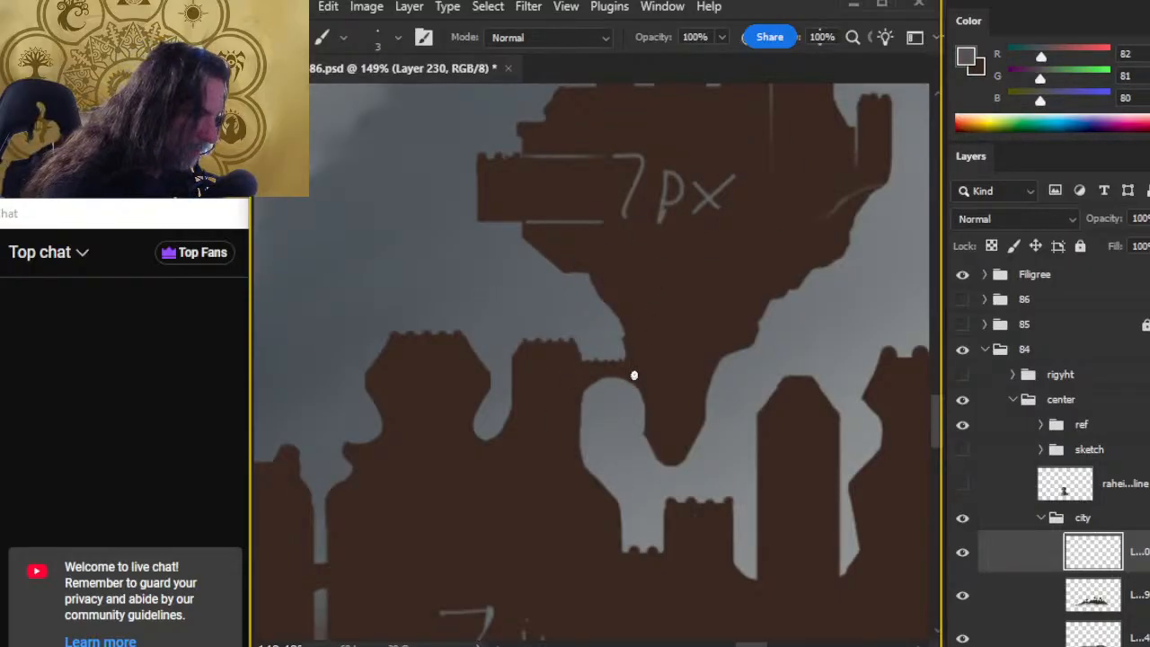
pyautogui.moveTo(627, 362); pyautogui.dragTo(670, 361)
pyautogui.press('r')
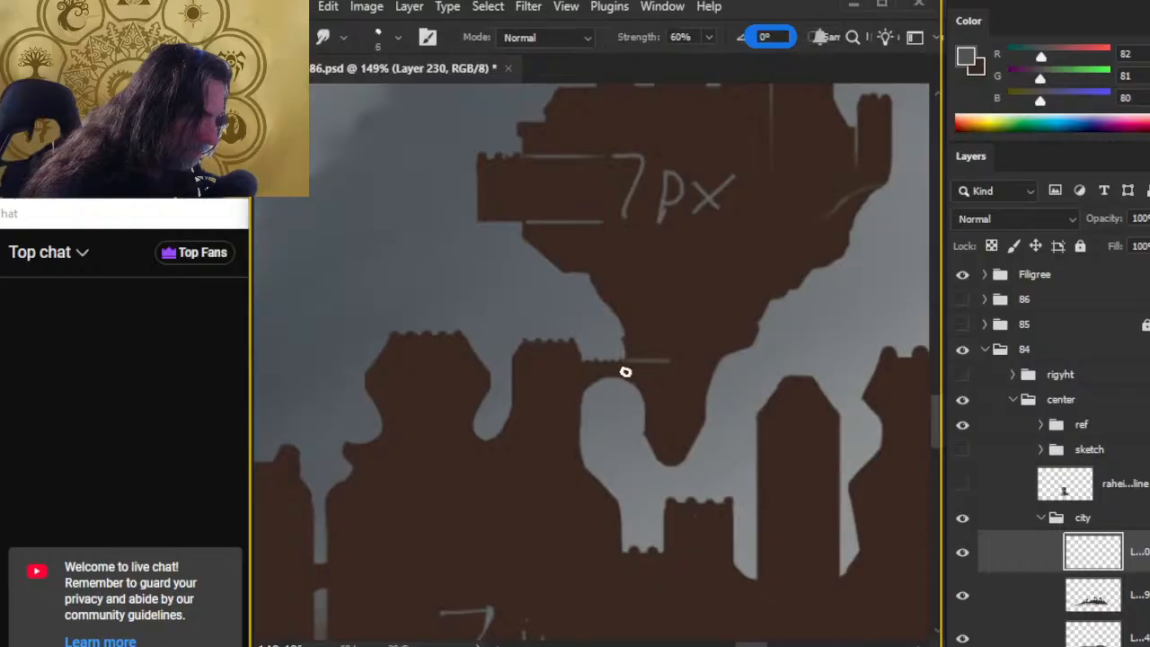
pyautogui.moveTo(626, 362); pyautogui.dragTo(685, 361)
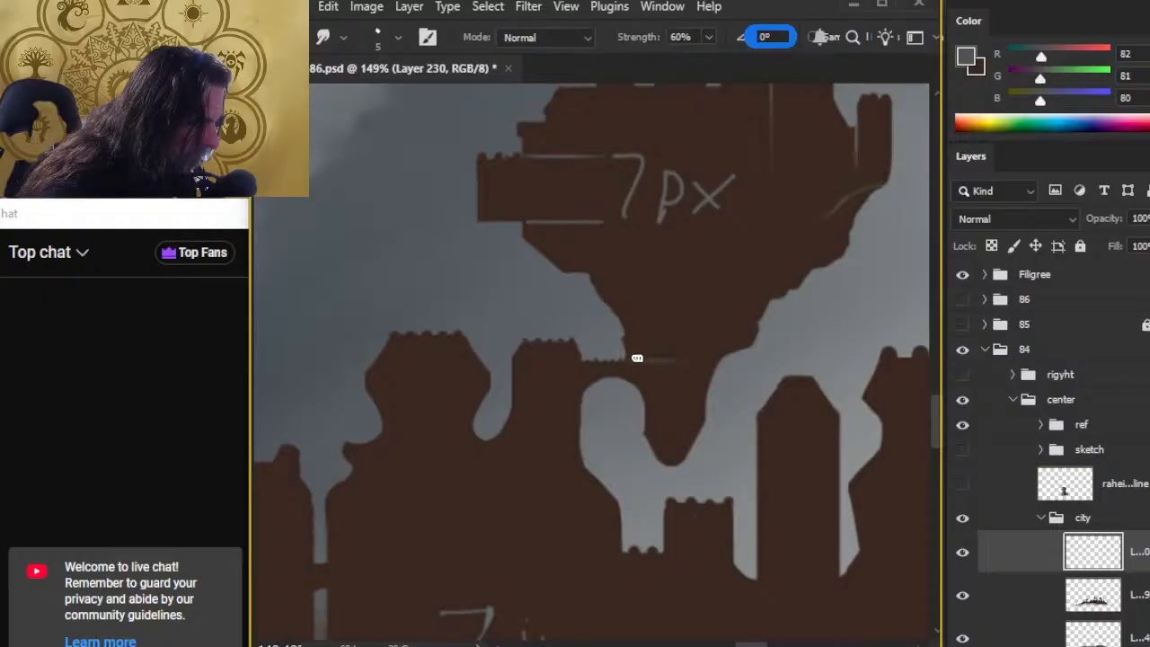
# Step: Outline a small grey doorway just above the bridge line at the fortress's base, erasing the stray marks around it
pyautogui.press('b')
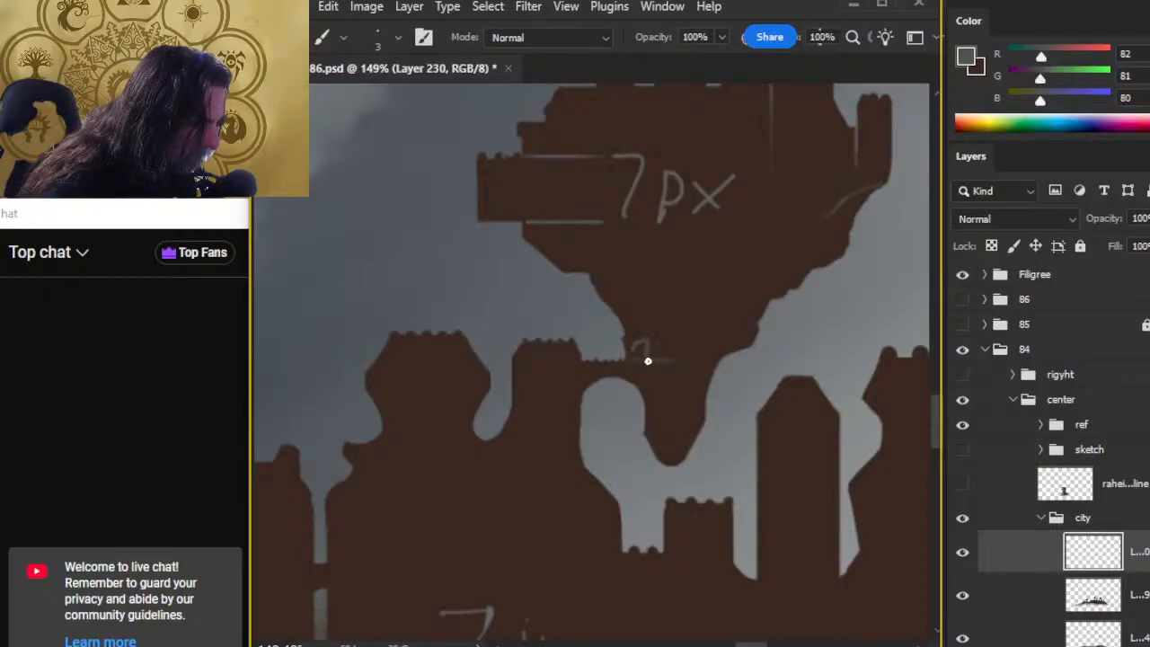
pyautogui.press('e')
pyautogui.press('b')
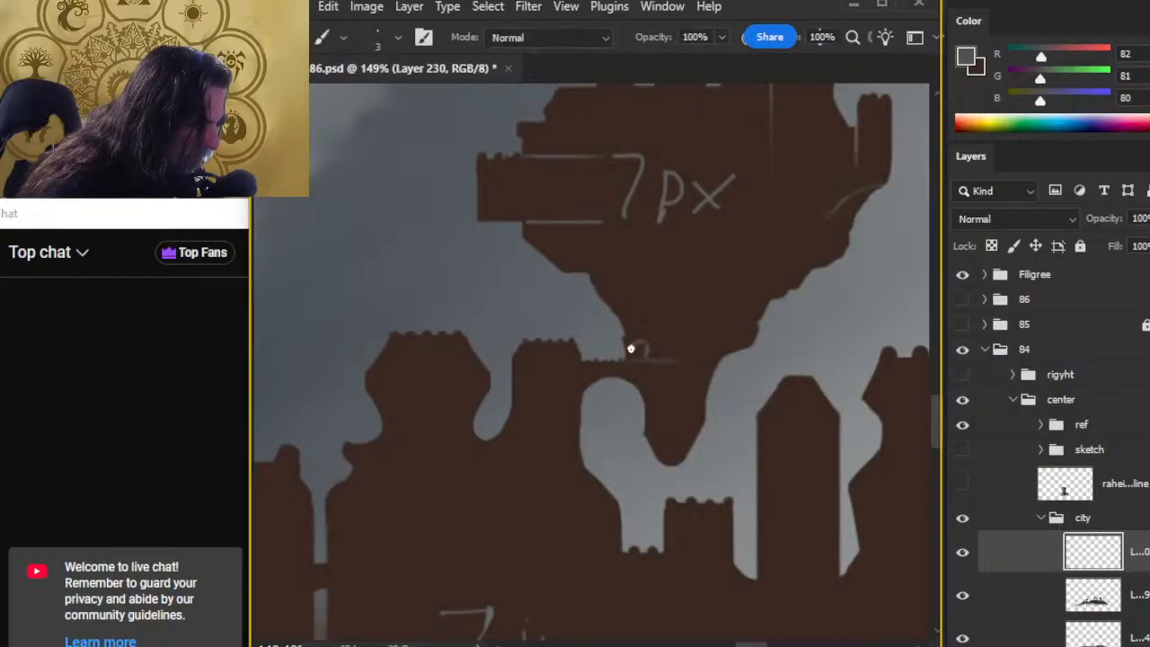
pyautogui.press('e')
pyautogui.press('b')
pyautogui.press('e')
pyautogui.press('[')
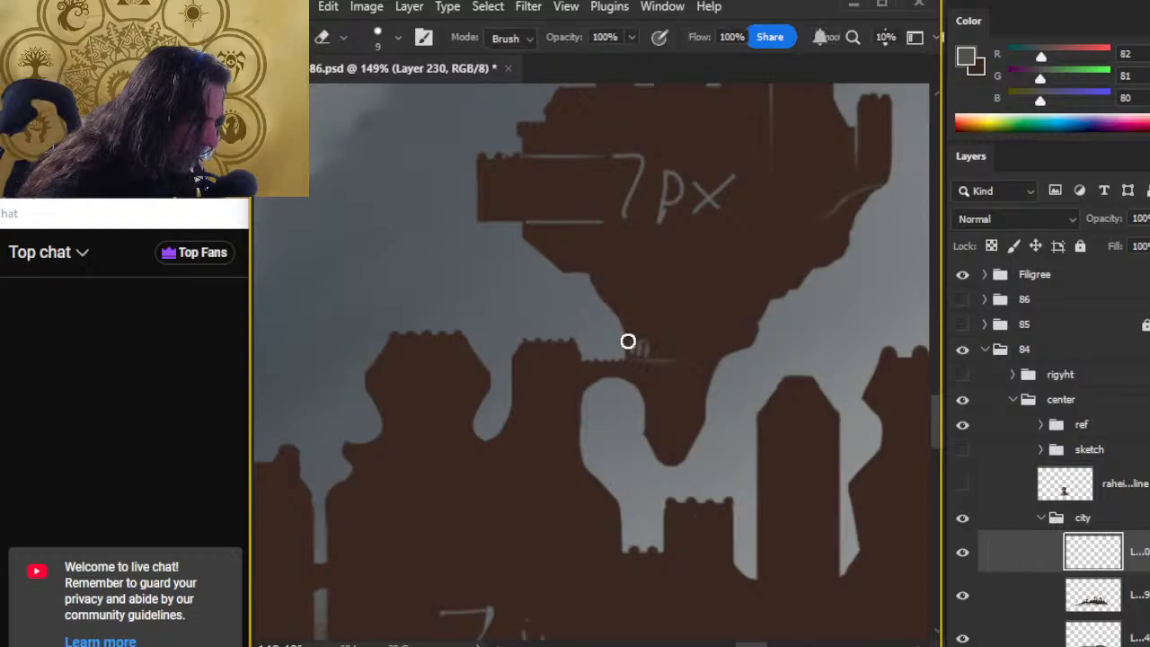
# Step: Fill the small doorway above the bridge with solid grey, trimming its outer edge with the eraser at size 9
pyautogui.press('b')
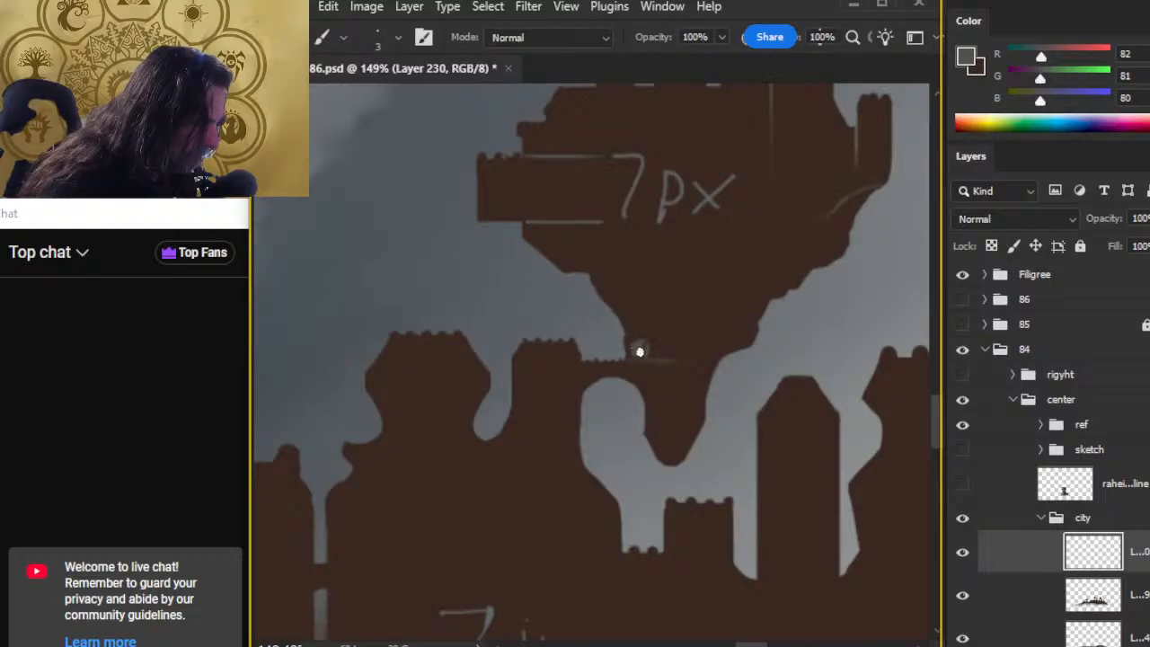
pyautogui.press('e')
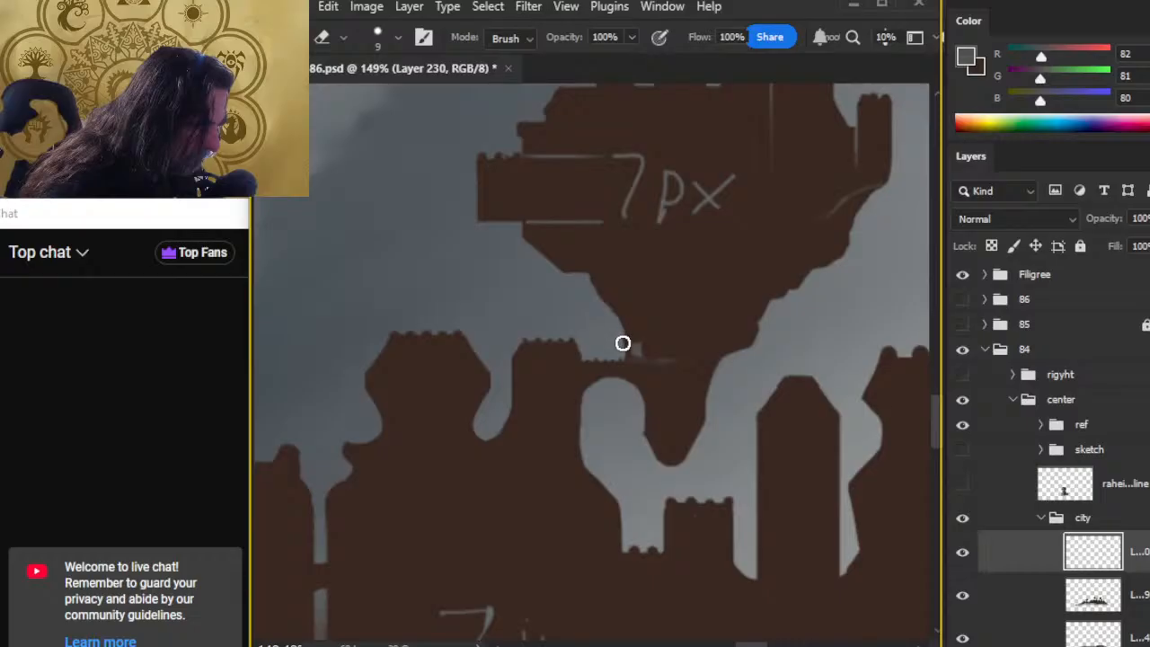
pyautogui.press('b')
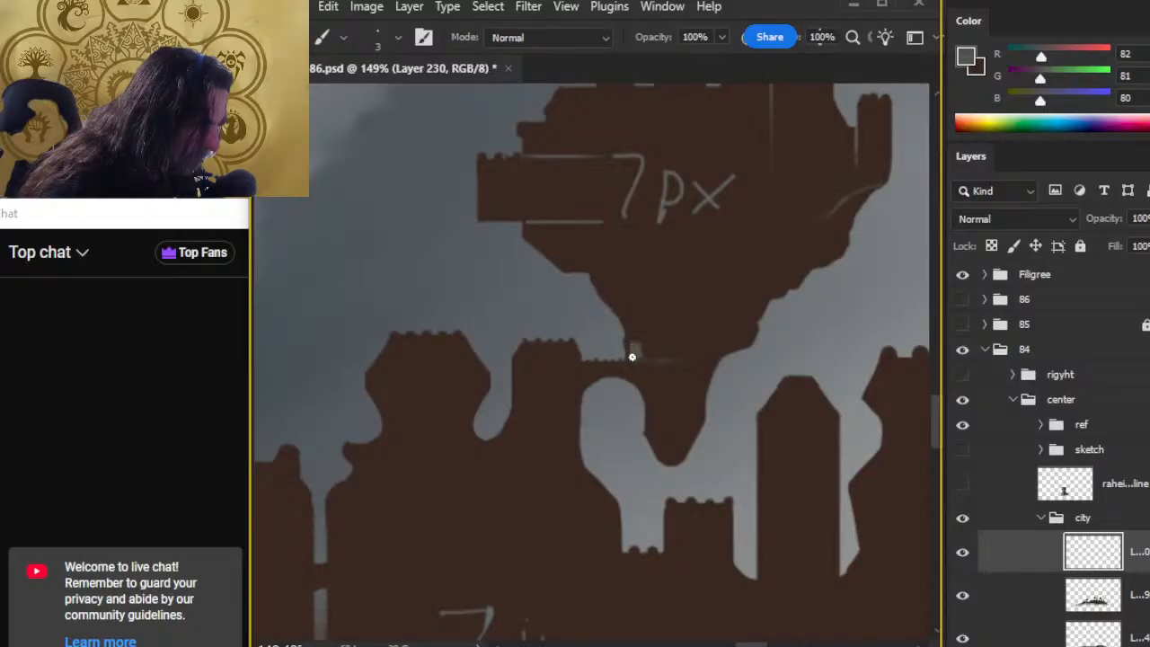
pyautogui.press('r')
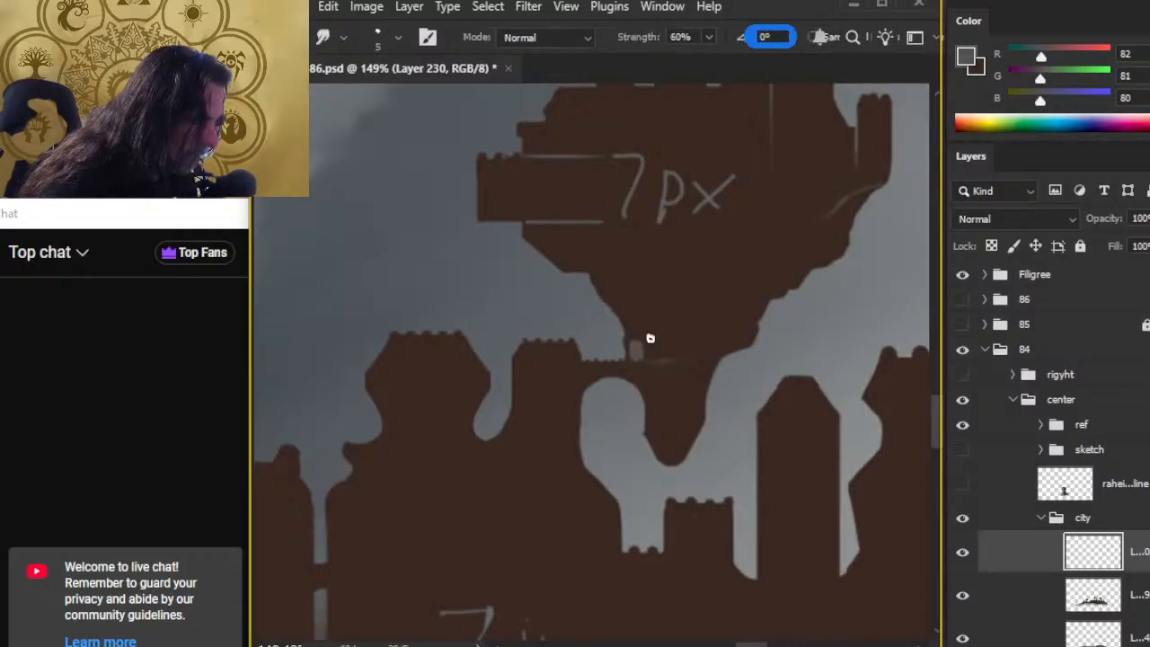
pyautogui.press('b')
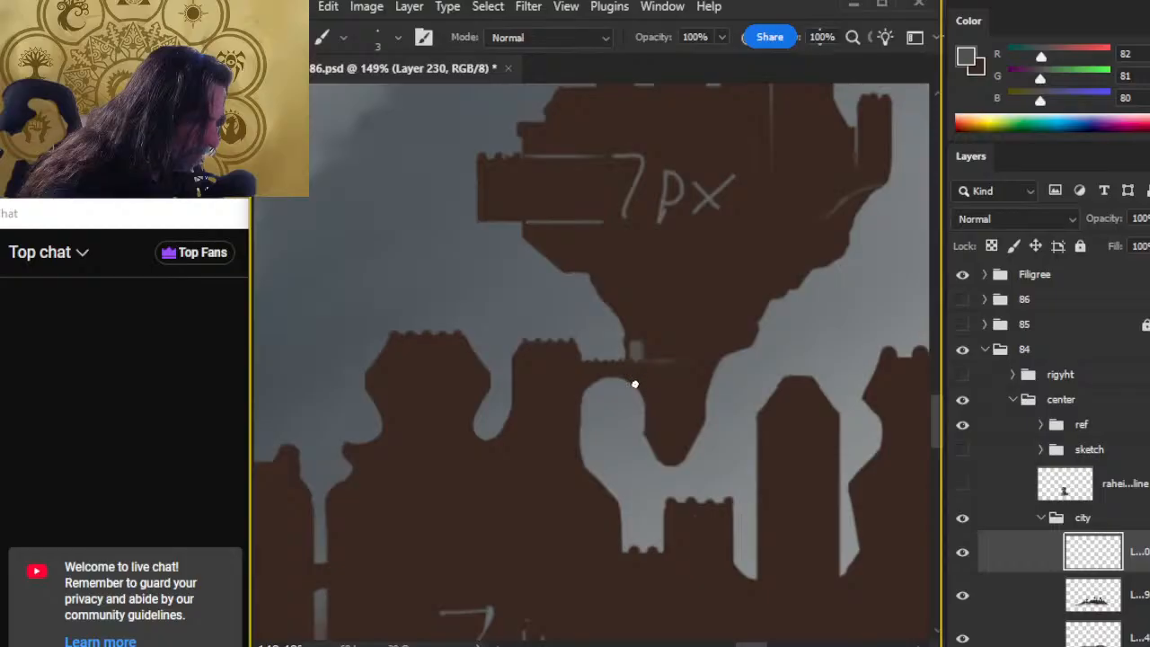
# Step: Draw a grey edge line down the bridge arch's fortress side, add a vertical groove beside it, and smudge both downward
pyautogui.press('e')
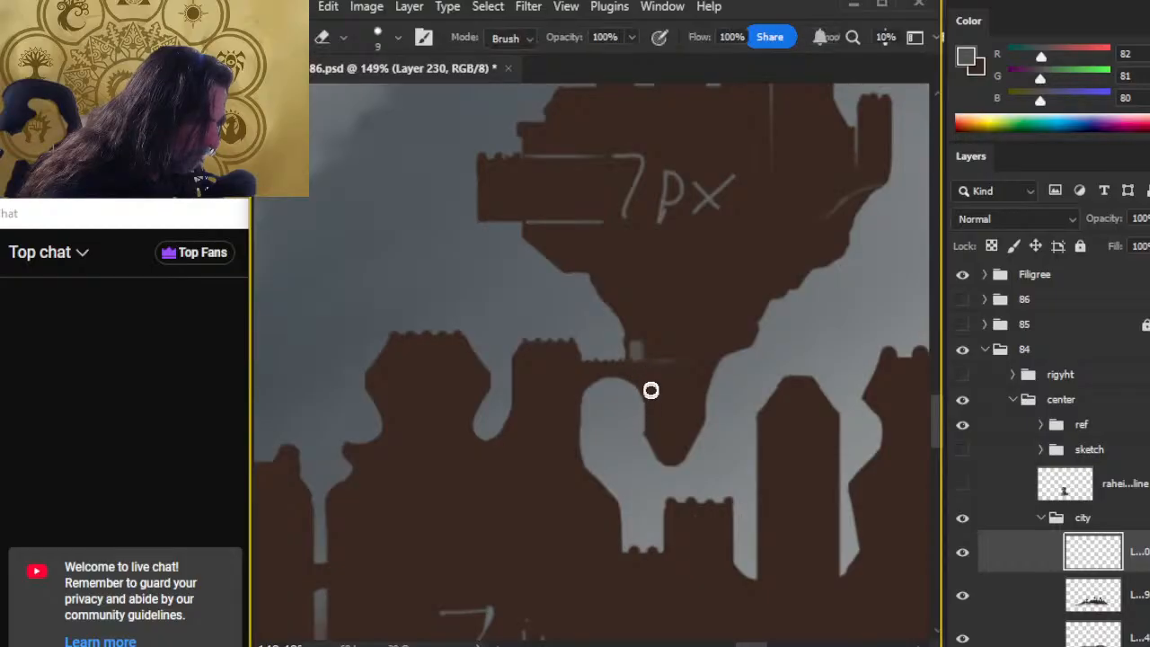
pyautogui.press('b')
pyautogui.moveTo(650, 390); pyautogui.dragTo(650, 421)
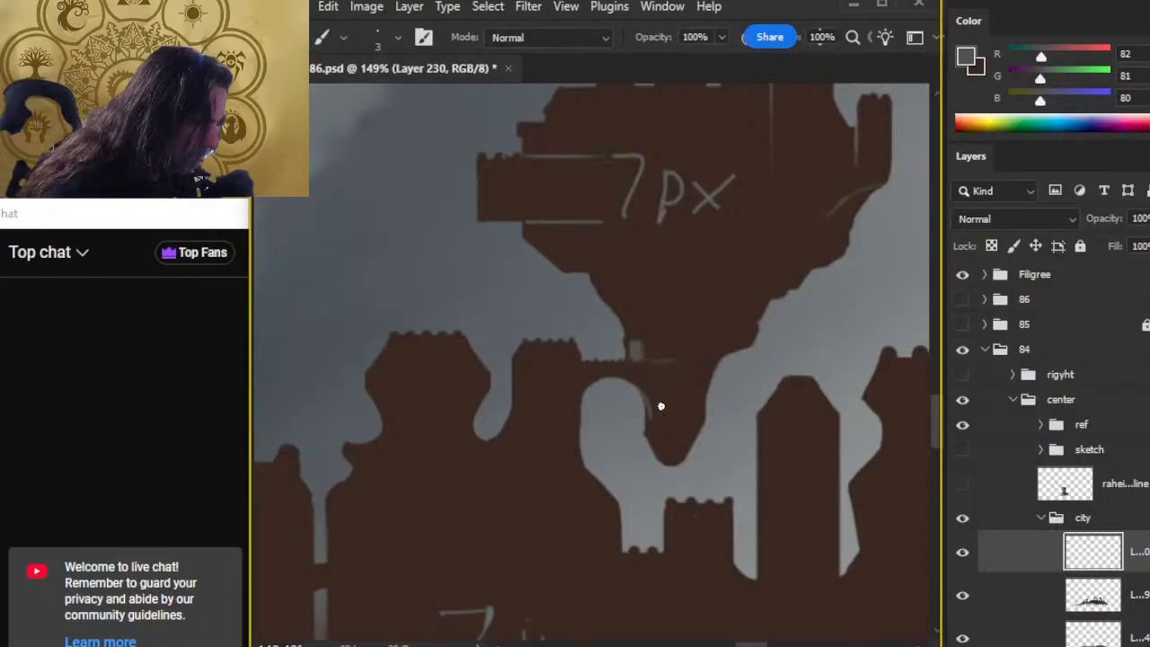
pyautogui.press('r')
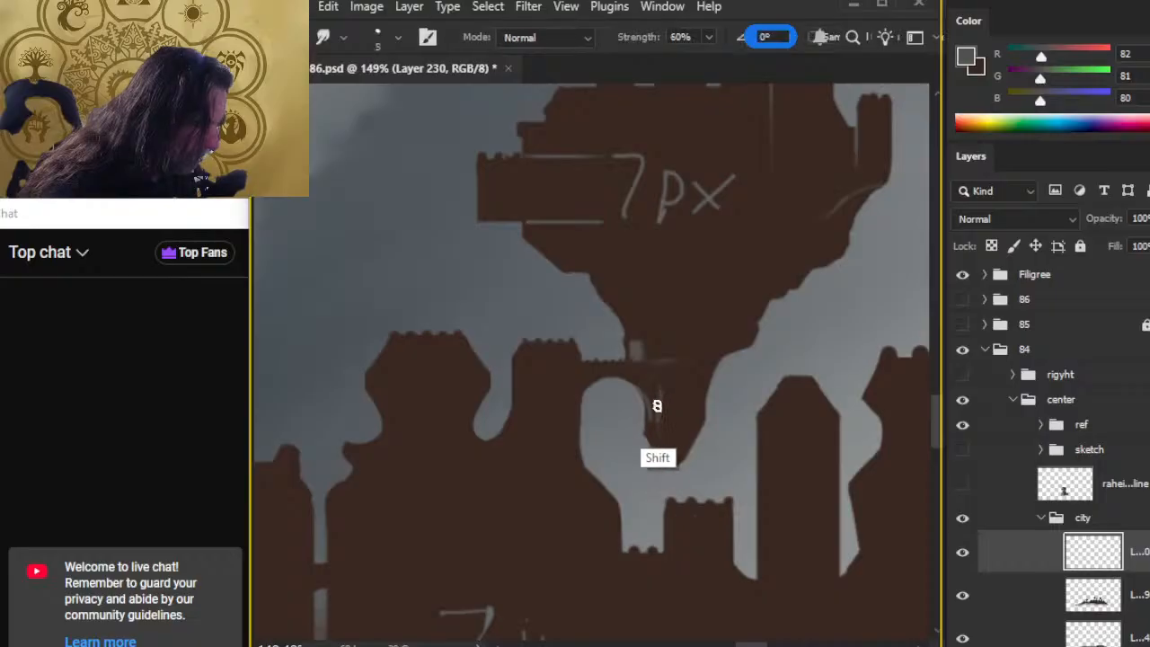
pyautogui.moveTo(657, 406); pyautogui.dragTo(660, 438)
pyautogui.moveTo(658, 389); pyautogui.dragTo(663, 445)
# Step: Add grey contour lines around the hanging support's tip and far side, plus vertical grooves in its middle, smudging them into the brown
pyautogui.press('b')
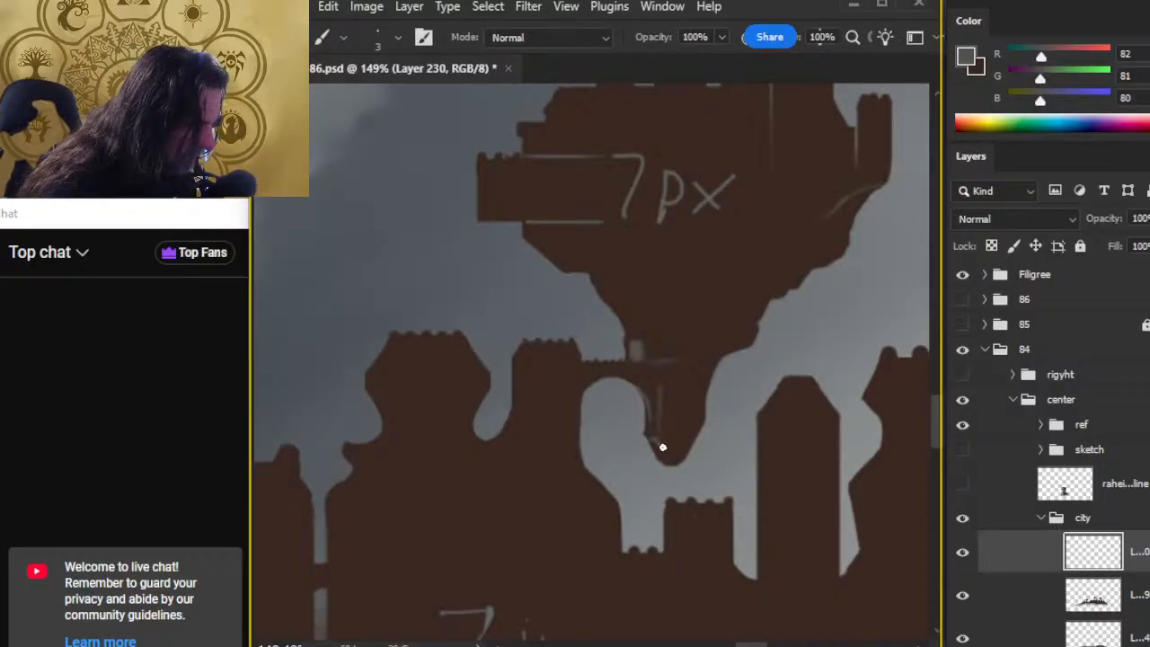
pyautogui.press('r')
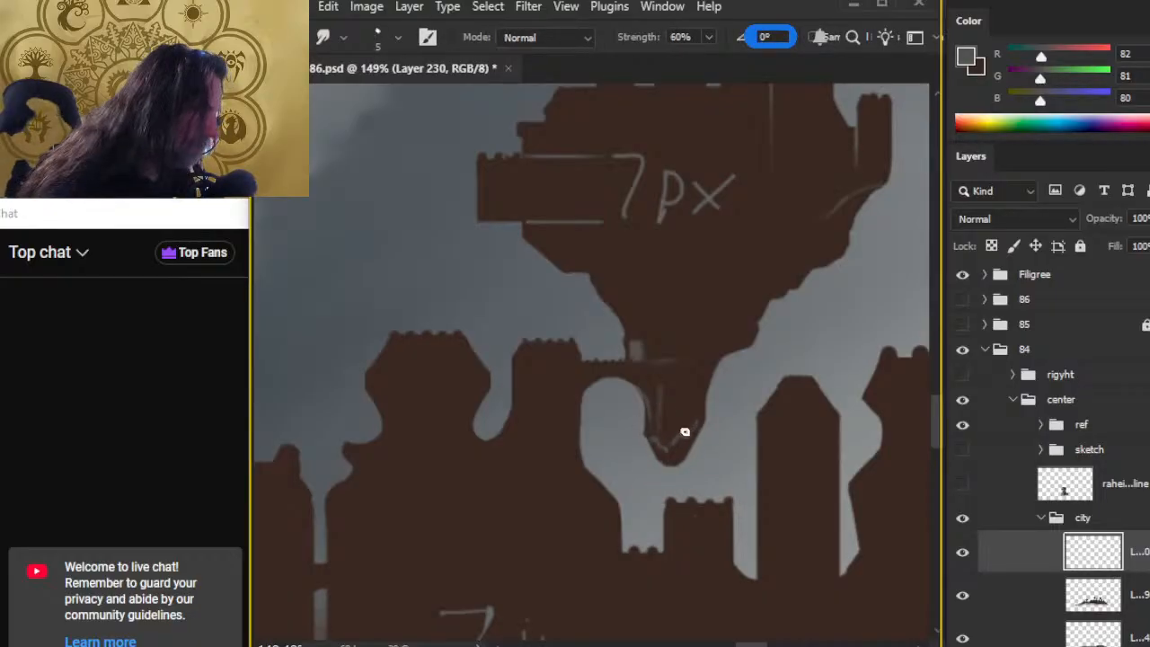
pyautogui.press('b')
pyautogui.moveTo(695, 397); pyautogui.dragTo(680, 428)
pyautogui.press('r')
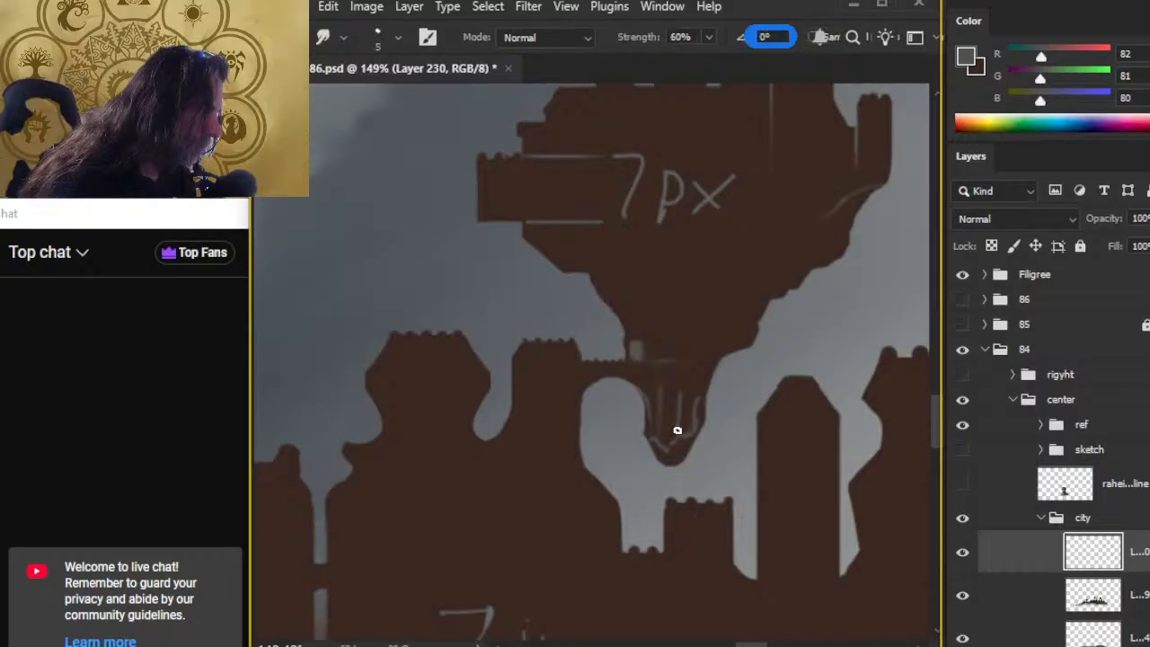
pyautogui.moveTo(678, 384); pyautogui.dragTo(680, 448)
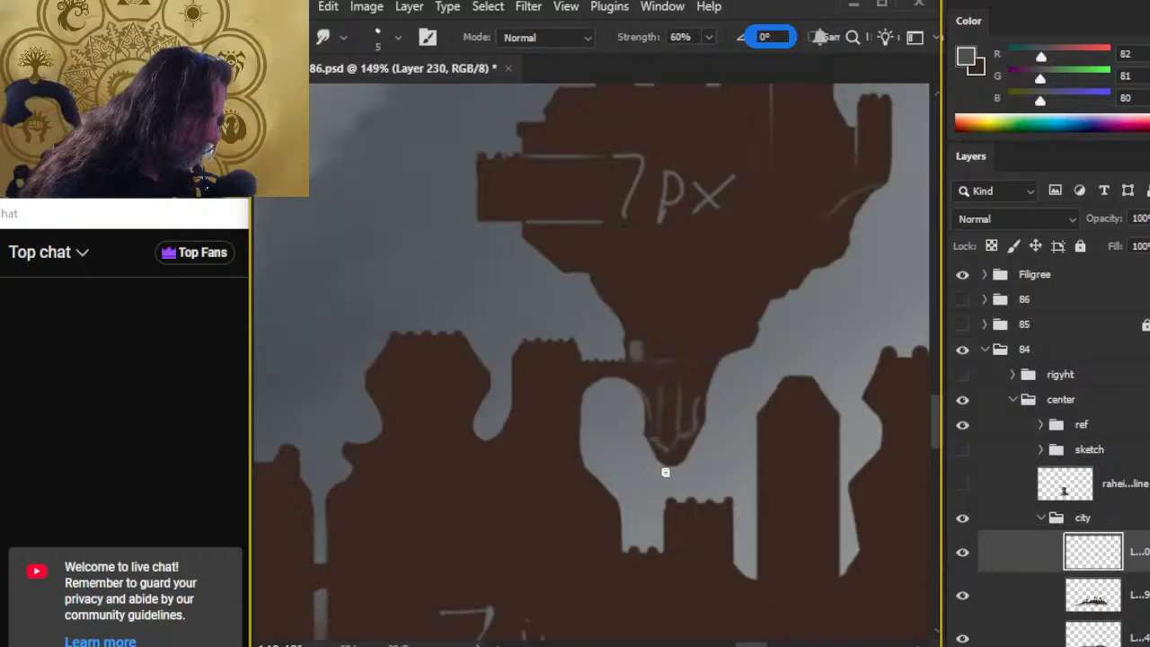
pyautogui.press('b')
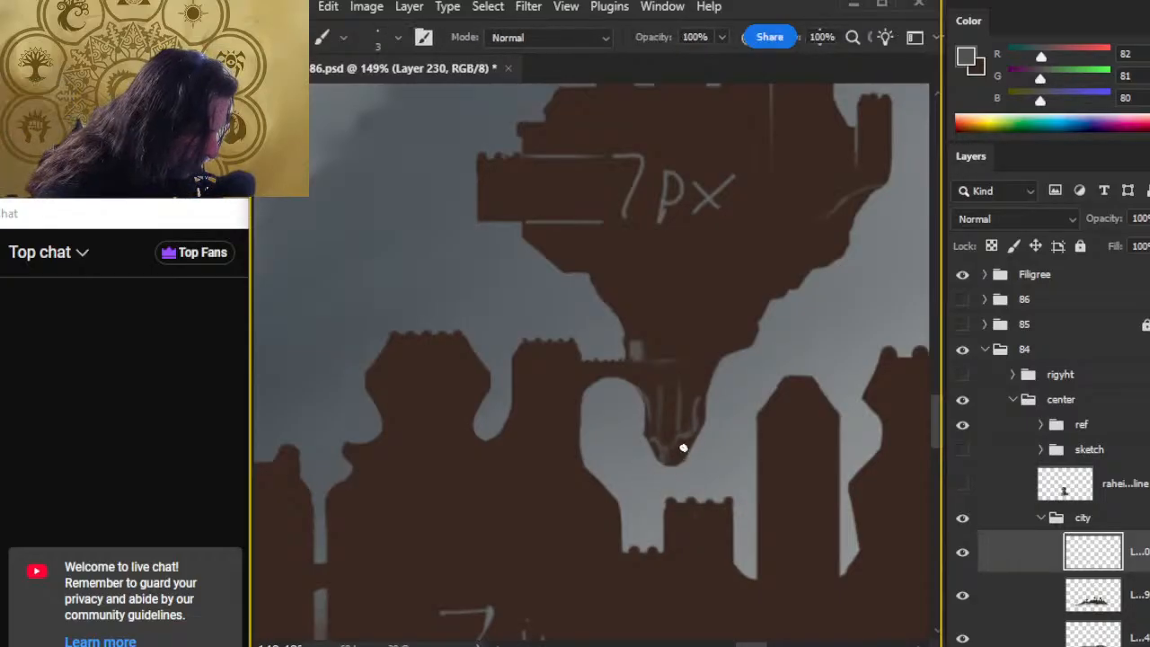
pyautogui.press('r')
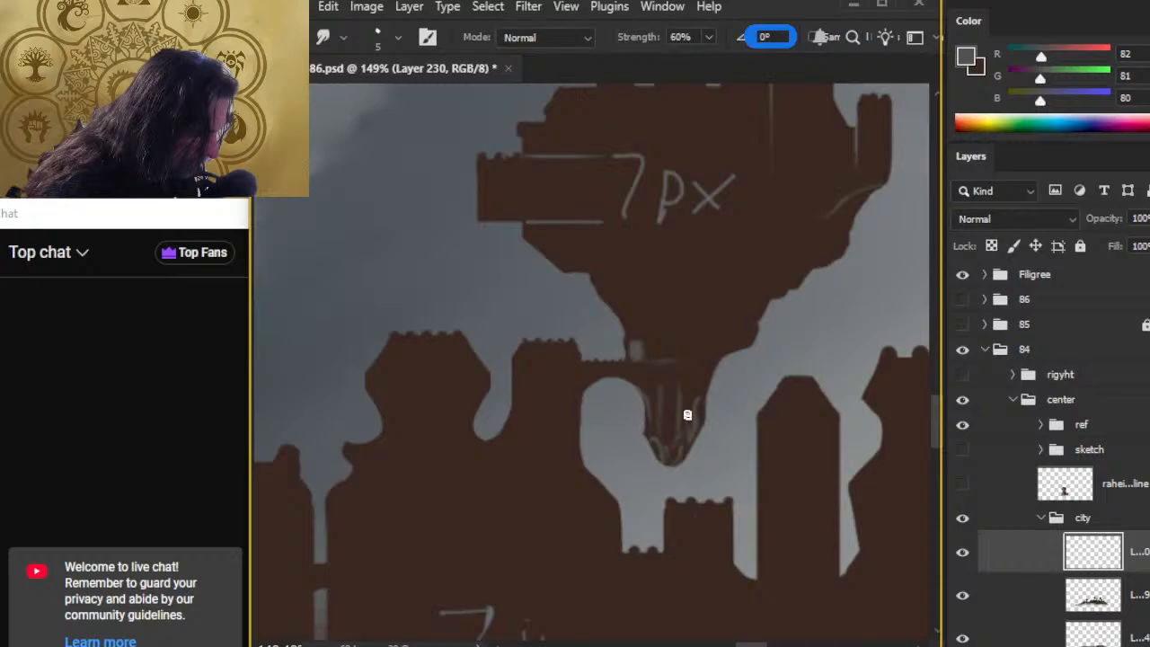
pyautogui.moveTo(684, 433); pyautogui.dragTo(702, 388)
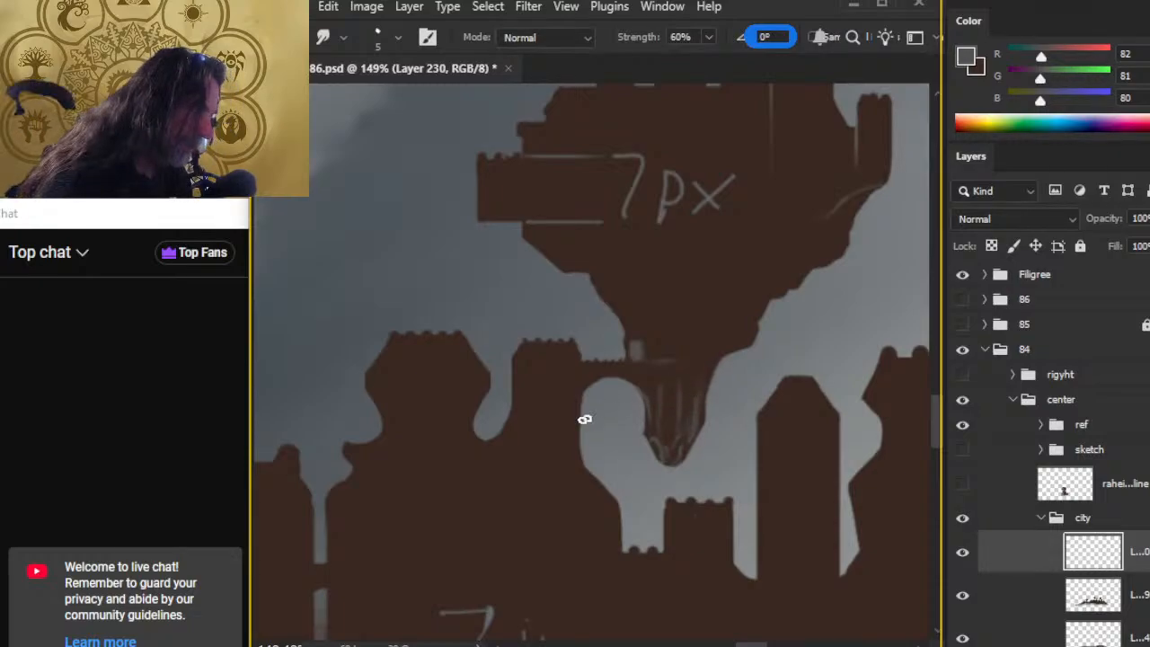
# Step: Redraw the grey edge line down the side of the tower facing the bridge arch, and smudge it into the silhouette
pyautogui.press('b')
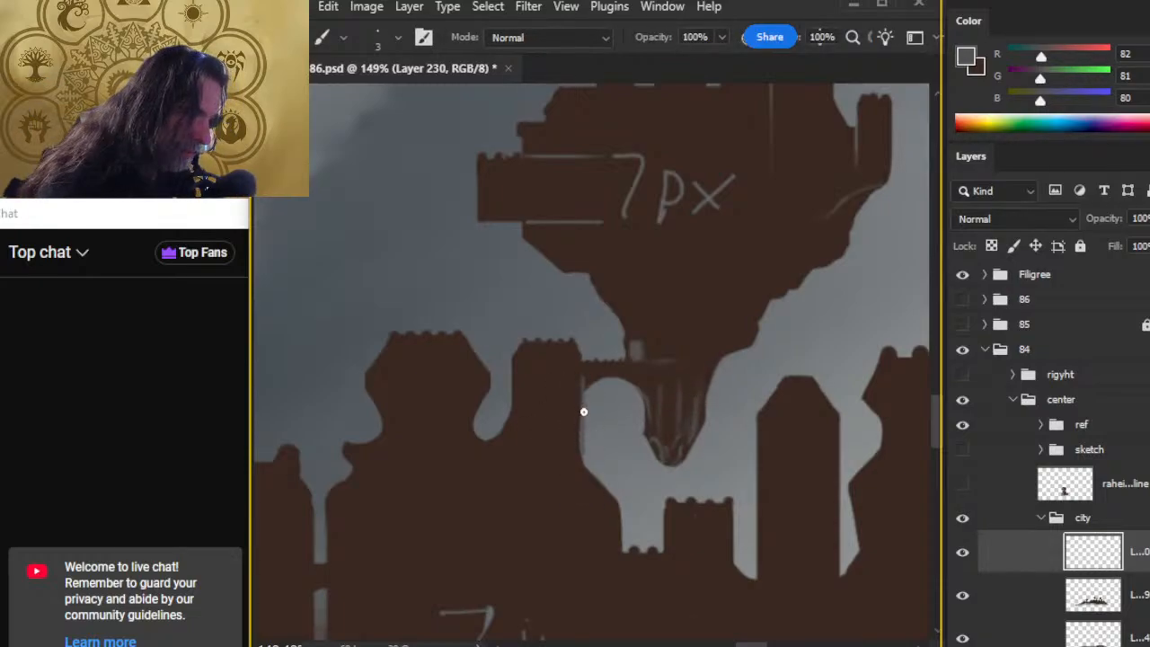
pyautogui.hotkey('ctrl', 'z')
pyautogui.moveTo(582, 367); pyautogui.dragTo(572, 455)
pyautogui.press('r')
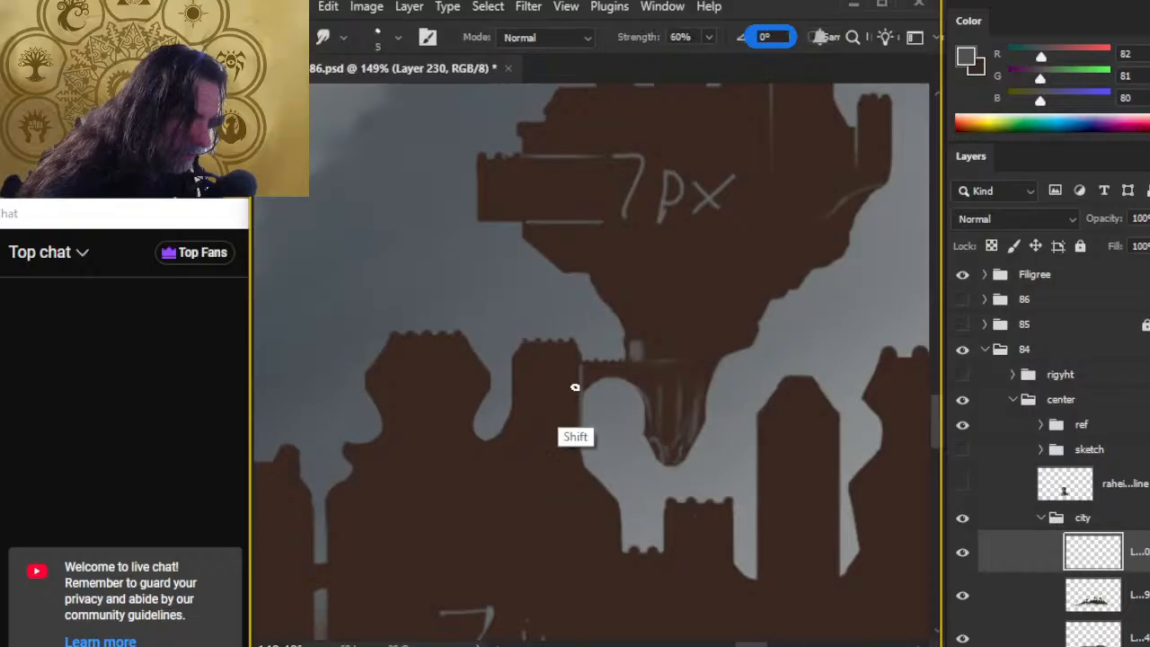
pyautogui.moveTo(576, 386); pyautogui.dragTo(581, 380)
# Step: Draw a vertical grey edge line down the same tower's opposite side, below the rounded gap, and soften its lower end
pyautogui.press('b')
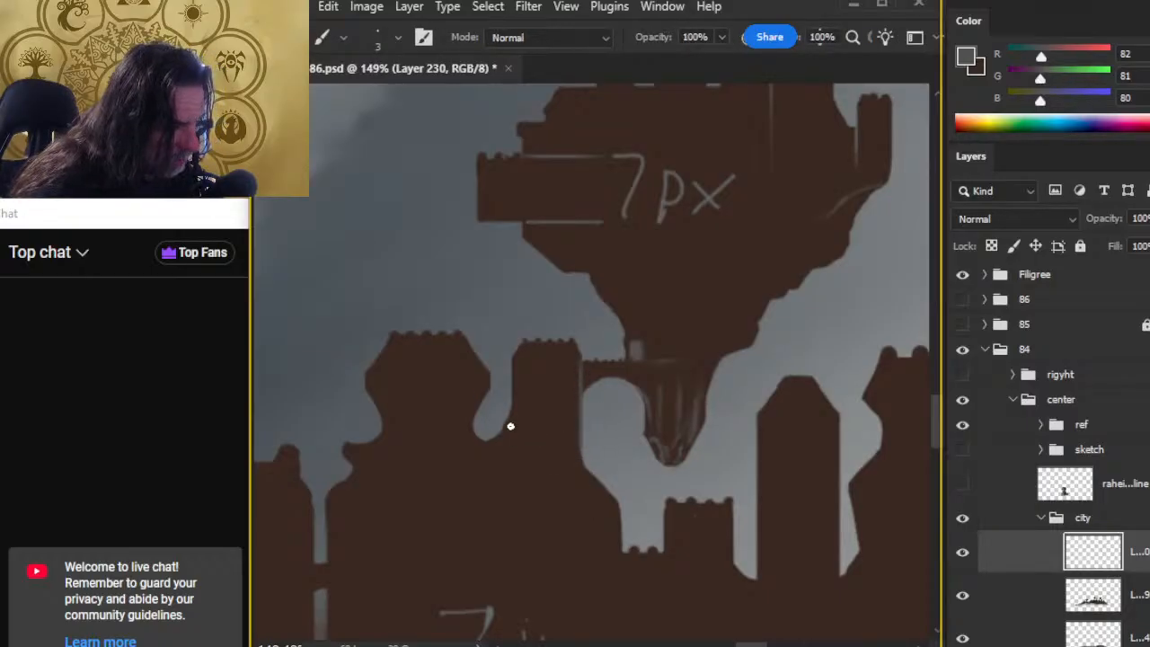
pyautogui.moveTo(513, 409); pyautogui.dragTo(514, 467)
pyautogui.press('r')
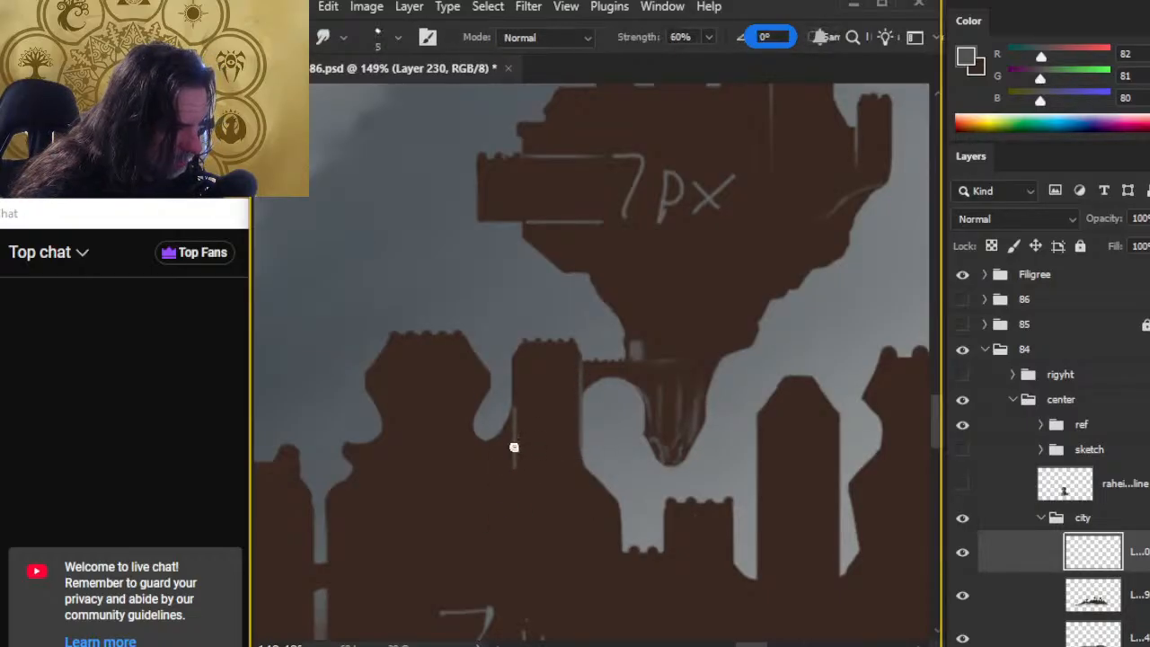
pyautogui.press('b')
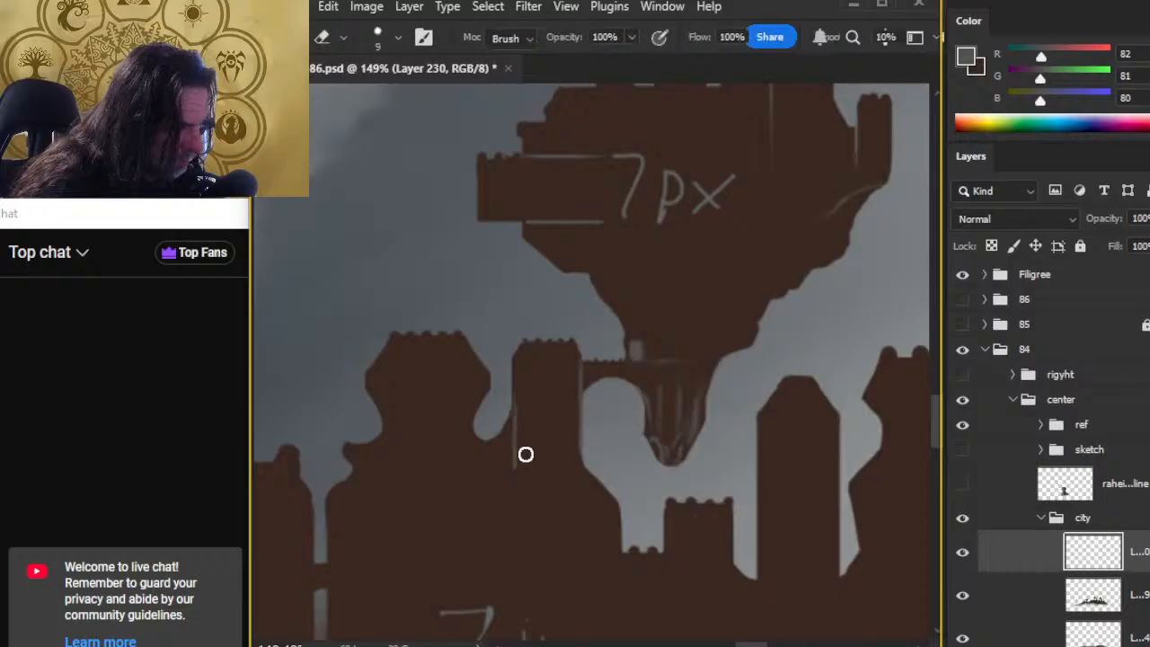
pyautogui.press('r')
# Step: On Layer 229, sample the silhouette's dark brown and paint over the "7 px" note on the fortress at brush size 15
pyautogui.press('z')
pyautogui.moveTo(593, 483); pyautogui.dragTo(495, 496)
pyautogui.moveTo(665, 445); pyautogui.dragTo(718, 429)
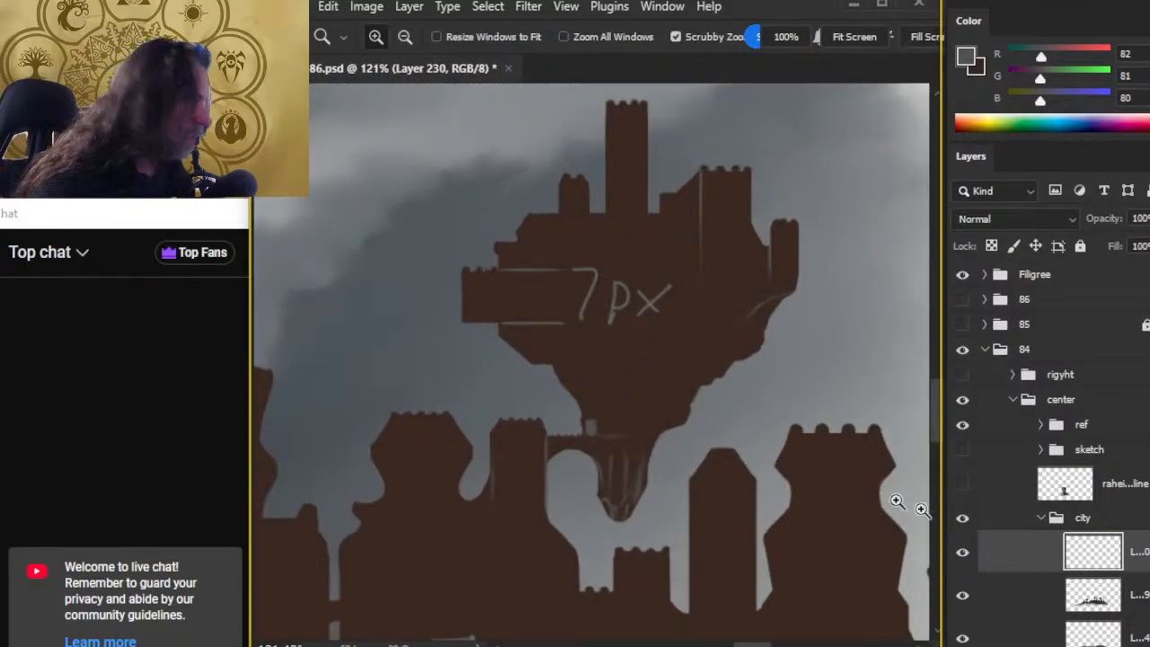
pyautogui.click(1008, 594)
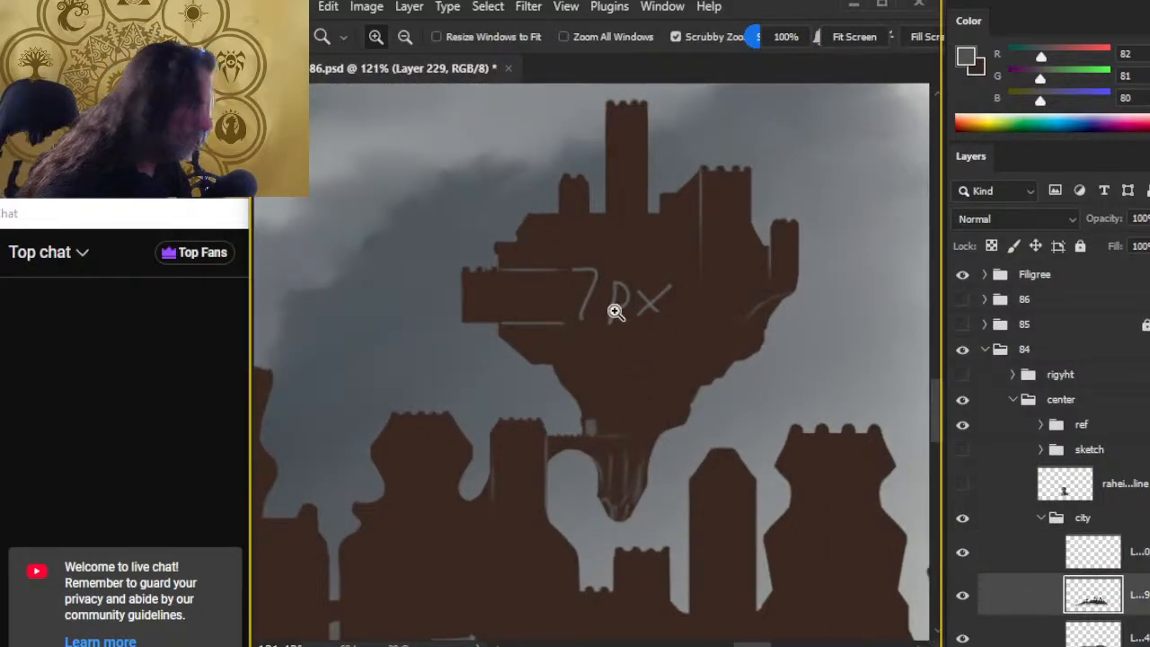
pyautogui.press('b')
pyautogui.keyDown('alt'); pyautogui.click(607, 259); pyautogui.keyUp('alt')
pyautogui.press(']')
pyautogui.press(']')
pyautogui.press(']')
pyautogui.press(']')
pyautogui.press(']')
pyautogui.press(']')
pyautogui.press(']')
pyautogui.moveTo(583, 270)
pyautogui.mouseDown()
pyautogui.moveTo(599, 345)
pyautogui.moveTo(634, 372)
pyautogui.moveTo(651, 270)
pyautogui.moveTo(658, 317)
pyautogui.moveTo(637, 374)
pyautogui.mouseUp()
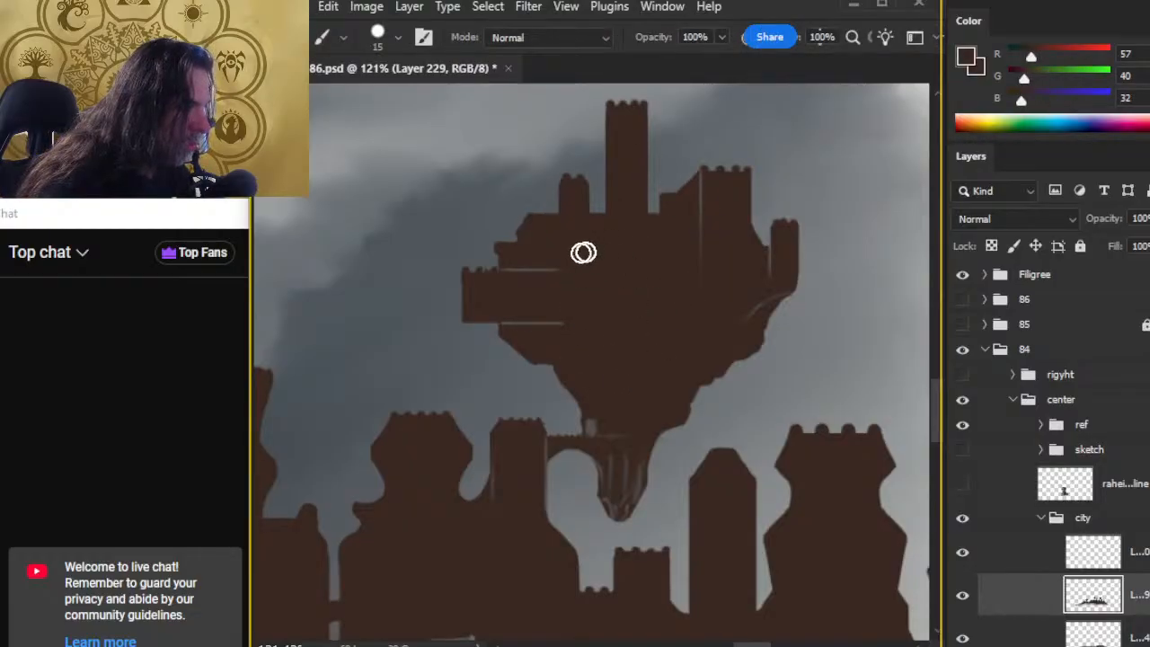
# Step: Create a new empty layer at the top of the city group and reduce the brush size to 6
pyautogui.click(1018, 519)
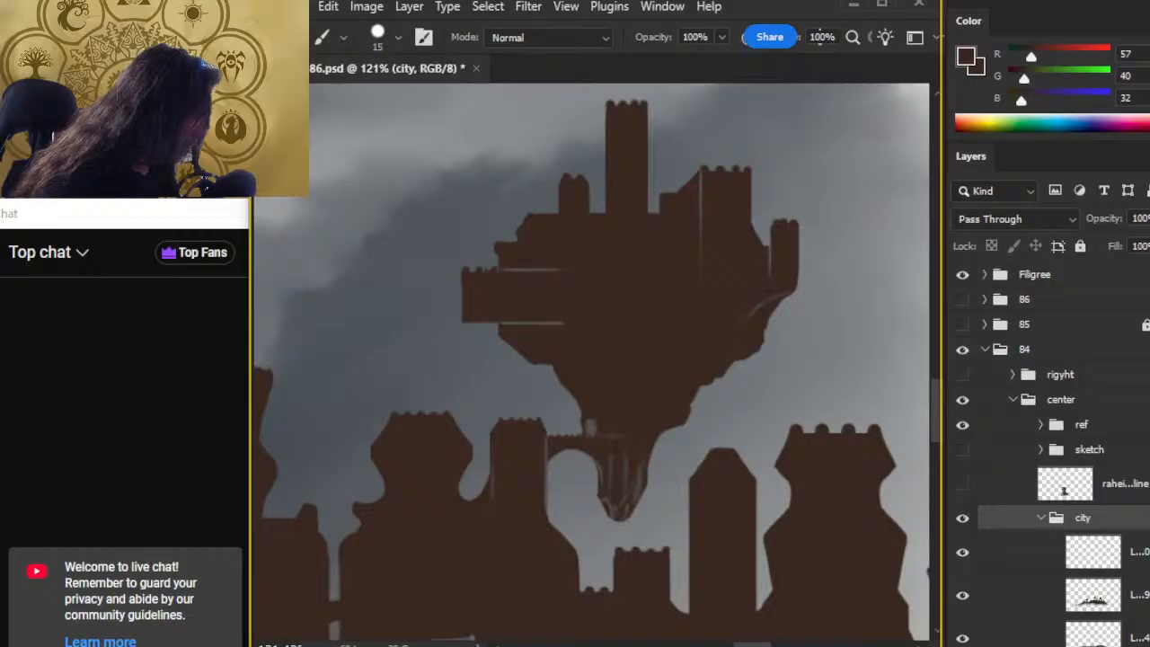
pyautogui.hotkey('ctrl', 'shift', 'alt', 'n')
pyautogui.press('[')
pyautogui.press('[')
pyautogui.press('[')
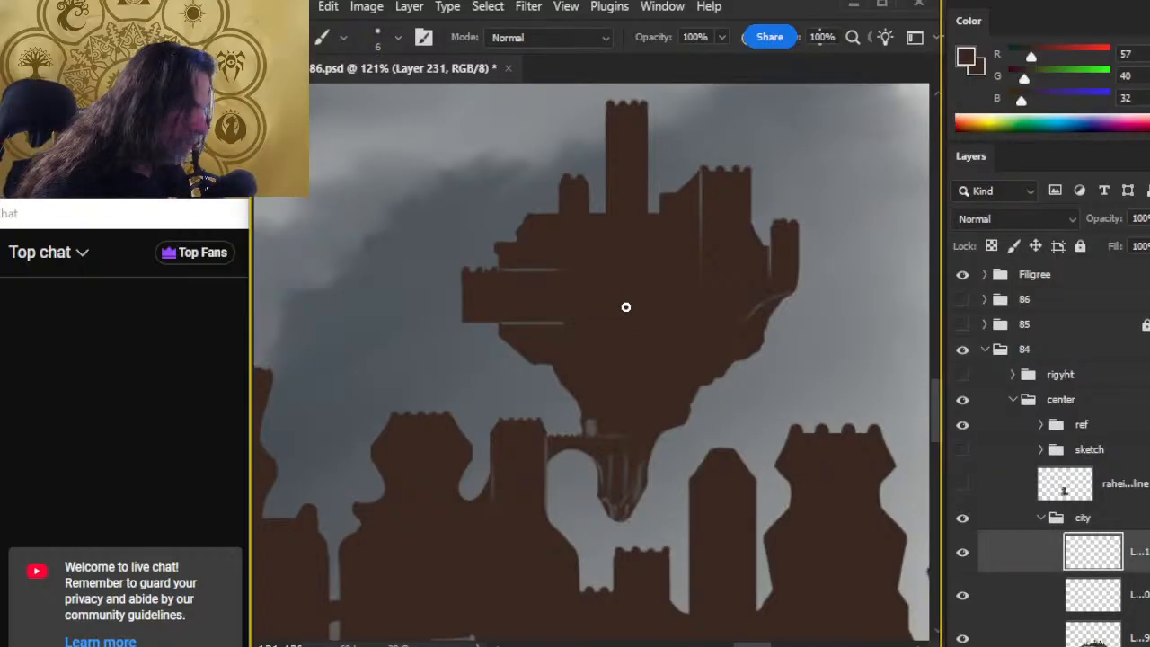
pyautogui.press('l')
pyautogui.press('b')
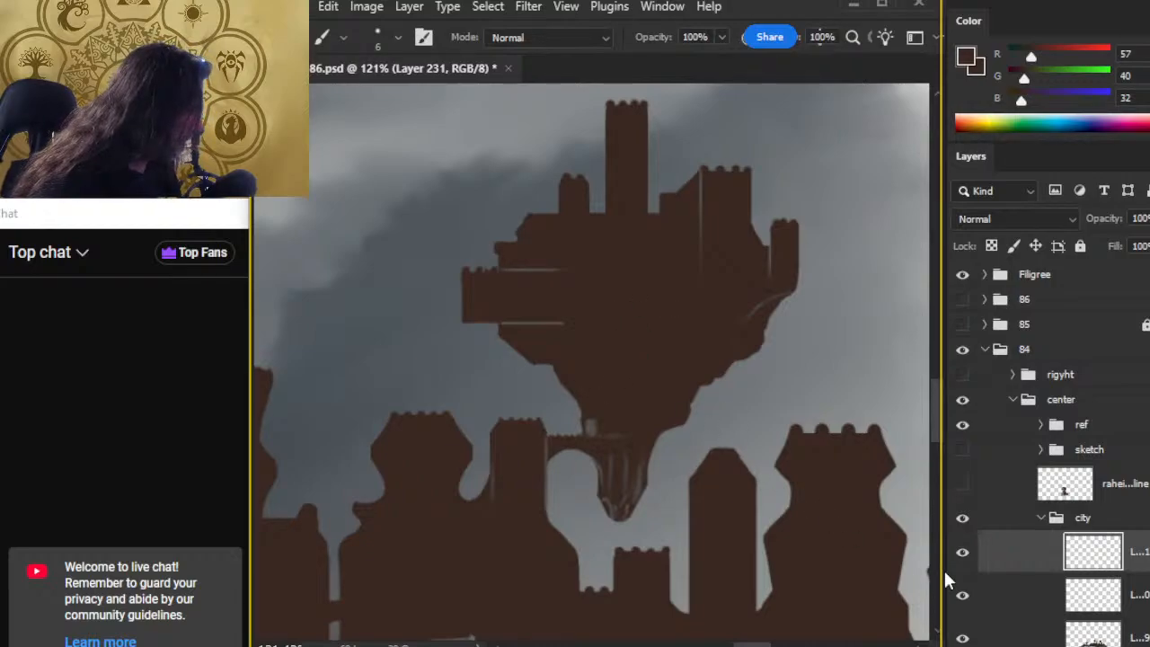
pyautogui.hotkey('ctrl', 'e')
pyautogui.hotkey('ctrl', 'shift', 'alt', 'n')
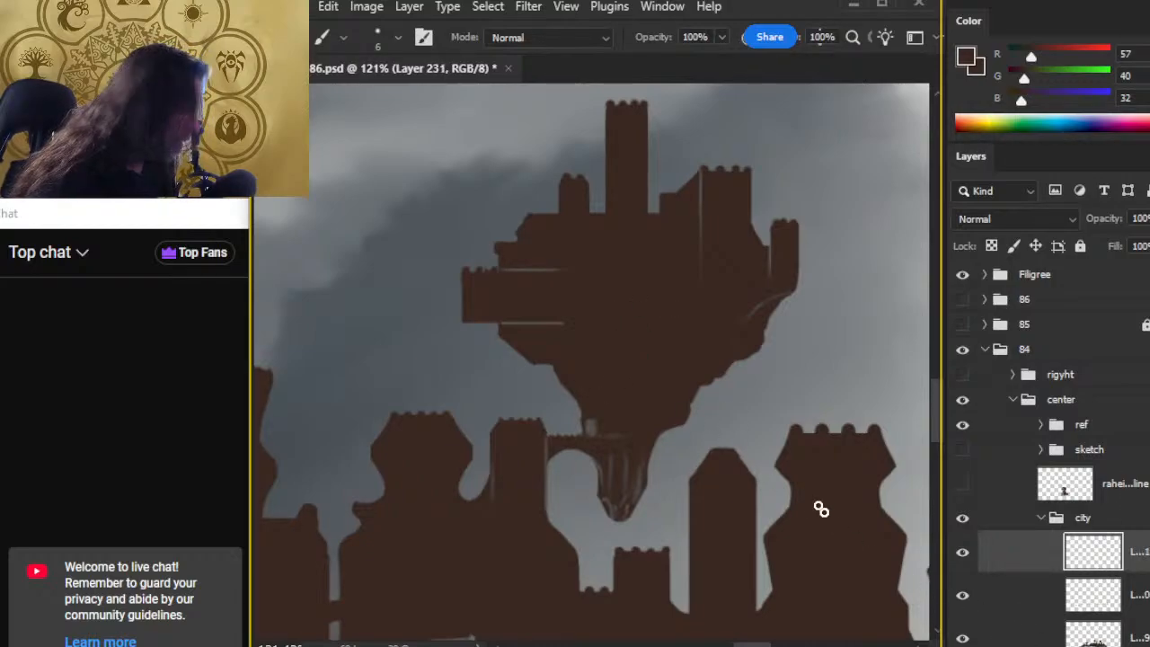
# Step: Sample the grey of the small doorway and handwrite "7px" across the fortress's middle on the new layer at brush size 2
pyautogui.keyDown('alt'); pyautogui.click(578, 500); pyautogui.keyUp('alt')
pyautogui.keyDown('alt'); pyautogui.click(584, 432); pyautogui.keyUp('alt')
pyautogui.moveTo(590, 423); pyautogui.dragTo(600, 415)
pyautogui.moveTo(592, 276); pyautogui.dragTo(599, 314)
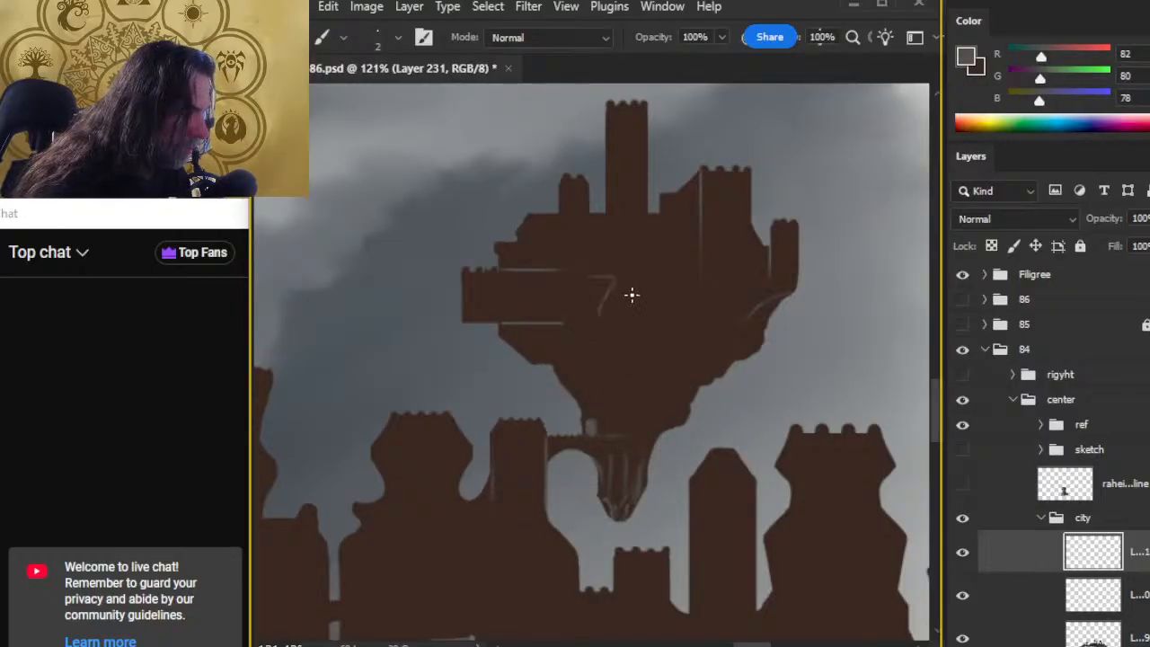
pyautogui.hotkey('ctrl', 'z')
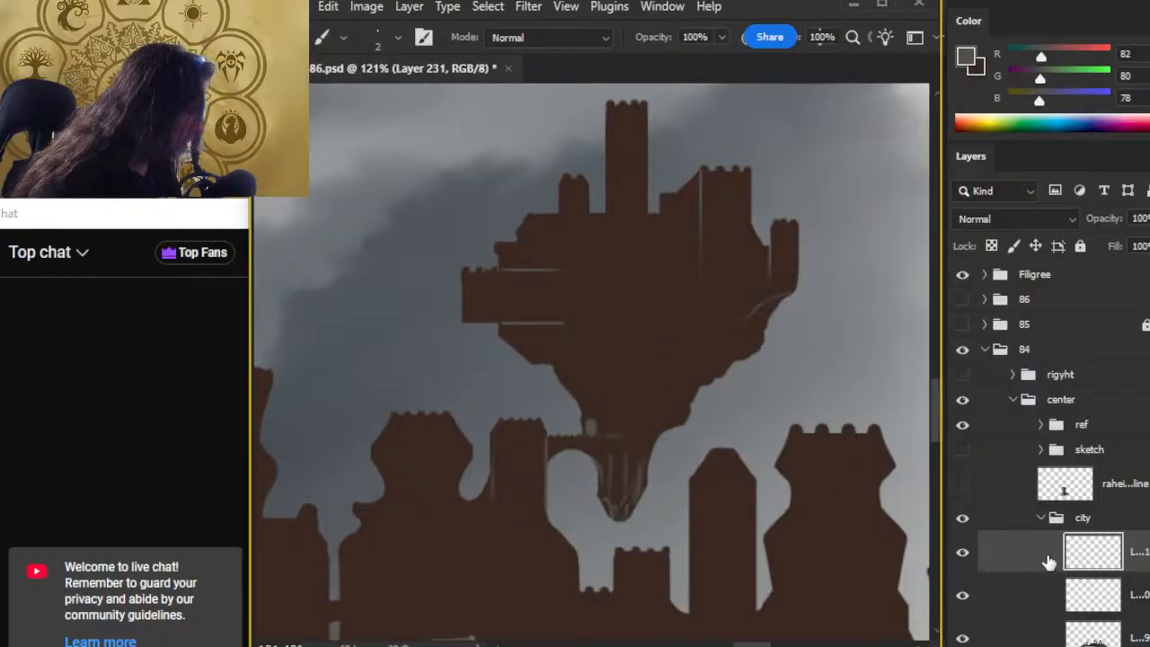
pyautogui.click(963, 553)
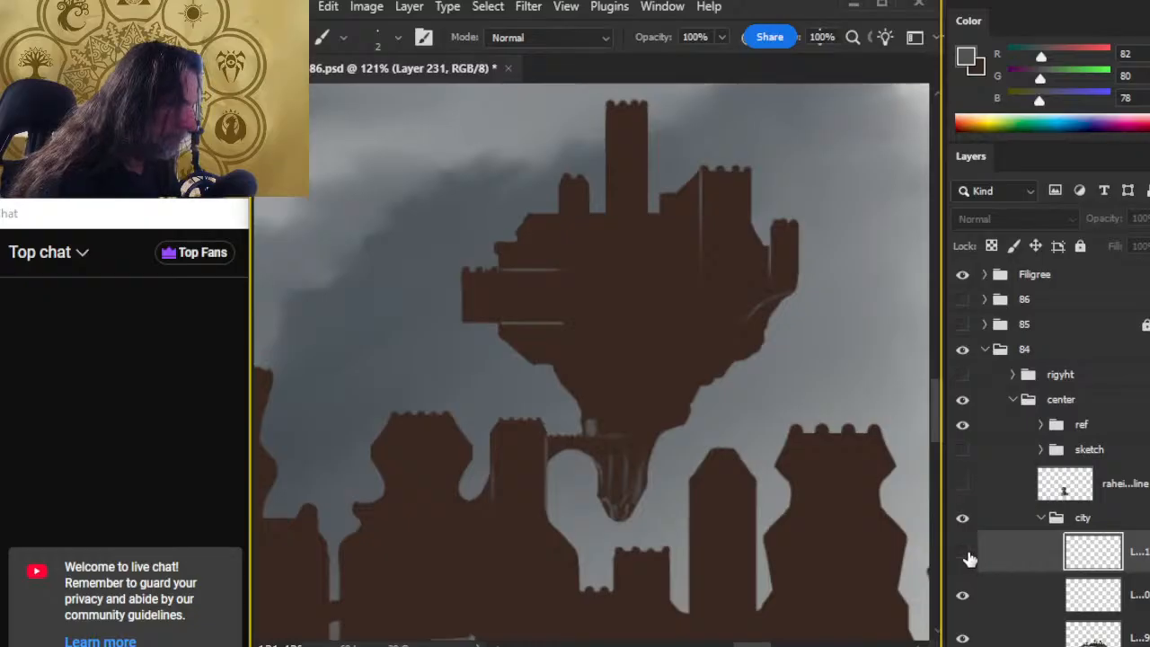
pyautogui.click(968, 556)
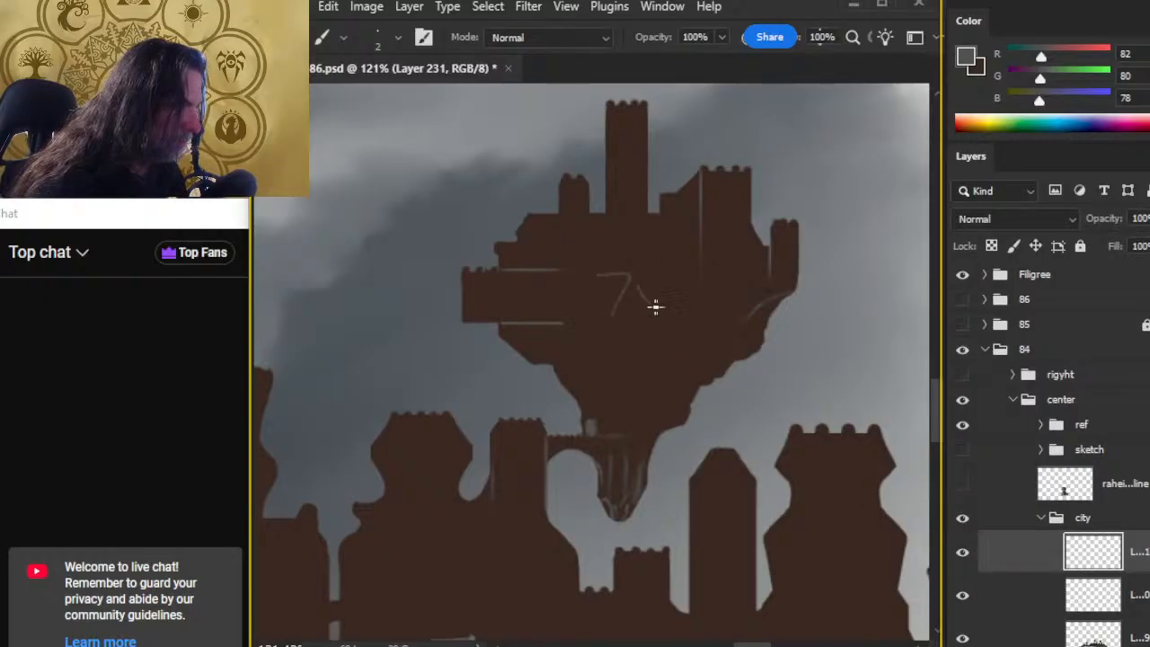
pyautogui.moveTo(670, 287)
pyautogui.mouseDown()
pyautogui.moveTo(692, 315)
pyautogui.moveTo(658, 332)
pyautogui.mouseUp()
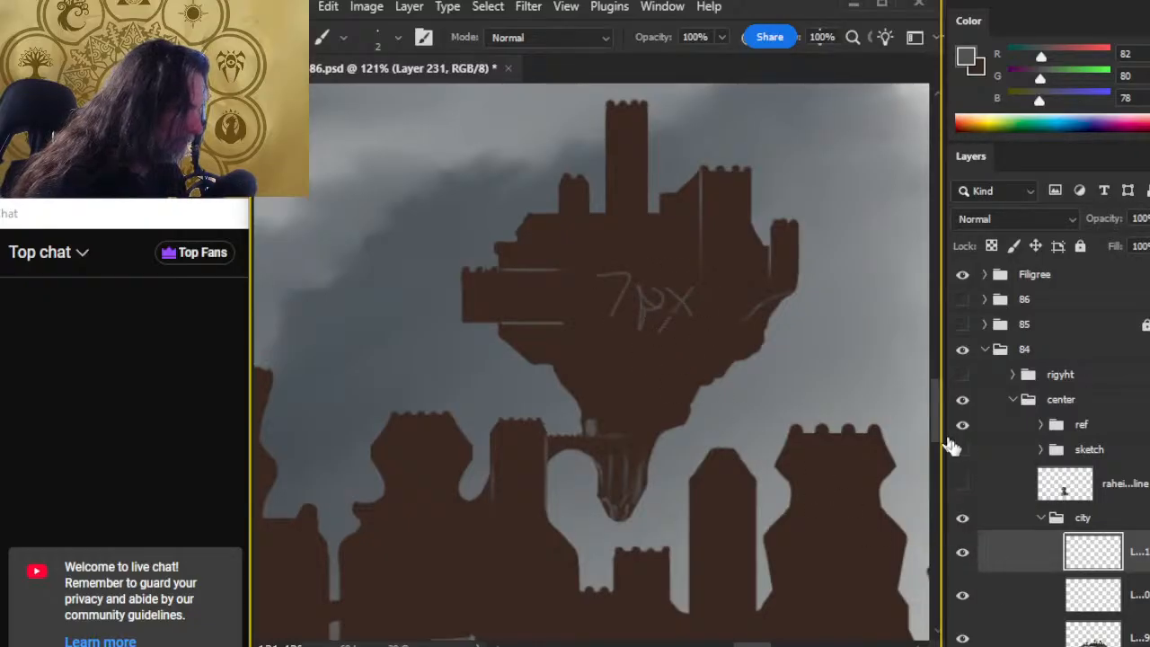
# Step: Try moving Layer 231 above the city group and handwriting "7px" over the old note below the towers
pyautogui.moveTo(1018, 555)
pyautogui.mouseDown()
pyautogui.moveTo(1021, 493)
pyautogui.moveTo(1020, 507)
pyautogui.mouseUp()
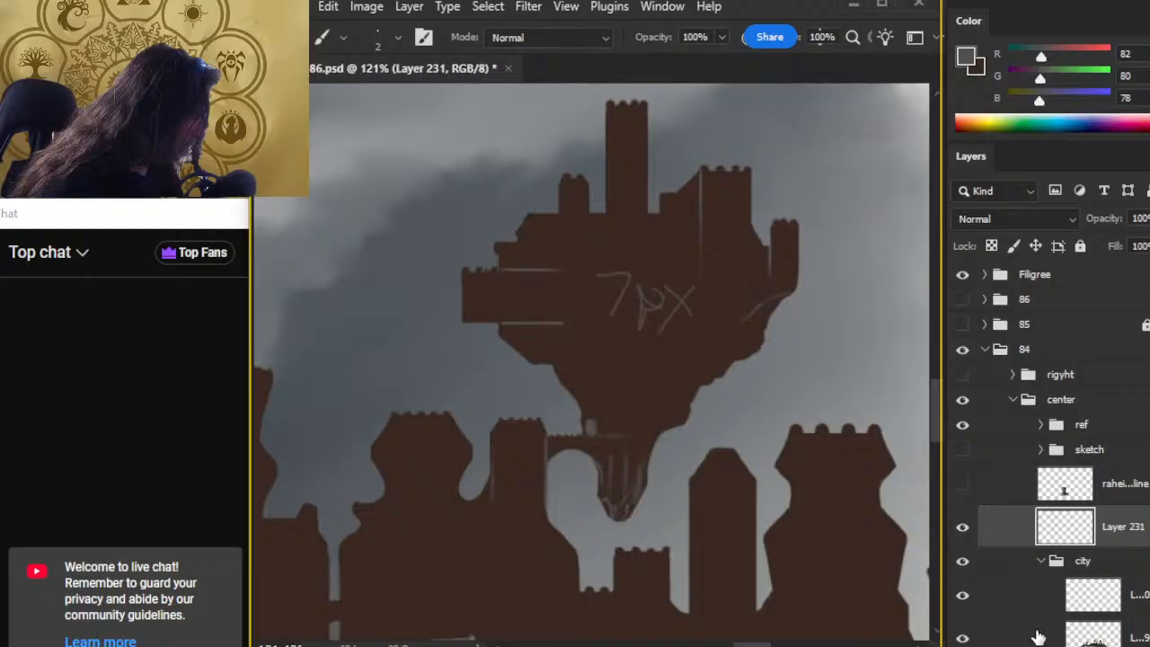
pyautogui.moveTo(488, 488); pyautogui.dragTo(829, 423)
pyautogui.moveTo(783, 607); pyautogui.dragTo(606, 362)
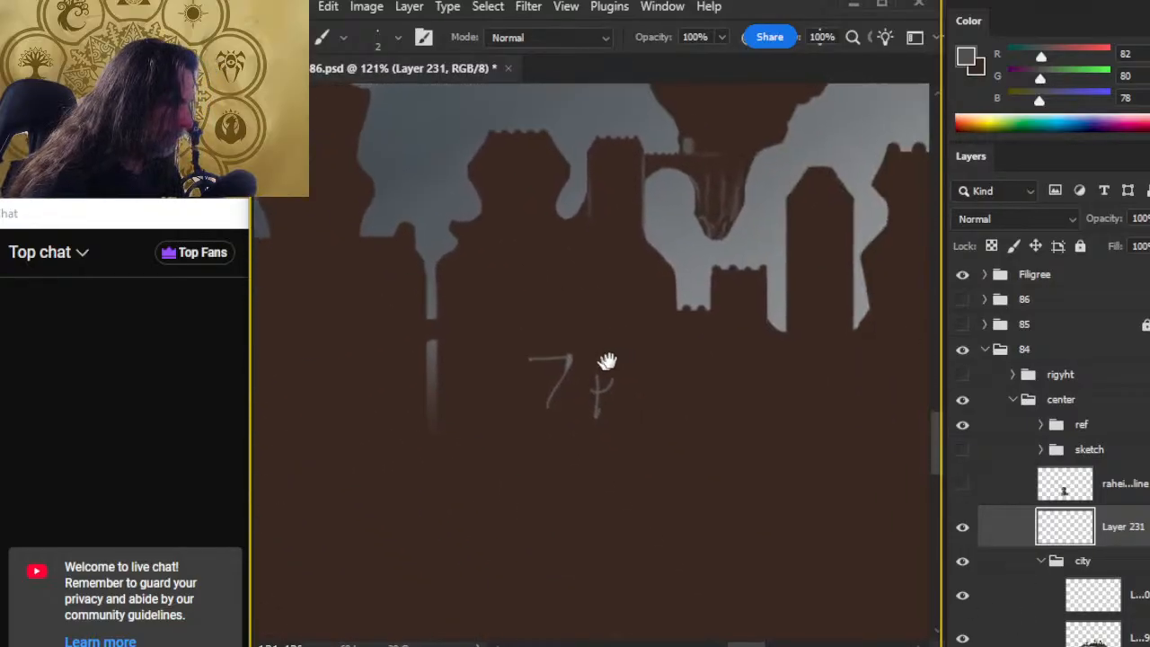
pyautogui.moveTo(537, 349); pyautogui.dragTo(544, 412)
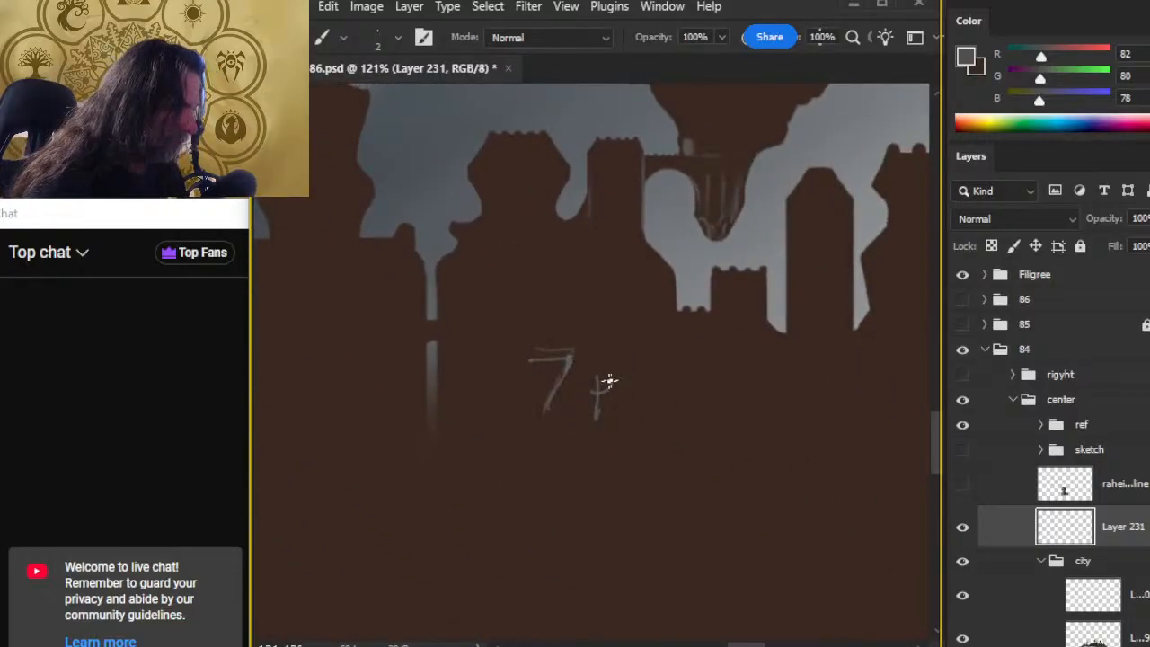
pyautogui.moveTo(600, 345); pyautogui.dragTo(629, 400)
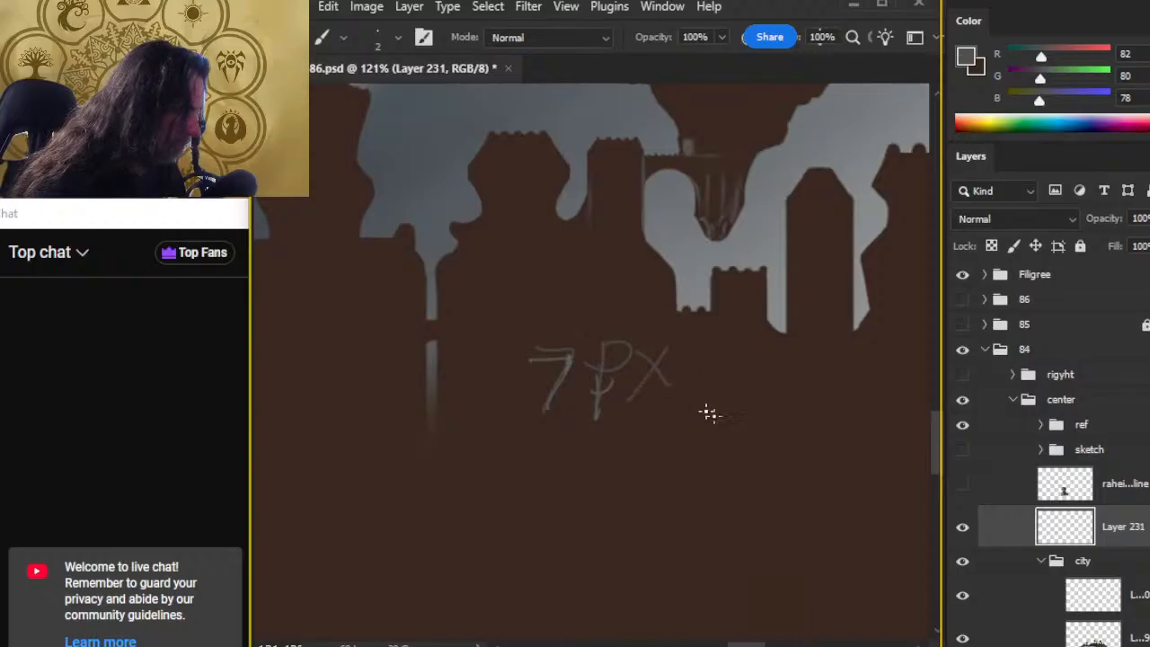
# Step: Sample the lighter grey of the handwritten note and undo the handwriting and the layer move
pyautogui.press('alt')
pyautogui.keyDown('alt'); pyautogui.click(570, 348); pyautogui.keyUp('alt')
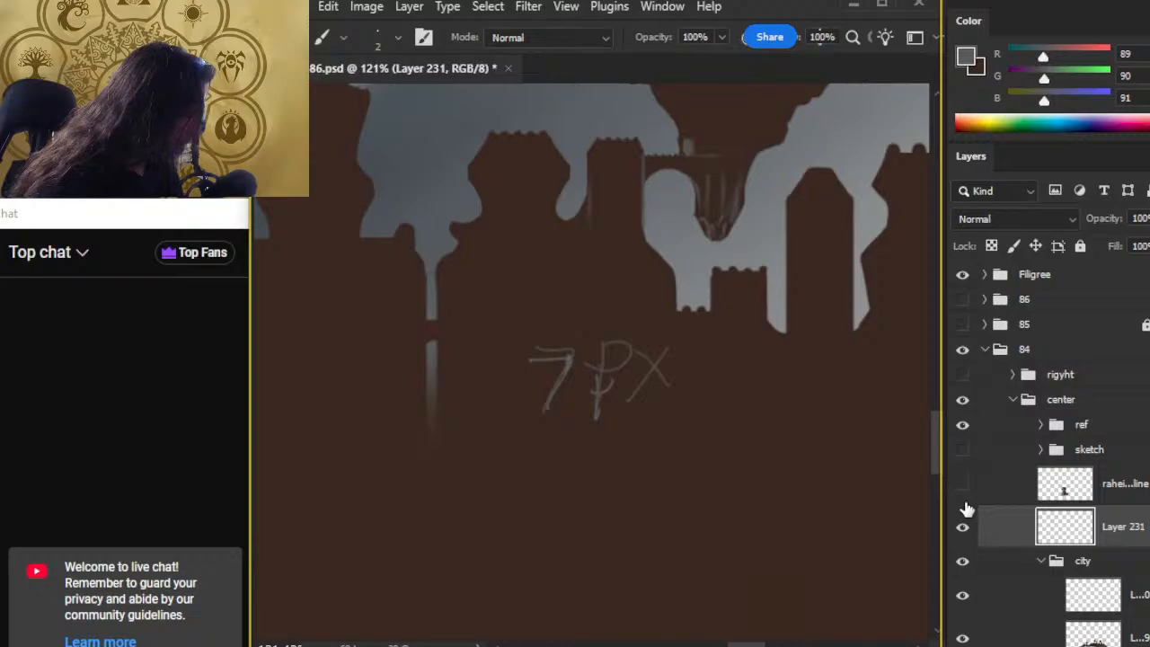
pyautogui.press('Delete')
pyautogui.hotkey('ctrl', 'z')
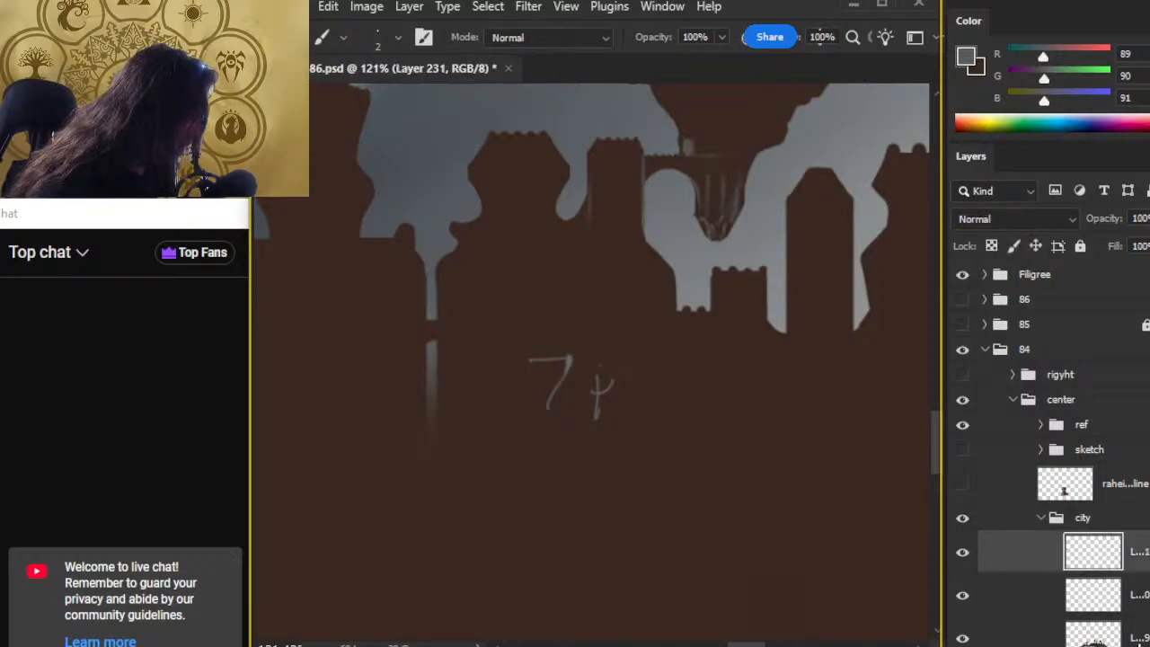
# Step: Move Layer 231 above the city group and handwrite "7px" on it below the towers and across the floating fortress
pyautogui.moveTo(1027, 547); pyautogui.dragTo(1032, 508)
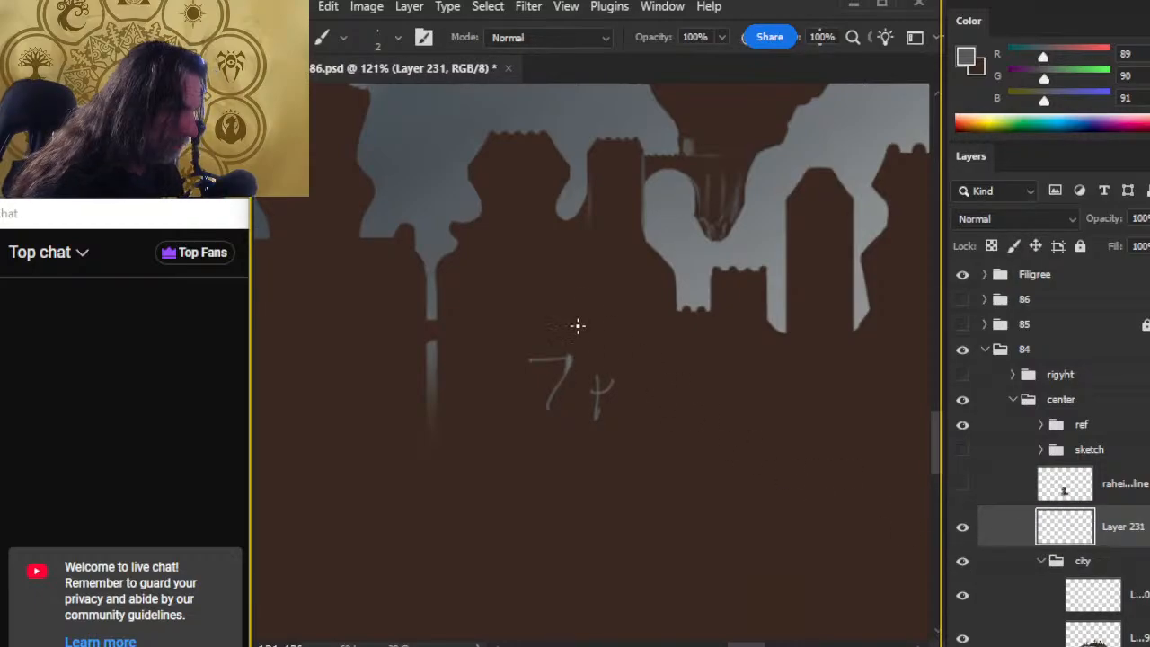
pyautogui.moveTo(575, 318)
pyautogui.mouseDown()
pyautogui.moveTo(585, 374)
pyautogui.moveTo(623, 366)
pyautogui.moveTo(616, 349)
pyautogui.moveTo(652, 357)
pyautogui.mouseUp()
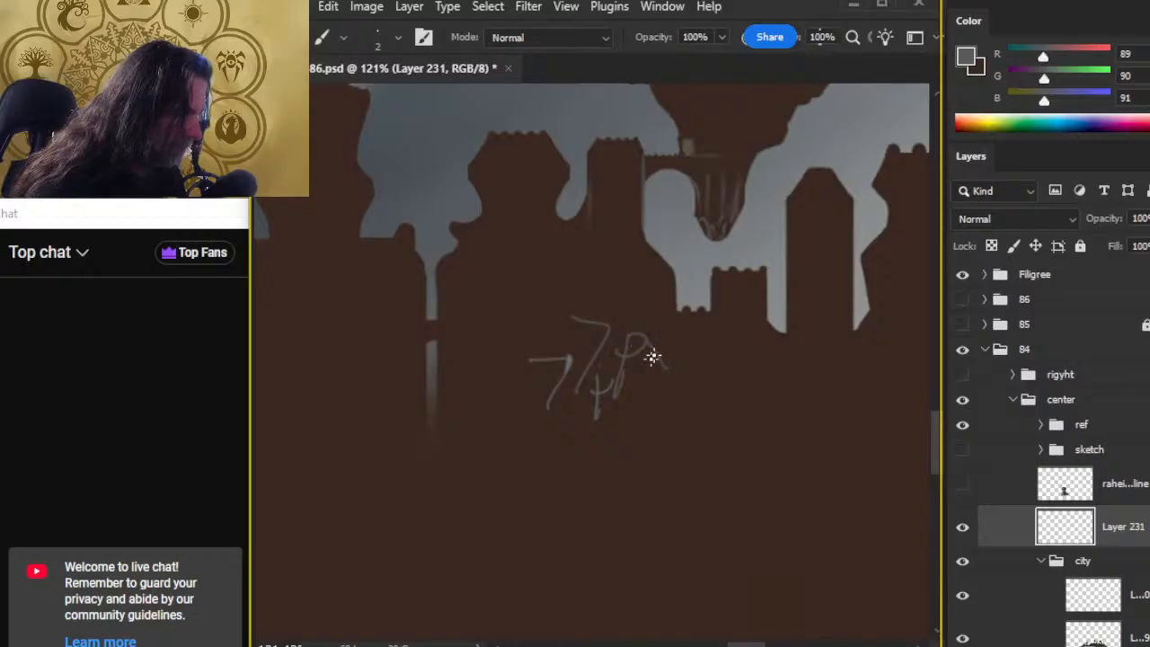
pyautogui.moveTo(682, 410)
pyautogui.mouseDown()
pyautogui.moveTo(660, 450)
pyautogui.moveTo(678, 548)
pyautogui.mouseUp()
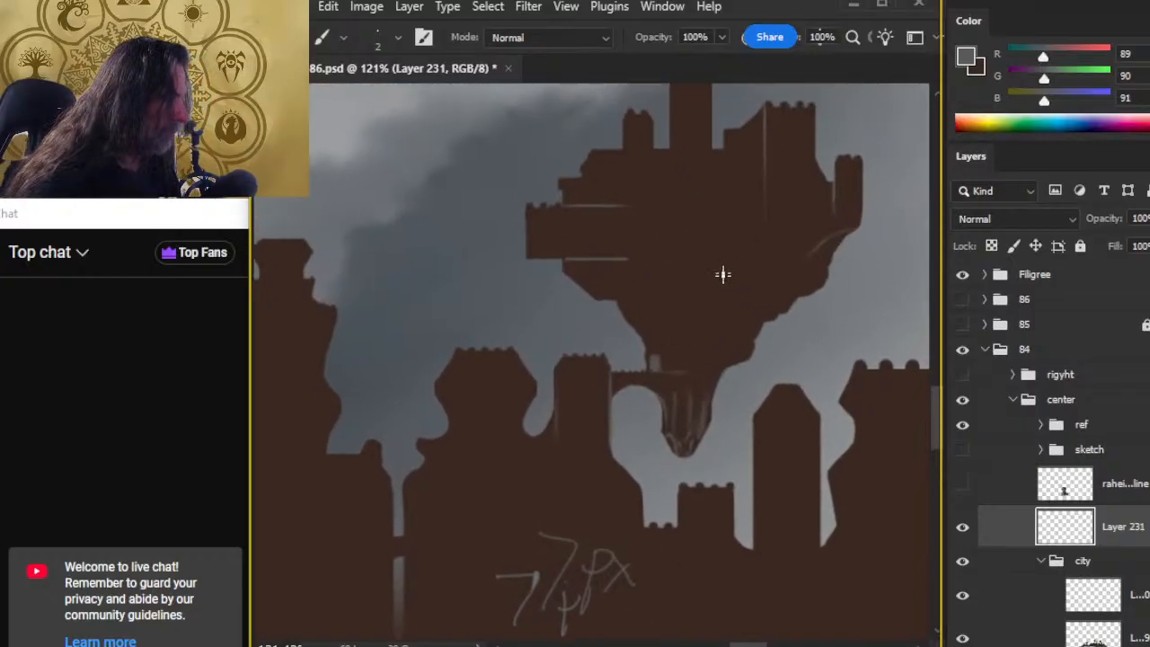
pyautogui.moveTo(706, 228)
pyautogui.mouseDown()
pyautogui.moveTo(685, 282)
pyautogui.moveTo(714, 283)
pyautogui.mouseUp()
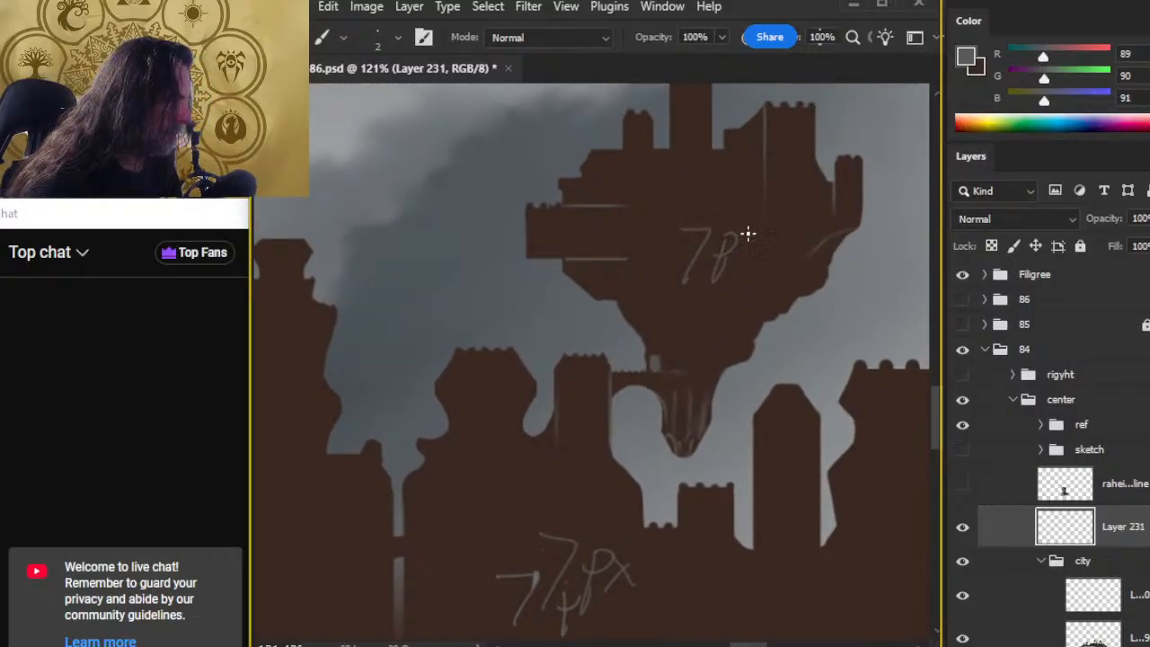
pyautogui.moveTo(747, 234)
pyautogui.mouseDown()
pyautogui.moveTo(766, 256)
pyautogui.moveTo(728, 255)
pyautogui.mouseUp()
pyautogui.moveTo(750, 235); pyautogui.dragTo(769, 260)
pyautogui.moveTo(769, 232); pyautogui.dragTo(739, 267)
# Step: On Layer 229, lasso the old "7" note below the towers, fill it with the silhouette's dark brown and deselect
pyautogui.click(1045, 634)
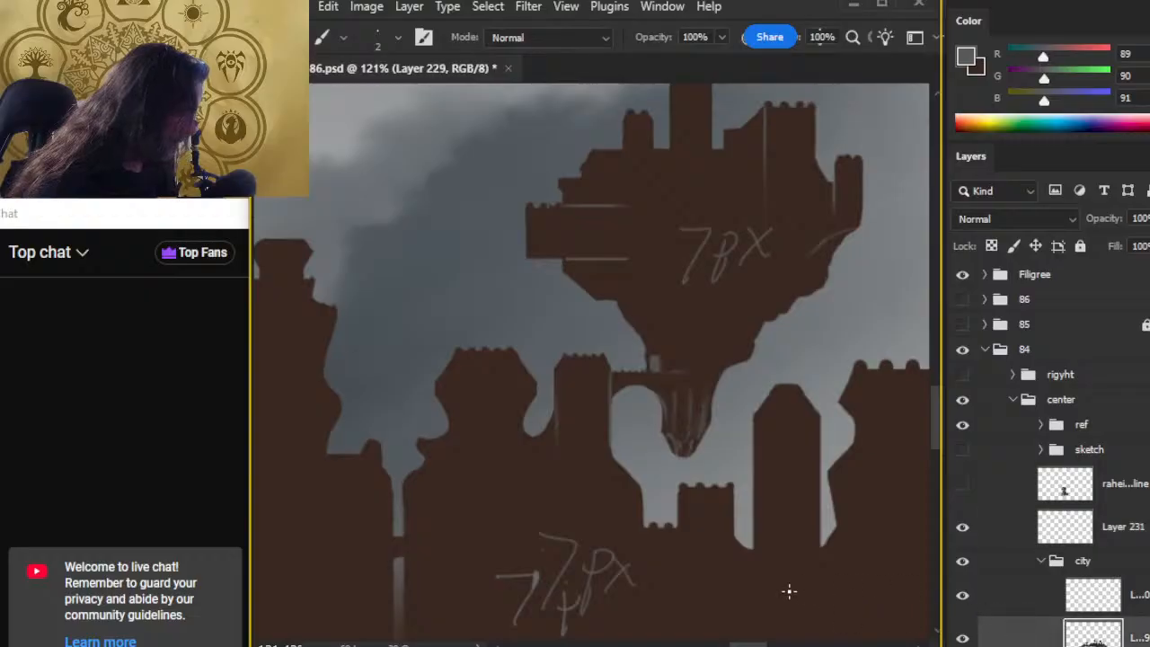
pyautogui.moveTo(789, 590); pyautogui.dragTo(706, 380)
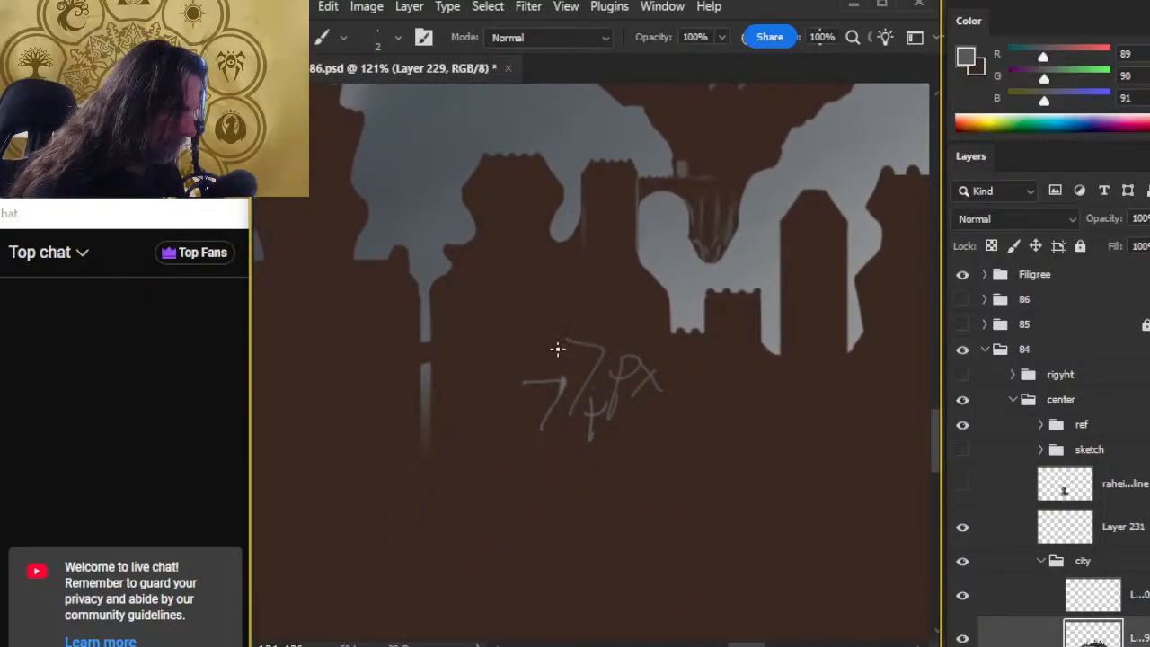
pyautogui.press('l')
pyautogui.moveTo(575, 328)
pyautogui.mouseDown()
pyautogui.moveTo(495, 347)
pyautogui.moveTo(675, 352)
pyautogui.moveTo(628, 325)
pyautogui.mouseUp()
pyautogui.press('g')
pyautogui.click(633, 460)
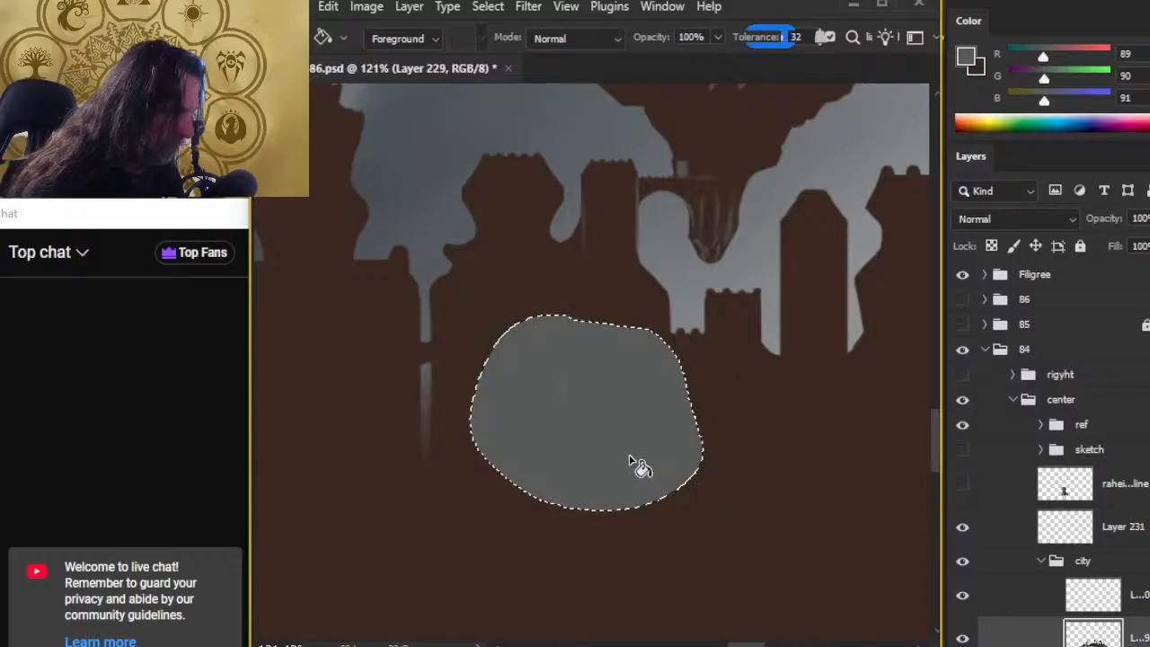
pyautogui.press('x')
pyautogui.click(627, 440)
pyautogui.press('l')
pyautogui.click(683, 564)
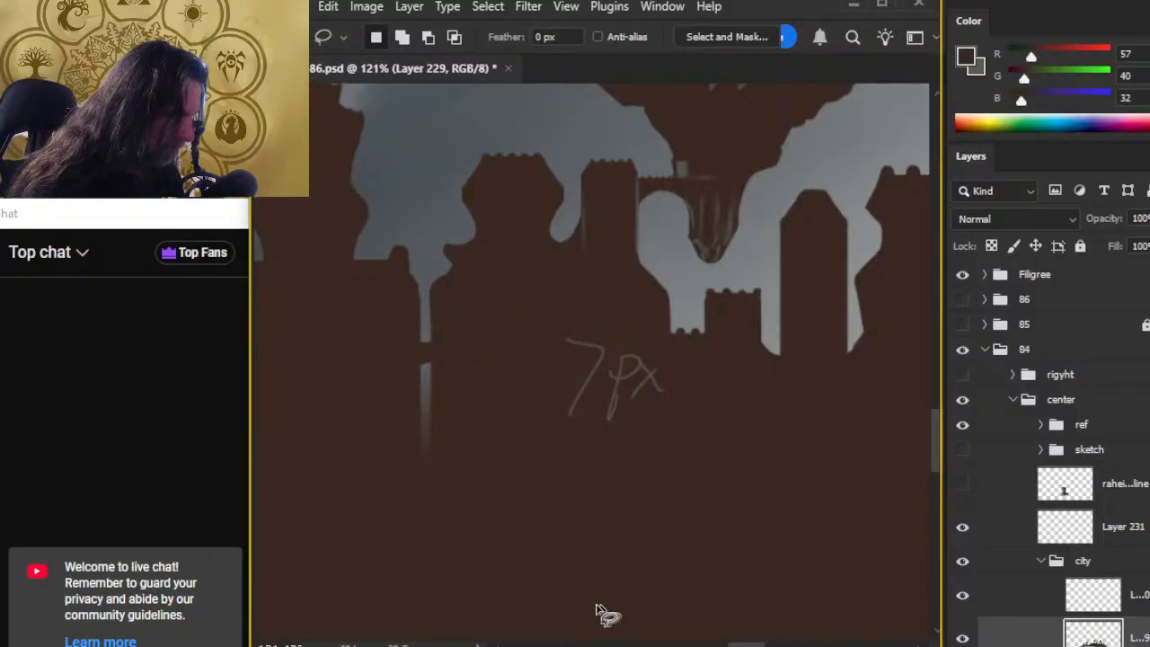
# Step: On Layer 231, handwrite "3px" in grey over each of the two old notes on the neighbouring city section
pyautogui.moveTo(415, 513); pyautogui.dragTo(832, 447)
pyautogui.moveTo(532, 567); pyautogui.dragTo(682, 544)
pyautogui.click(1015, 537)
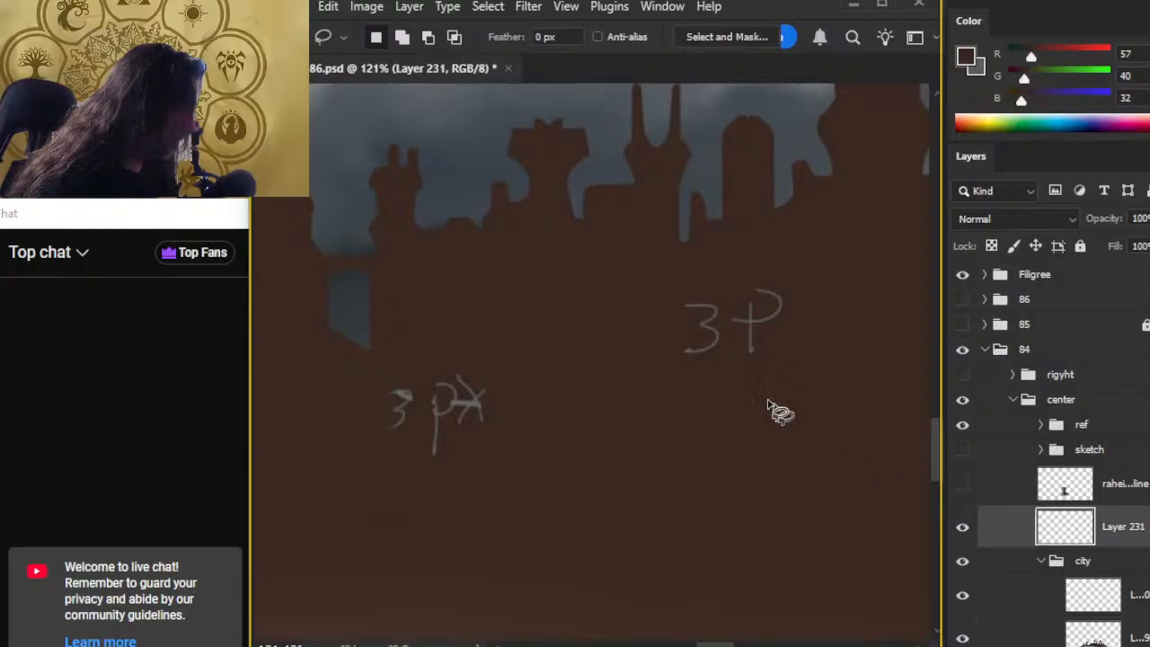
pyautogui.press('x')
pyautogui.press('b')
pyautogui.moveTo(689, 308); pyautogui.dragTo(677, 341)
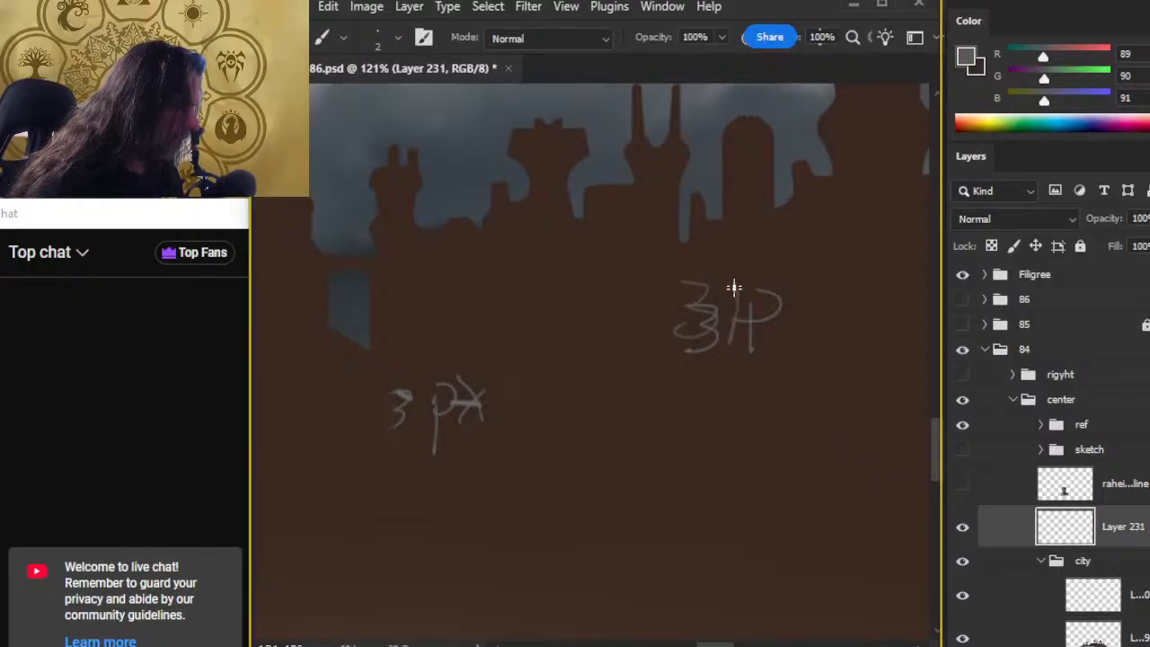
pyautogui.moveTo(734, 288); pyautogui.dragTo(787, 319)
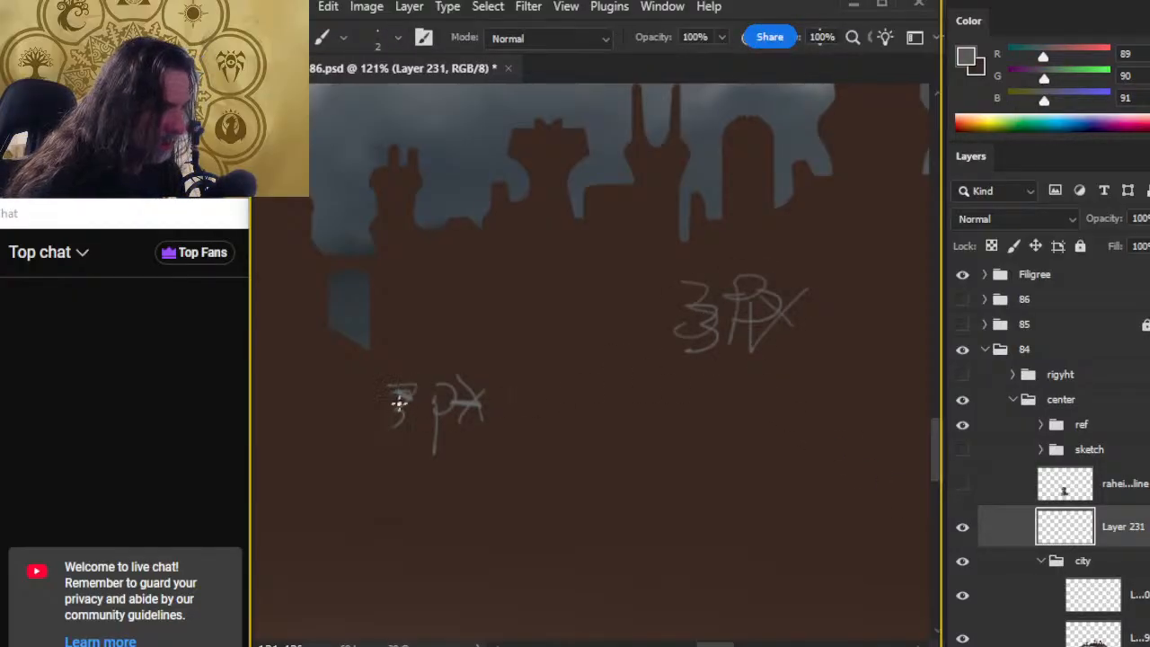
pyautogui.moveTo(388, 386); pyautogui.dragTo(378, 437)
pyautogui.moveTo(461, 363); pyautogui.dragTo(509, 421)
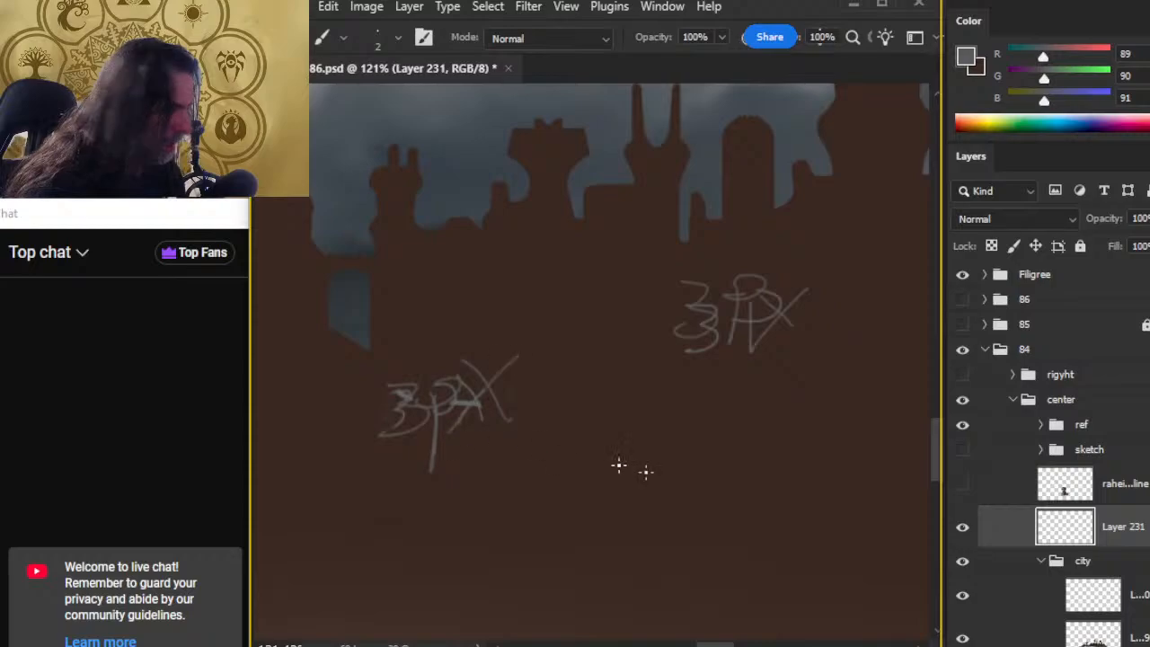
# Step: On Layer 229, lasso the areas around the two old "3px" notes and fill them with dark brown
pyautogui.click(1008, 639)
pyautogui.press('l')
pyautogui.moveTo(860, 261)
pyautogui.mouseDown()
pyautogui.moveTo(744, 250)
pyautogui.moveTo(879, 365)
pyautogui.moveTo(877, 287)
pyautogui.mouseUp()
pyautogui.press('x')
pyautogui.press('g')
pyautogui.hotkey('ctrl', 'd')
pyautogui.press('l')
pyautogui.moveTo(514, 335)
pyautogui.mouseDown()
pyautogui.moveTo(361, 377)
pyautogui.moveTo(440, 549)
pyautogui.moveTo(528, 328)
pyautogui.mouseUp()
pyautogui.press('g')
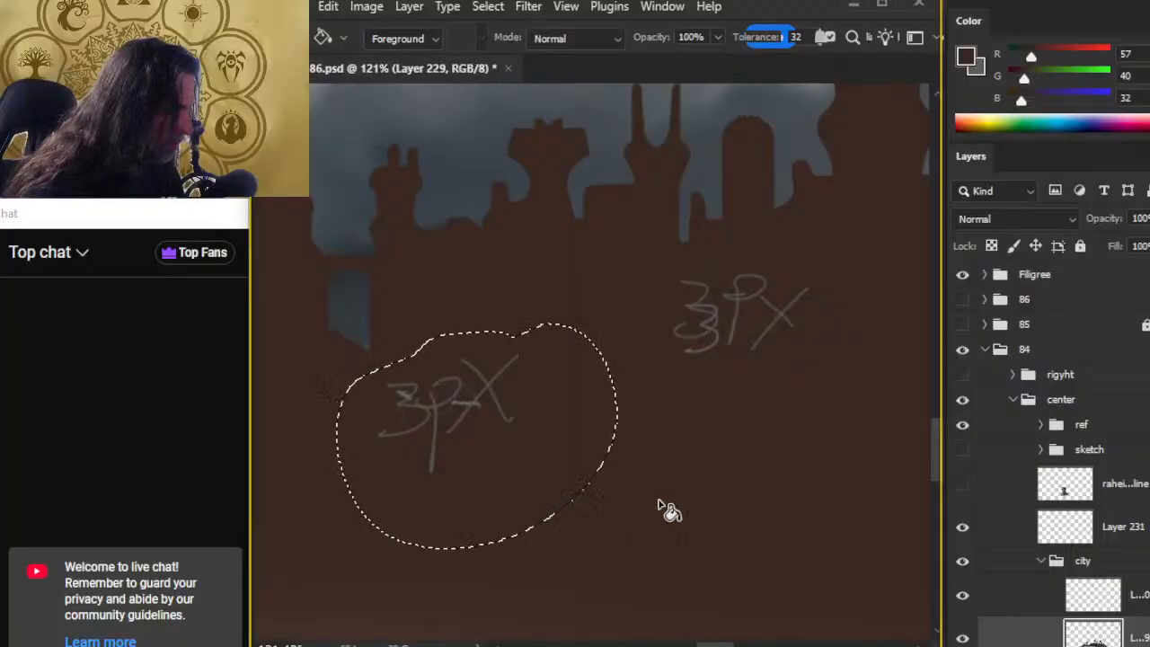
pyautogui.press('l')
pyautogui.hotkey('ctrl', 'd')
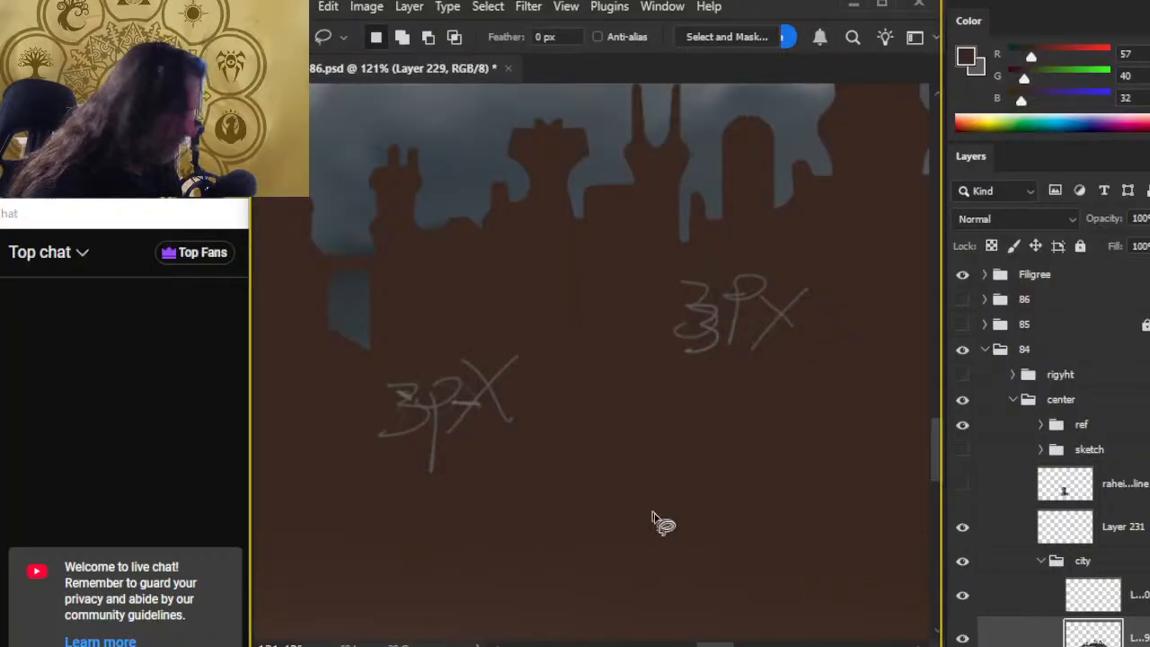
# Step: Hide Layer 231 and toggle Layer 229's visibility to check for leftover marks of the old notes
pyautogui.click(962, 535)
pyautogui.press('b')
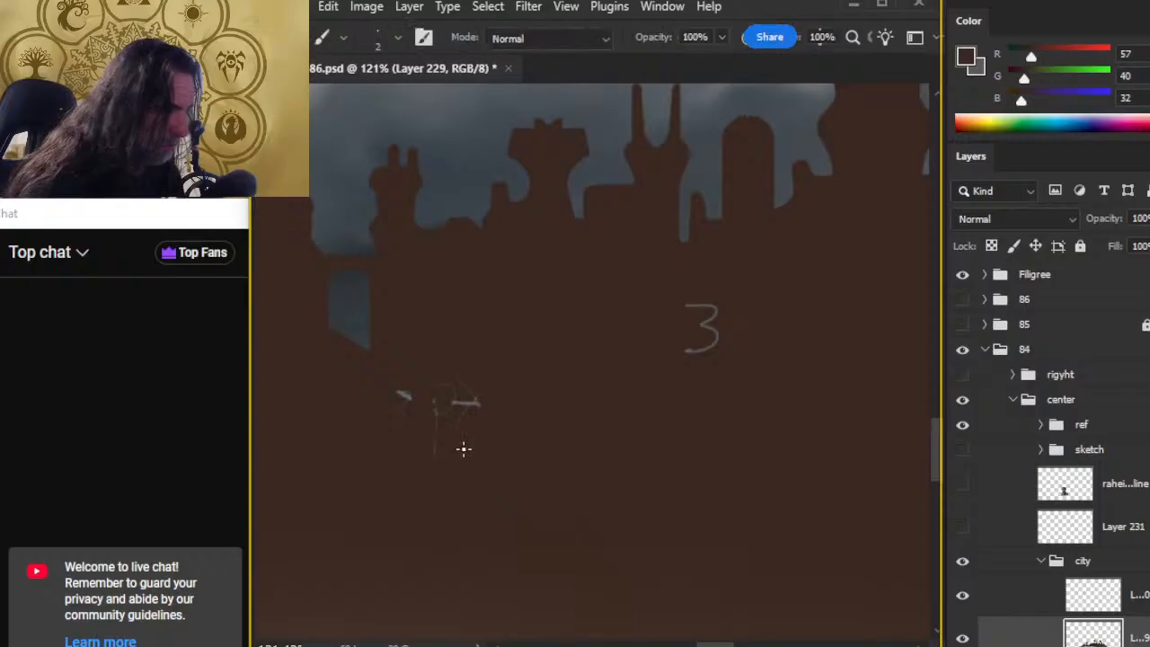
pyautogui.click(962, 640)
pyautogui.click(962, 640)
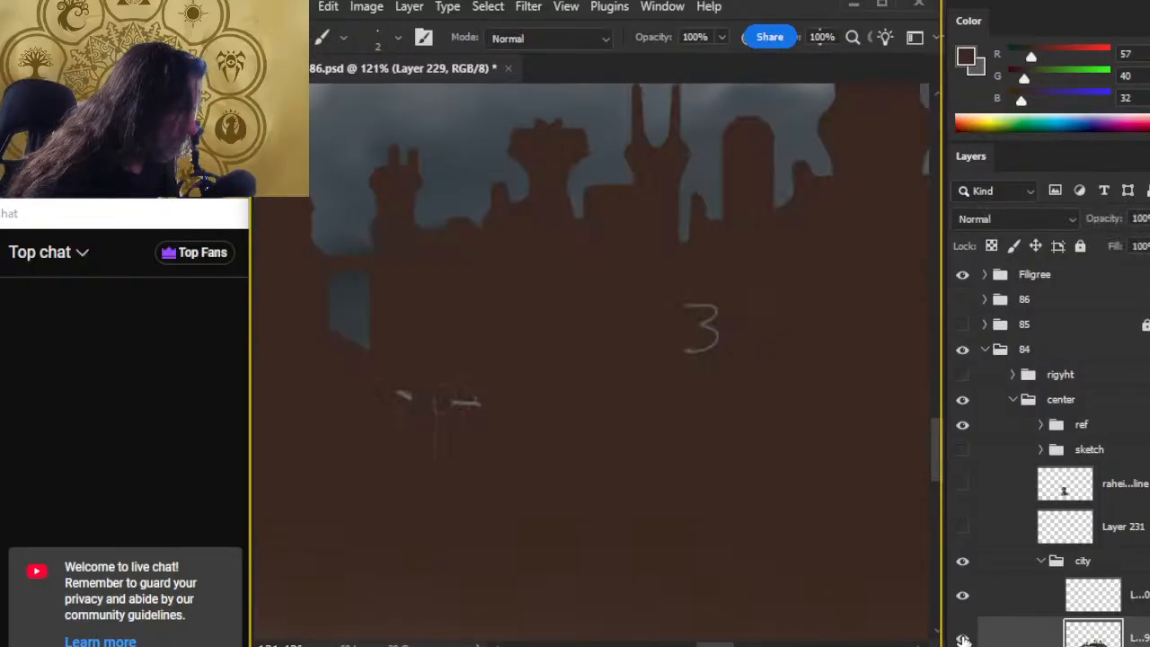
pyautogui.click(962, 638)
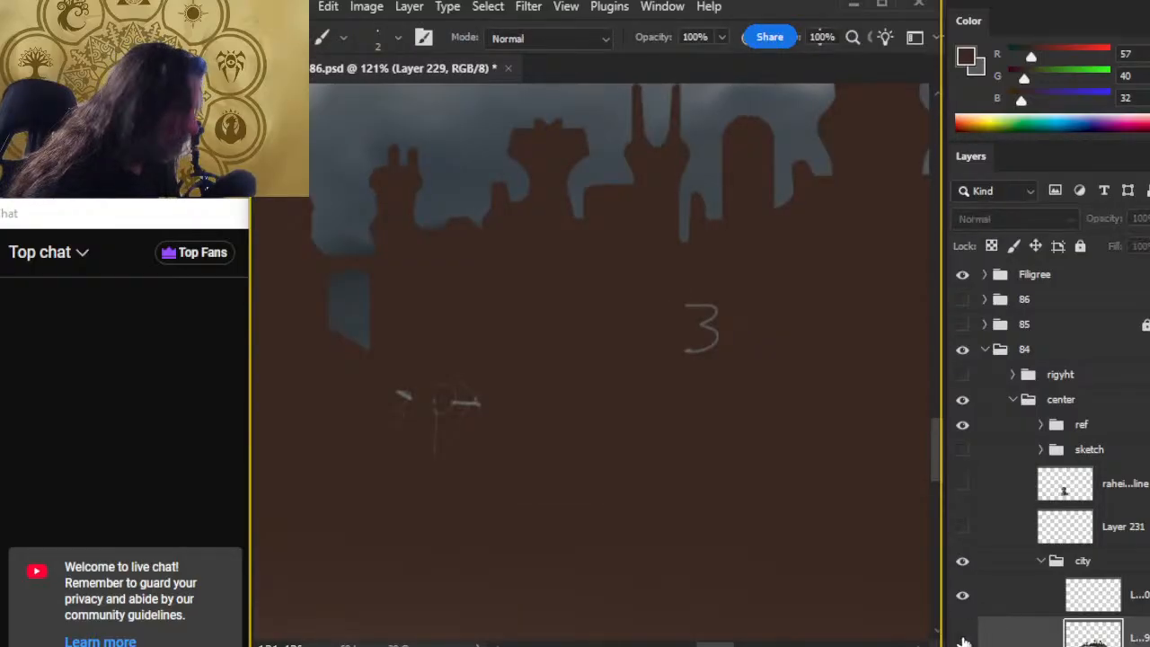
pyautogui.click(962, 638)
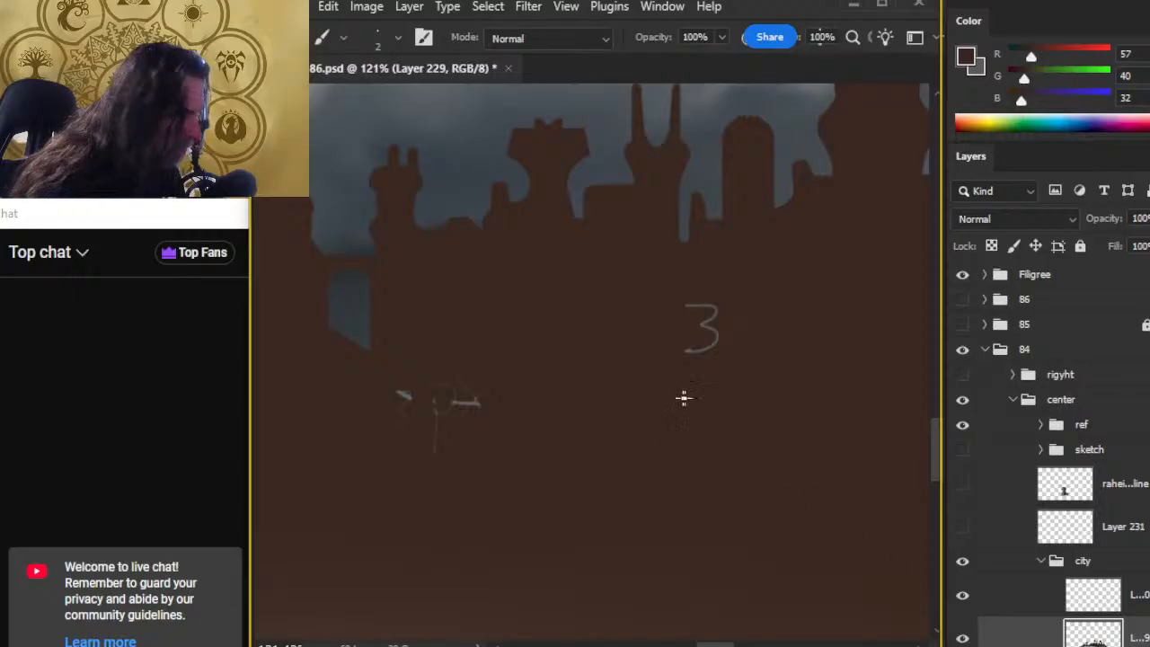
# Step: Paint over the remaining marks of both old "3px" notes on Layer 229 in dark brown at brush size 30
pyautogui.press(']')
pyautogui.press(']')
pyautogui.press(']')
pyautogui.press(']')
pyautogui.press(']')
pyautogui.press(']')
pyautogui.press(']')
pyautogui.press(']')
pyautogui.press(']')
pyautogui.moveTo(666, 348); pyautogui.dragTo(704, 362)
pyautogui.moveTo(438, 436)
pyautogui.mouseDown()
pyautogui.moveTo(397, 428)
pyautogui.moveTo(460, 360)
pyautogui.mouseUp()
# Step: Show Layer 231 again and handwrite "3px" in grey over the note on the small floating island at brush size 3
pyautogui.moveTo(443, 462); pyautogui.dragTo(852, 416)
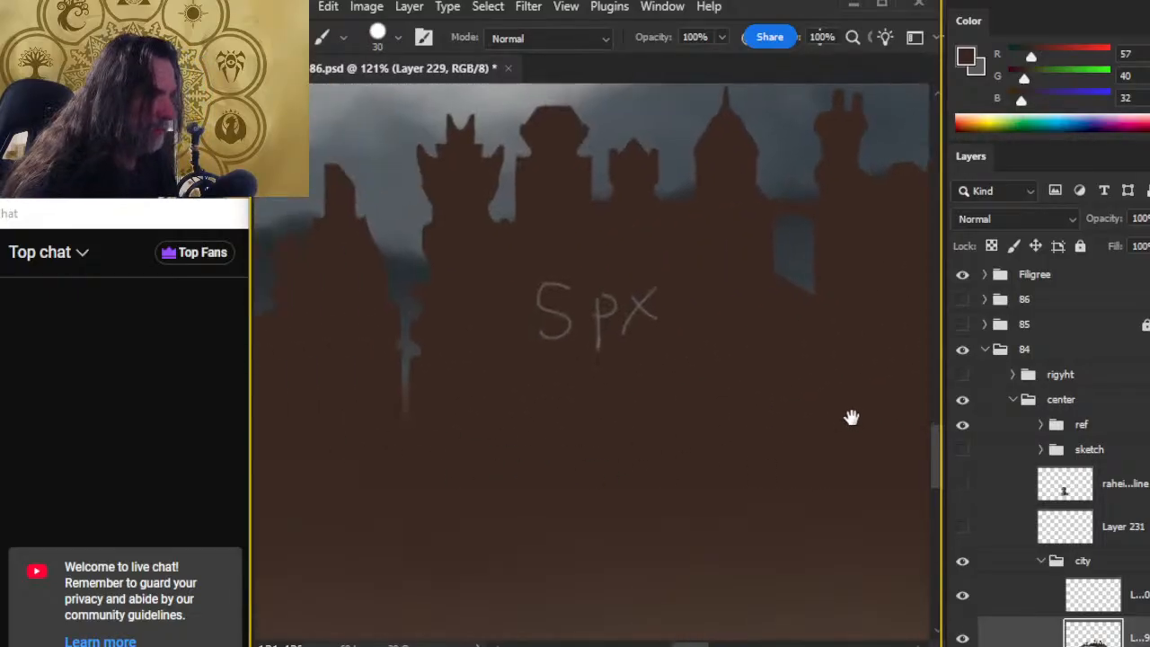
pyautogui.moveTo(774, 418); pyautogui.dragTo(619, 427)
pyautogui.moveTo(742, 403); pyautogui.dragTo(501, 390)
pyautogui.moveTo(690, 233); pyautogui.dragTo(775, 270)
pyautogui.moveTo(694, 344); pyautogui.dragTo(730, 409)
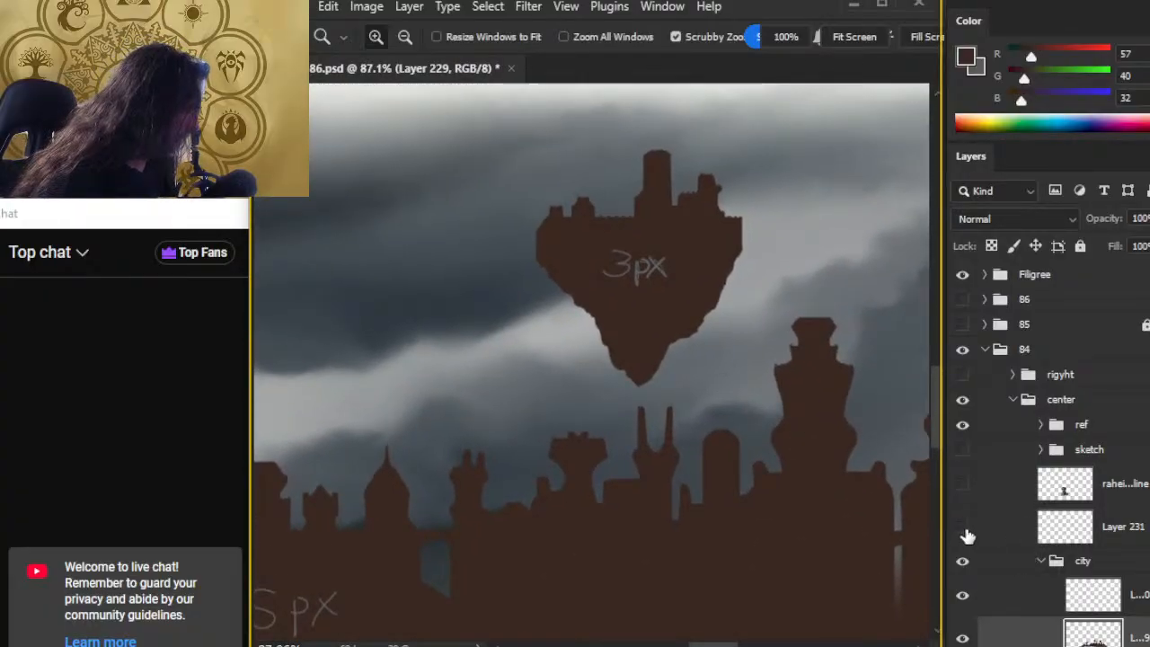
pyautogui.click(963, 529)
pyautogui.click(995, 530)
pyautogui.press('b')
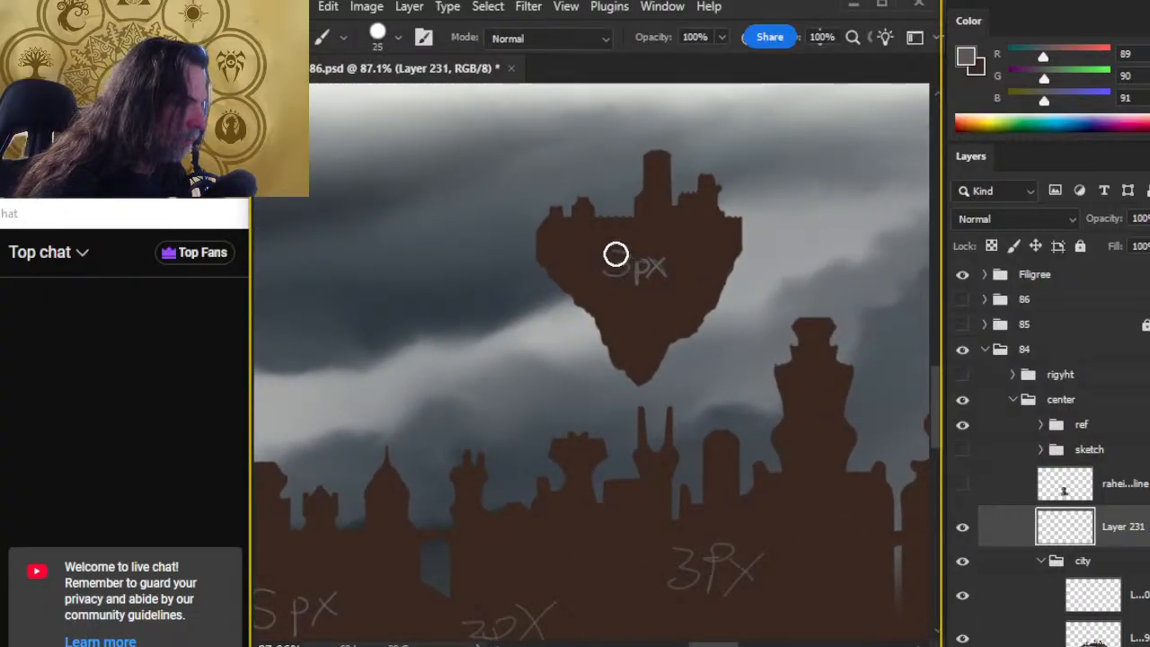
pyautogui.press('[')
pyautogui.press('[')
pyautogui.press('[')
pyautogui.press('[')
pyautogui.press('[')
pyautogui.press('[')
pyautogui.press('[')
pyautogui.press('[')
pyautogui.press('[')
pyautogui.press('[')
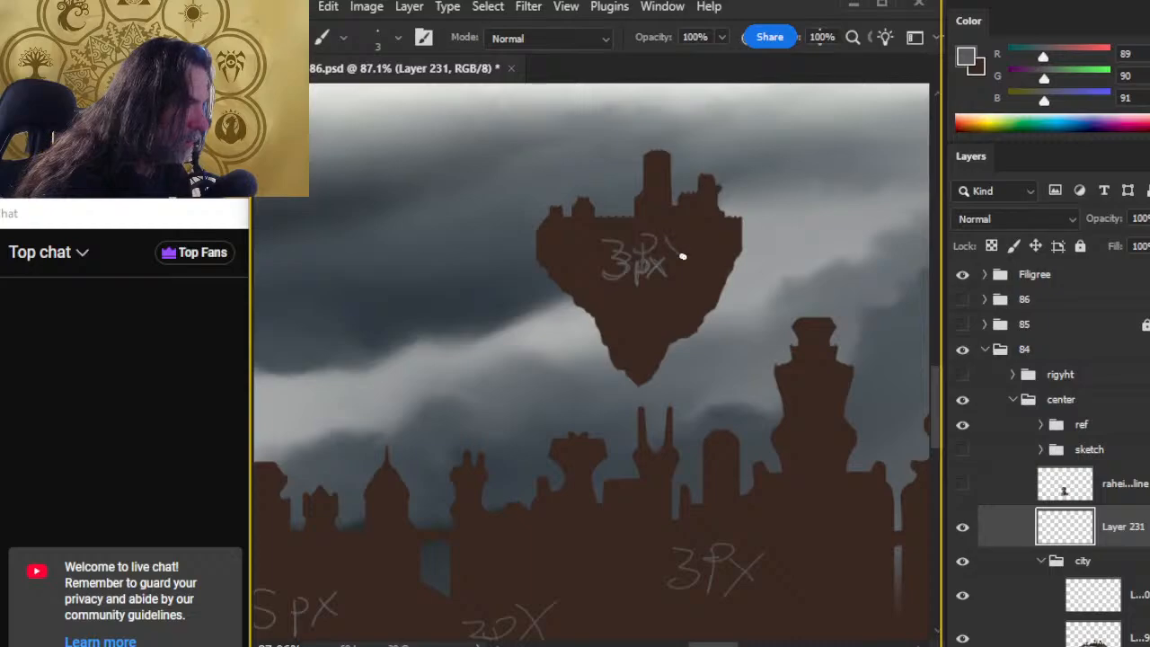
# Step: On Layer 229, lasso the old "3px" note on the floating island, fill it with dark brown and deselect
pyautogui.click(1010, 627)
pyautogui.press('l')
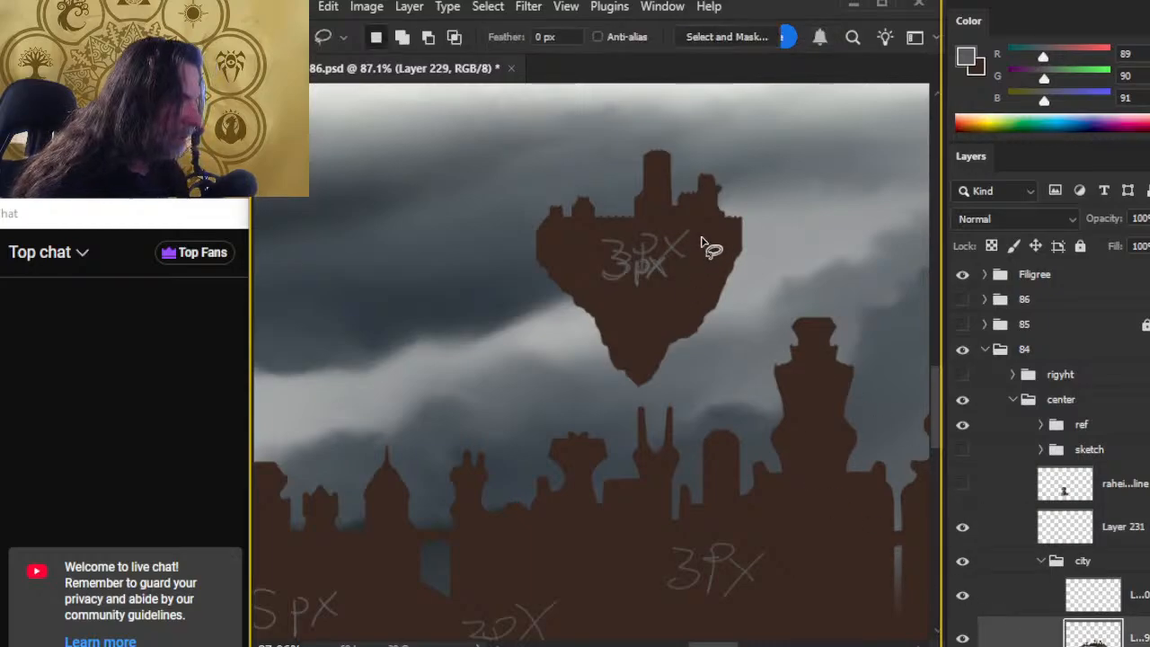
pyautogui.moveTo(710, 231)
pyautogui.mouseDown()
pyautogui.moveTo(640, 226)
pyautogui.moveTo(590, 243)
pyautogui.moveTo(621, 314)
pyautogui.moveTo(716, 241)
pyautogui.mouseUp()
pyautogui.press('g')
pyautogui.click(660, 277)
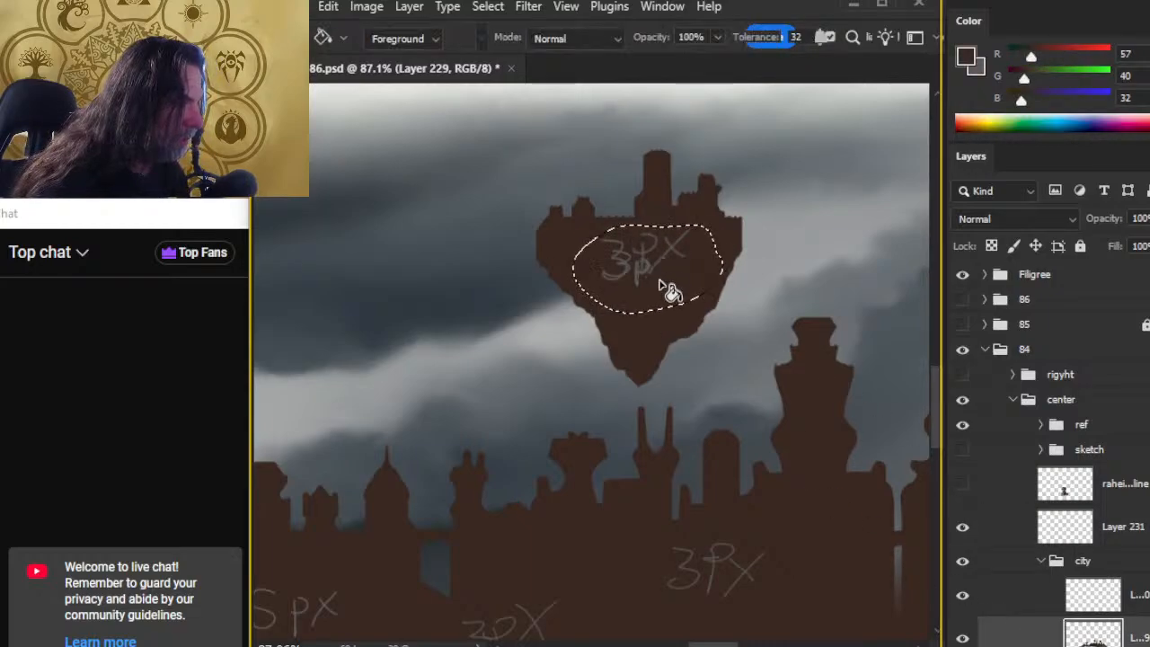
pyautogui.hotkey('ctrl', 'd')
pyautogui.press('l')
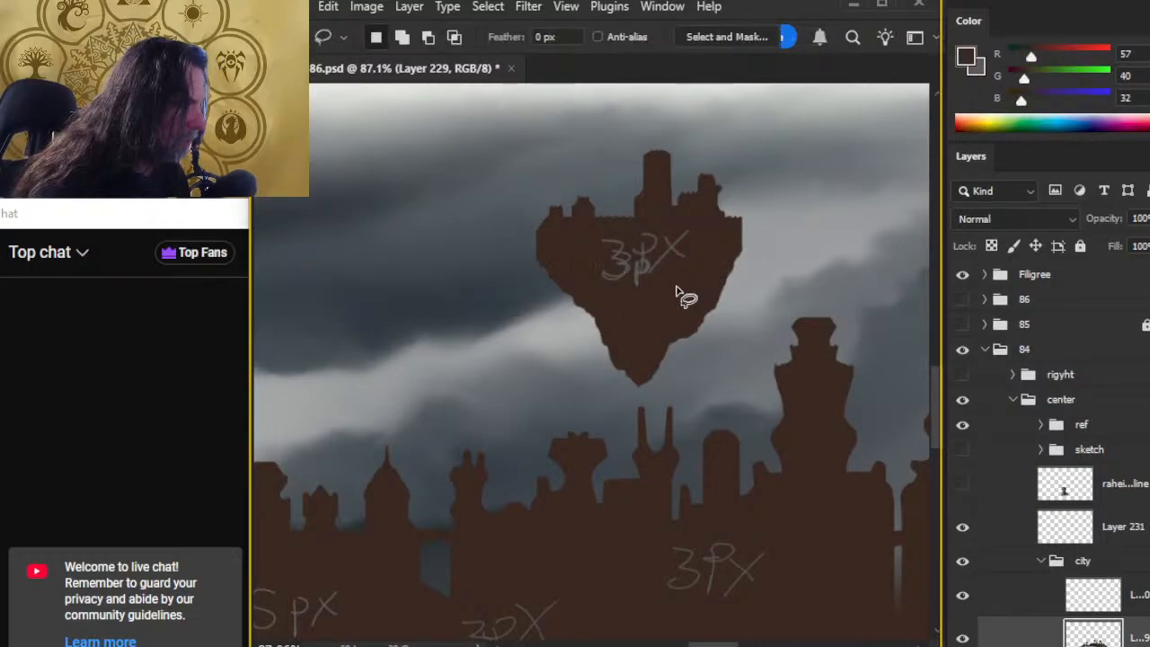
# Step: Paint over the leftover marks of the island's old note on Layer 229 in dark brown at brush size 25
pyautogui.click(1026, 539)
pyautogui.click(1014, 629)
pyautogui.press('b')
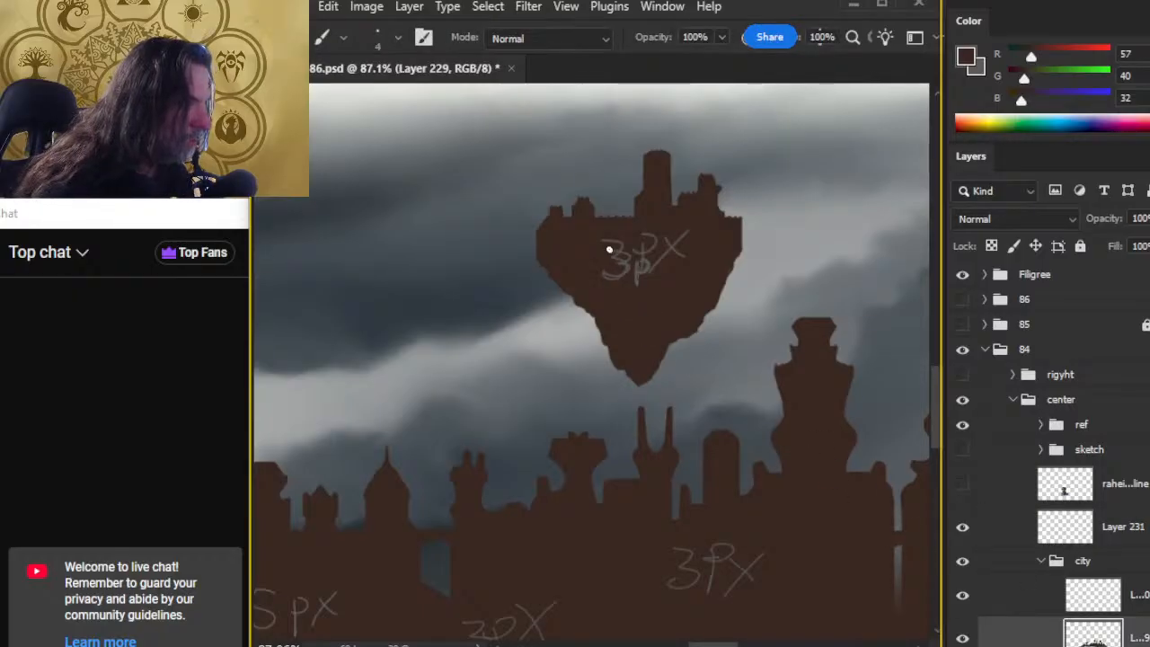
pyautogui.press(']')
pyautogui.press(']')
pyautogui.press(']')
pyautogui.press(']')
pyautogui.press(']')
pyautogui.press(']')
pyautogui.press(']')
pyautogui.press(']')
pyautogui.press(']')
pyautogui.moveTo(621, 290); pyautogui.dragTo(619, 282)
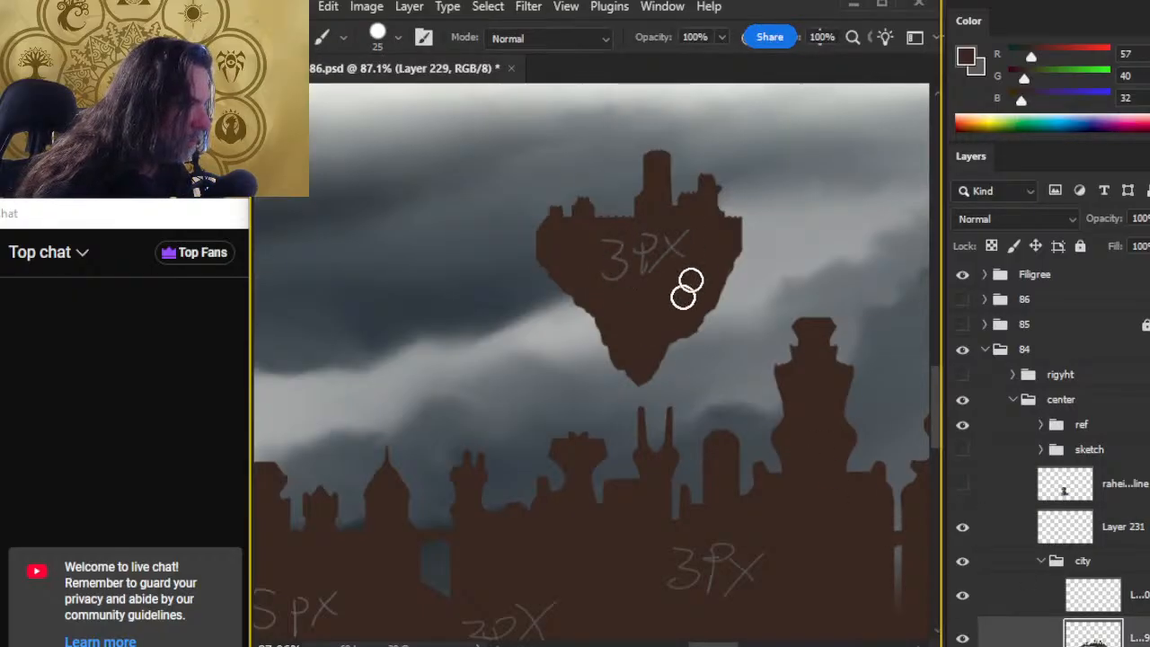
# Step: Paint over the old "5px" note on the city silhouette on Layer 229 in dark brown at brush size 25
pyautogui.moveTo(713, 594); pyautogui.dragTo(755, 350)
pyautogui.moveTo(649, 485); pyautogui.dragTo(908, 493)
pyautogui.click(962, 528)
pyautogui.click(962, 527)
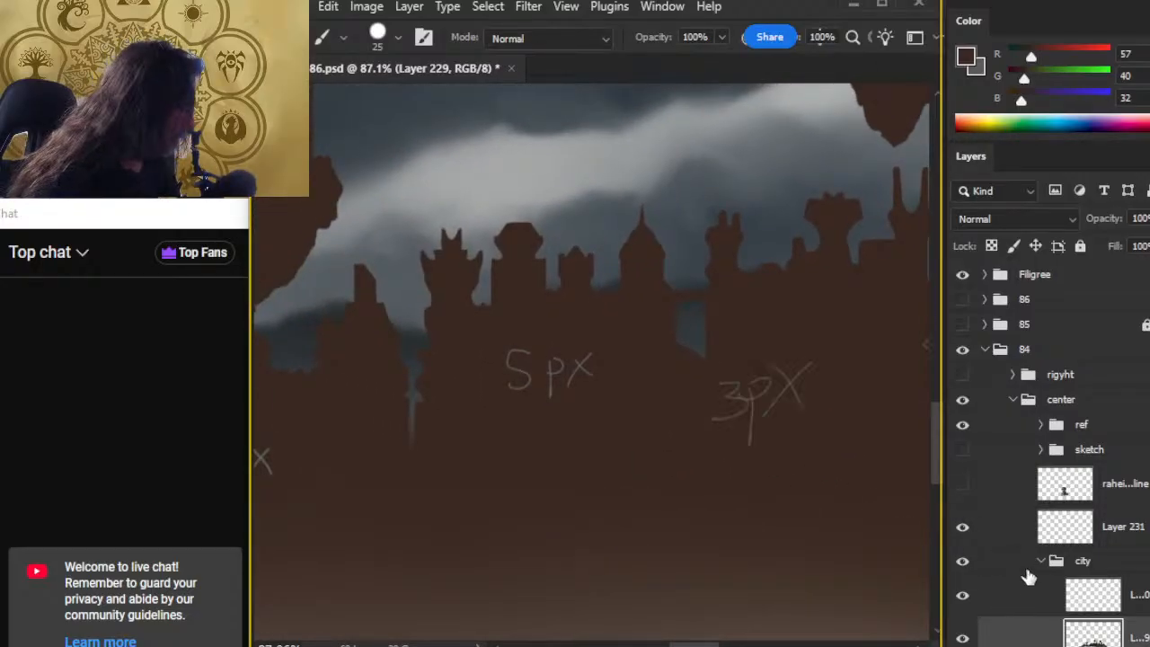
pyautogui.click(1016, 539)
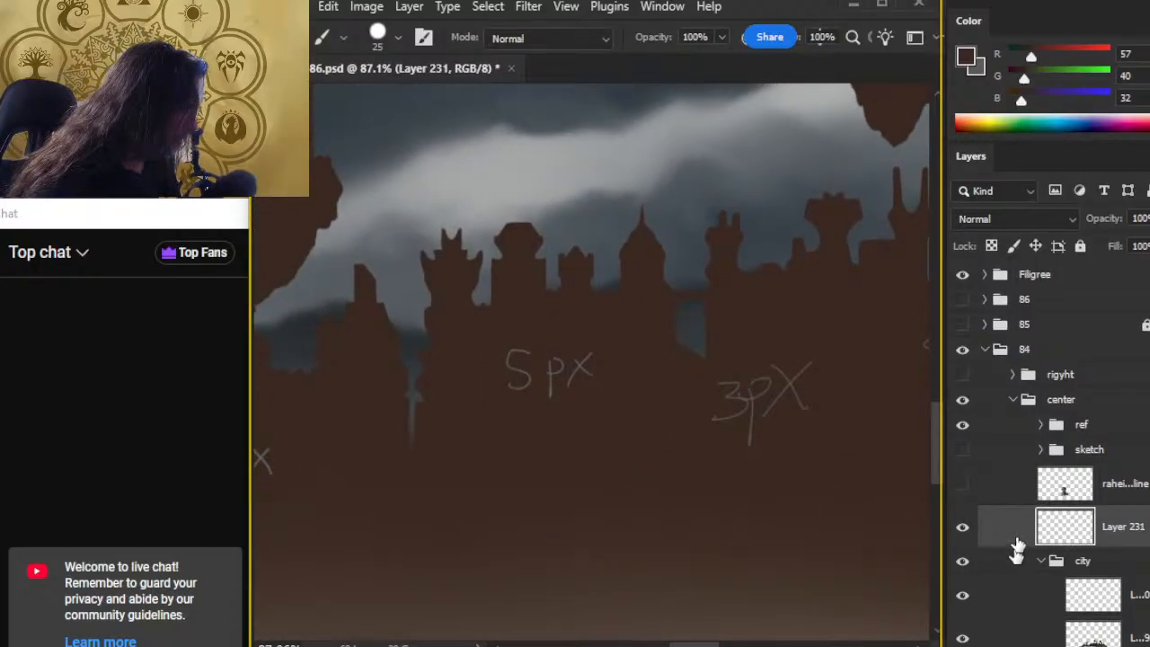
pyautogui.doubleClick(1017, 546)
pyautogui.press('Escape')
pyautogui.click(1021, 634)
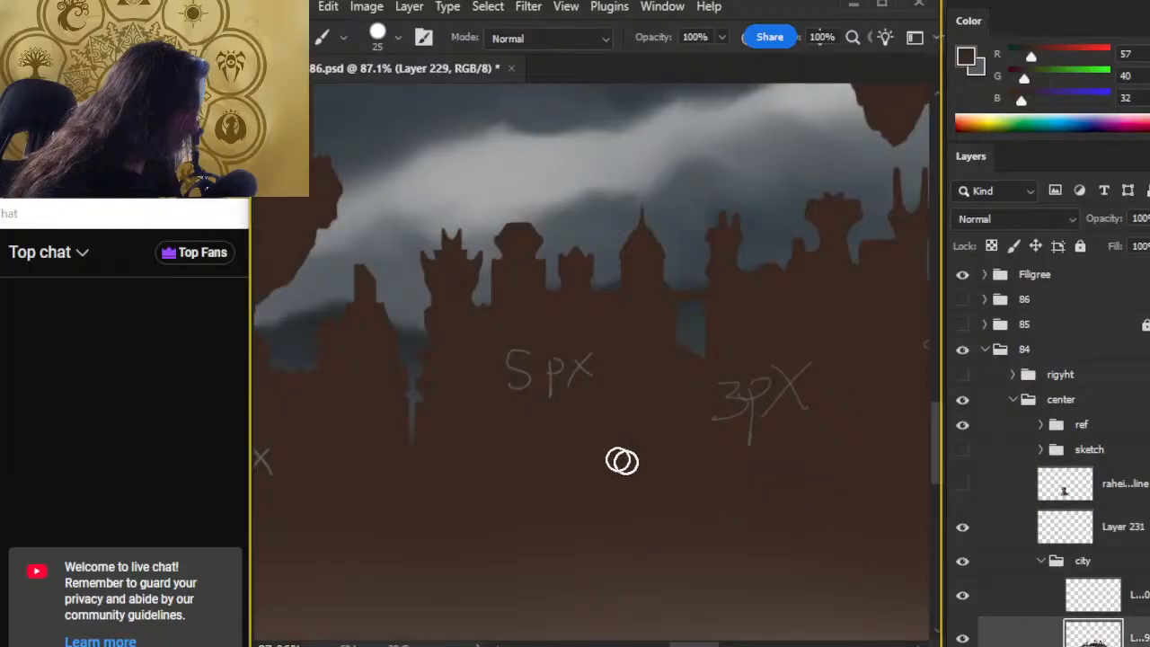
pyautogui.moveTo(500, 370)
pyautogui.mouseDown()
pyautogui.moveTo(565, 341)
pyautogui.moveTo(513, 417)
pyautogui.moveTo(615, 344)
pyautogui.moveTo(496, 450)
pyautogui.mouseUp()
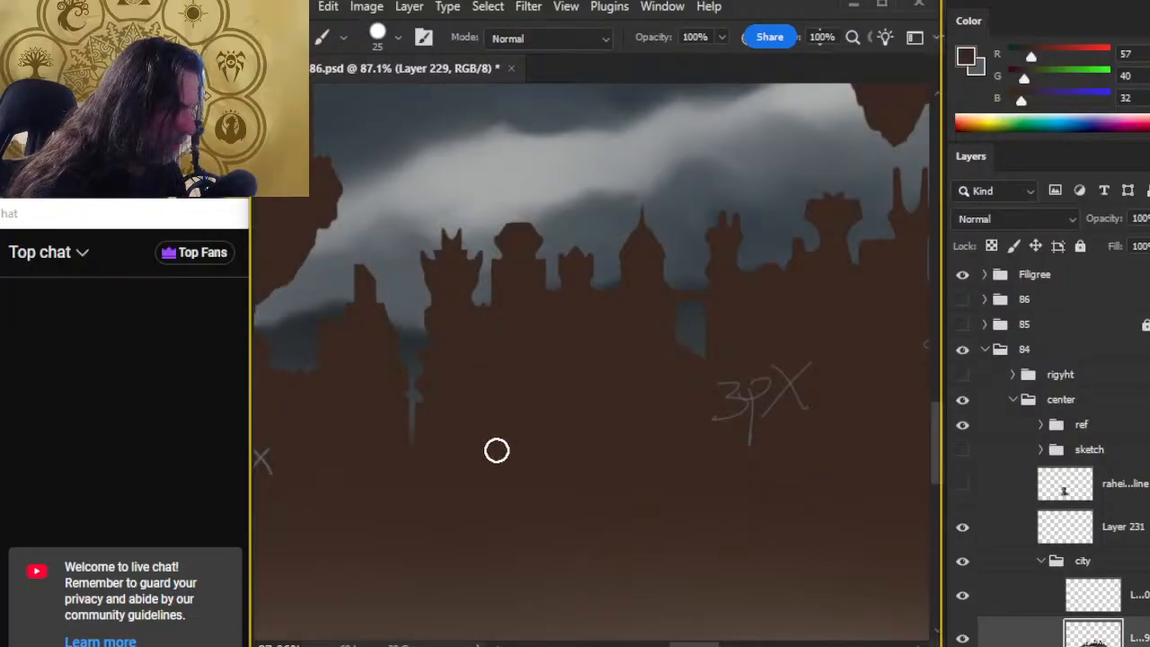
# Step: On Layer 231, handwrite "5px" in grey where the old note was at brush size 2, undoing a mistaken "3"
pyautogui.press('x')
pyautogui.press('[')
pyautogui.press('x')
pyautogui.press('x')
pyautogui.press('x')
pyautogui.press('x')
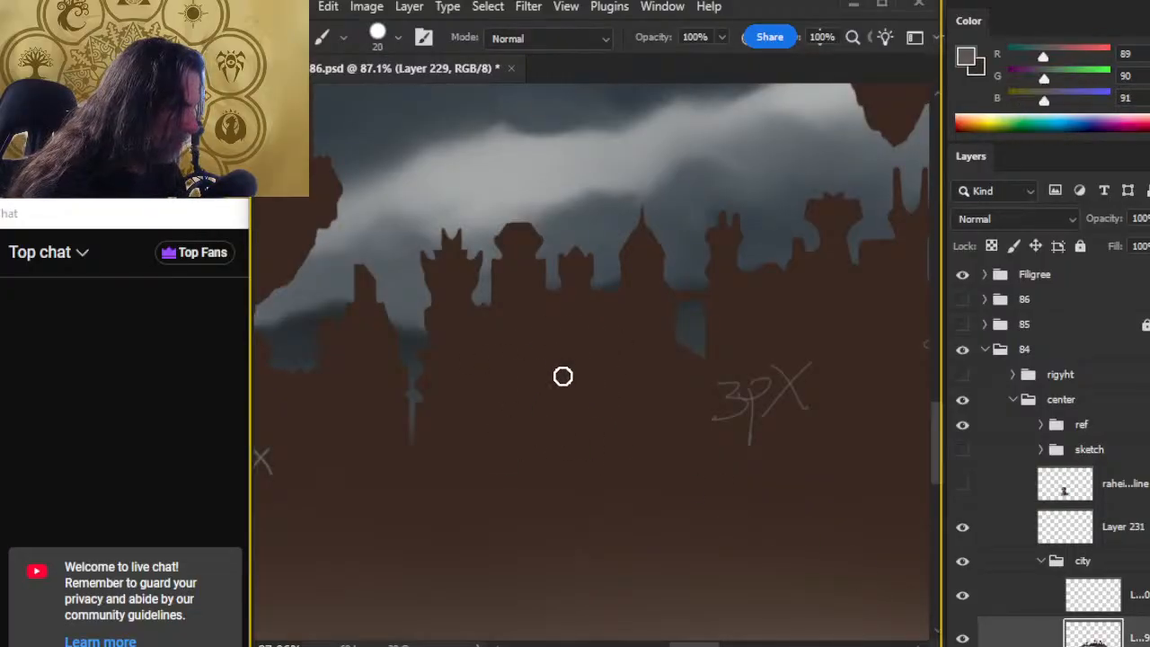
pyautogui.press('[')
pyautogui.press('[')
pyautogui.press('[')
pyautogui.press('[')
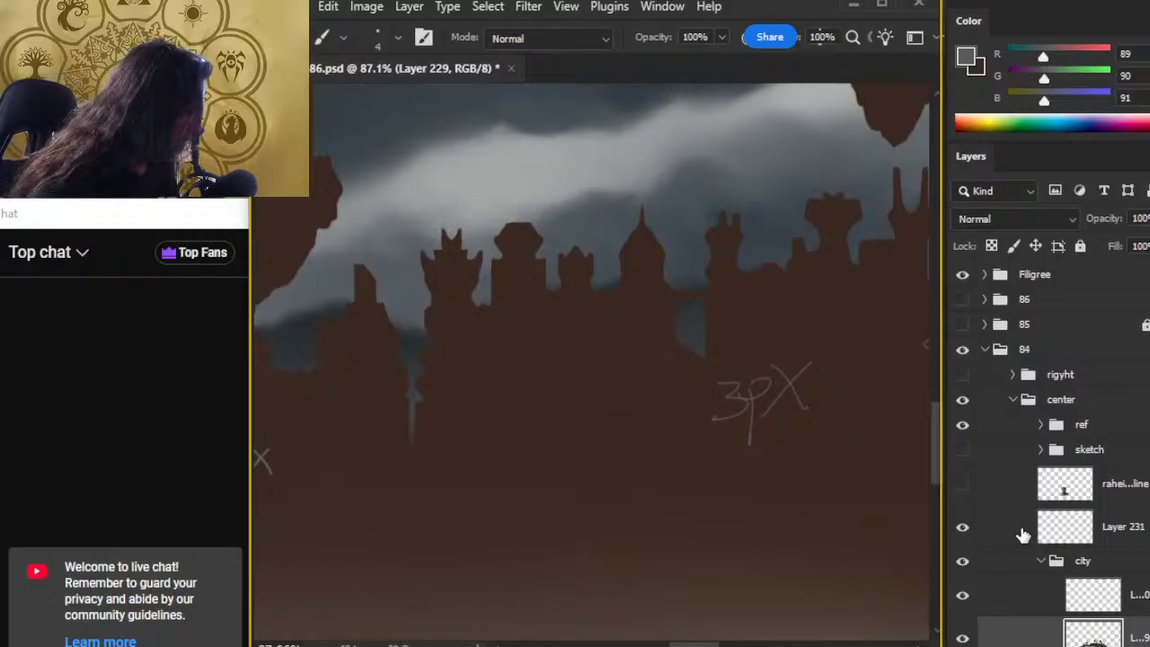
pyautogui.click(1021, 530)
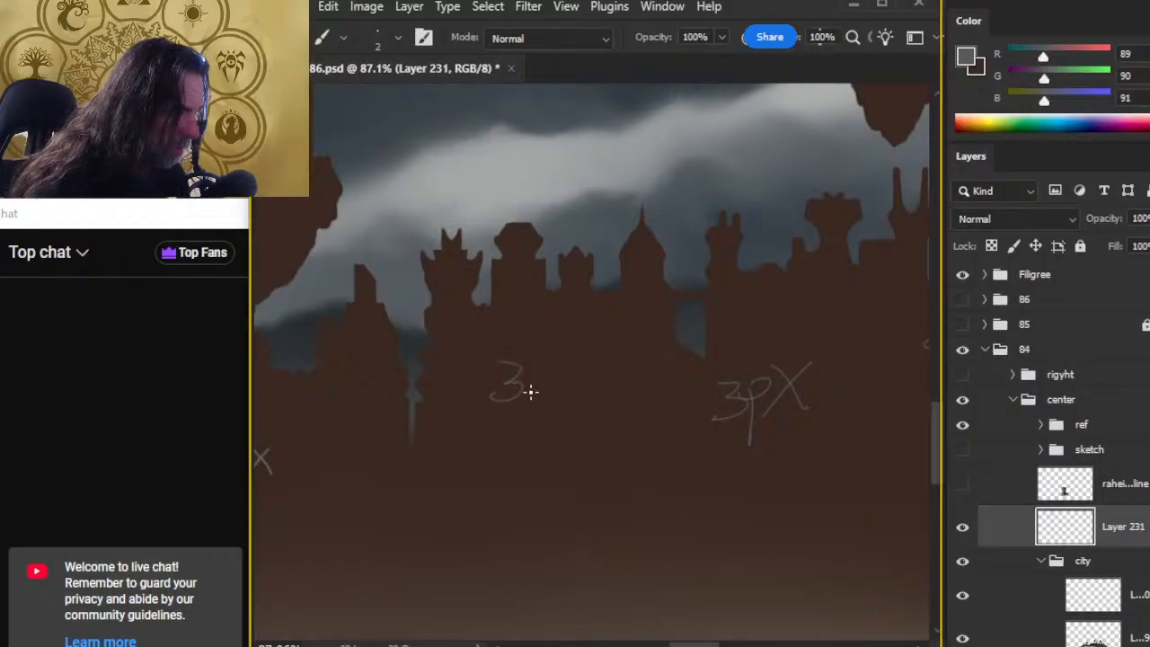
pyautogui.hotkey('ctrl', 'z')
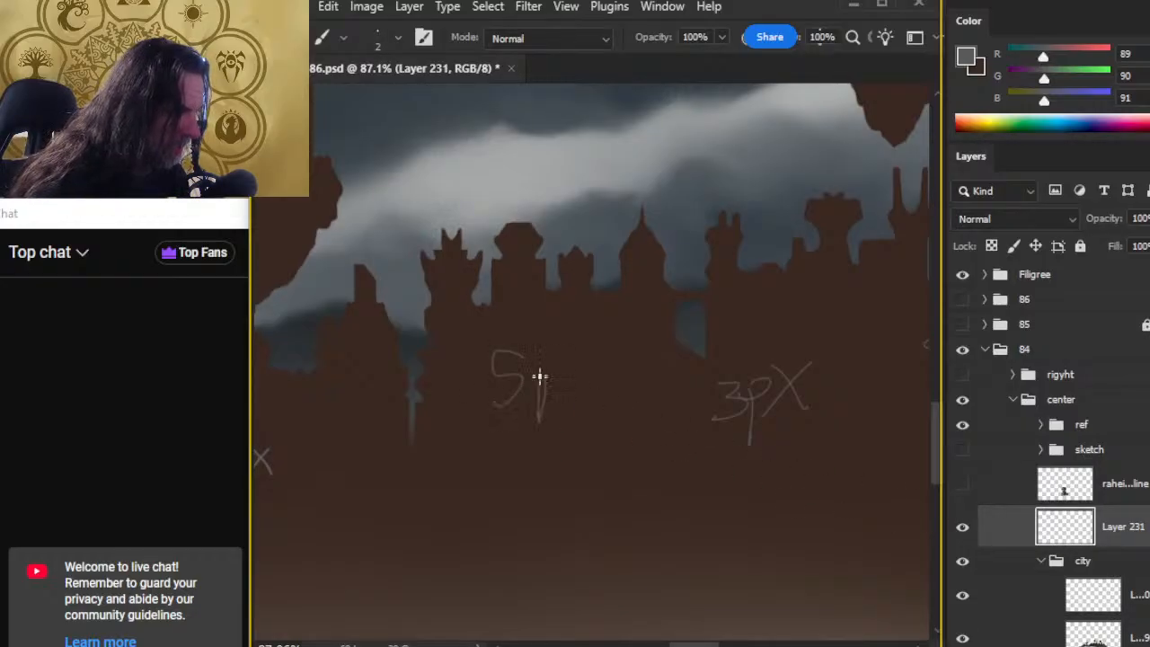
# Step: On Layer 231, handwrite grey copies of the two "7px" notes, the "3px" note and the "2px" note beside the originals
pyautogui.moveTo(520, 515); pyautogui.dragTo(849, 443)
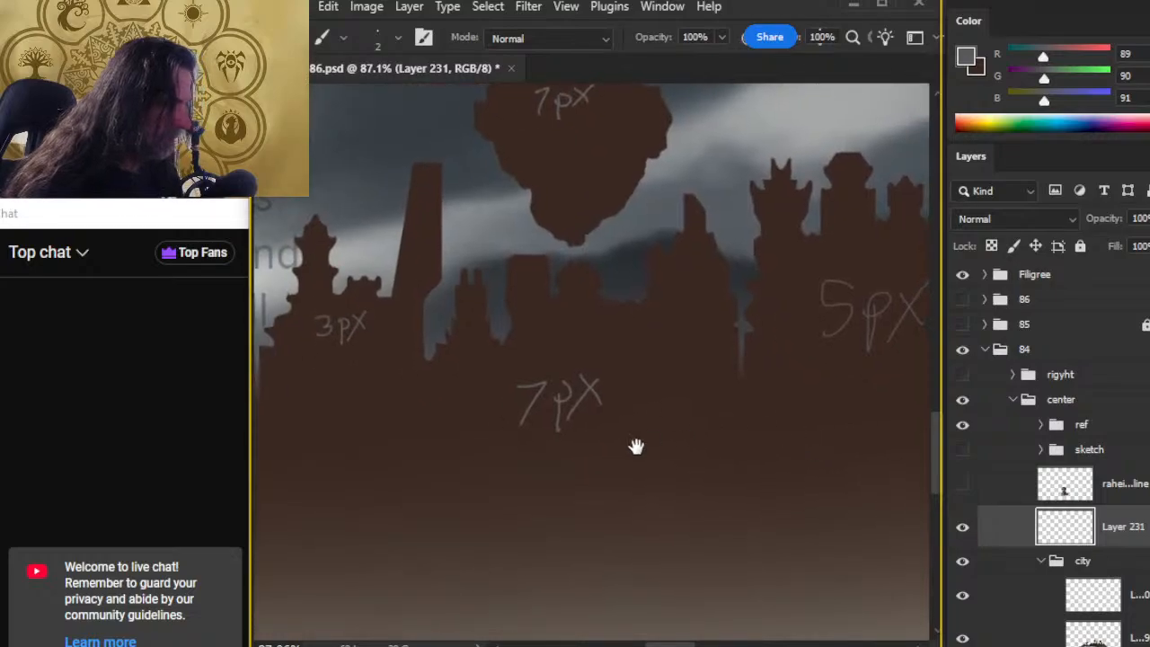
pyautogui.moveTo(544, 474)
pyautogui.mouseDown()
pyautogui.moveTo(675, 480)
pyautogui.moveTo(642, 584)
pyautogui.moveTo(615, 560)
pyautogui.mouseUp()
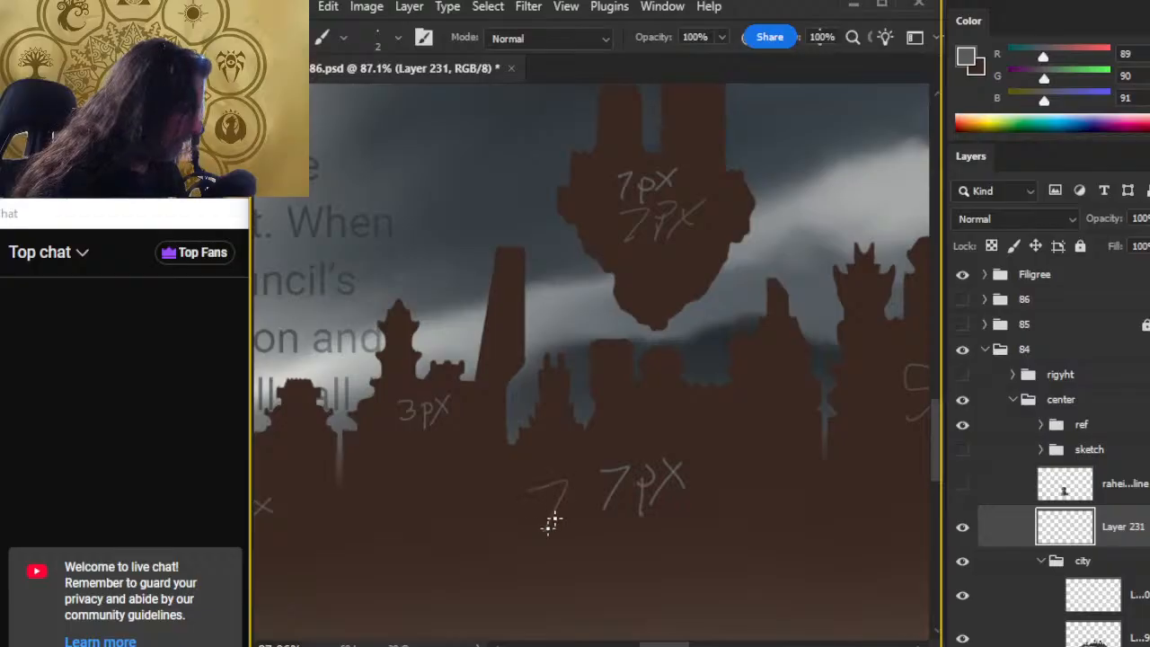
pyautogui.moveTo(542, 547); pyautogui.dragTo(732, 552)
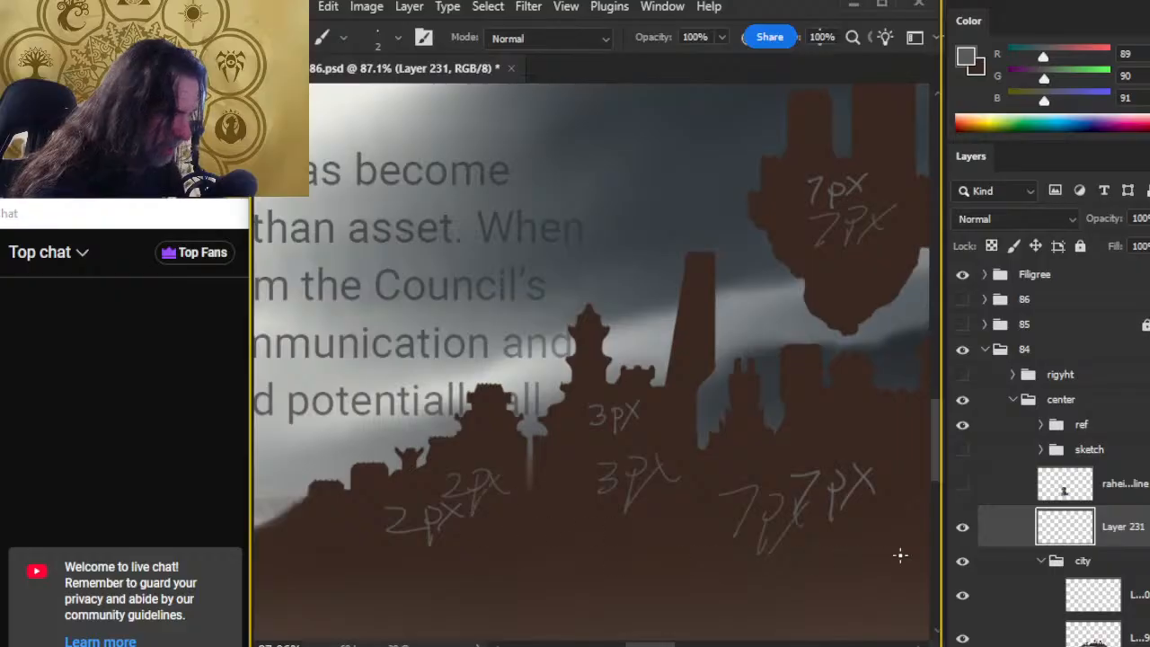
# Step: Try to lasso the lower "3px" note and fill it with dark brown on Layer 229, then deselect
pyautogui.click(1006, 636)
pyautogui.press('l')
pyautogui.moveTo(683, 526)
pyautogui.mouseDown()
pyautogui.moveTo(698, 470)
pyautogui.moveTo(687, 519)
pyautogui.mouseUp()
pyautogui.press('x')
pyautogui.press('g')
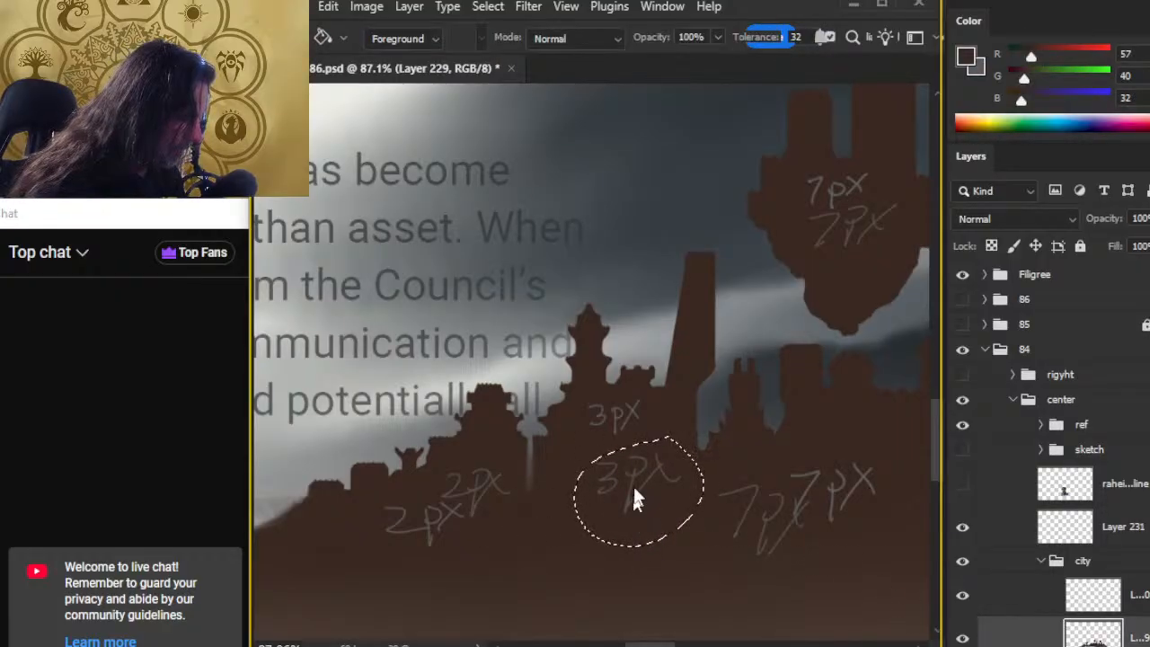
pyautogui.press('l')
pyautogui.hotkey('ctrl', 'd')
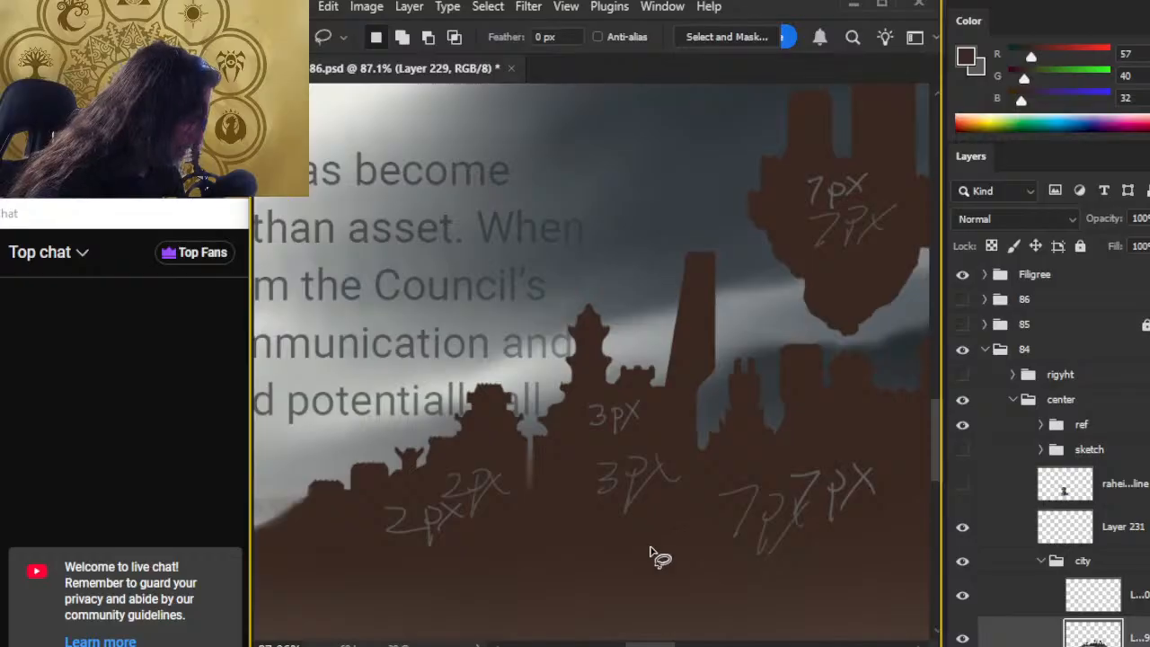
pyautogui.moveTo(655, 446); pyautogui.dragTo(641, 480)
pyautogui.press('g')
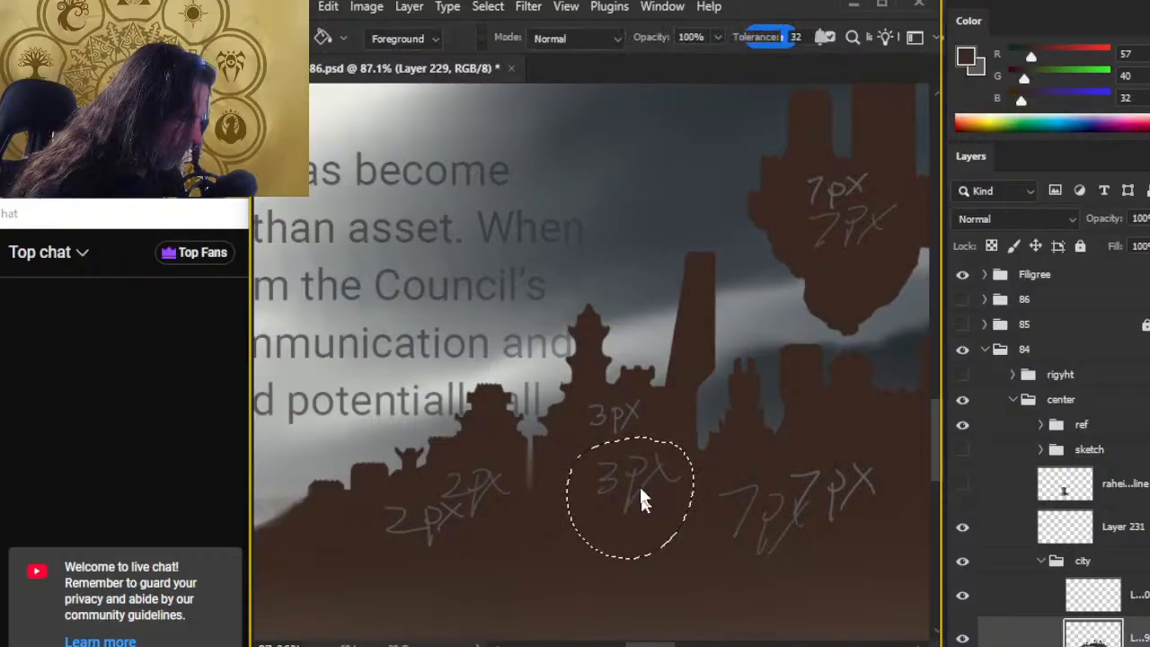
pyautogui.press('l')
pyautogui.hotkey('ctrl', 'd')
# Step: Try to paint over the lower "3px" note on Layer 229 at brush size 35 and undo the grey stroke
pyautogui.press('b')
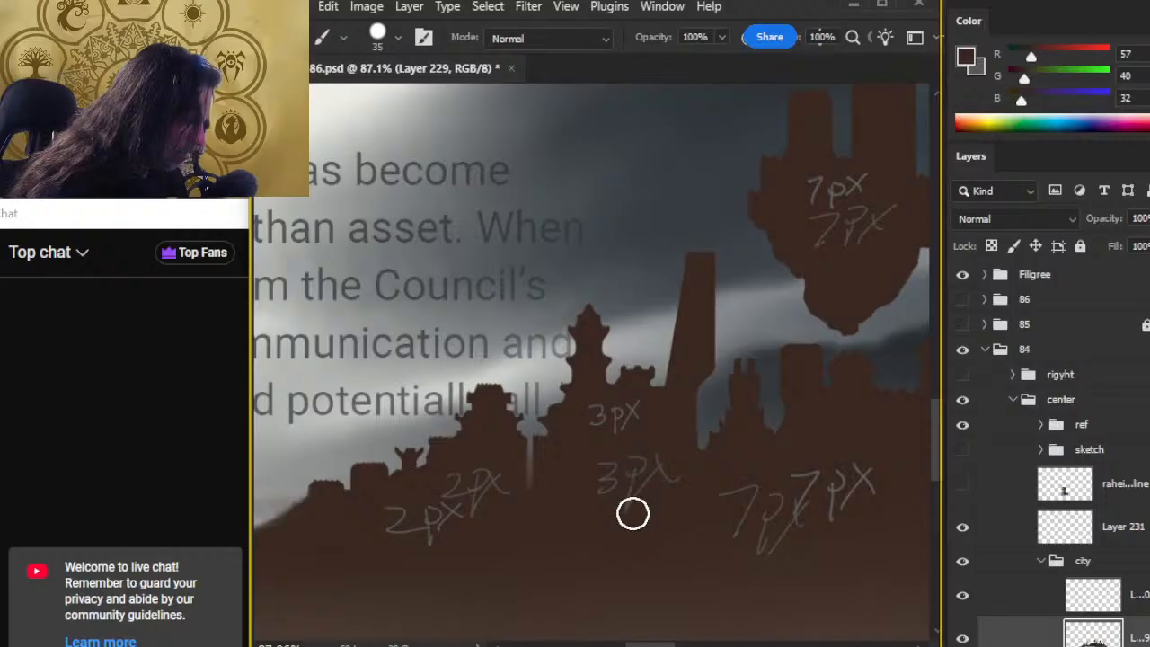
pyautogui.press('l')
pyautogui.press('b')
pyautogui.press('x')
pyautogui.moveTo(658, 475); pyautogui.dragTo(614, 527)
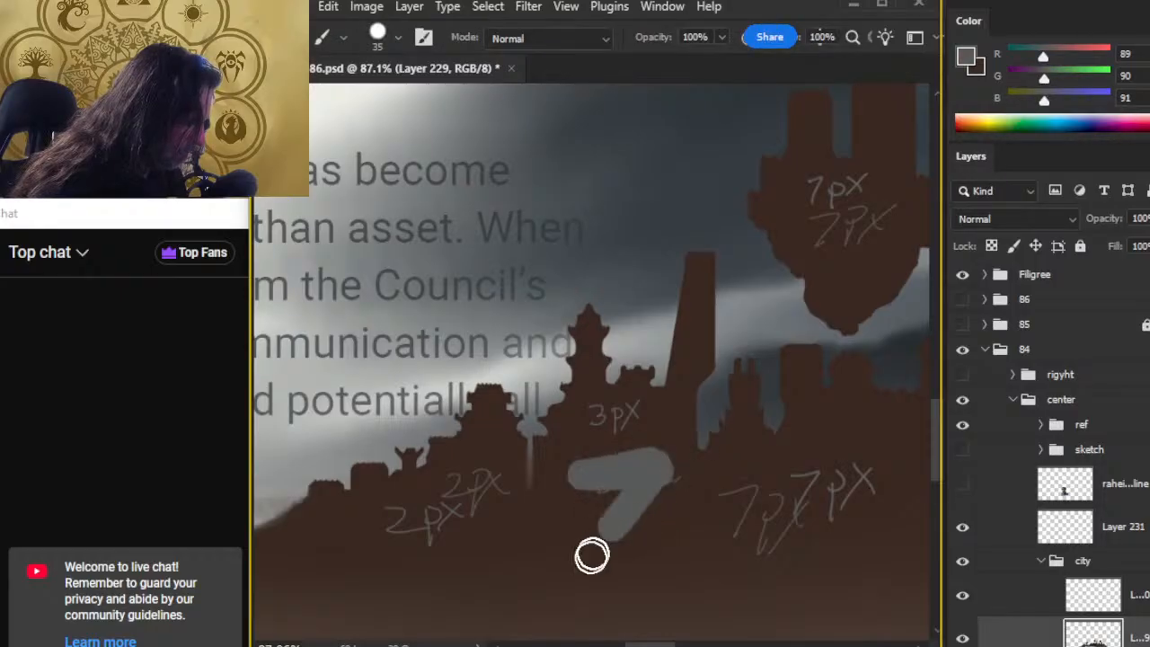
pyautogui.press('x')
pyautogui.hotkey('ctrl', 'z')
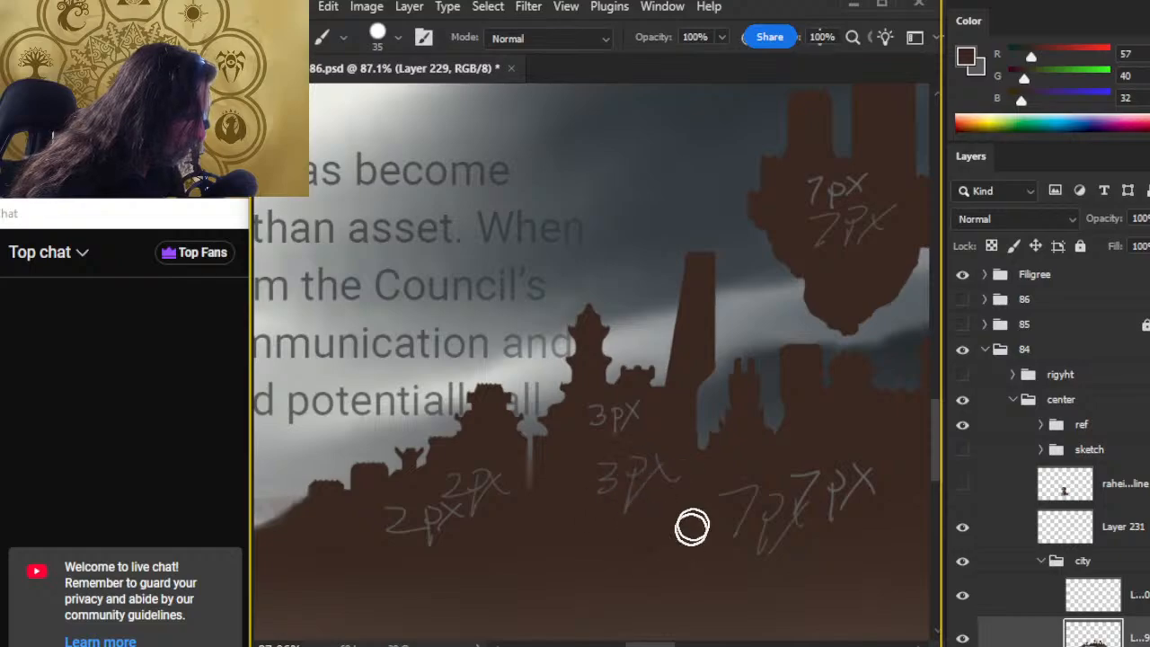
# Step: Hide Layer 231 and paint over the old "3px", "2px" and lower "7px" notes on Layer 229 in dark brown at brush size 35
pyautogui.click(961, 634)
pyautogui.click(964, 634)
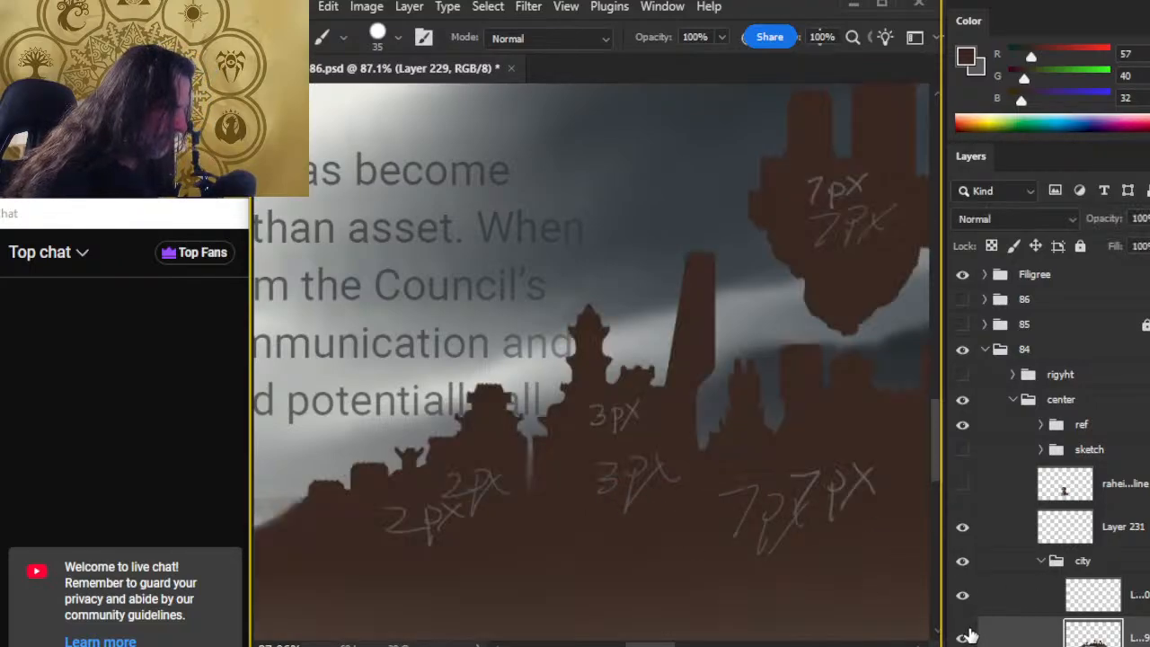
pyautogui.click(963, 531)
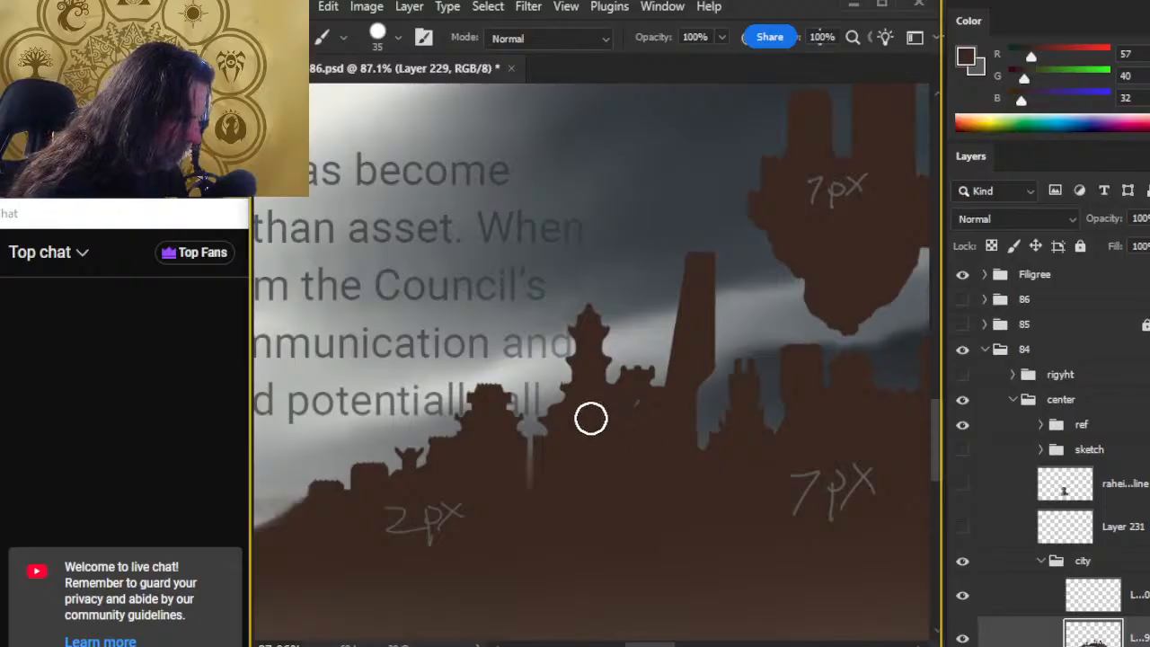
pyautogui.moveTo(587, 416); pyautogui.dragTo(616, 422)
pyautogui.moveTo(435, 539)
pyautogui.mouseDown()
pyautogui.moveTo(437, 503)
pyautogui.moveTo(462, 512)
pyautogui.mouseUp()
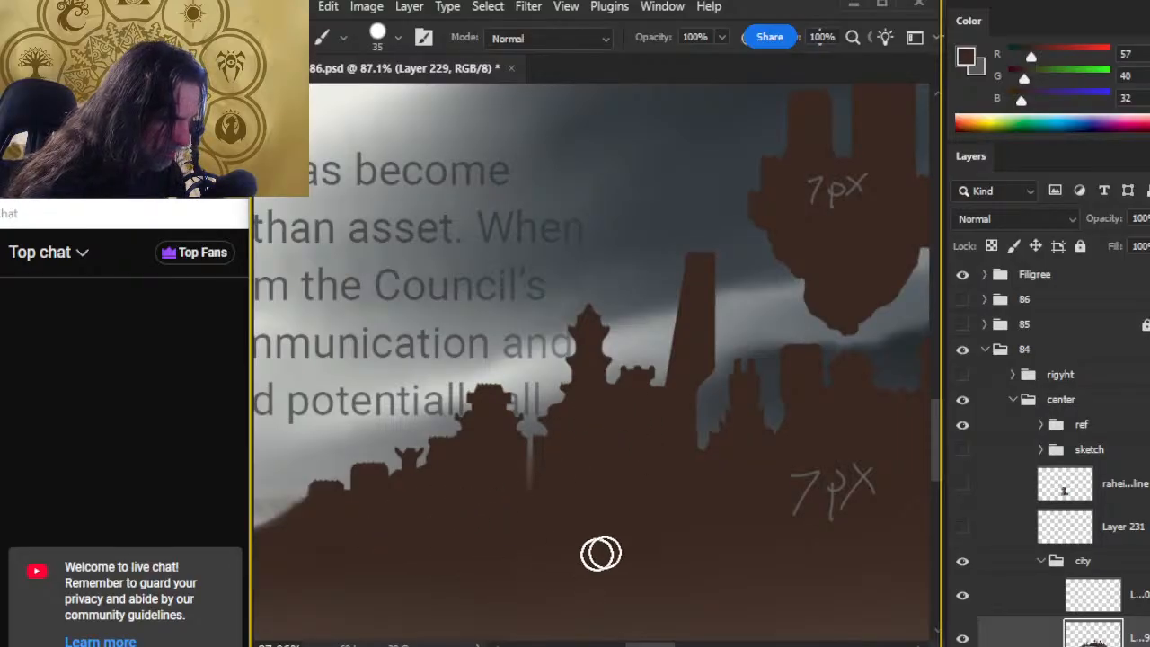
pyautogui.moveTo(807, 520)
pyautogui.mouseDown()
pyautogui.moveTo(786, 488)
pyautogui.moveTo(881, 479)
pyautogui.moveTo(893, 500)
pyautogui.moveTo(840, 450)
pyautogui.moveTo(536, 444)
pyautogui.mouseUp()
# Step: Check the rewritten notes by briefly showing Layer 231, then paint over the floating island's old "7px" note on Layer 229 in dark brown
pyautogui.press('z')
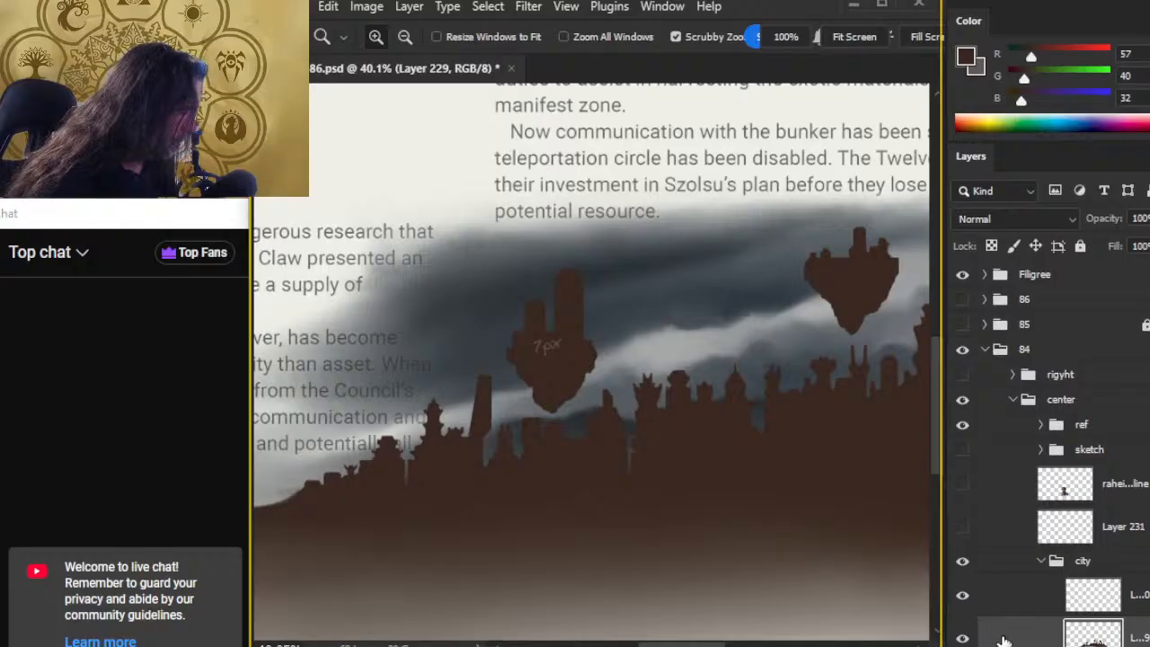
pyautogui.click(963, 528)
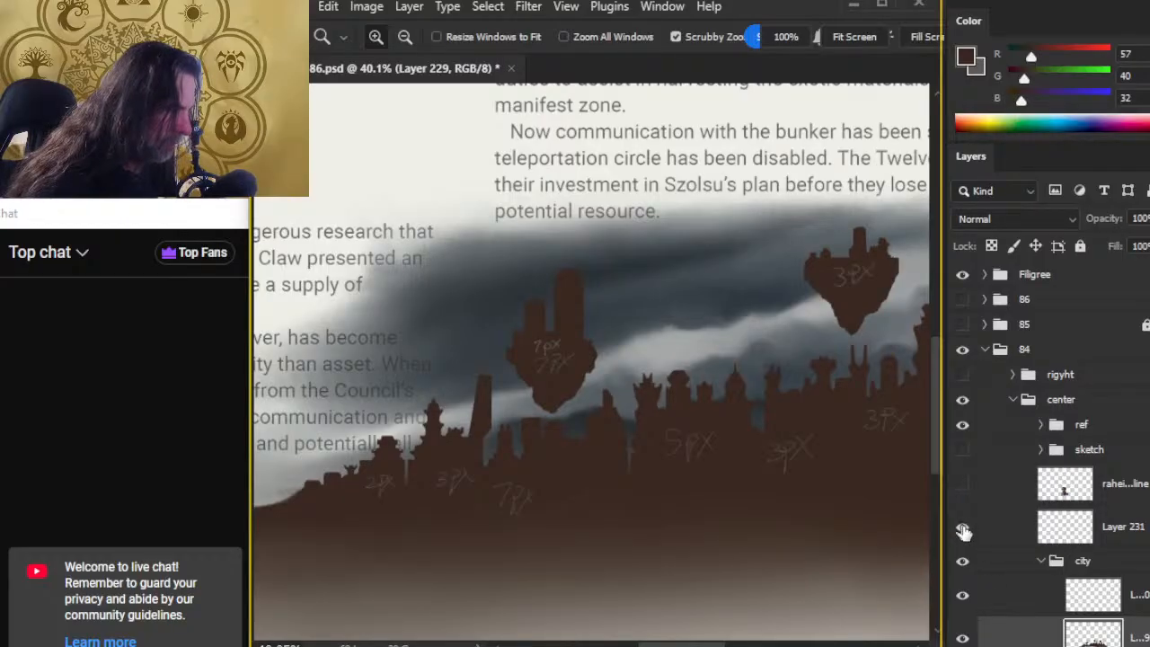
pyautogui.click(963, 530)
pyautogui.press('b')
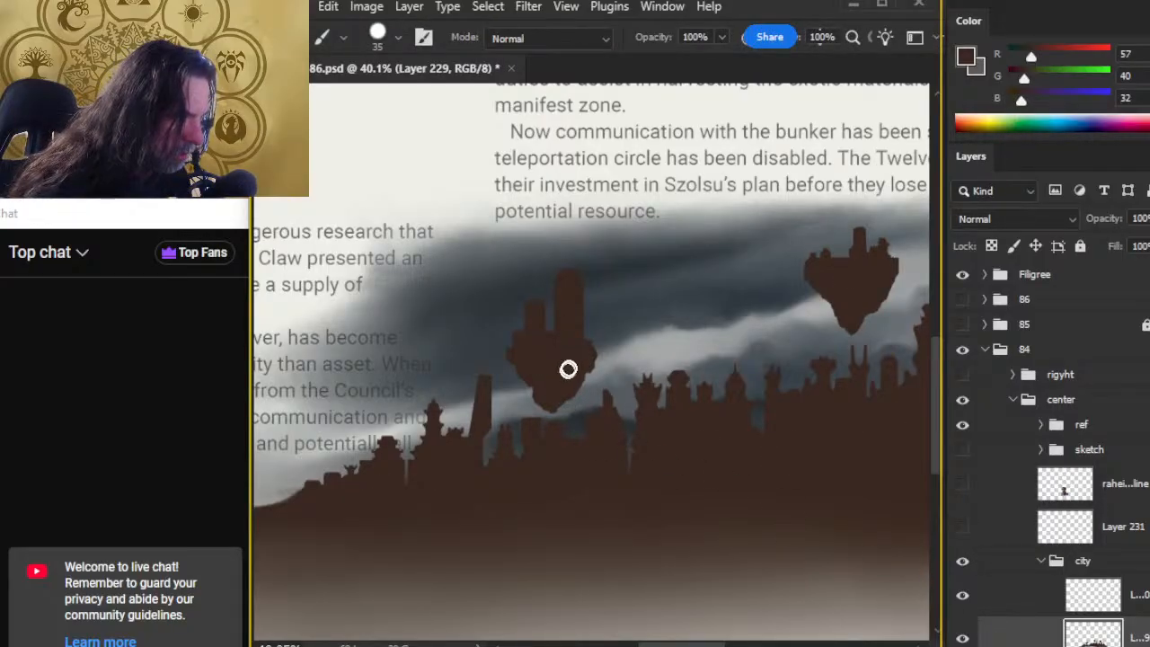
# Step: On Layer 230, draw thin grey vertical edge lines down both sides of the rightmost floating island's tall tower at brush size 2
pyautogui.moveTo(808, 495); pyautogui.dragTo(444, 403)
pyautogui.click(1024, 595)
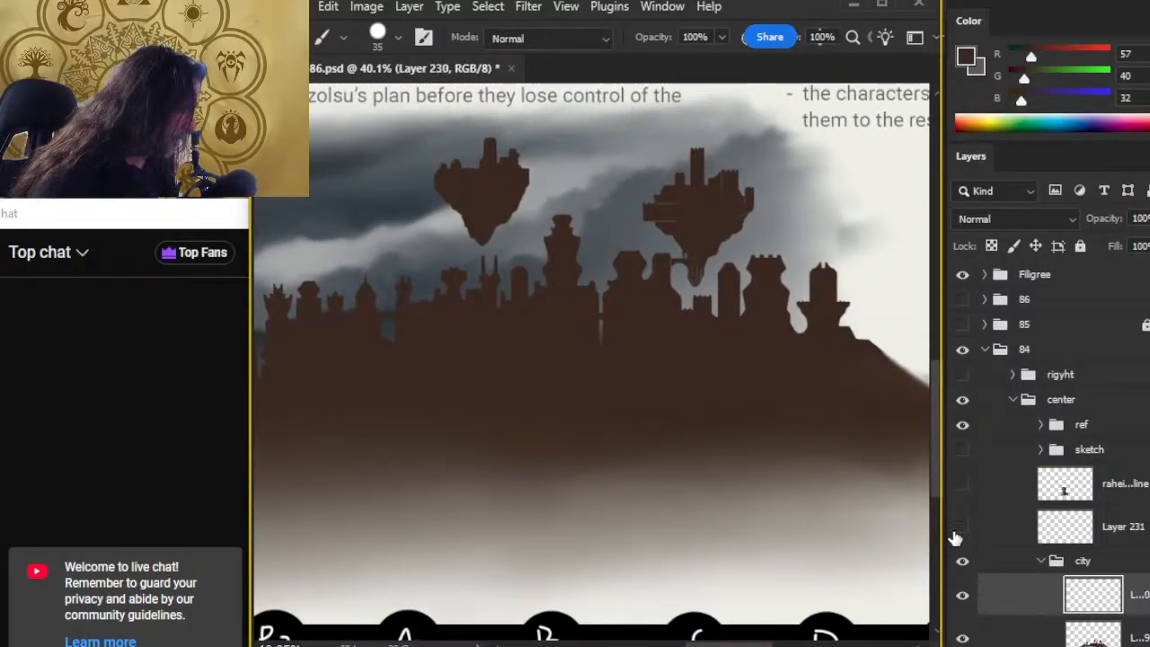
pyautogui.press('z')
pyautogui.moveTo(719, 227); pyautogui.dragTo(721, 333)
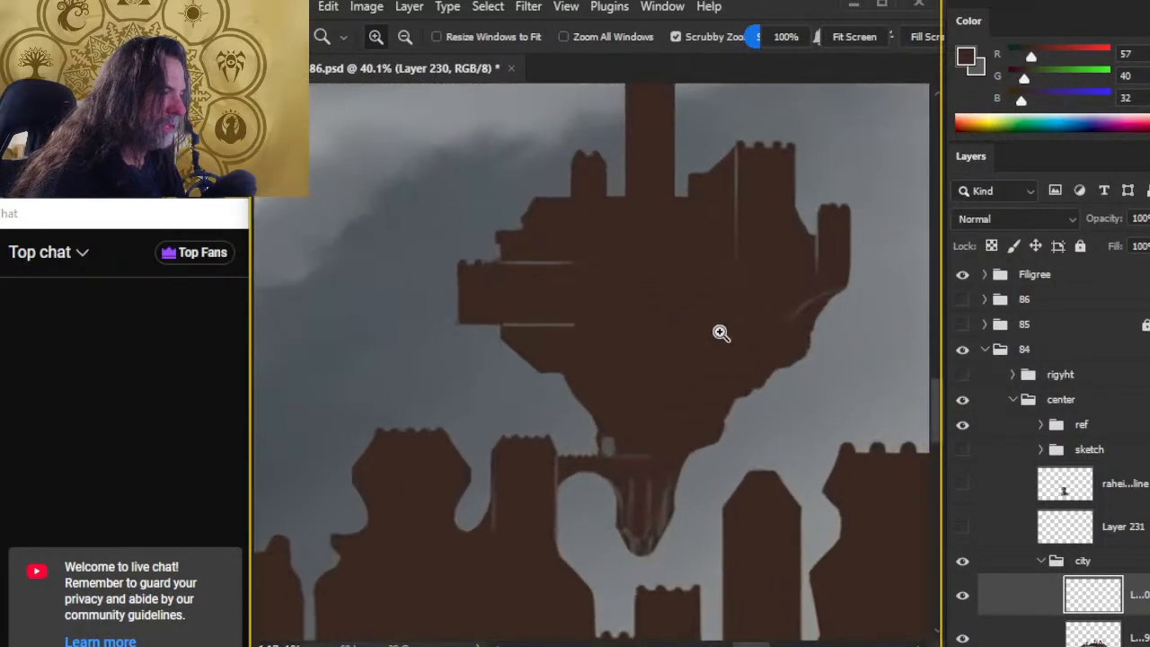
pyautogui.press('b')
pyautogui.moveTo(572, 281); pyautogui.dragTo(630, 357)
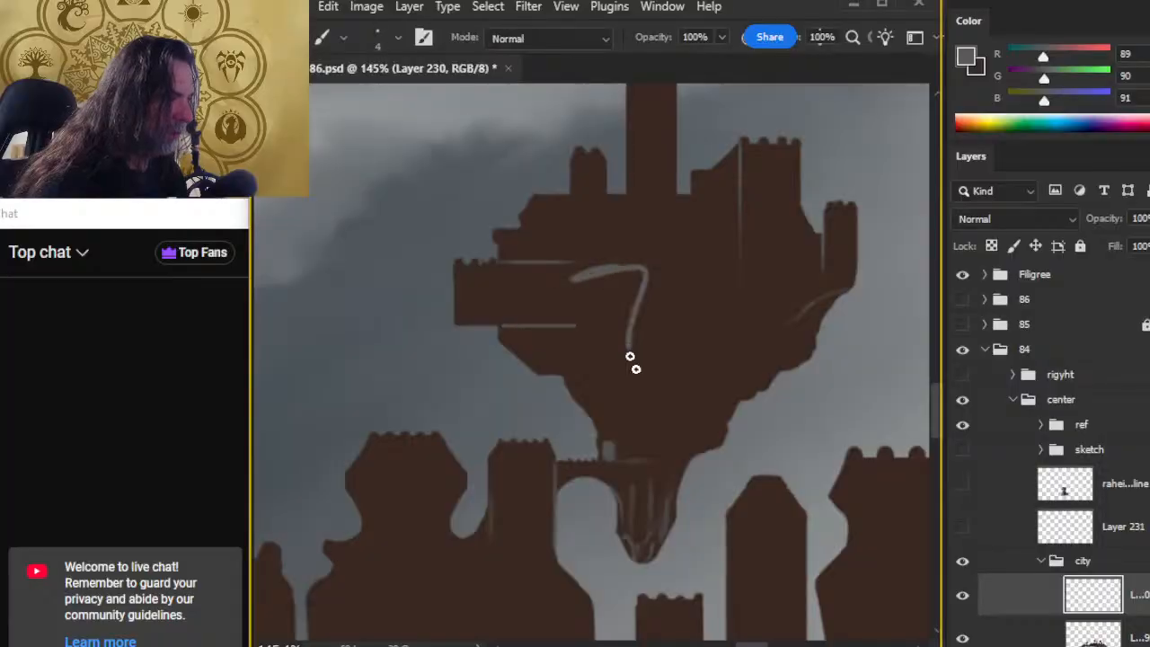
pyautogui.hotkey('ctrl', 'z')
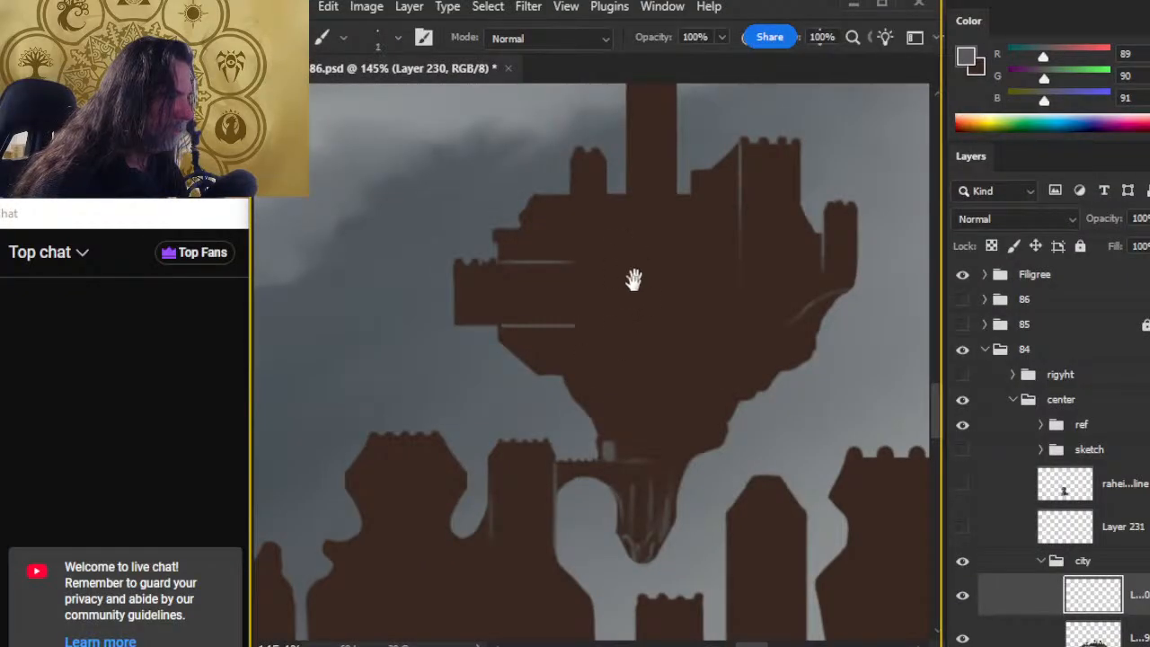
pyautogui.moveTo(633, 280); pyautogui.dragTo(577, 384)
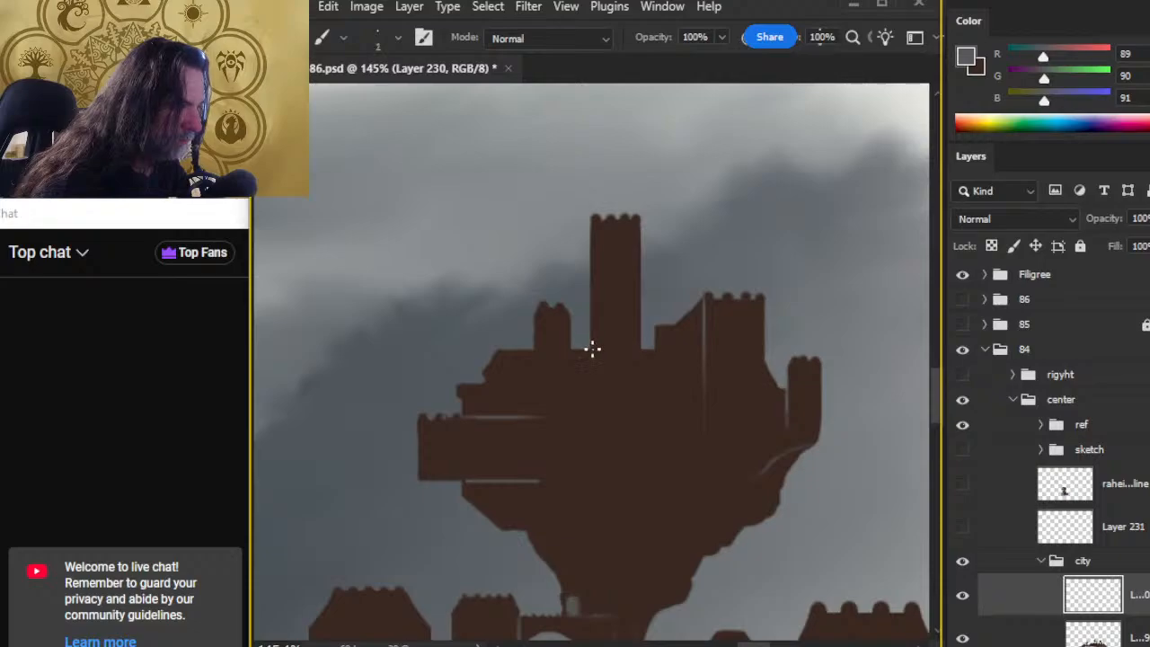
pyautogui.press('shift')
pyautogui.press('shift')
pyautogui.press('shift')
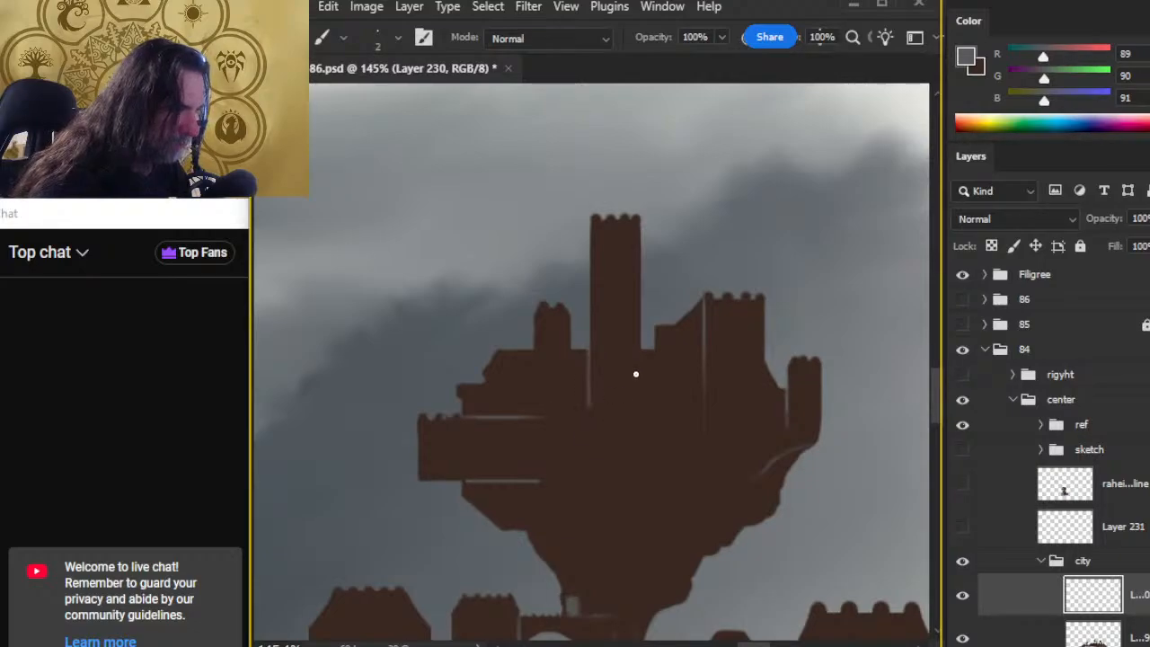
pyautogui.moveTo(592, 338); pyautogui.dragTo(592, 403)
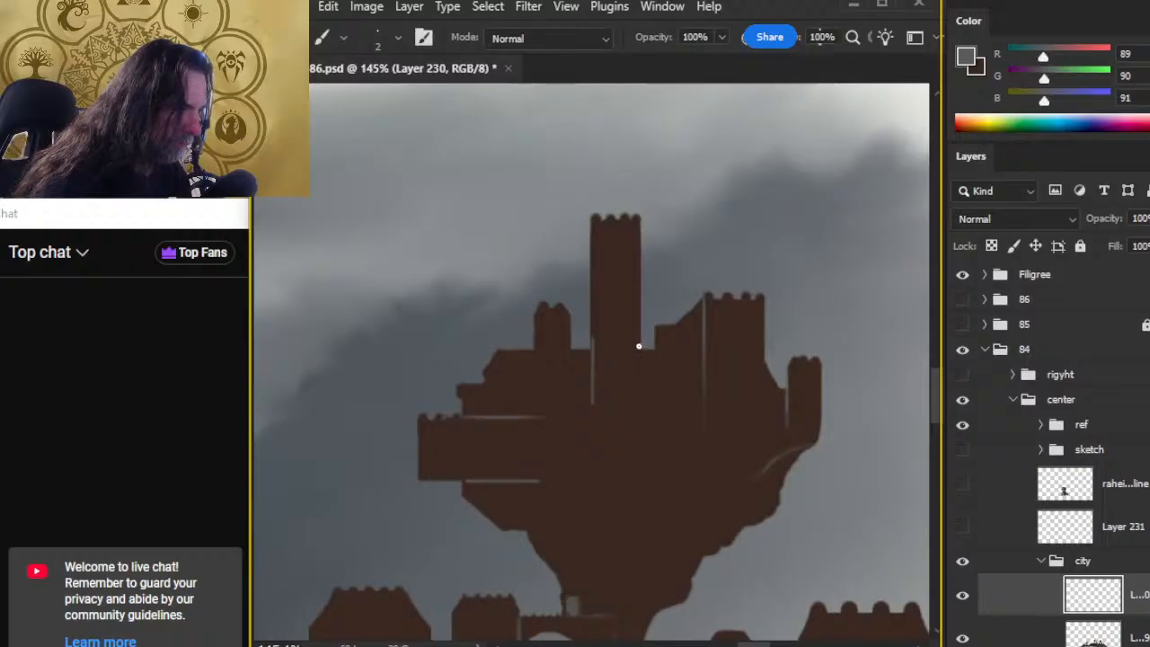
# Step: Lasso the tower's two grey edge lines one at a time, nudge each into line with the tower's sides, and deselect
pyautogui.press('l')
pyautogui.moveTo(618, 332)
pyautogui.mouseDown()
pyautogui.moveTo(596, 423)
pyautogui.moveTo(629, 373)
pyautogui.mouseUp()
pyautogui.press('v')
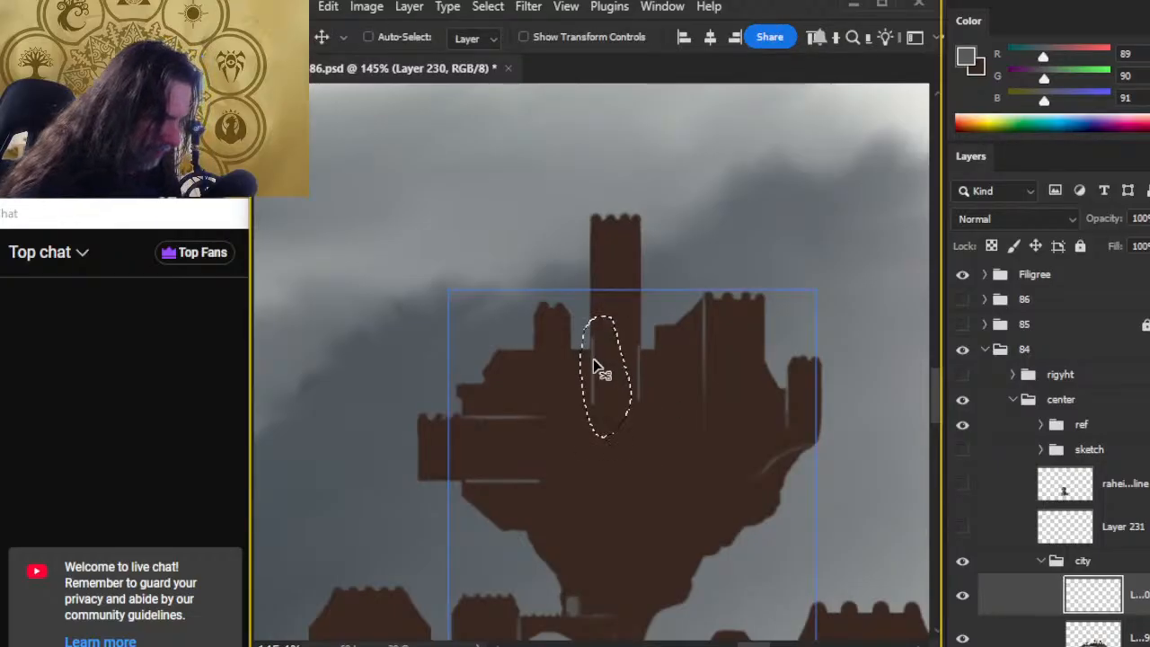
pyautogui.press('l')
pyautogui.hotkey('ctrl', 'd')
pyautogui.moveTo(634, 329)
pyautogui.mouseDown()
pyautogui.moveTo(665, 388)
pyautogui.moveTo(616, 318)
pyautogui.mouseUp()
pyautogui.press('v')
pyautogui.press('Right')
pyautogui.press('l')
pyautogui.hotkey('ctrl', 'd')
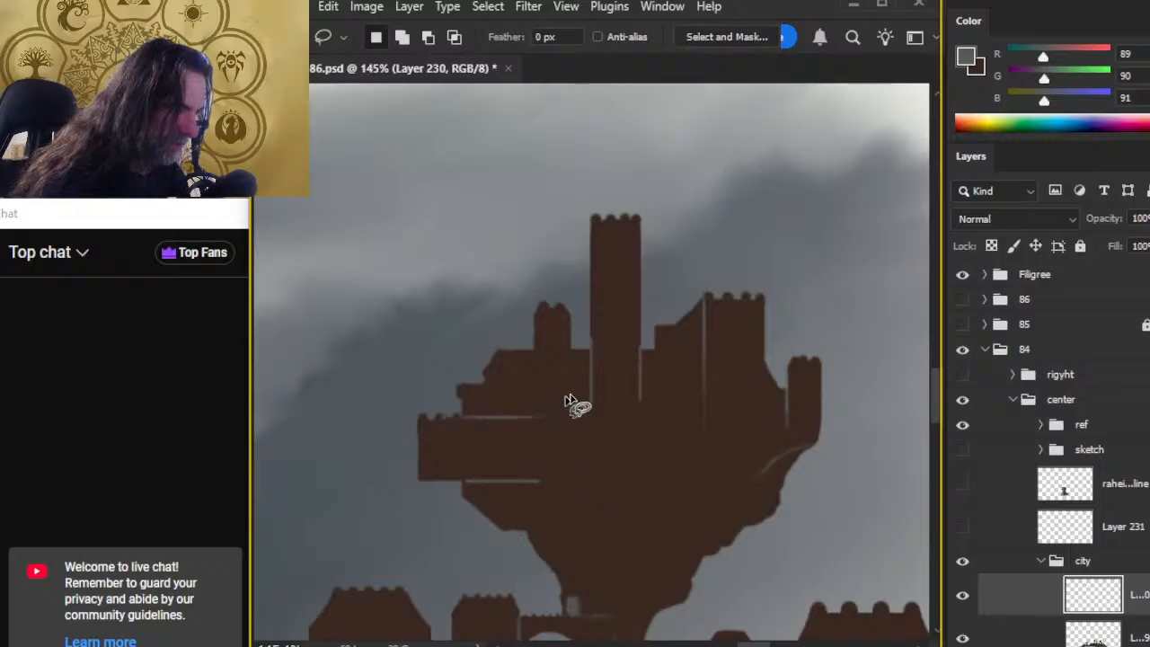
# Step: Smudge the tower's edge lines on Layer 230 at size 5 and 60% strength to blend them into the silhouette
pyautogui.press('r')
pyautogui.moveTo(640, 280); pyautogui.dragTo(640, 401)
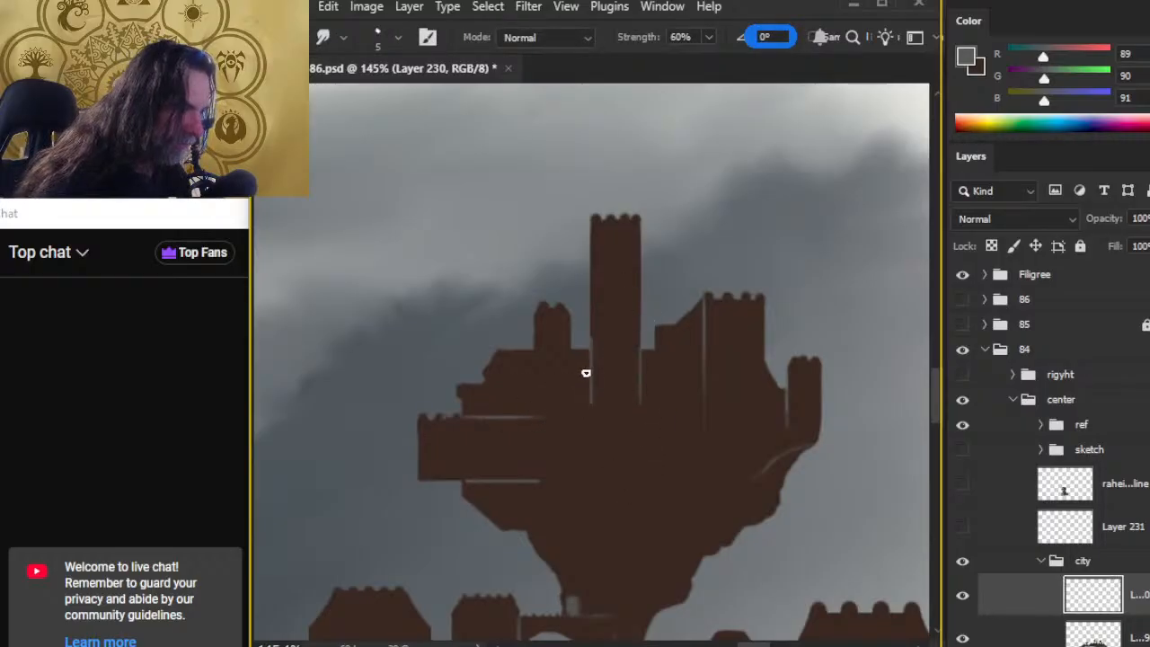
pyautogui.press('b')
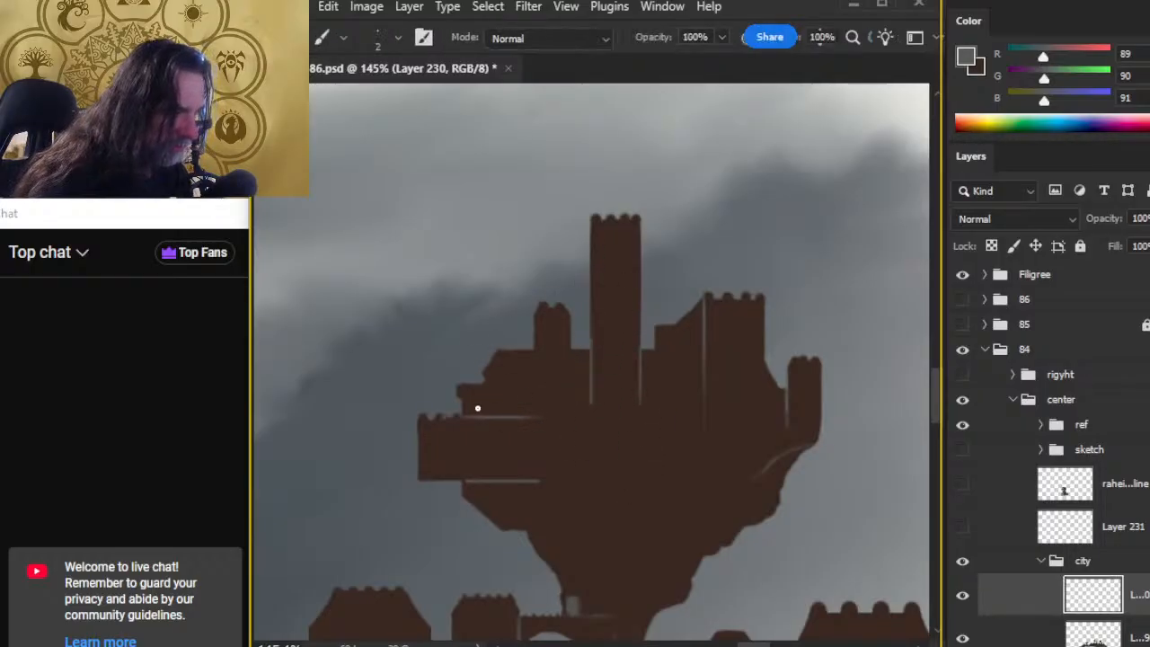
pyautogui.press('r')
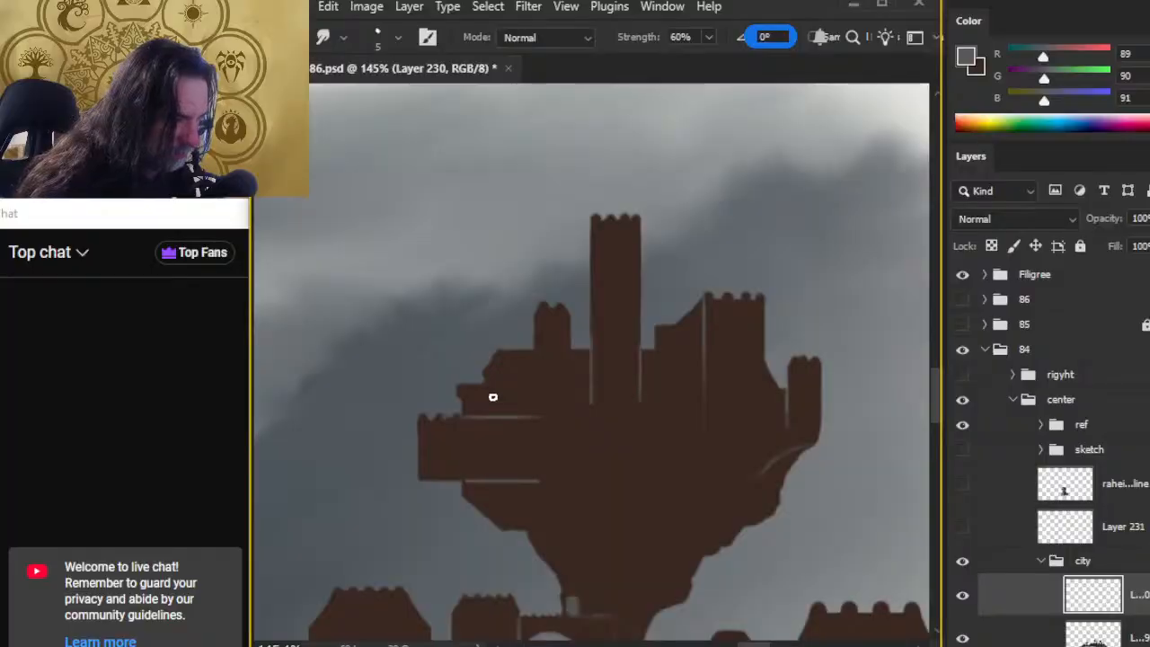
# Step: On Layer 230, draw a horizontal grey ledge line across the floating island's upper-left terrace and notch it into battlements at brush size 2
pyautogui.press('b')
pyautogui.press('r')
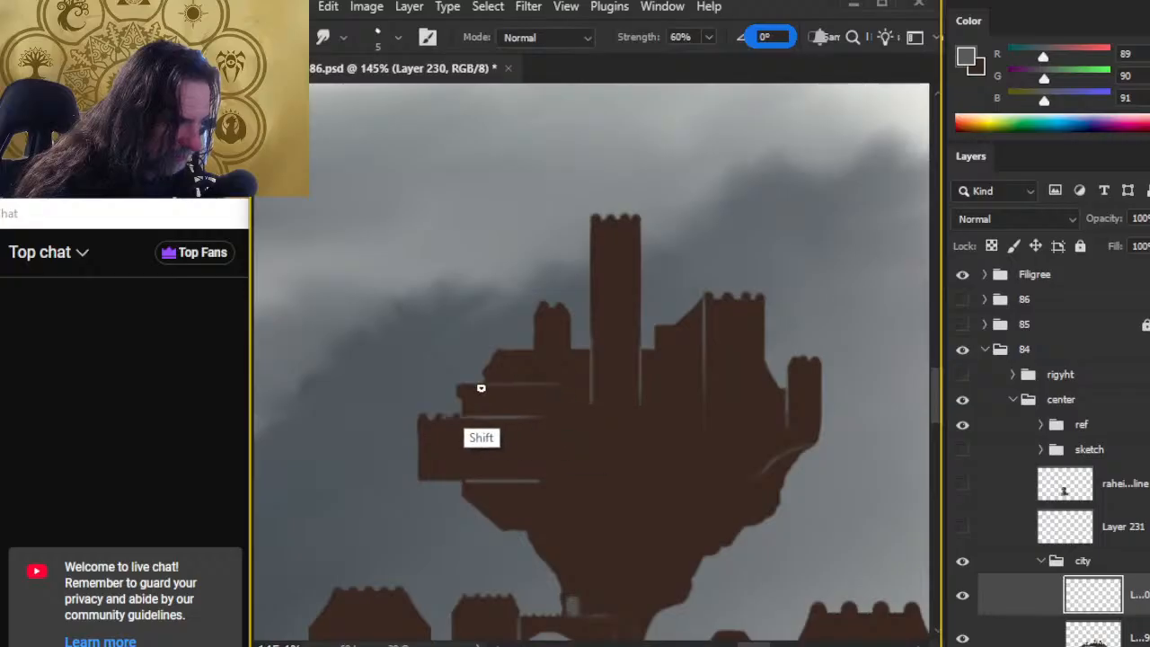
pyautogui.press('e')
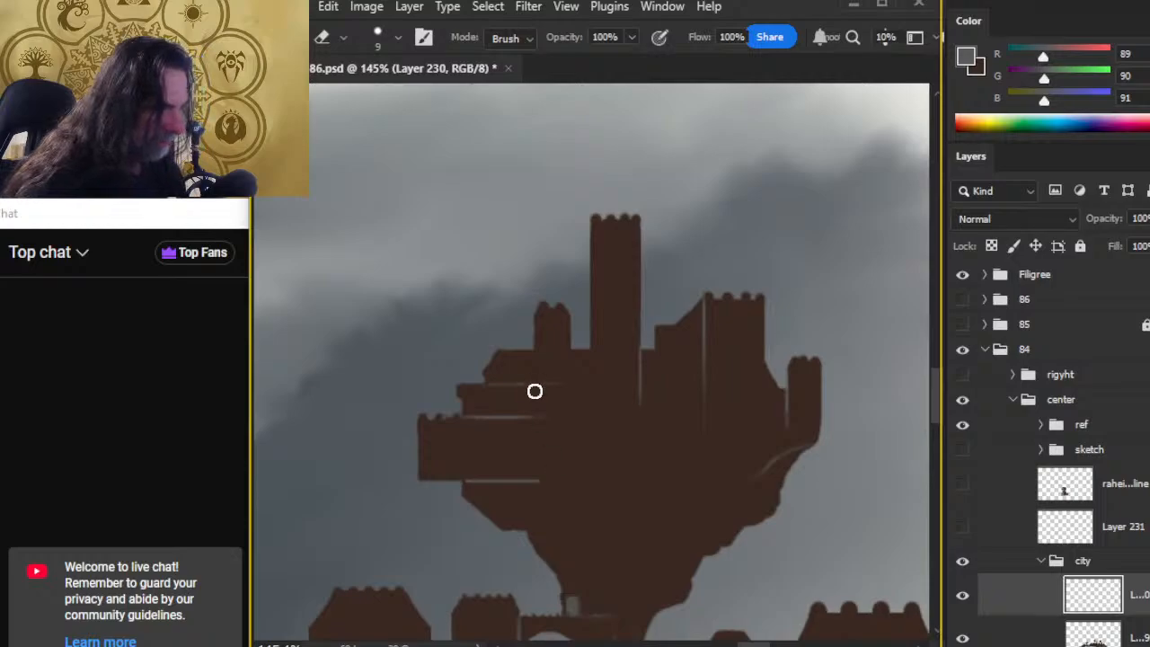
pyautogui.press('b')
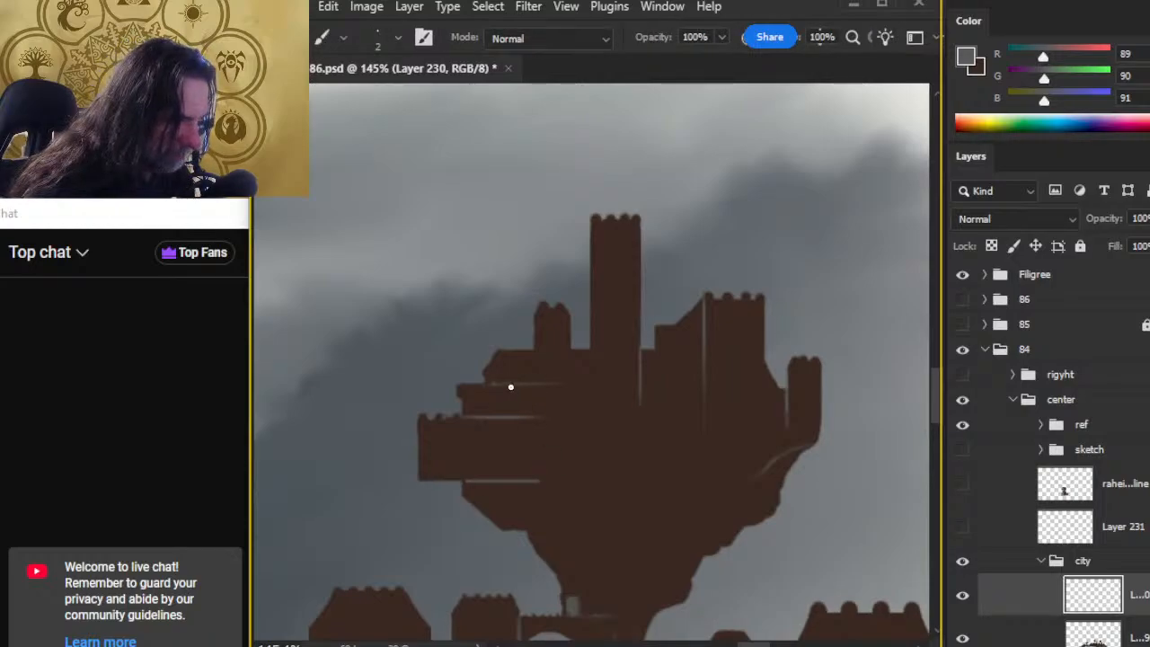
pyautogui.keyDown('alt'); pyautogui.click(486, 388); pyautogui.keyUp('alt')
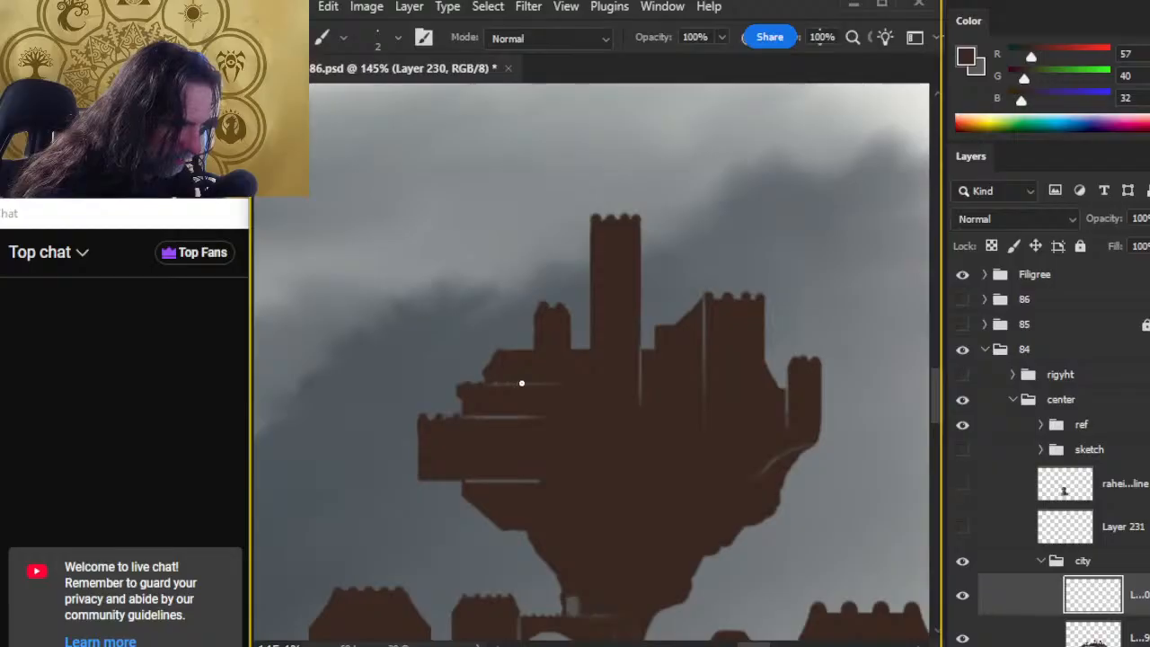
pyautogui.keyDown('alt'); pyautogui.click(520, 385); pyautogui.keyUp('alt')
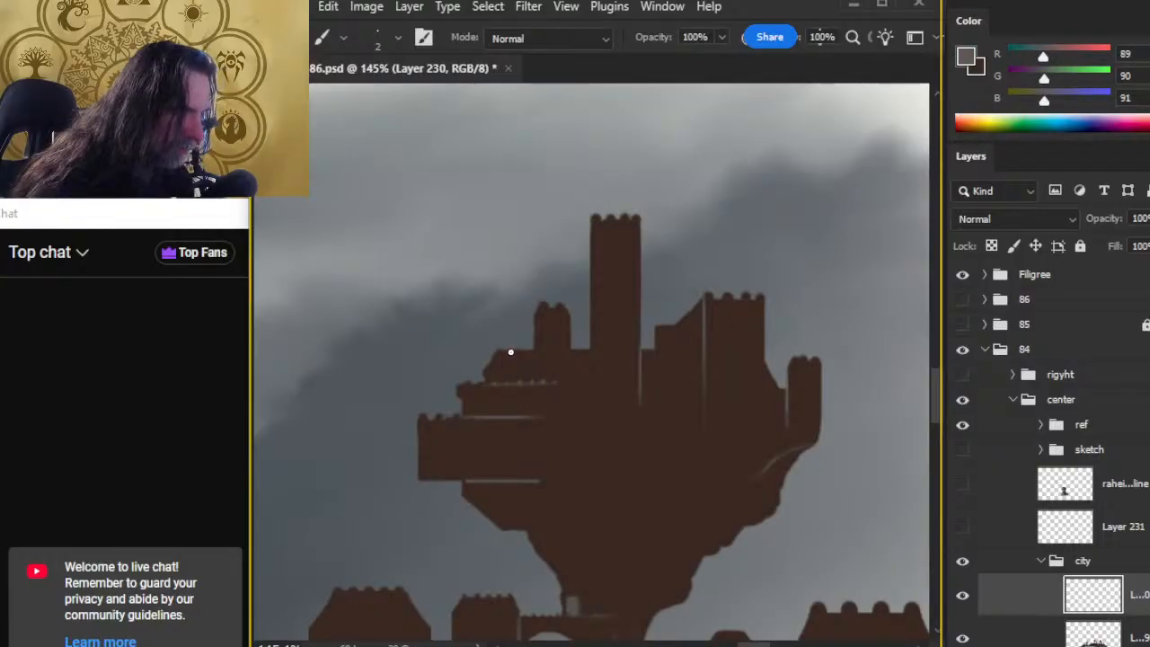
# Step: Add dark brown battlements along the upper terrace's roofline at size 3, notch the ledge lines below, and smudge the lowest line
pyautogui.keyDown('alt'); pyautogui.click(510, 348); pyautogui.keyUp('alt')
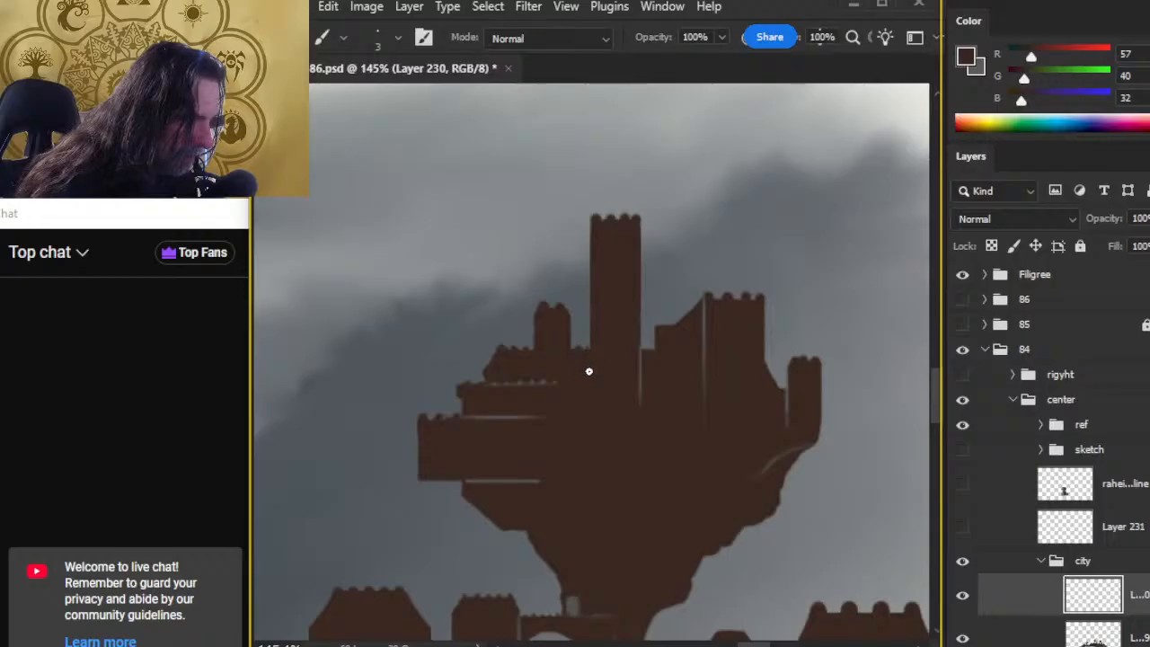
pyautogui.press('e')
pyautogui.press('b')
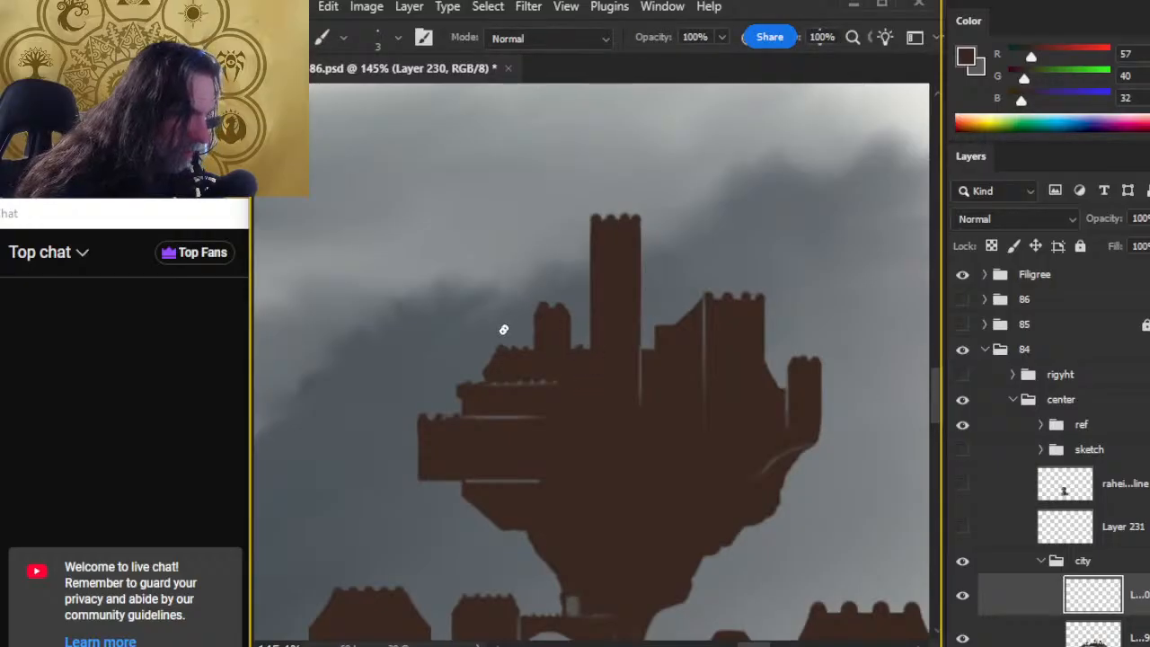
pyautogui.press('e')
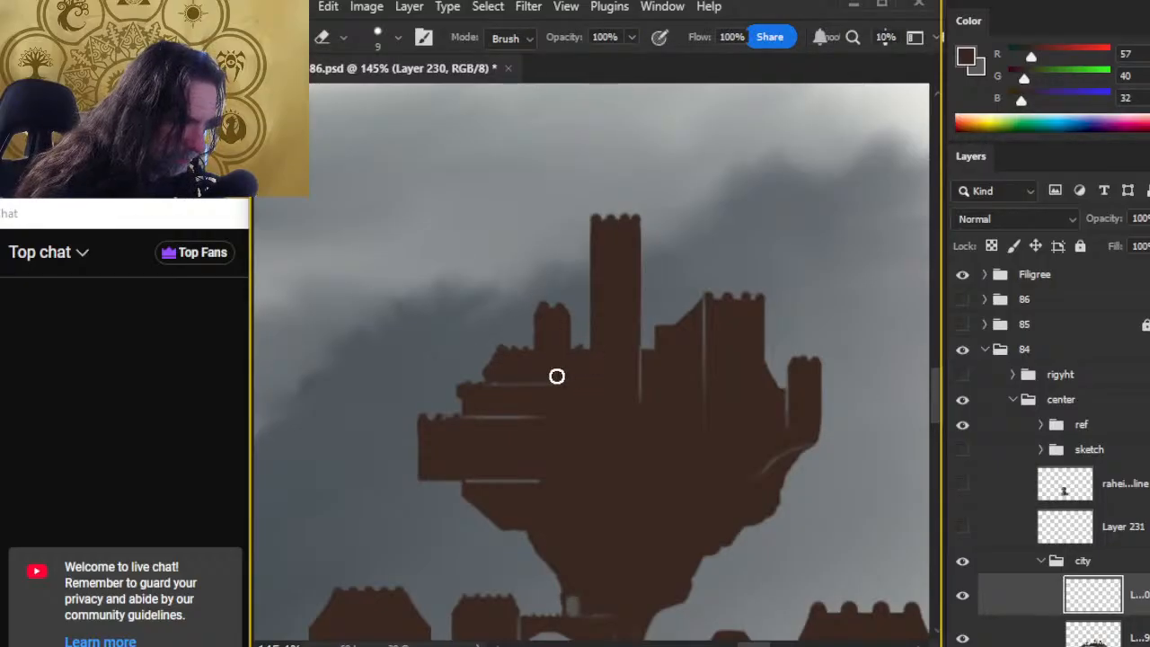
pyautogui.press('b')
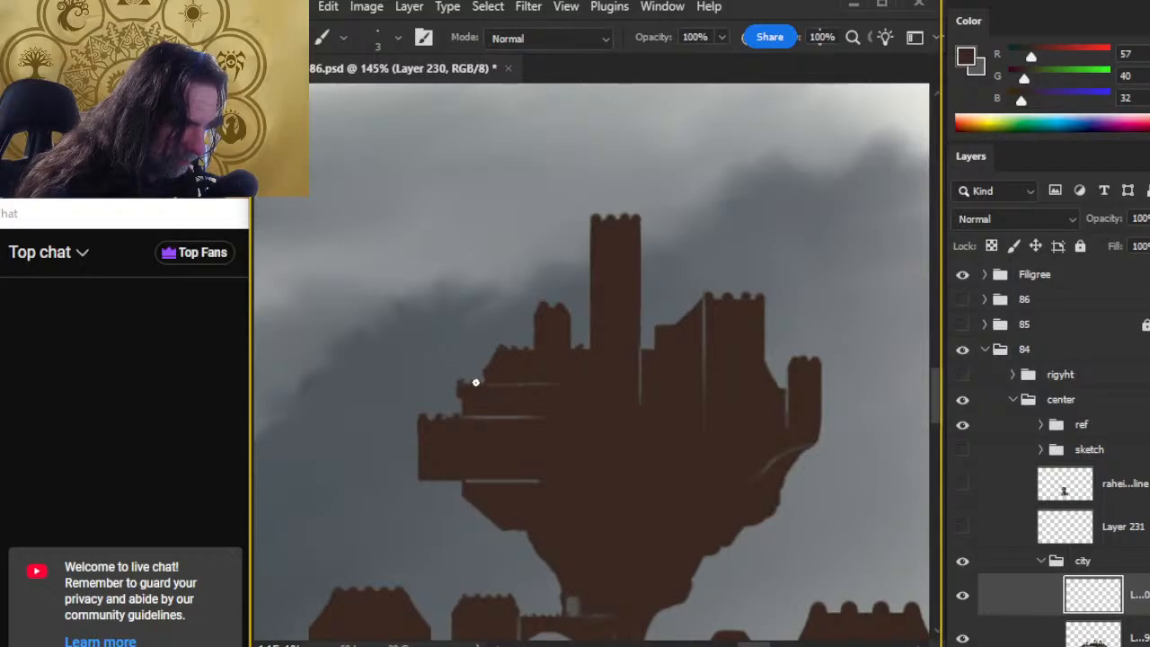
pyautogui.keyDown('alt'); pyautogui.click(498, 383); pyautogui.keyUp('alt')
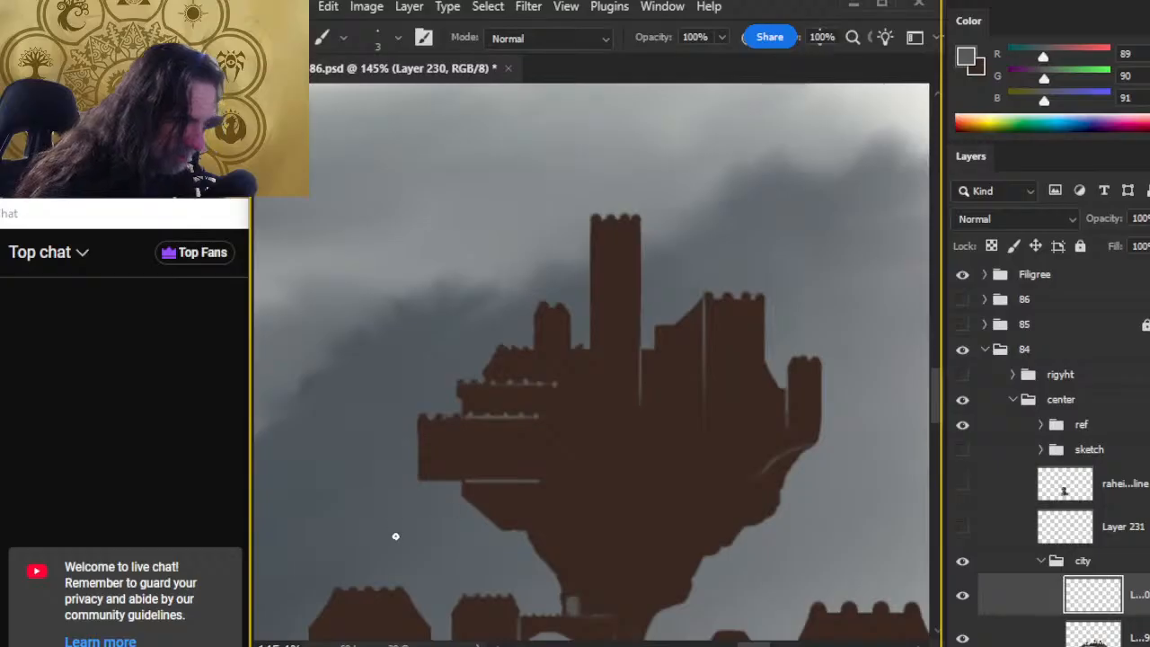
pyautogui.press('r')
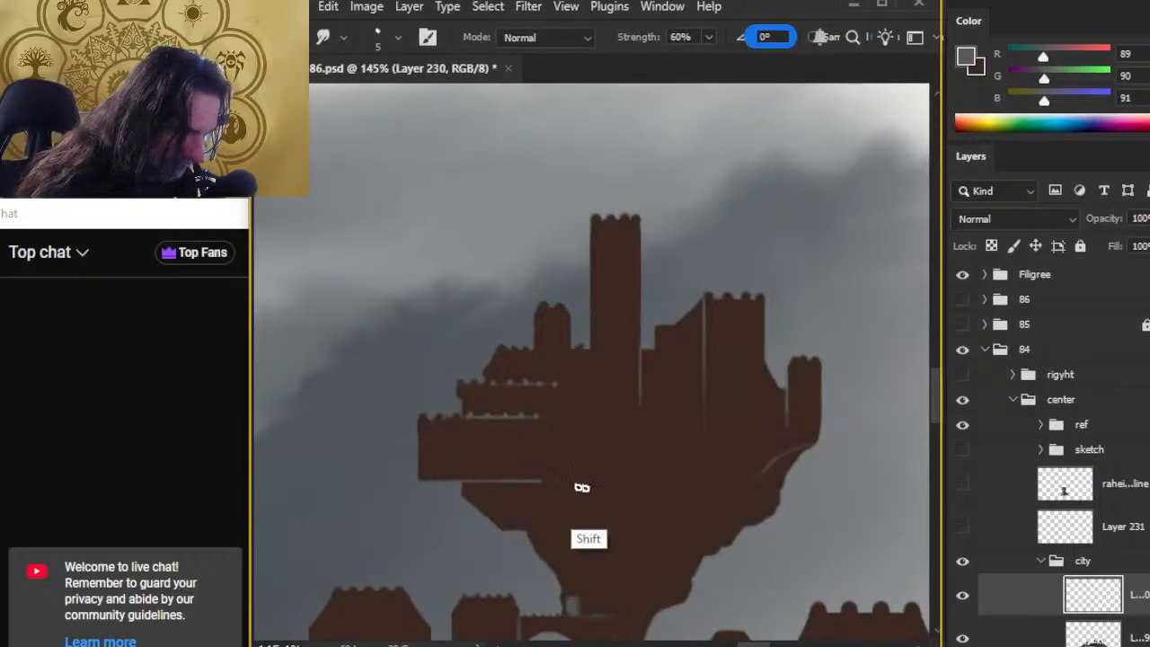
# Step: Paint grey rock folds beneath the island's right turret at size 3, then smudge them at 60% strength and clean them with the eraser
pyautogui.moveTo(688, 510); pyautogui.dragTo(580, 472)
pyautogui.press('b')
pyautogui.moveTo(687, 428)
pyautogui.mouseDown()
pyautogui.moveTo(664, 460)
pyautogui.moveTo(694, 420)
pyautogui.moveTo(654, 478)
pyautogui.moveTo(667, 449)
pyautogui.moveTo(646, 466)
pyautogui.moveTo(681, 432)
pyautogui.mouseUp()
pyautogui.press('r')
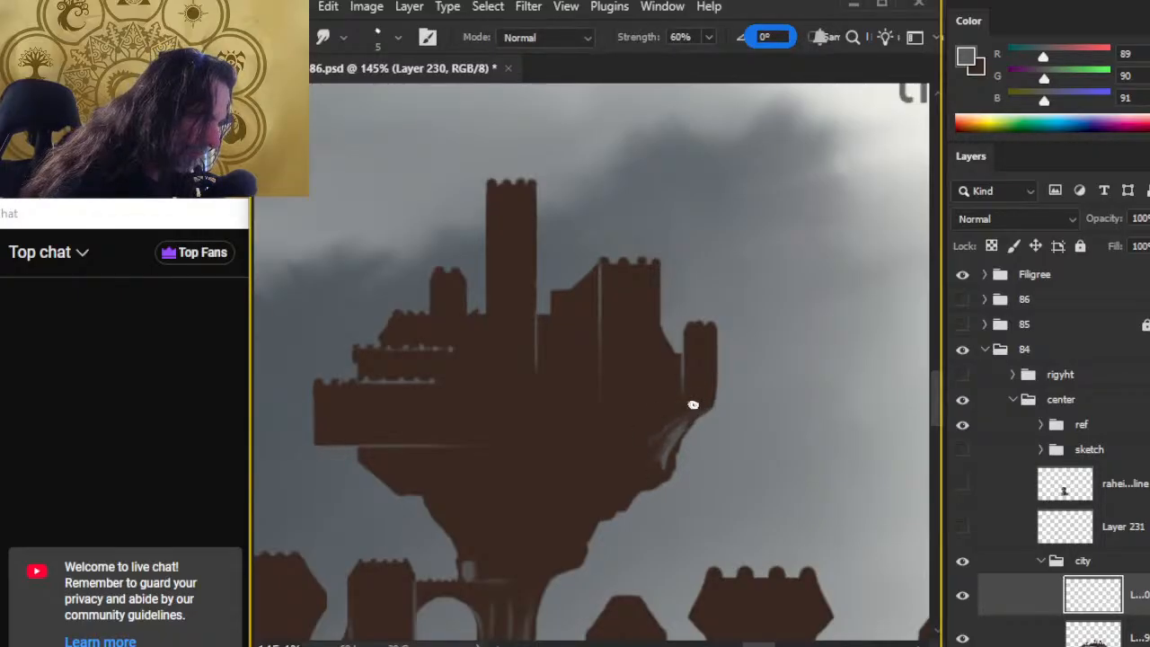
pyautogui.press('b')
pyautogui.moveTo(706, 410); pyautogui.dragTo(644, 459)
pyautogui.press('r')
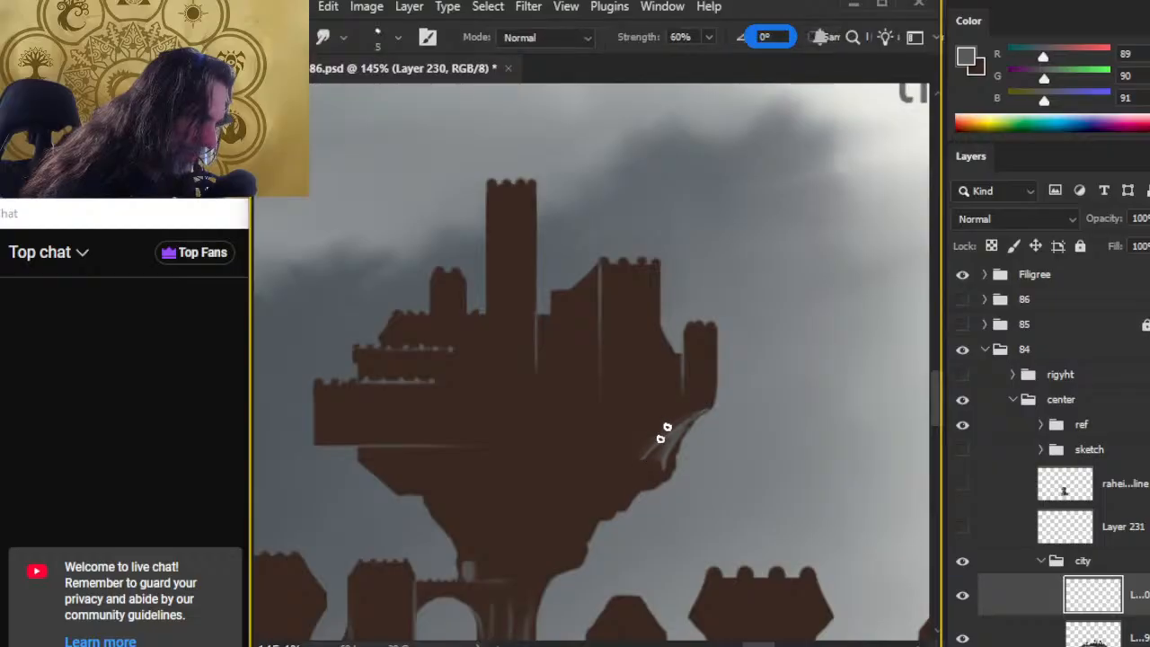
pyautogui.press('e')
pyautogui.moveTo(680, 410); pyautogui.dragTo(653, 440)
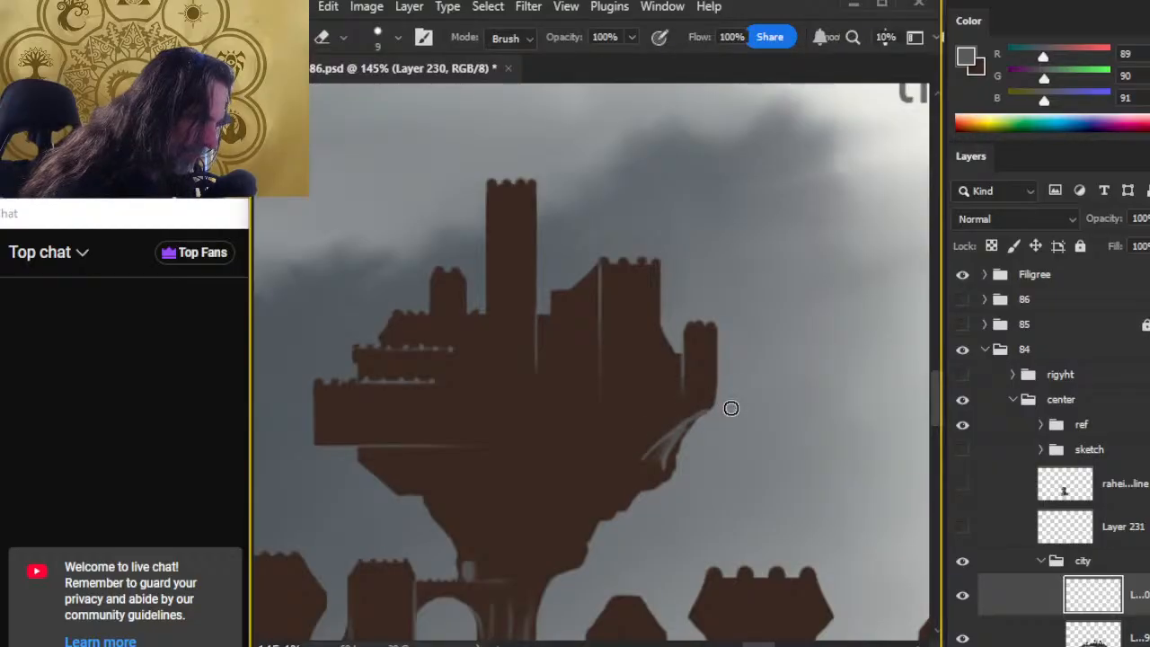
# Step: Add more grey fold strokes fanning inward from the right turret's base and smudge them into the rock
pyautogui.press('b')
pyautogui.moveTo(713, 405); pyautogui.dragTo(665, 427)
pyautogui.press('r')
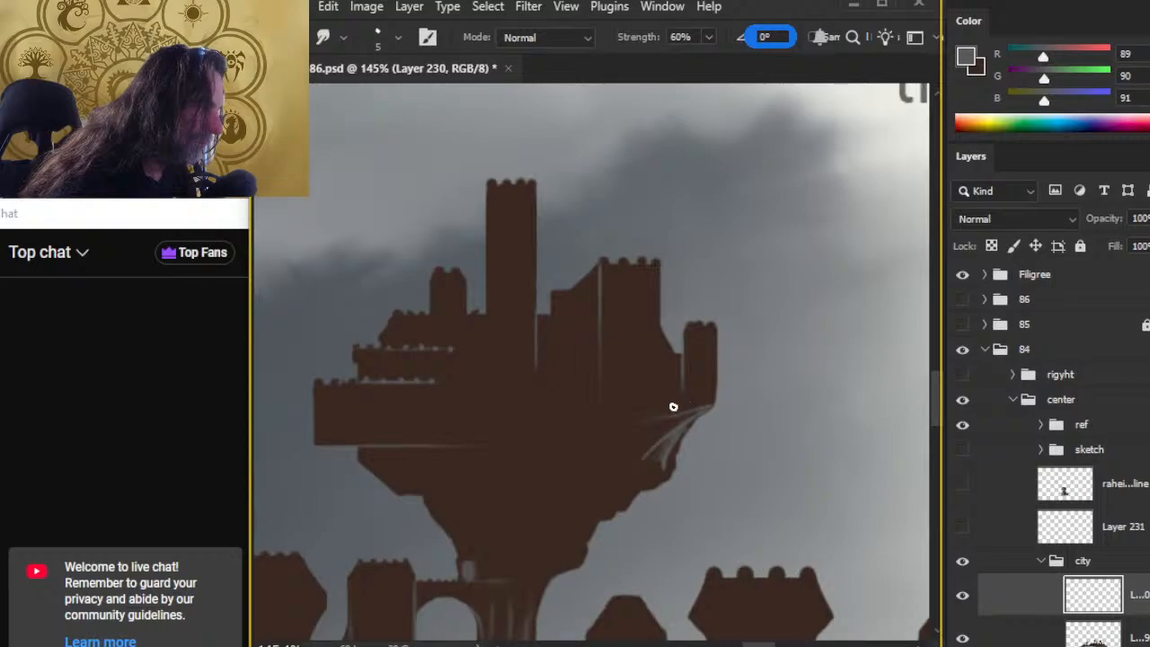
pyautogui.press('e')
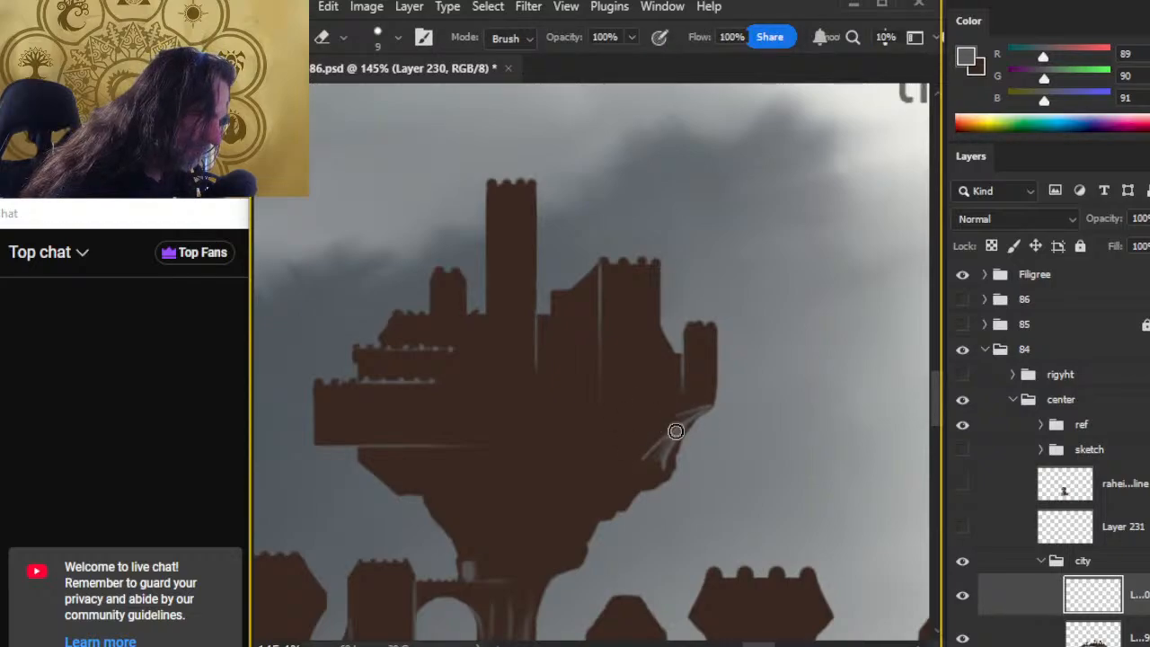
pyautogui.press('b')
pyautogui.moveTo(656, 434); pyautogui.dragTo(638, 446)
pyautogui.press('r')
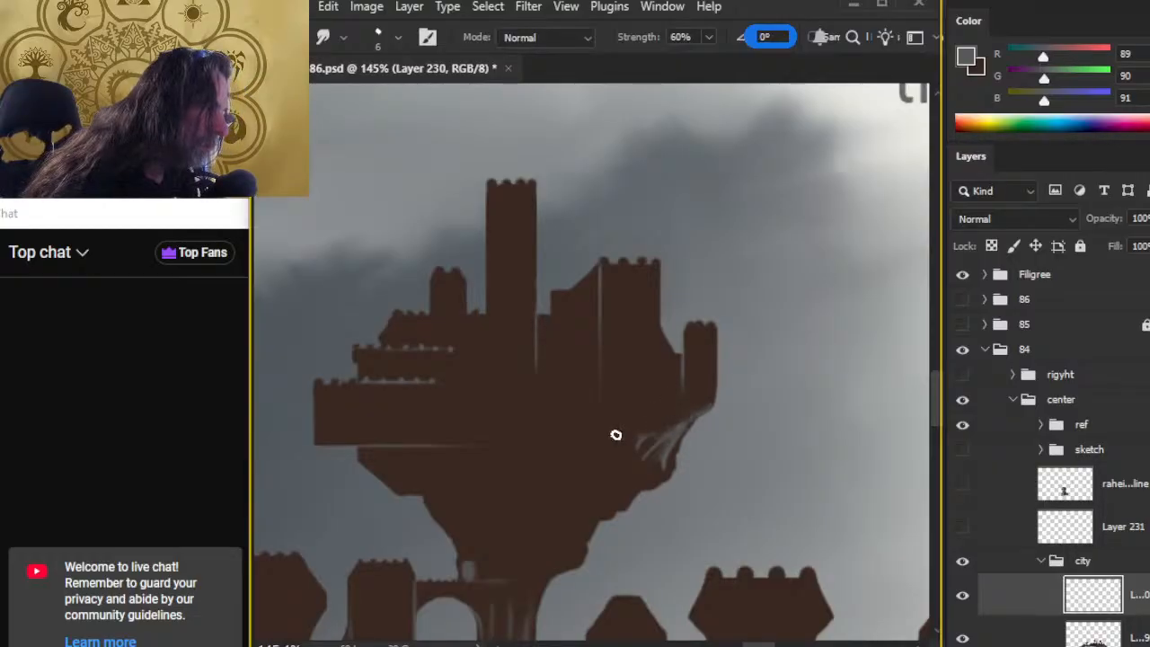
# Step: Draw a wavy grey rock contour from the right-hand folds toward the island's centre
pyautogui.press('b')
pyautogui.press('e')
pyautogui.press('r')
pyautogui.moveTo(642, 428)
pyautogui.mouseDown()
pyautogui.moveTo(644, 441)
pyautogui.moveTo(663, 435)
pyautogui.moveTo(555, 459)
pyautogui.mouseUp()
pyautogui.press('b')
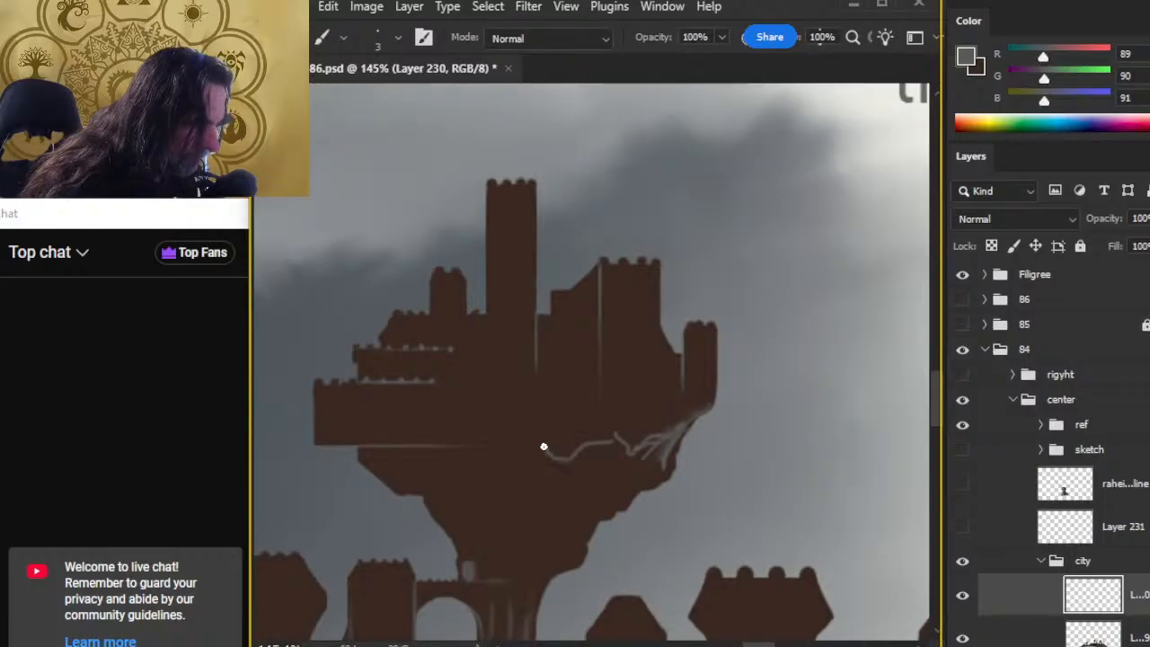
# Step: Smudge the right-hand rock folds at size 6 and 60% strength, and extend the grey shading onto the rock bulge below
pyautogui.press('r')
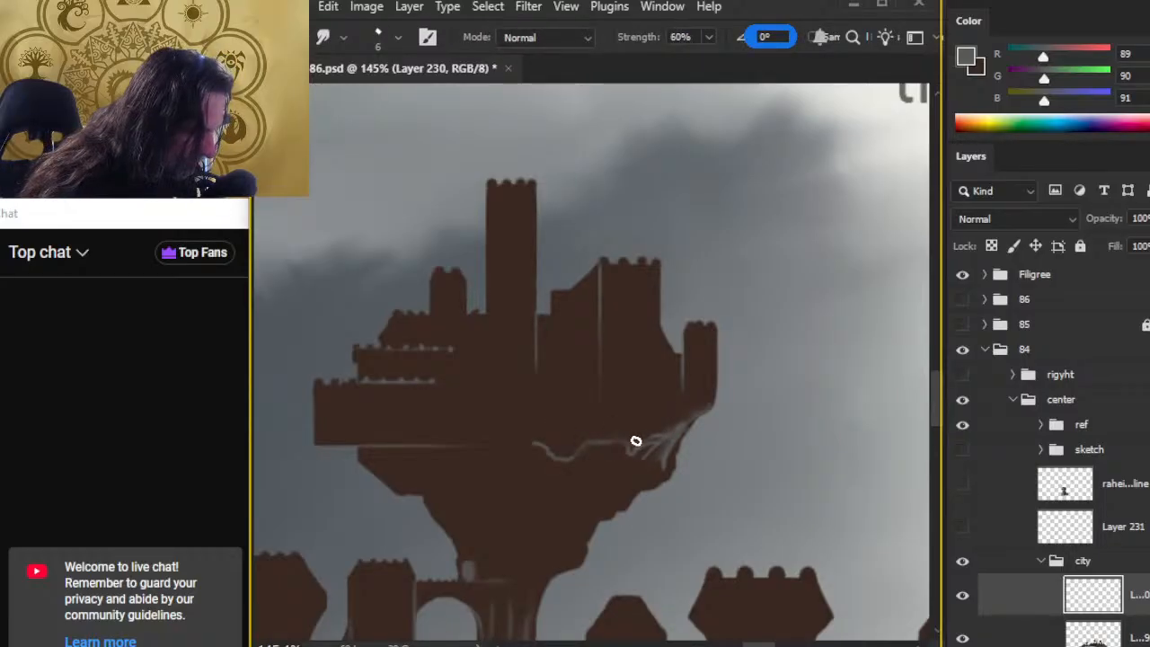
pyautogui.moveTo(677, 419)
pyautogui.mouseDown()
pyautogui.moveTo(639, 456)
pyautogui.moveTo(640, 481)
pyautogui.moveTo(665, 442)
pyautogui.mouseUp()
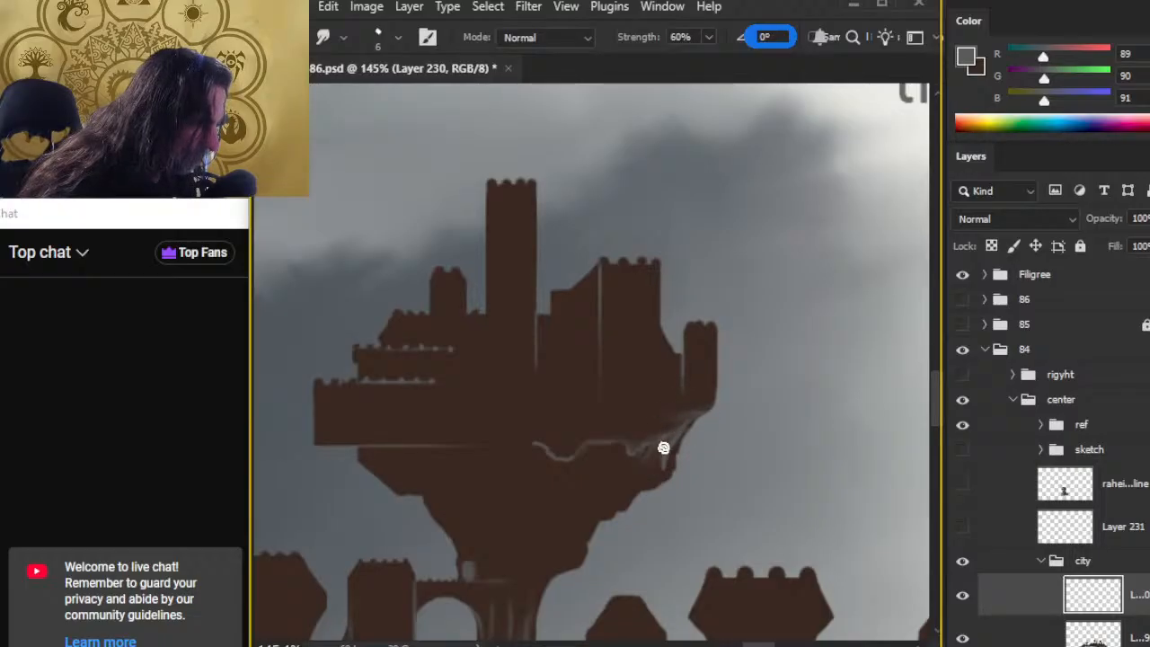
pyautogui.press('b')
pyautogui.press('r')
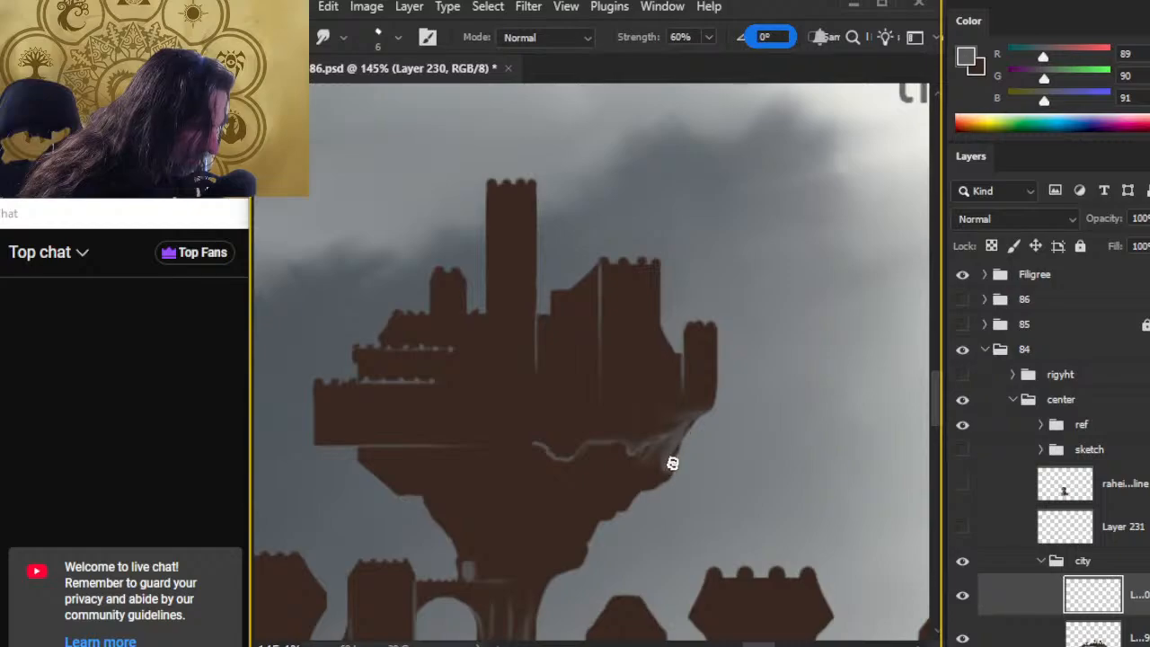
pyautogui.press('b')
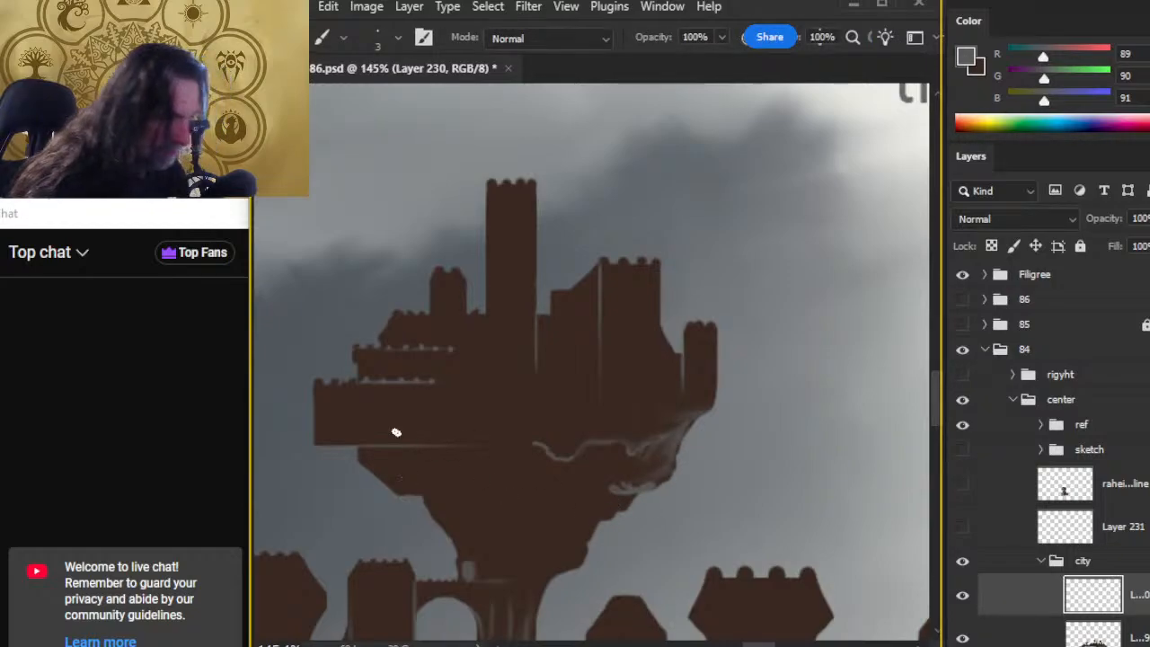
pyautogui.moveTo(585, 521); pyautogui.dragTo(565, 444)
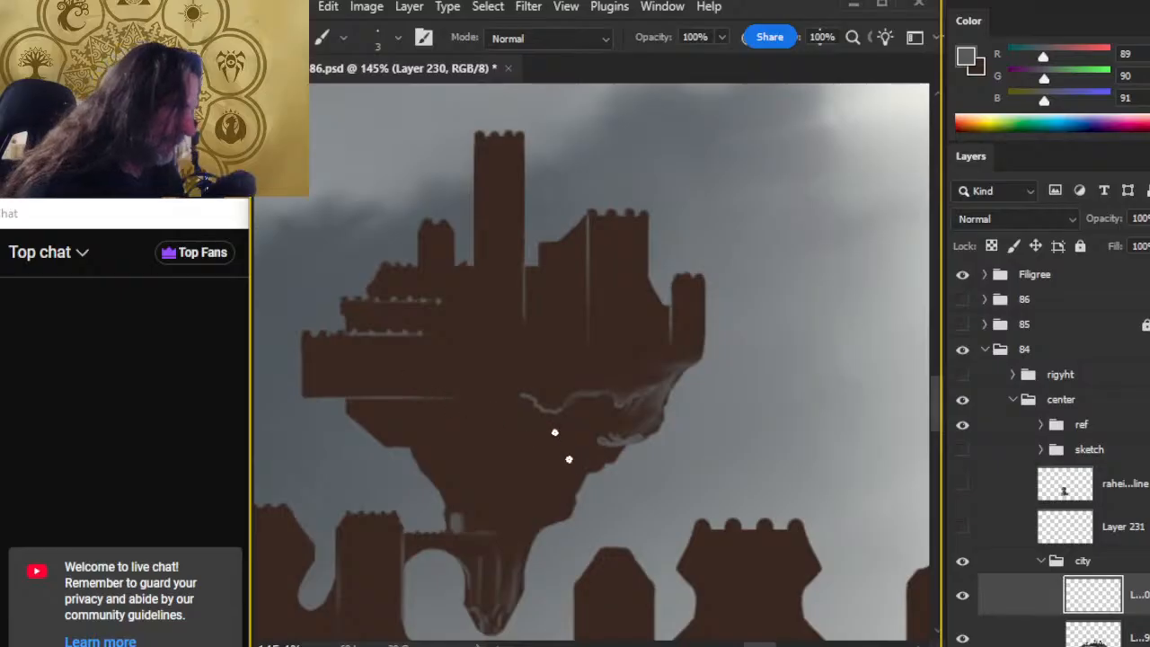
# Step: Erase the vertical grey lines beneath the tall tower and on the buildings to its right with a size 9 eraser
pyautogui.press('e')
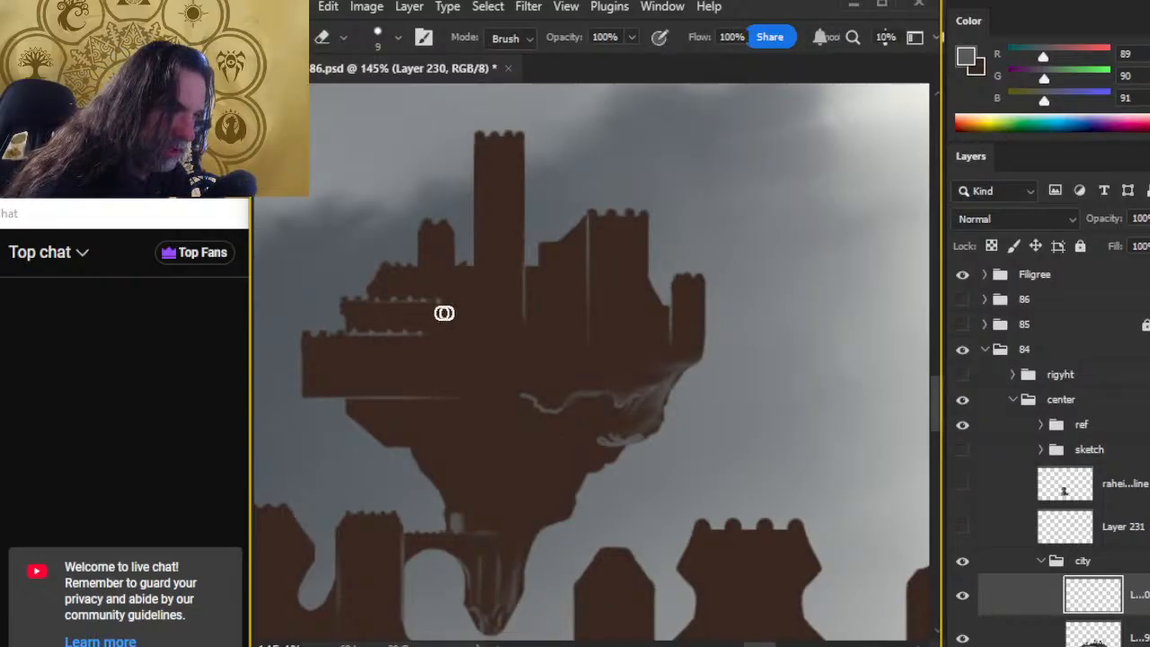
pyautogui.press('z')
pyautogui.moveTo(551, 455)
pyautogui.mouseDown()
pyautogui.moveTo(481, 460)
pyautogui.moveTo(501, 416)
pyautogui.mouseUp()
pyautogui.press('e')
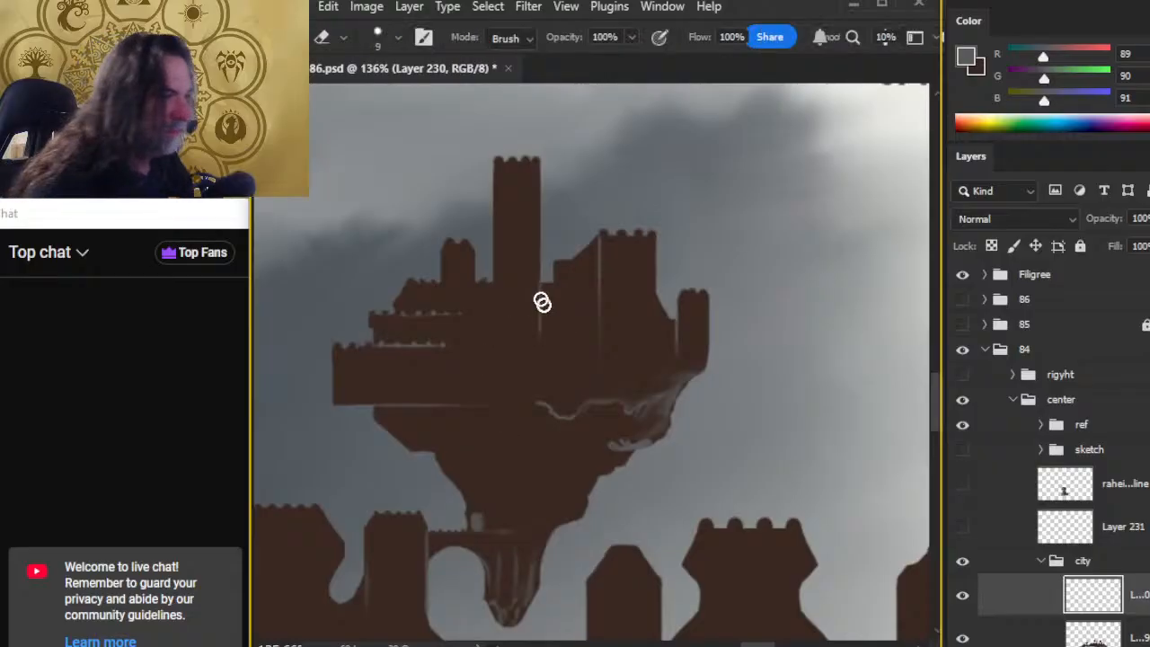
pyautogui.moveTo(596, 336); pyautogui.dragTo(598, 259)
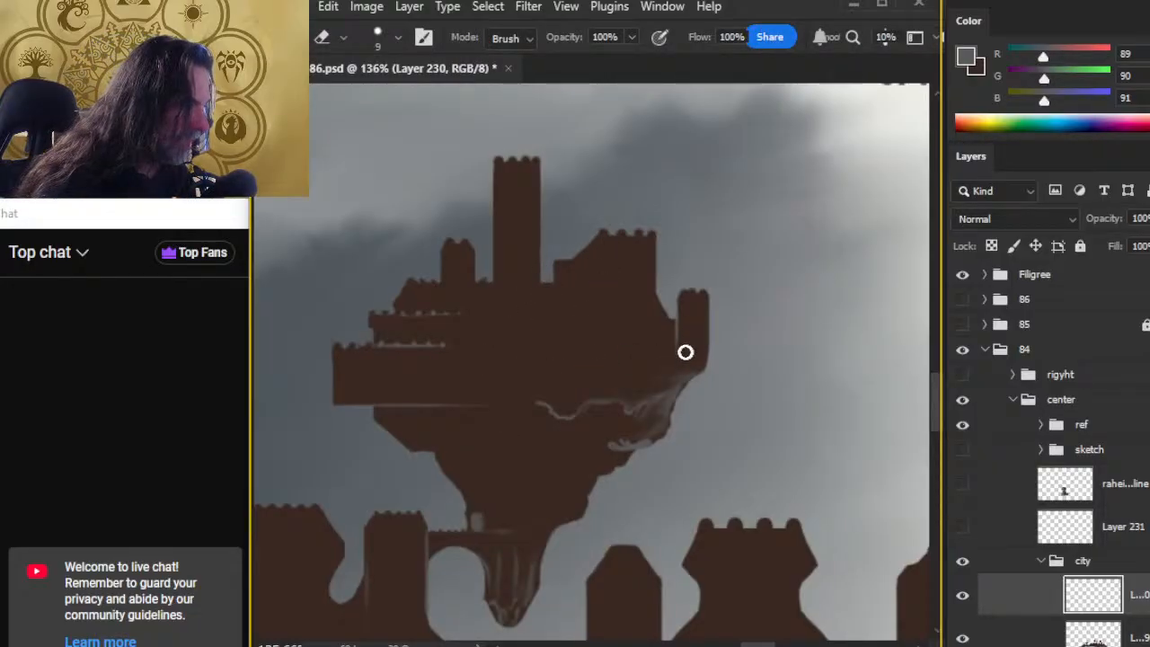
# Step: Paint grey rock edges along the island's lower-left underside at size 3 and smudge them at 60% strength
pyautogui.press('b')
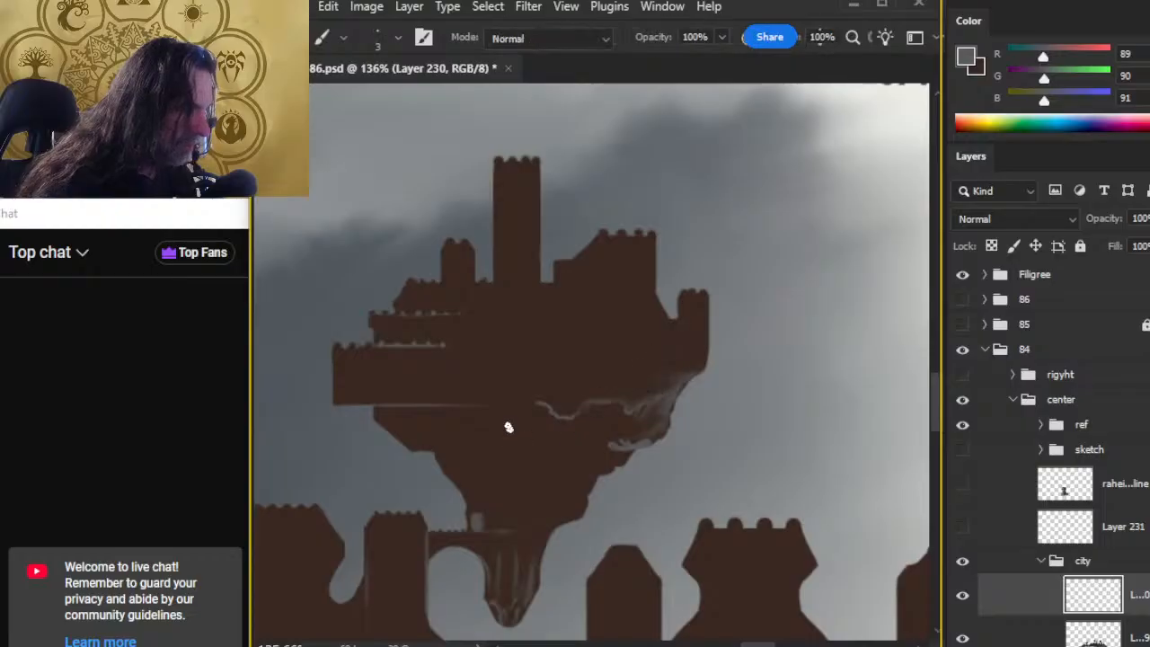
pyautogui.moveTo(421, 451); pyautogui.dragTo(478, 449)
pyautogui.press('e')
pyautogui.press('r')
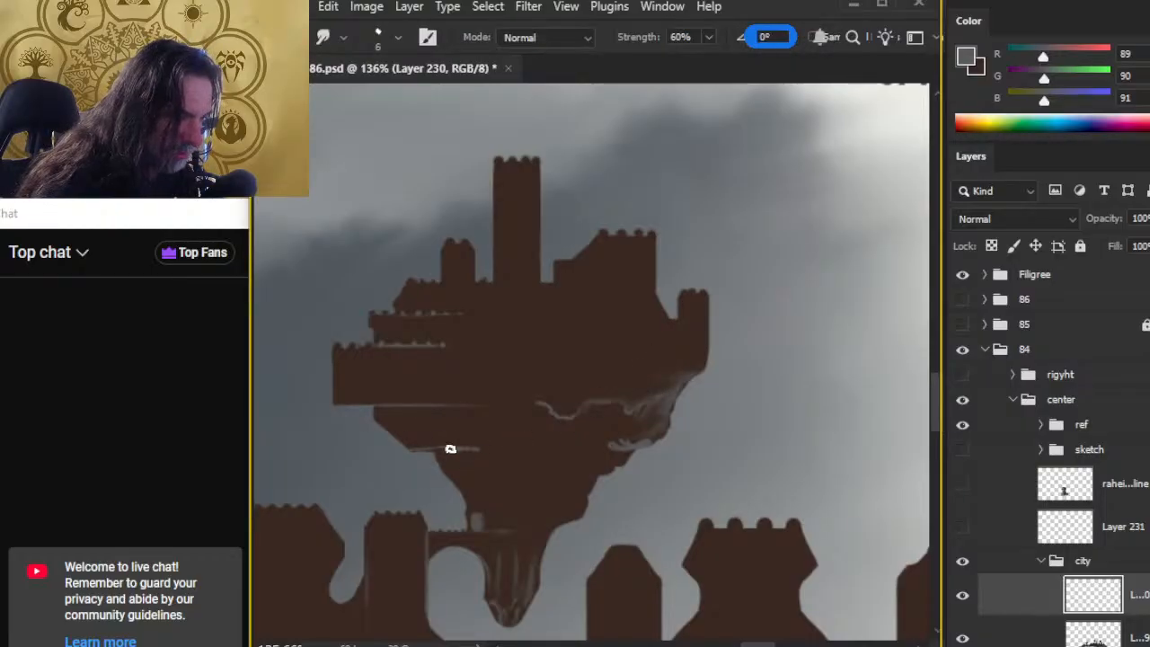
pyautogui.press('b')
pyautogui.moveTo(455, 456)
pyautogui.mouseDown()
pyautogui.moveTo(480, 487)
pyautogui.moveTo(465, 483)
pyautogui.moveTo(495, 490)
pyautogui.moveTo(450, 456)
pyautogui.moveTo(469, 485)
pyautogui.moveTo(483, 485)
pyautogui.moveTo(449, 460)
pyautogui.mouseUp()
pyautogui.press('r')
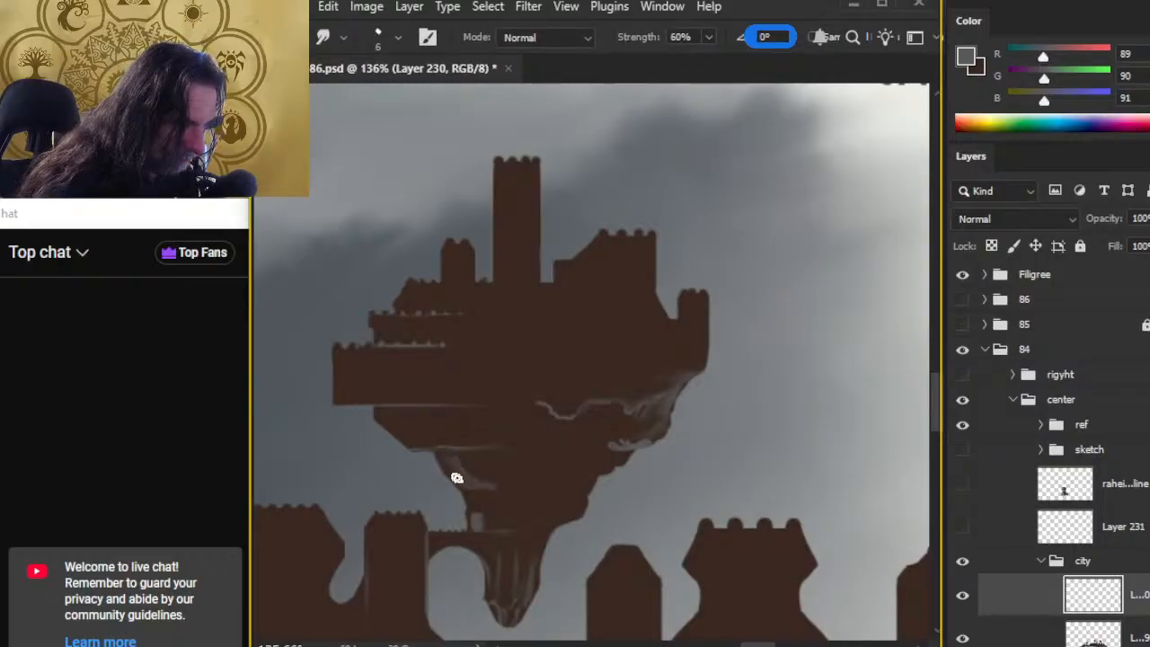
# Step: Paint grey rock highlights along the island's lower-right underside above the hanging tip
pyautogui.press('b')
pyautogui.moveTo(578, 494)
pyautogui.mouseDown()
pyautogui.moveTo(591, 480)
pyautogui.moveTo(576, 501)
pyautogui.mouseUp()
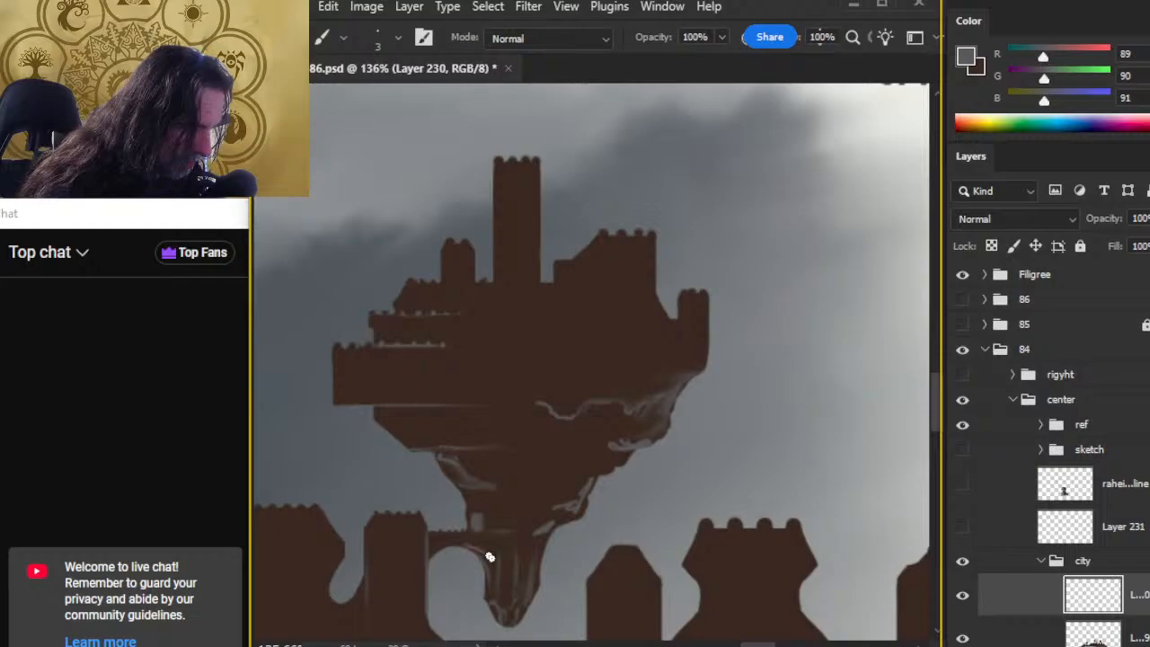
pyautogui.press('r')
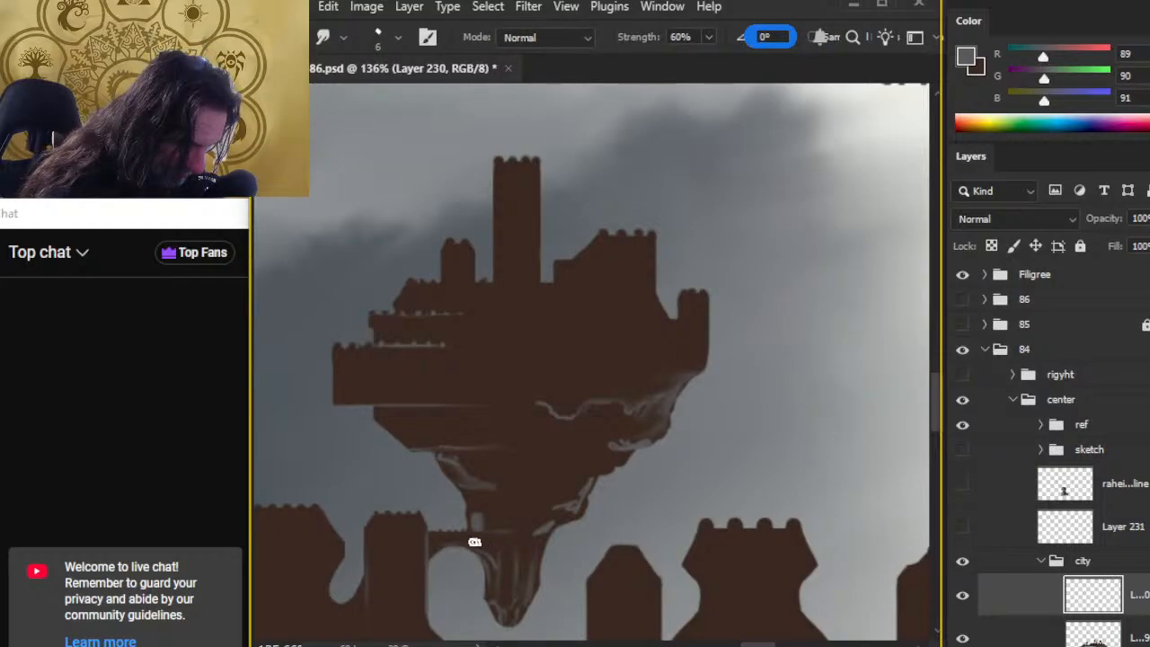
# Step: Paint a grey edge along the arch left of the hanging tip at size 3 and smudge it at 60% strength
pyautogui.press('b')
pyautogui.moveTo(487, 554); pyautogui.dragTo(440, 555)
pyautogui.press('r')
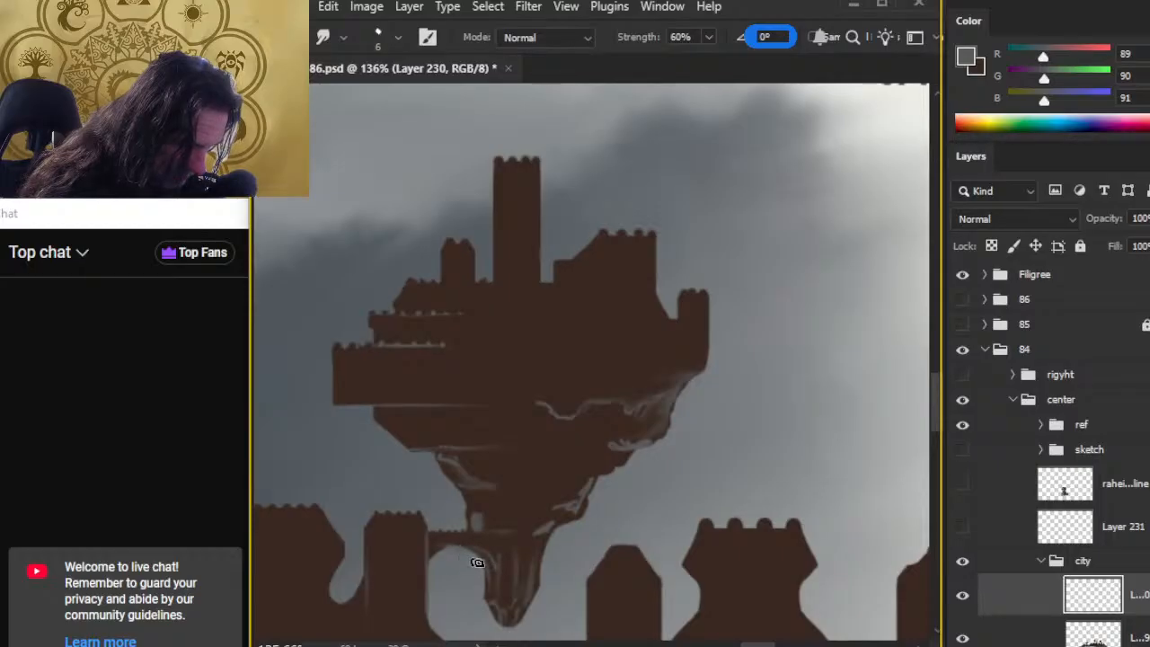
pyautogui.press('b')
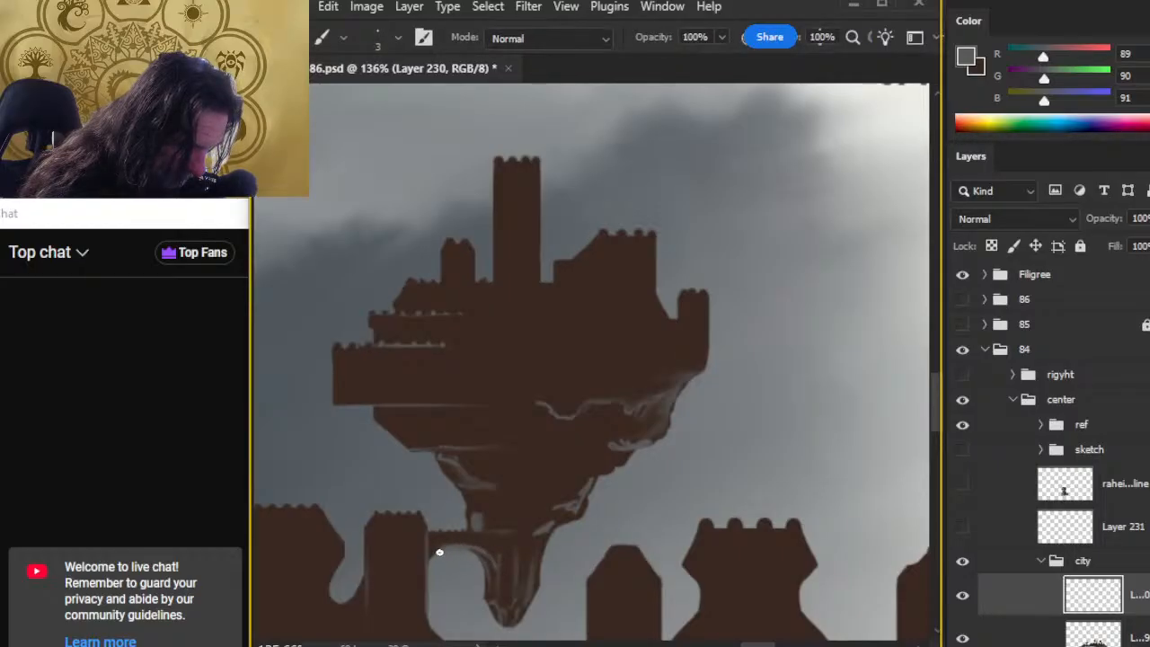
pyautogui.press('r')
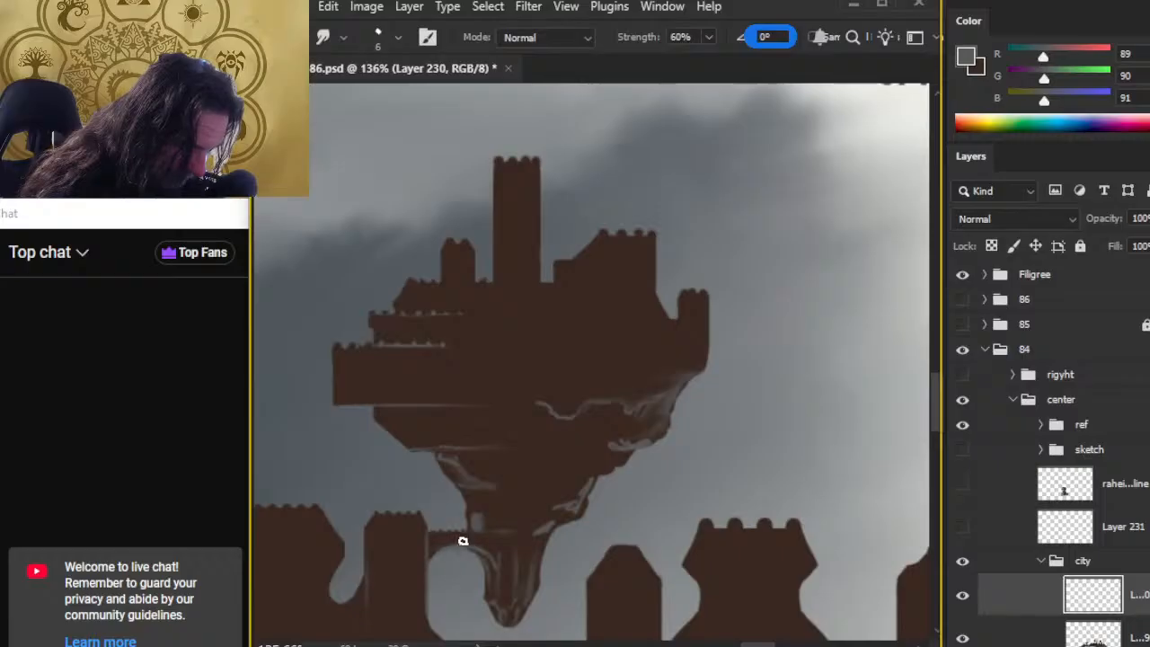
pyautogui.press('e')
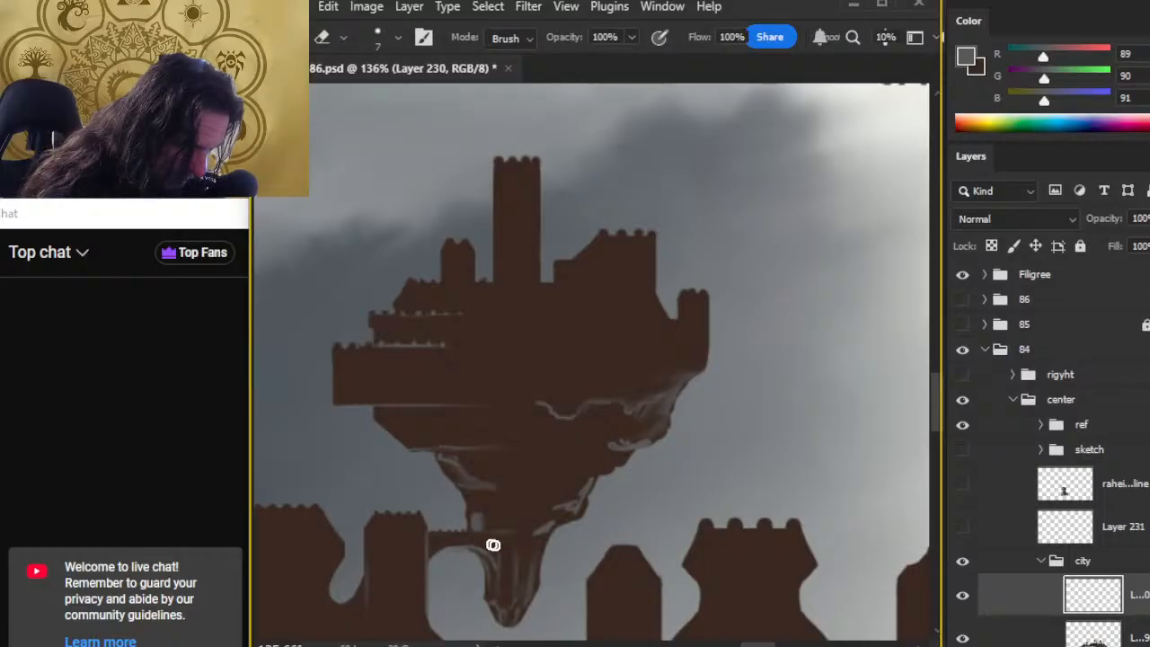
# Step: Add grey rock highlights to the upper part of the hanging tip and smudge them at size 6 and 60% strength
pyautogui.press('b')
pyautogui.press('r')
pyautogui.press('e')
pyautogui.press('b')
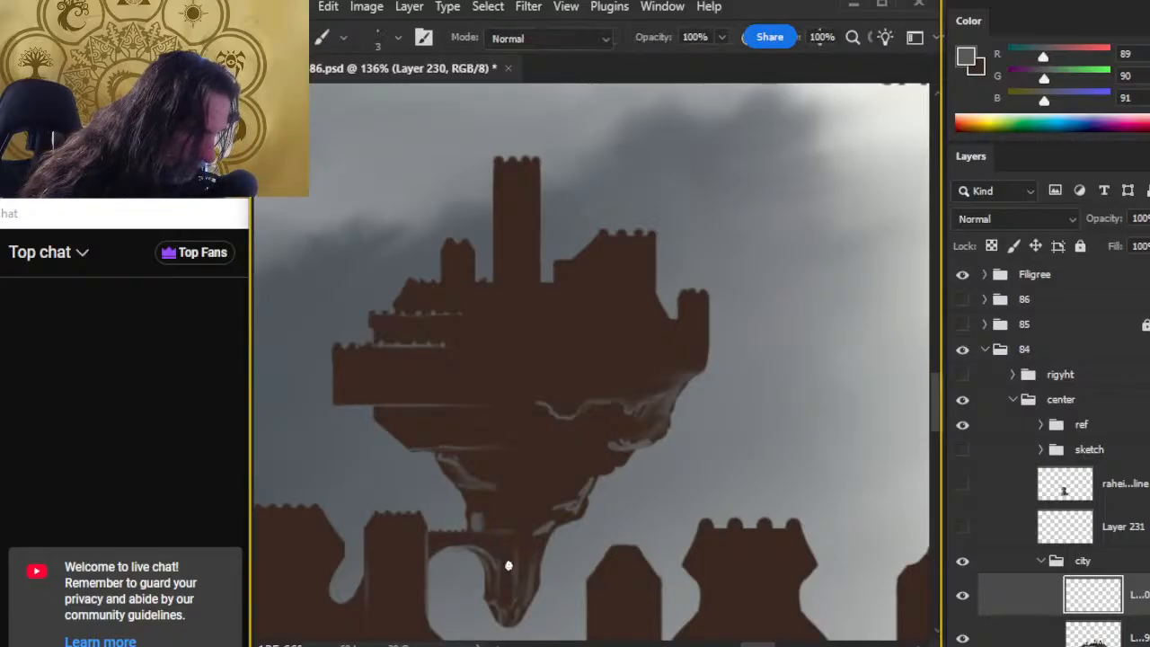
pyautogui.press('r')
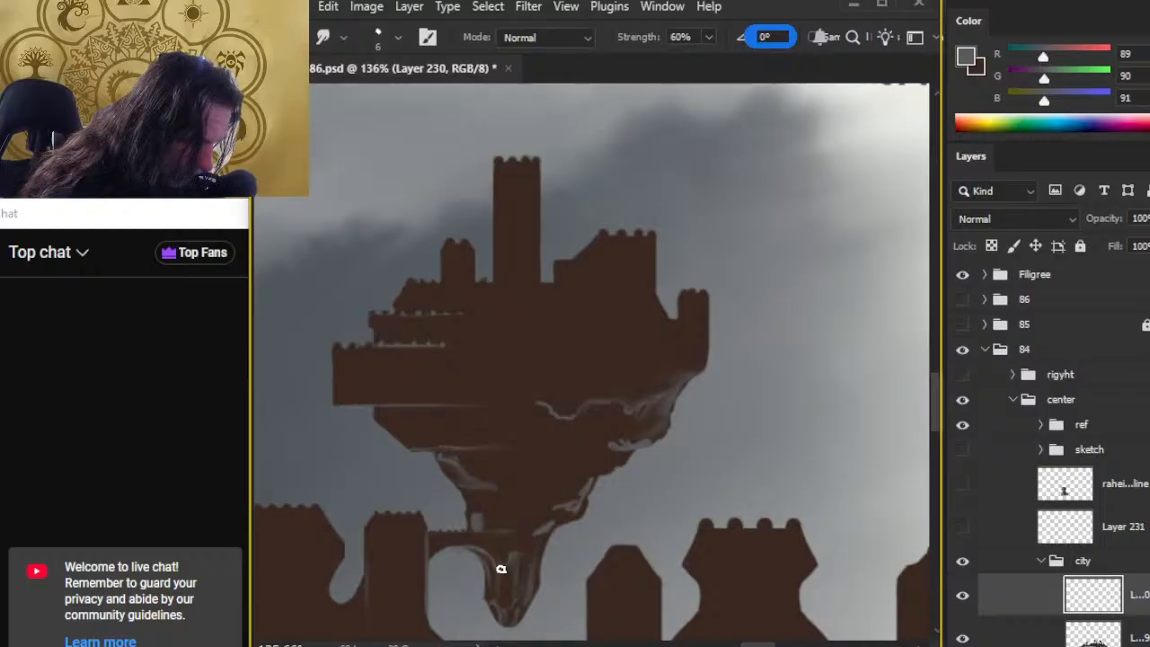
pyautogui.press('b')
pyautogui.press('r')
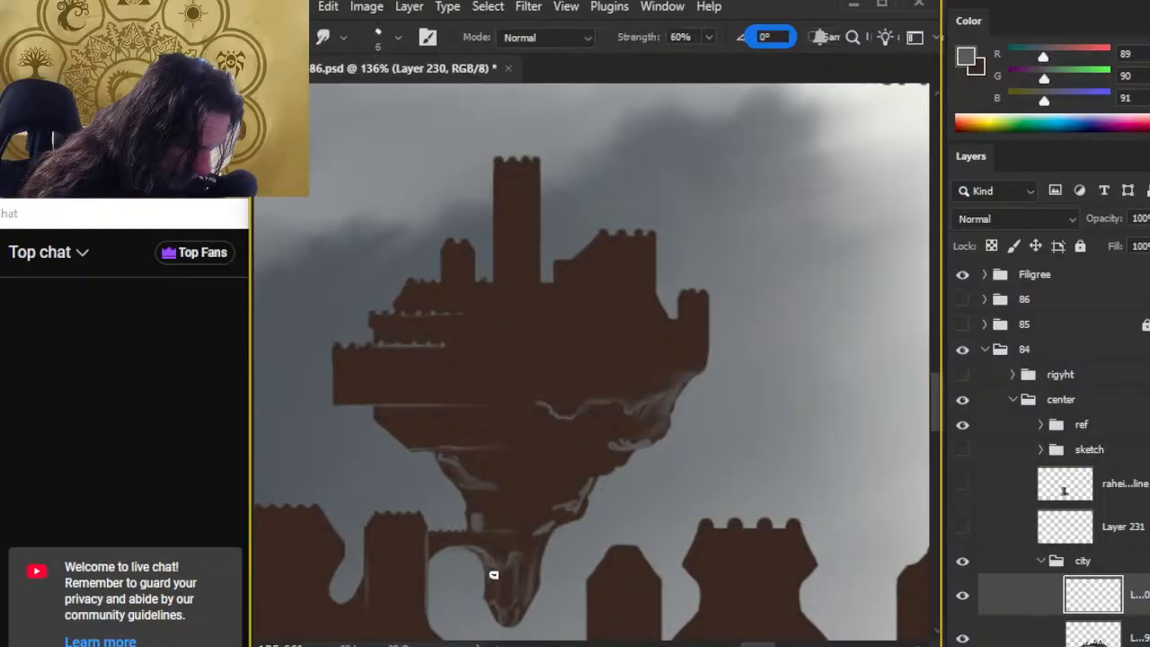
pyautogui.press('b')
pyautogui.press('r')
pyautogui.press('e')
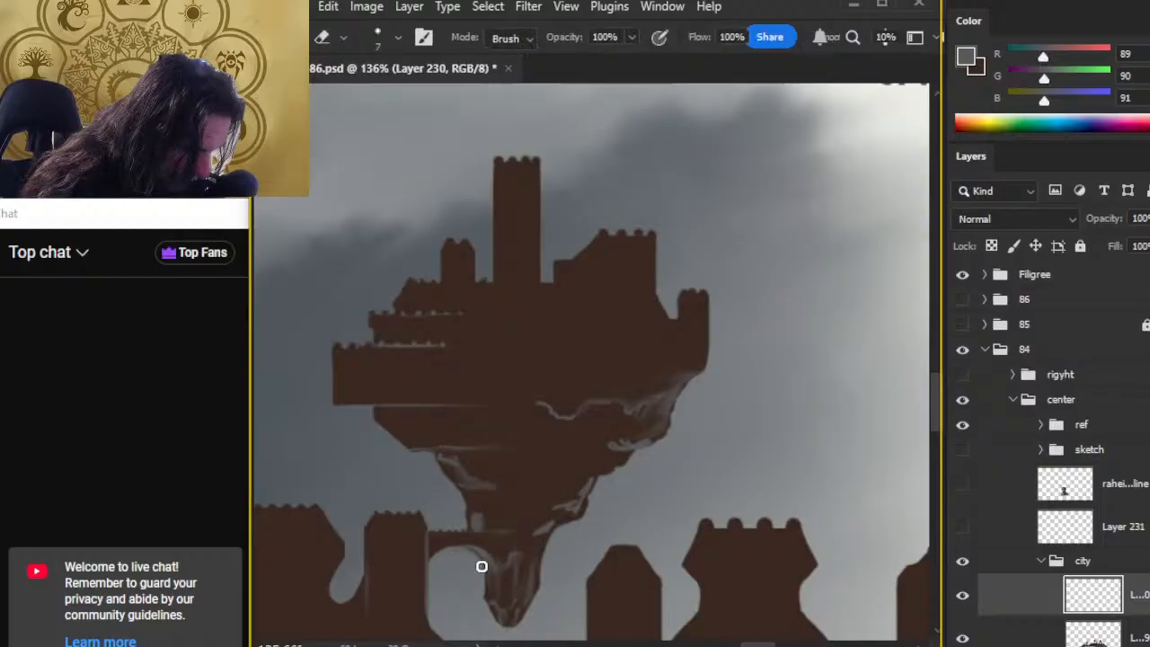
# Step: Touch up the grey edge where the arch meets the hanging tip and smudge it into the rock
pyautogui.press('b')
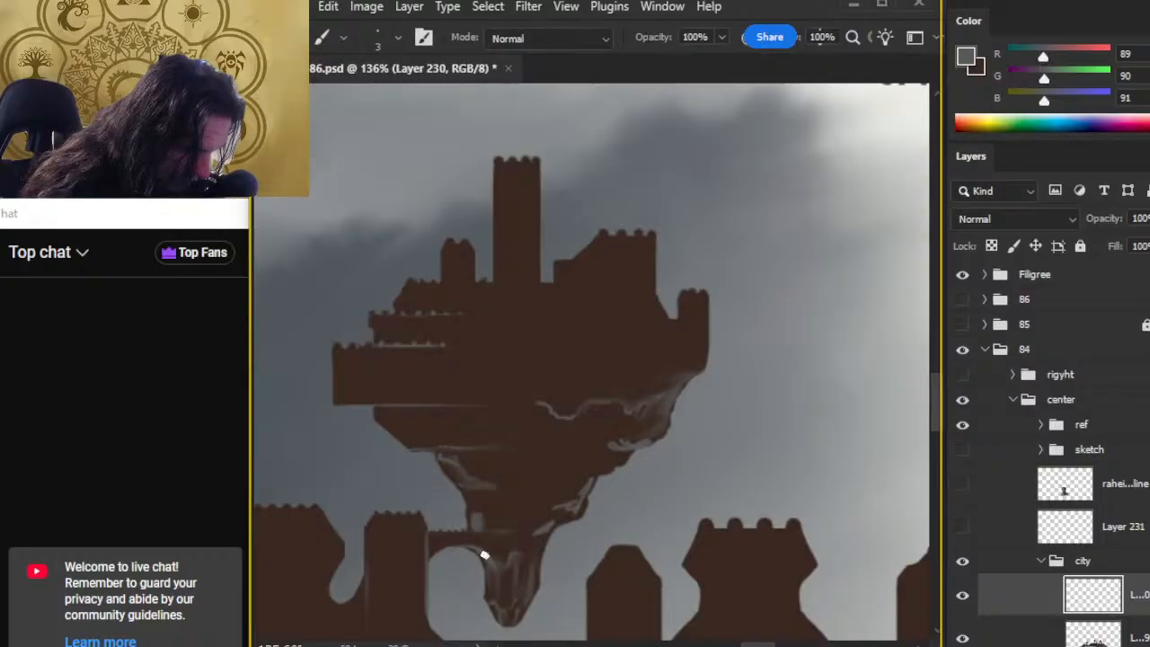
pyautogui.press('r')
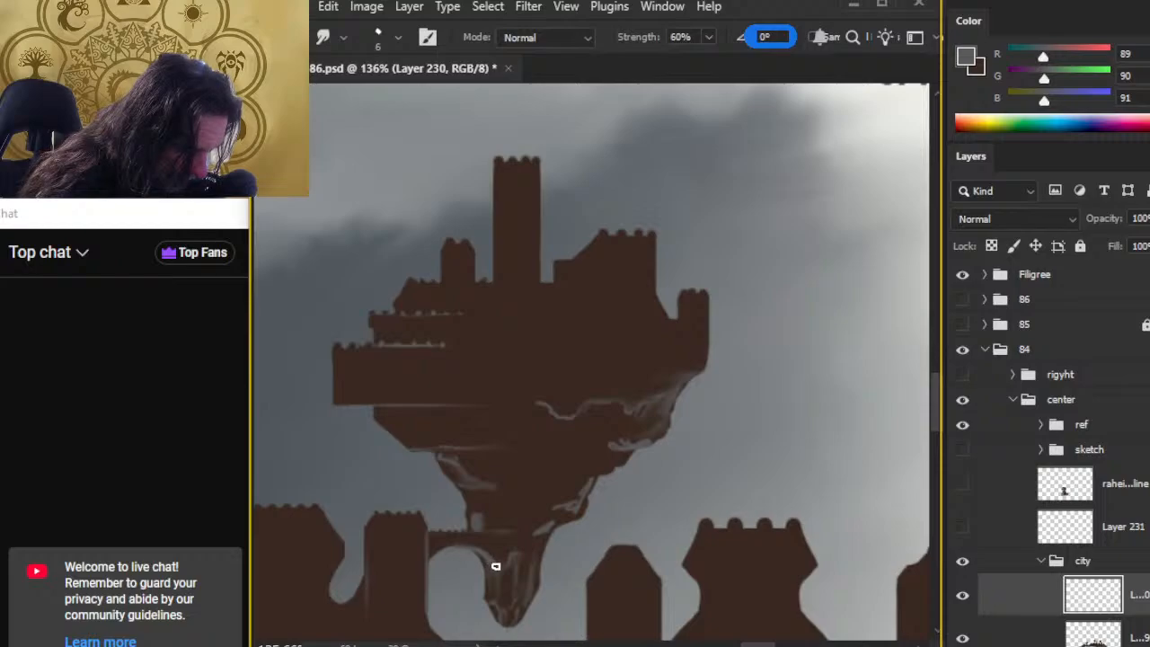
pyautogui.press('b')
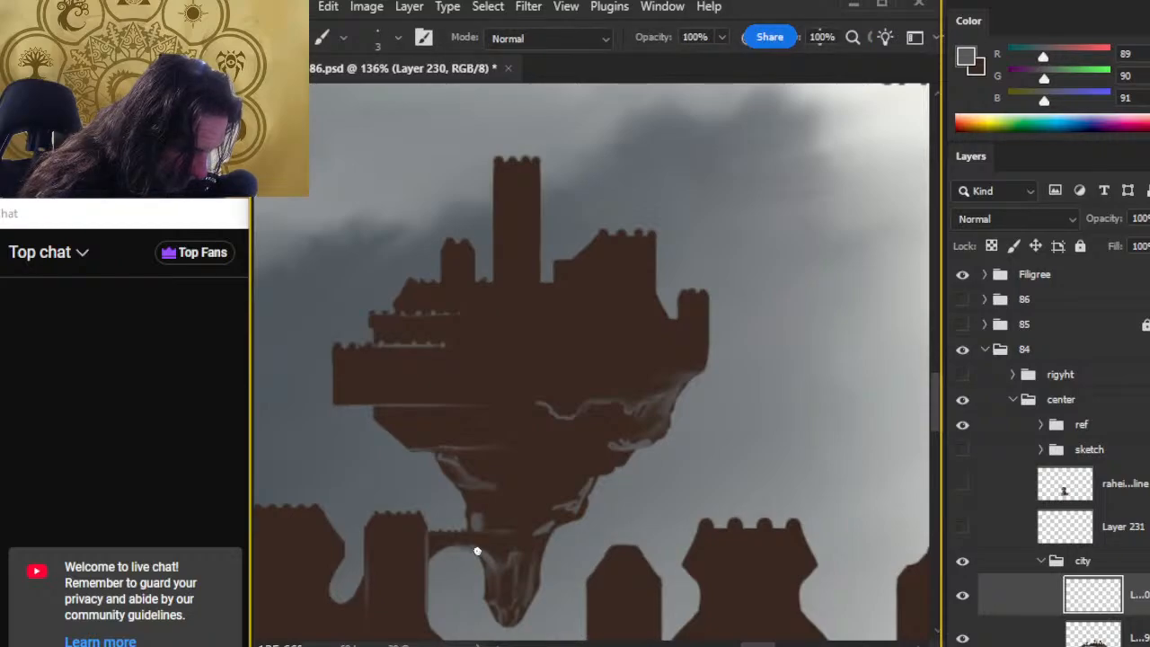
pyautogui.press('r')
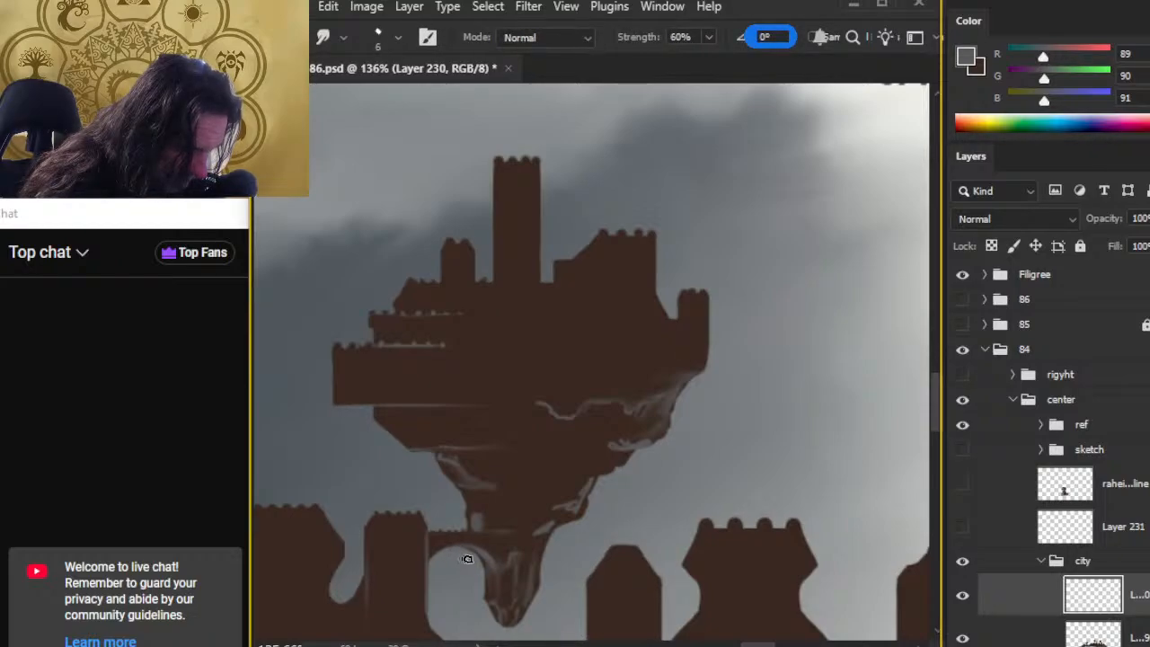
pyautogui.moveTo(473, 556); pyautogui.dragTo(467, 560)
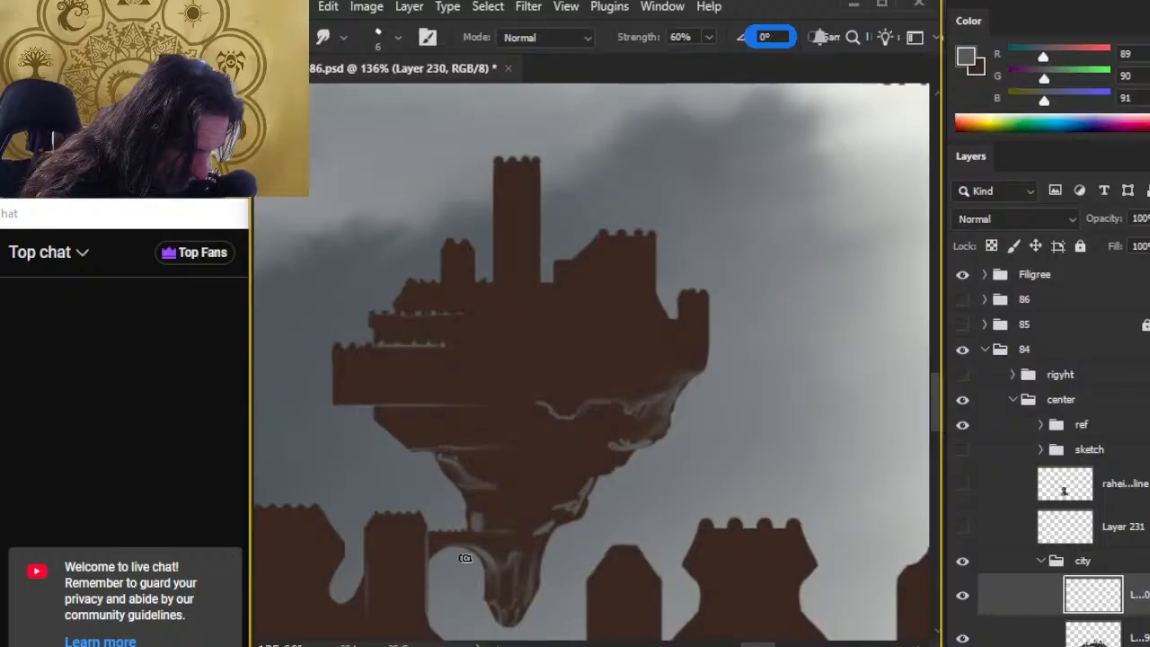
pyautogui.press('b')
pyautogui.press('r')
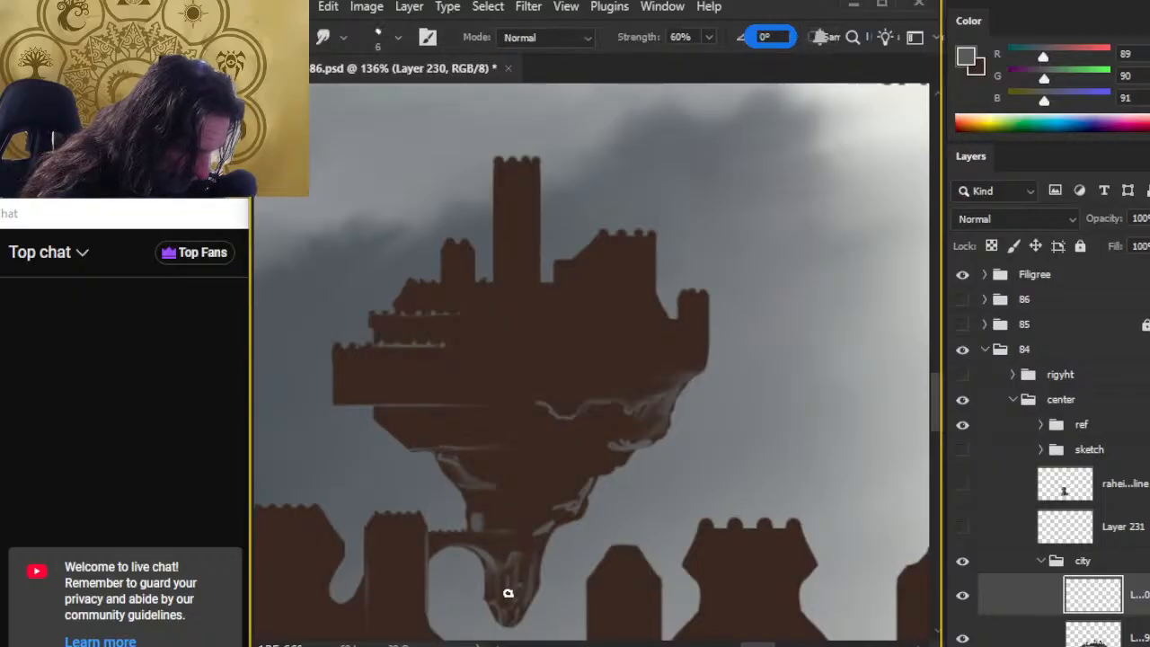
# Step: Paint grey shading down to the lower end of the hanging tip and smudge its streaks together
pyautogui.press('b')
pyautogui.press('r')
pyautogui.press('b')
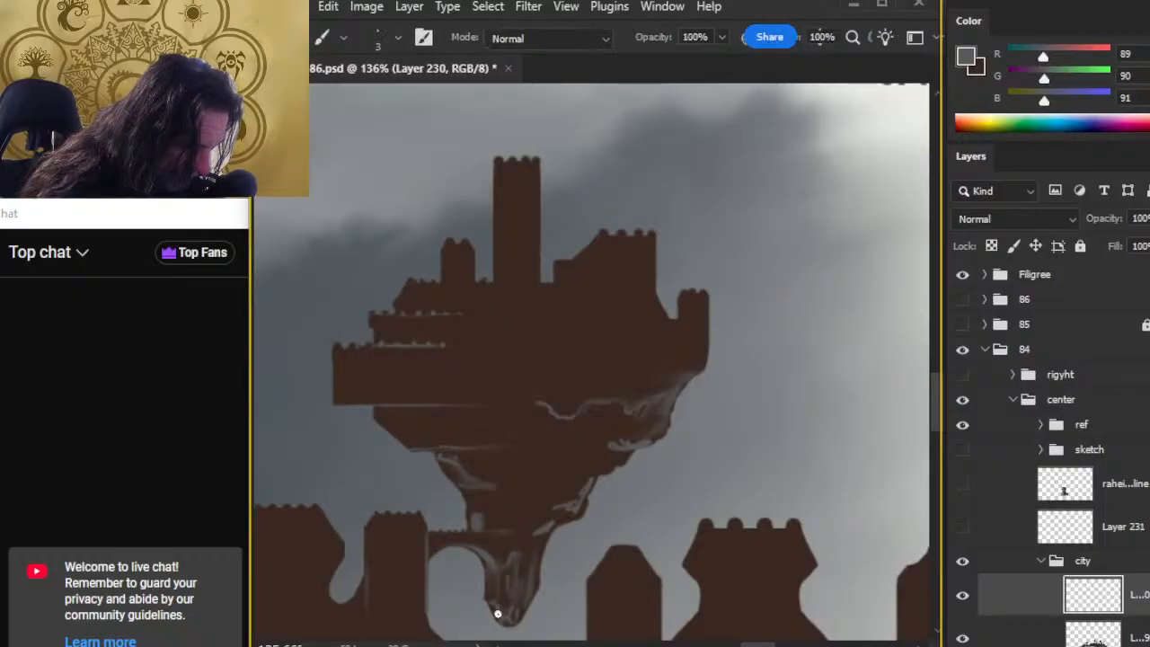
pyautogui.press('r')
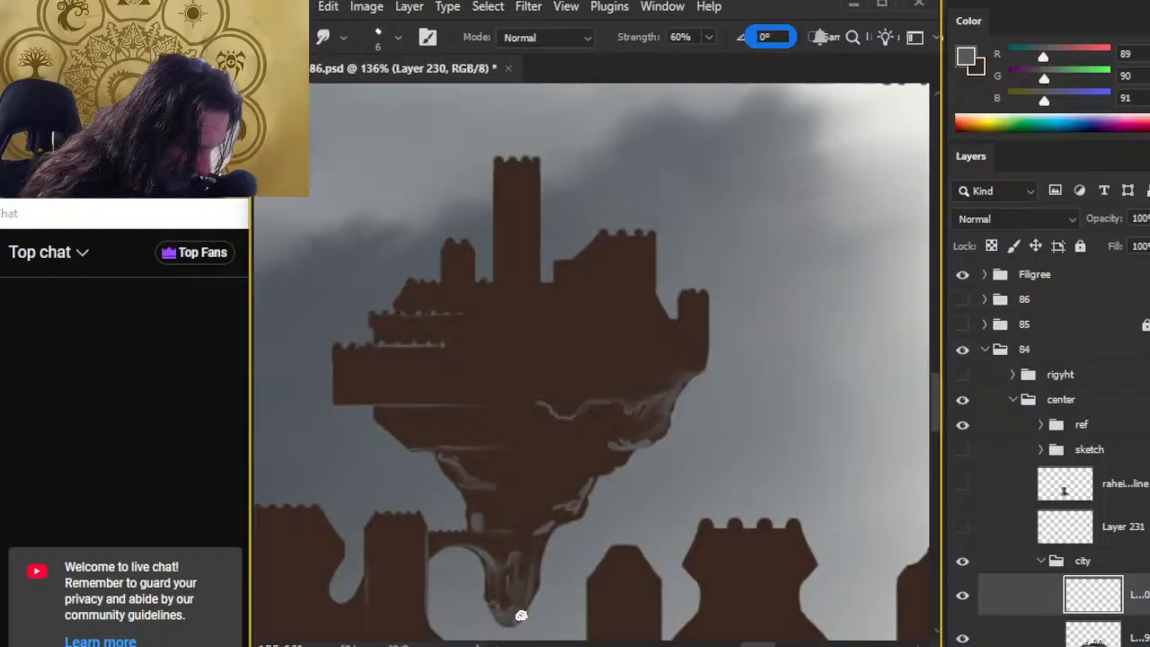
pyautogui.press('b')
pyautogui.press('r')
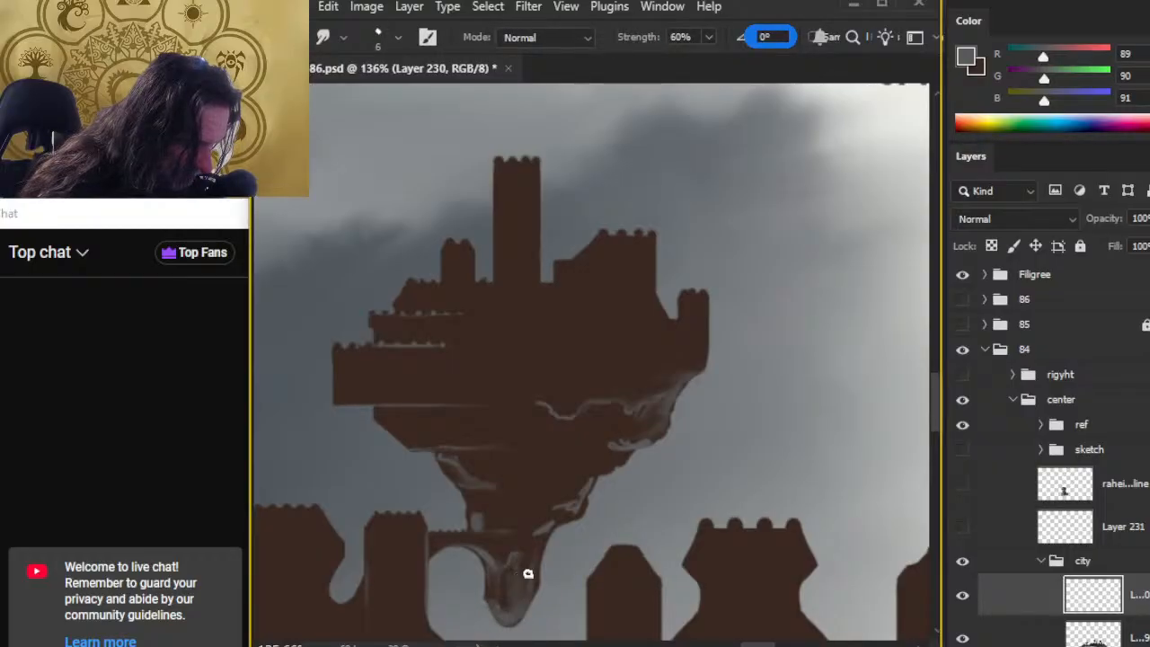
pyautogui.press('b')
pyautogui.press('r')
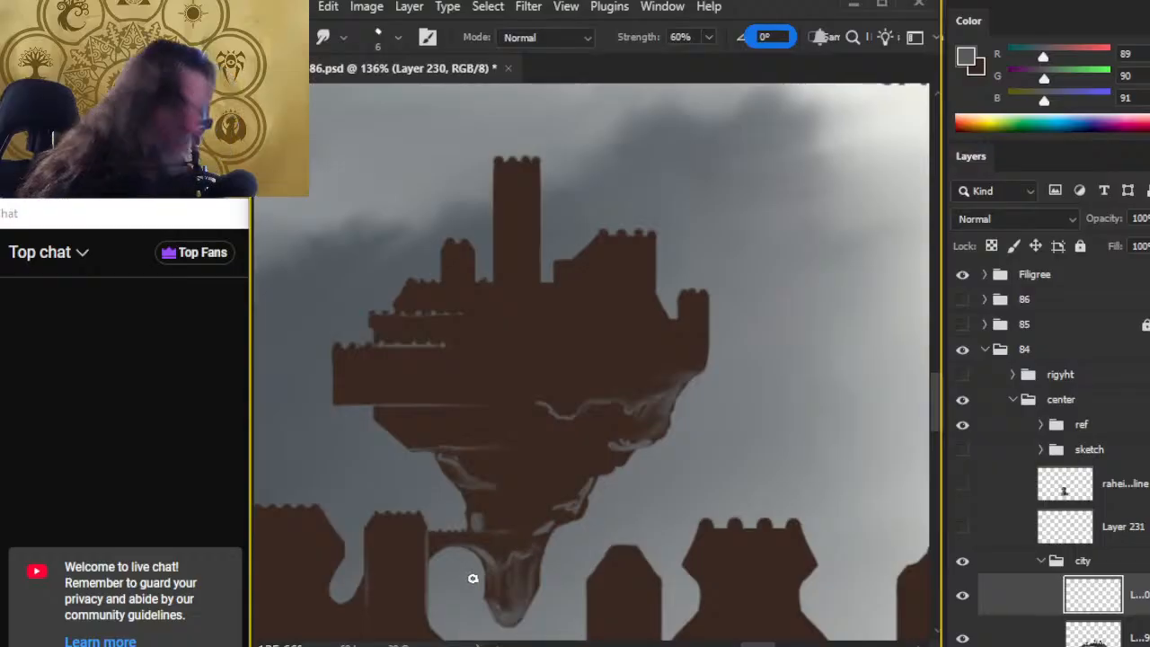
# Step: Paint a jagged grey rock edge across the top of the hanging tip and blend the underside highlights and left ledge line above
pyautogui.press('b')
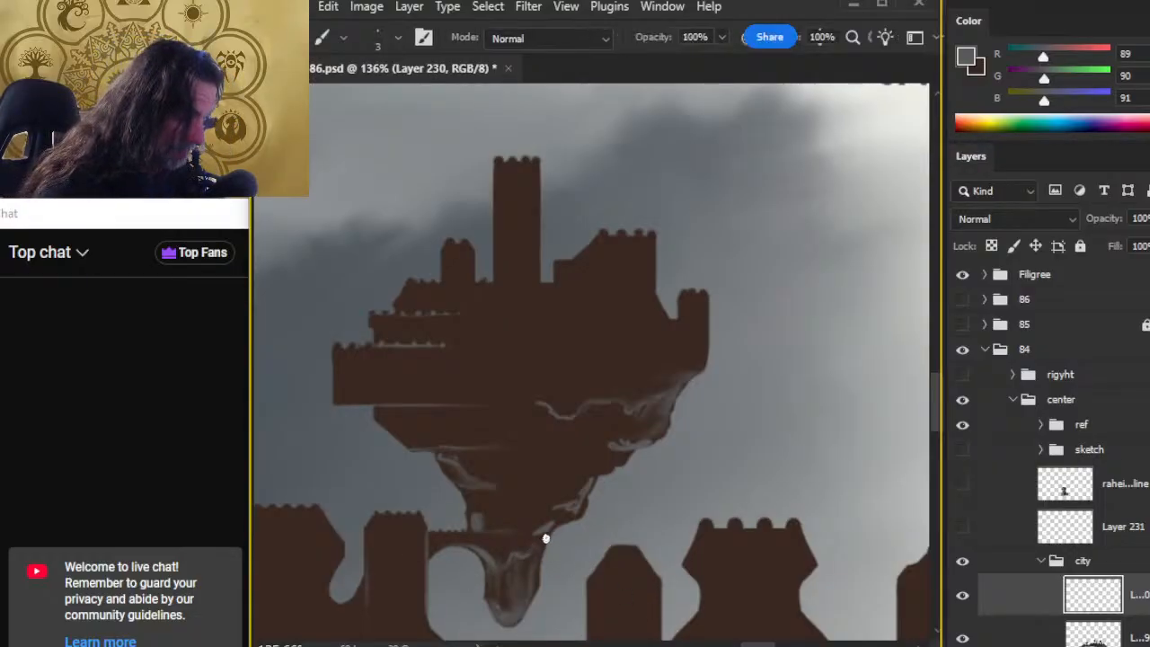
pyautogui.press('r')
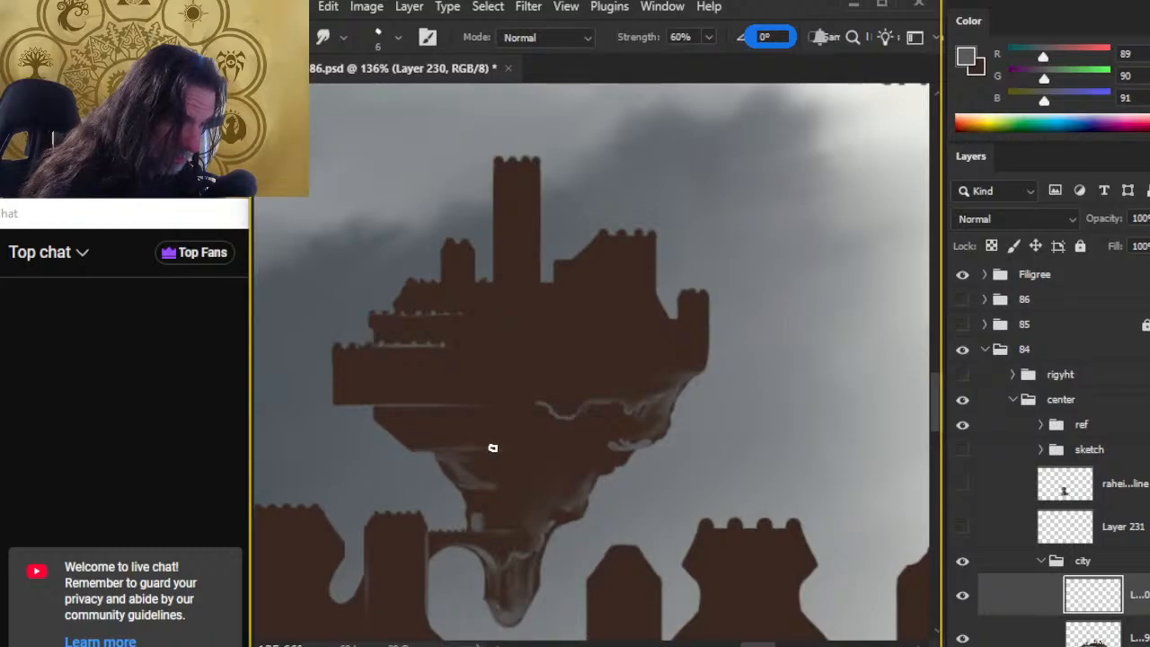
pyautogui.press('e')
pyautogui.press('b')
pyautogui.moveTo(424, 452); pyautogui.dragTo(477, 451)
pyautogui.press('r')
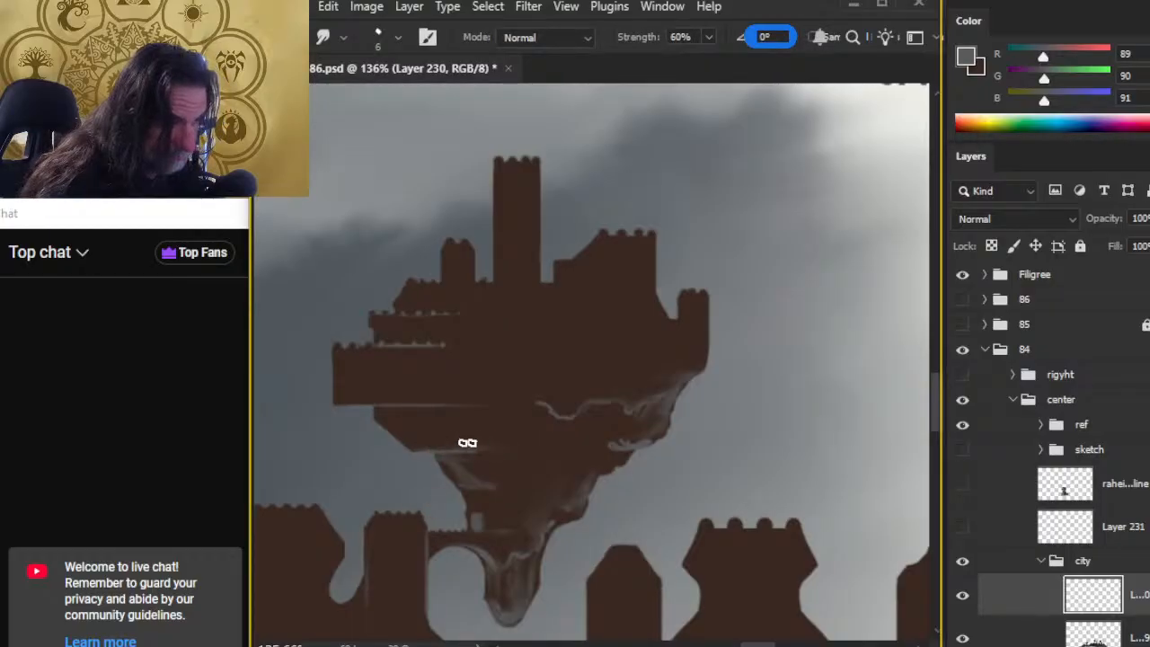
# Step: Extend the central rock ridge with a wavy grey line toward the underside of the left platform
pyautogui.press('b')
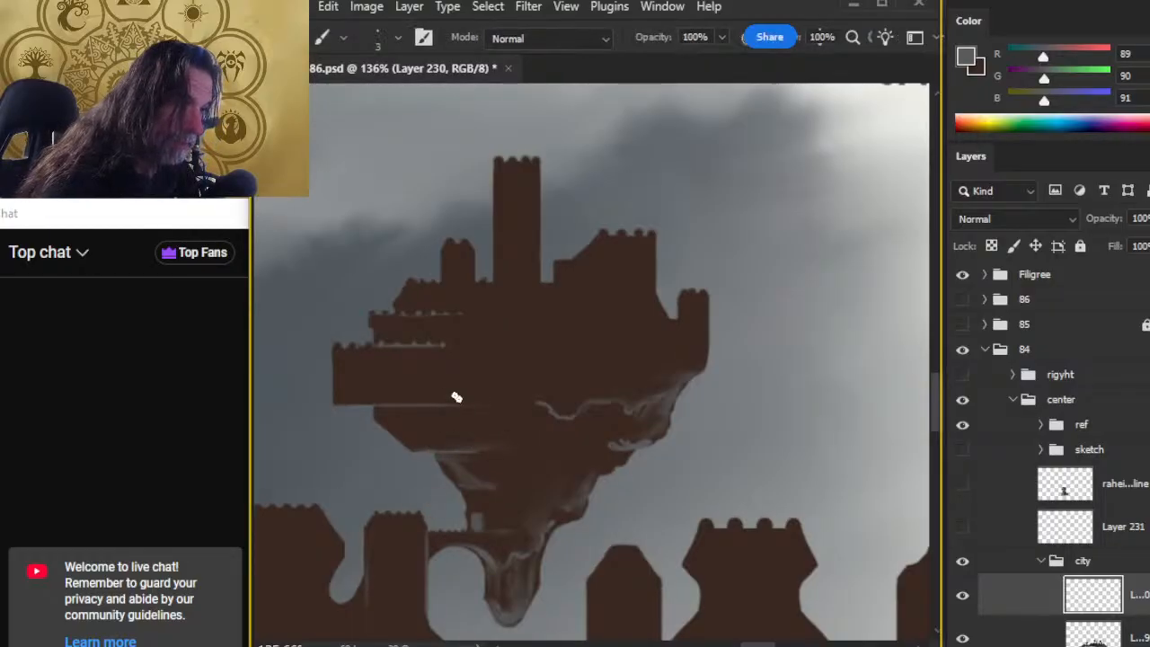
pyautogui.moveTo(433, 380)
pyautogui.mouseDown()
pyautogui.moveTo(471, 421)
pyautogui.moveTo(540, 406)
pyautogui.moveTo(420, 381)
pyautogui.moveTo(448, 387)
pyautogui.mouseUp()
pyautogui.press('e')
pyautogui.press('r')
pyautogui.press('b')
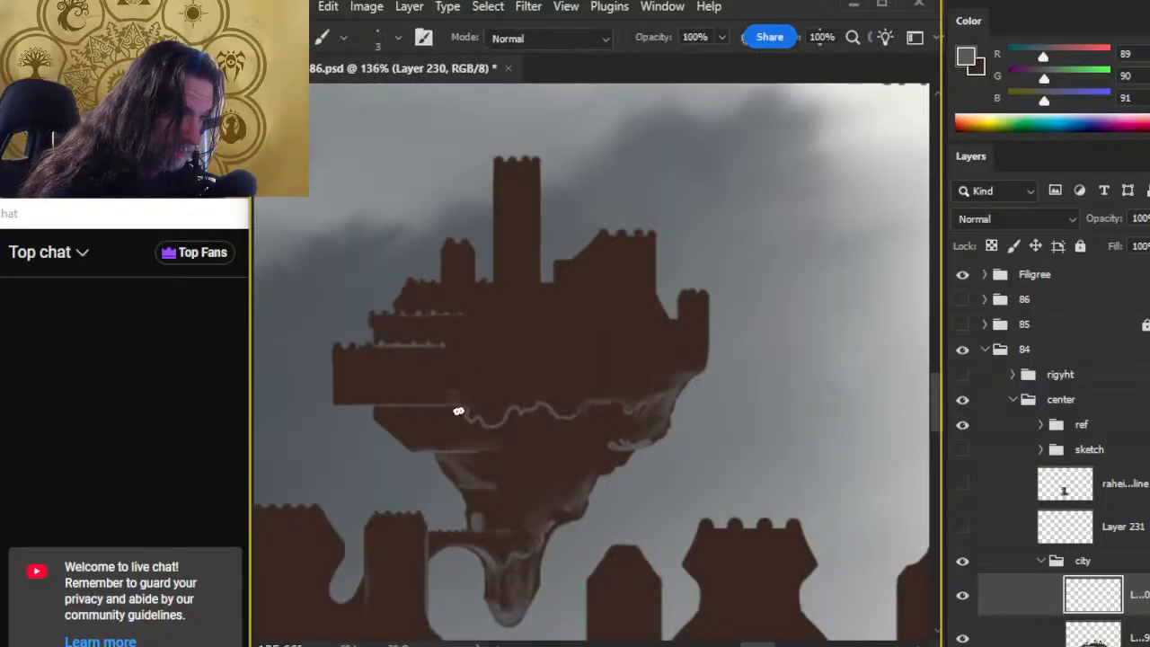
# Step: Reshape the ridge line into a deeper V below the left platform, erasing the upper wavy line with a size 7 eraser
pyautogui.press('e')
pyautogui.press('b')
pyautogui.press('e')
pyautogui.press('b')
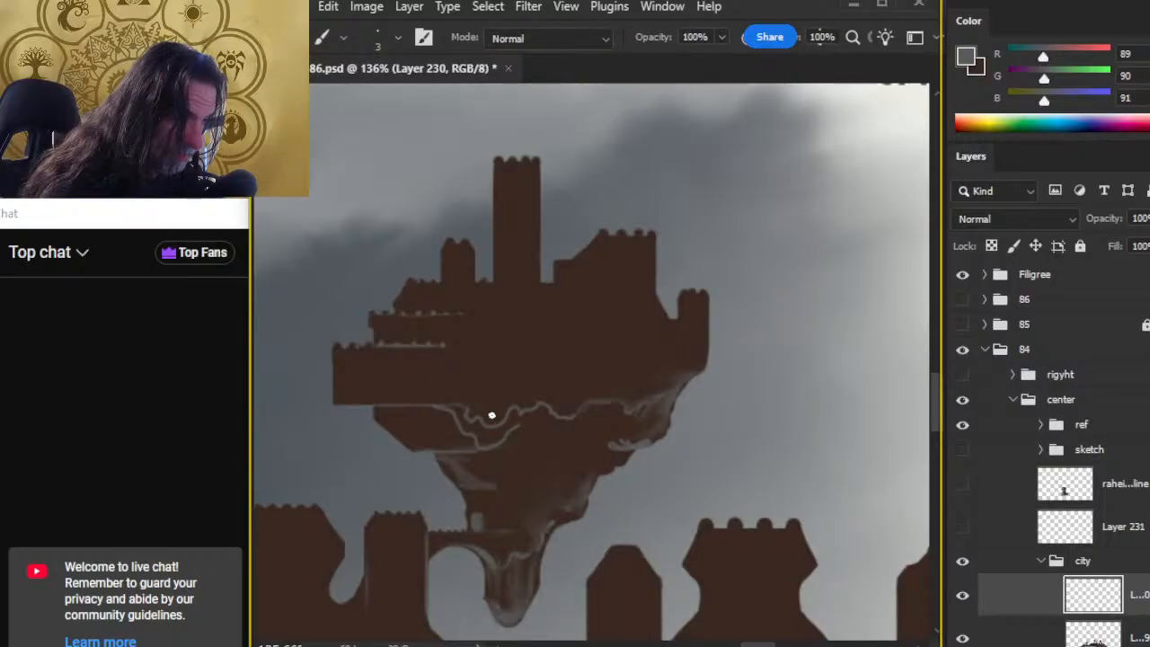
pyautogui.press('e')
pyautogui.moveTo(479, 416)
pyautogui.mouseDown()
pyautogui.moveTo(519, 399)
pyautogui.moveTo(543, 424)
pyautogui.moveTo(513, 428)
pyautogui.mouseUp()
pyautogui.press('b')
pyautogui.press('e')
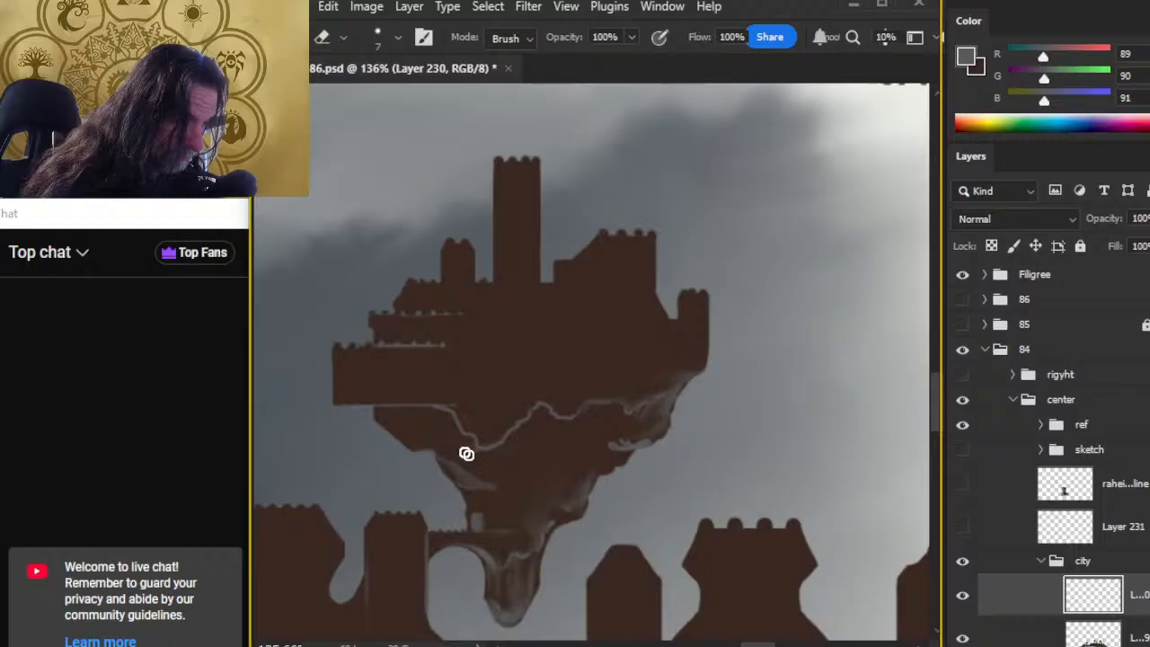
# Step: Paint a second grey rock ridge below the V, from the underside's left edge across to its centre
pyautogui.press('b')
pyautogui.moveTo(433, 448); pyautogui.dragTo(479, 480)
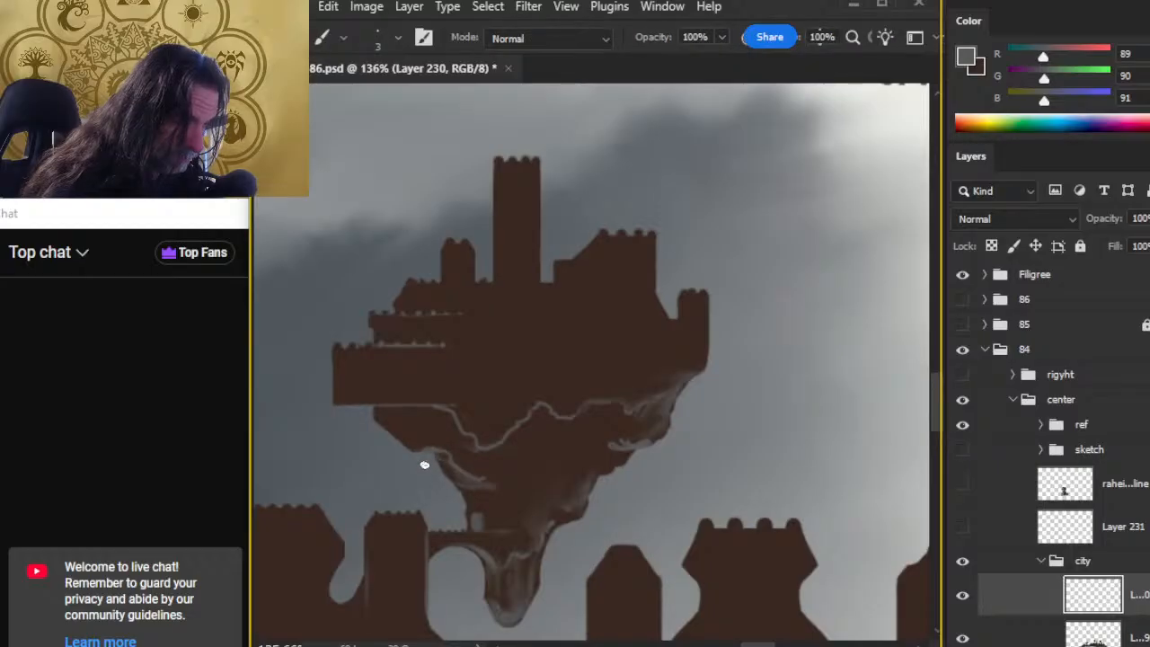
pyautogui.press('e')
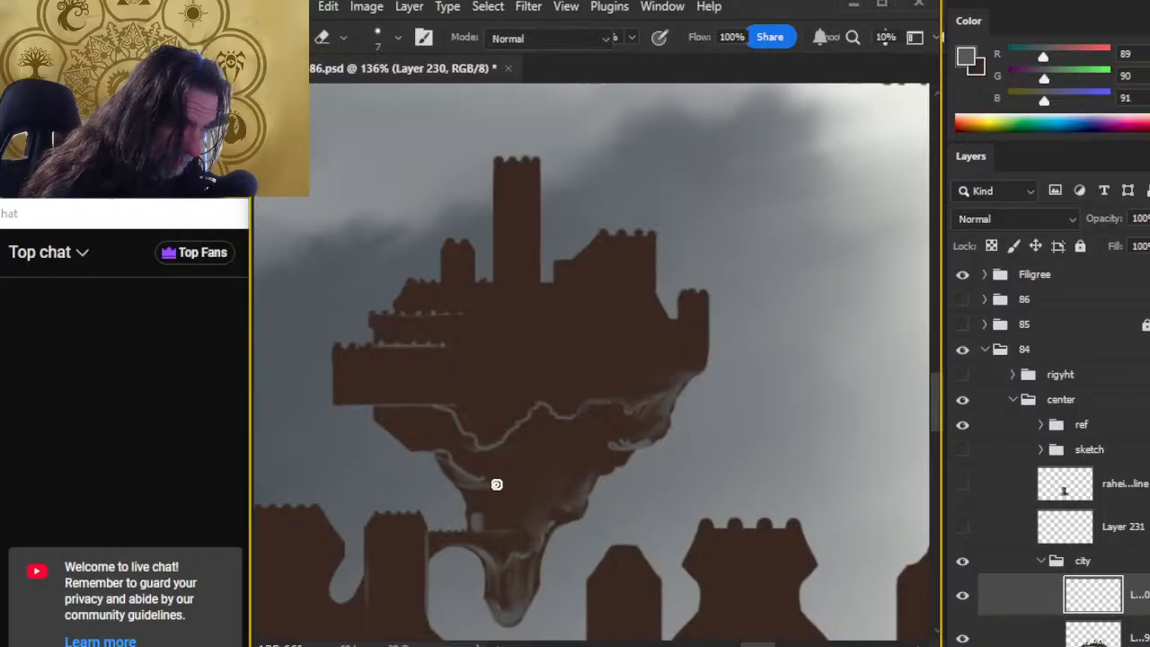
pyautogui.press('b')
pyautogui.moveTo(488, 477)
pyautogui.mouseDown()
pyautogui.moveTo(536, 478)
pyautogui.moveTo(515, 472)
pyautogui.moveTo(545, 456)
pyautogui.moveTo(585, 465)
pyautogui.mouseUp()
pyautogui.press('e')
pyautogui.press('b')
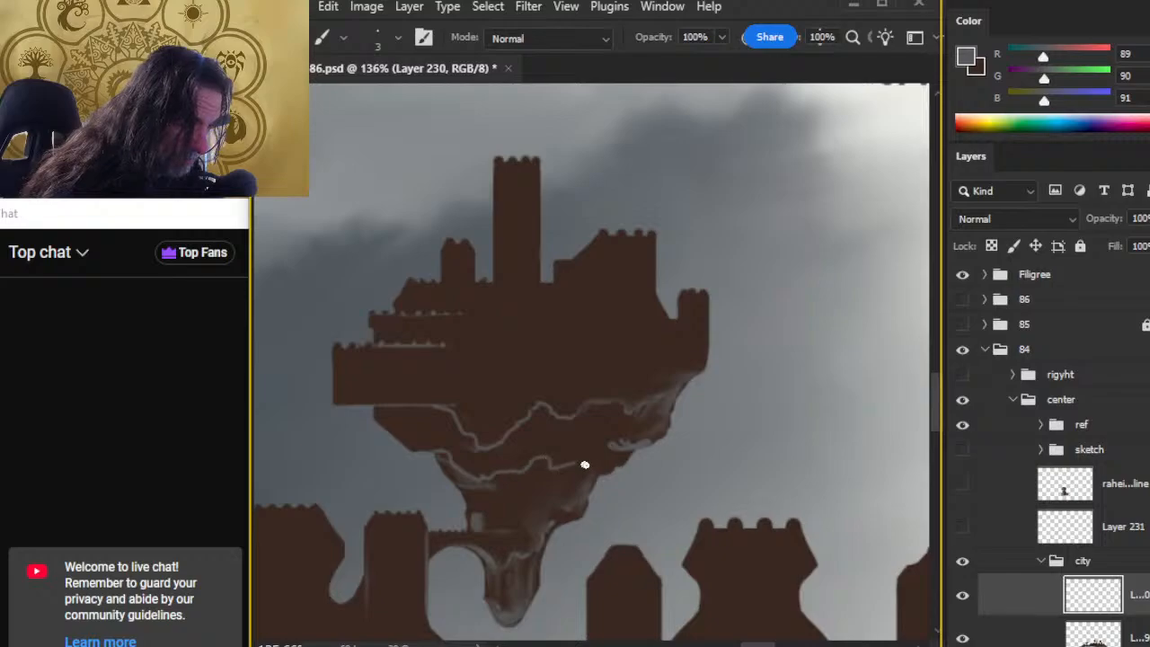
# Step: Smudge the grey fold at the underside's lower right, add shading at lower left, and soften the central ridge
pyautogui.press('r')
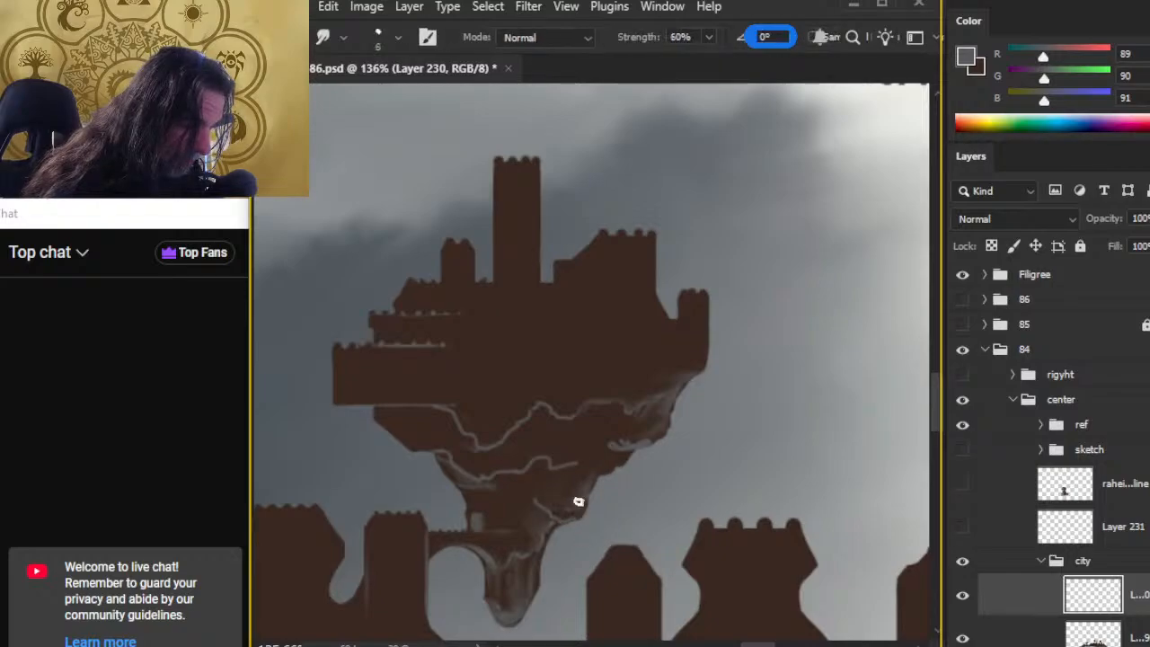
pyautogui.moveTo(552, 509); pyautogui.dragTo(515, 505)
pyautogui.press('b')
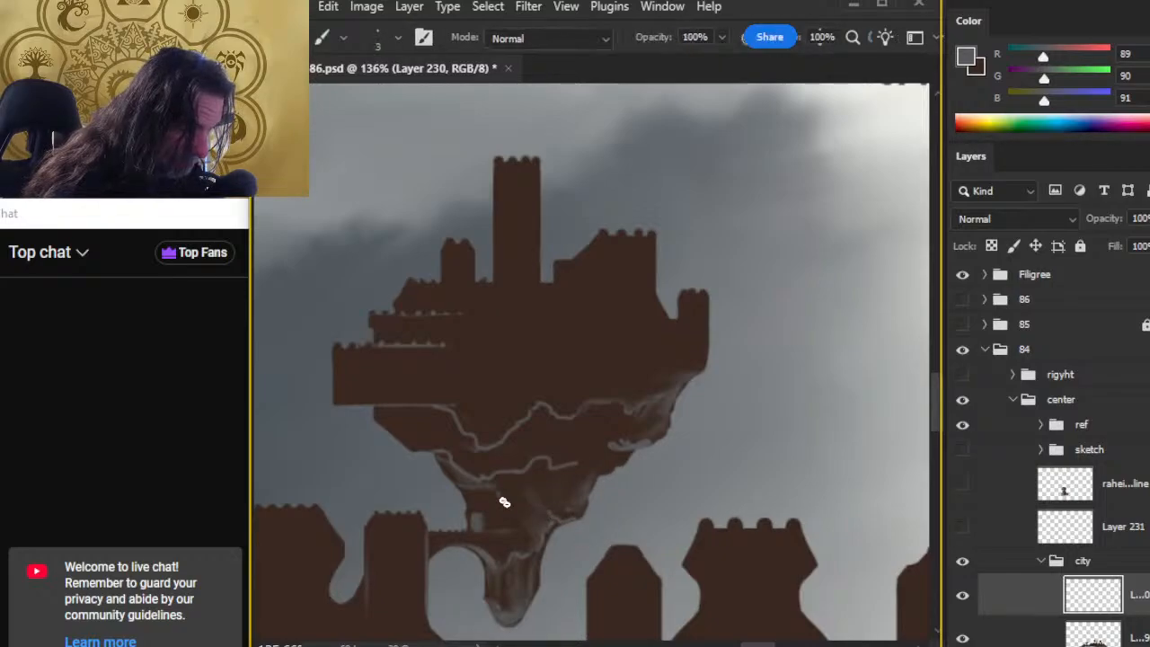
pyautogui.press('r')
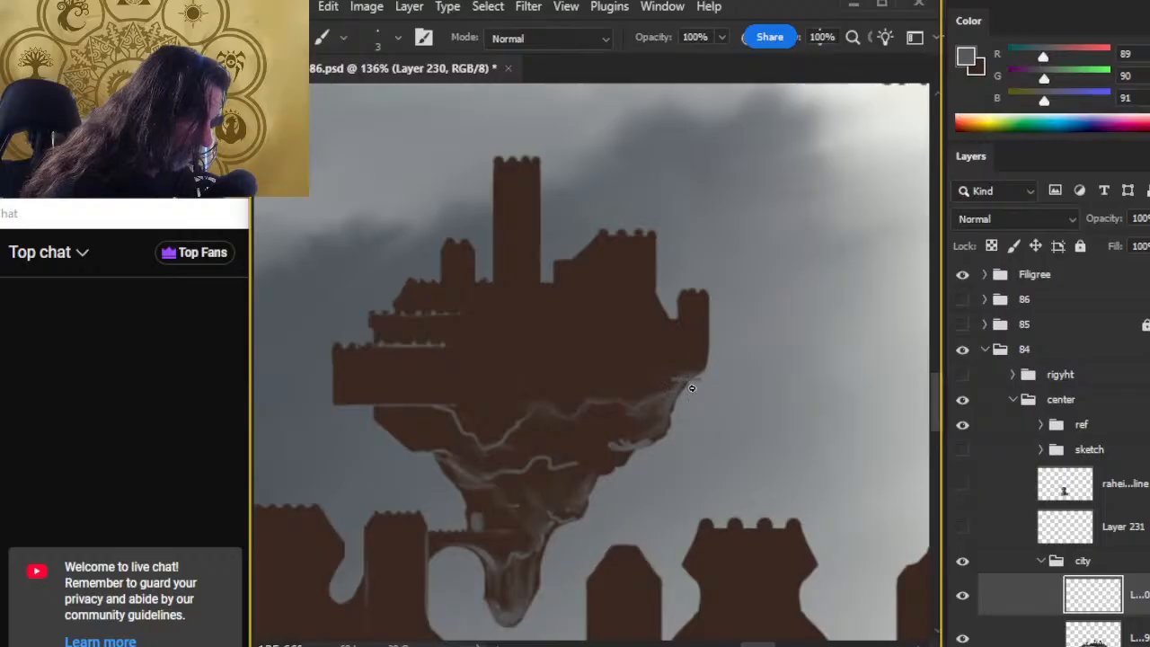
# Step: Paint a grey rock edge beneath the far-right tower at size 3 and smudge it at 60% strength
pyautogui.press('e')
pyautogui.press('b')
pyautogui.moveTo(699, 372); pyautogui.dragTo(662, 377)
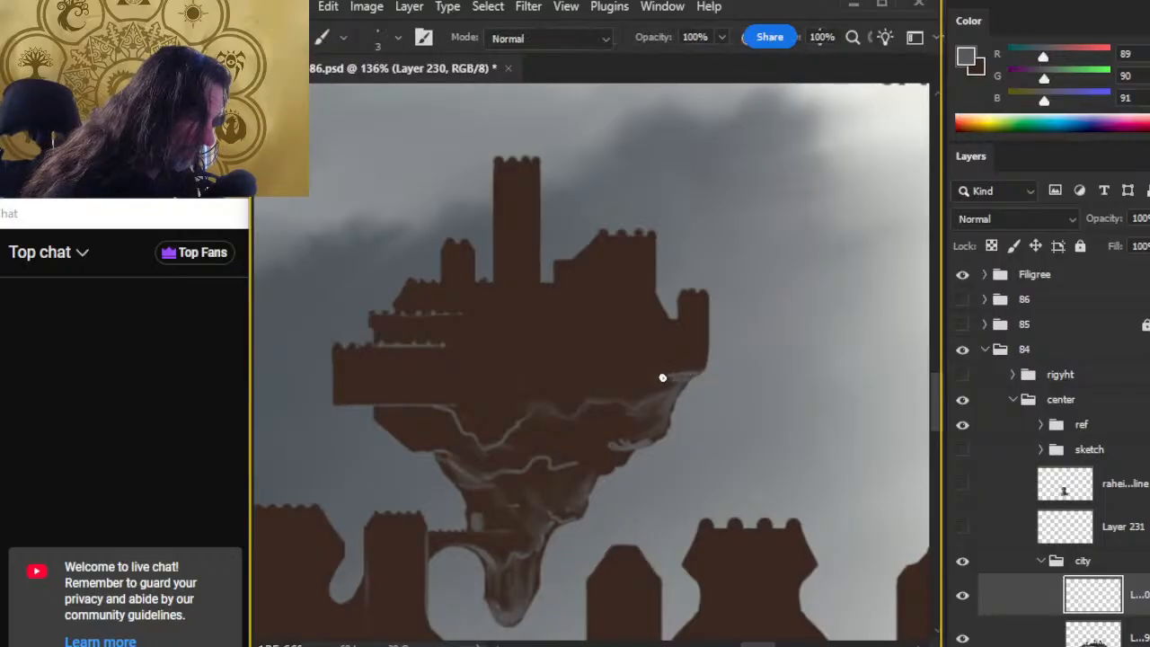
pyautogui.press('r')
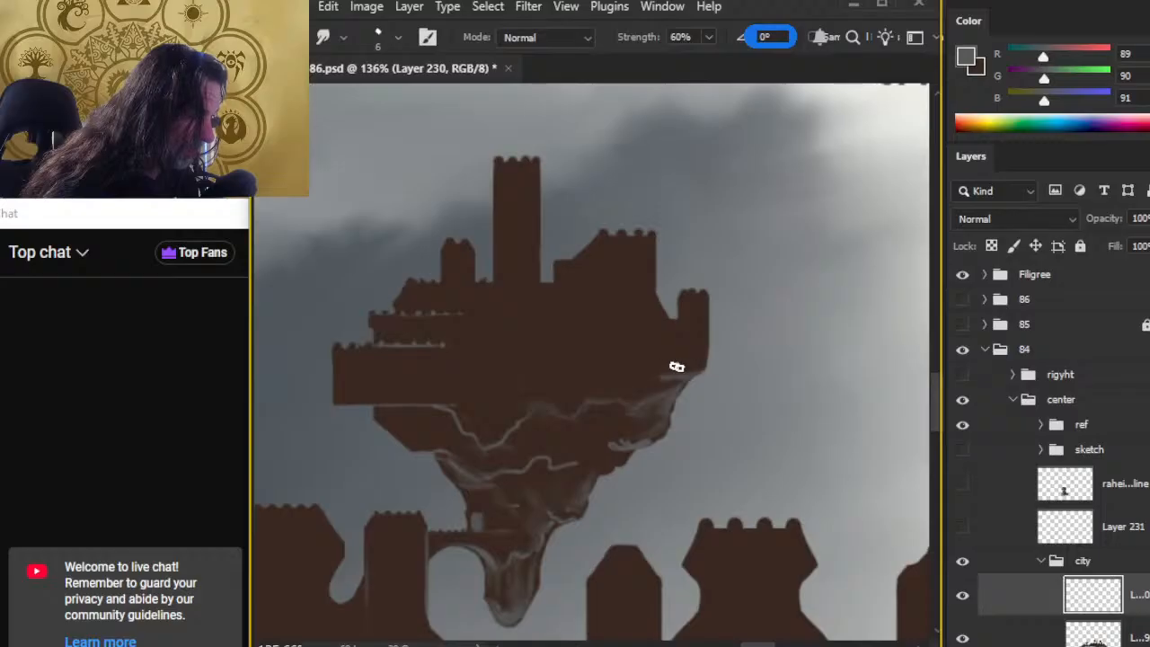
pyautogui.press('b')
pyautogui.moveTo(703, 370); pyautogui.dragTo(671, 398)
pyautogui.press('r')
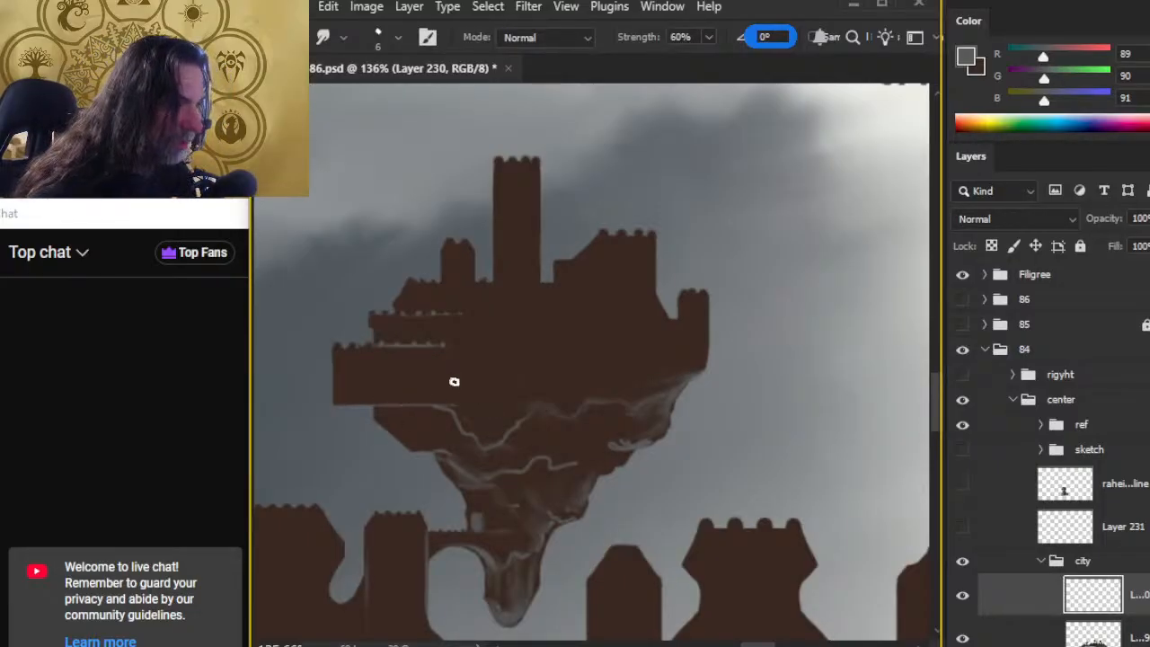
# Step: Extend both side edges of the tall central tower downward in grey and clear the ridge's right arm below them
pyautogui.press('b')
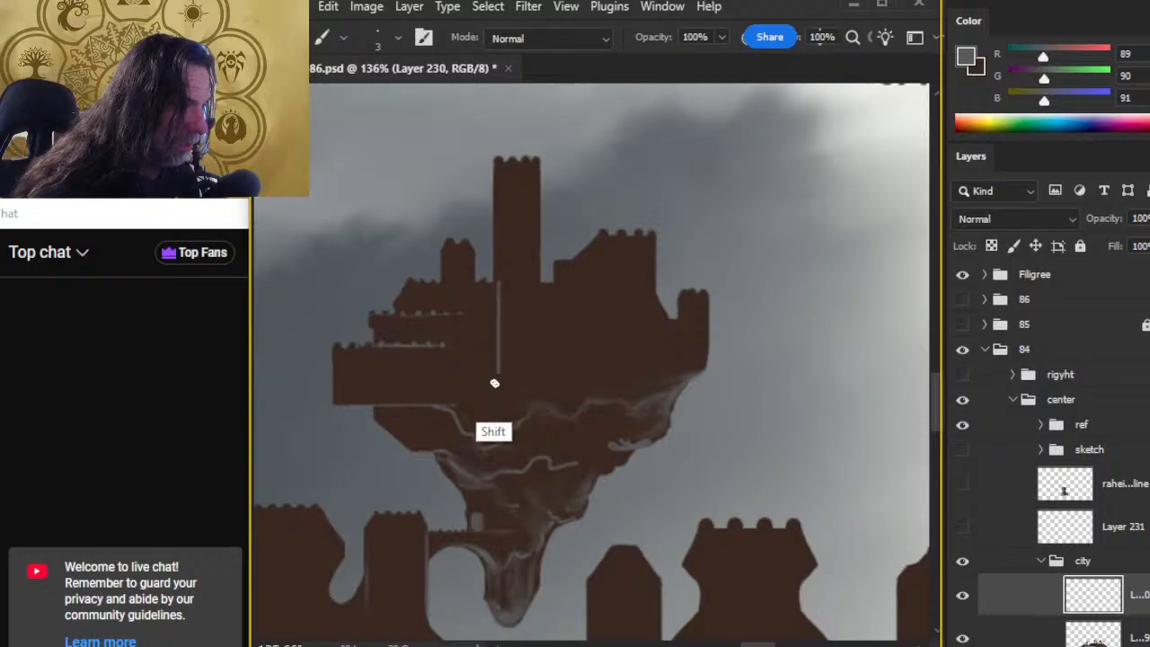
pyautogui.keyDown('shift'); pyautogui.click(494, 283); pyautogui.keyUp('shift')
pyautogui.moveTo(539, 277); pyautogui.dragTo(539, 369)
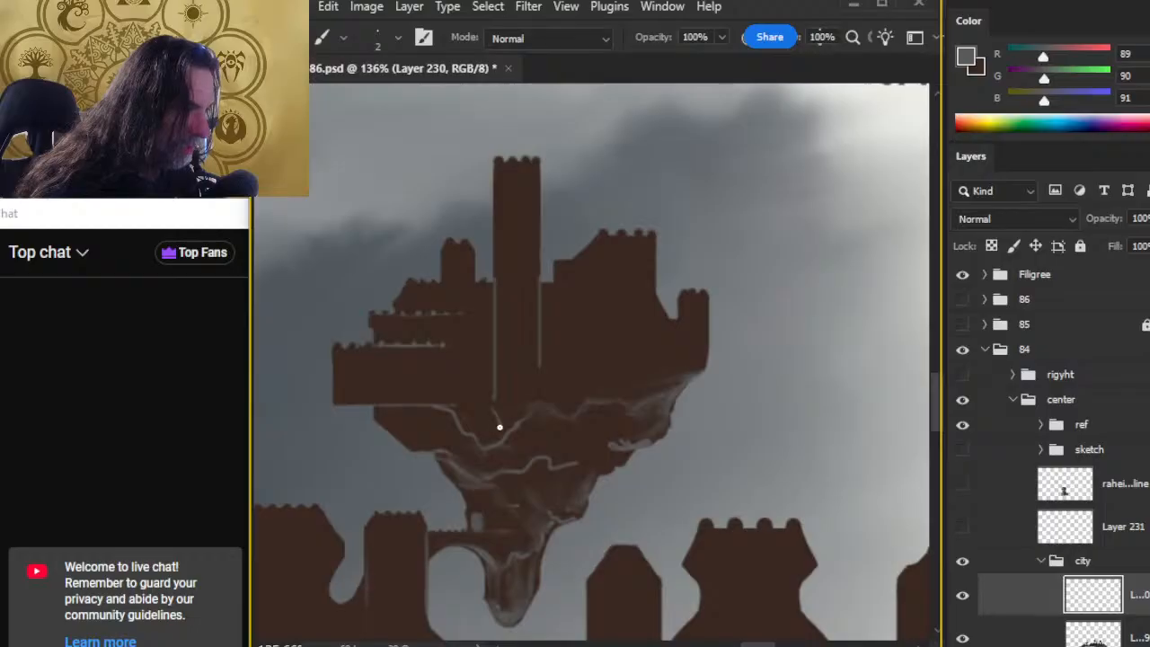
pyautogui.press('r')
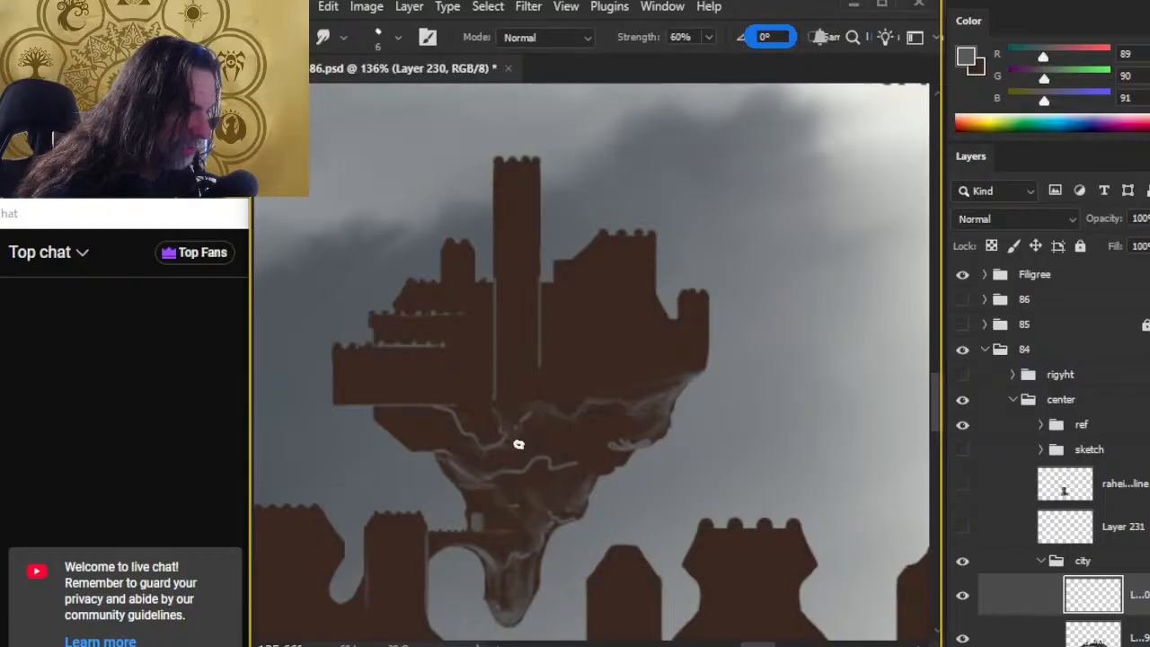
pyautogui.press('e')
pyautogui.press('r')
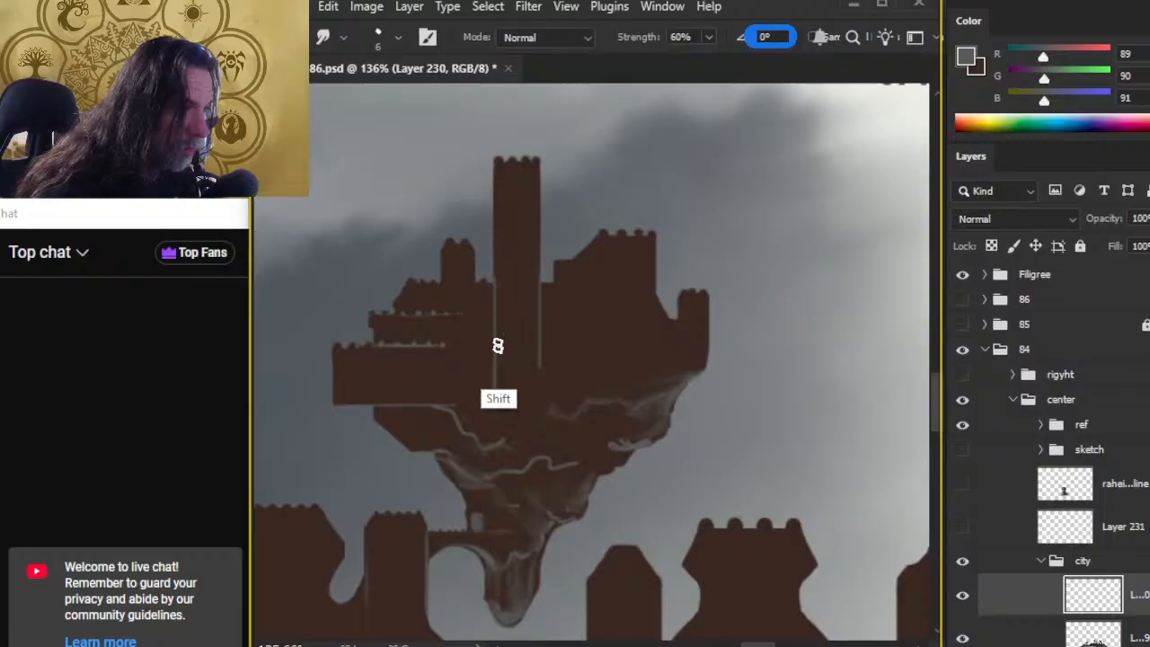
# Step: Paint grey vertical edges down both sides of the small pointed tower beside the tall tower at size 2, smudging their lower ends
pyautogui.press('b')
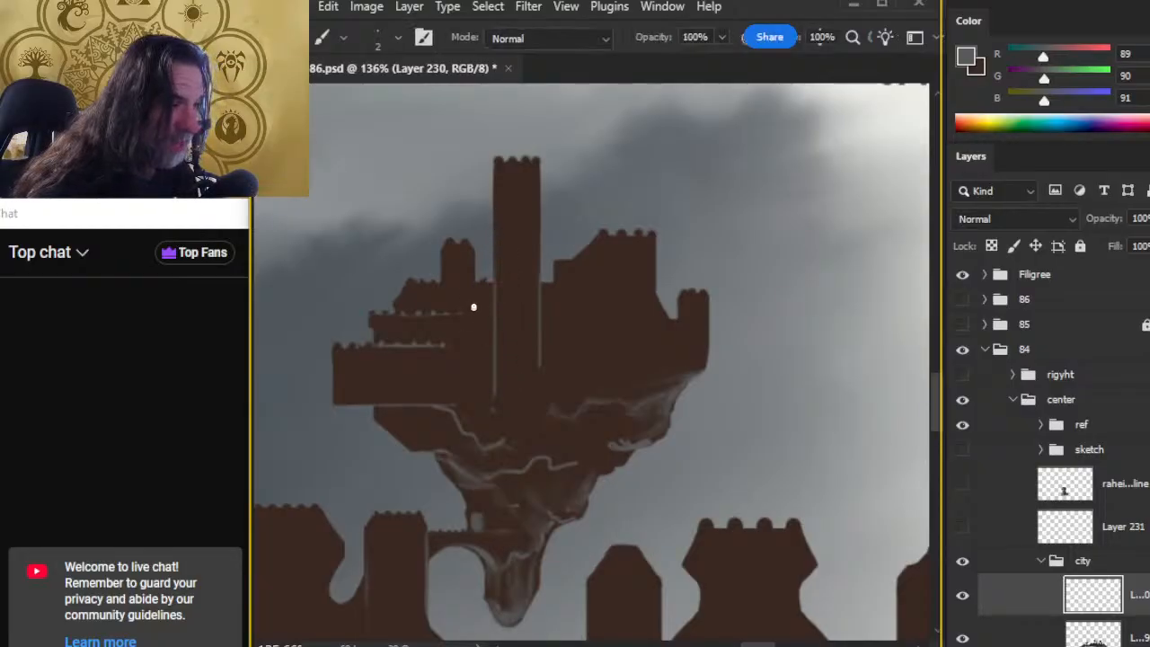
pyautogui.moveTo(471, 278); pyautogui.dragTo(470, 327)
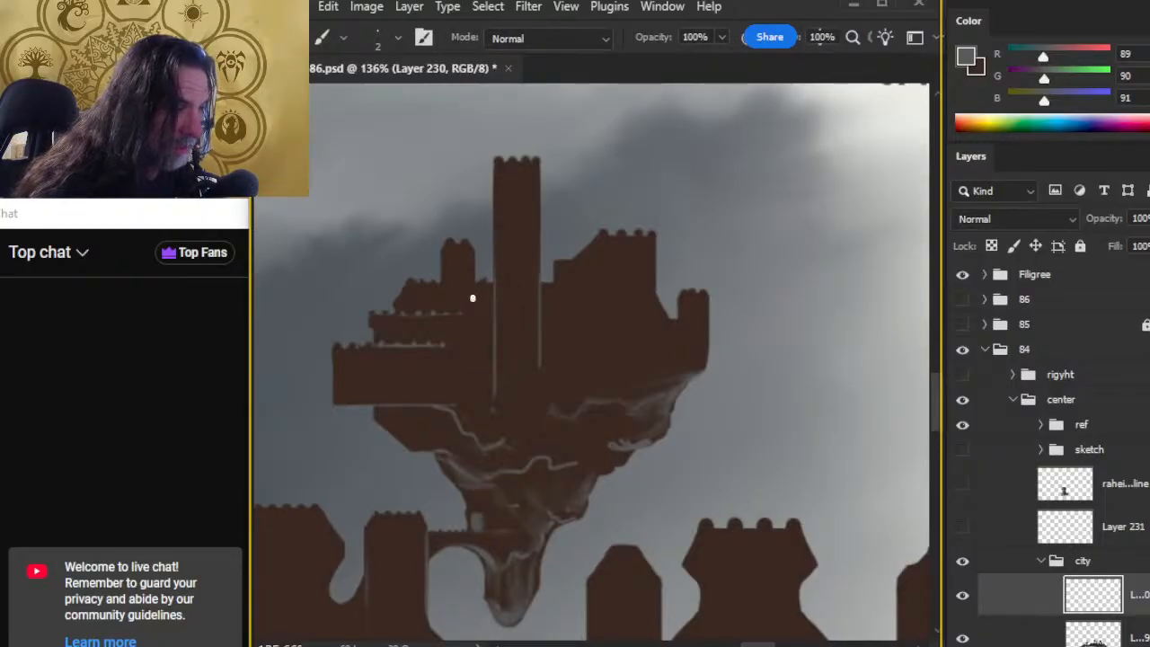
pyautogui.moveTo(472, 277); pyautogui.dragTo(472, 319)
pyautogui.press('r')
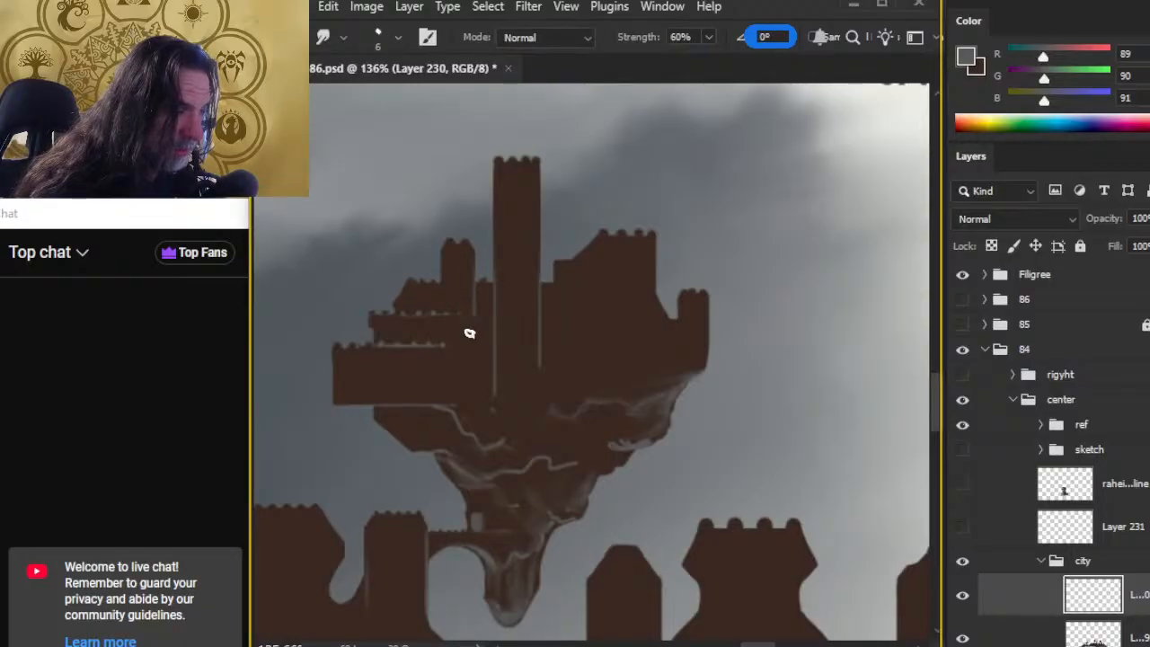
pyautogui.press('b')
pyautogui.moveTo(441, 286); pyautogui.dragTo(441, 303)
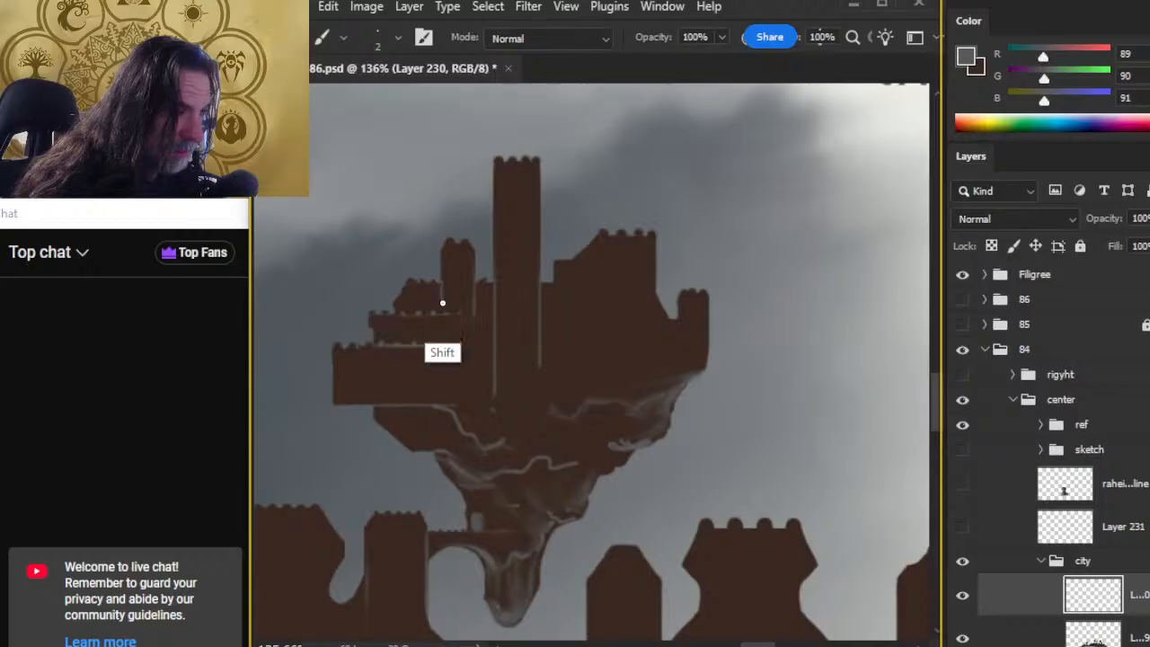
pyautogui.press('r')
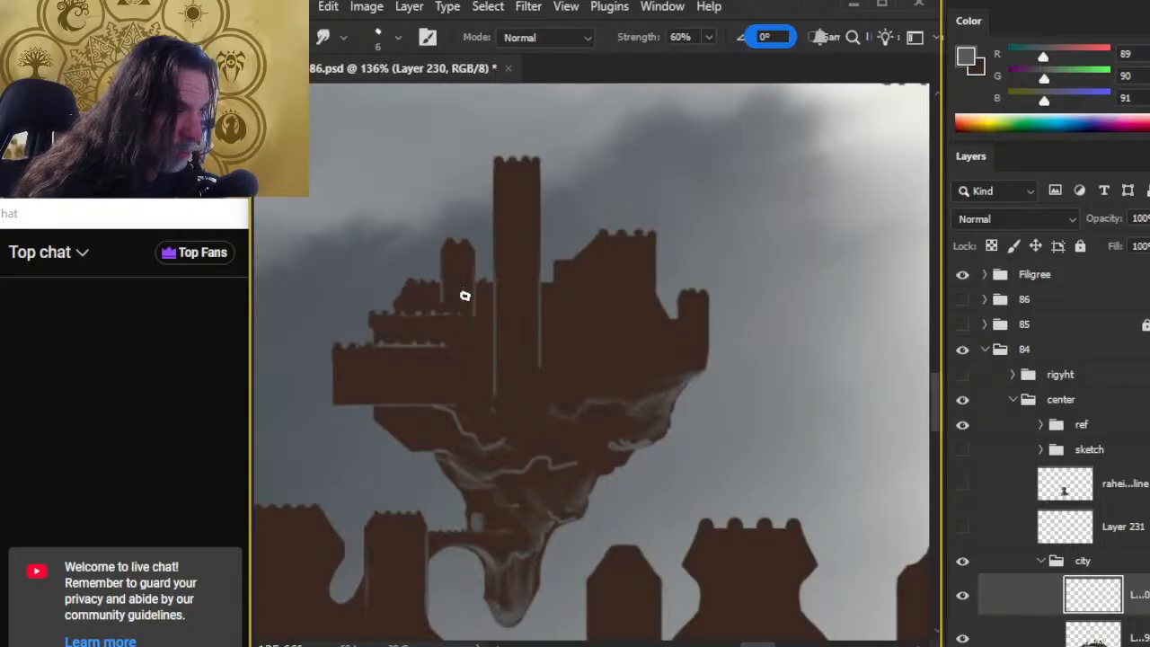
pyautogui.press('b')
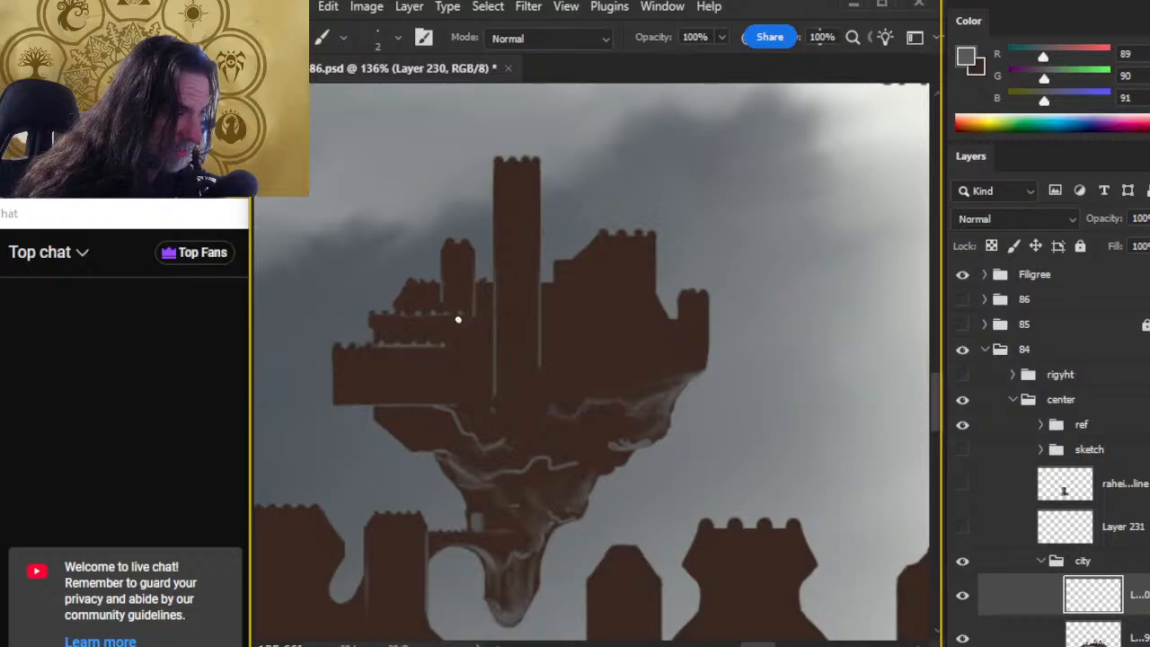
# Step: Trim the tall tower's lower edges with the eraser, then paint and smudge a curved grey rock line across its base
pyautogui.press('e')
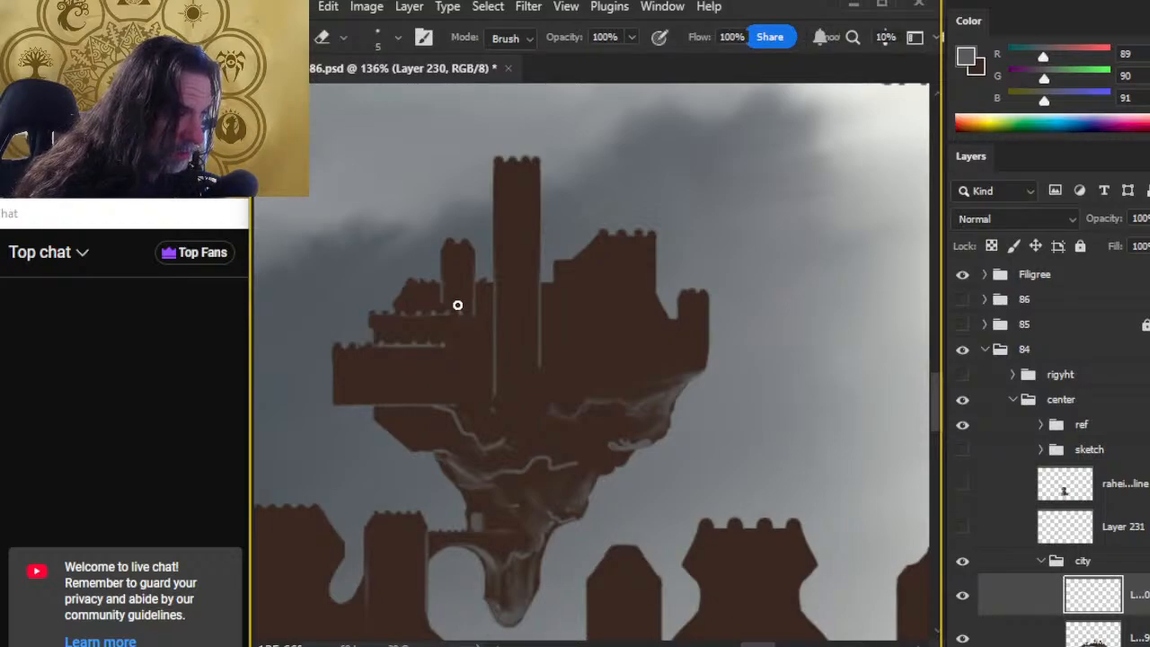
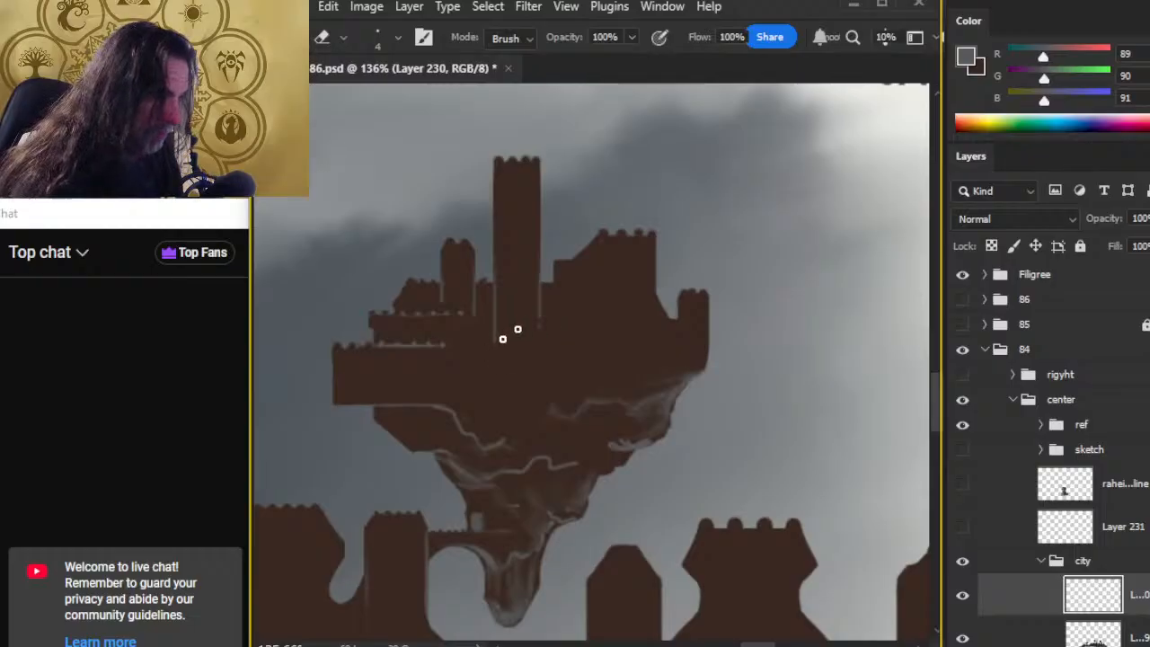
pyautogui.press('b')
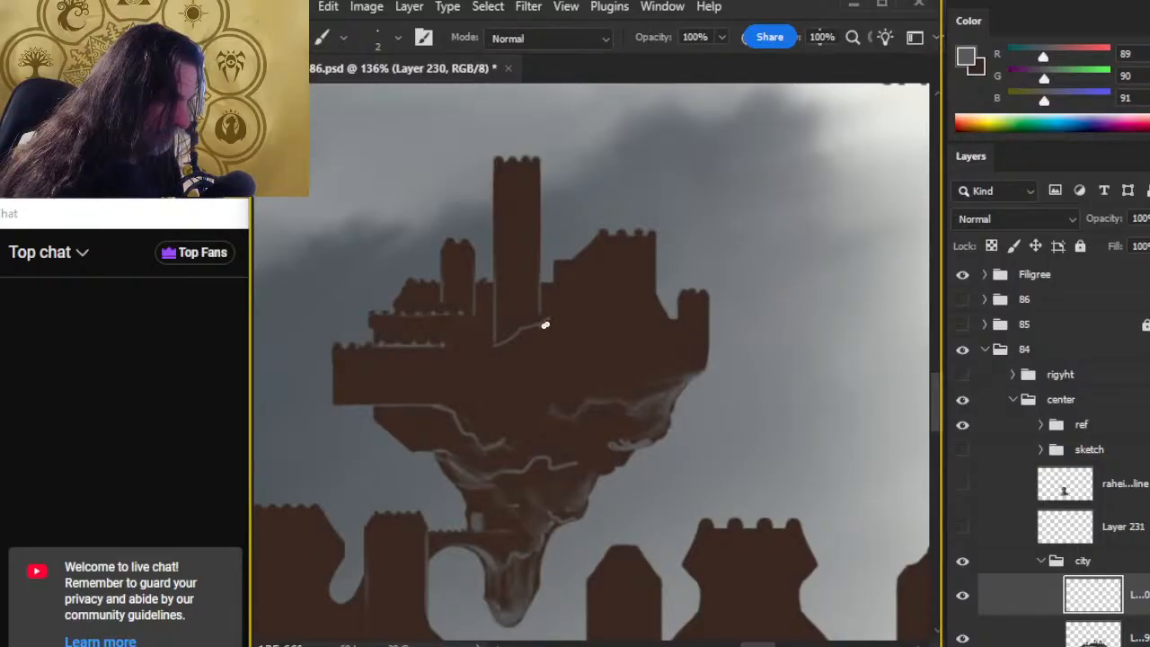
pyautogui.press('r')
pyautogui.moveTo(500, 348)
pyautogui.mouseDown()
pyautogui.moveTo(490, 362)
pyautogui.moveTo(518, 337)
pyautogui.mouseUp()
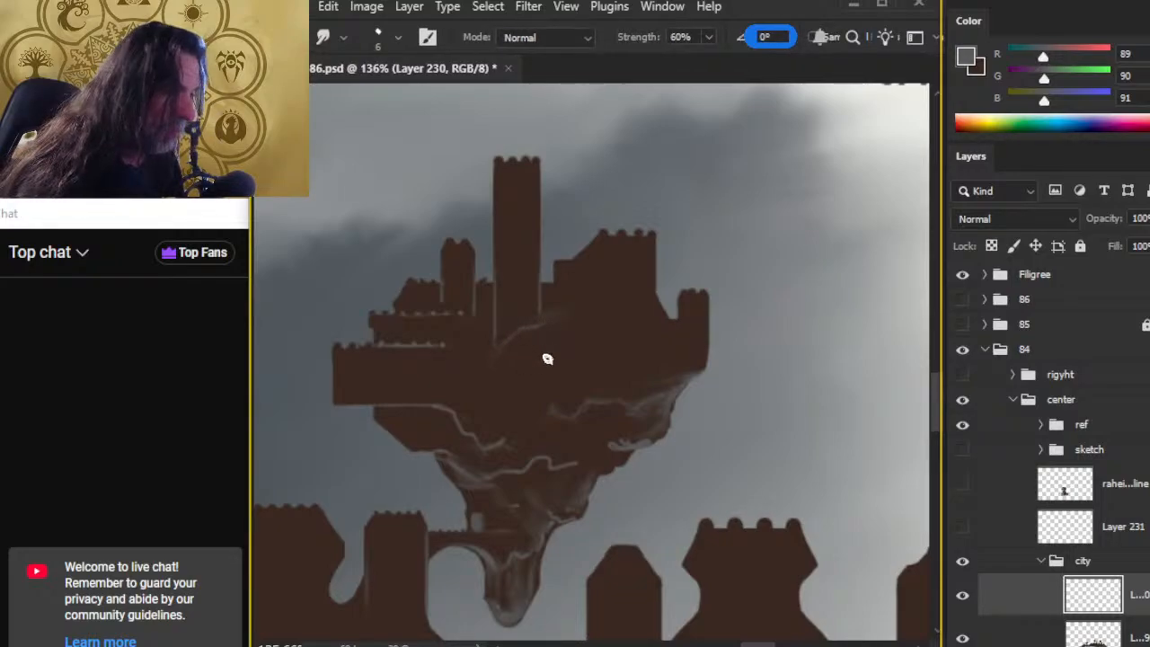
pyautogui.press('e')
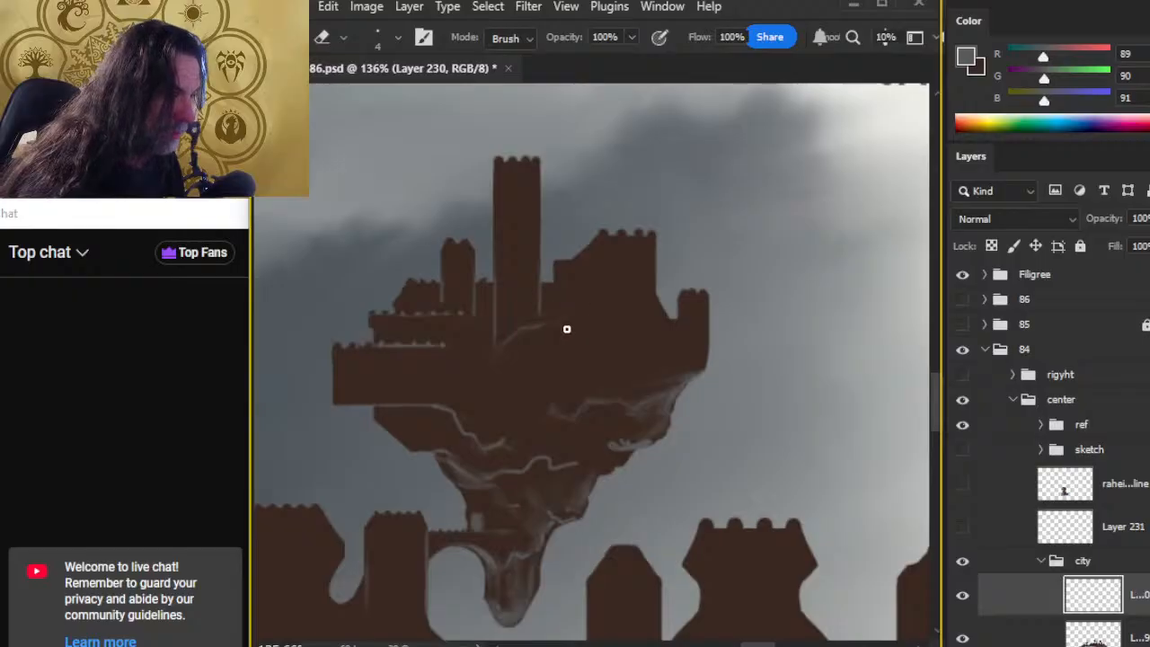
# Step: Add a short wavy grey line rising from the rock line's right end and soften the line's lower end at the tower base
pyautogui.press('b')
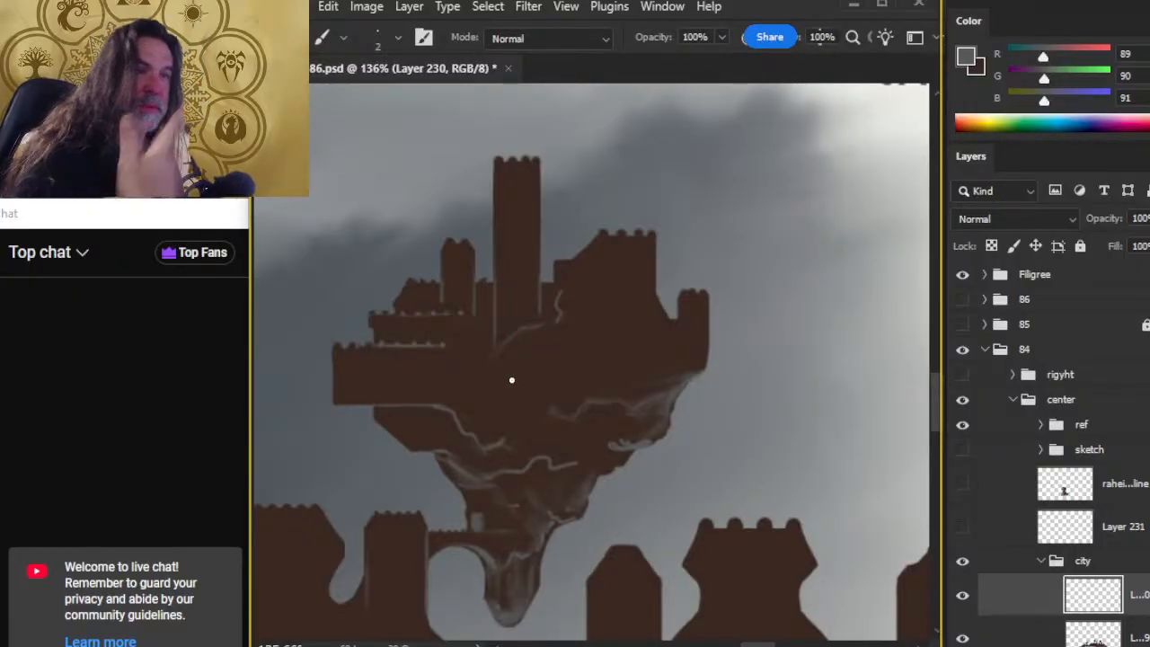
pyautogui.press('r')
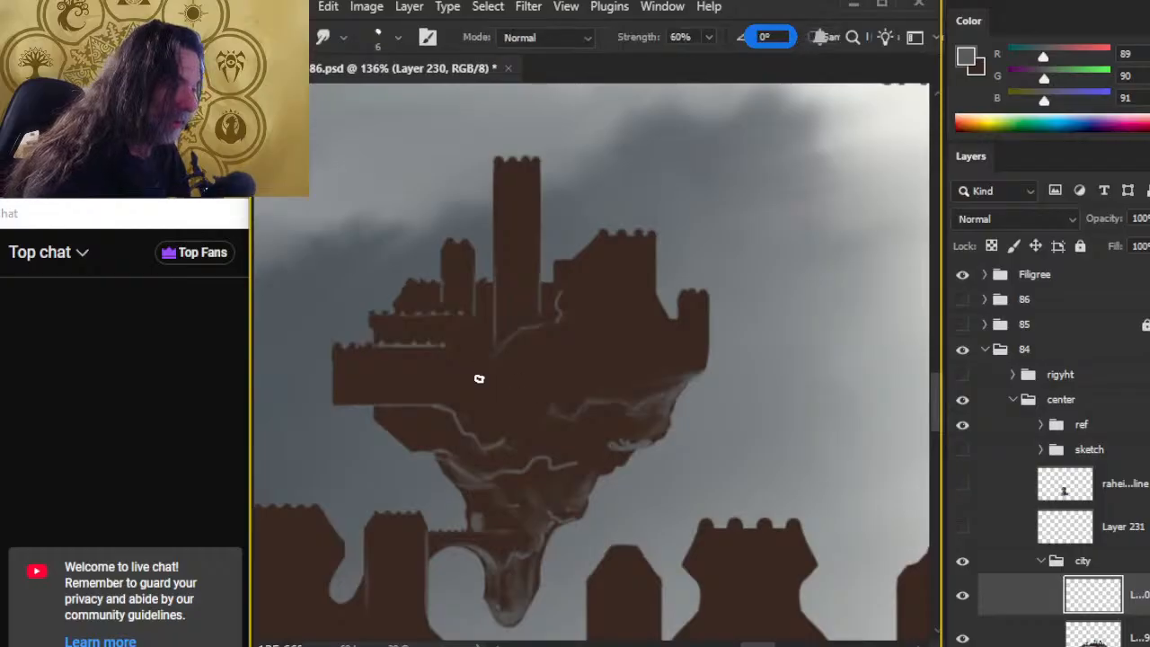
pyautogui.press('b')
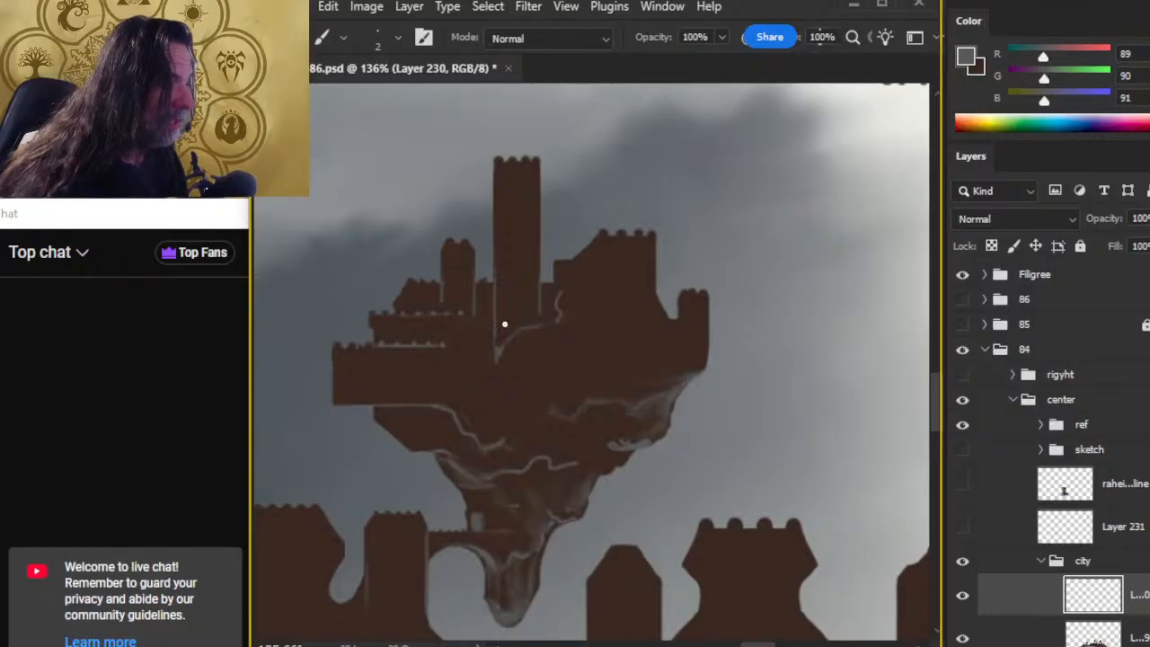
pyautogui.press('r')
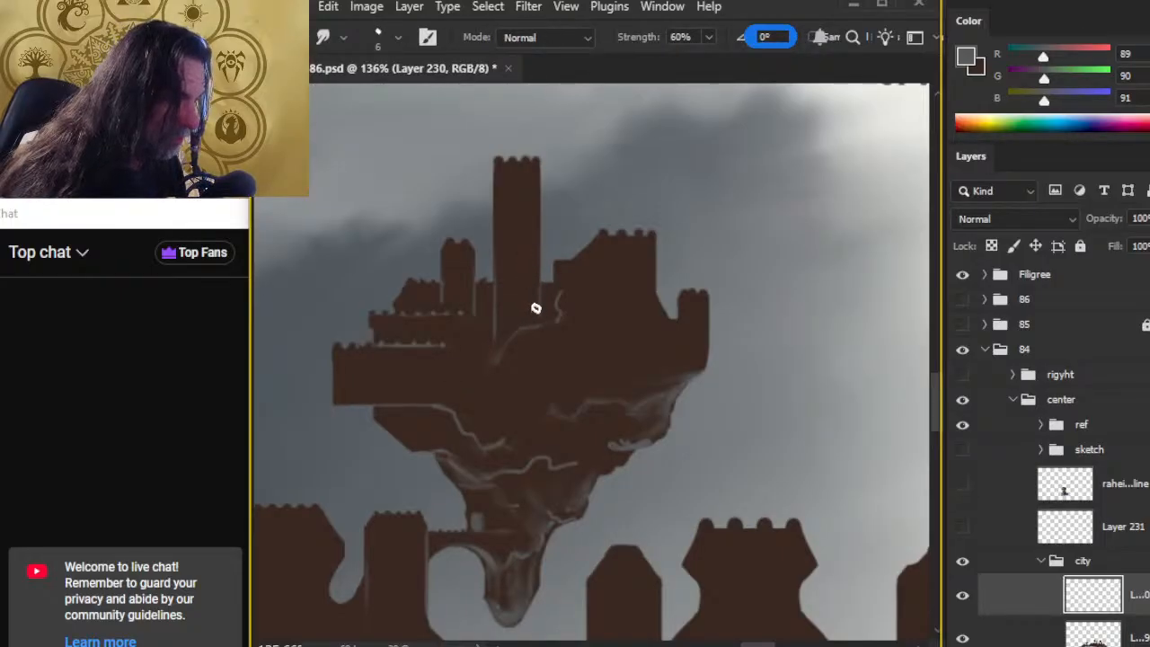
pyautogui.press('shift')
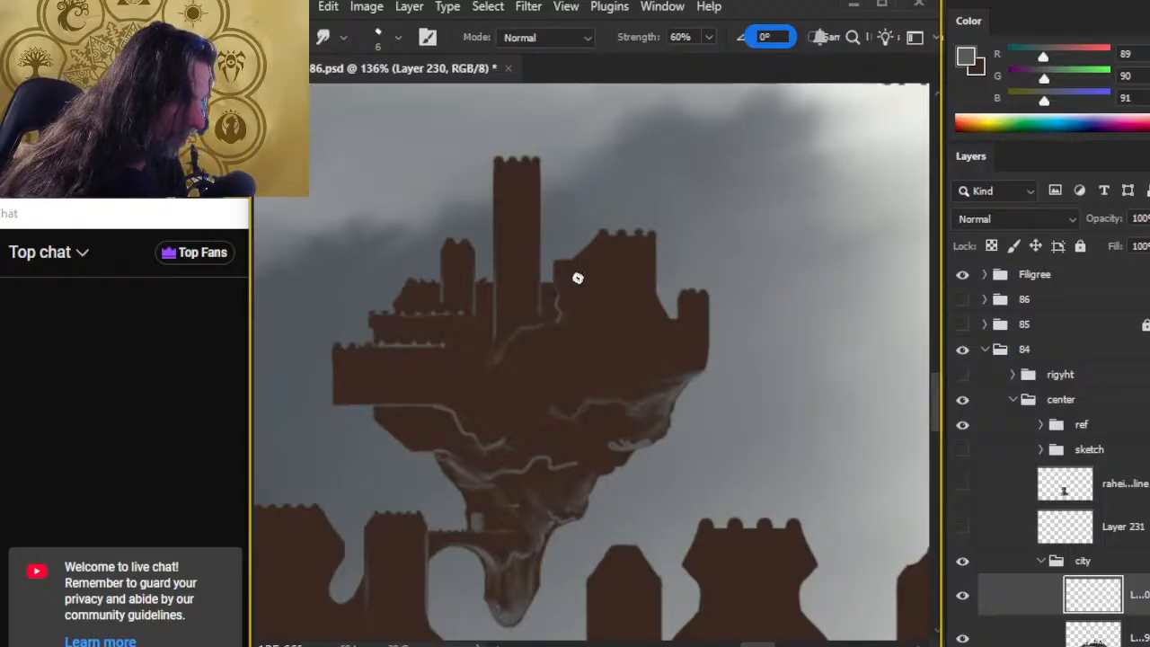
# Step: Paint a straight grey edge down the stepped block's left side, smudge it, and erase its lower part and the wavy line
pyautogui.press('b')
pyautogui.click(555, 278)
pyautogui.keyDown('shift'); pyautogui.click(557, 317); pyautogui.keyUp('shift')
pyautogui.press('r')
pyautogui.moveTo(562, 303)
pyautogui.mouseDown()
pyautogui.moveTo(564, 267)
pyautogui.moveTo(562, 329)
pyautogui.mouseUp()
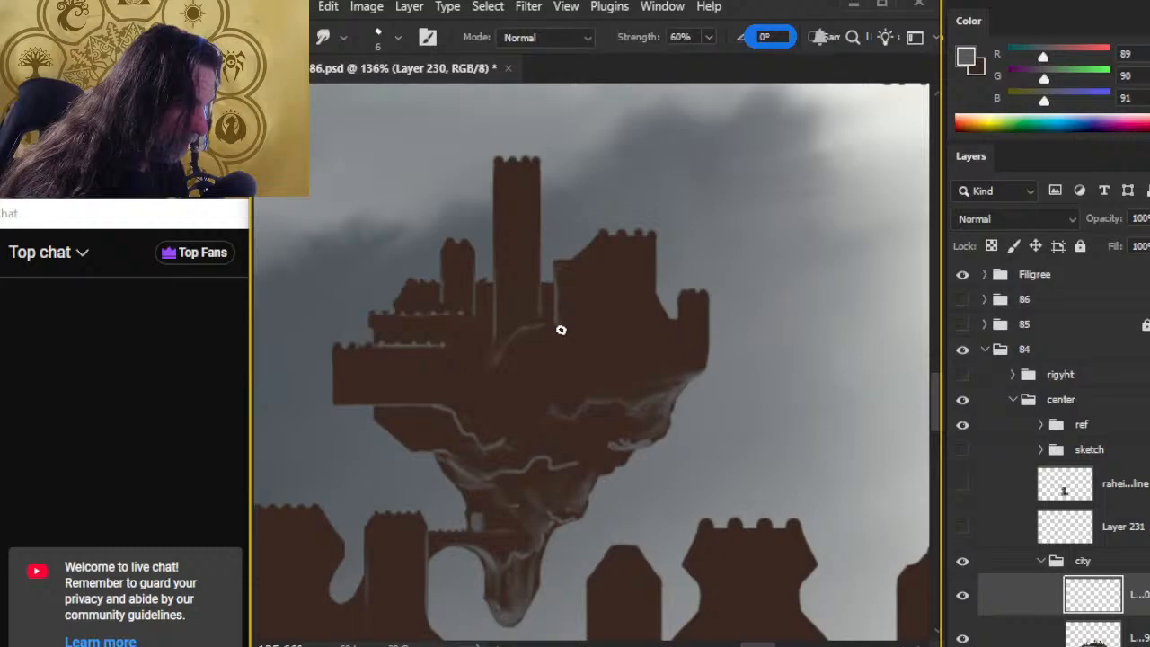
pyautogui.press('e')
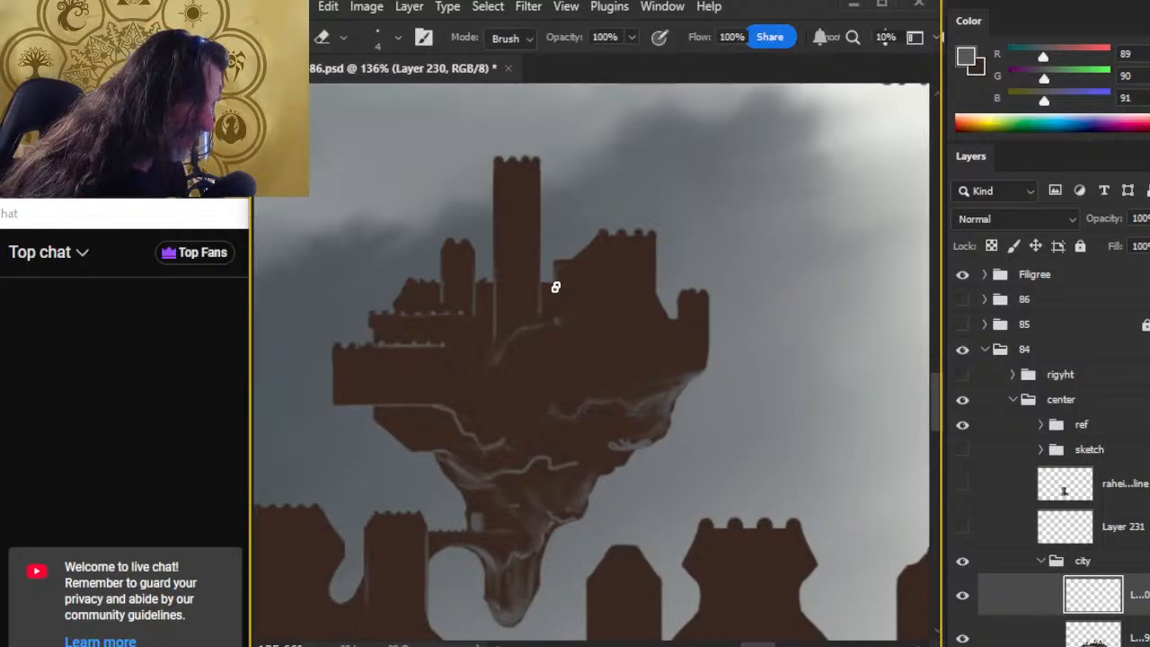
# Step: Continue the rock line with a small bump, a straight base under the right block, and a vertical edge up its right side
pyautogui.press('b')
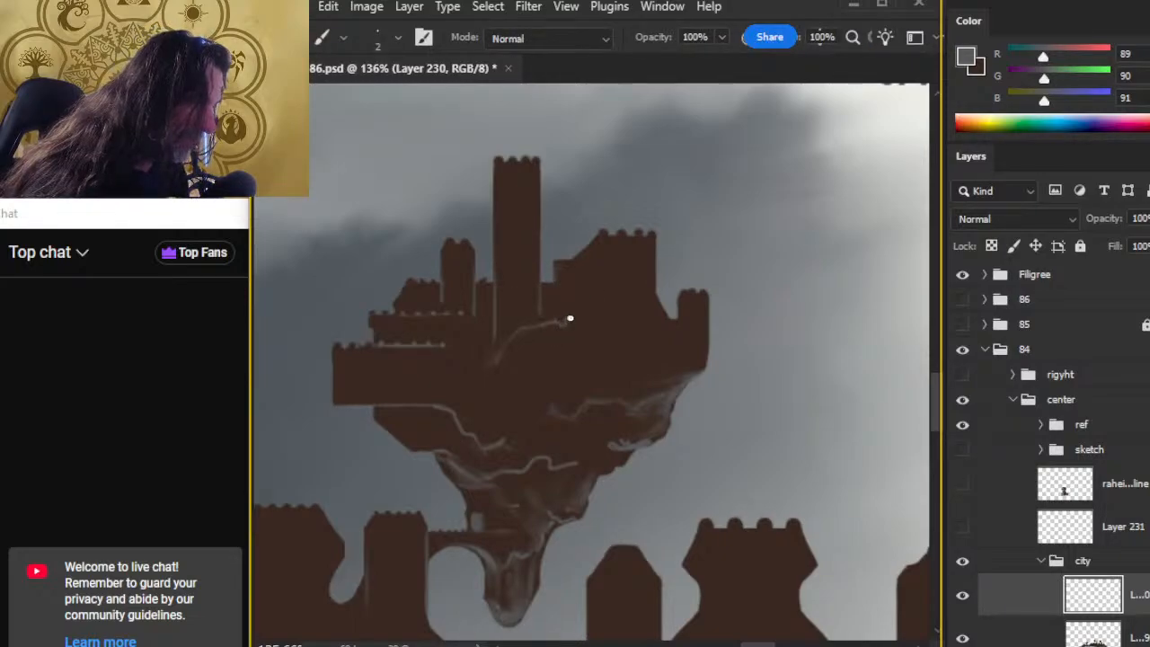
pyautogui.moveTo(579, 330)
pyautogui.mouseDown()
pyautogui.moveTo(652, 331)
pyautogui.moveTo(654, 283)
pyautogui.mouseUp()
pyautogui.press('e')
pyautogui.press('b')
pyautogui.press('r')
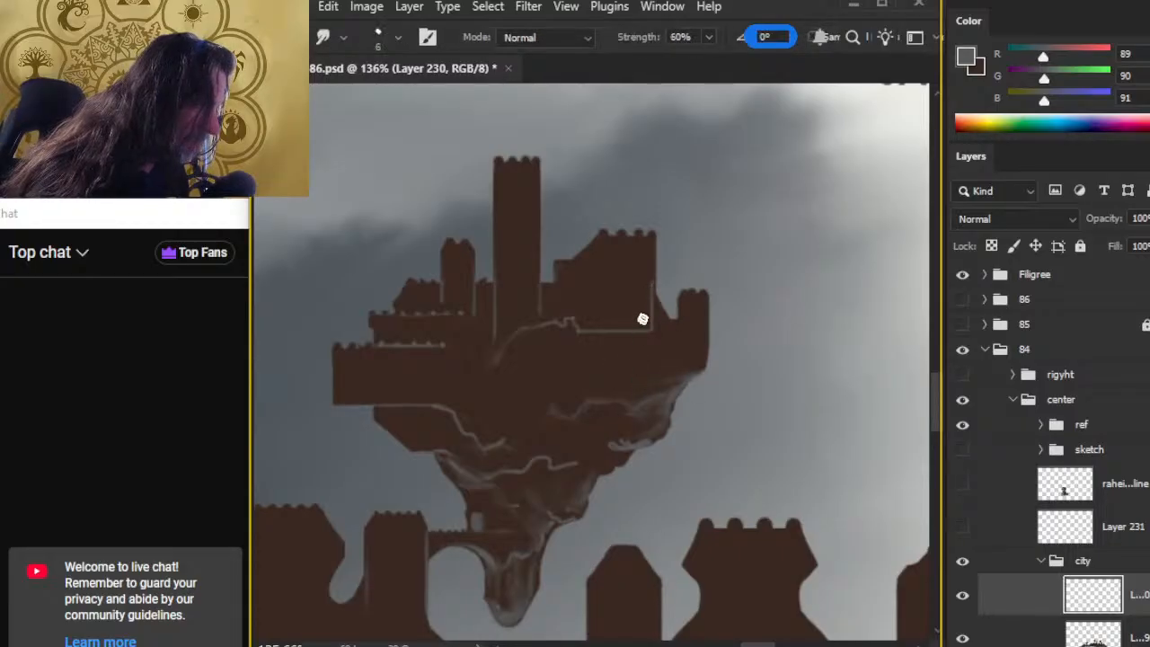
pyautogui.hotkey('ctrl', 'z')
pyautogui.press('b')
pyautogui.press('r')
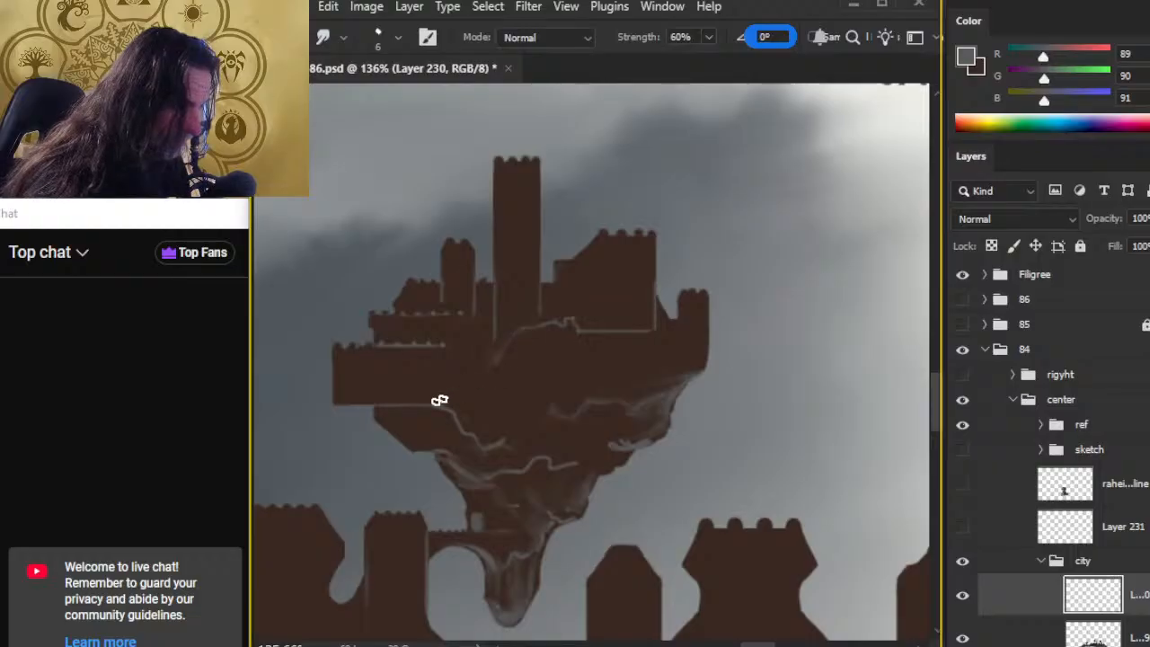
# Step: Paint a jagged grey rock line from the left platform to the tall tower's base and clean up where they meet
pyautogui.press('b')
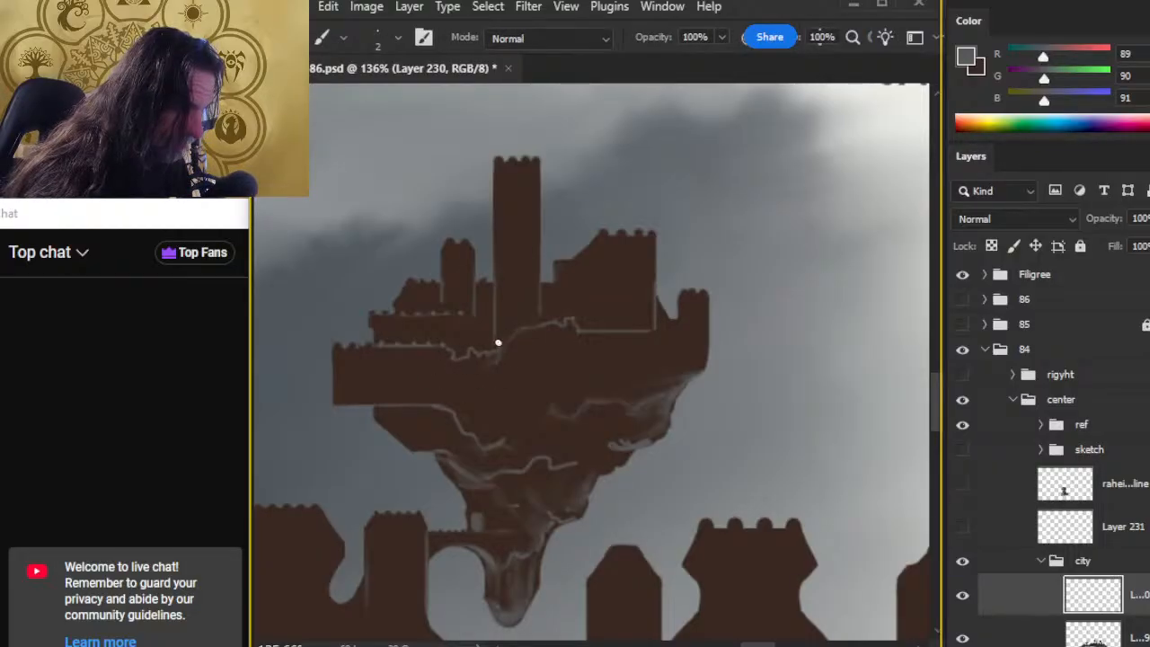
pyautogui.press('e')
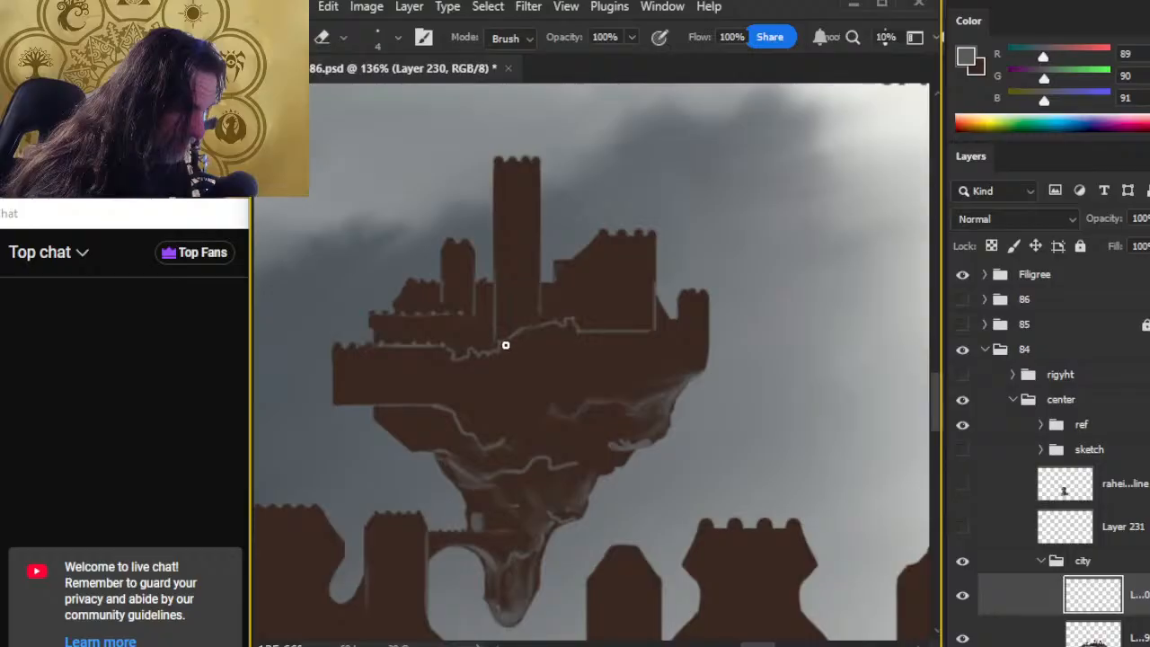
pyautogui.press('b')
pyautogui.moveTo(615, 359); pyautogui.dragTo(527, 352)
pyautogui.hotkey('ctrl', 'z')
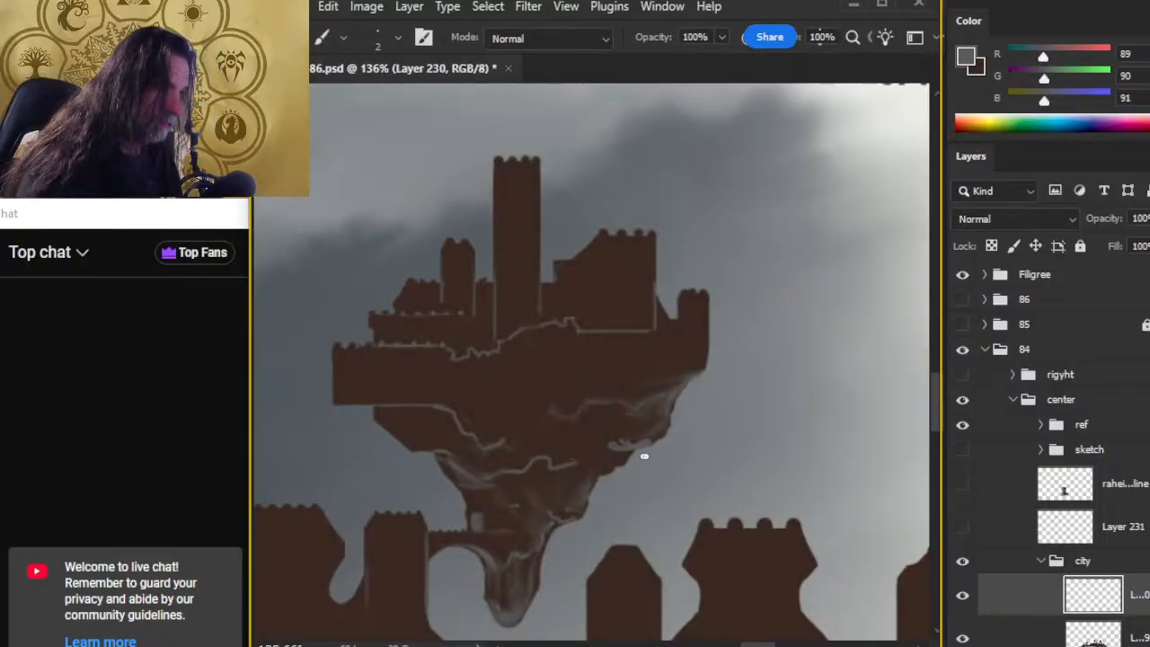
# Step: Paint a full-height vertical grey edge through the right block where its sloped roof meets the battlements
pyautogui.press('z')
pyautogui.moveTo(669, 454)
pyautogui.mouseDown()
pyautogui.moveTo(583, 441)
pyautogui.moveTo(589, 533)
pyautogui.moveTo(634, 386)
pyautogui.moveTo(606, 378)
pyautogui.moveTo(605, 402)
pyautogui.moveTo(575, 398)
pyautogui.moveTo(695, 383)
pyautogui.moveTo(621, 300)
pyautogui.moveTo(642, 297)
pyautogui.mouseUp()
pyautogui.press('b')
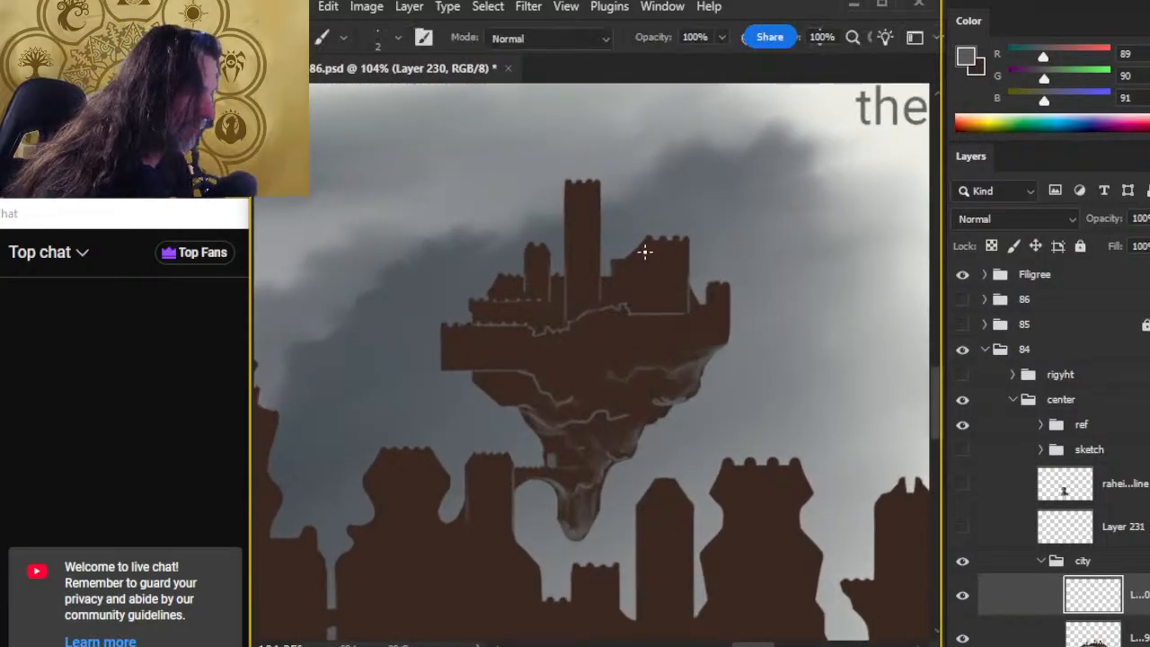
pyautogui.moveTo(646, 239); pyautogui.dragTo(646, 315)
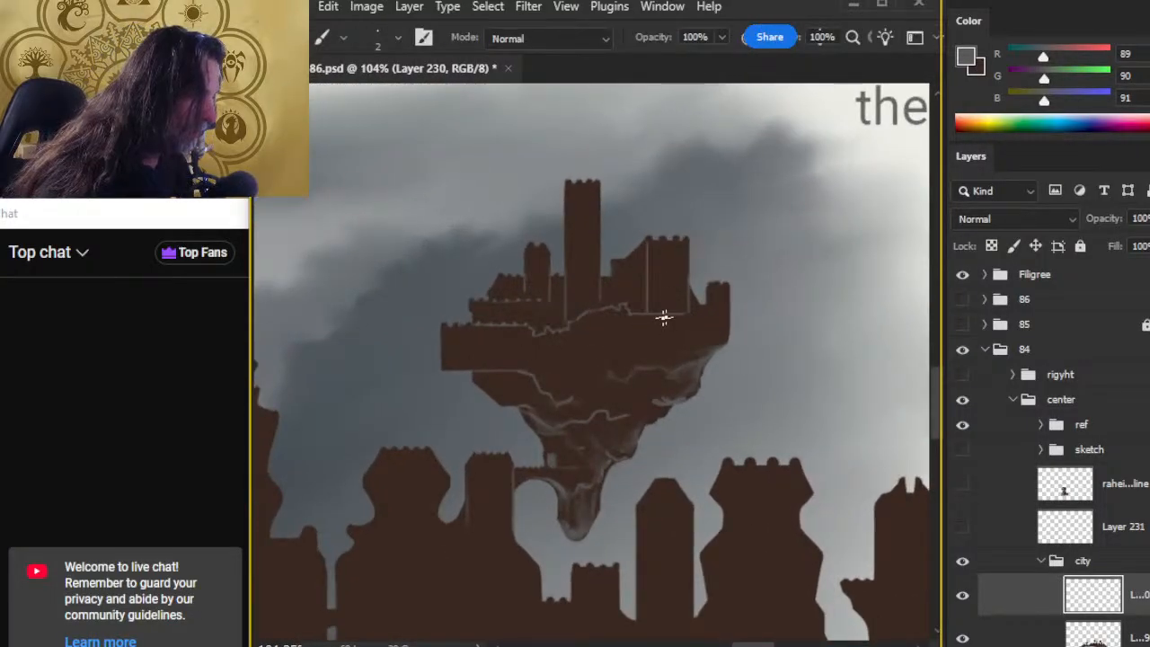
# Step: Replace the straight base under the right block with a jagged grey rock line sloping down toward the island's right side
pyautogui.press('e')
pyautogui.press('b')
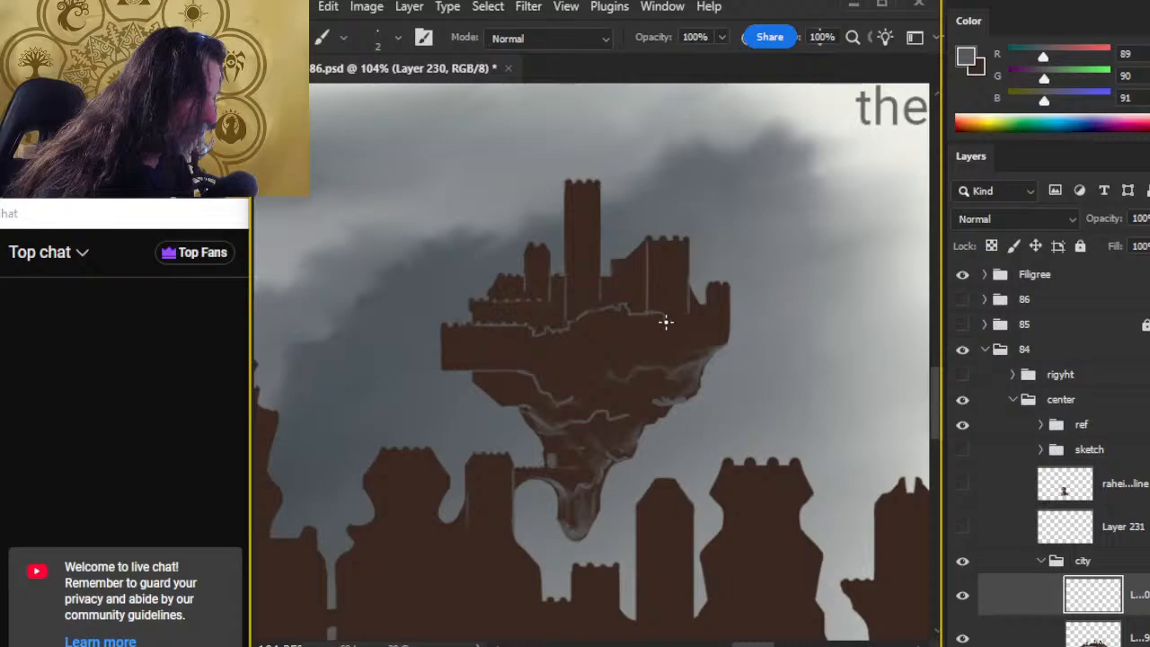
pyautogui.press('e')
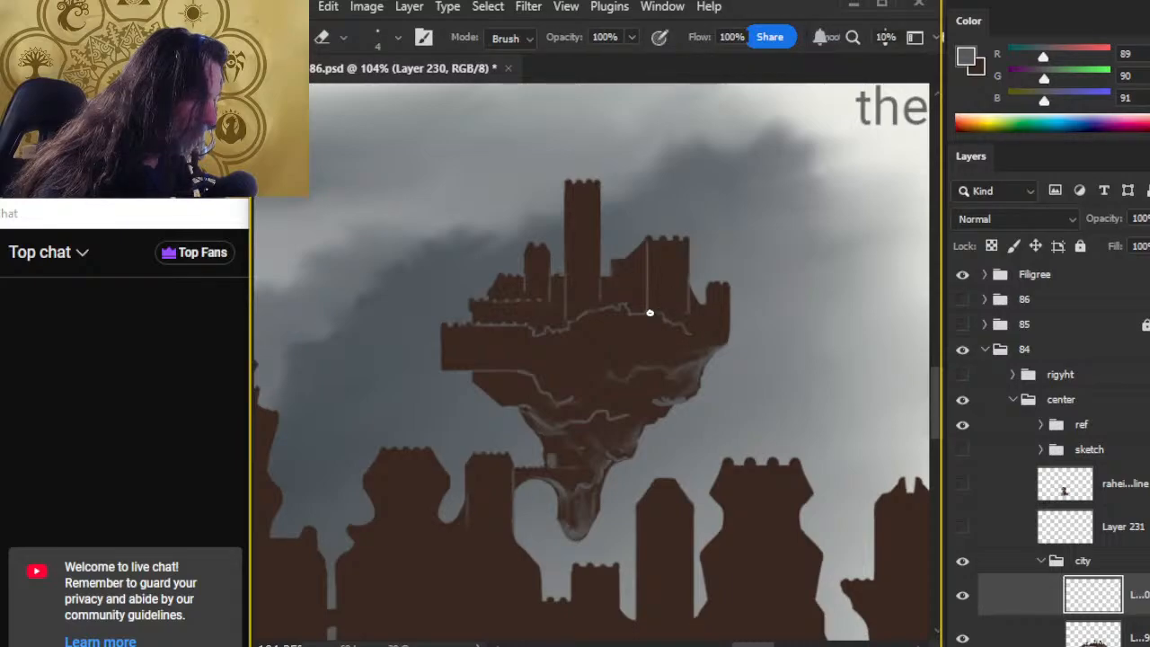
pyautogui.press('b')
pyautogui.press('e')
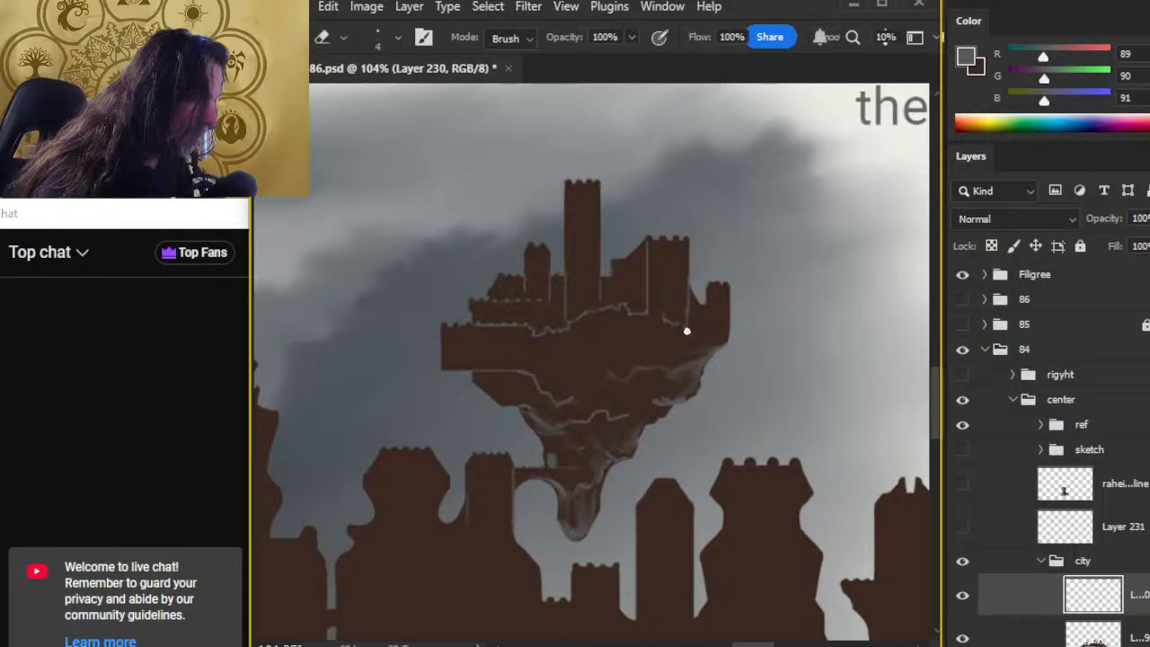
pyautogui.press('b')
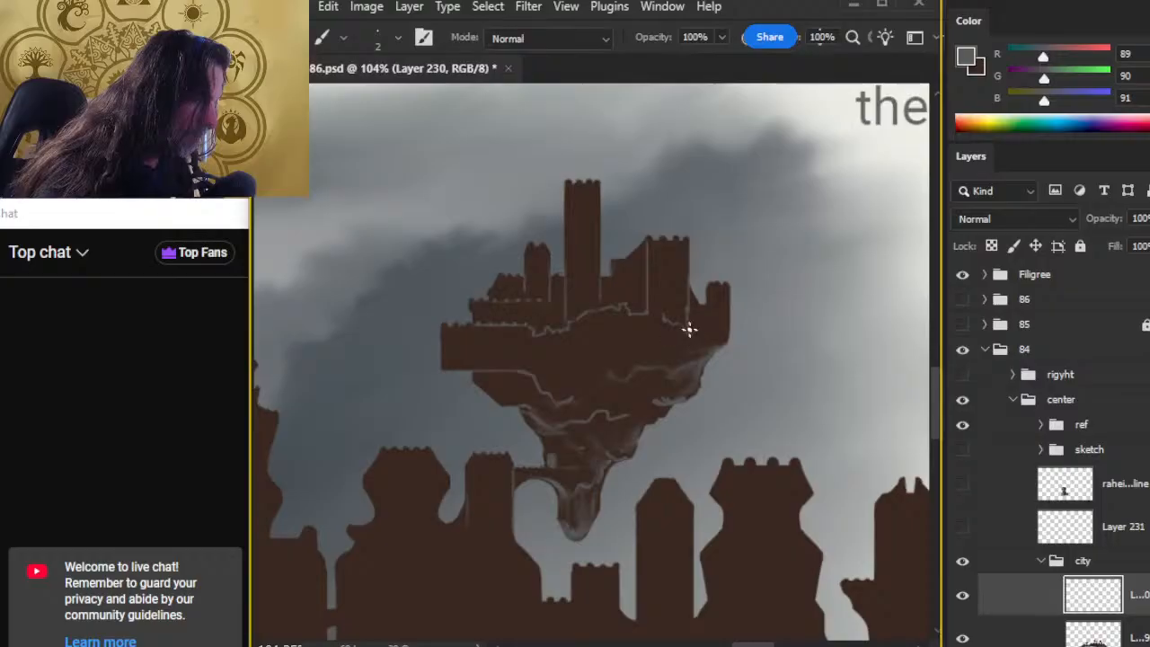
pyautogui.press('e')
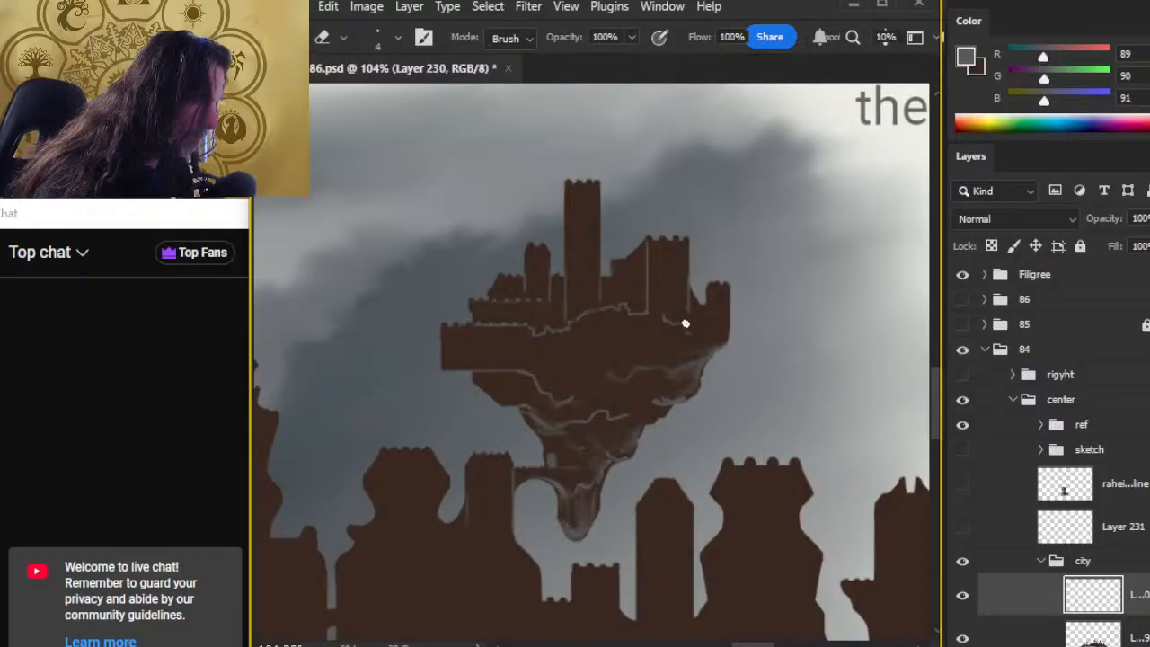
# Step: Smudge the vertical grey edge on the right side of the battlemented right block
pyautogui.press('r')
pyautogui.keyDown('shift'); pyautogui.click(688, 300); pyautogui.keyUp('shift')
pyautogui.keyDown('shift'); pyautogui.click(688, 258); pyautogui.keyUp('shift')
pyautogui.keyDown('shift'); pyautogui.click(686, 268); pyautogui.keyUp('shift')
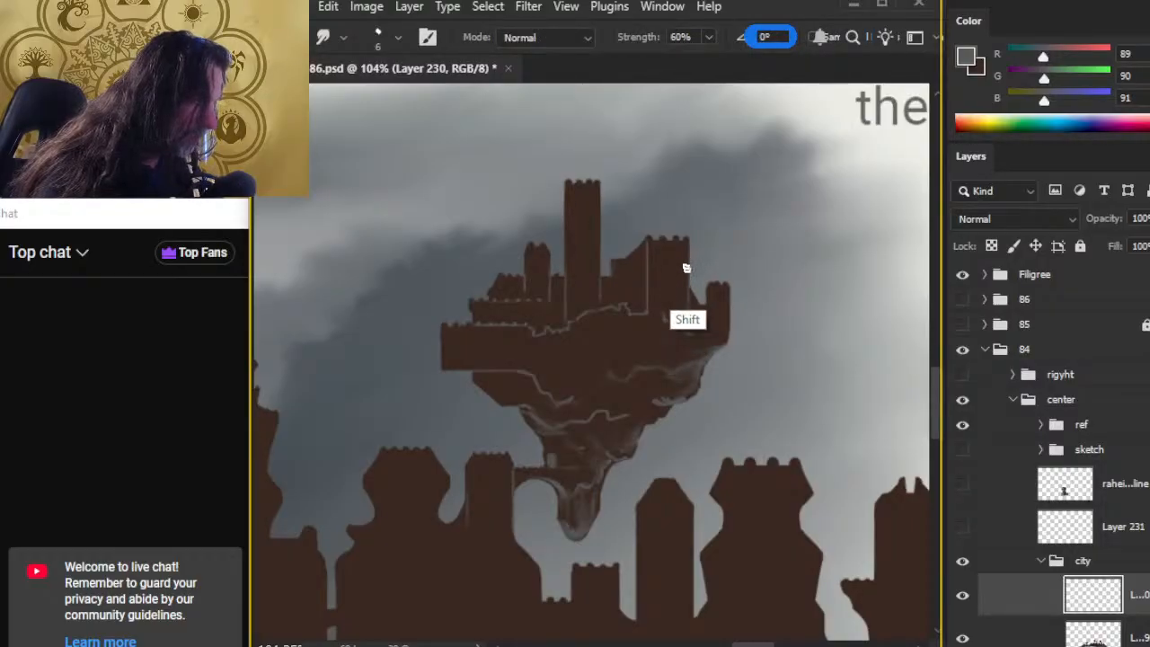
# Step: Erase the lower end of the vertical edge through the middle of the right block and smudge that edge softer
pyautogui.press('e')
pyautogui.moveTo(641, 307); pyautogui.dragTo(658, 310)
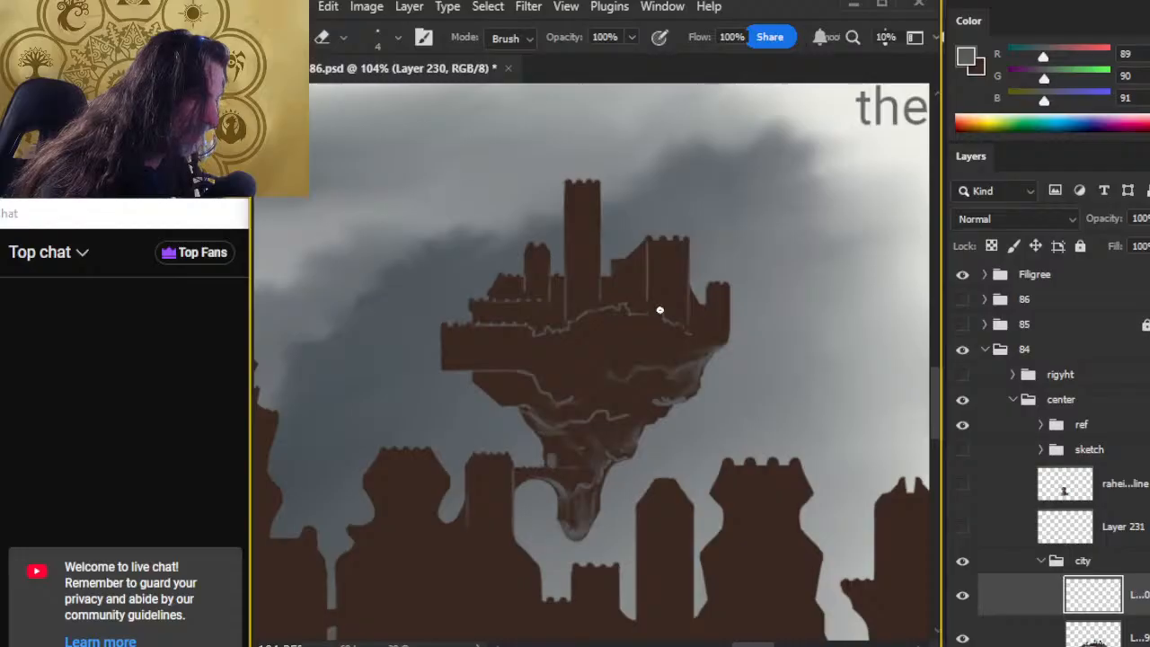
pyautogui.press('r')
pyautogui.keyDown('shift'); pyautogui.click(653, 267); pyautogui.keyUp('shift')
pyautogui.keyDown('shift'); pyautogui.click(652, 259); pyautogui.keyUp('shift')
pyautogui.keyDown('shift'); pyautogui.click(652, 293); pyautogui.keyUp('shift')
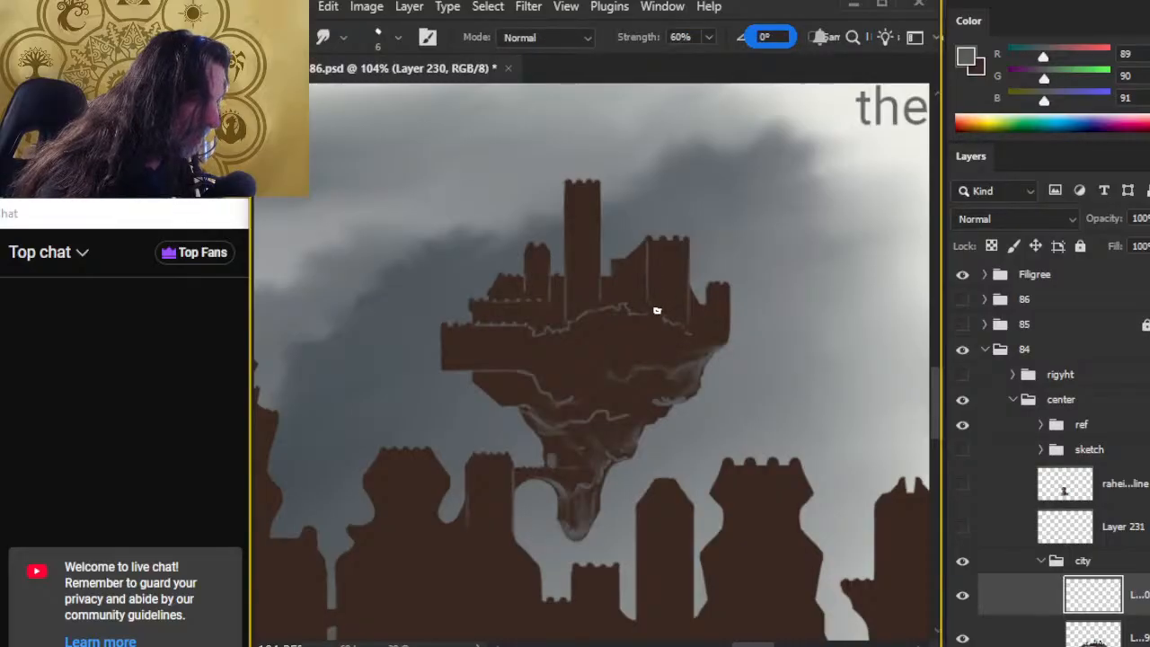
pyautogui.press('e')
pyautogui.moveTo(651, 298); pyautogui.dragTo(647, 282)
pyautogui.press('r')
pyautogui.keyDown('shift'); pyautogui.click(647, 283); pyautogui.keyUp('shift')
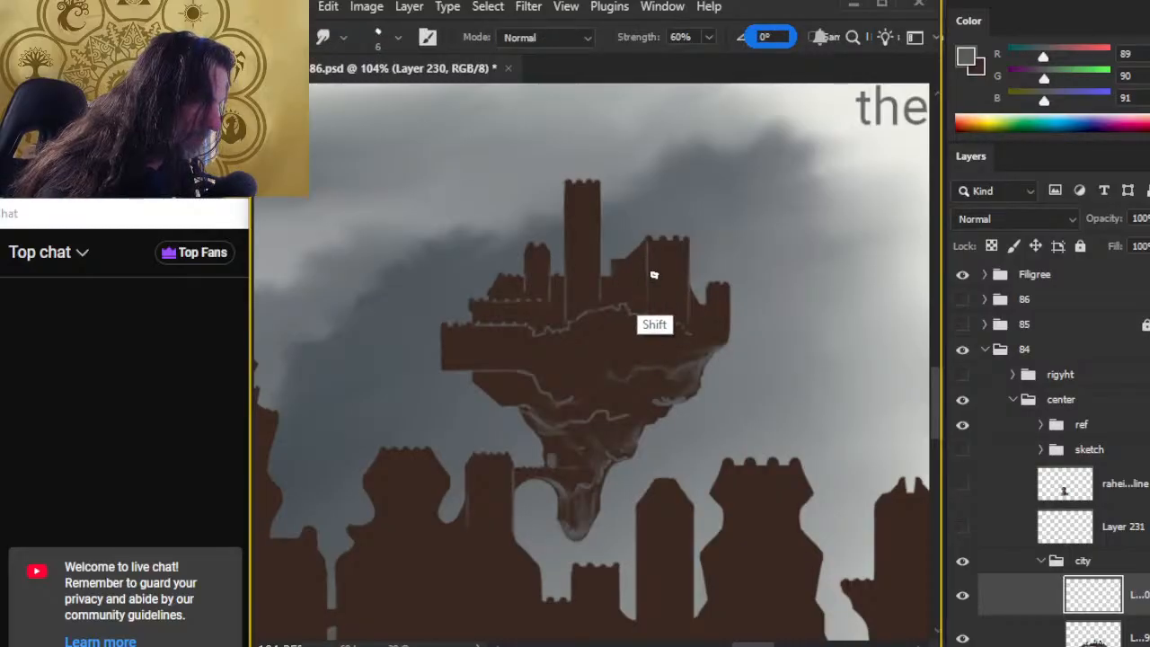
pyautogui.keyDown('shift'); pyautogui.click(647, 243); pyautogui.keyUp('shift')
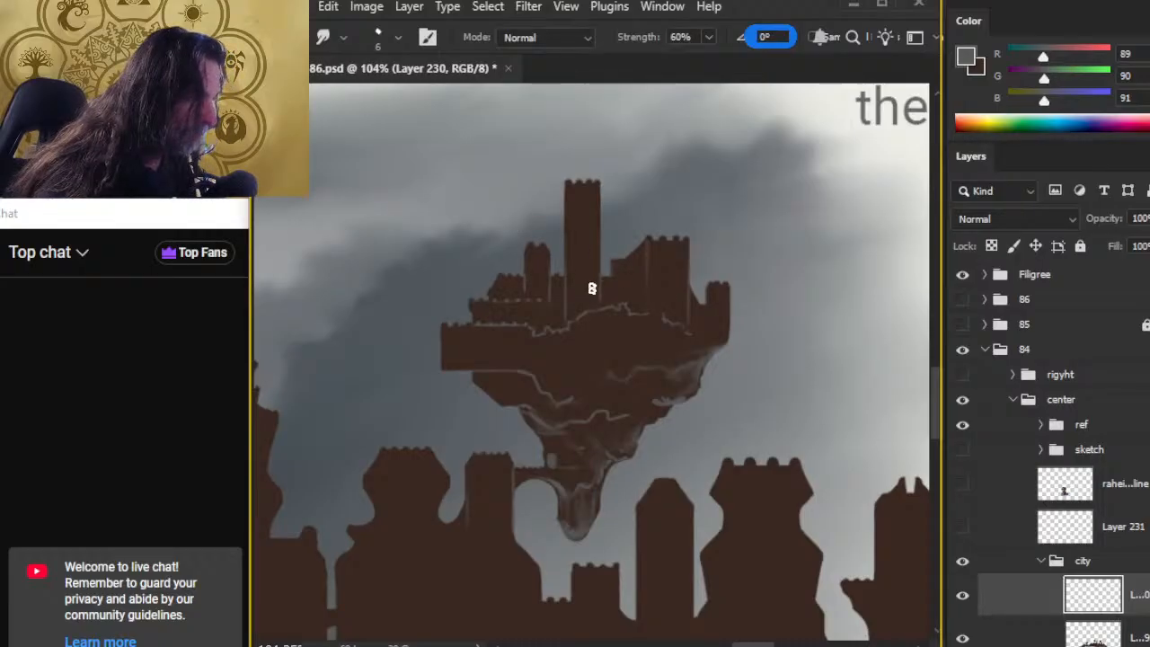
# Step: Paint vertical grey edges on the small structures on both sides of the tall tower and smudge them
pyautogui.press('b')
pyautogui.keyDown('shift'); pyautogui.click(610, 275); pyautogui.keyUp('shift')
pyautogui.press('r')
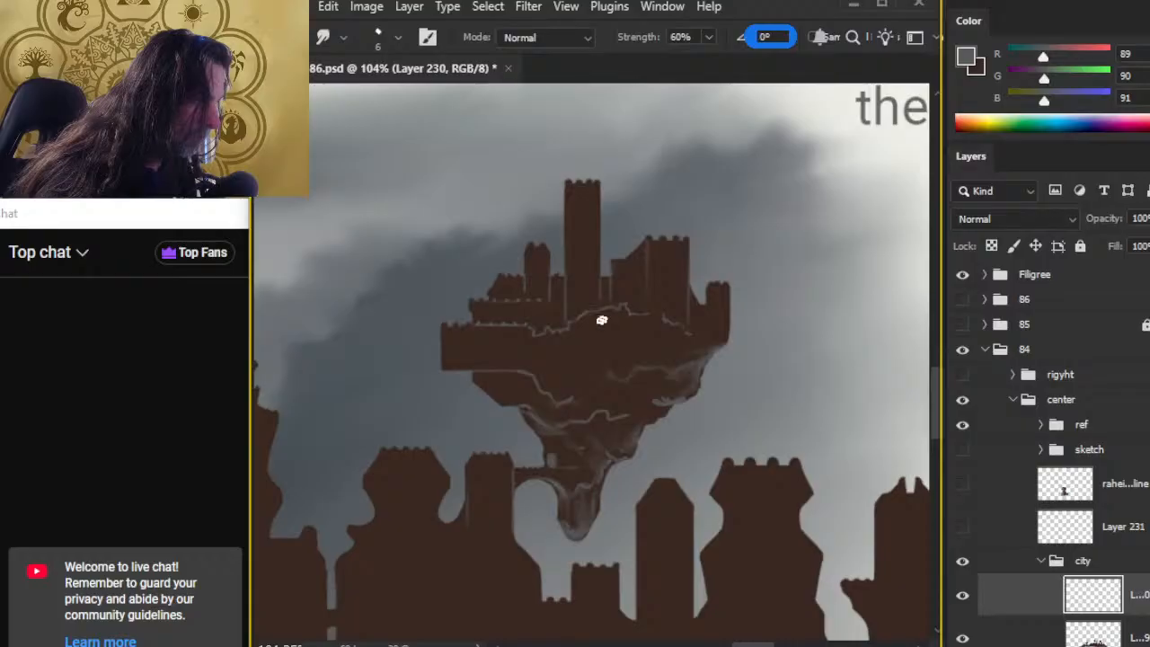
pyautogui.press('b')
pyautogui.keyDown('shift'); pyautogui.click(546, 318); pyautogui.keyUp('shift')
pyautogui.press('r')
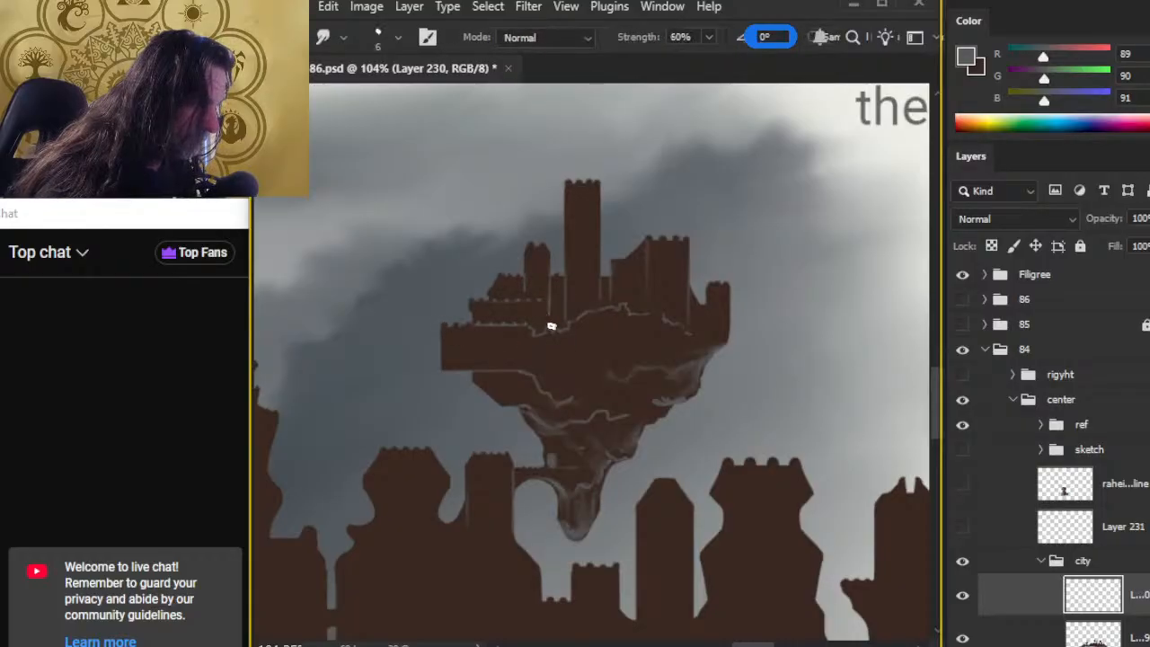
pyautogui.keyDown('shift'); pyautogui.click(552, 318); pyautogui.keyUp('shift')
pyautogui.keyDown('shift'); pyautogui.click(554, 300); pyautogui.keyUp('shift')
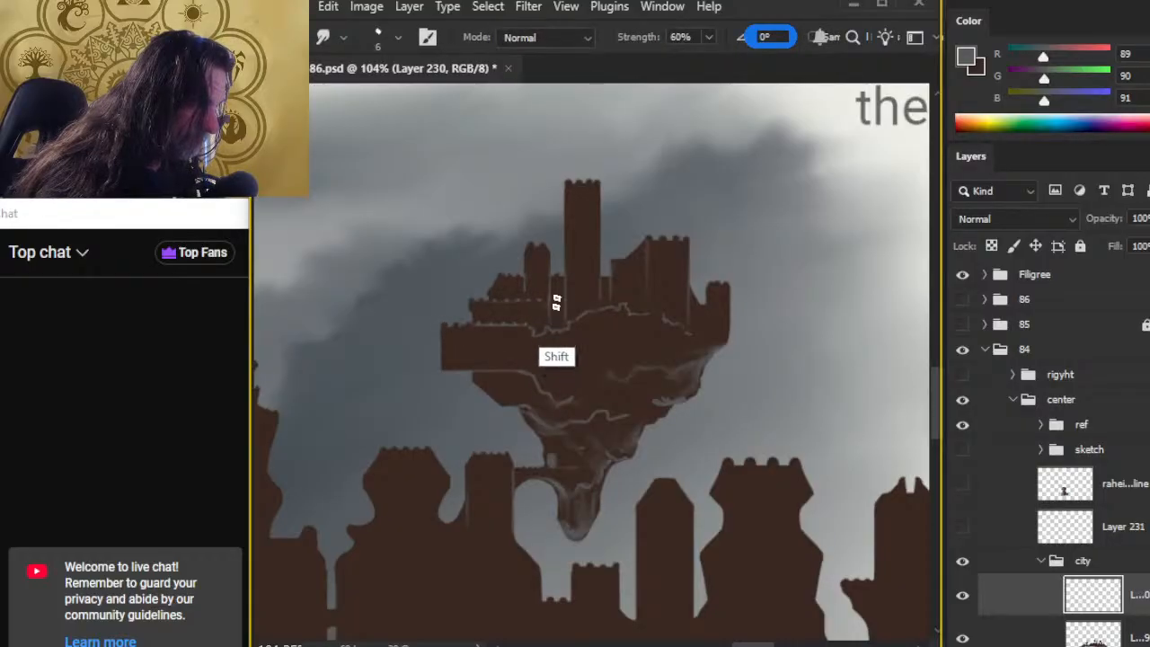
# Step: Extend the grey rock line from the tower's base down across the left platform to the rock's upper left corner
pyautogui.press('b')
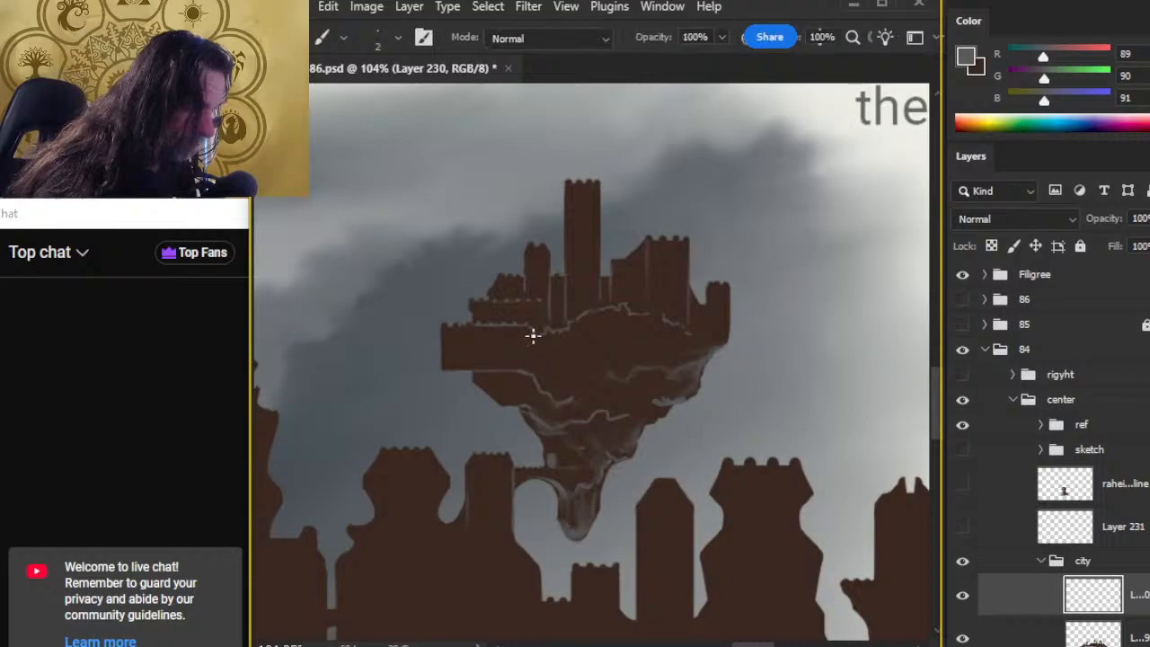
pyautogui.press('e')
pyautogui.press('b')
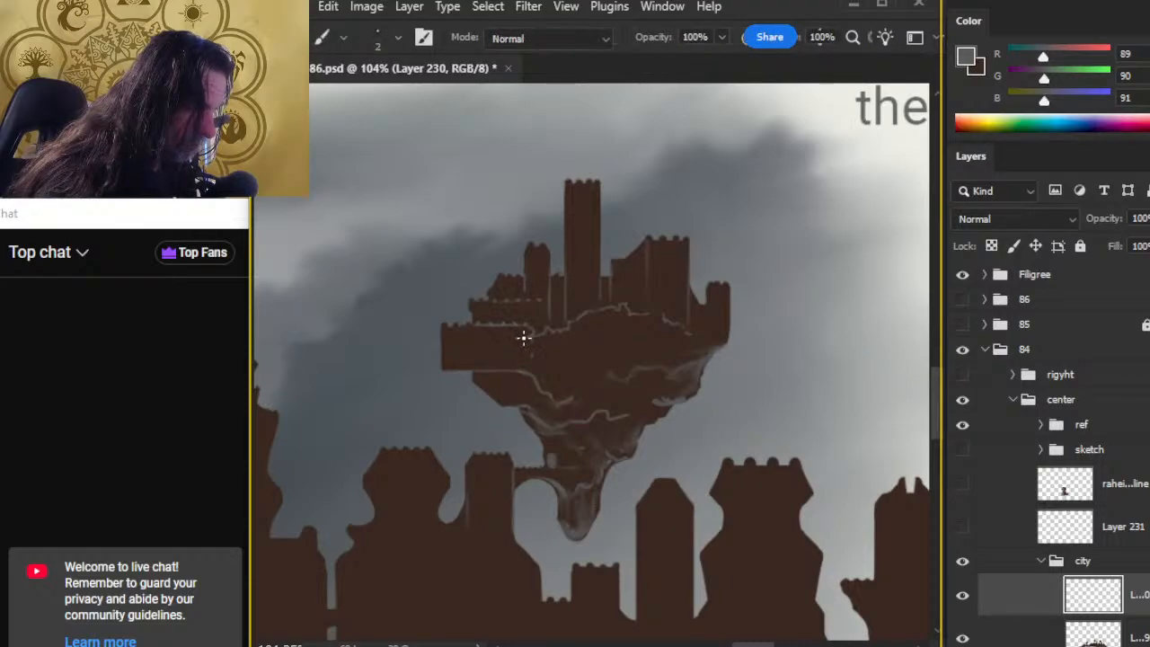
pyautogui.press('e')
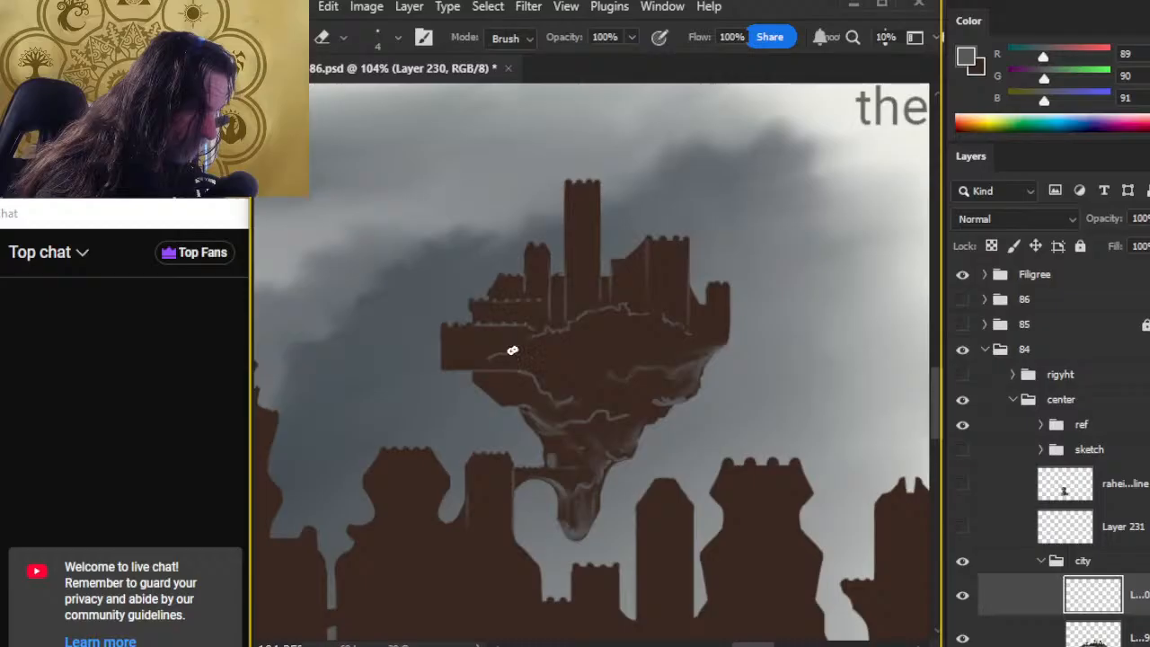
pyautogui.press('b')
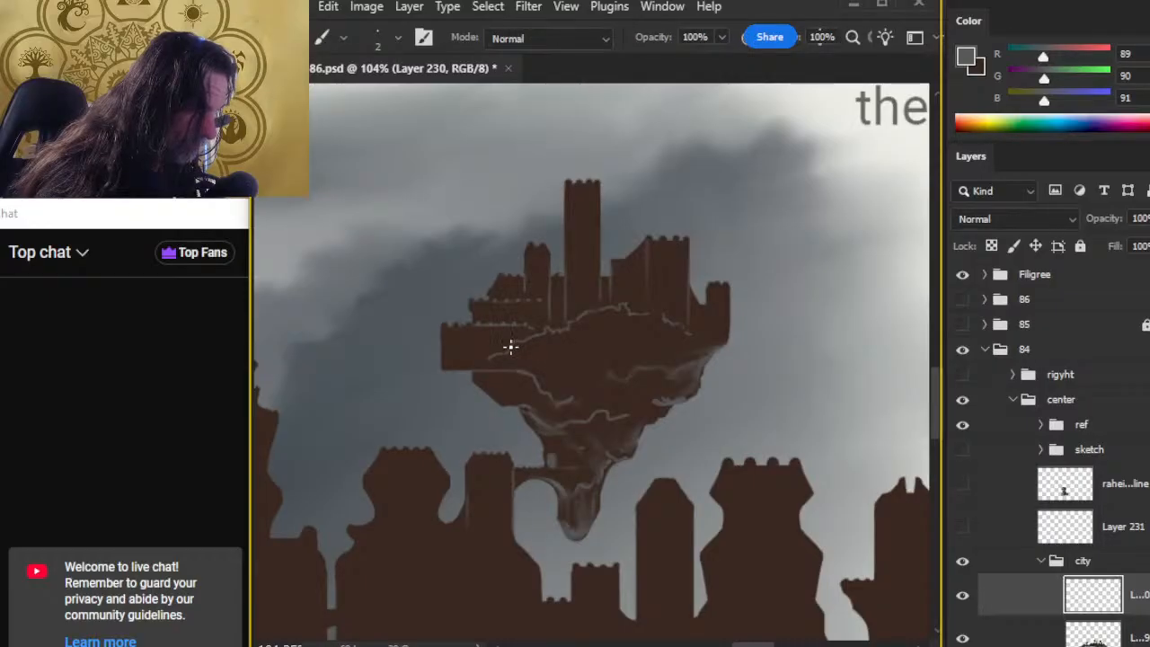
pyautogui.moveTo(510, 347); pyautogui.dragTo(495, 357)
pyautogui.press('e')
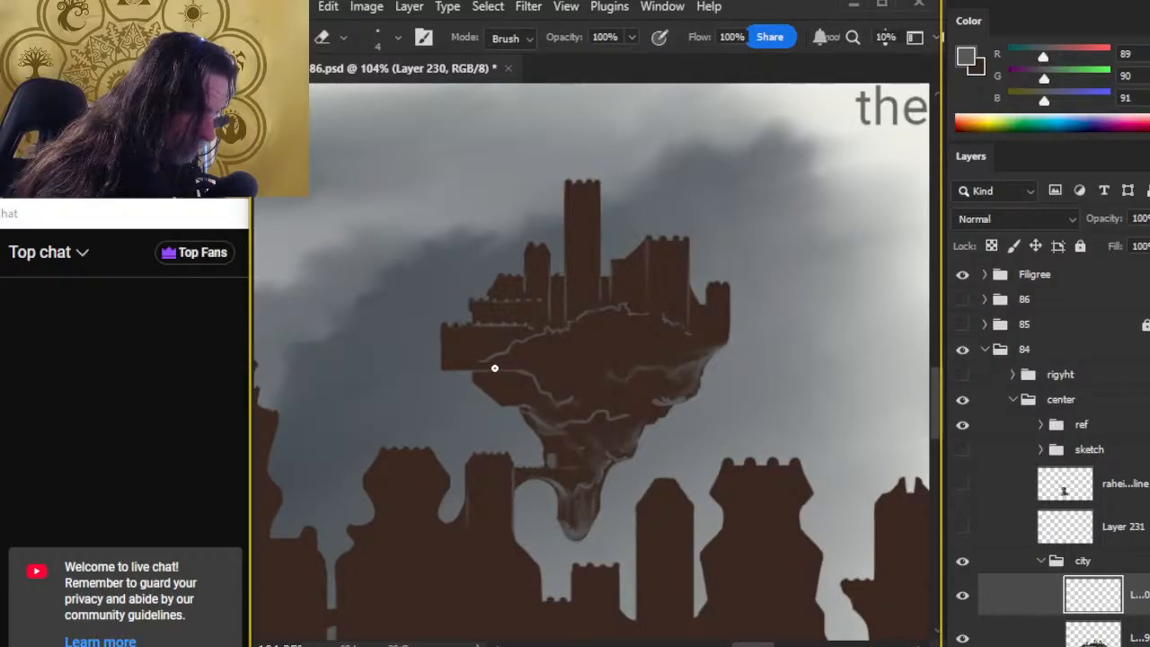
pyautogui.press('b')
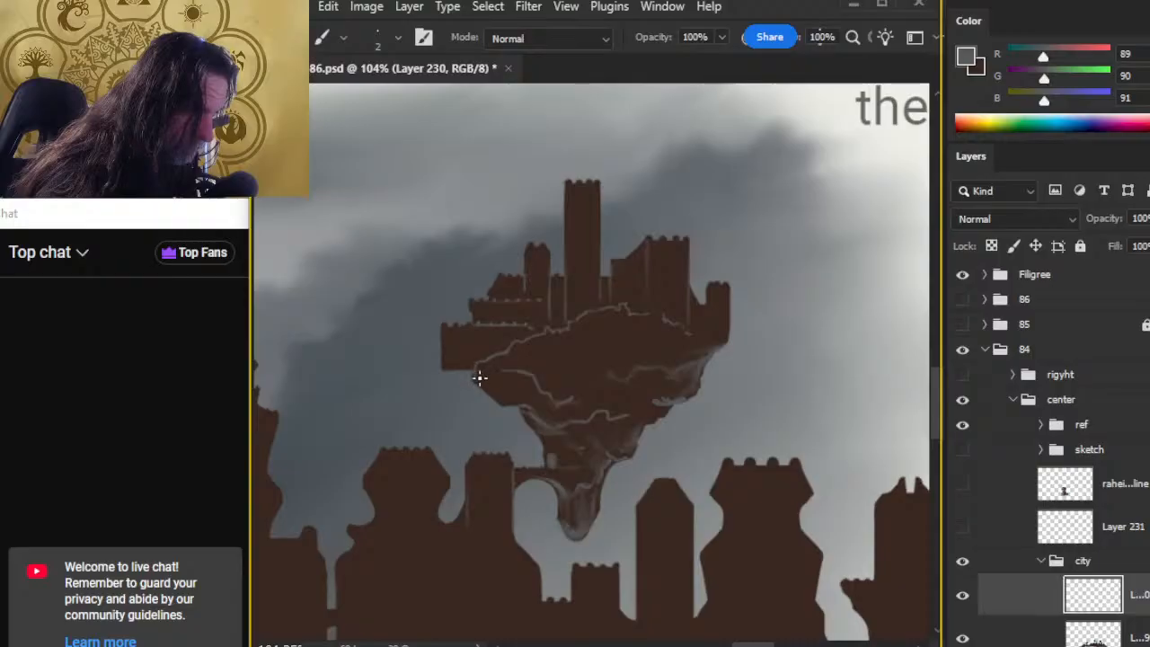
# Step: Erase the rock line's lower end and repaint it shorter, with a short flat ledge at the rock's upper left corner
pyautogui.press('e')
pyautogui.press('b')
pyautogui.press('e')
pyautogui.press('b')
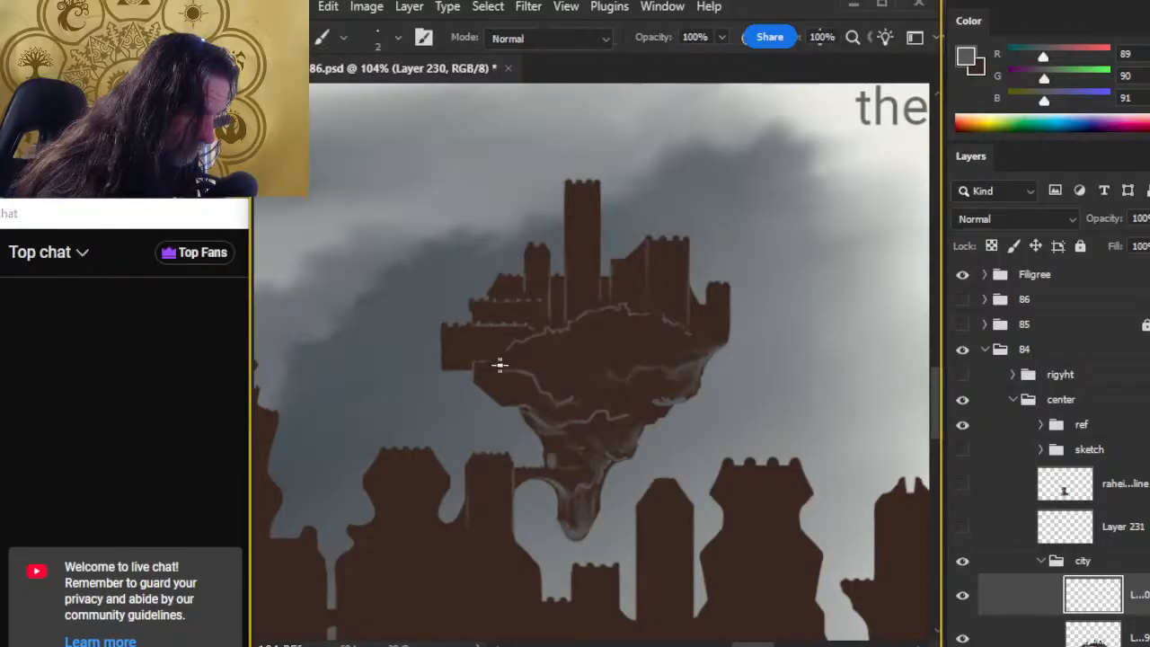
pyautogui.press('e')
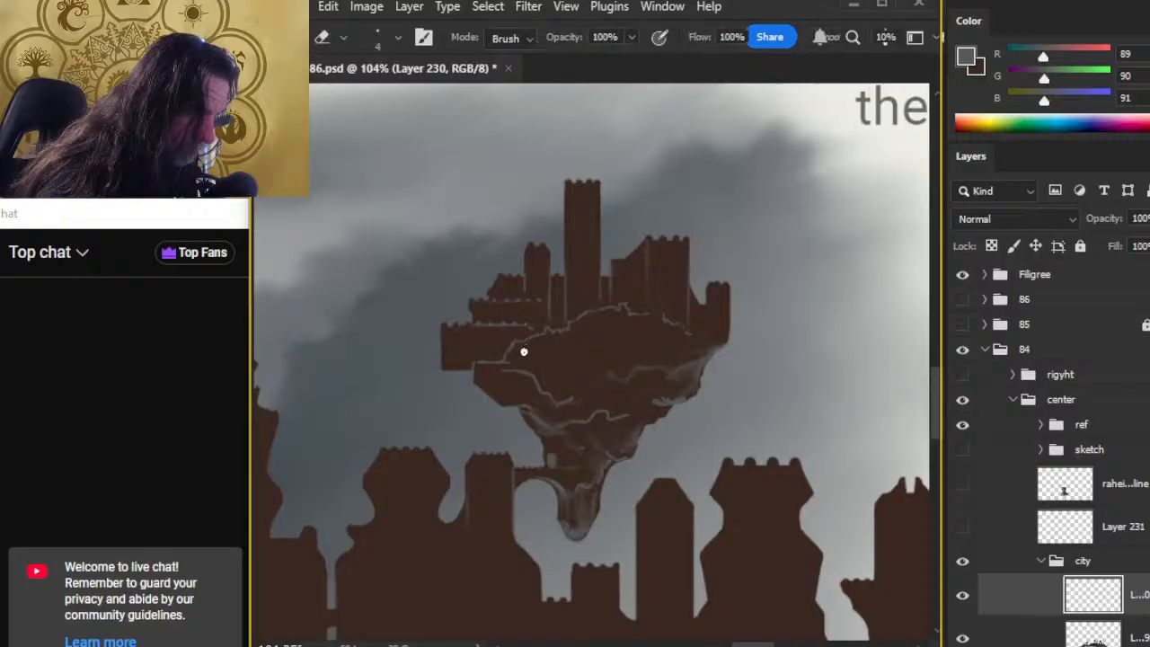
# Step: Continue the flat ledge as a straight grey line to the right across the rock and clean up around it
pyautogui.press('b')
pyautogui.moveTo(504, 363); pyautogui.dragTo(556, 368)
pyautogui.press('e')
pyautogui.press('b')
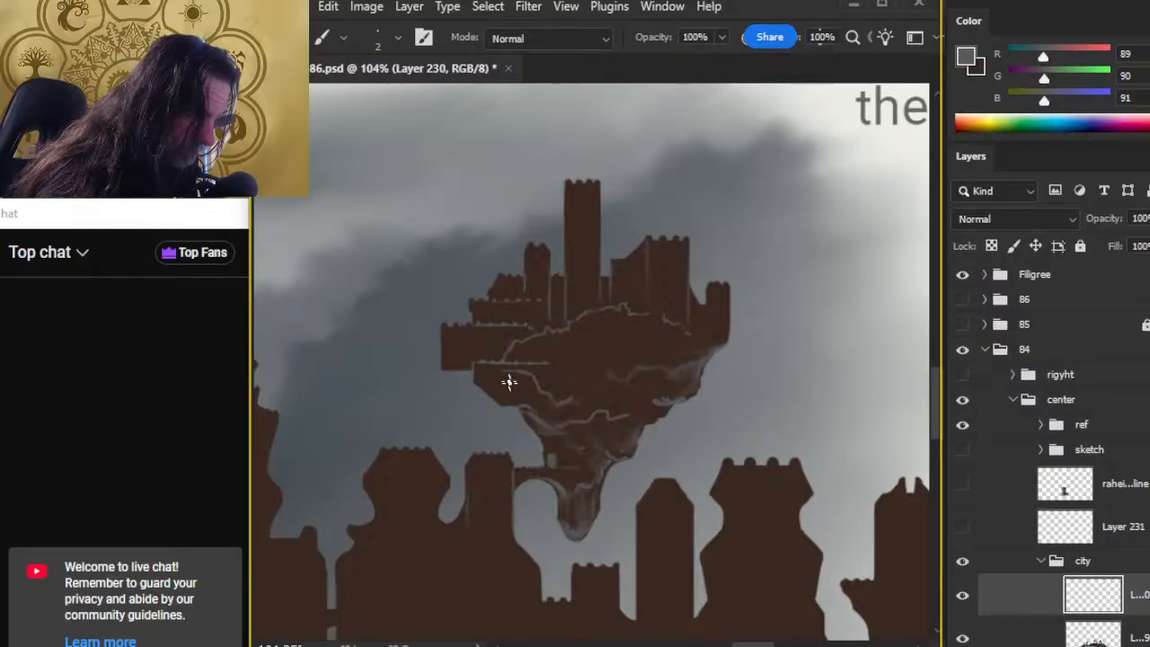
pyautogui.press('e')
# Step: Outline a rectangular grey wall block in the middle of the rock and rework the rock line beneath it
pyautogui.press('b')
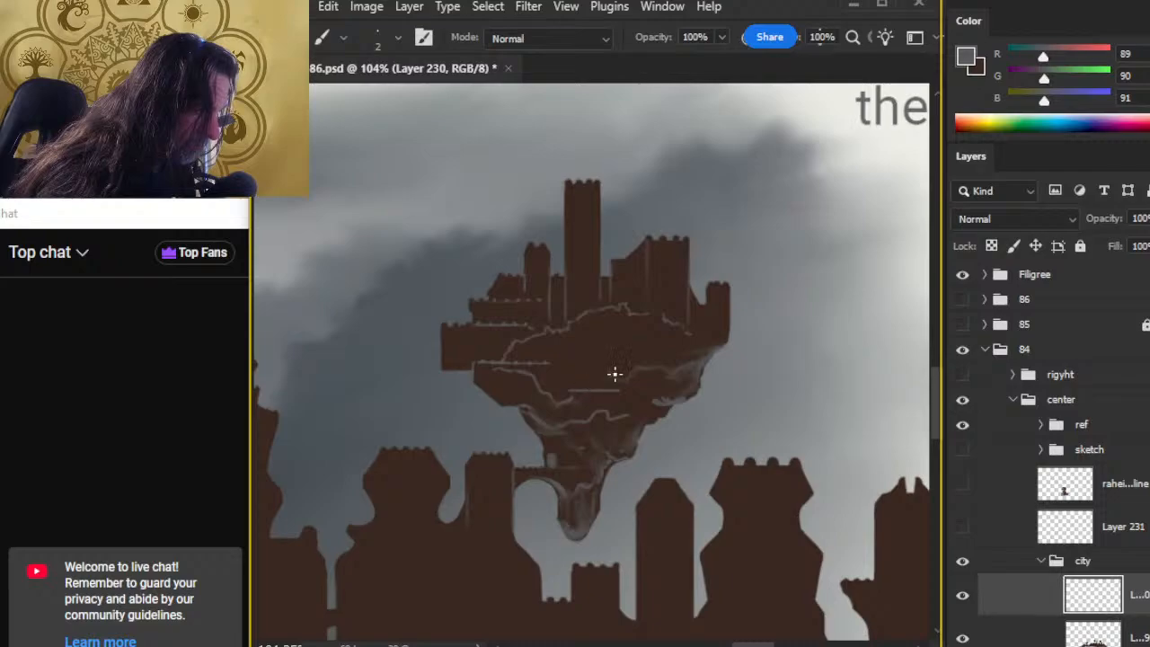
pyautogui.press('e')
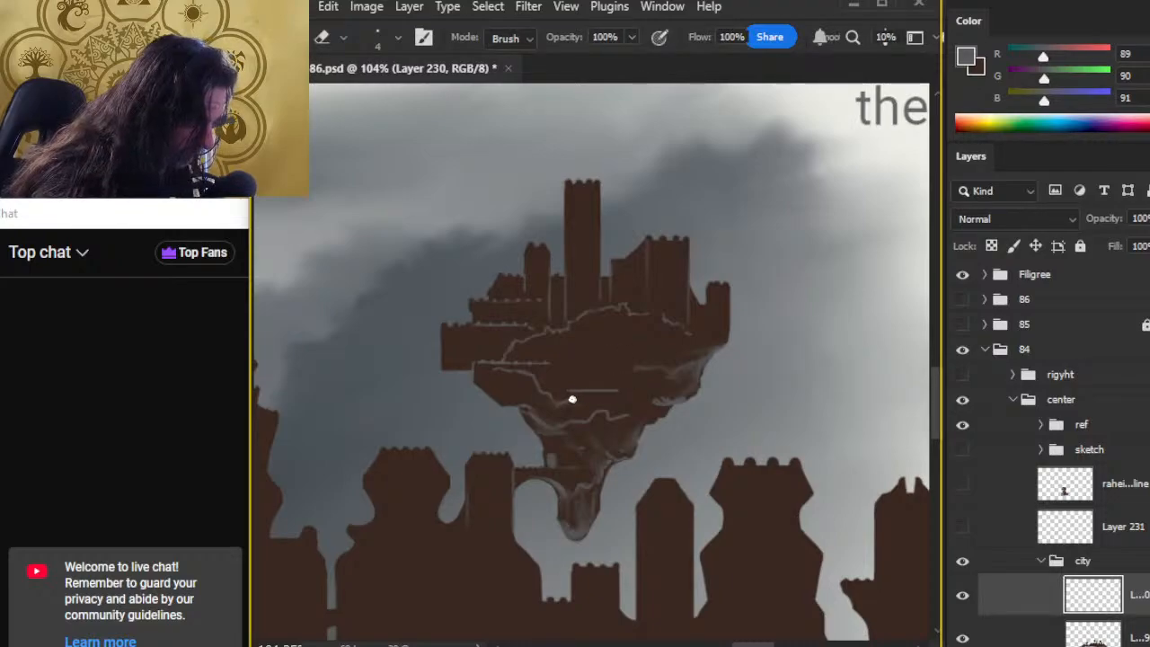
pyautogui.press('b')
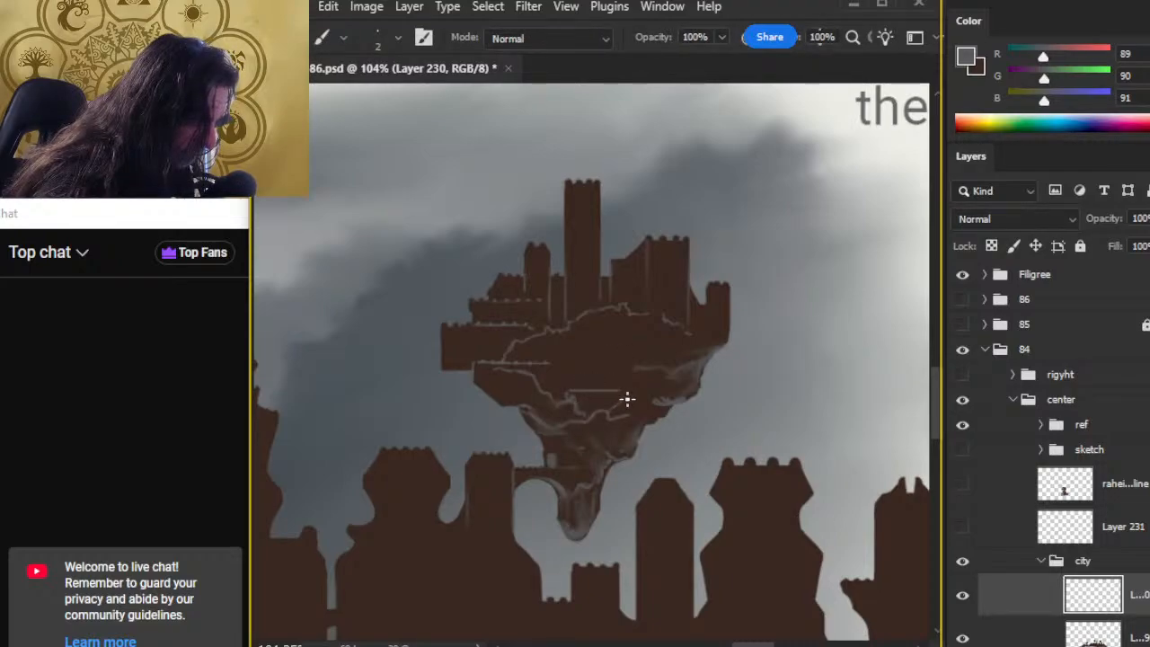
pyautogui.moveTo(626, 391)
pyautogui.mouseDown()
pyautogui.moveTo(627, 357)
pyautogui.moveTo(567, 355)
pyautogui.moveTo(567, 392)
pyautogui.mouseUp()
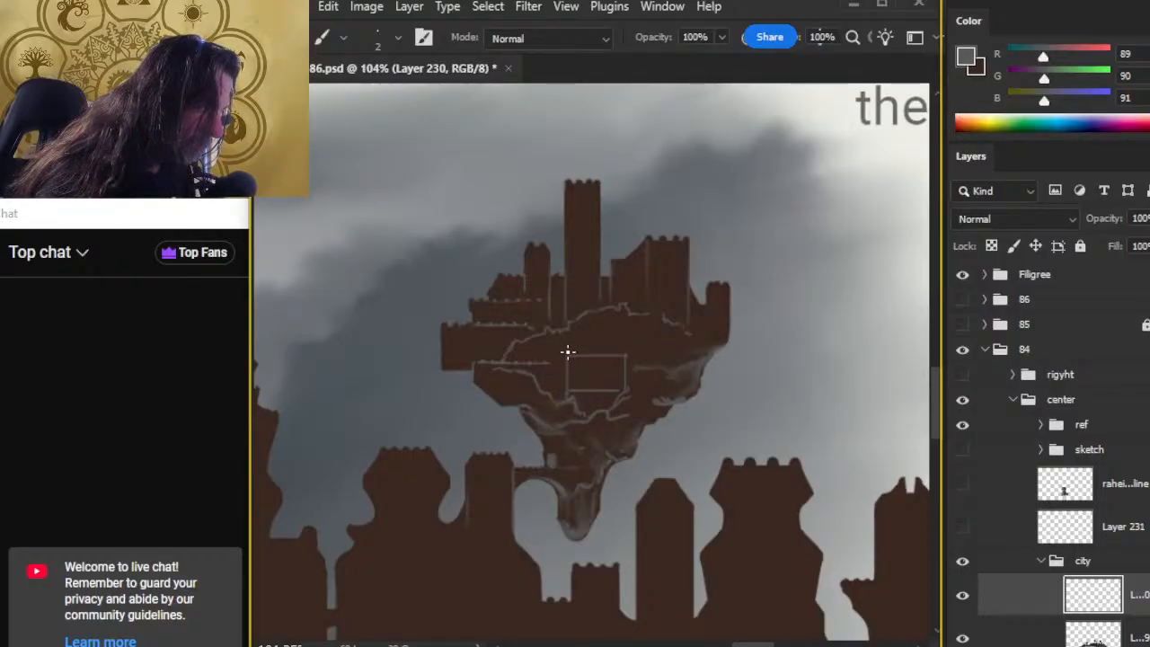
# Step: Add small battlements along the top of the rectangular block and erase its straight bottom line
pyautogui.moveTo(587, 356); pyautogui.dragTo(587, 350)
pyautogui.press('e')
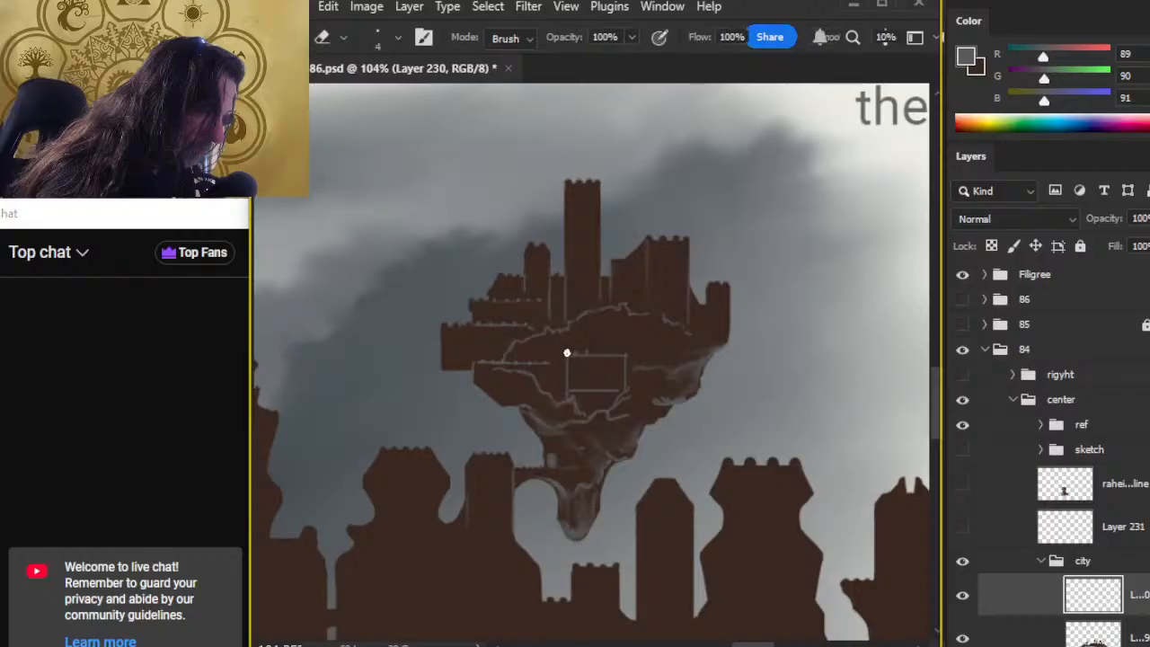
pyautogui.press('b')
pyautogui.press('e')
pyautogui.press('b')
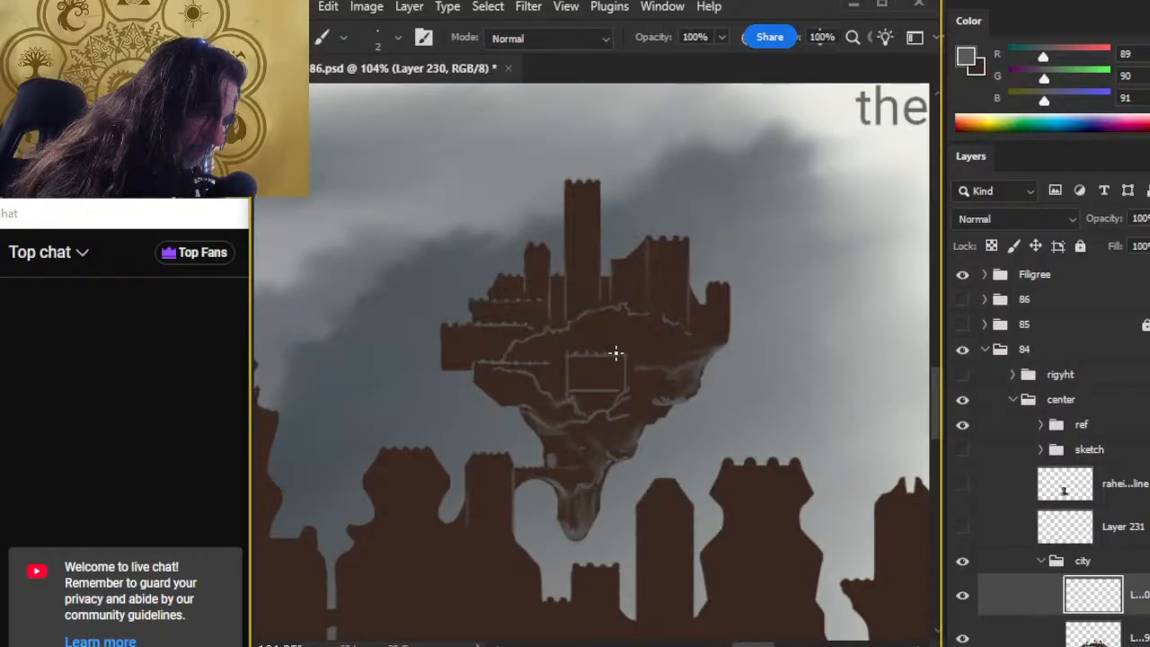
pyautogui.press('e')
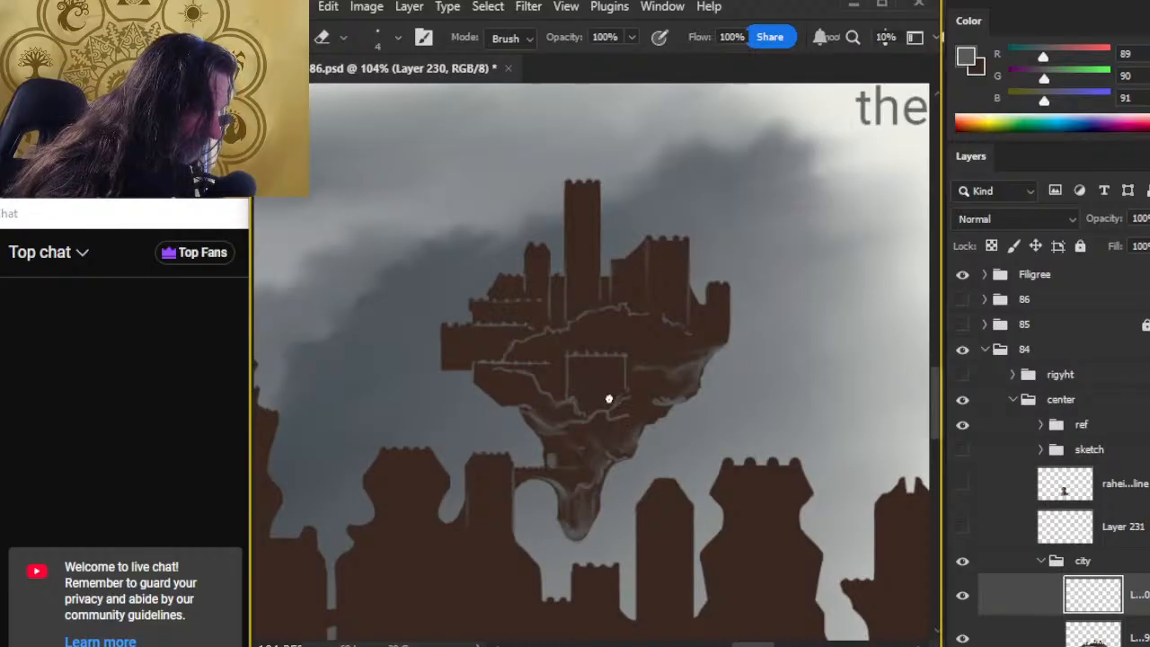
# Step: Extend the rectangular block's right edge down to the rock line below it and smudge the edge
pyautogui.press('b')
pyautogui.moveTo(626, 369); pyautogui.dragTo(627, 399)
pyautogui.press('r')
pyautogui.press('e')
pyautogui.press('r')
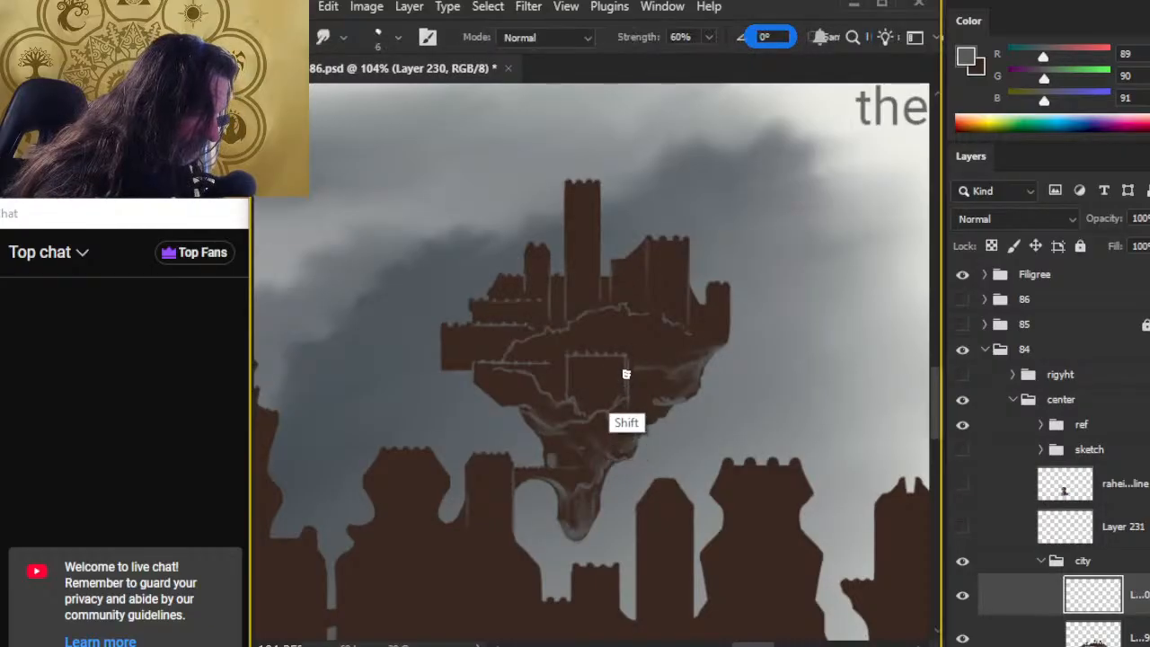
# Step: Paint jagged grey rock lines to the right of the rectangular block and erase the lower part of its right edge
pyautogui.press('b')
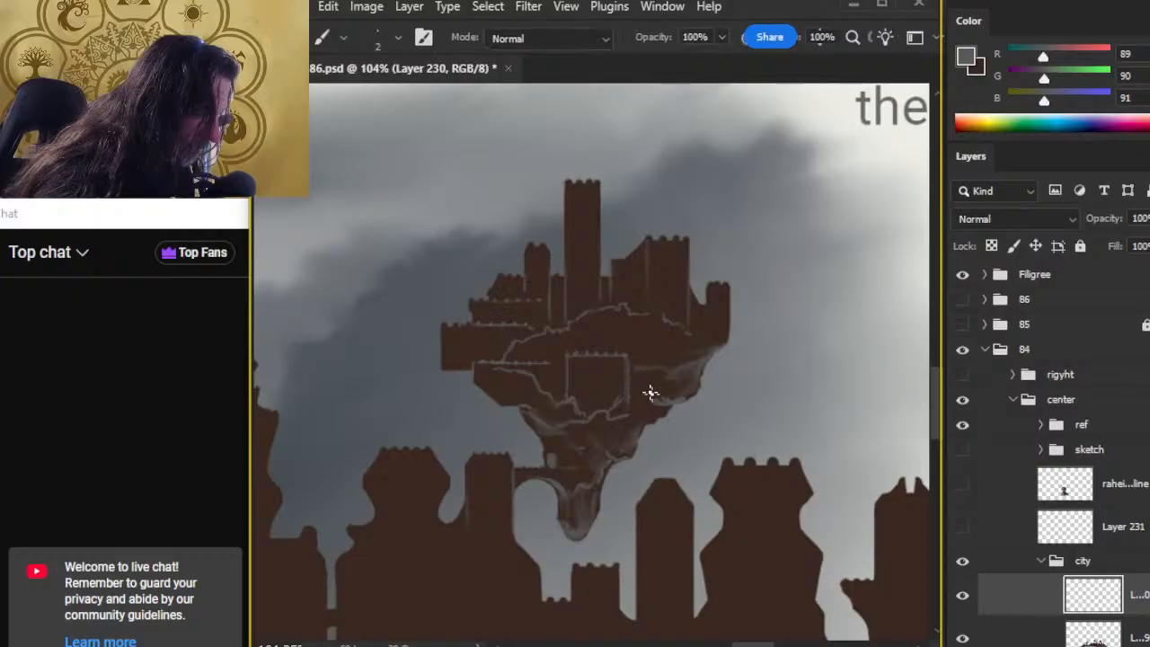
pyautogui.press('e')
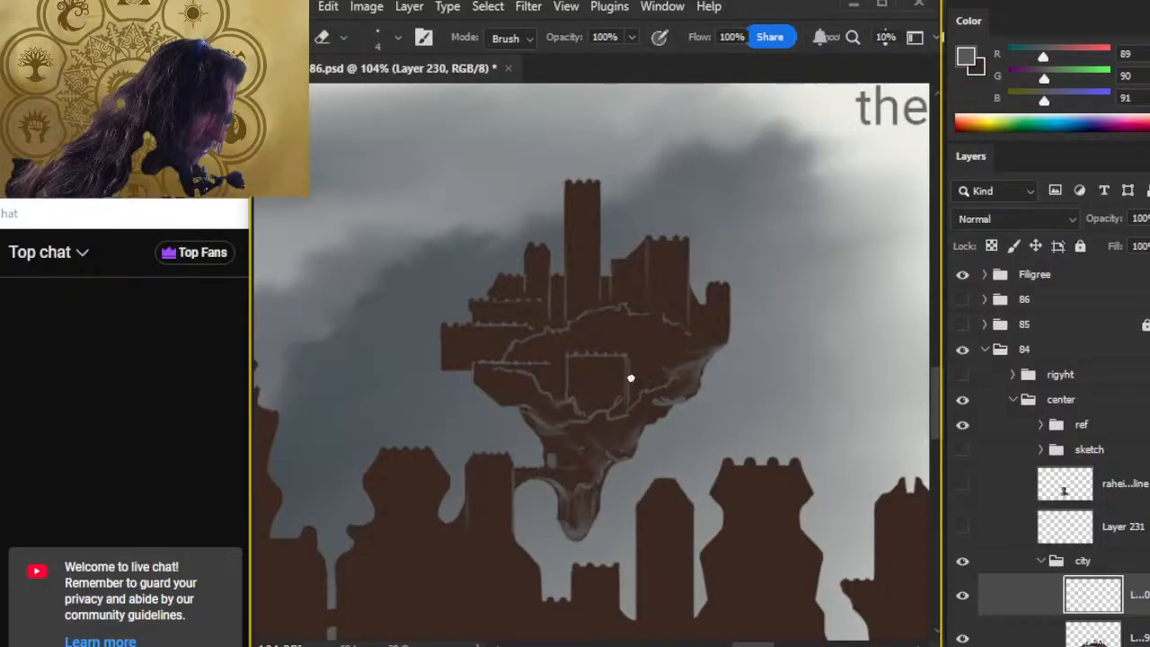
pyautogui.press('b')
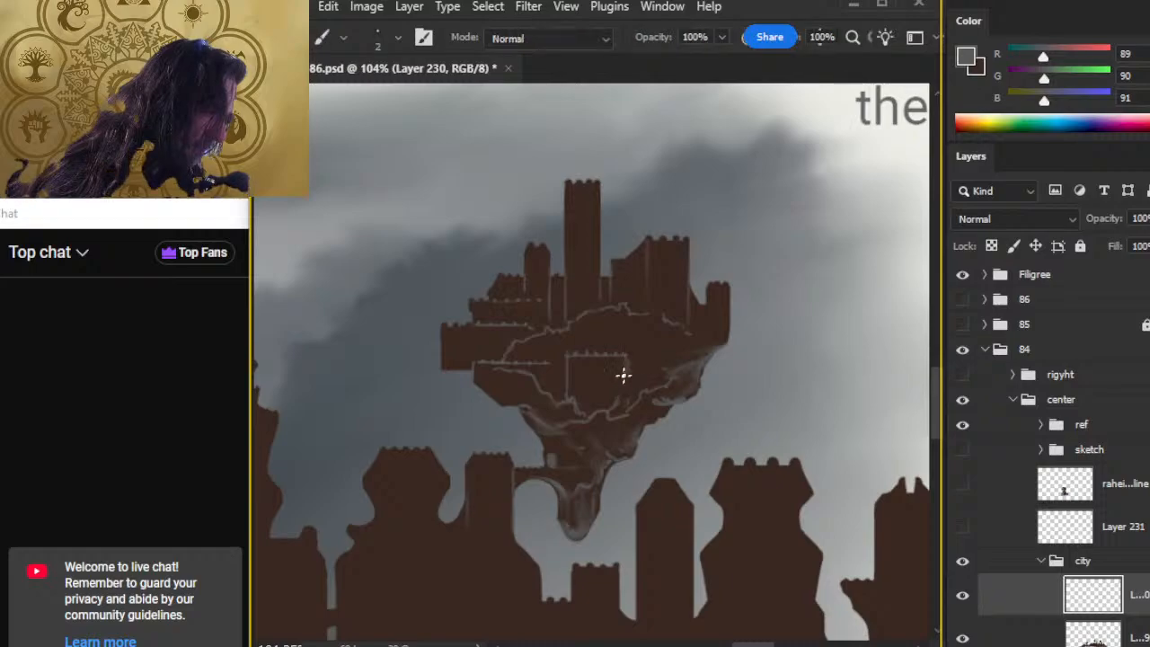
pyautogui.press('e')
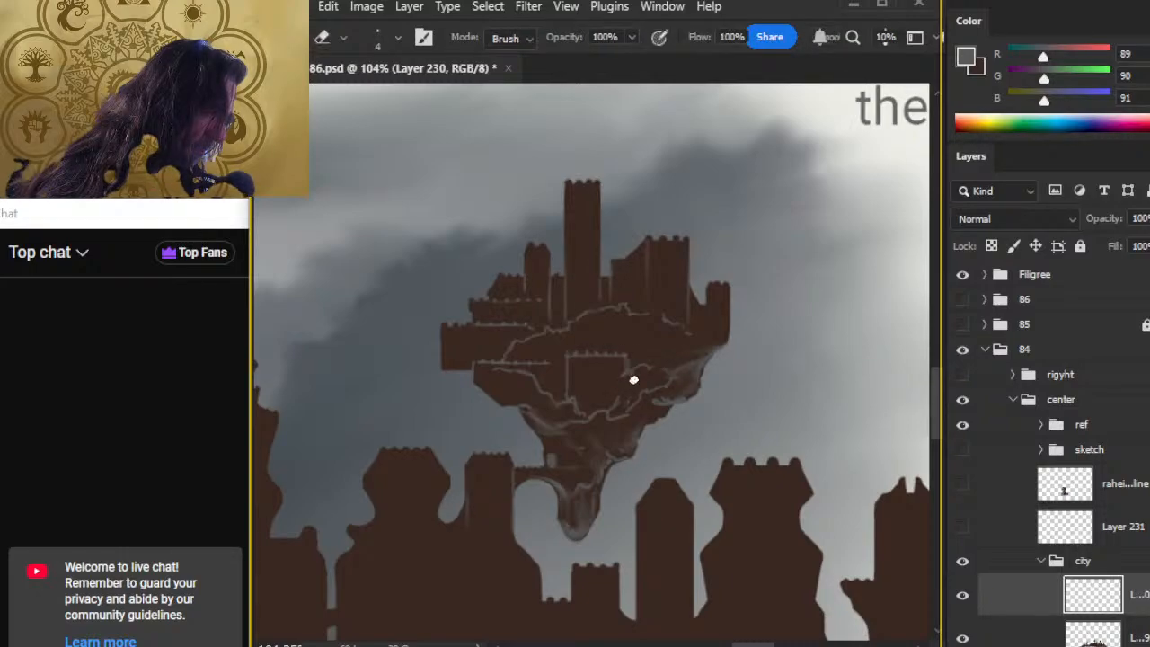
# Step: Smudge the rock beside the rectangular block and add further grey ridge lines on both sides of the rock
pyautogui.press('r')
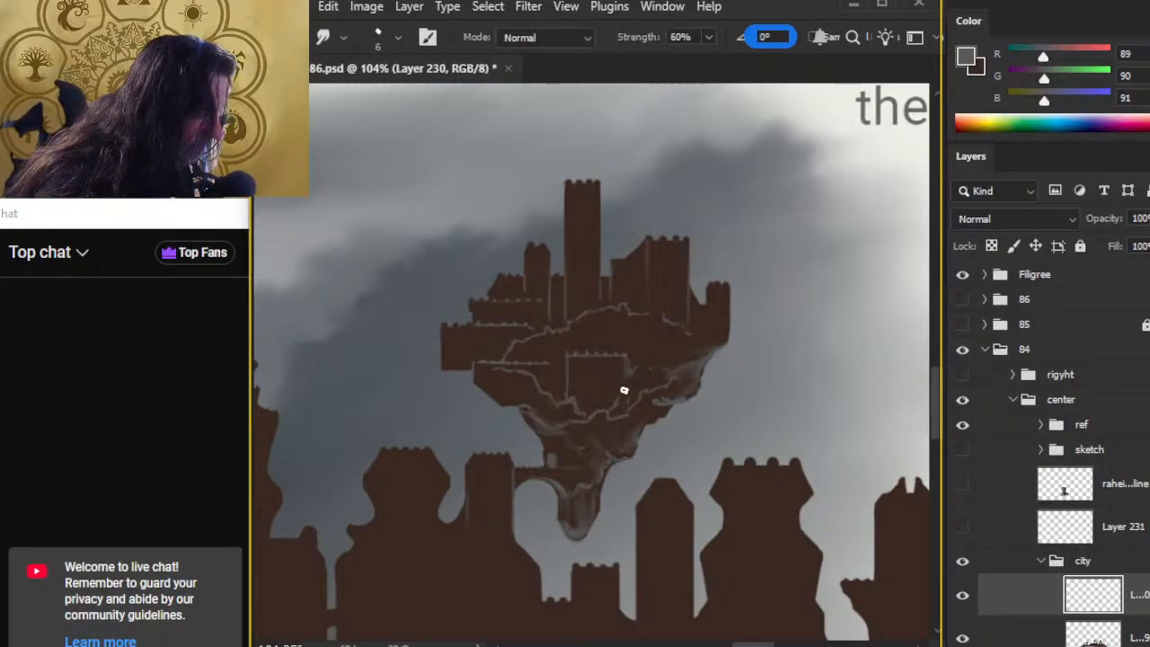
pyautogui.press('b')
pyautogui.press('r')
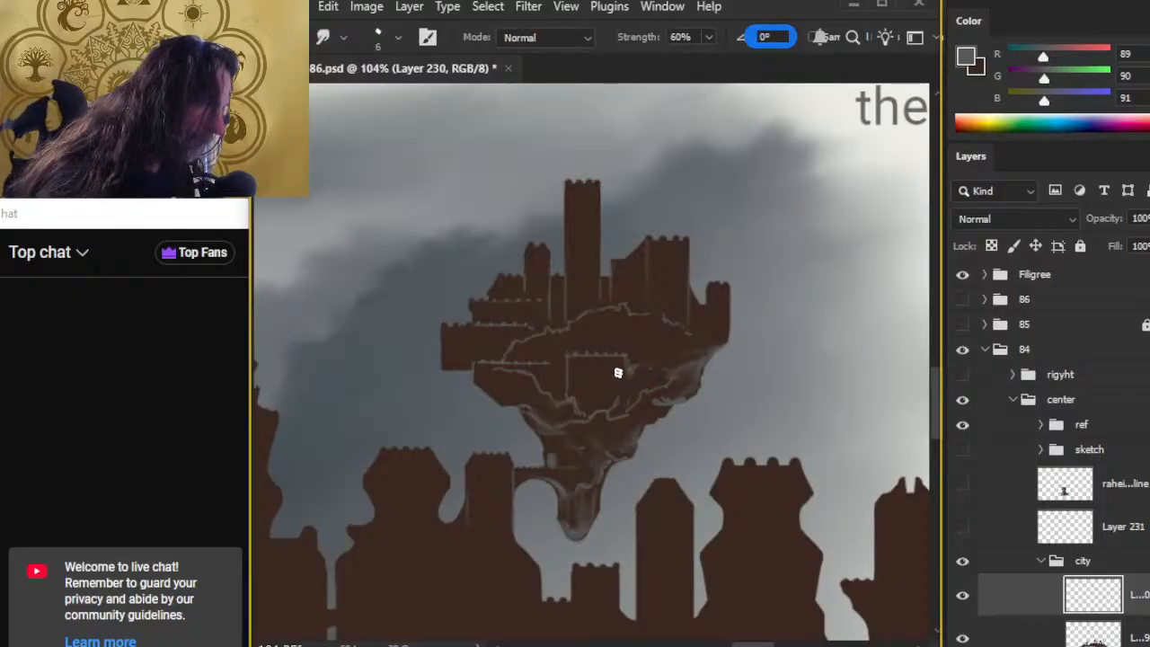
pyautogui.press('b')
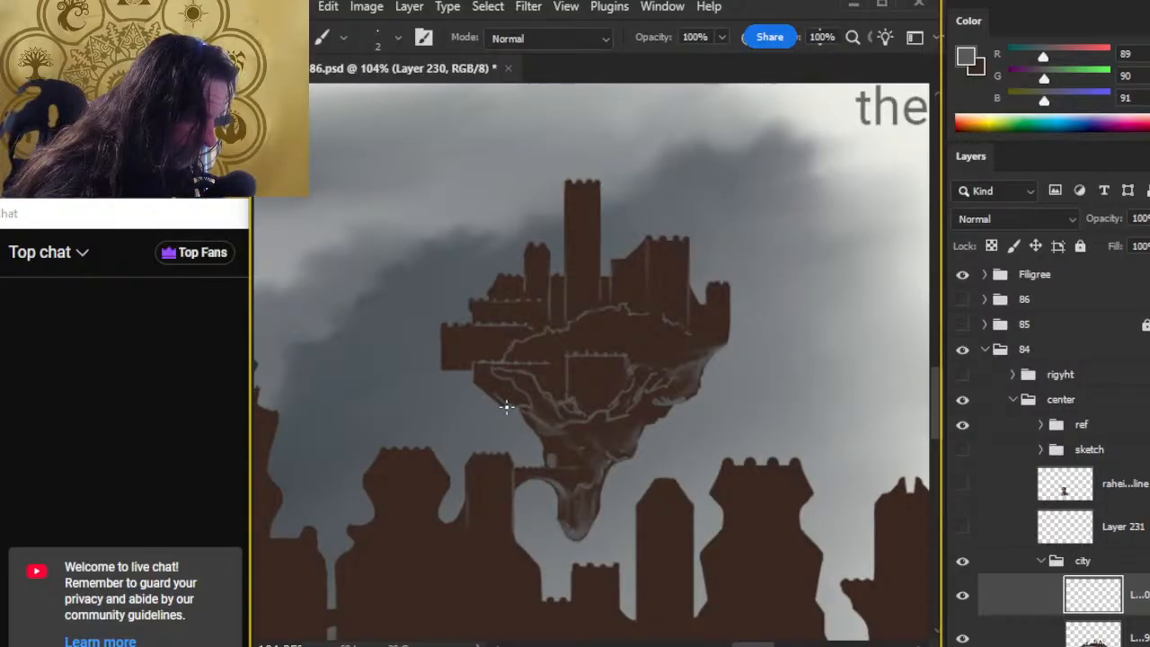
# Step: Paint a grey highlight along the rock's lower left outline and smudge it into the silhouette
pyautogui.moveTo(519, 410); pyautogui.dragTo(480, 380)
pyautogui.press('r')
pyautogui.press('b')
pyautogui.press('r')
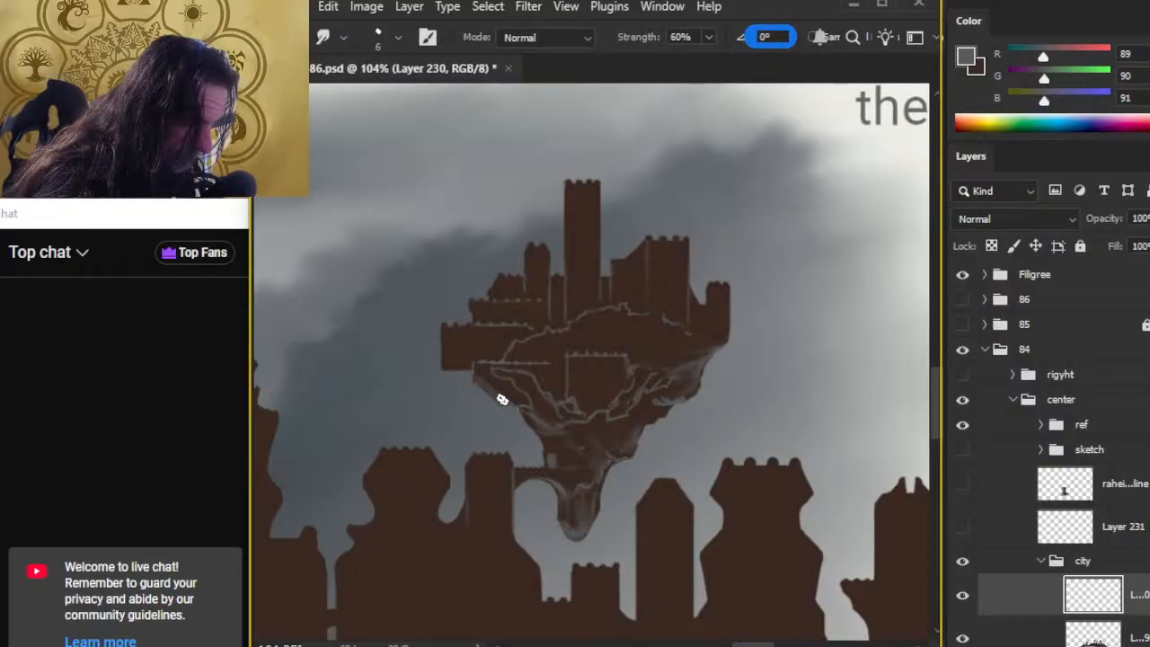
# Step: Paint, erase and smudge grey rock highlights on the left underside of the floating citadel on Layer 230
pyautogui.press('b')
pyautogui.press('r')
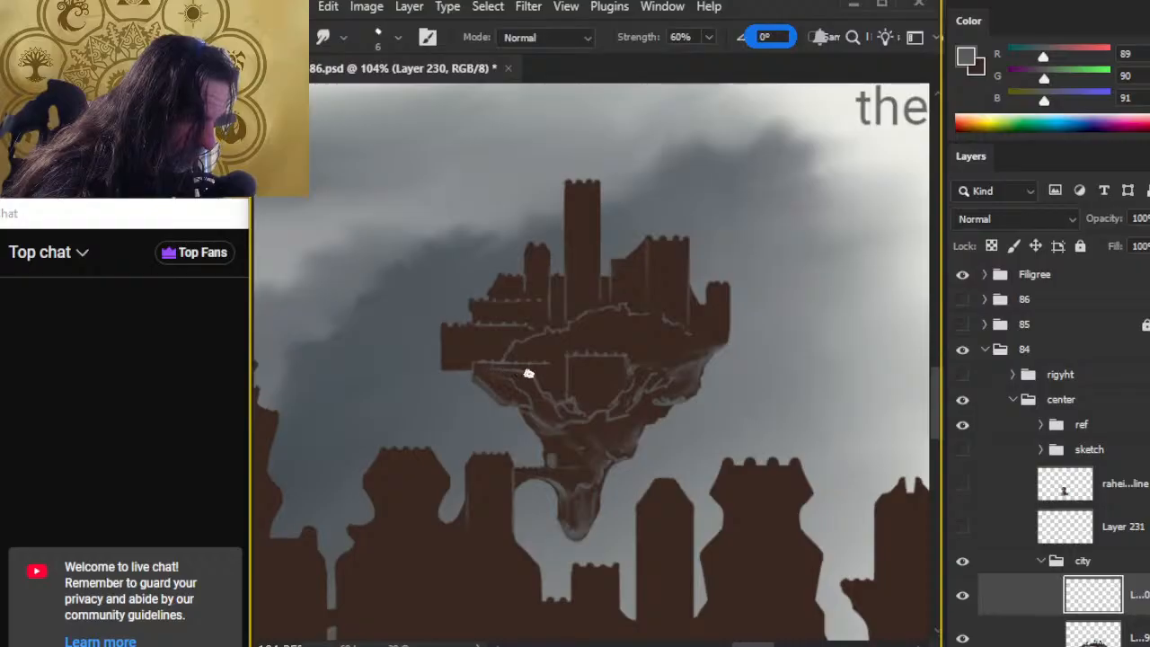
pyautogui.press('e')
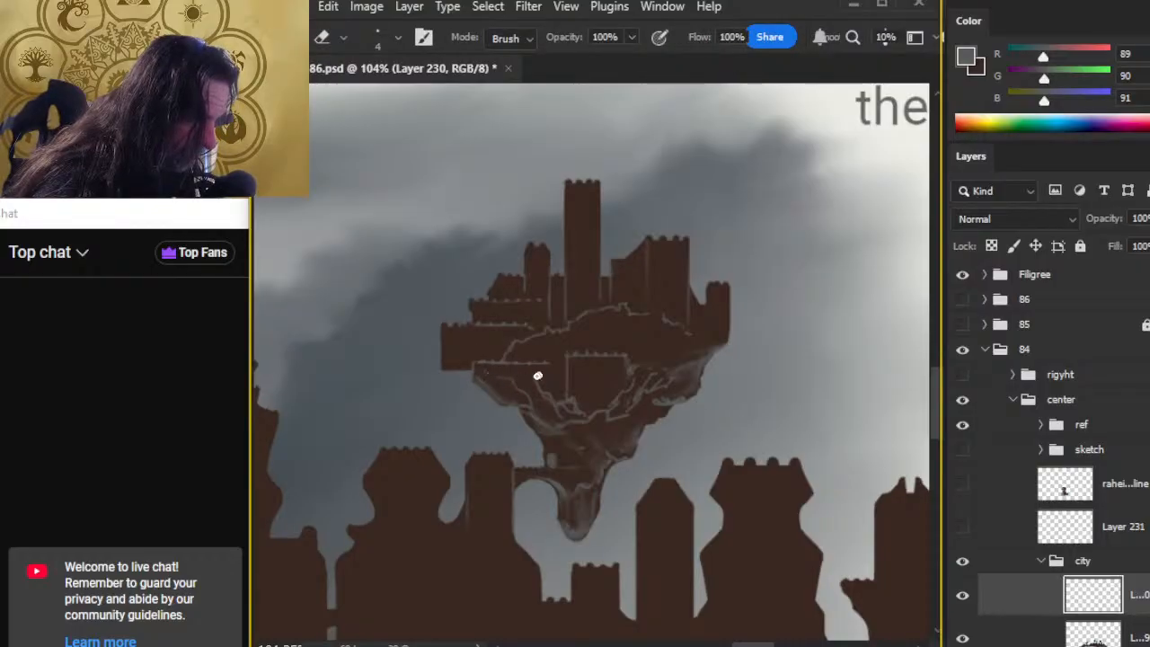
pyautogui.press('b')
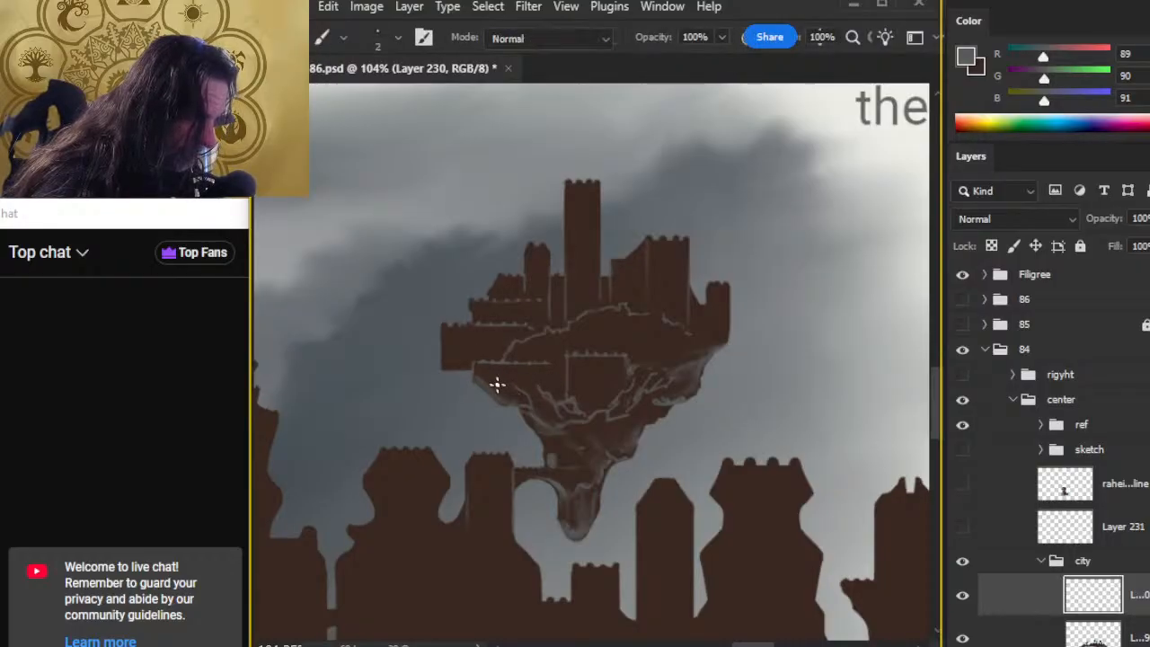
pyautogui.moveTo(498, 385); pyautogui.dragTo(539, 406)
pyautogui.press('e')
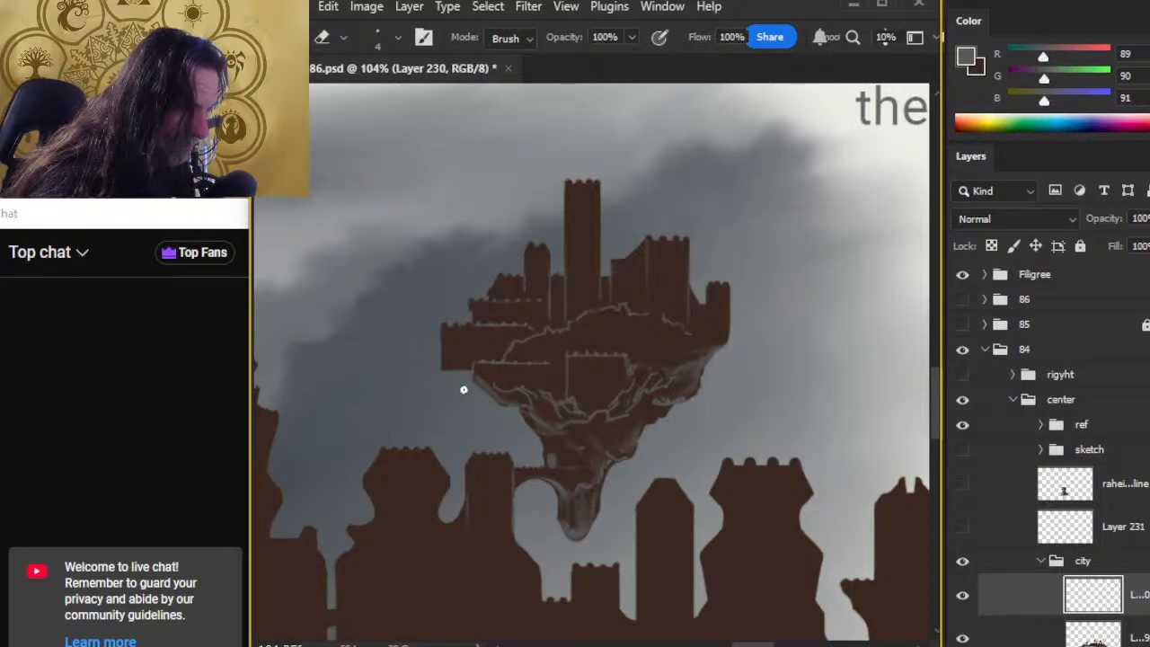
pyautogui.press('r')
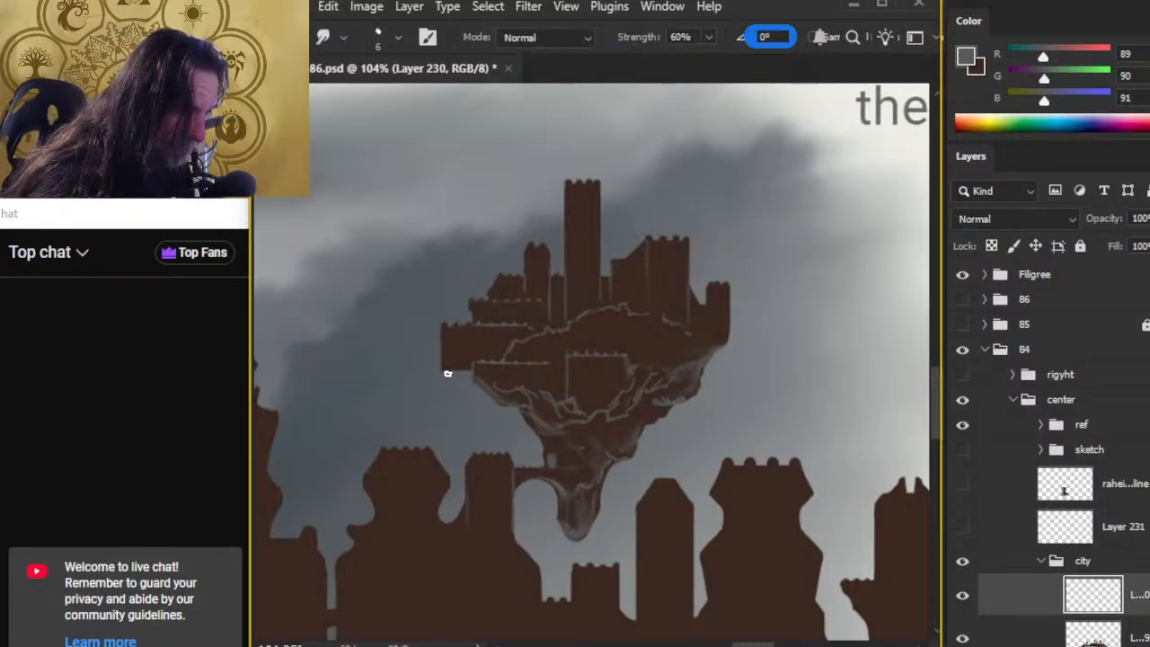
# Step: Extend the floating citadel's lower-left rock silhouette on Layer 229 with the dark brown brush colour
pyautogui.press('x')
pyautogui.press('b')
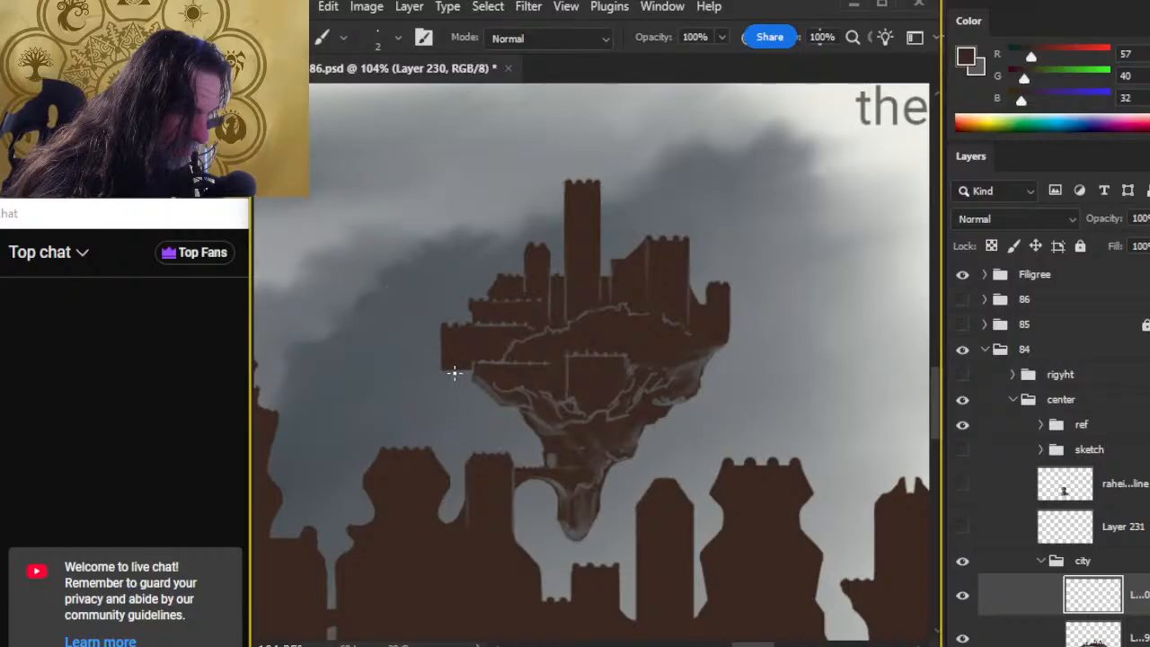
pyautogui.click(1006, 629)
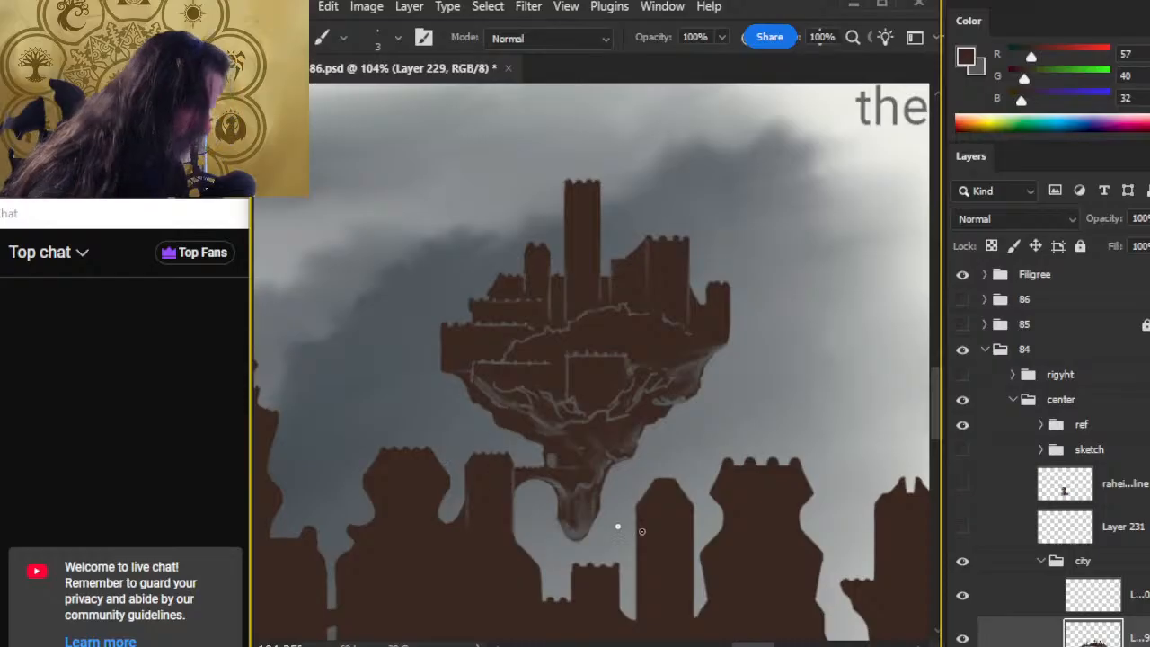
# Step: Add sampled grey highlights to the extended left rock edge on Layer 230 and smudge the harsh lines into rock texture
pyautogui.click(1011, 611)
pyautogui.press('r')
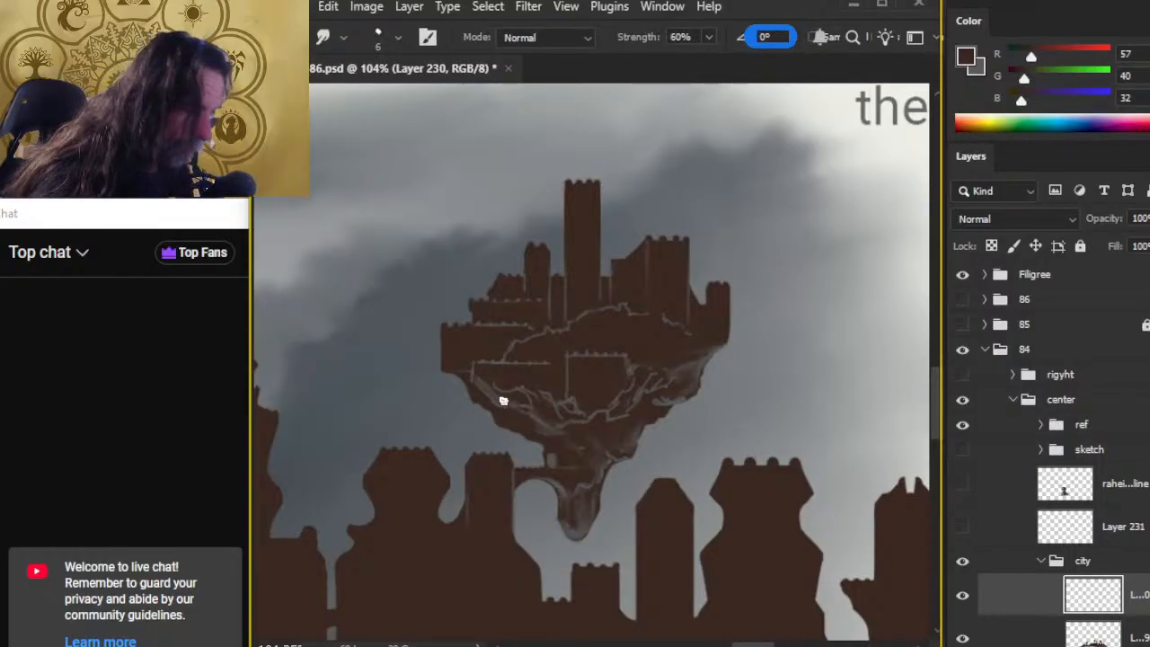
pyautogui.press('b')
pyautogui.keyDown('alt'); pyautogui.click(500, 412); pyautogui.keyUp('alt')
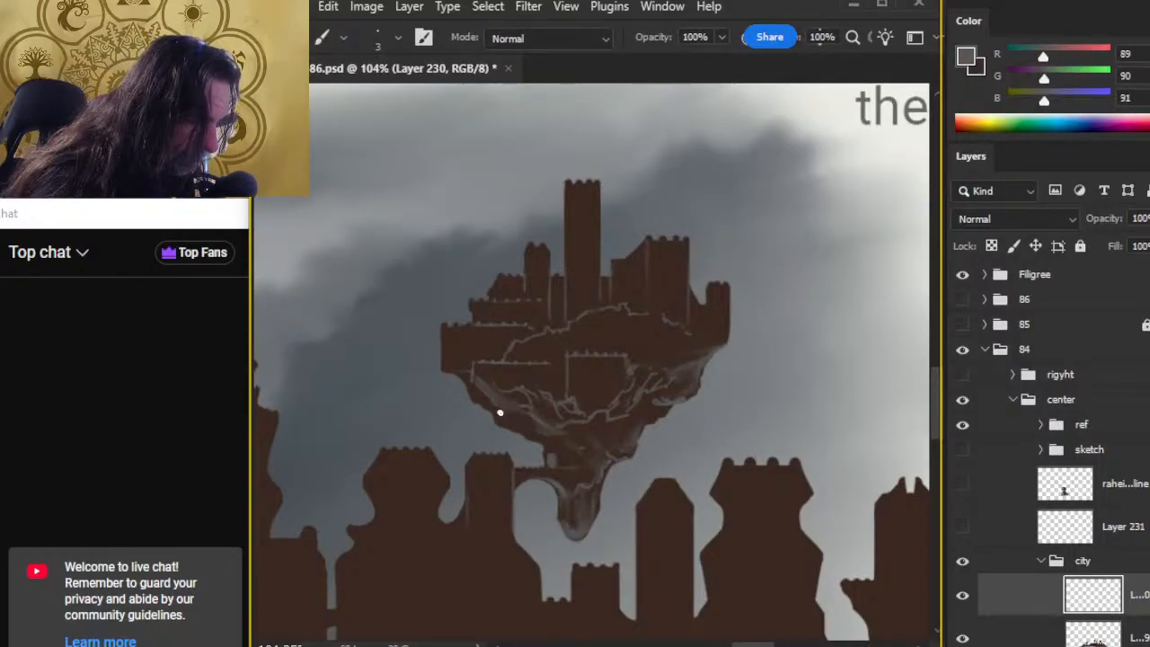
pyautogui.press('r')
pyautogui.press('b')
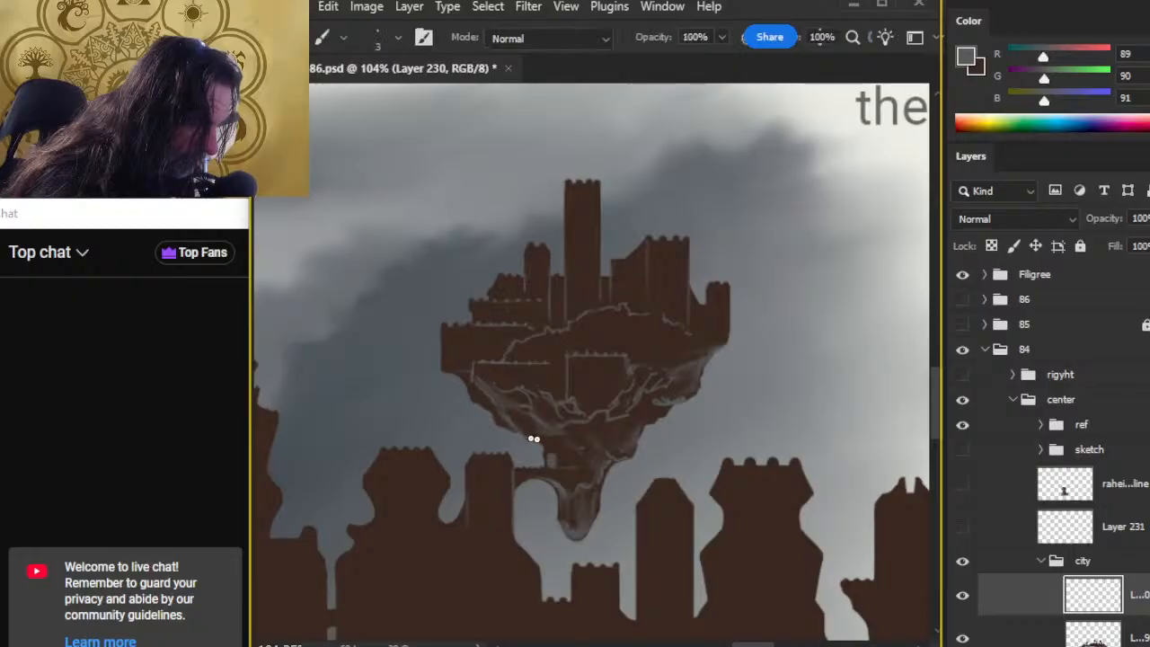
pyautogui.press('r')
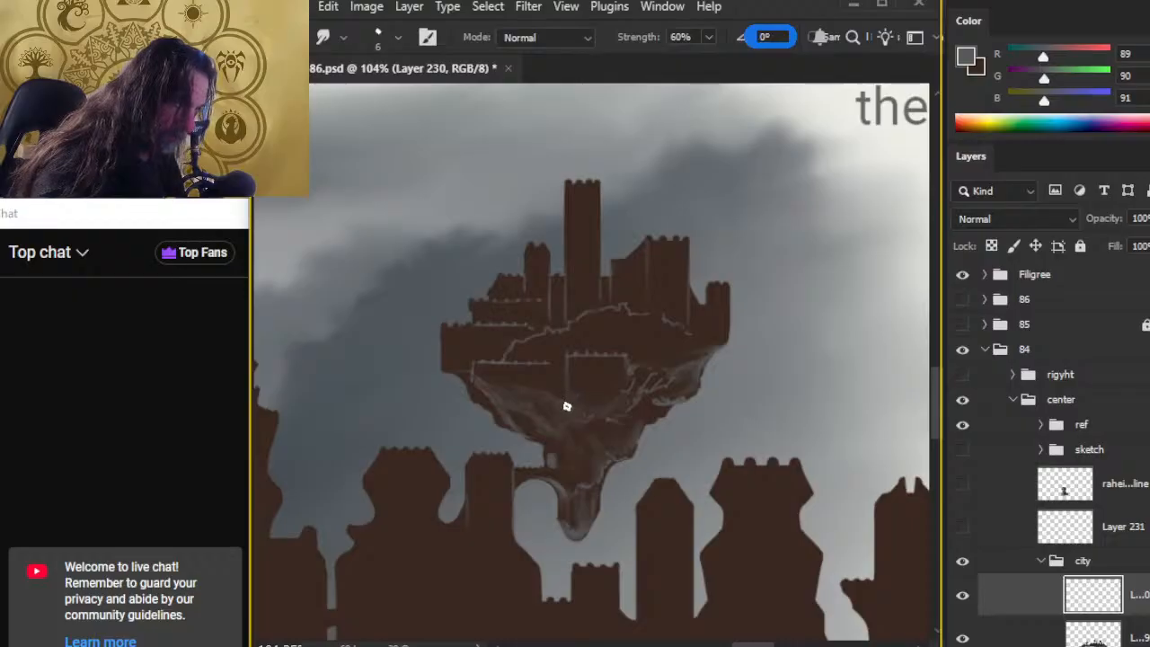
# Step: Paint, smudge and erase grey shading across the centre and right side of the citadel's rocky underside
pyautogui.press('b')
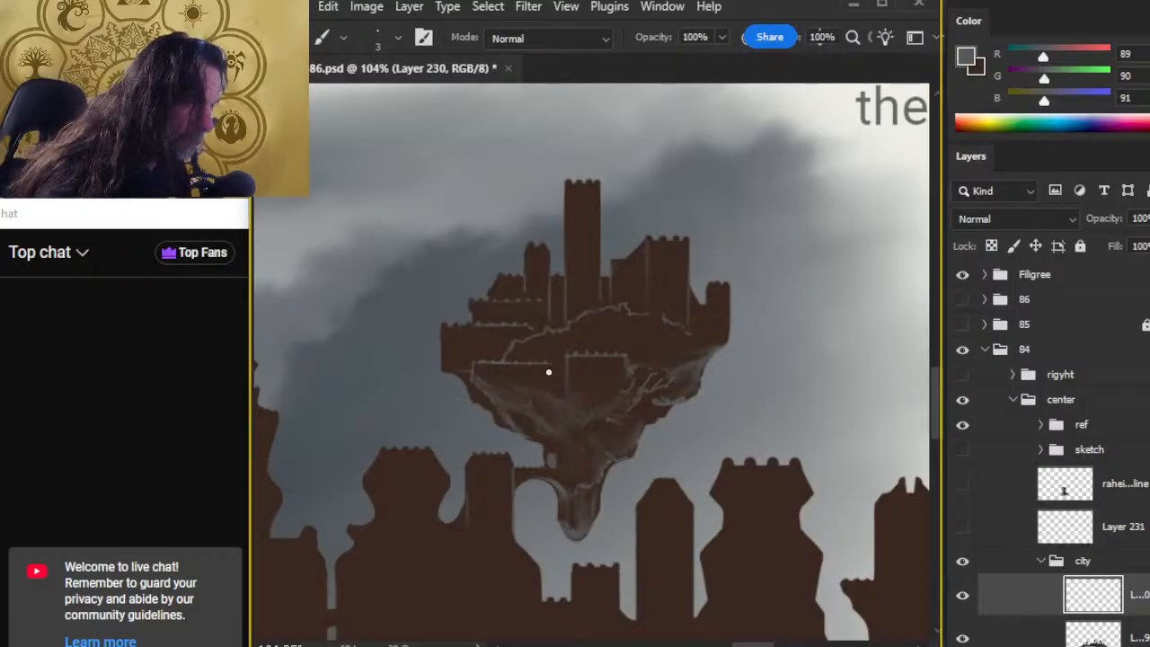
pyautogui.press('r')
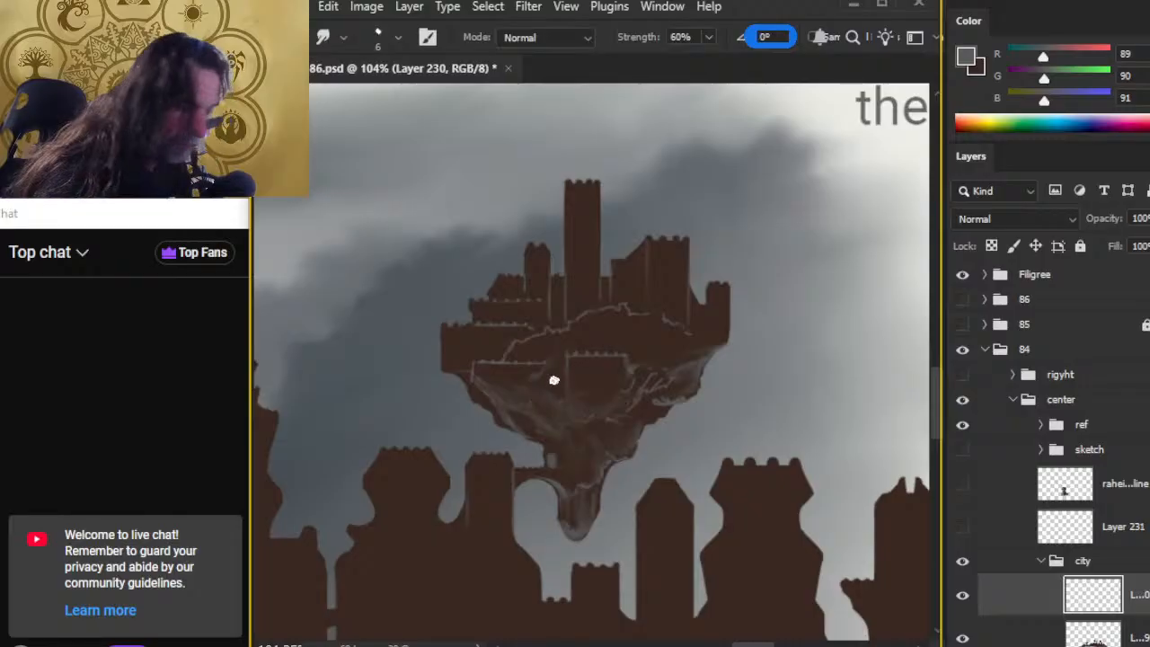
pyautogui.press('e')
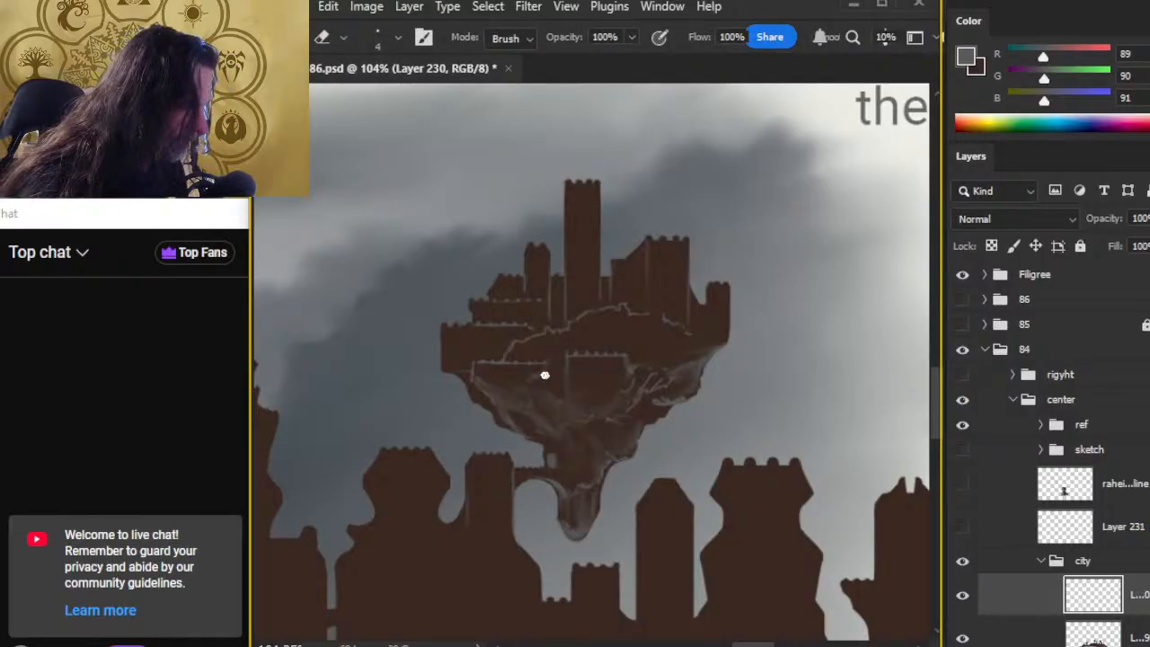
pyautogui.press('b')
pyautogui.press('r')
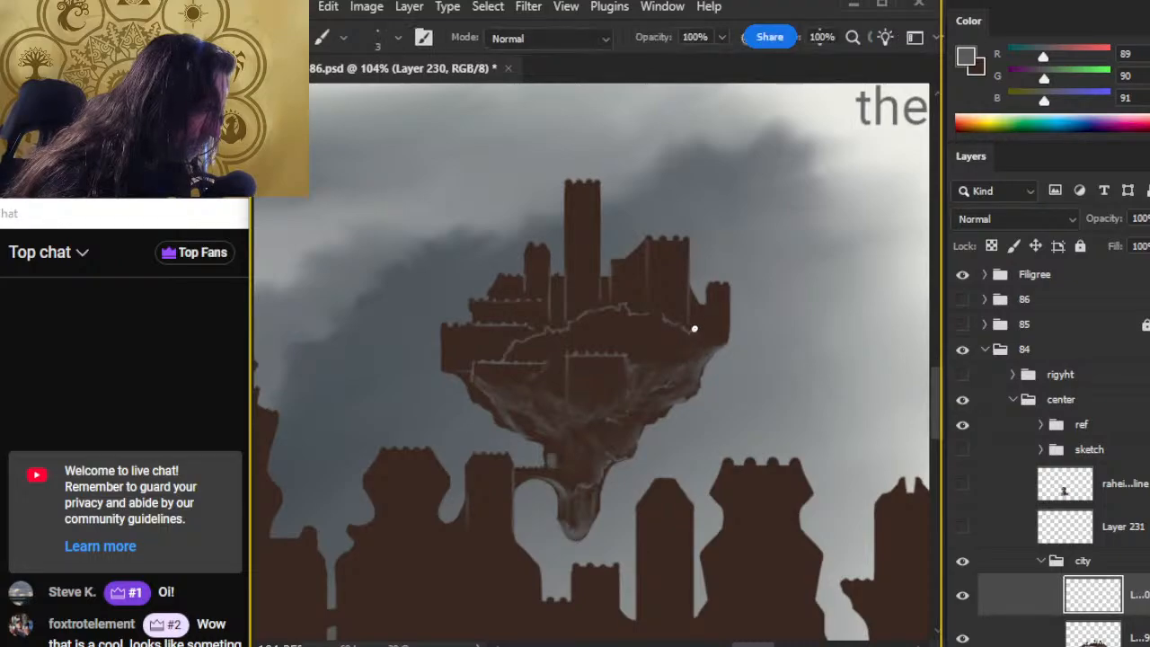
pyautogui.press('e')
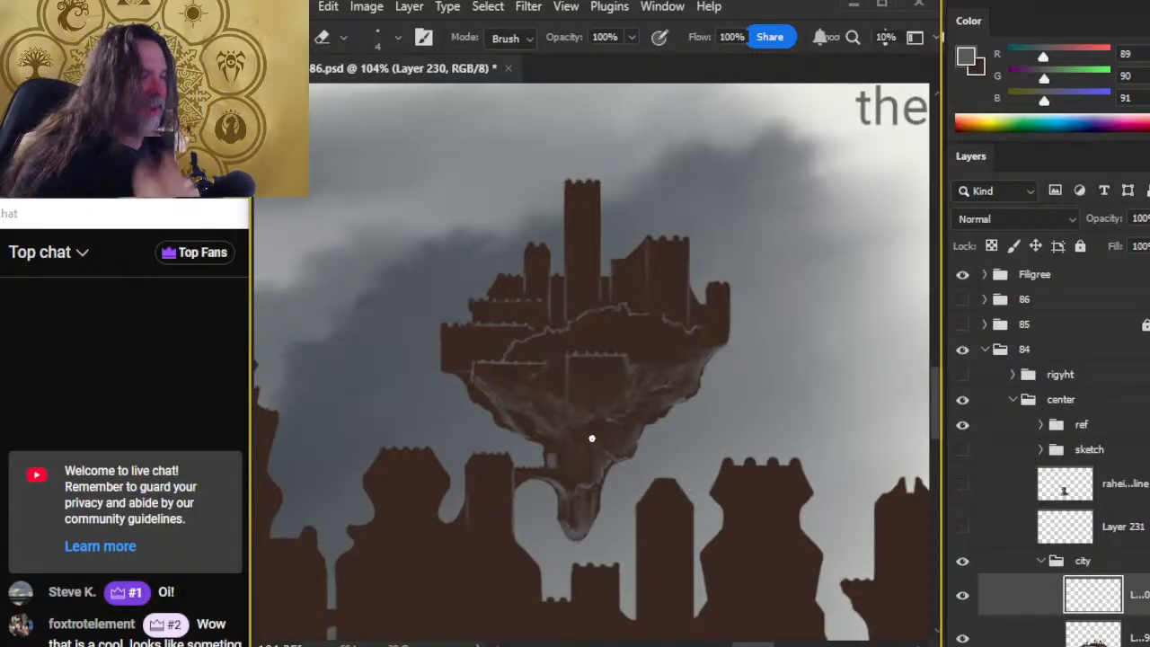
pyautogui.press('r')
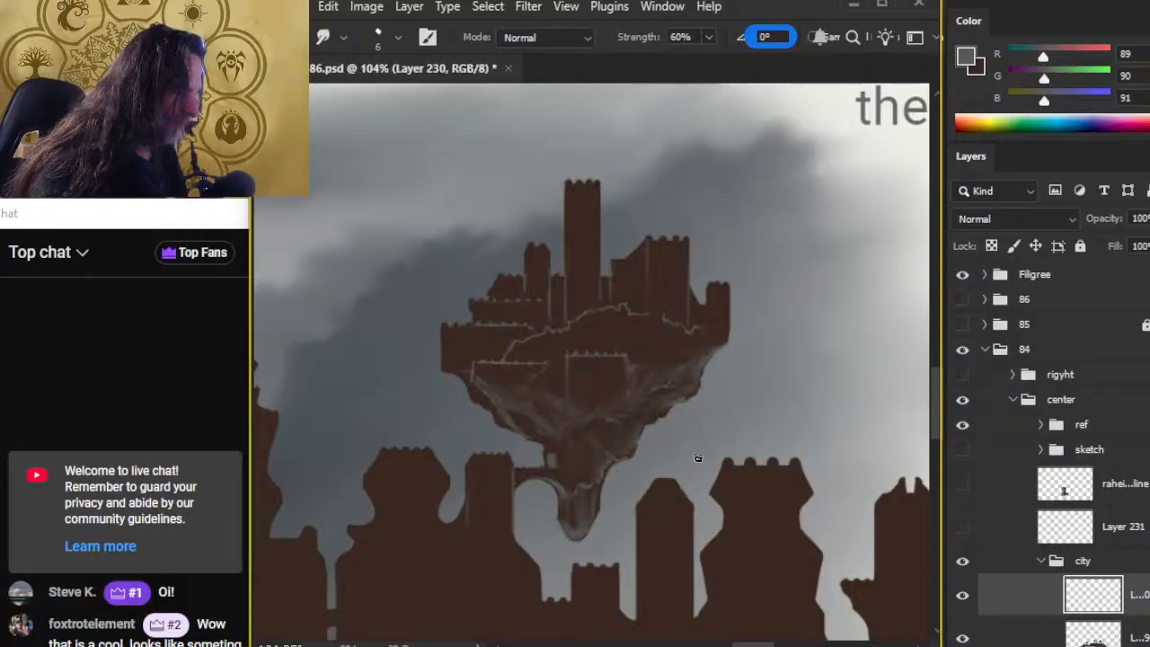
# Step: Show the portrait line layer and the sketch group over the city, and briefly toggle Layer 231 to compare
pyautogui.hotkey('ctrl', 'space')
pyautogui.moveTo(705, 457); pyautogui.dragTo(622, 451)
pyautogui.moveTo(742, 515); pyautogui.dragTo(766, 349)
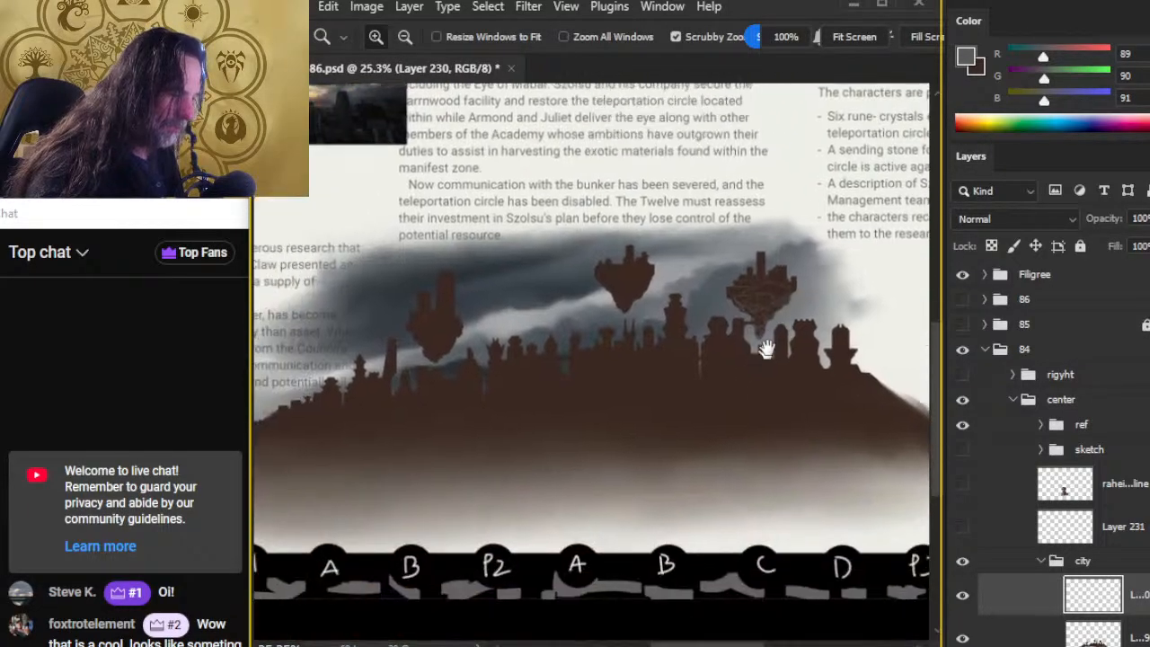
pyautogui.click(962, 483)
pyautogui.click(963, 450)
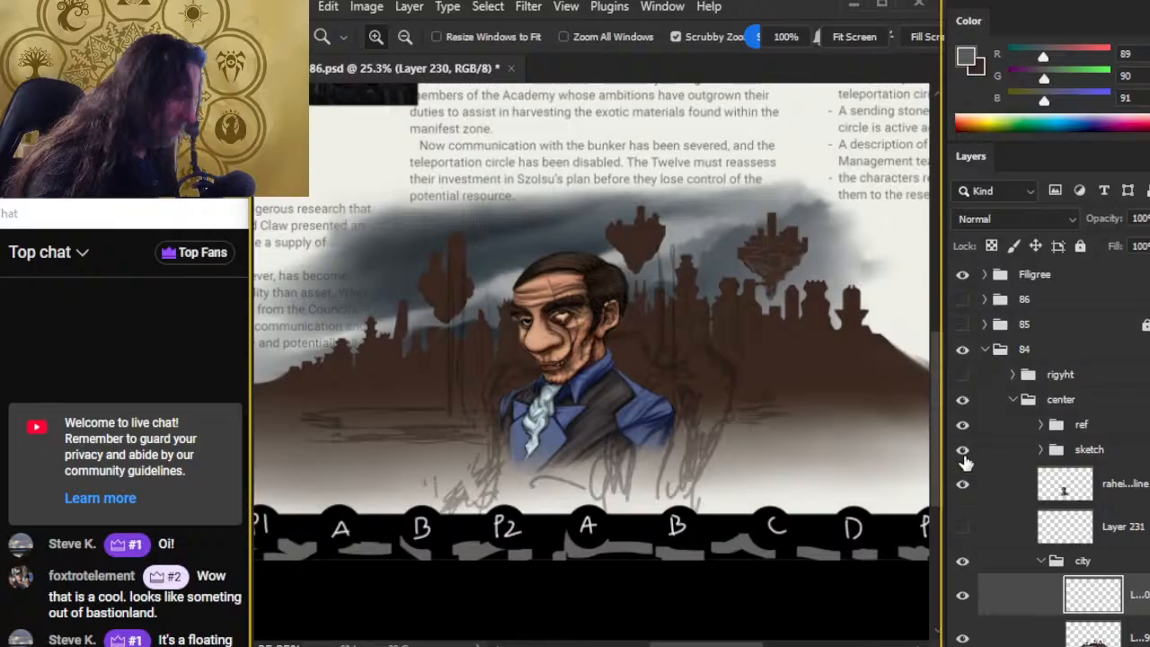
pyautogui.click(963, 527)
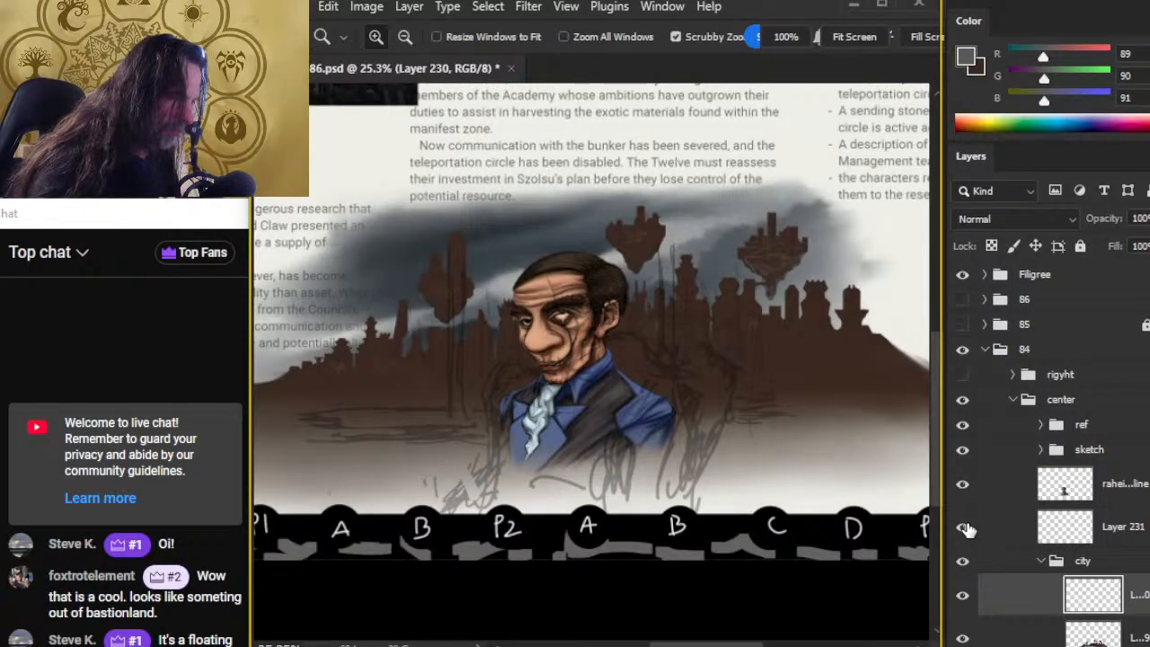
pyautogui.click(964, 528)
# Step: Examine the page layout, covering the reference images, the text columns, the city illustration's faded edges and the portrait
pyautogui.moveTo(757, 447); pyautogui.dragTo(705, 439)
pyautogui.moveTo(747, 475); pyautogui.dragTo(716, 457)
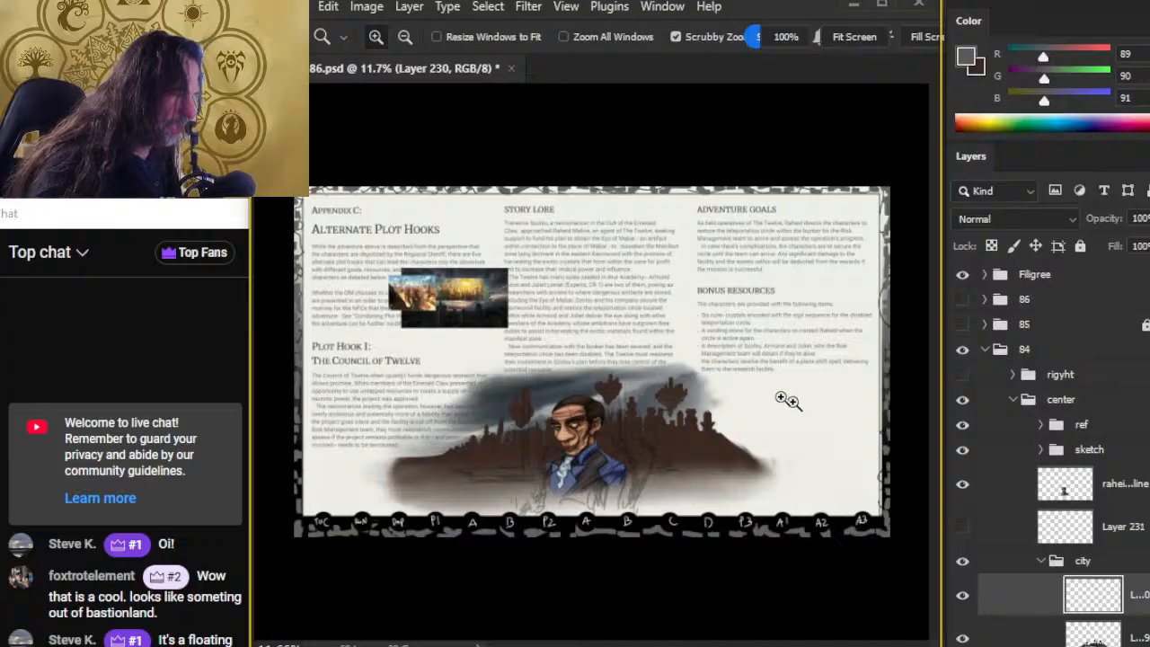
pyautogui.moveTo(782, 398); pyautogui.dragTo(831, 404)
pyautogui.moveTo(539, 299); pyautogui.dragTo(864, 469)
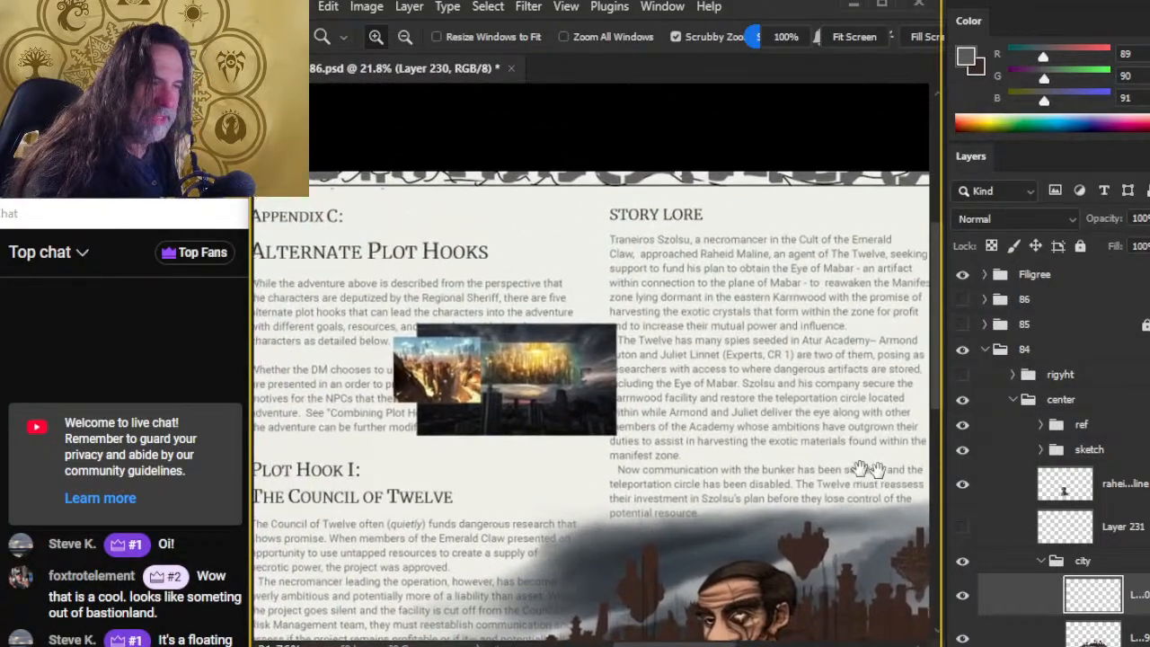
pyautogui.moveTo(466, 415); pyautogui.dragTo(581, 277)
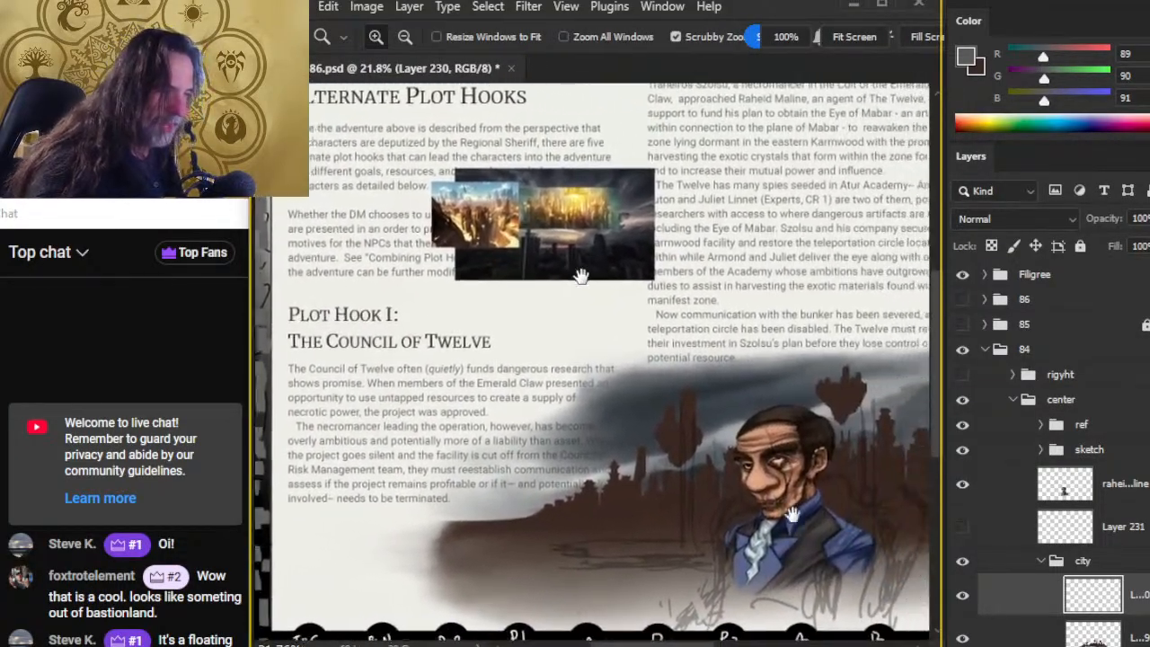
pyautogui.moveTo(791, 514); pyautogui.dragTo(469, 359)
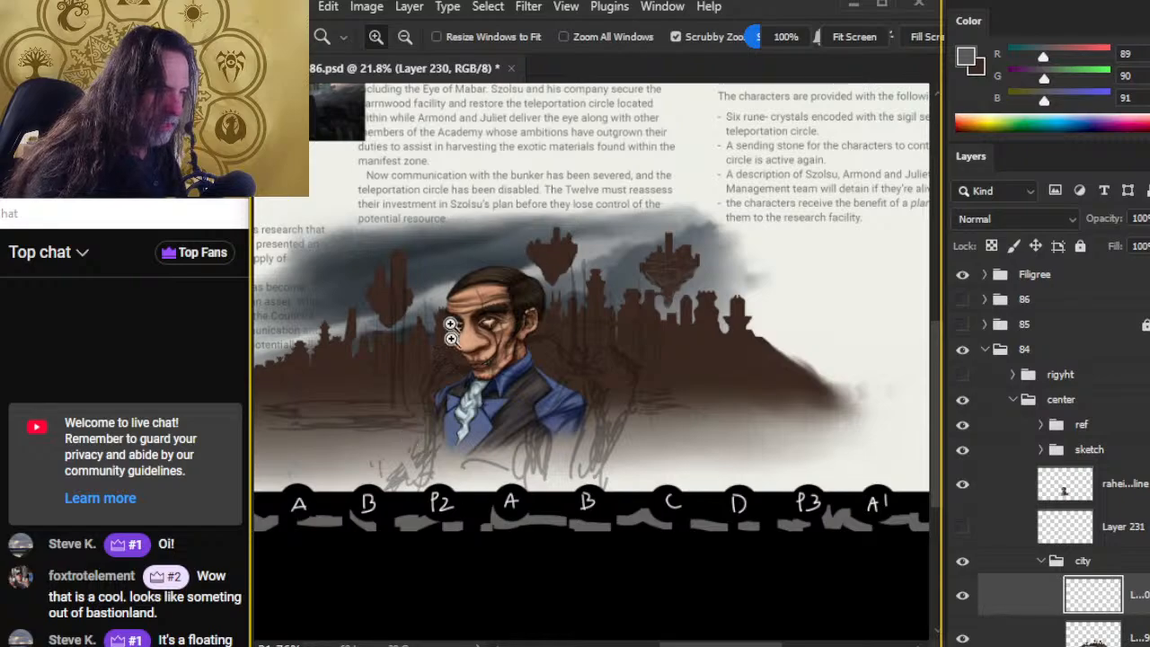
pyautogui.moveTo(814, 388); pyautogui.dragTo(795, 375)
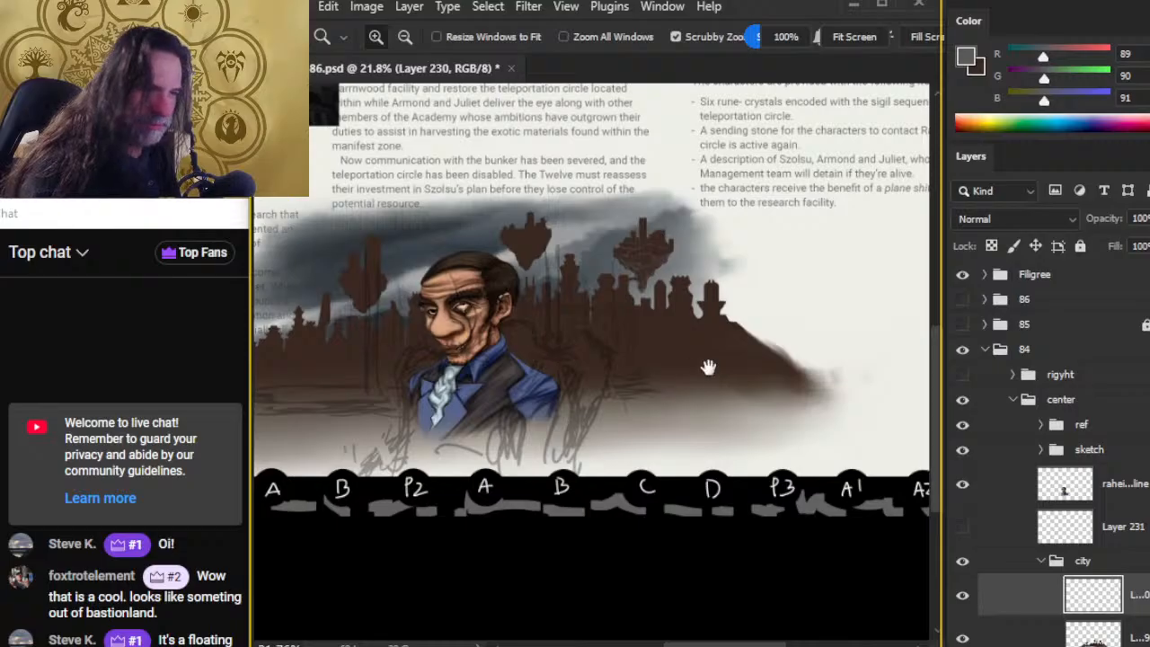
pyautogui.moveTo(821, 373); pyautogui.dragTo(518, 410)
pyautogui.moveTo(500, 272); pyautogui.dragTo(556, 411)
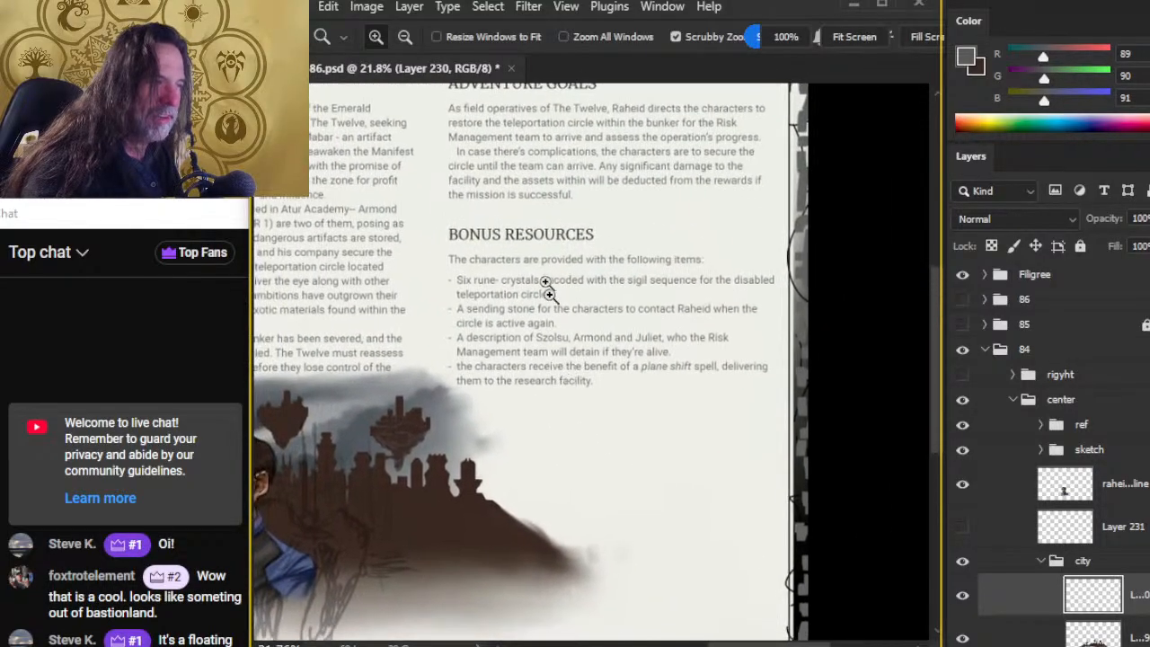
pyautogui.moveTo(520, 308); pyautogui.dragTo(534, 310)
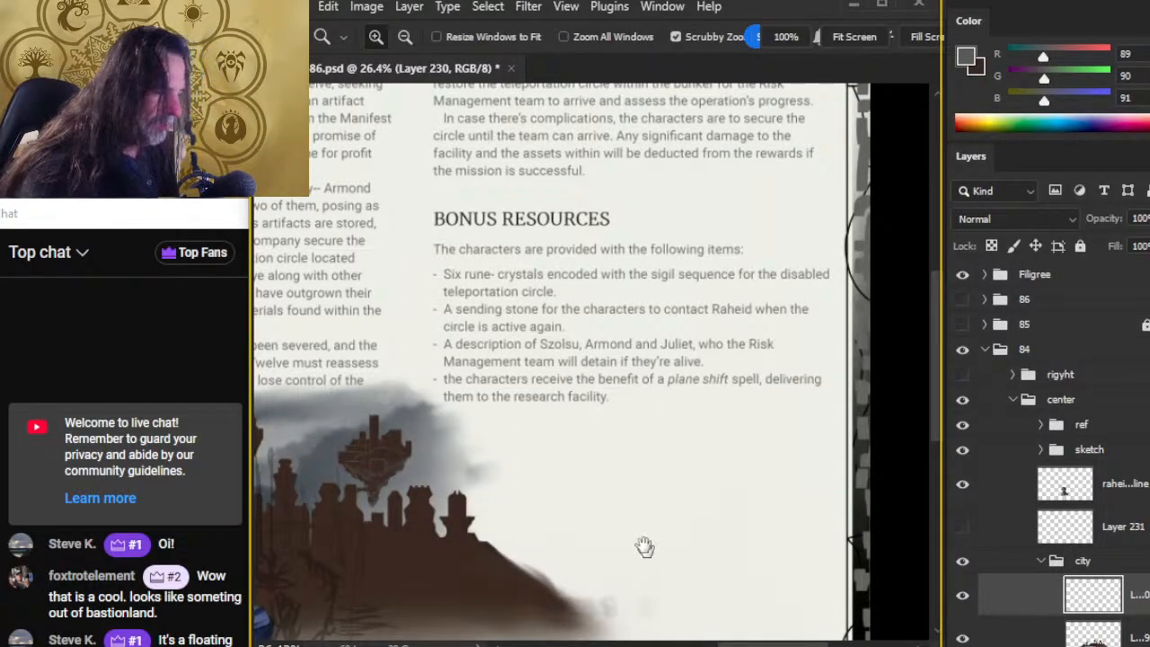
pyautogui.scroll(-3, 641, 547)
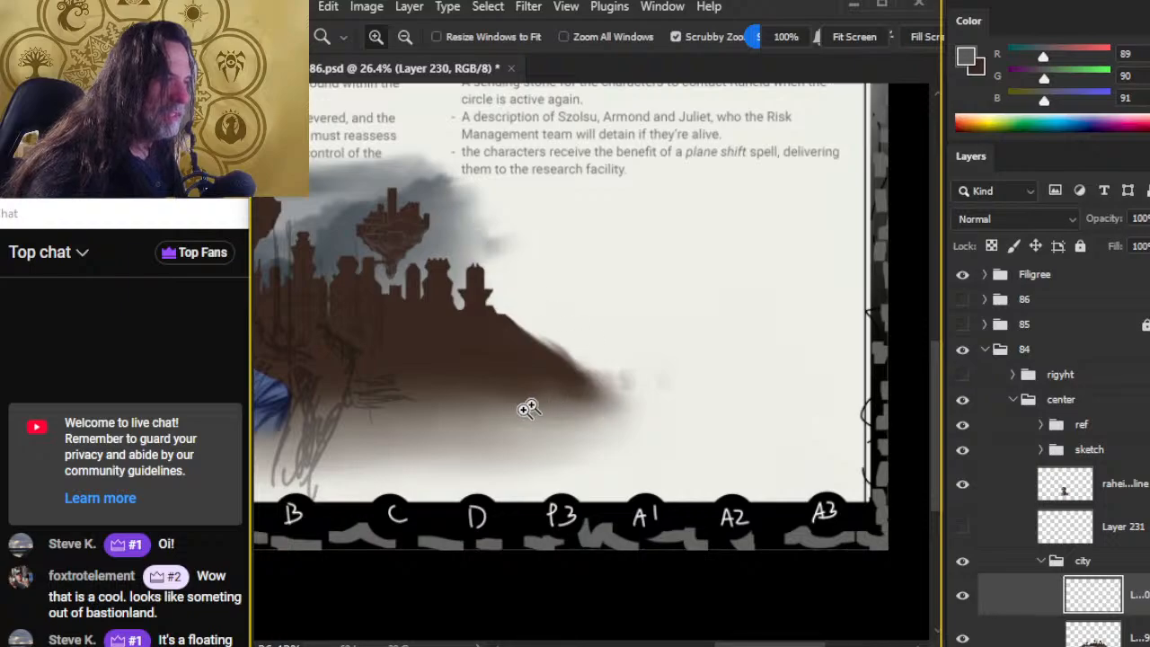
pyautogui.moveTo(431, 387); pyautogui.dragTo(783, 461)
pyautogui.moveTo(521, 449); pyautogui.dragTo(574, 457)
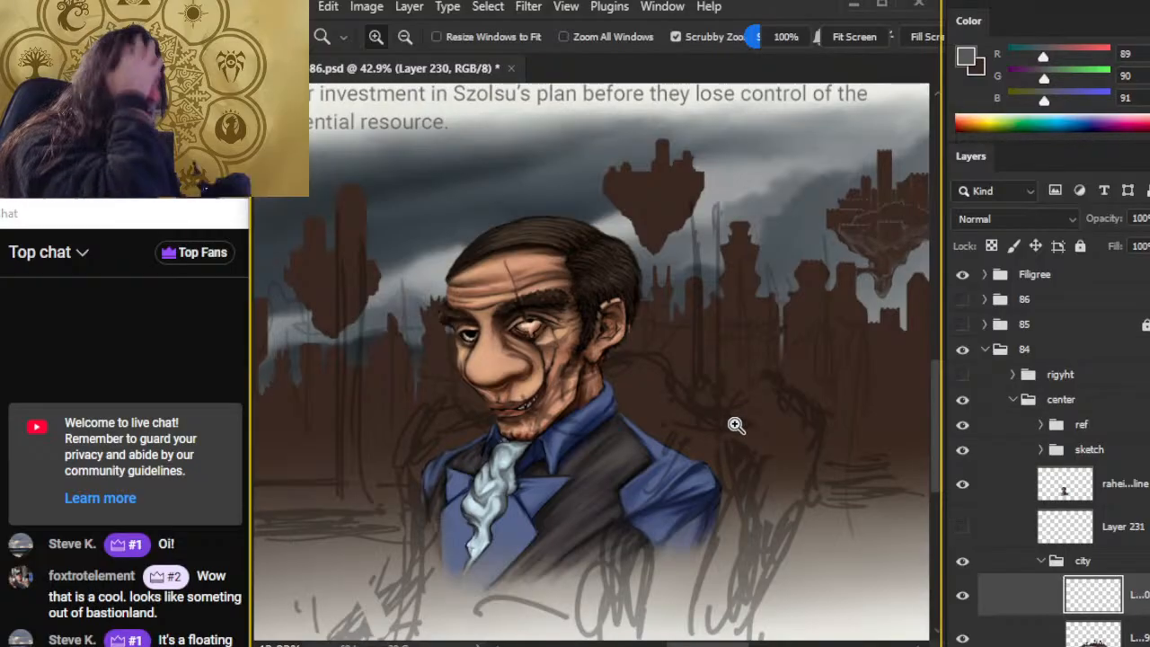
# Step: Erase the pale ridge line crossing the base of the citadel's tall central tower and refine the tower's lower edges in grey
pyautogui.moveTo(701, 436); pyautogui.dragTo(468, 413)
pyautogui.moveTo(694, 289); pyautogui.dragTo(549, 370)
pyautogui.moveTo(520, 244); pyautogui.dragTo(539, 366)
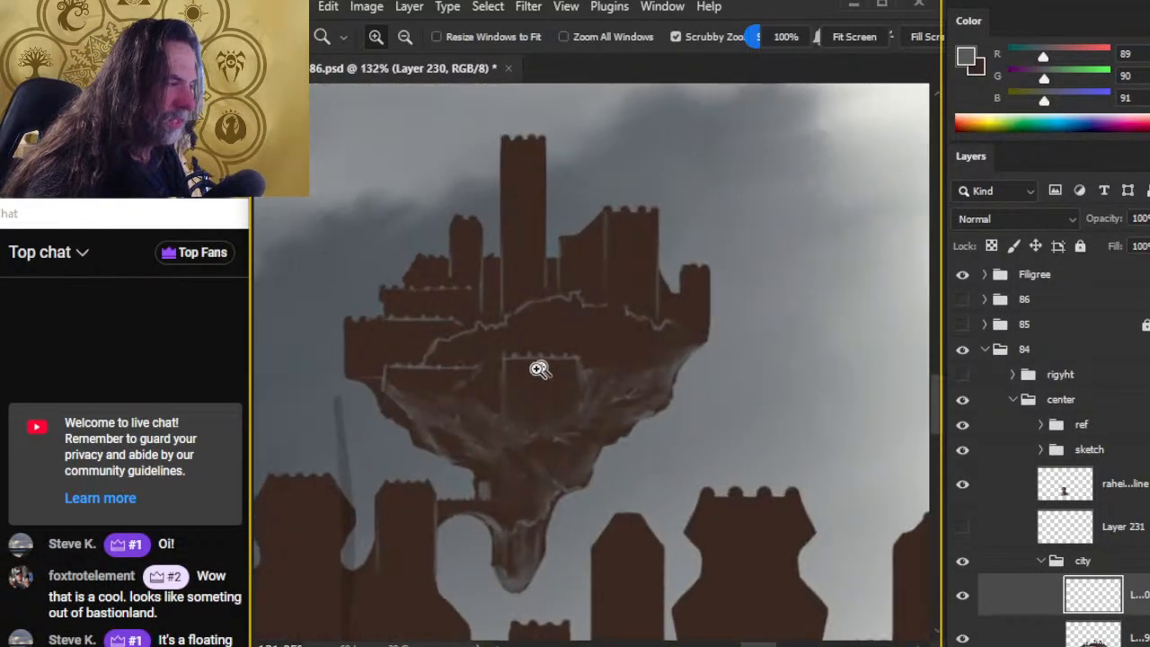
pyautogui.press('e')
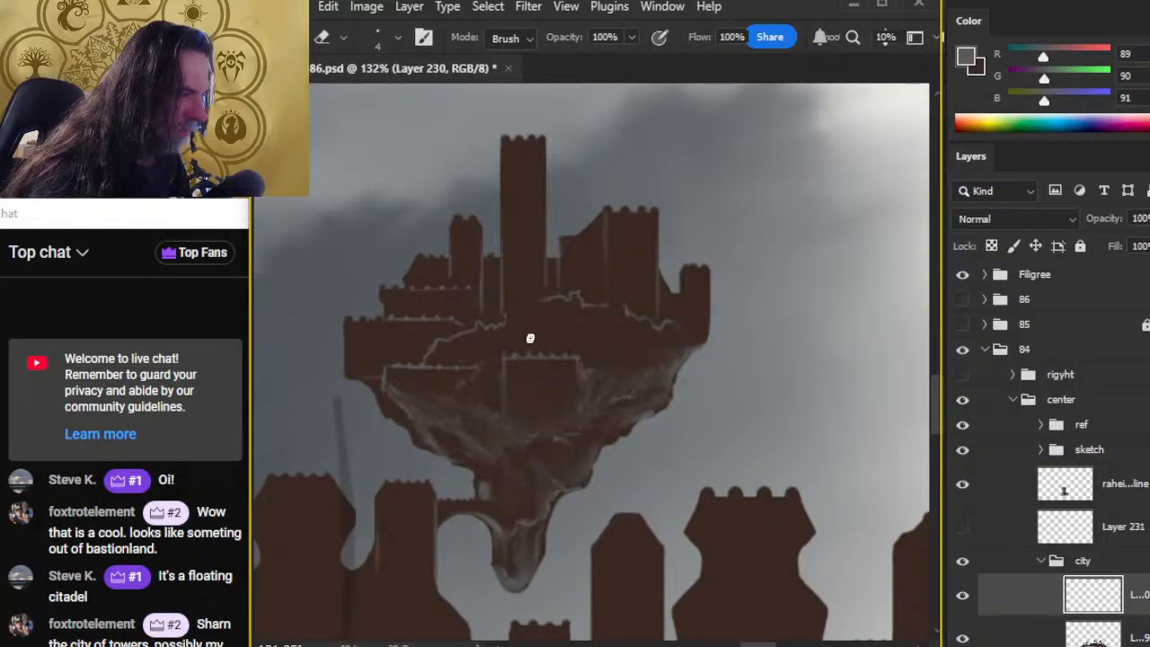
pyautogui.press('r')
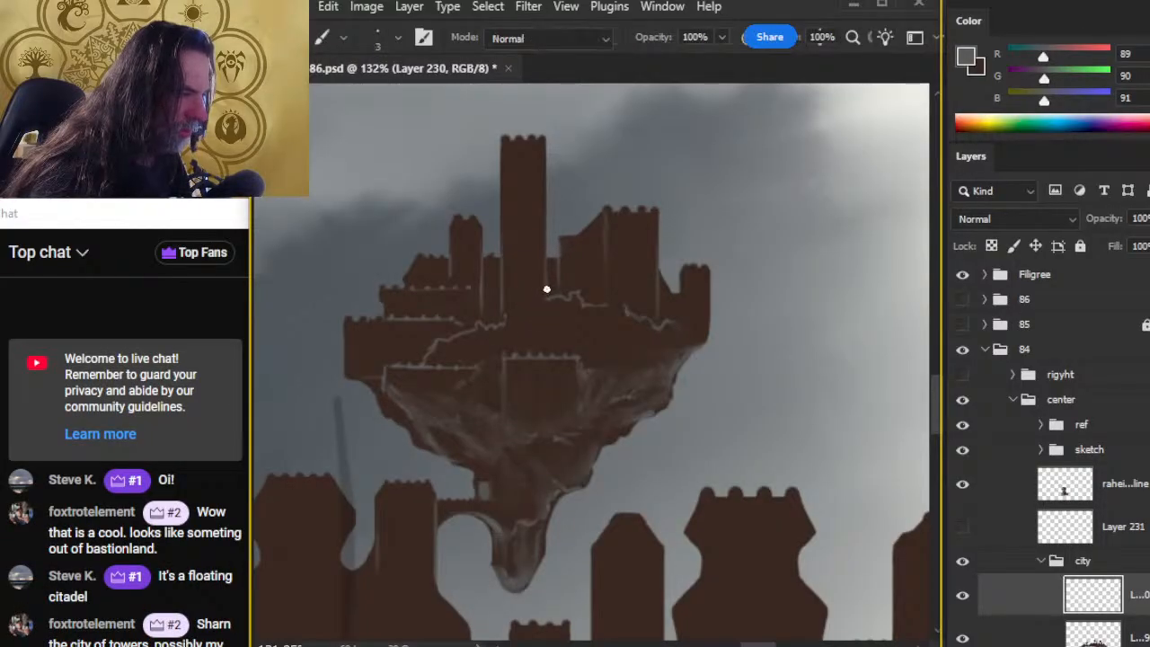
pyautogui.hotkey('shift', 'r')
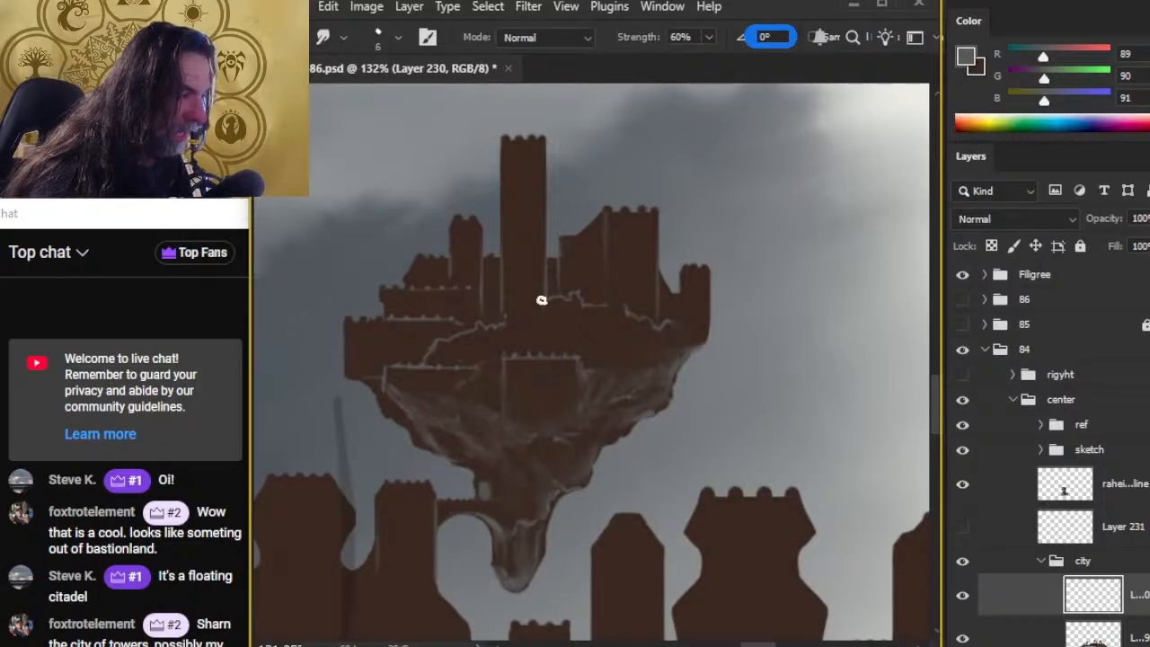
pyautogui.press('e')
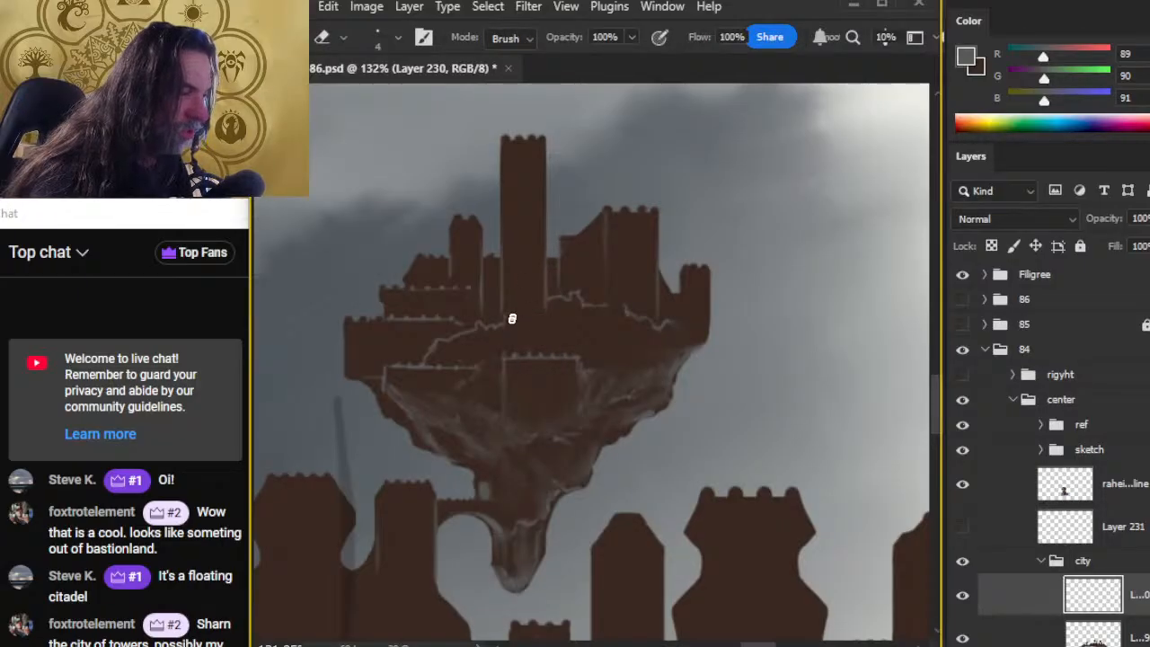
pyautogui.press('r')
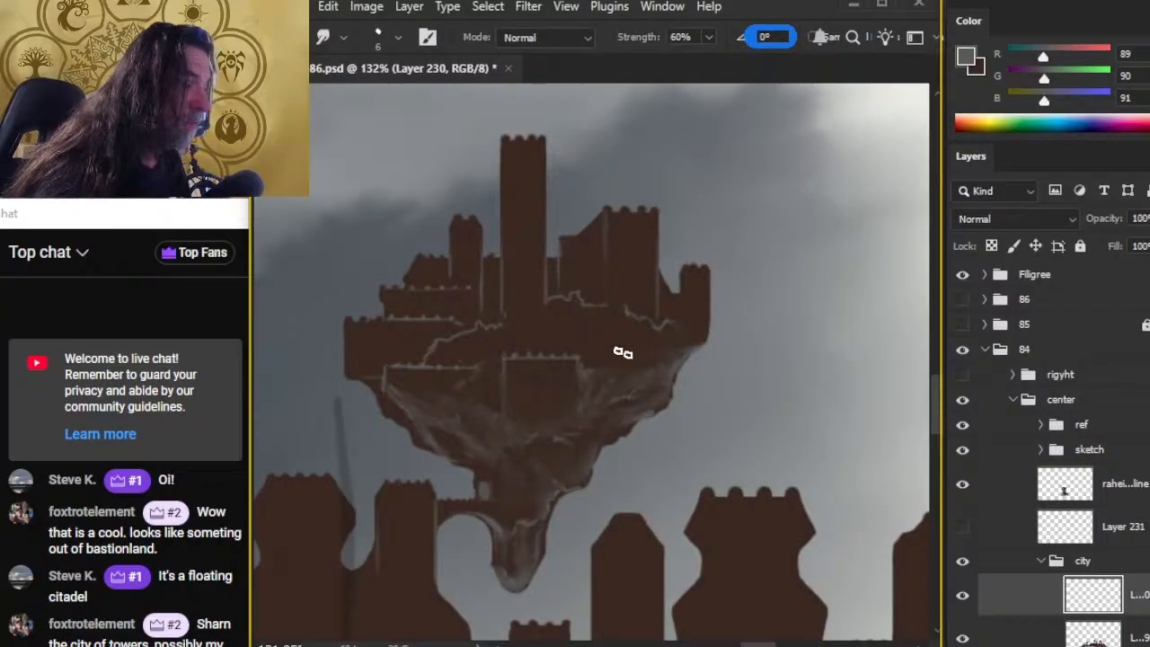
# Step: Paint, smudge and erase thin grey edge lines along the citadel's far-right tower and the rocky rim beneath it
pyautogui.press('b')
pyautogui.moveTo(681, 277); pyautogui.dragTo(682, 306)
pyautogui.press('r')
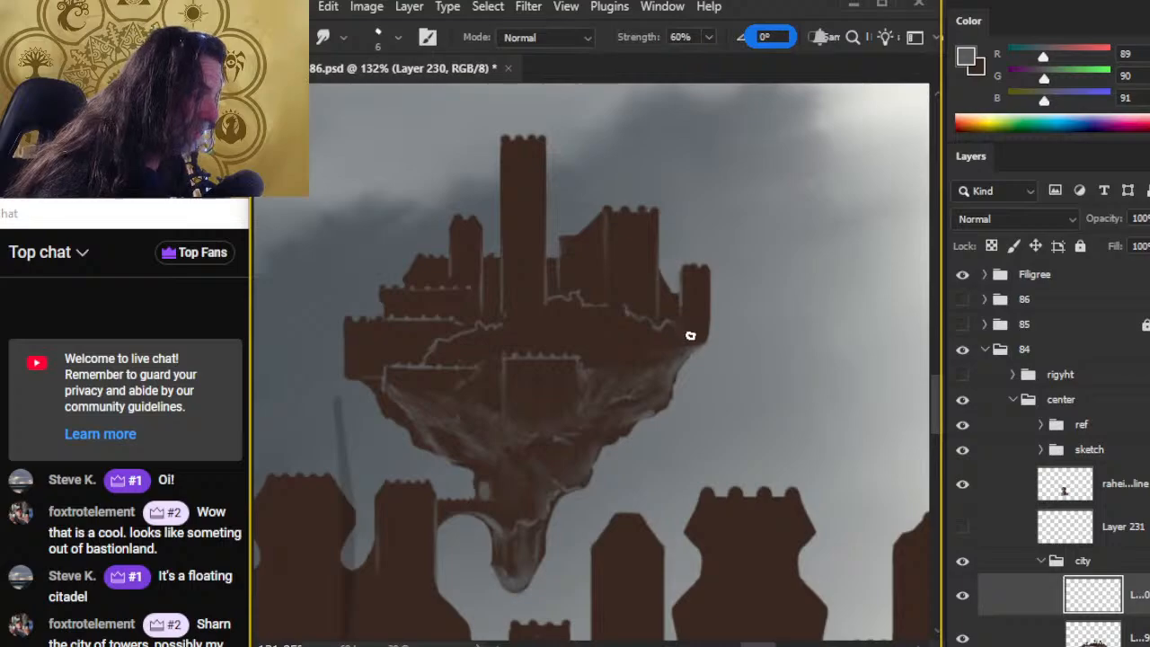
pyautogui.press('e')
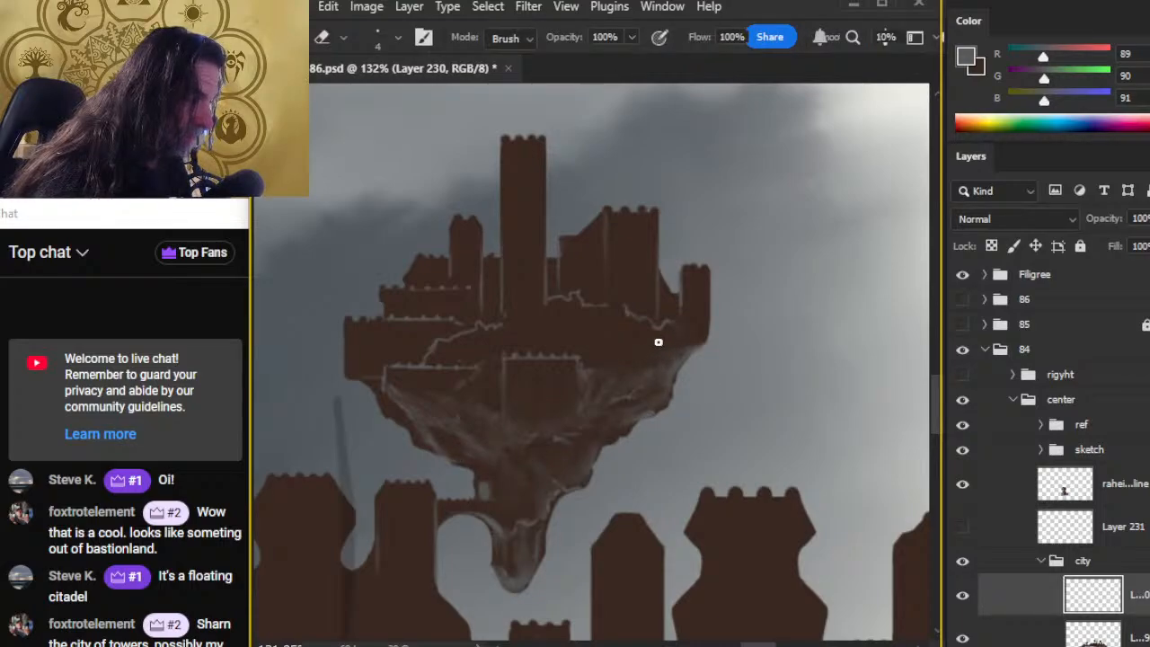
pyautogui.press('b')
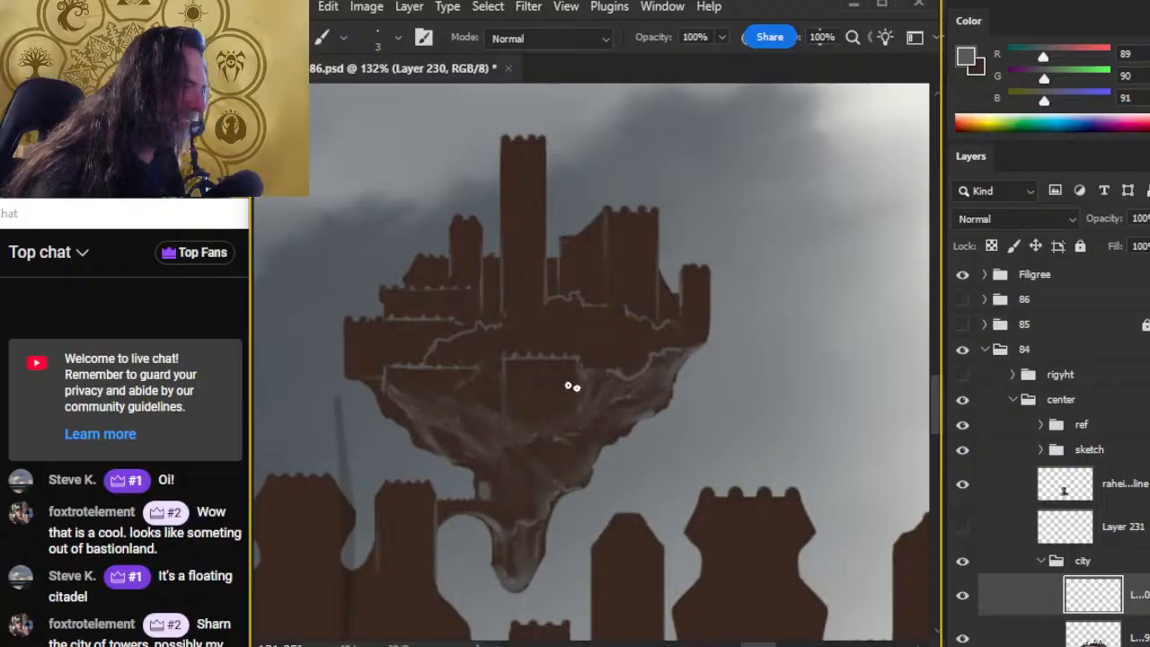
# Step: Handwrite the words "Karrin" and "Karrnath" in grey on the brown ground below the city
pyautogui.scroll(-10, 571, 387)
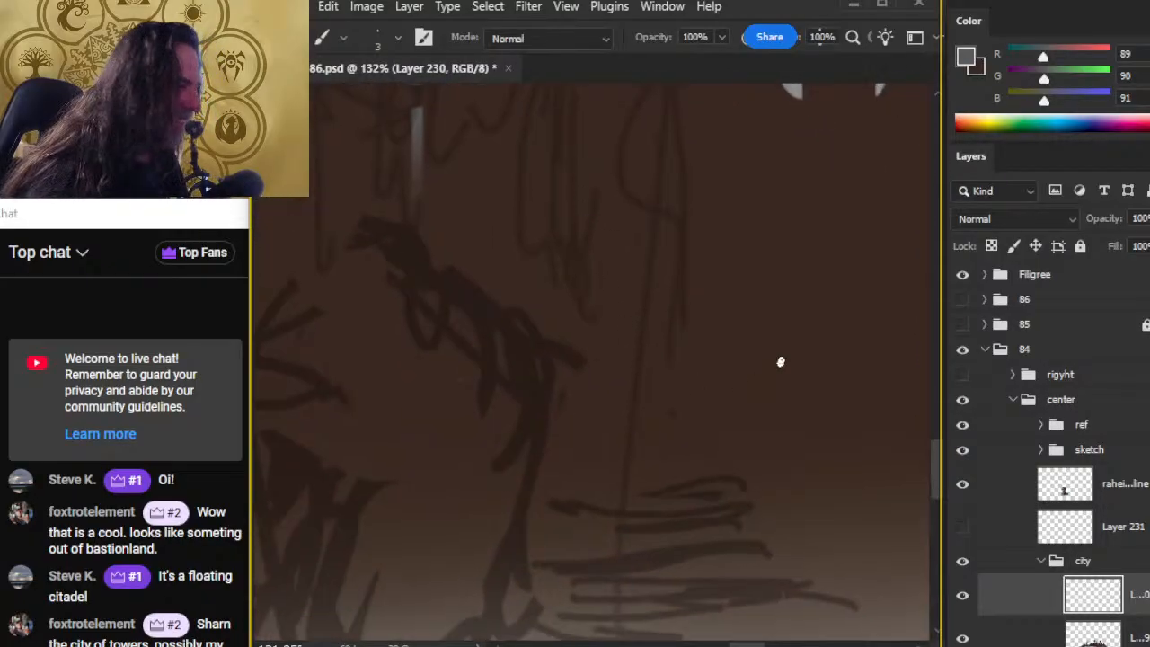
pyautogui.moveTo(786, 286); pyautogui.dragTo(754, 392)
pyautogui.moveTo(805, 316); pyautogui.dragTo(808, 388)
pyautogui.moveTo(840, 352)
pyautogui.mouseDown()
pyautogui.moveTo(843, 389)
pyautogui.moveTo(864, 357)
pyautogui.mouseUp()
pyautogui.moveTo(867, 388)
pyautogui.mouseDown()
pyautogui.moveTo(891, 374)
pyautogui.moveTo(907, 404)
pyautogui.mouseUp()
pyautogui.moveTo(883, 446); pyautogui.dragTo(729, 315)
pyautogui.moveTo(676, 289); pyautogui.dragTo(655, 350)
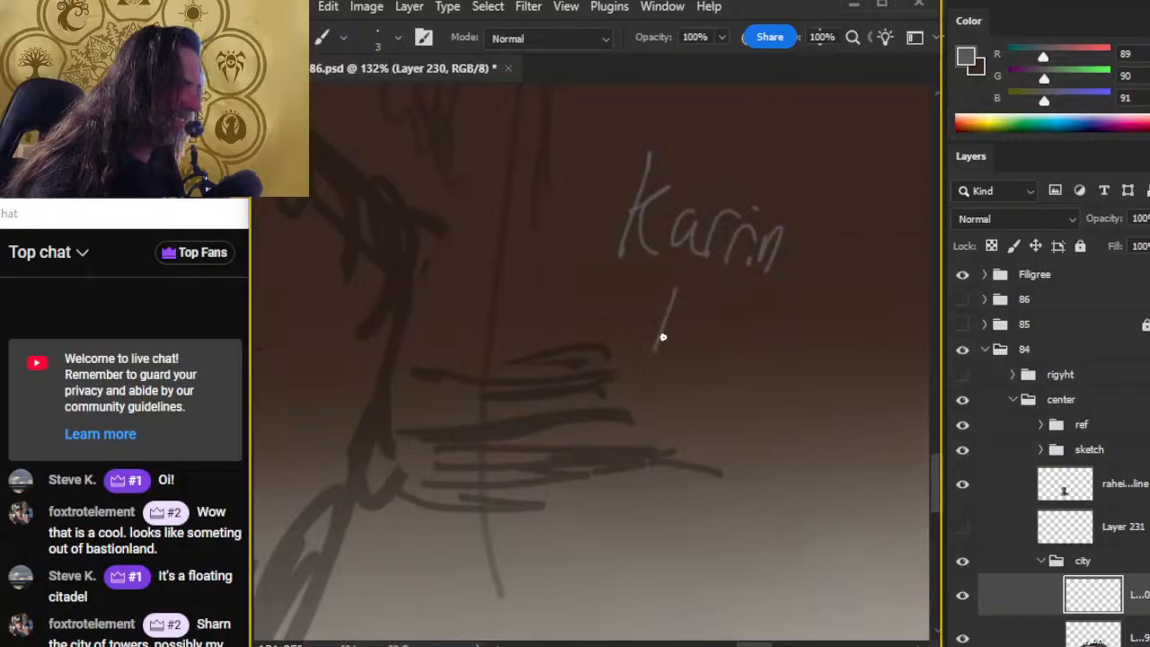
pyautogui.moveTo(698, 306)
pyautogui.mouseDown()
pyautogui.moveTo(738, 355)
pyautogui.moveTo(763, 330)
pyautogui.moveTo(806, 327)
pyautogui.moveTo(852, 365)
pyautogui.mouseUp()
pyautogui.moveTo(866, 304); pyautogui.dragTo(858, 365)
pyautogui.moveTo(843, 330)
pyautogui.mouseDown()
pyautogui.moveTo(886, 321)
pyautogui.moveTo(899, 369)
pyautogui.mouseUp()
# Step: Handwrite "Karrl" beneath the other two words, circle it and touch up its last letter
pyautogui.press('e')
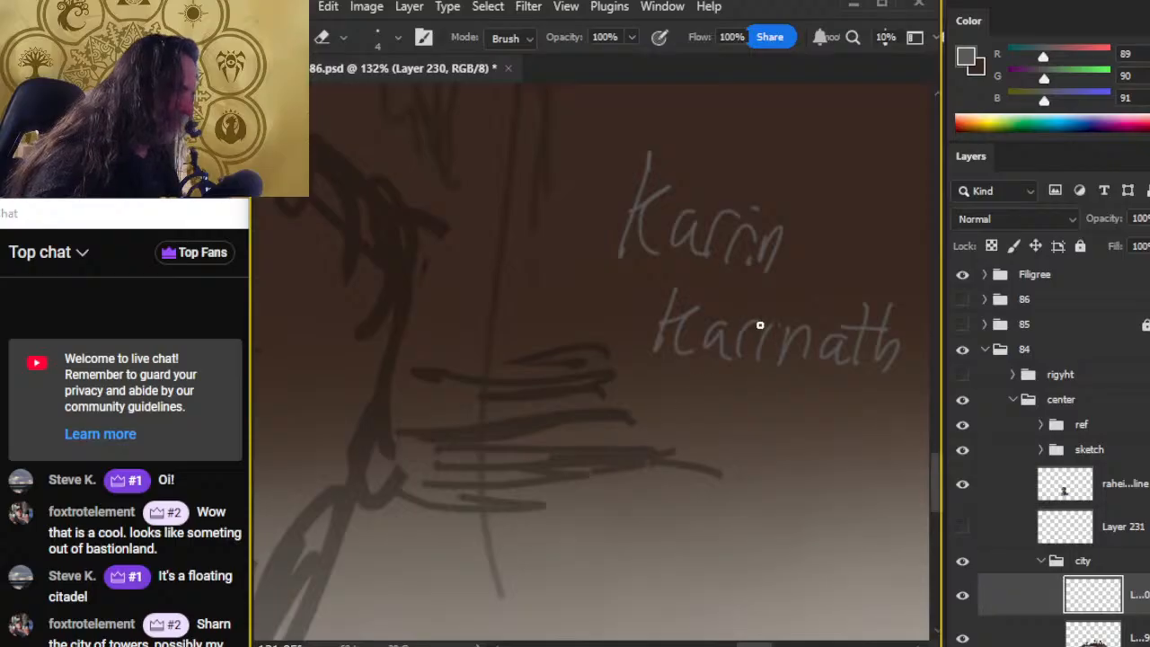
pyautogui.moveTo(716, 464); pyautogui.dragTo(652, 368)
pyautogui.press('b')
pyautogui.moveTo(654, 304)
pyautogui.mouseDown()
pyautogui.moveTo(678, 361)
pyautogui.moveTo(708, 364)
pyautogui.mouseUp()
pyautogui.moveTo(715, 364); pyautogui.dragTo(737, 334)
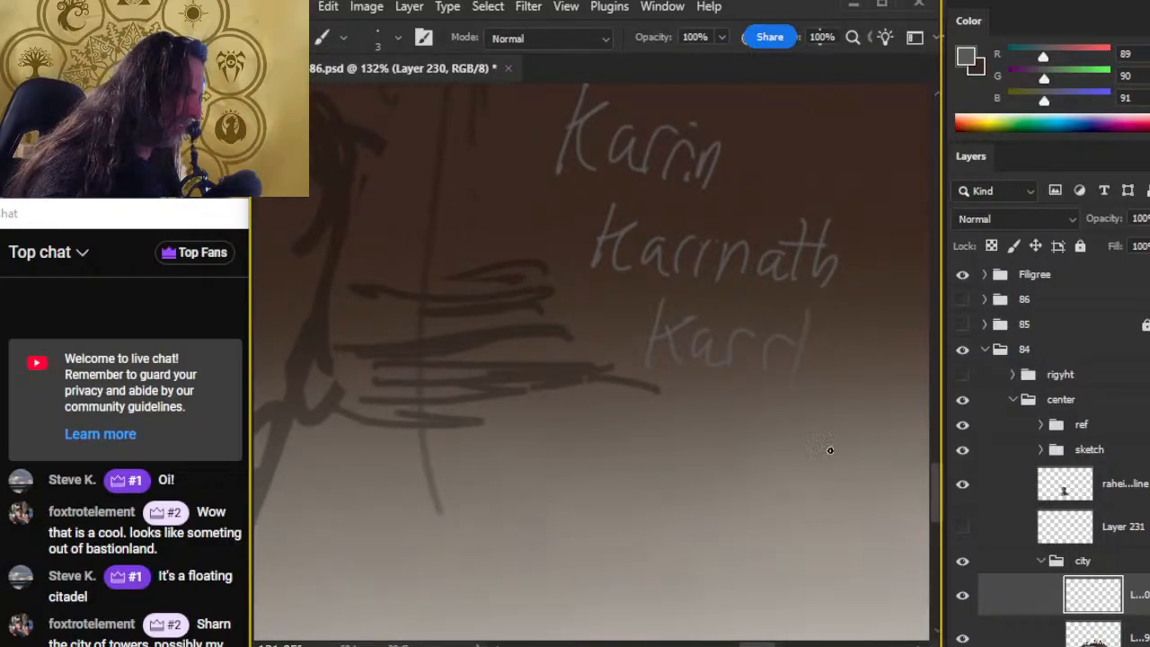
pyautogui.moveTo(888, 361); pyautogui.dragTo(779, 458)
pyautogui.press('e')
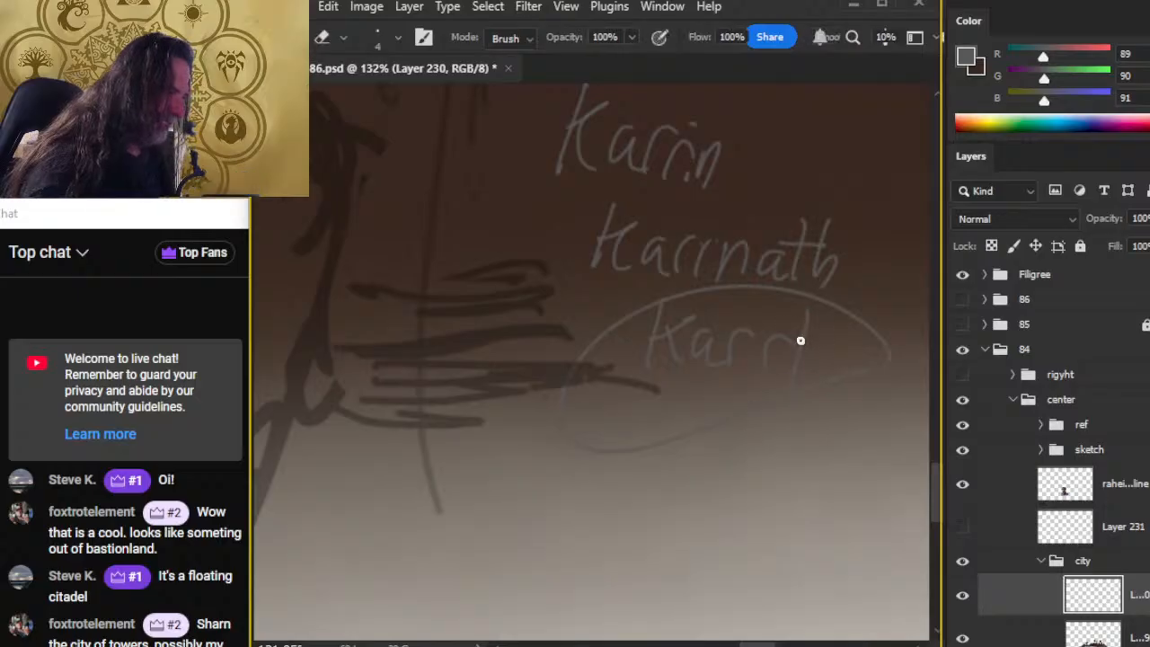
pyautogui.moveTo(799, 336); pyautogui.dragTo(795, 364)
pyautogui.press('b')
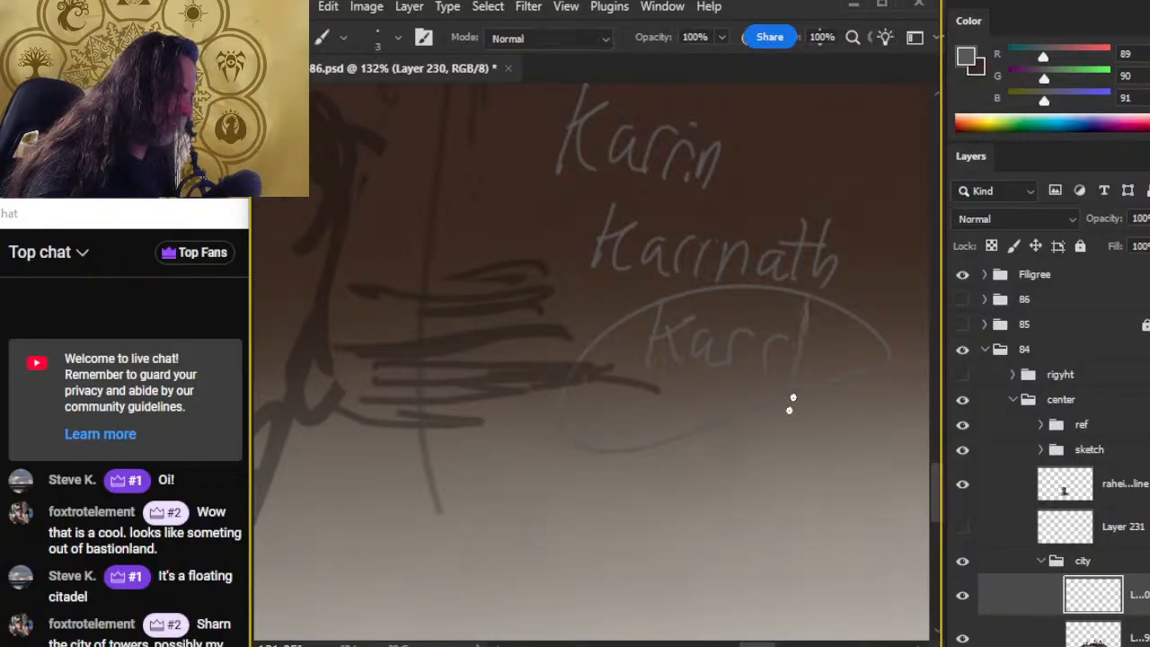
pyautogui.moveTo(734, 305)
pyautogui.mouseDown()
pyautogui.moveTo(629, 302)
pyautogui.moveTo(635, 357)
pyautogui.mouseUp()
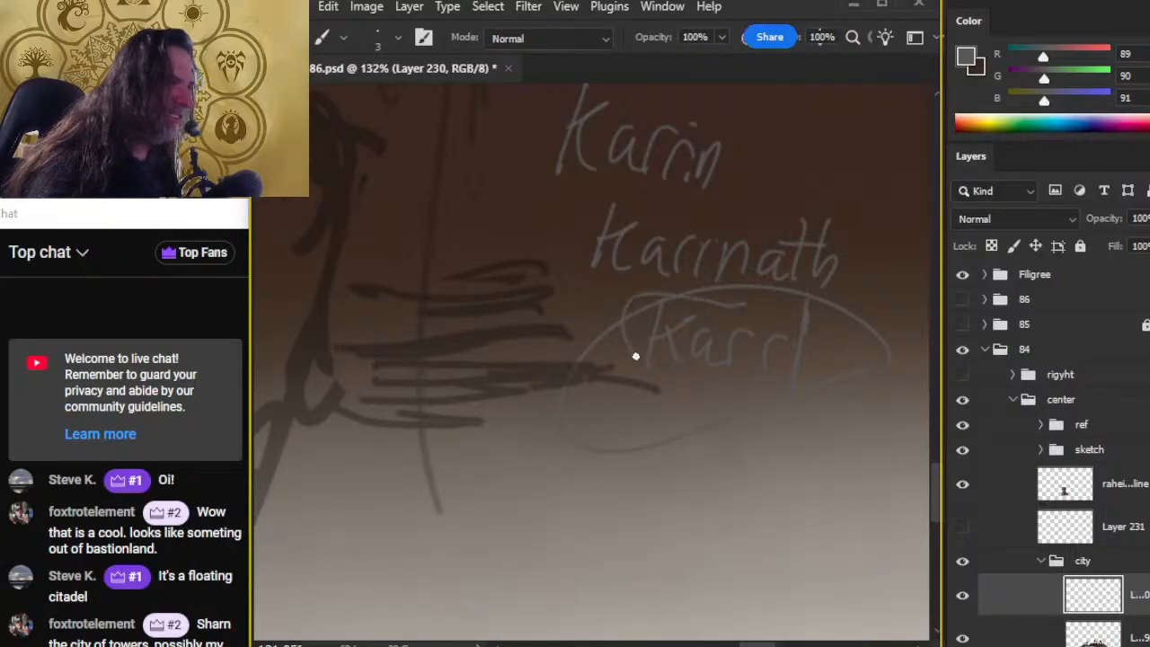
pyautogui.moveTo(712, 309); pyautogui.dragTo(612, 375)
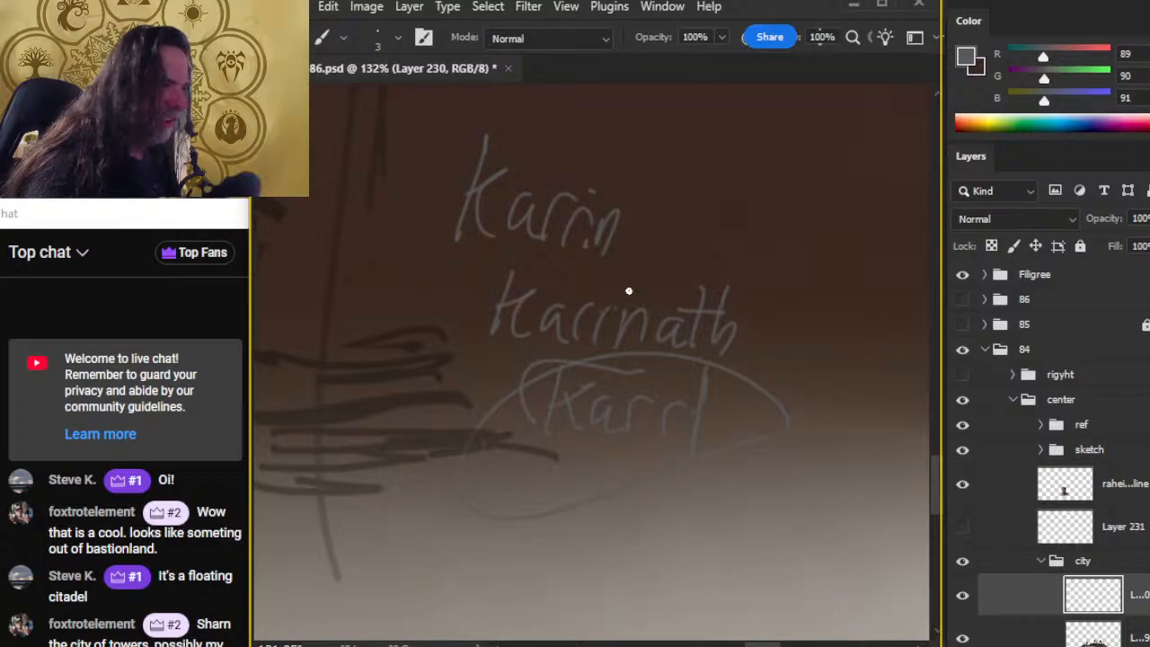
# Step: Lasso all the handwritten words on the ground area, delete them and clear the selection
pyautogui.press('z')
pyautogui.moveTo(682, 321); pyautogui.dragTo(588, 318)
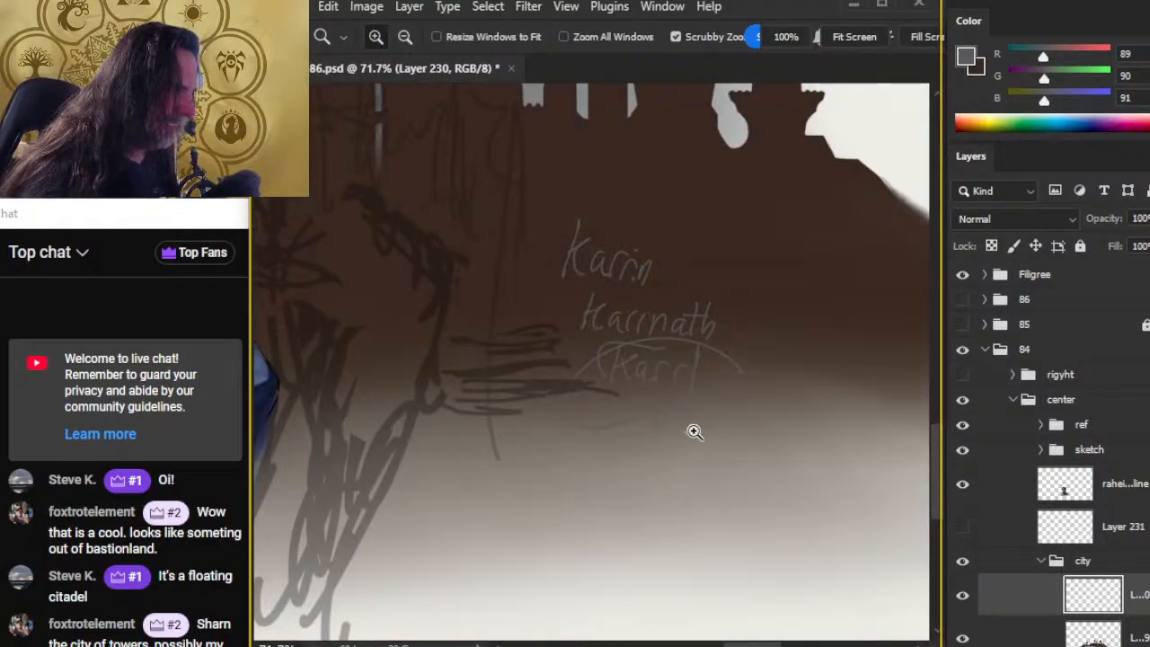
pyautogui.press('l')
pyautogui.moveTo(651, 215)
pyautogui.mouseDown()
pyautogui.moveTo(495, 275)
pyautogui.moveTo(779, 455)
pyautogui.moveTo(711, 222)
pyautogui.mouseUp()
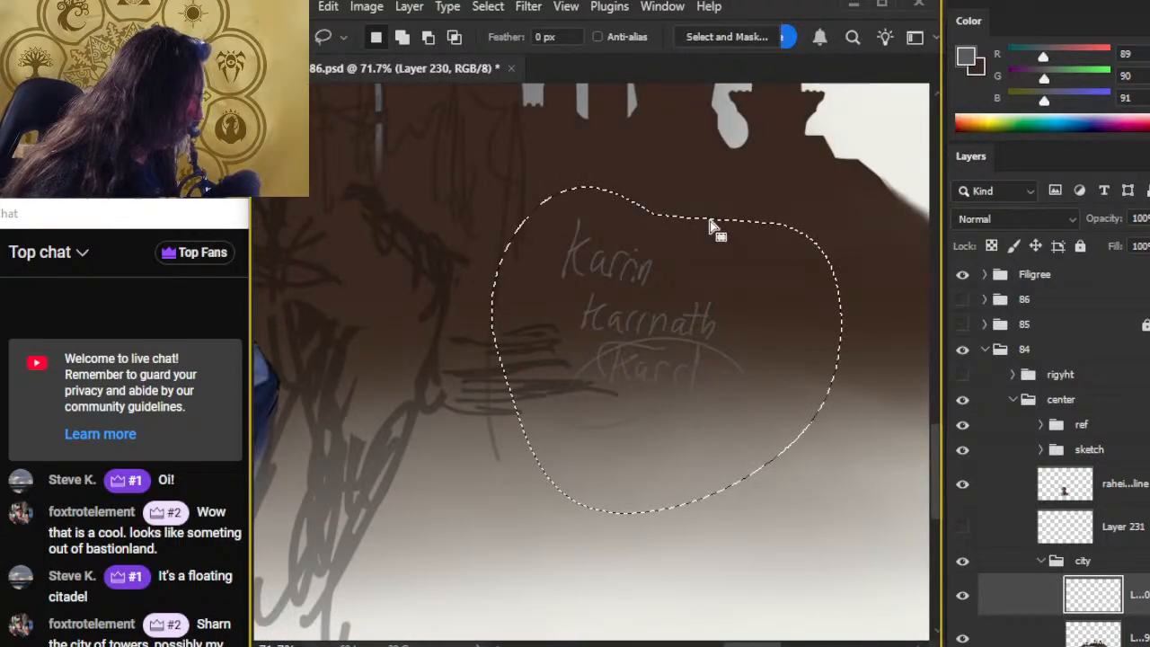
pyautogui.hotkey('ctrl', 'd')
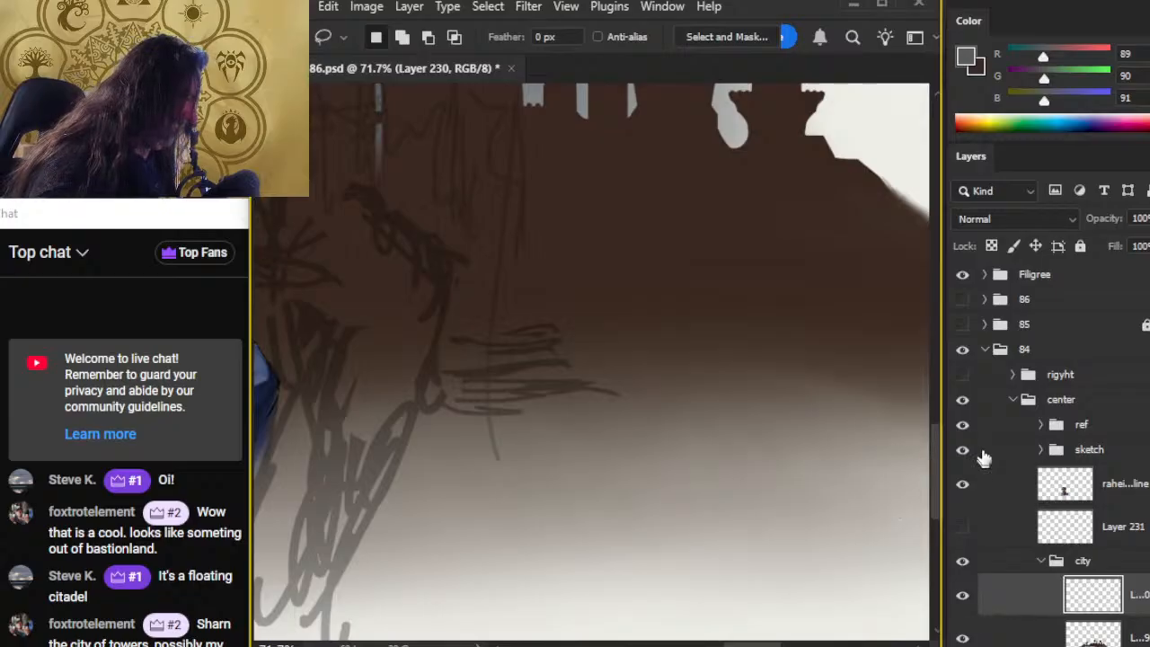
# Step: Examine the whole city illustration around the portrait, covering the floating citadels, the ground's faded edges and the surrounding text
pyautogui.press('z')
pyautogui.hotkey('ctrl', '0')
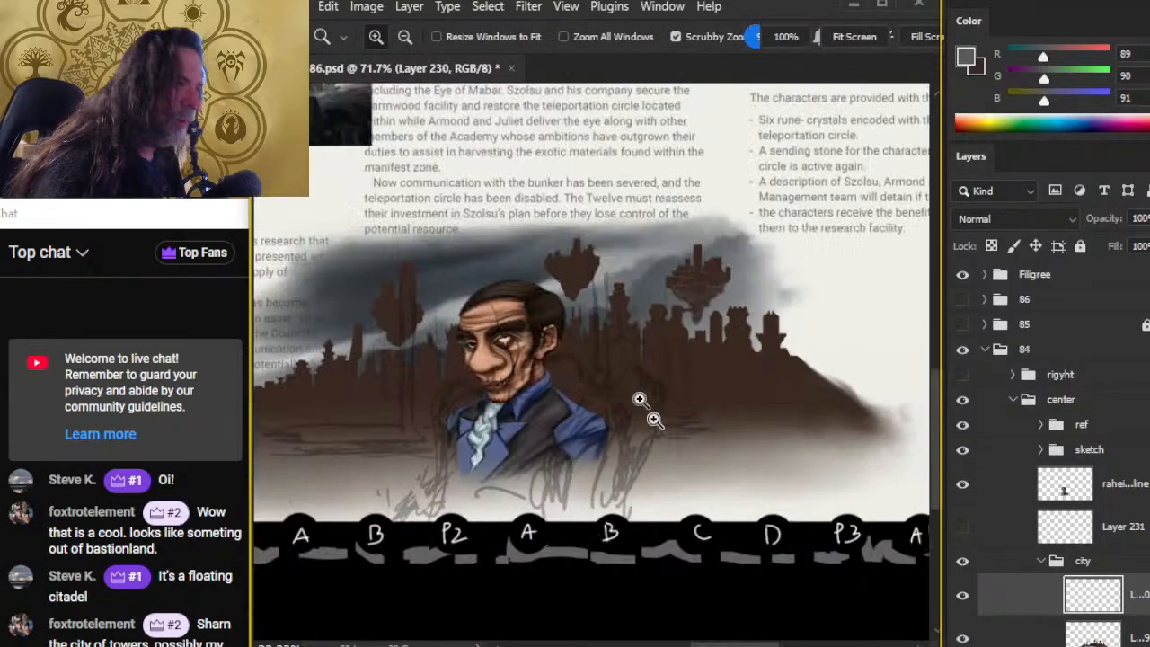
pyautogui.click(723, 285)
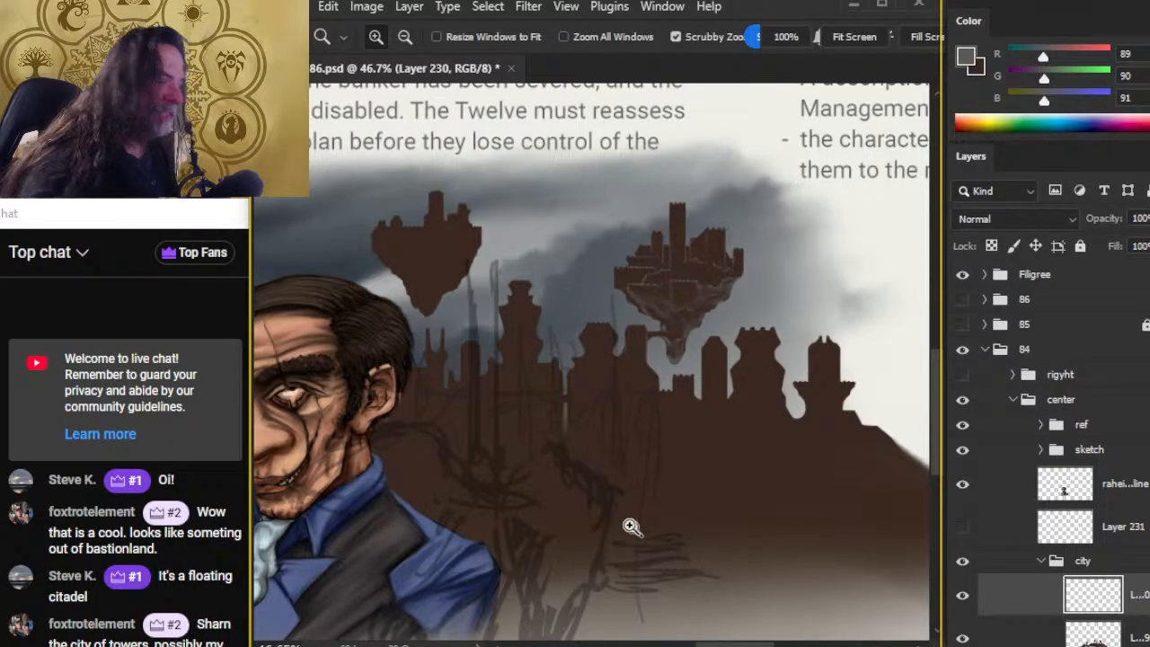
pyautogui.moveTo(601, 533); pyautogui.dragTo(660, 368)
pyautogui.moveTo(751, 453); pyautogui.dragTo(667, 448)
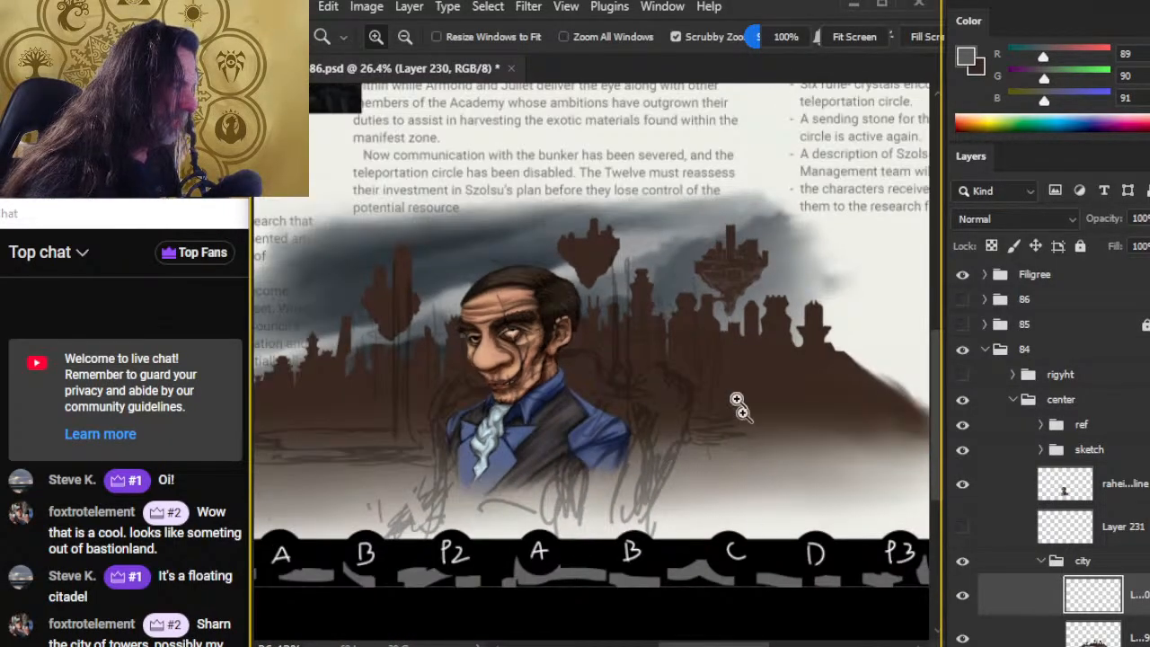
pyautogui.moveTo(380, 418); pyautogui.dragTo(560, 364)
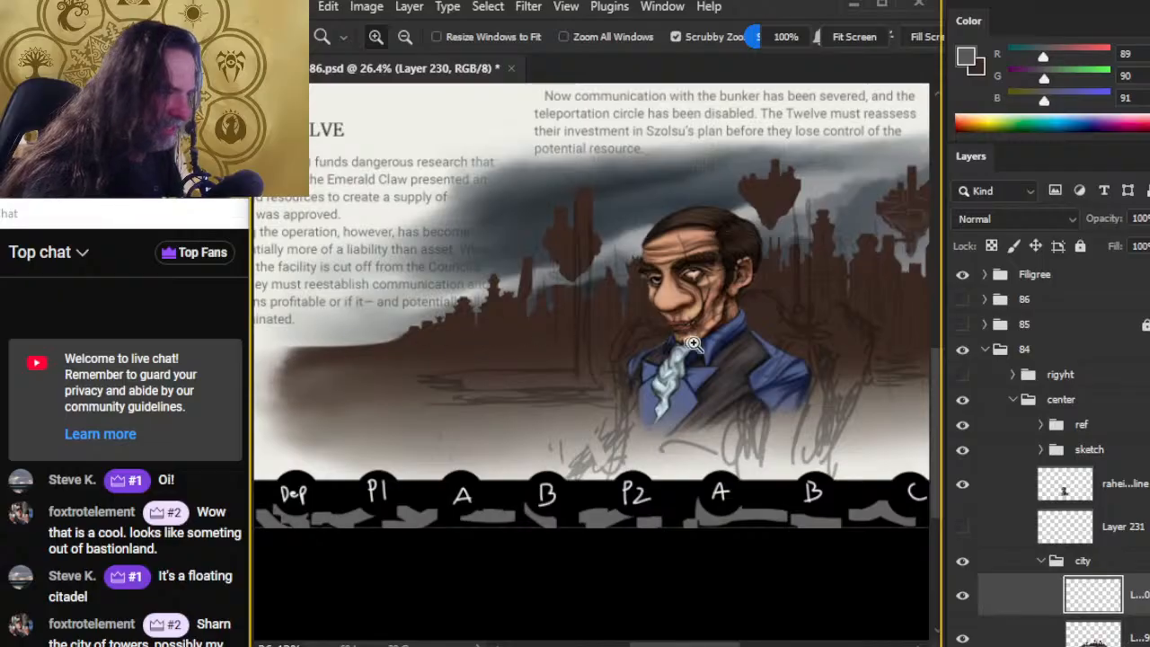
pyautogui.press('b')
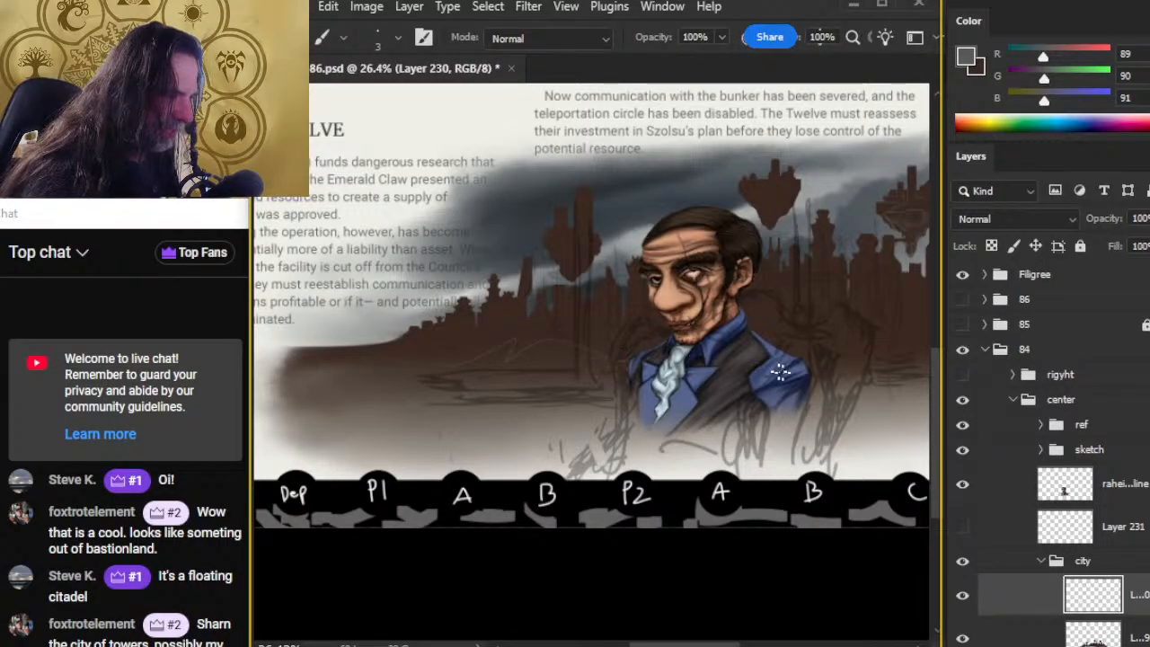
pyautogui.moveTo(746, 430); pyautogui.dragTo(536, 418)
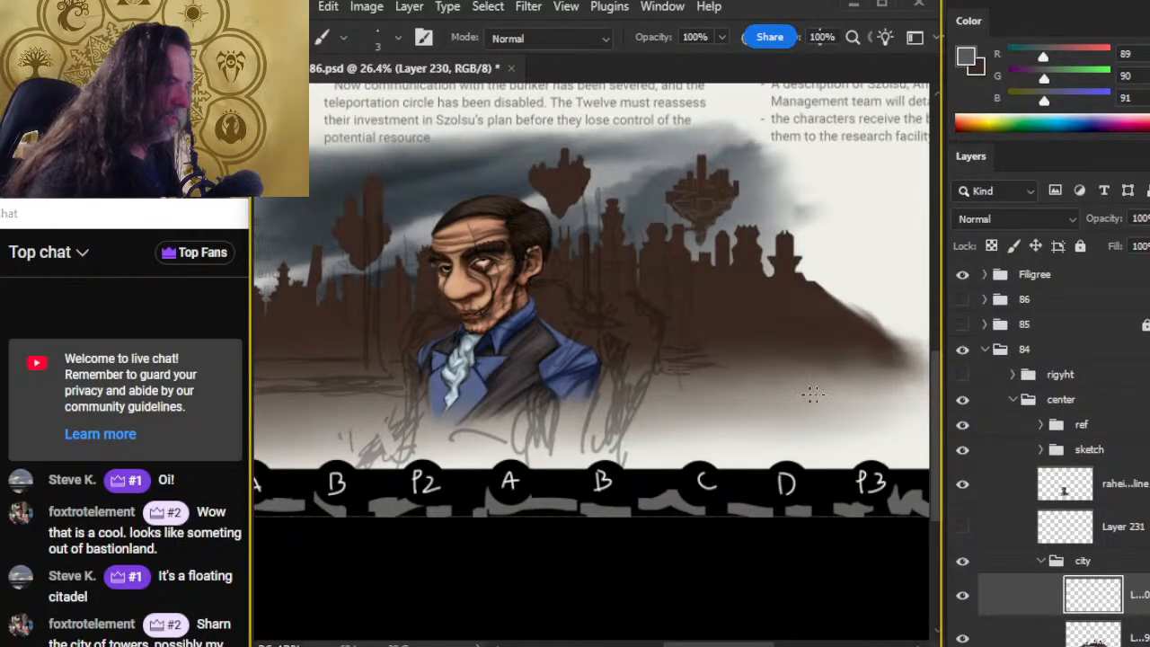
pyautogui.moveTo(274, 359); pyautogui.dragTo(559, 341)
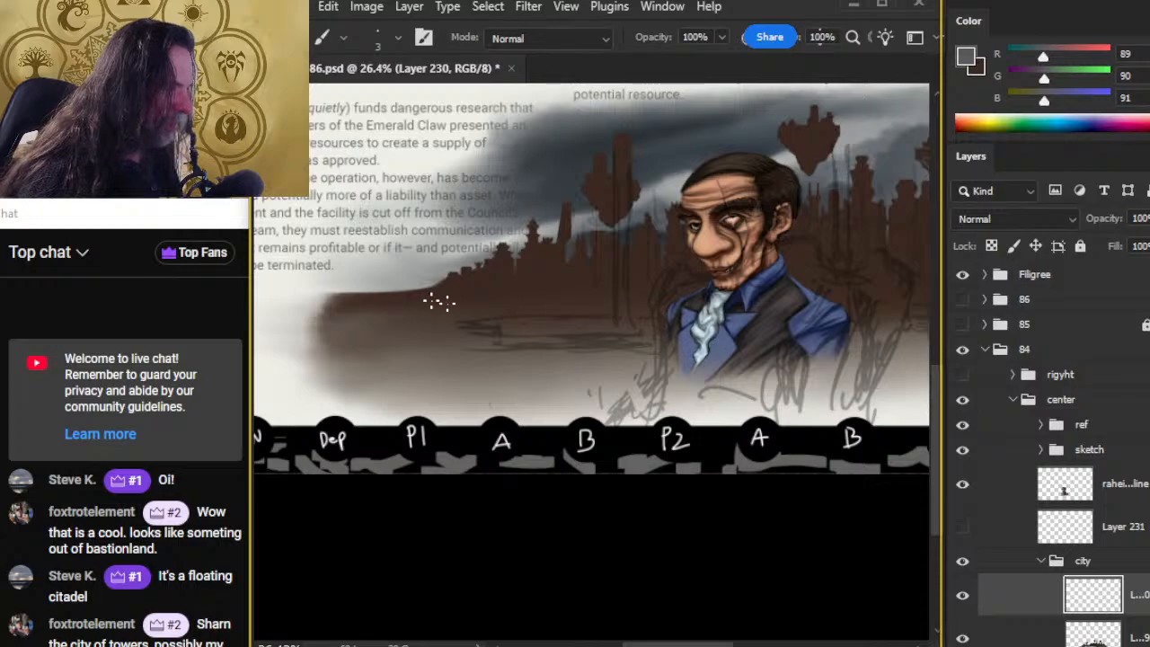
pyautogui.moveTo(762, 365); pyautogui.dragTo(540, 364)
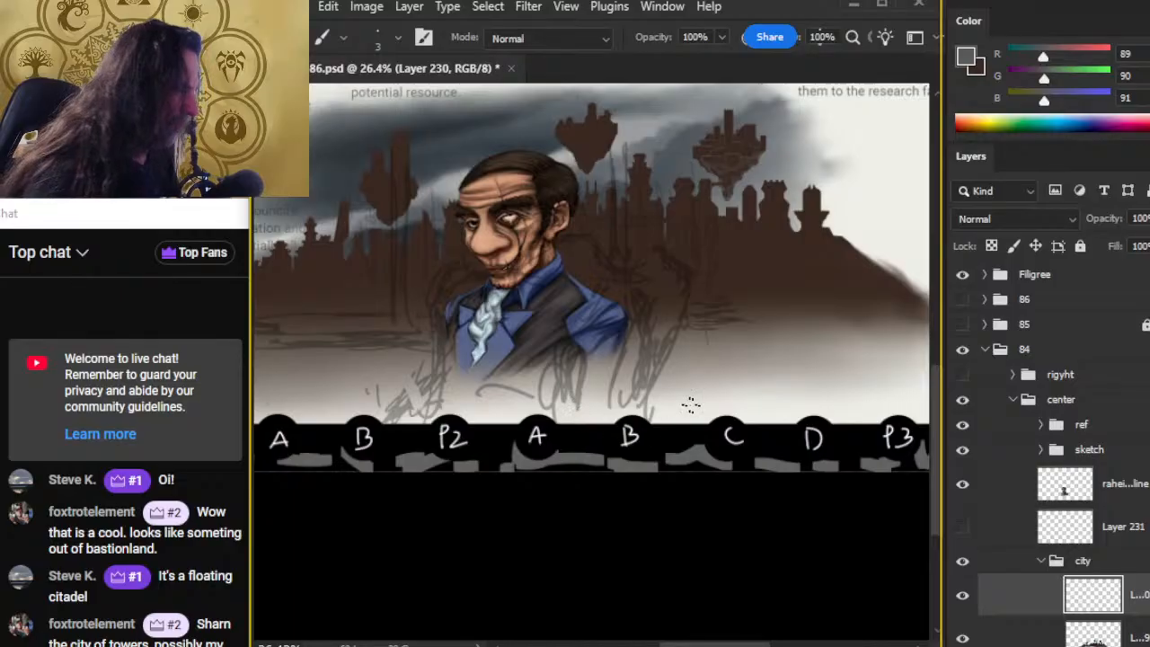
pyautogui.moveTo(552, 338); pyautogui.dragTo(634, 425)
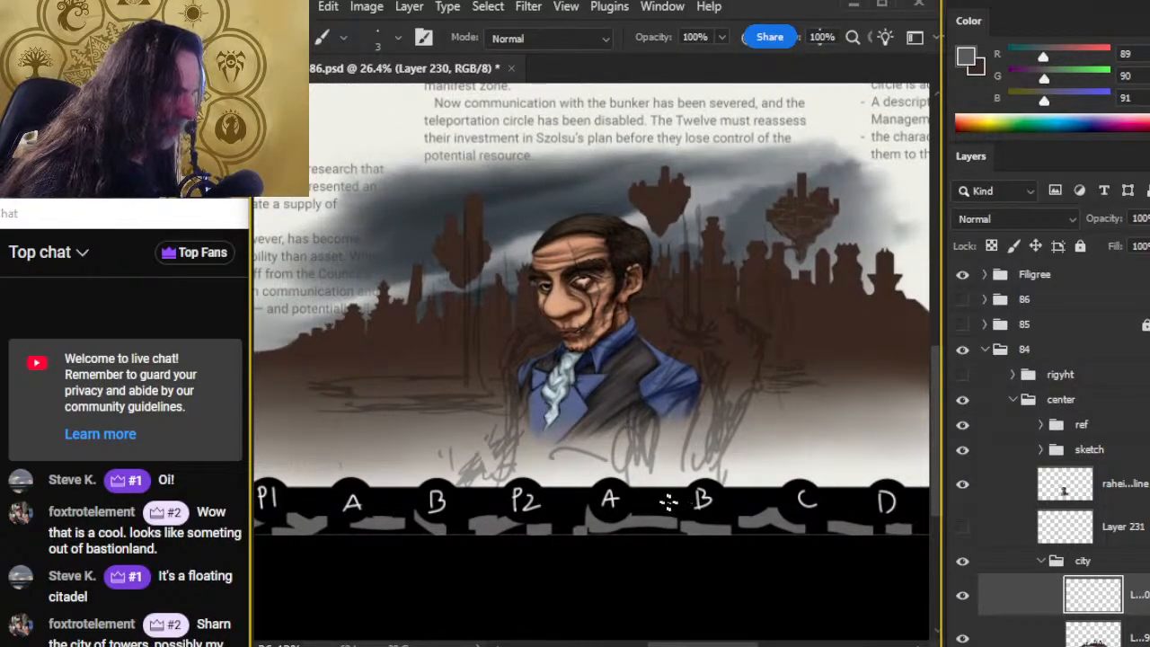
pyautogui.press('z')
pyautogui.moveTo(814, 435); pyautogui.dragTo(761, 428)
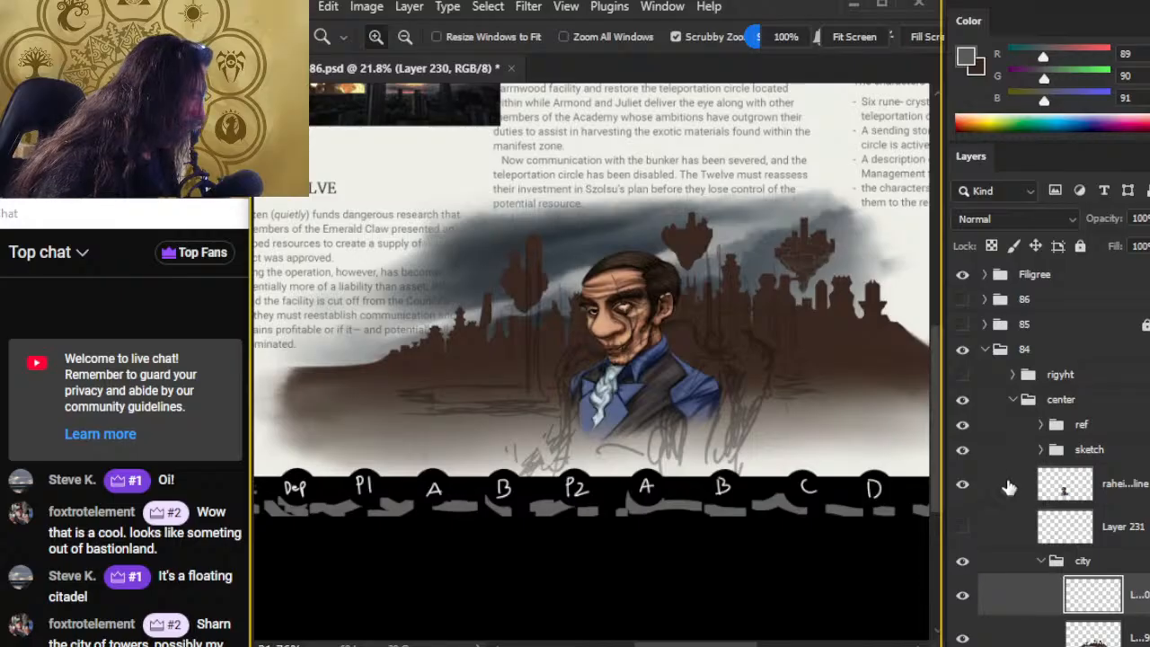
# Step: Hide the portrait line layer and the sketch group so only the painted city and sky show
pyautogui.click(963, 485)
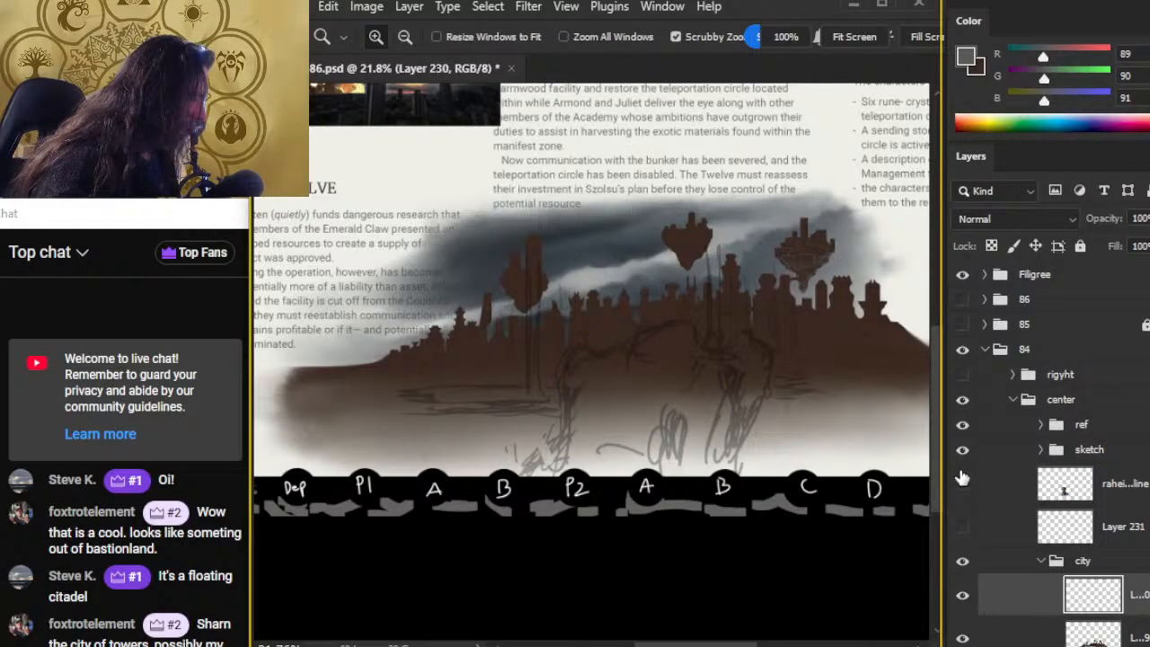
pyautogui.click(963, 452)
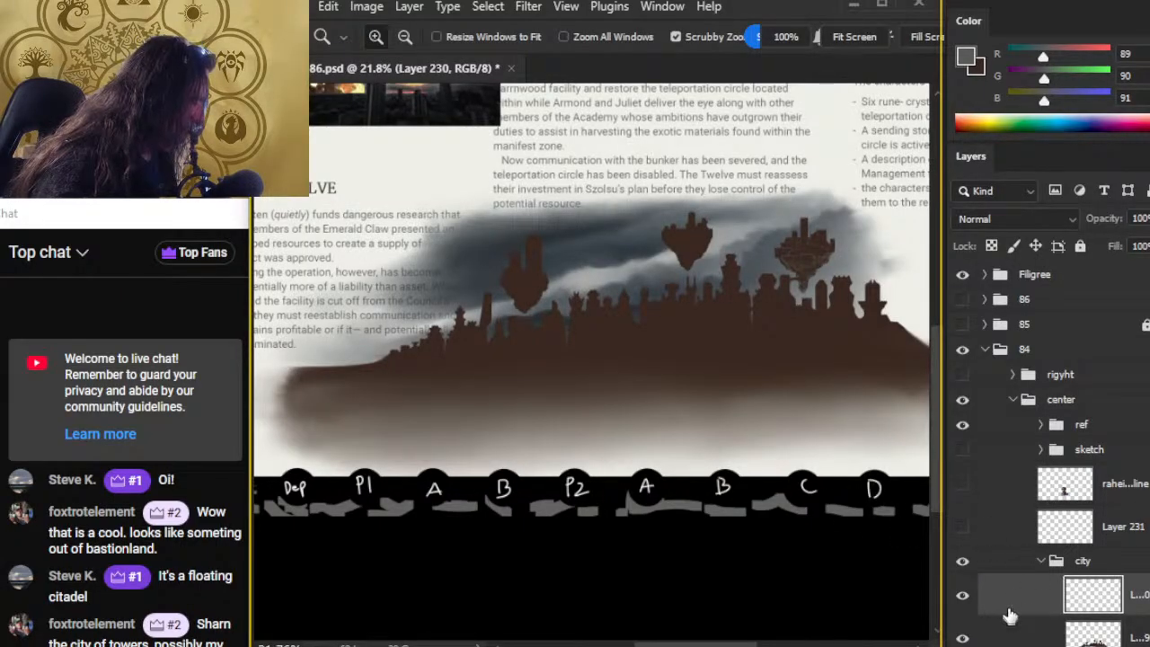
pyautogui.moveTo(759, 396); pyautogui.dragTo(653, 406)
pyautogui.scroll(5, 692, 275)
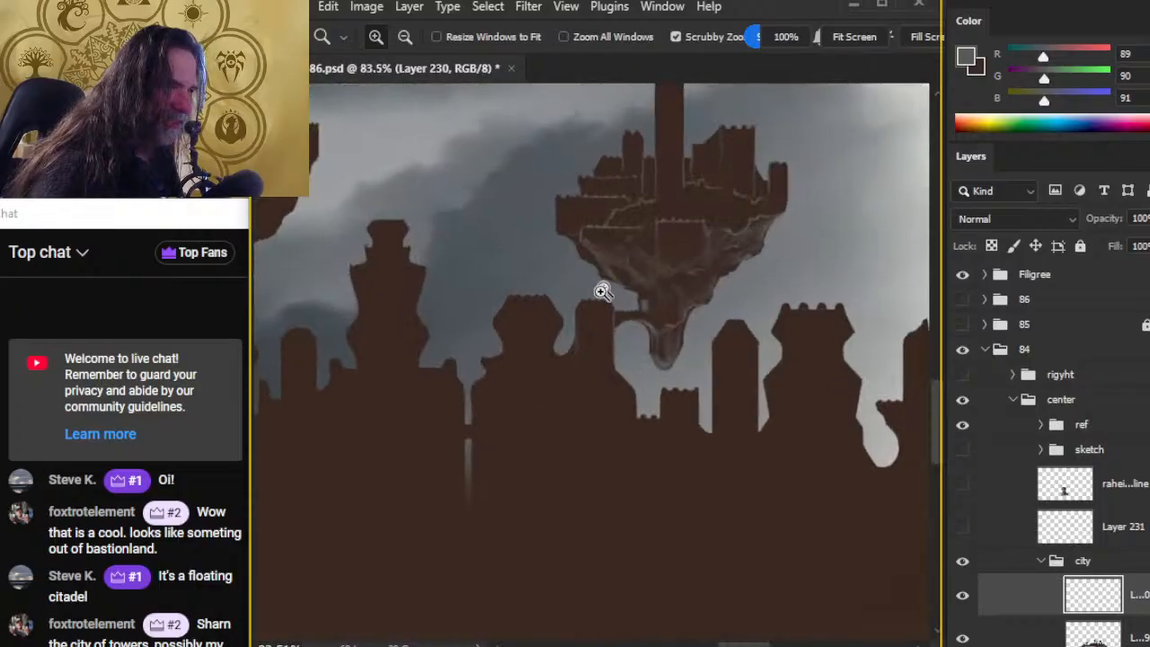
pyautogui.scroll(3, 732, 313)
pyautogui.moveTo(746, 248); pyautogui.dragTo(618, 424)
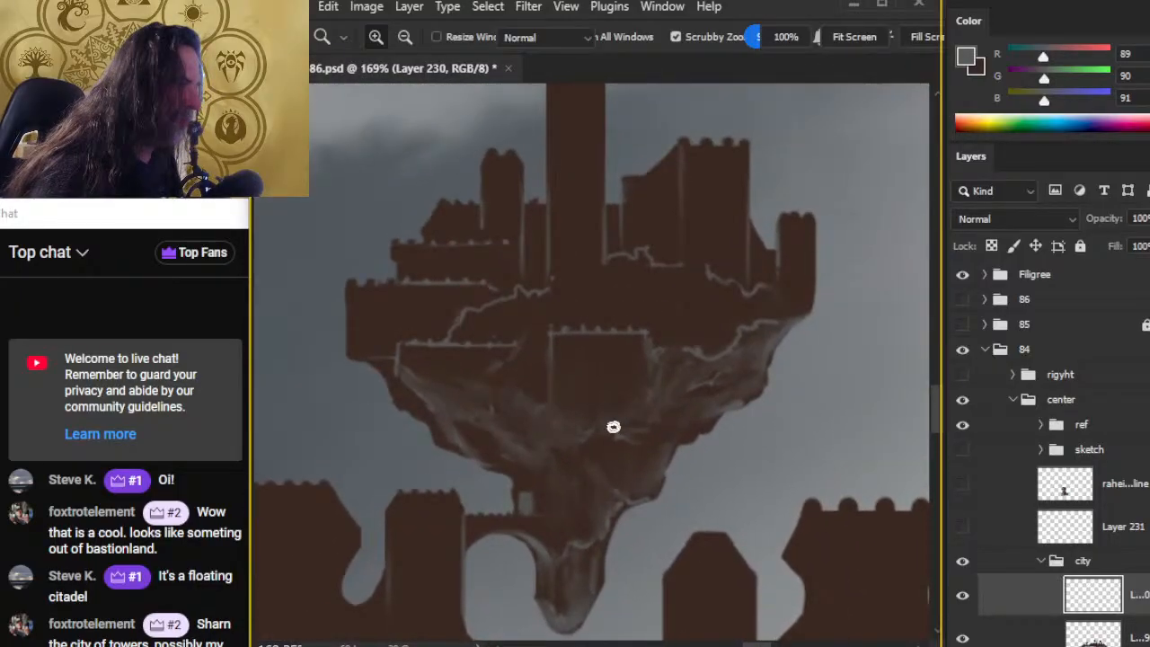
# Step: Switch the Smudge tool to the Mountain Razor brush and enlarge it to 9 px
pyautogui.rightClick(681, 339)
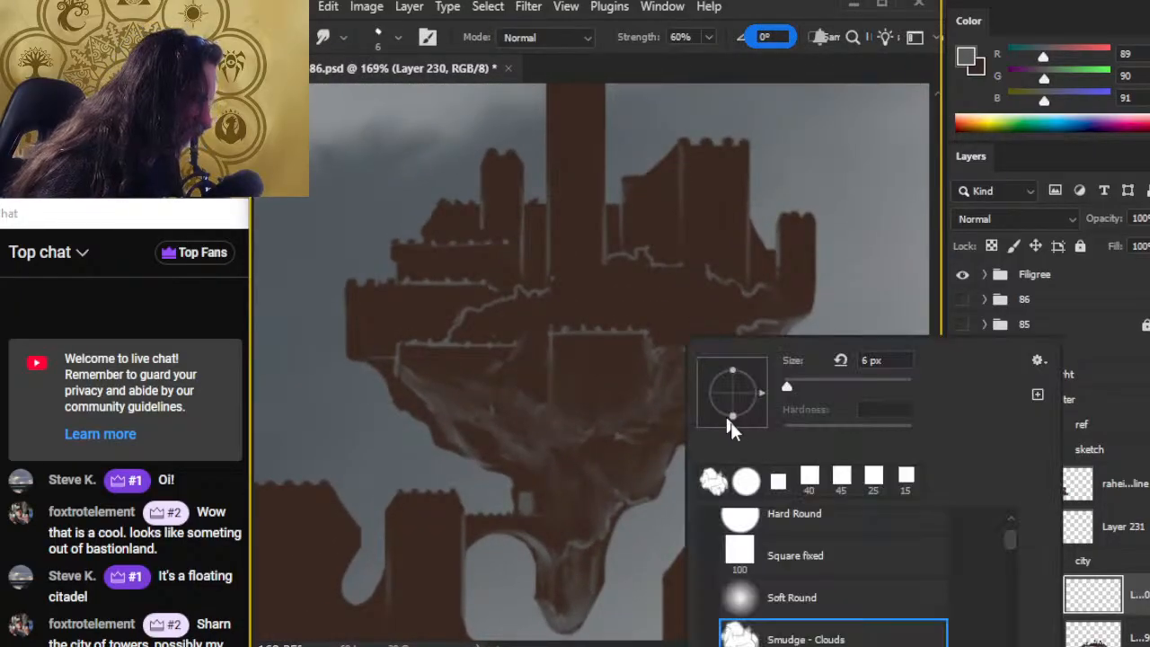
pyautogui.moveTo(1016, 550)
pyautogui.mouseDown()
pyautogui.moveTo(1013, 531)
pyautogui.moveTo(1008, 566)
pyautogui.mouseUp()
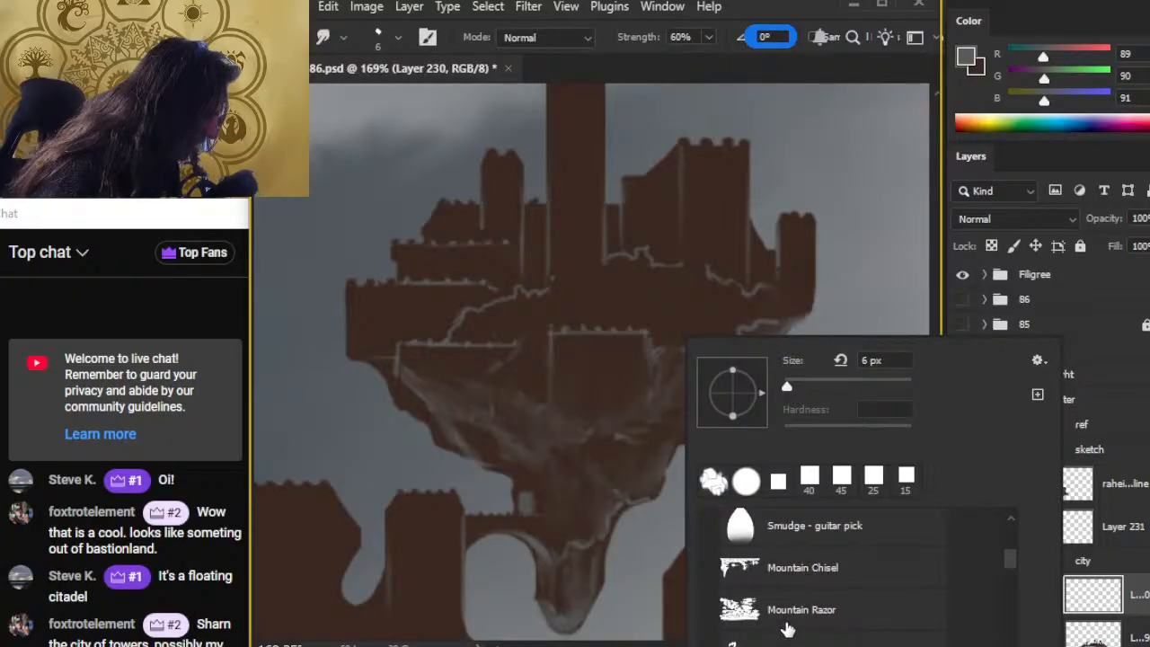
pyautogui.click(784, 625)
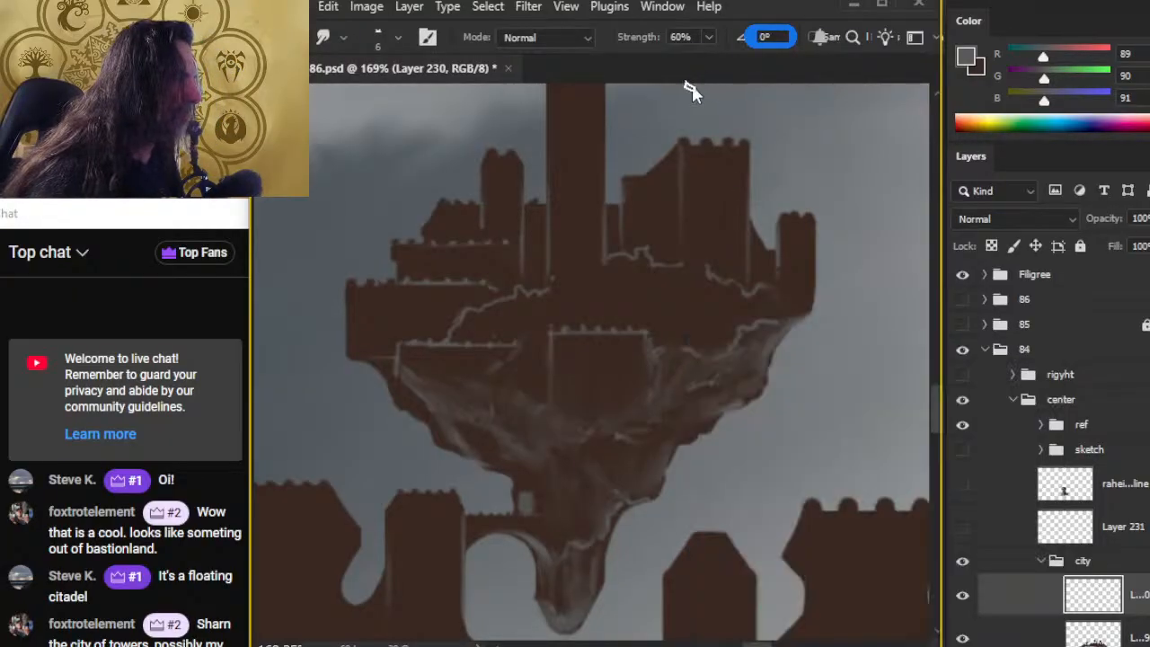
pyautogui.click(694, 85)
pyautogui.moveTo(726, 365); pyautogui.dragTo(621, 363)
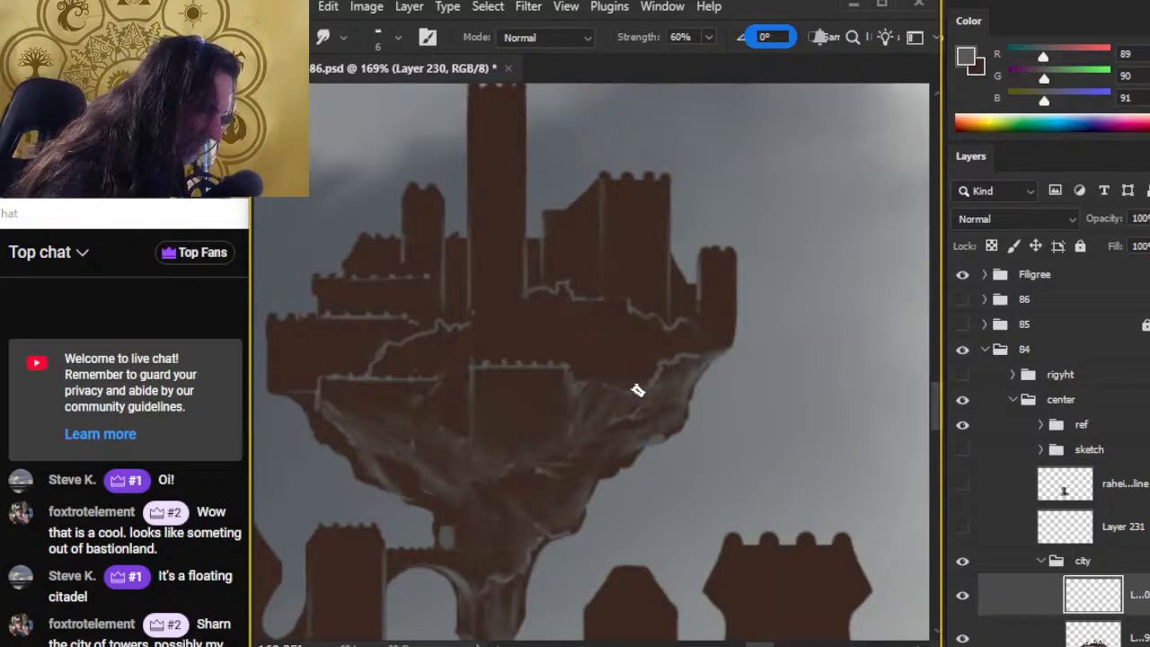
pyautogui.press(']')
pyautogui.press(']')
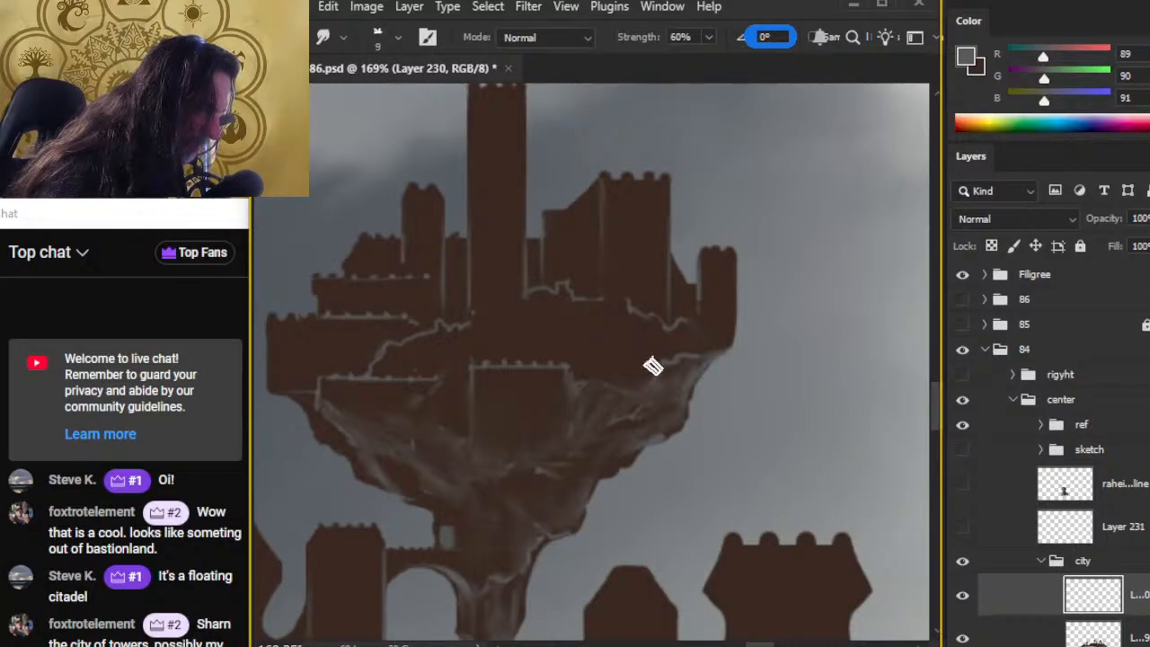
# Step: Switch the Smudge tool to the Mountain Chisel brush for working on the citadel's rock
pyautogui.rightClick(665, 351)
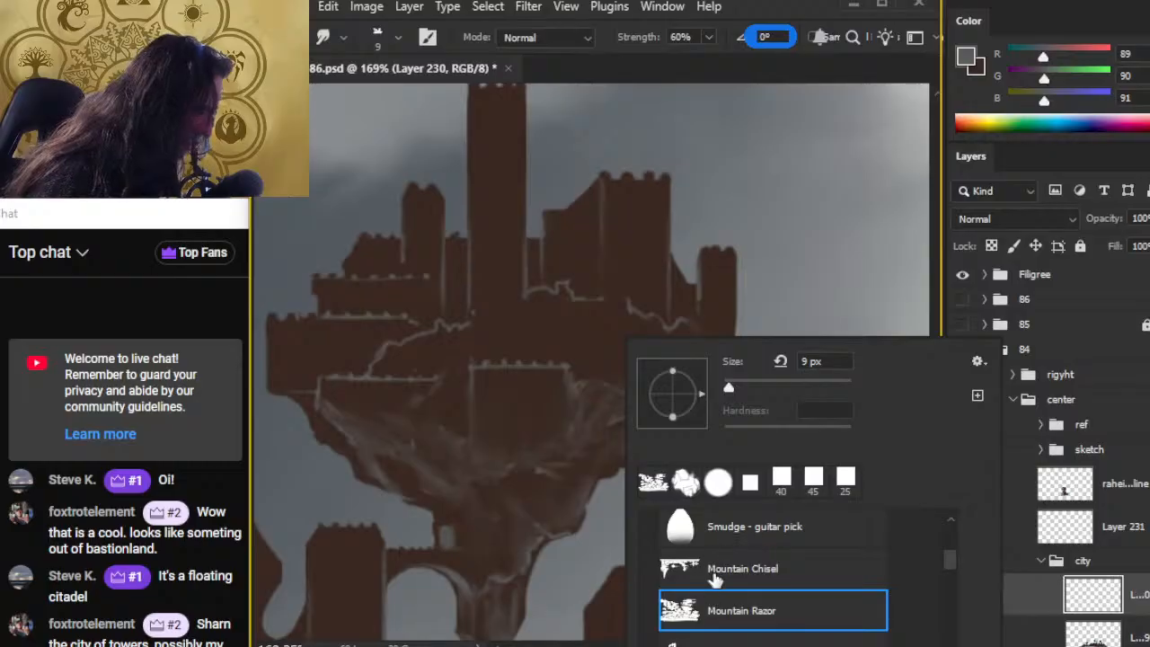
pyautogui.click(719, 568)
pyautogui.click(619, 74)
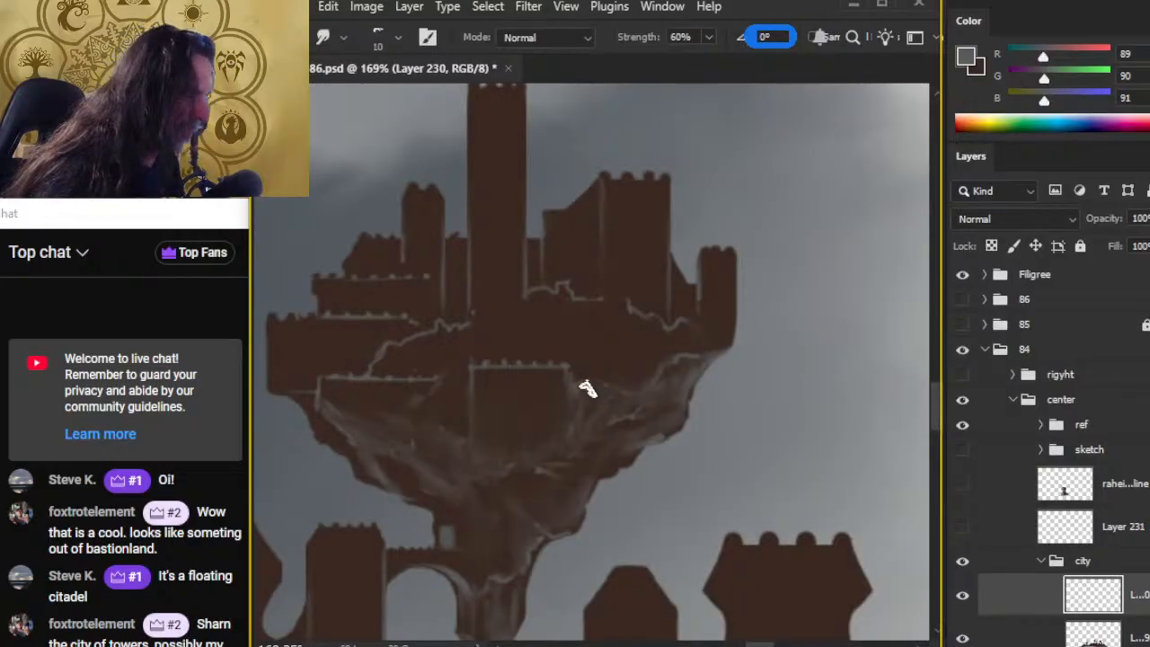
# Step: Set the Smudge brush to 10 px at 70% strength for blending the floating citadel's rock
pyautogui.press(']')
pyautogui.press(']')
pyautogui.press(']')
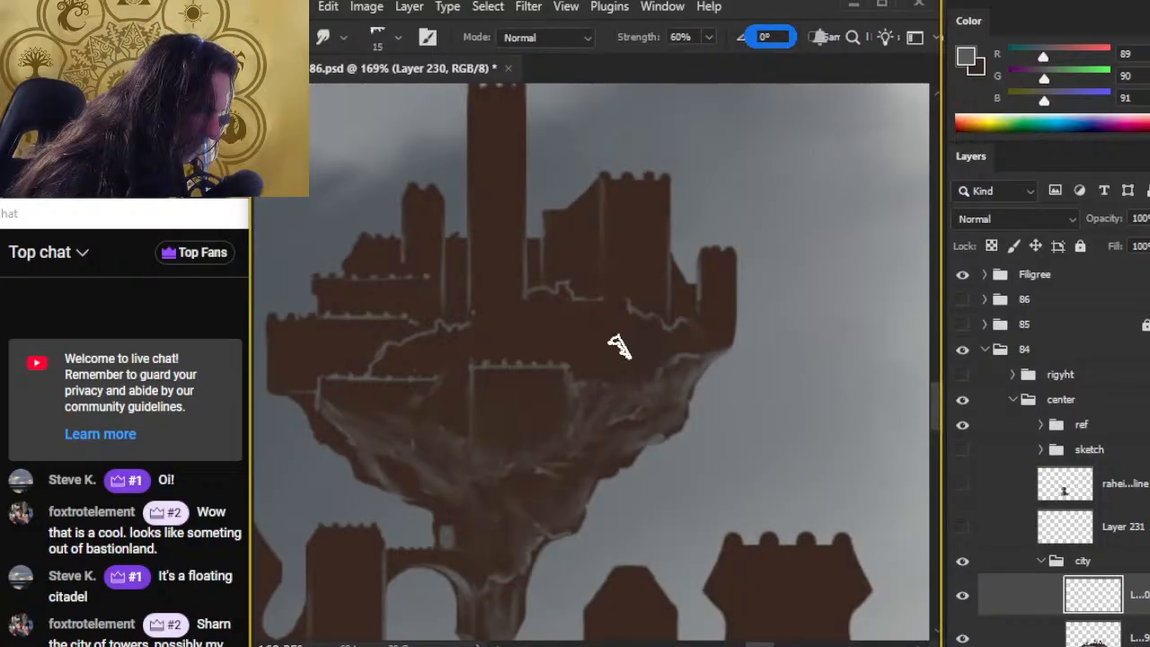
pyautogui.press('[')
pyautogui.press('[')
pyautogui.press('7')
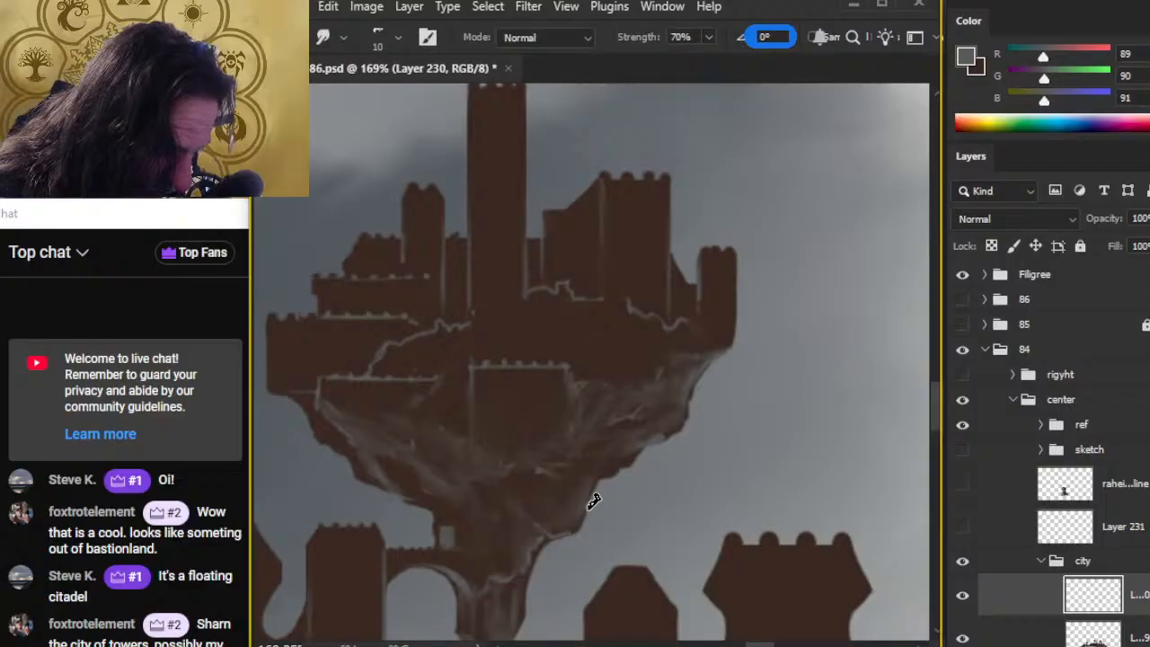
# Step: Clean up the lower rock and paint thin grey ridge contours on the upper rock around the central tower's base
pyautogui.press('e')
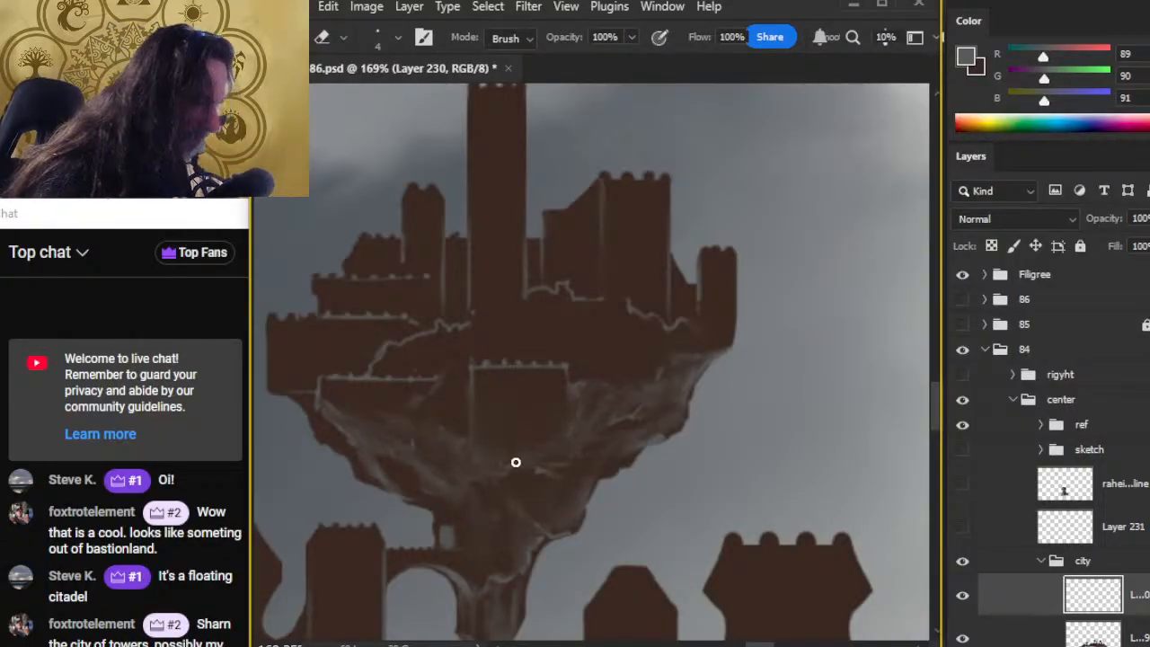
pyautogui.press('r')
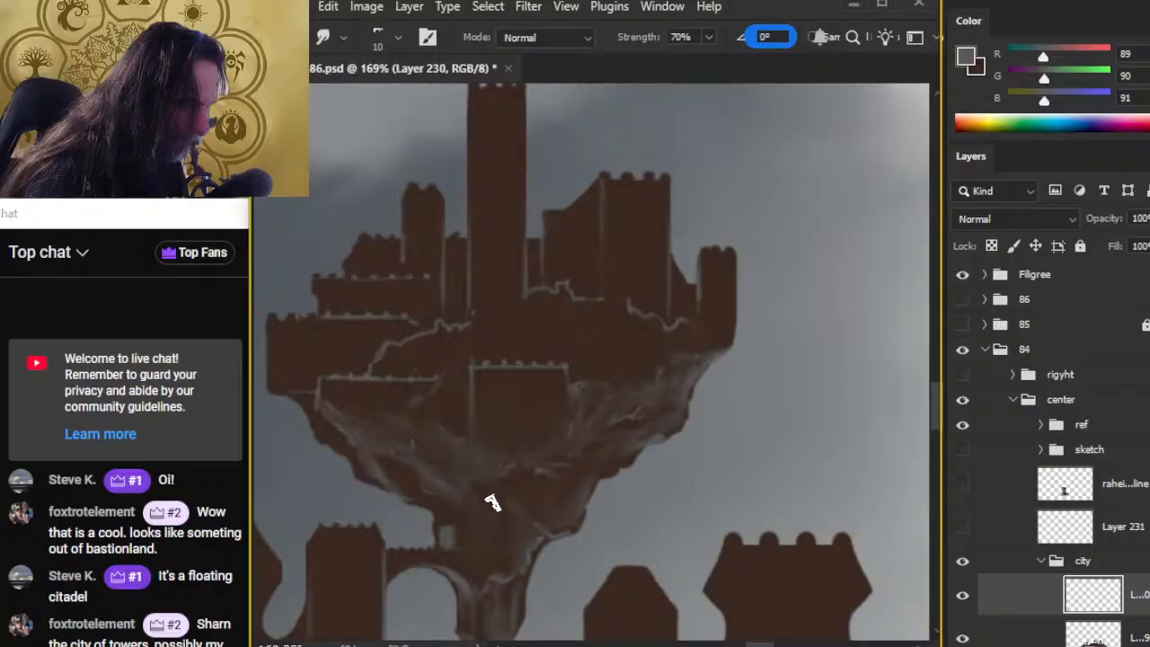
pyautogui.press('e')
pyautogui.press('b')
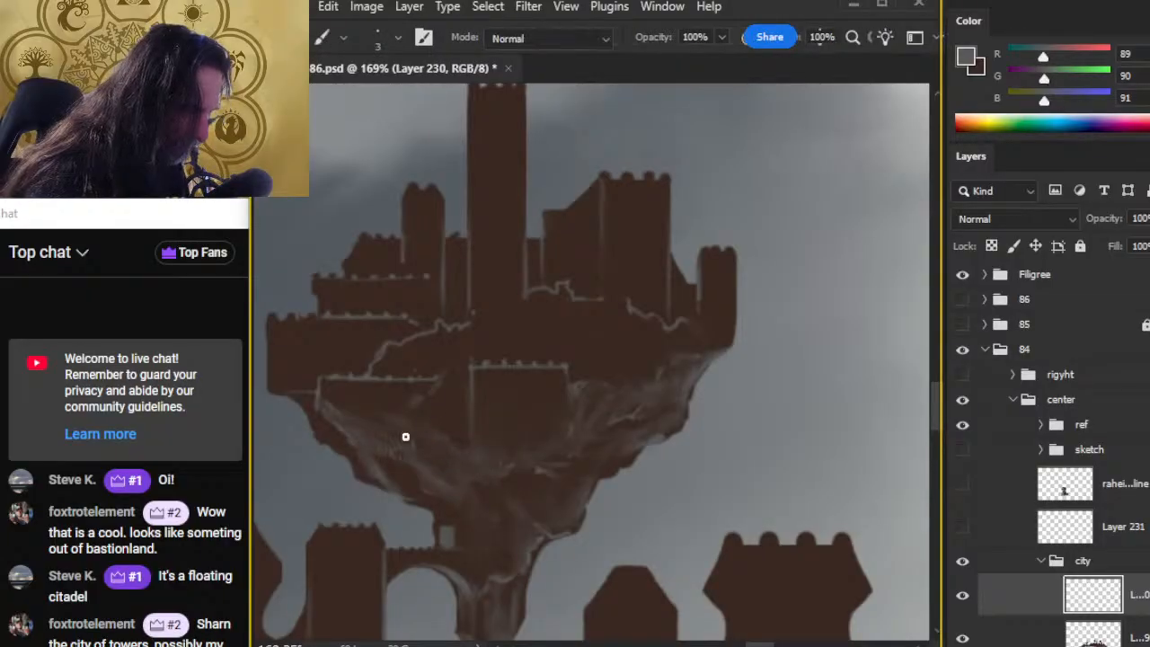
# Step: Soften the rock below the right corner tower and add a blended grey highlight along its lower right edge
pyautogui.press('r')
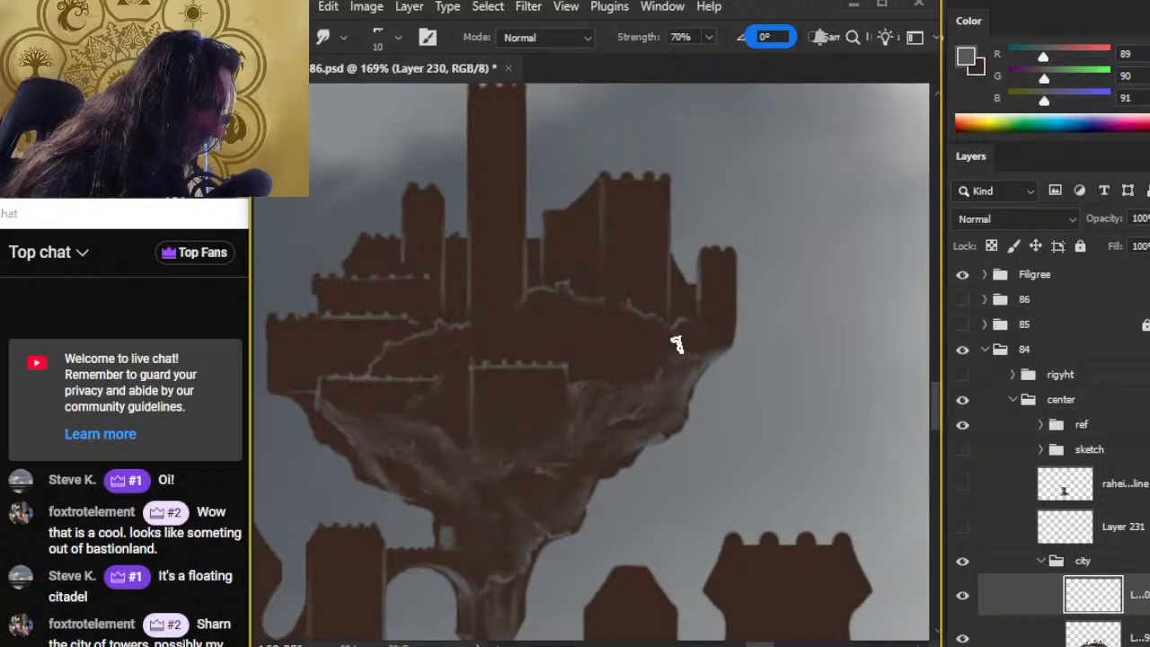
pyautogui.press('e')
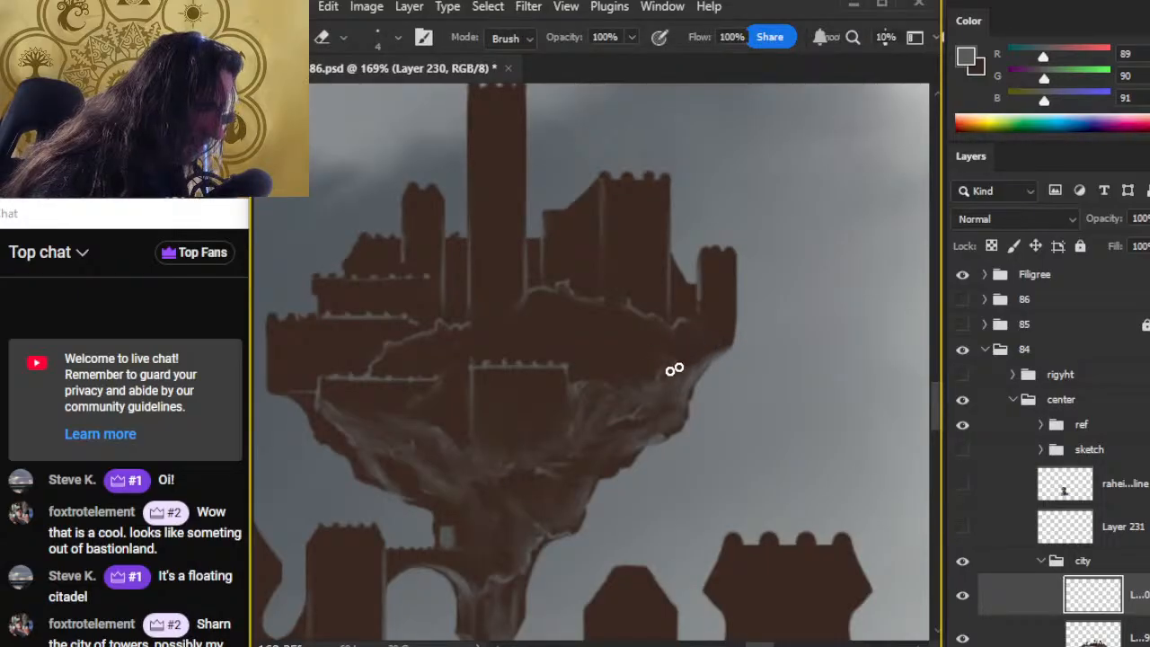
pyautogui.press('r')
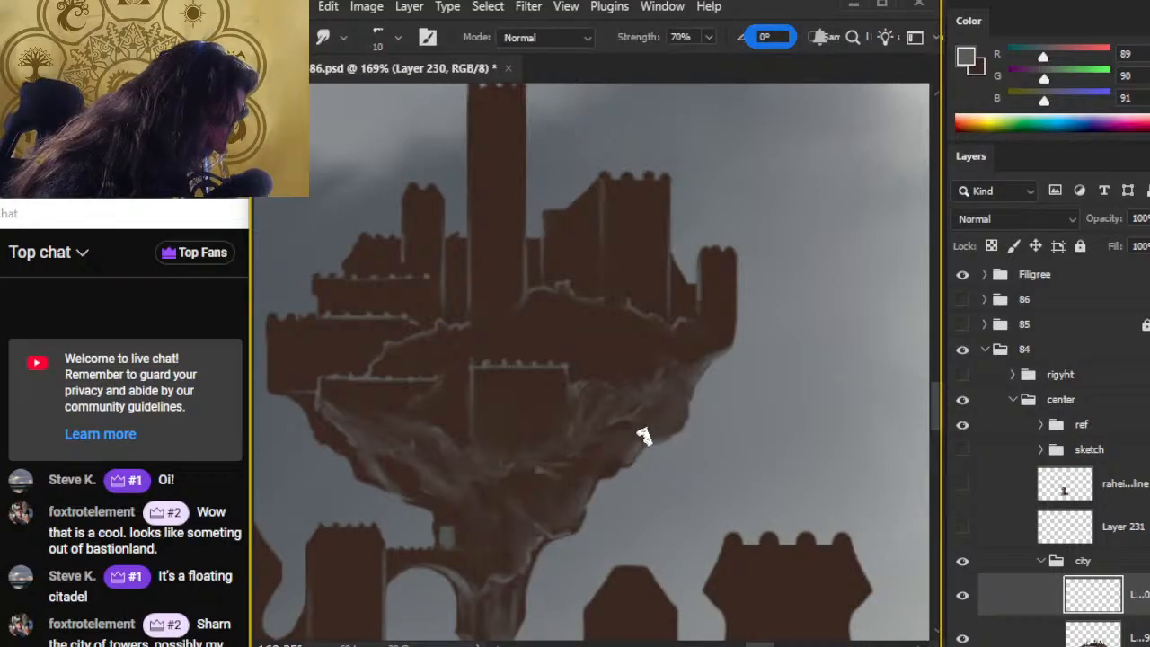
pyautogui.press('b')
pyautogui.moveTo(627, 441); pyautogui.dragTo(617, 460)
pyautogui.press('r')
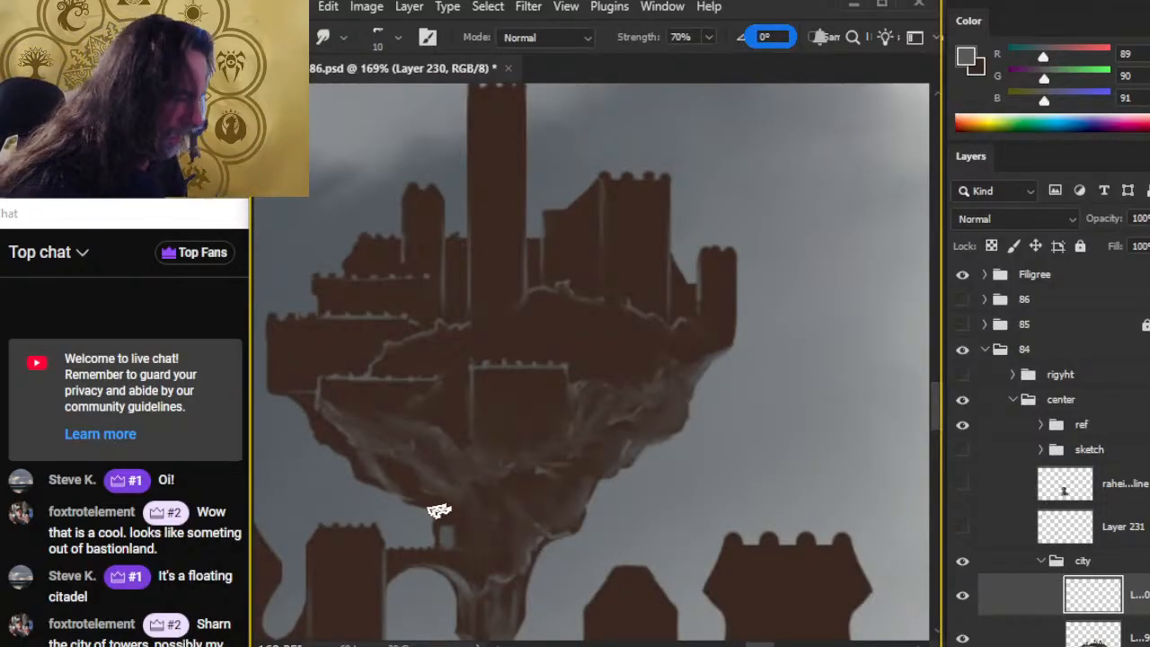
# Step: Enlarge the Smudge brush to 15 px and rework the rock beside the central front wall's left edge
pyautogui.press('e')
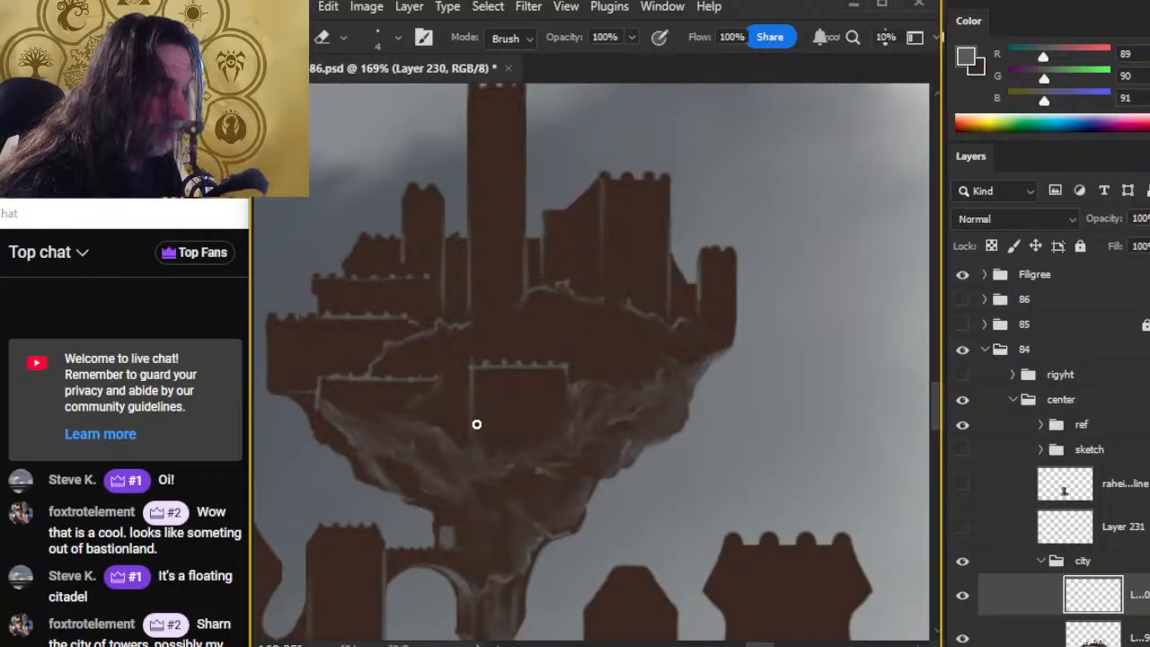
pyautogui.press('r')
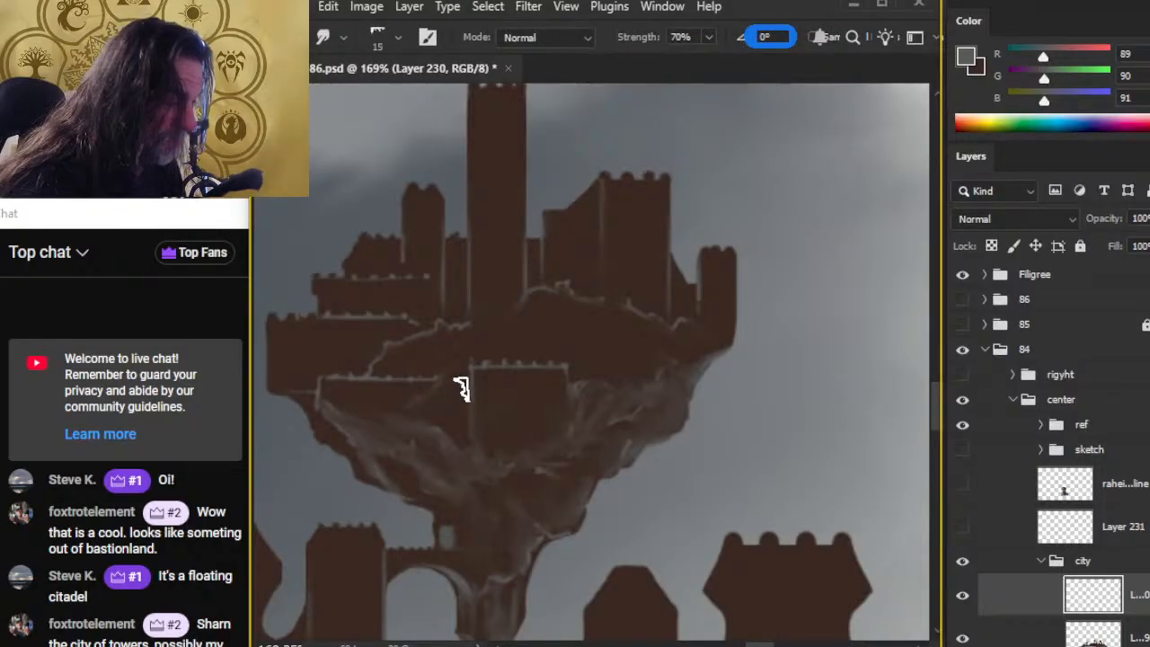
pyautogui.press(']')
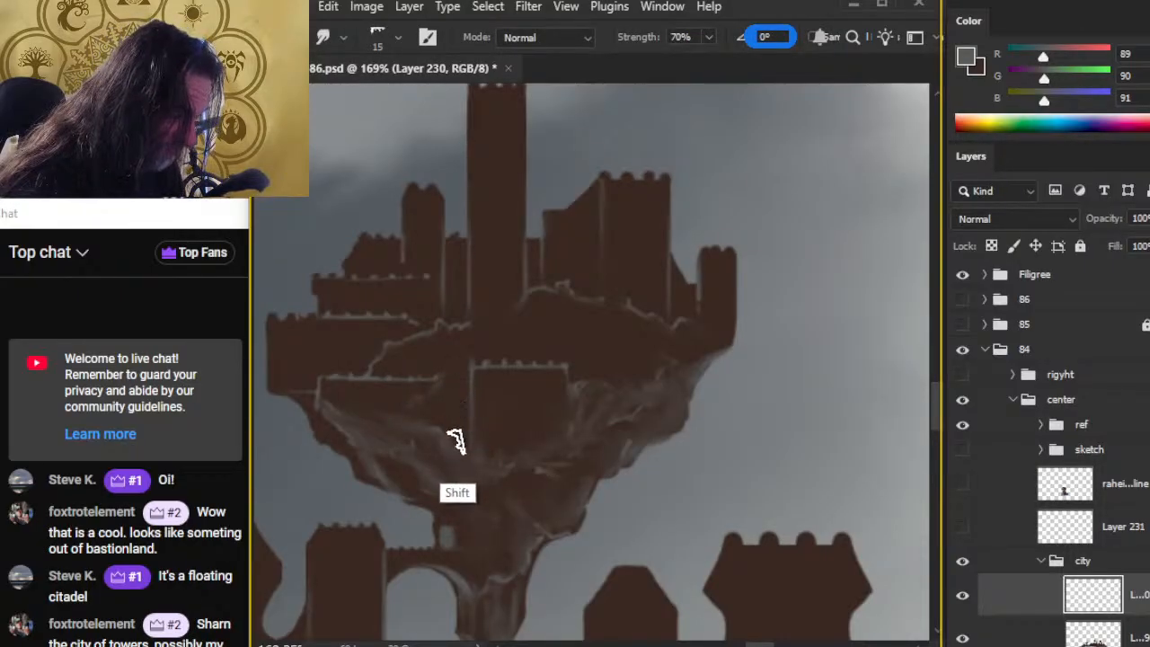
# Step: Paint a jagged grey crack beneath the end of the left wall, trimming and blending it into the rock
pyautogui.press('b')
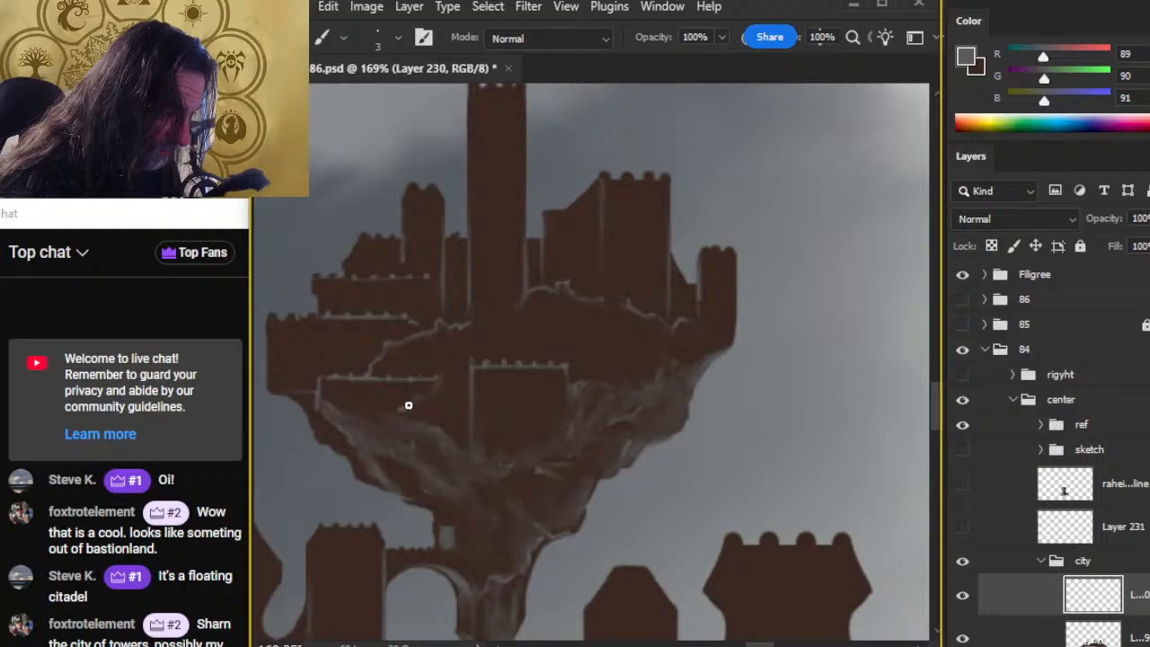
pyautogui.press('e')
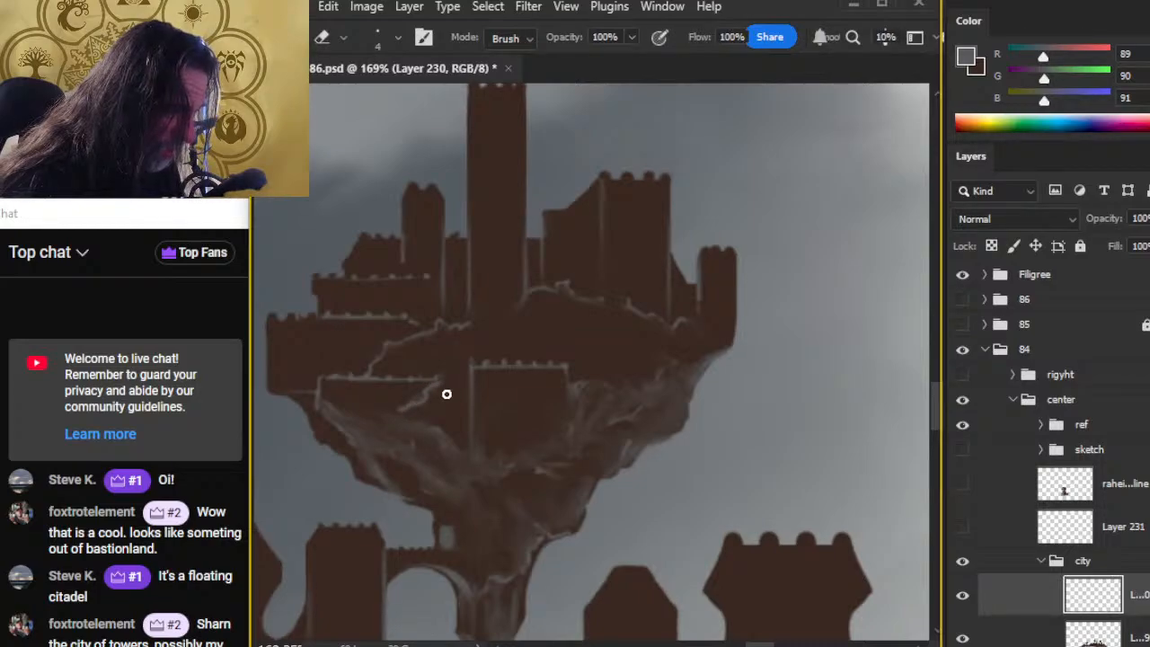
pyautogui.press('r')
pyautogui.press('e')
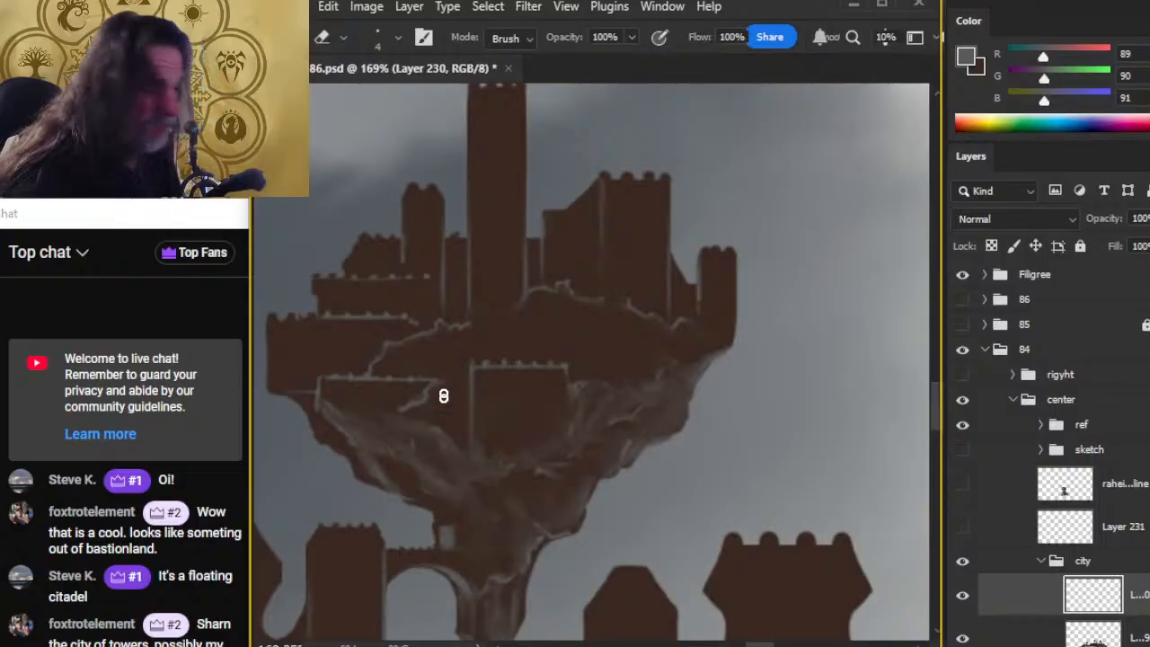
pyautogui.press('r')
# Step: Paint a grey rock ledge below the right corner tower and blend it with the Smudge brush at 9 px
pyautogui.press('[')
pyautogui.press('[')
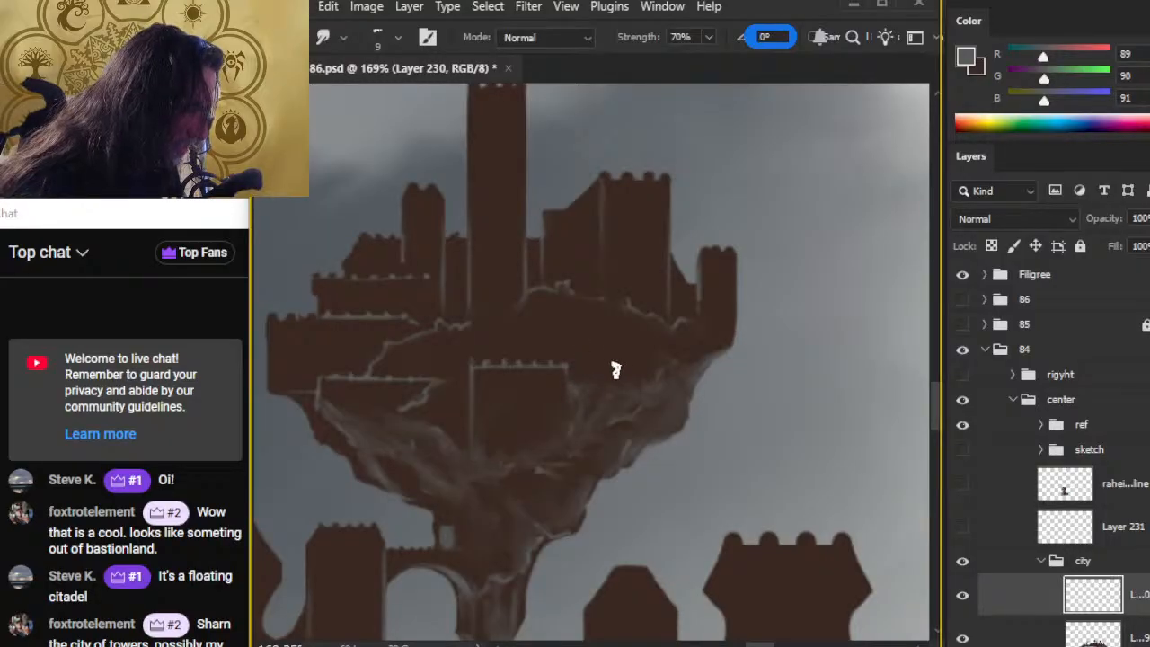
pyautogui.press('b')
pyautogui.moveTo(650, 360); pyautogui.dragTo(698, 355)
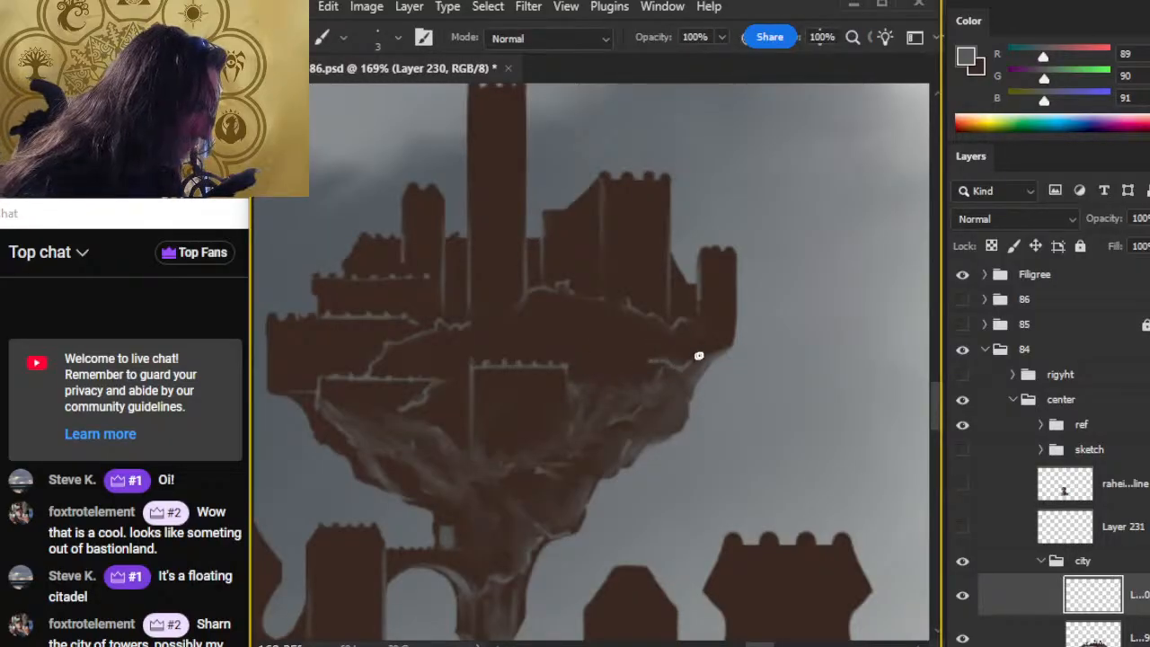
pyautogui.press('r')
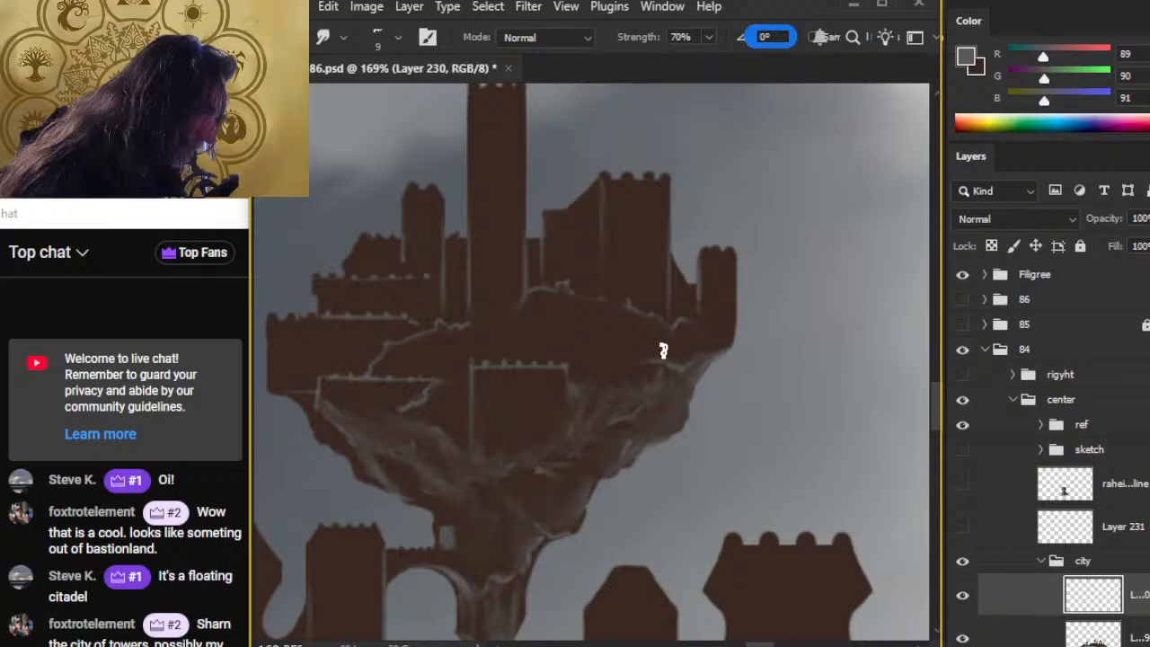
# Step: Add small grey highlights along the rock's lower right edge and smudge them into the surface
pyautogui.press('b')
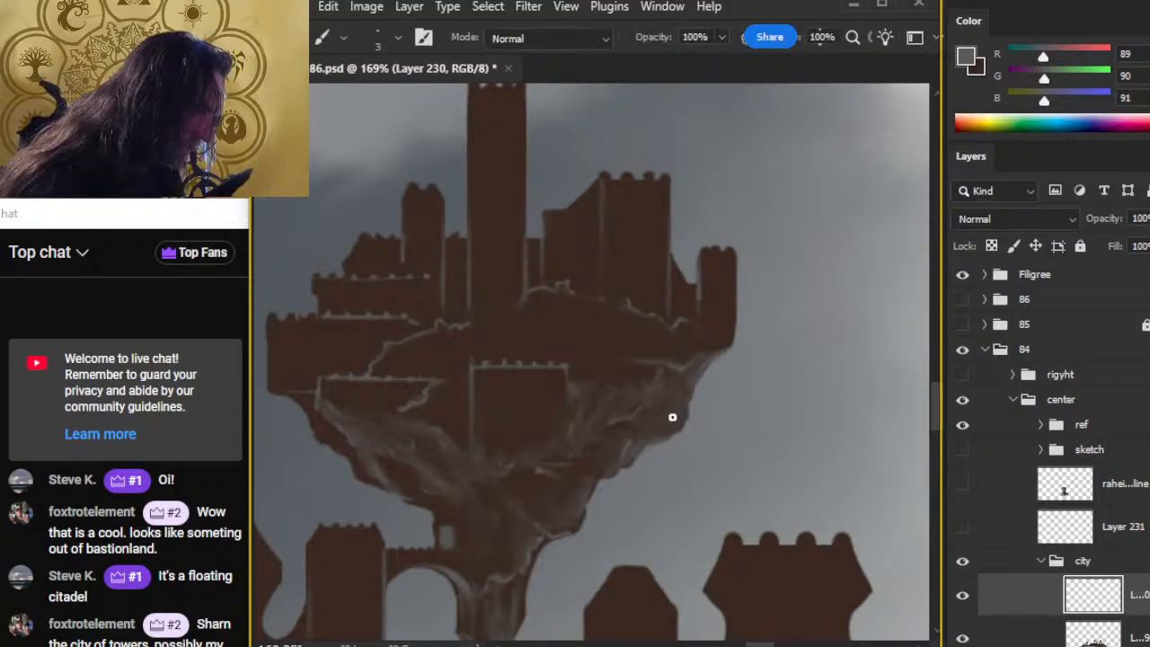
pyautogui.press('r')
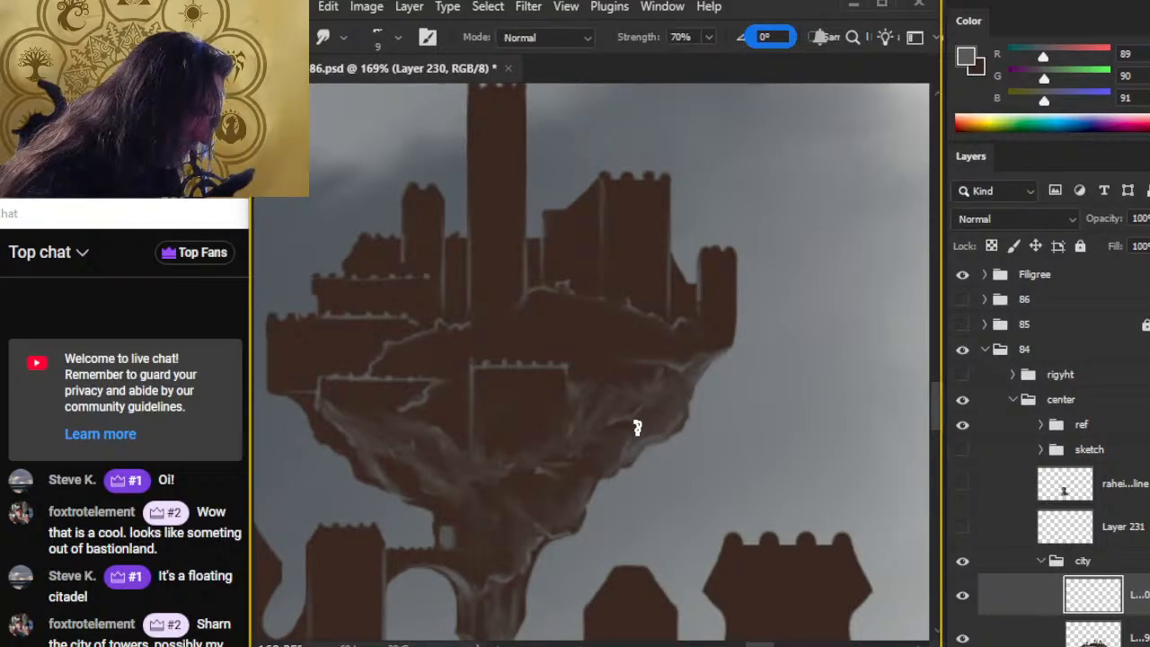
pyautogui.press('b')
pyautogui.press('r')
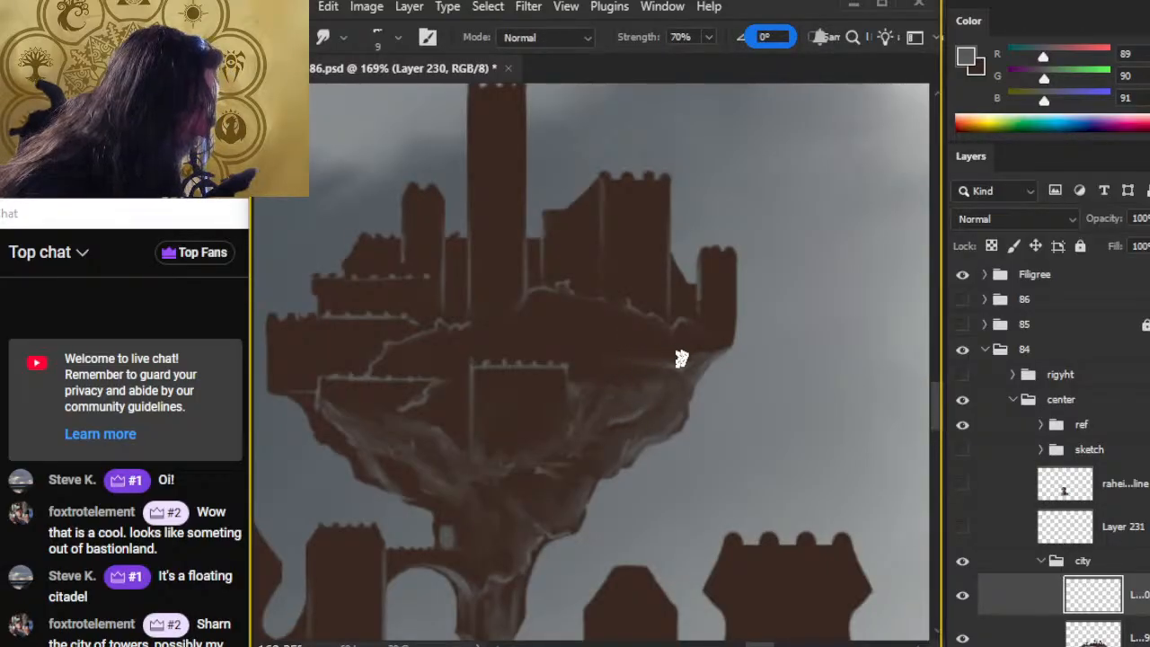
# Step: Refine the ledge below the right corner tower and remove the grey crack beneath the left wall
pyautogui.press('e')
pyautogui.press('r')
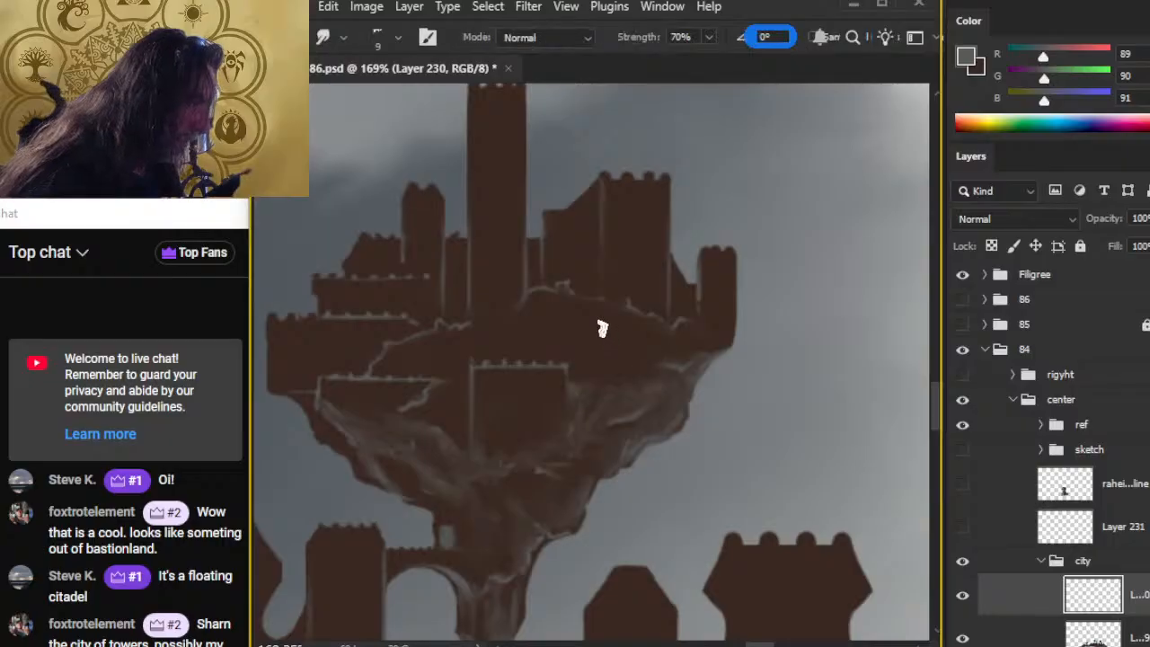
pyautogui.press('e')
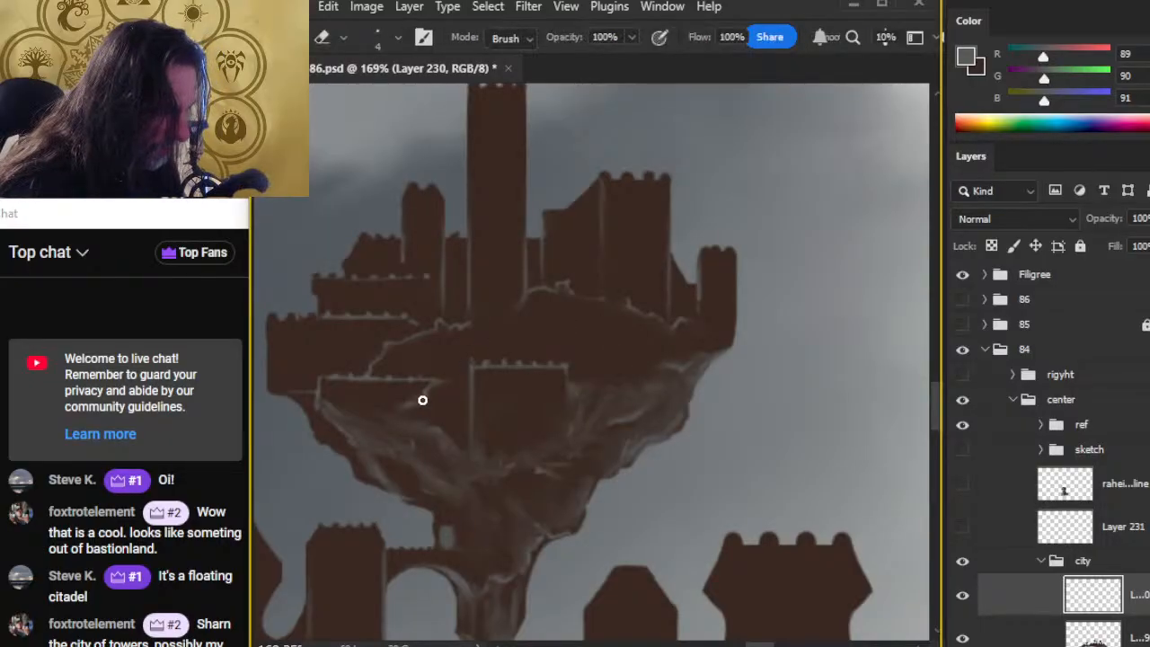
pyautogui.press('r')
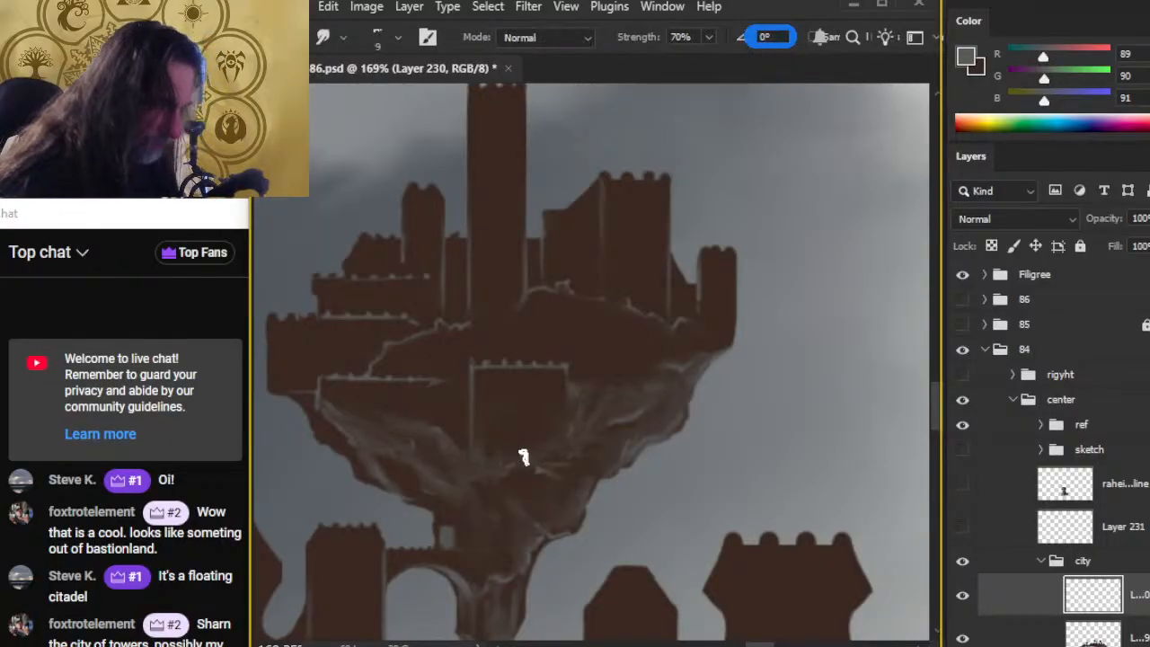
# Step: Paint thin jagged grey ridge contours across the citadel's lower rock, just above the bridge
pyautogui.press('z')
pyautogui.moveTo(516, 526)
pyautogui.mouseDown()
pyautogui.moveTo(441, 488)
pyautogui.moveTo(513, 519)
pyautogui.moveTo(520, 423)
pyautogui.mouseUp()
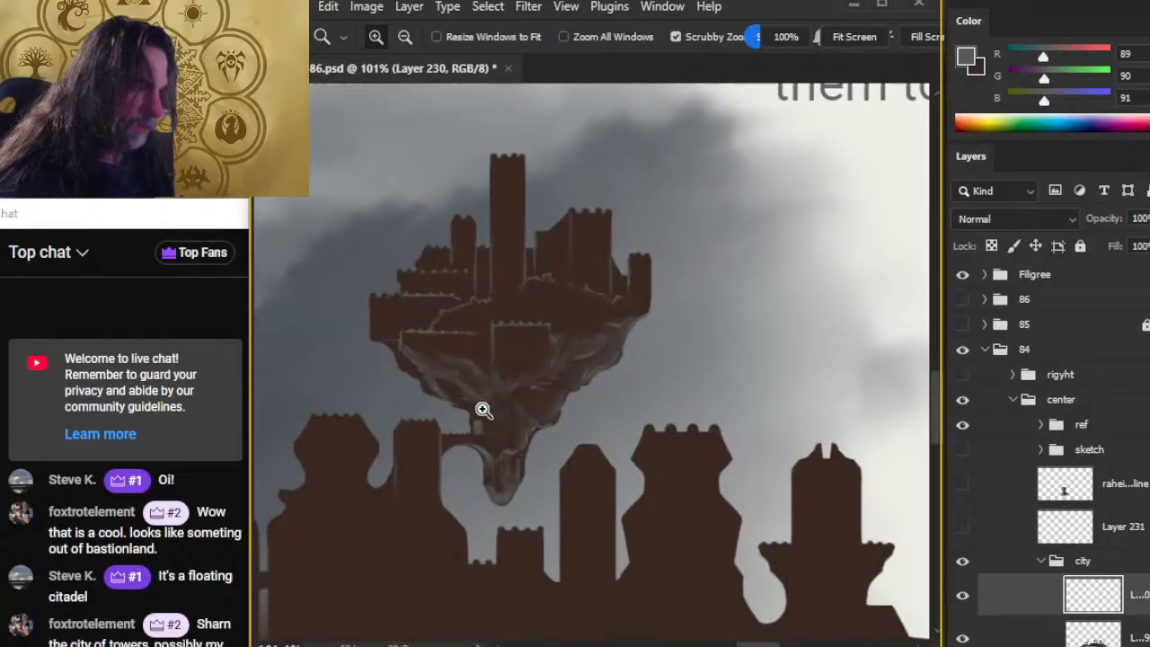
pyautogui.press('b')
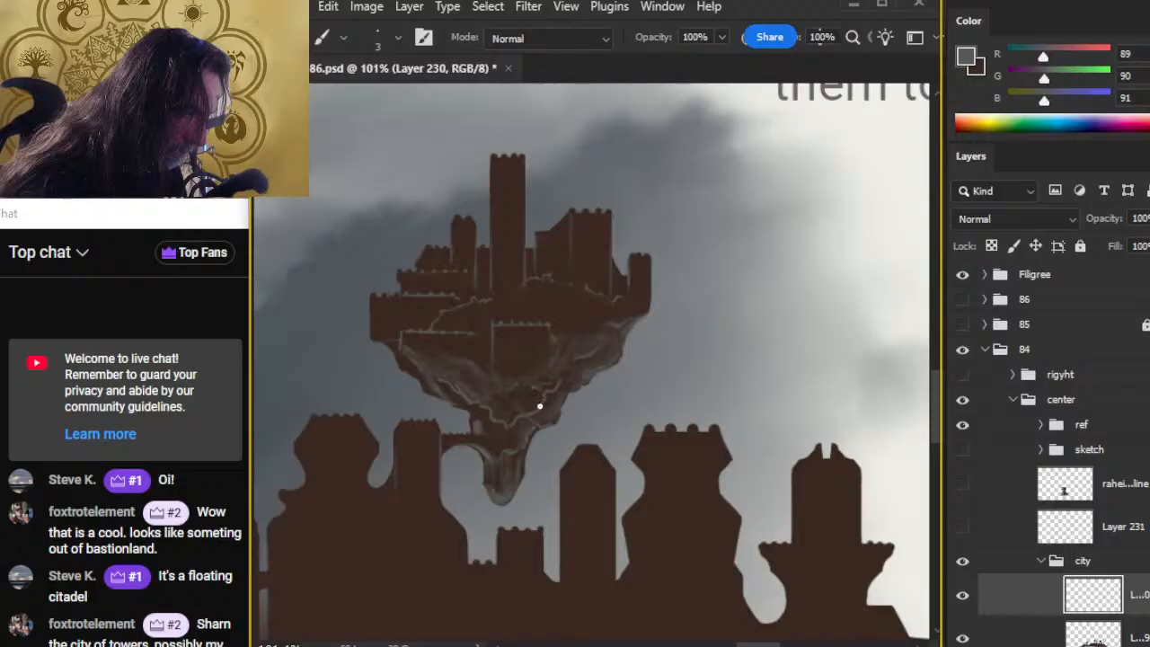
# Step: Detail the small doorway where the bridge meets the rock, alternating sampled dark brown and grey from the painting
pyautogui.keyDown('alt'); pyautogui.click(499, 427); pyautogui.keyUp('alt')
pyautogui.keyDown('alt'); pyautogui.click(484, 429); pyautogui.keyUp('alt')
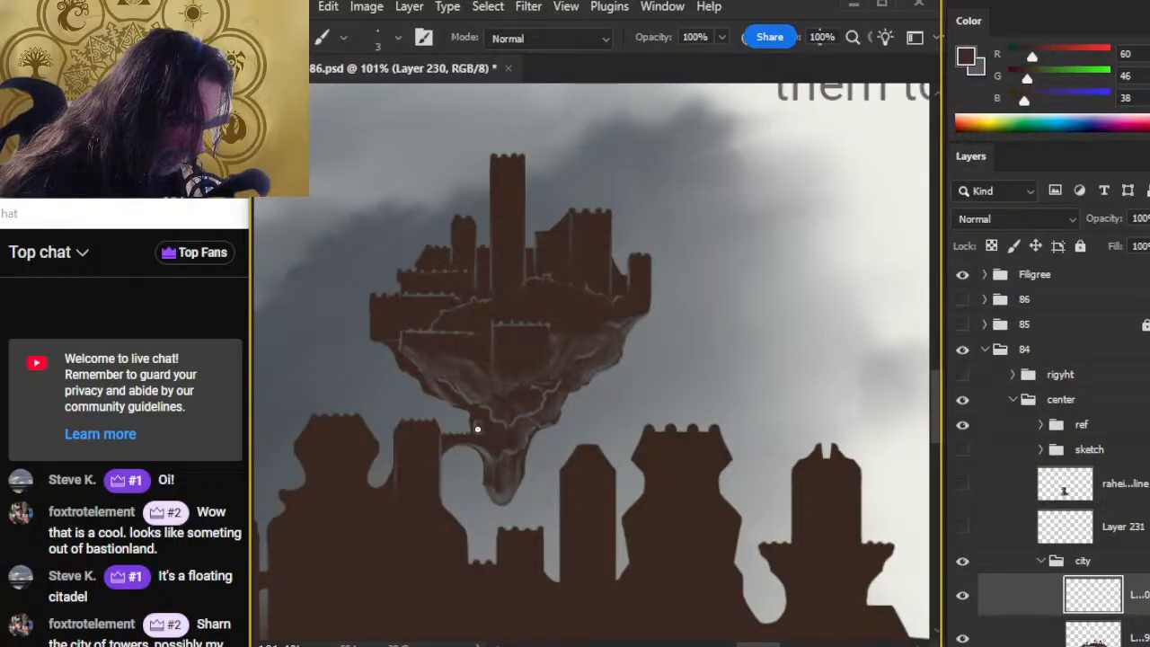
pyautogui.keyDown('alt'); pyautogui.click(481, 436); pyautogui.keyUp('alt')
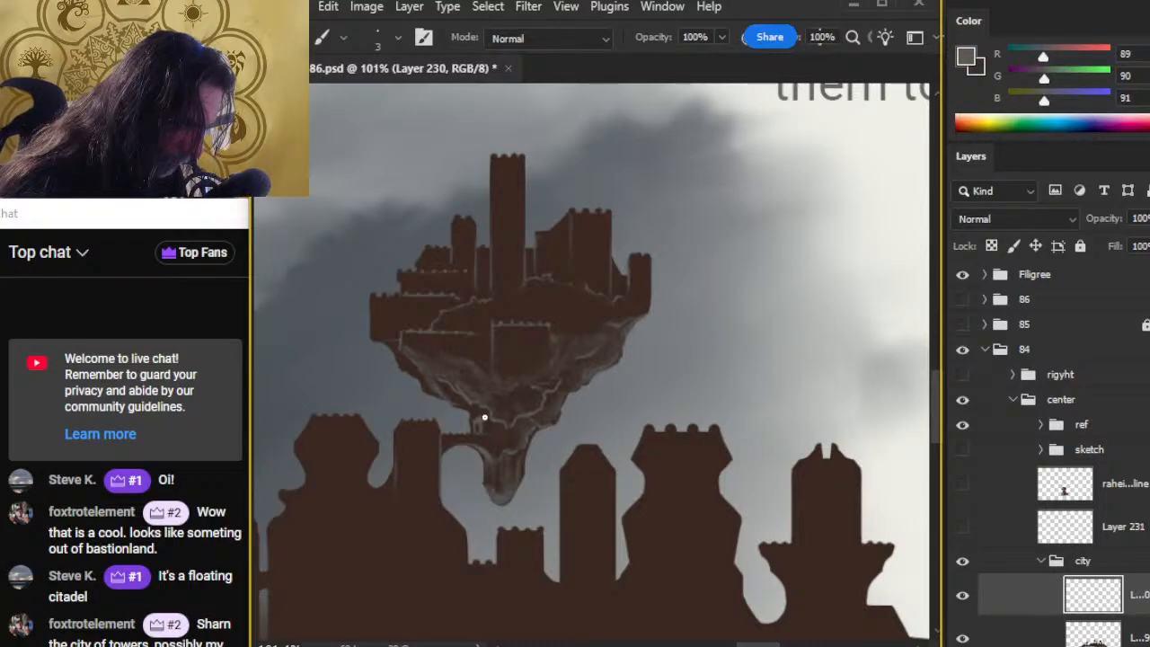
pyautogui.keyDown('alt'); pyautogui.click(486, 420); pyautogui.keyUp('alt')
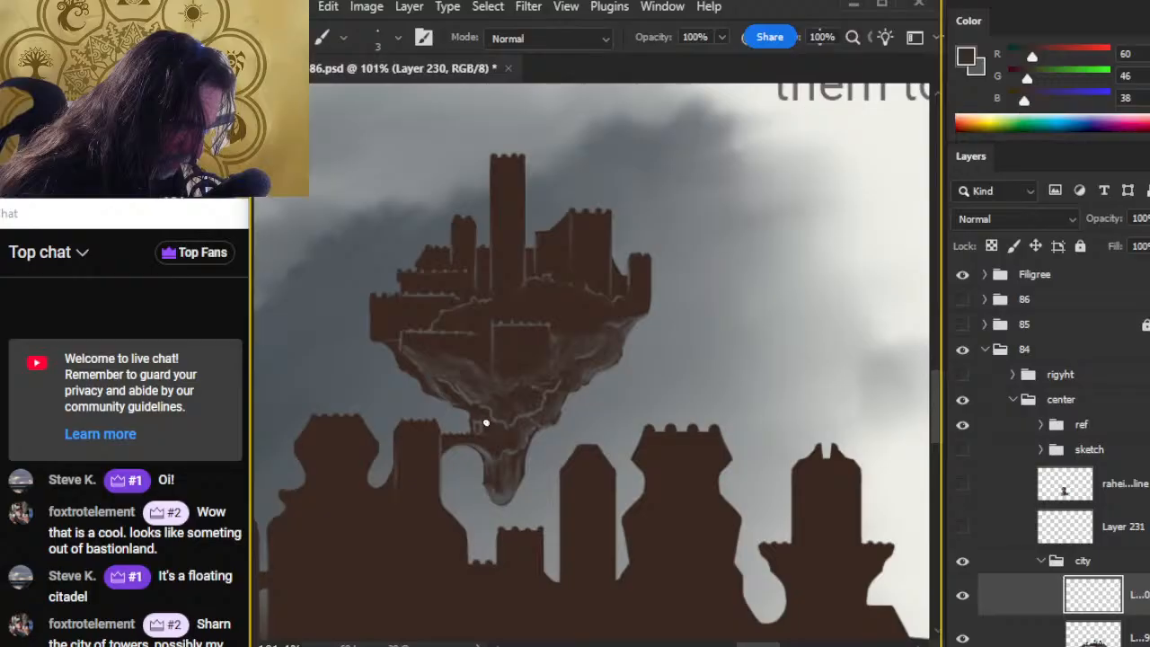
pyautogui.press('r')
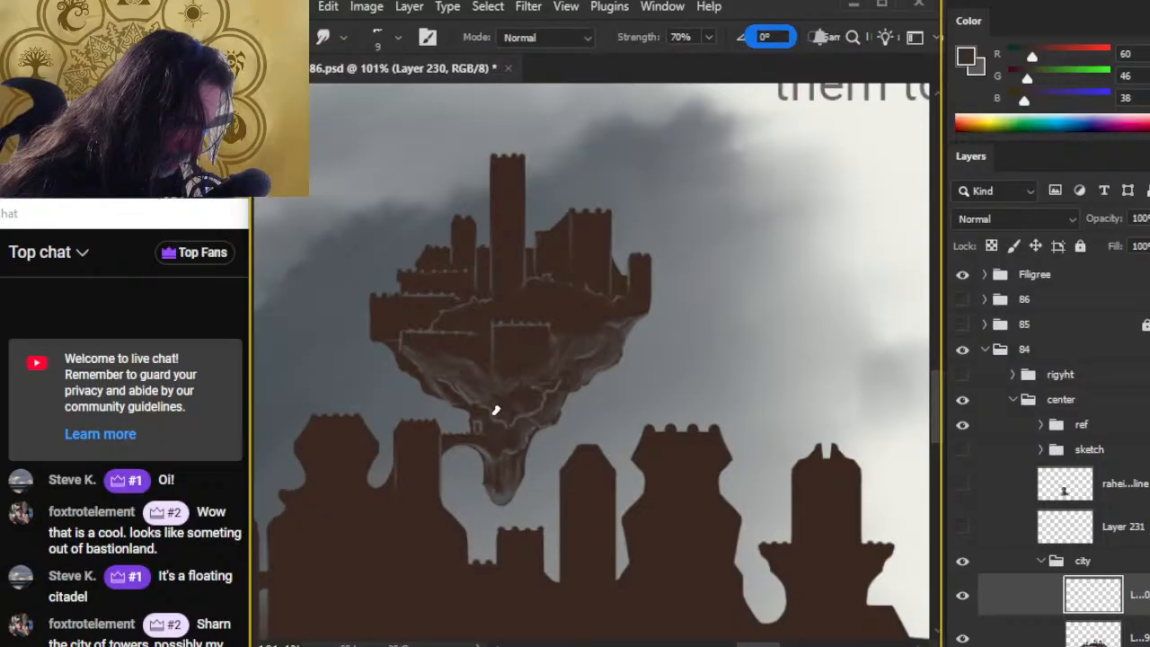
# Step: Sample the light grey and paint ridge lines from the lower rock up toward the left wall's end
pyautogui.press('b')
pyautogui.keyDown('alt'); pyautogui.click(504, 421); pyautogui.keyUp('alt')
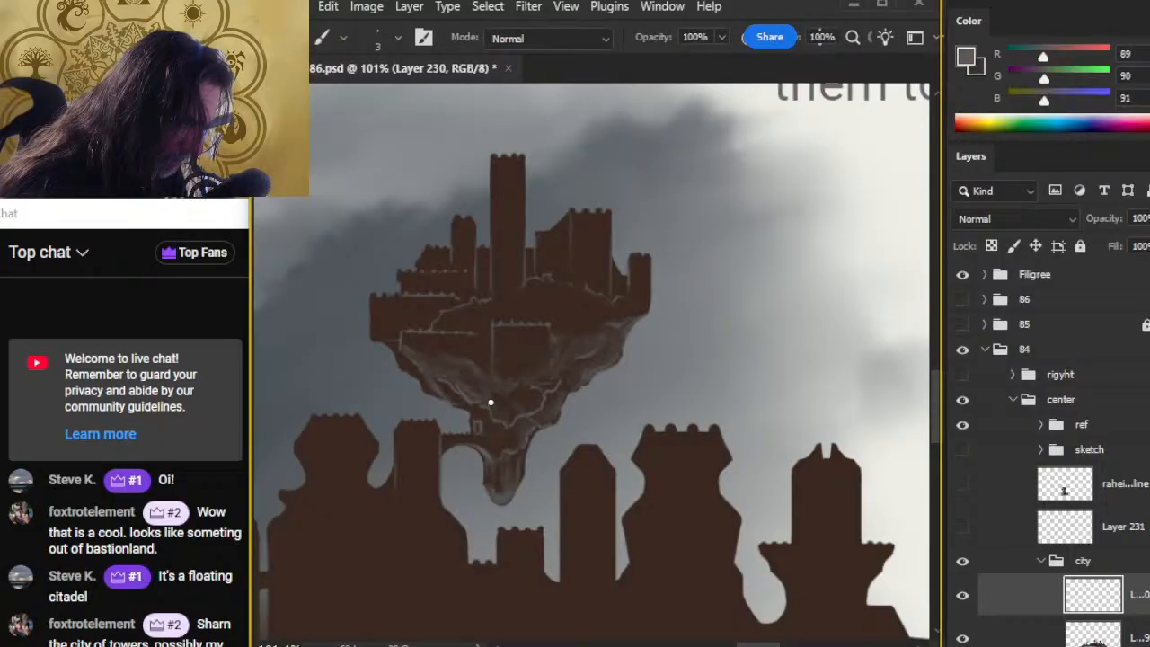
pyautogui.press('r')
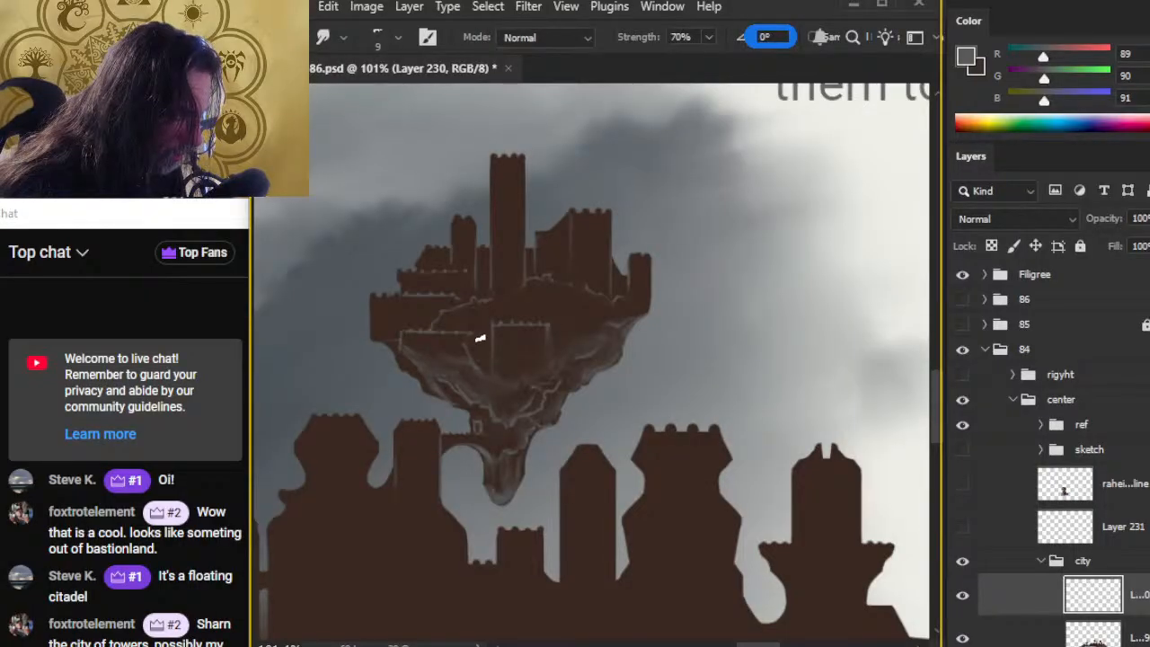
# Step: Paint grey strokes on the rock beneath the citadel's left wall, blending them with Smudge and trimming them with the Eraser
pyautogui.press('e')
pyautogui.press('b')
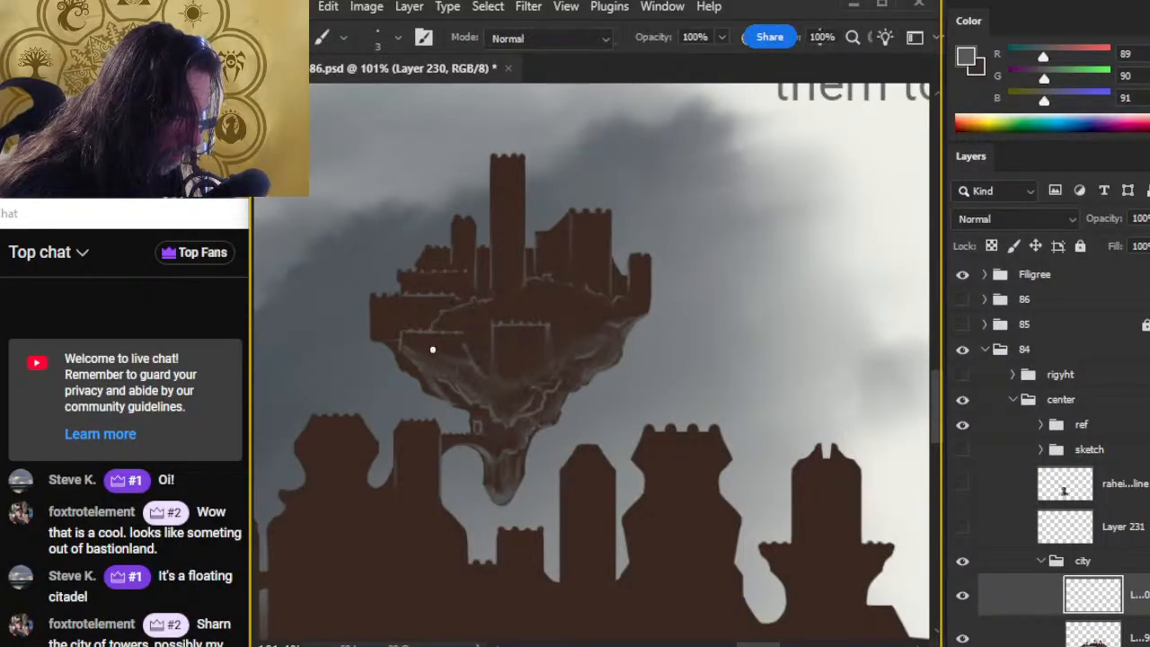
pyautogui.moveTo(430, 342); pyautogui.dragTo(446, 354)
pyautogui.press('r')
pyautogui.press('e')
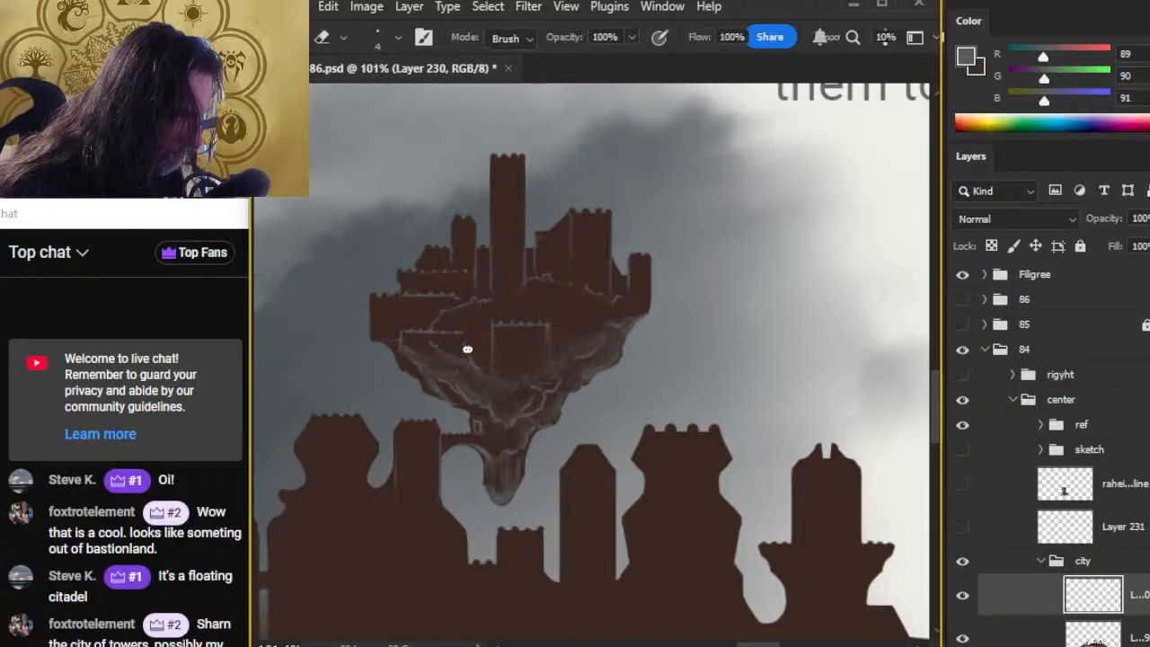
pyautogui.press('r')
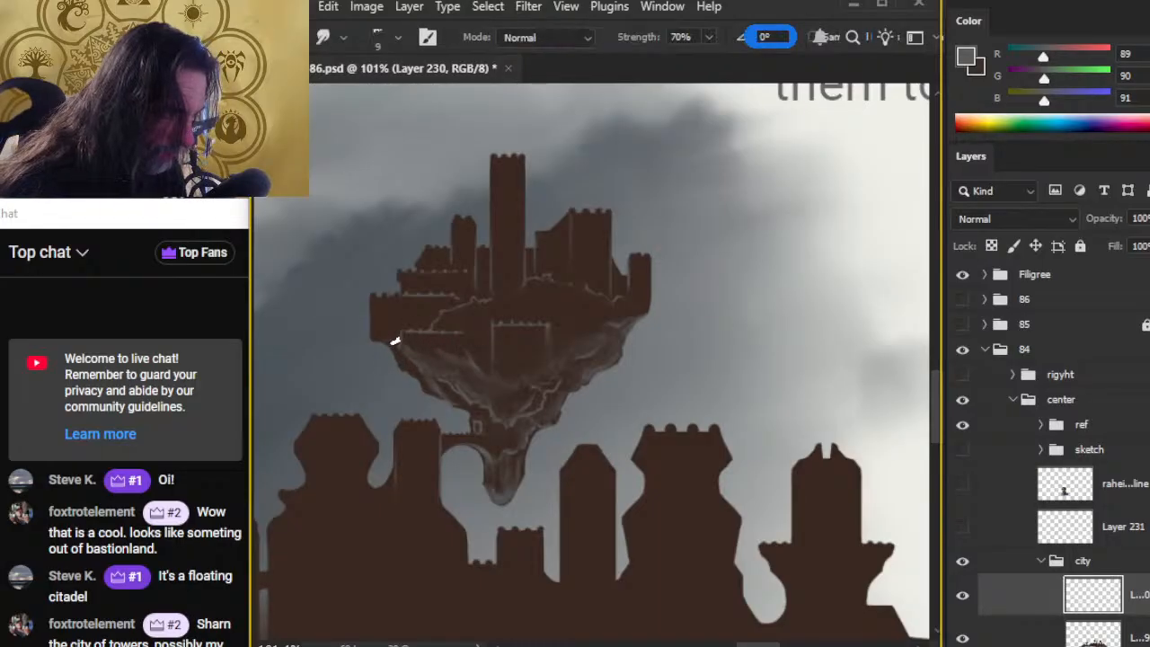
pyautogui.press('b')
pyautogui.press('r')
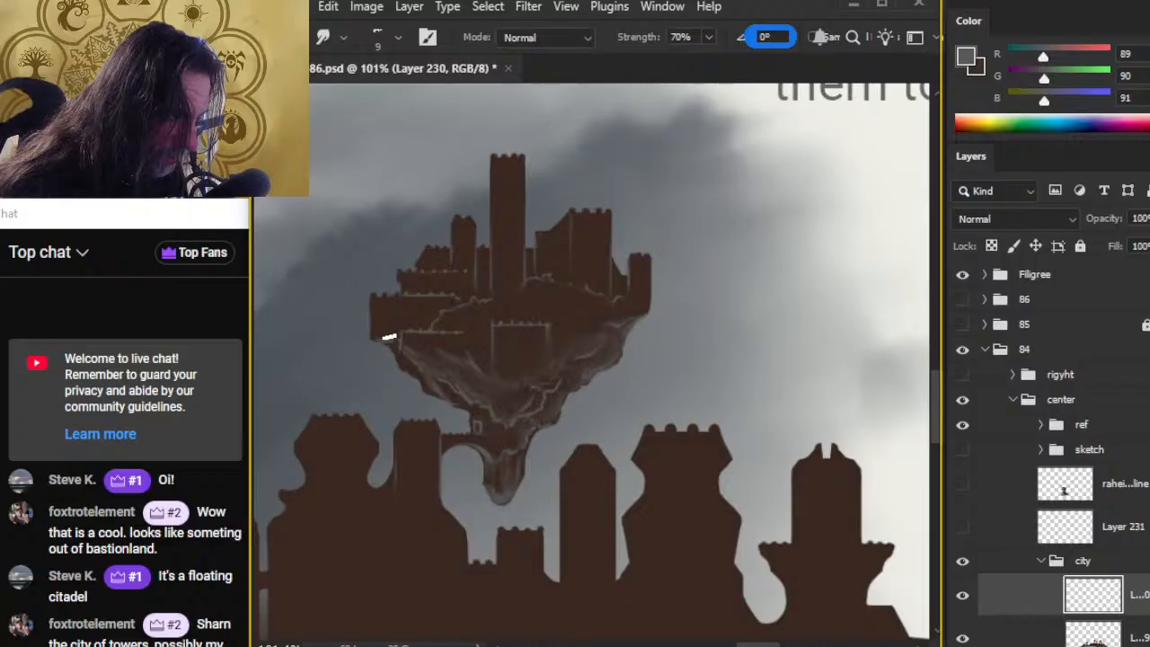
pyautogui.press('b')
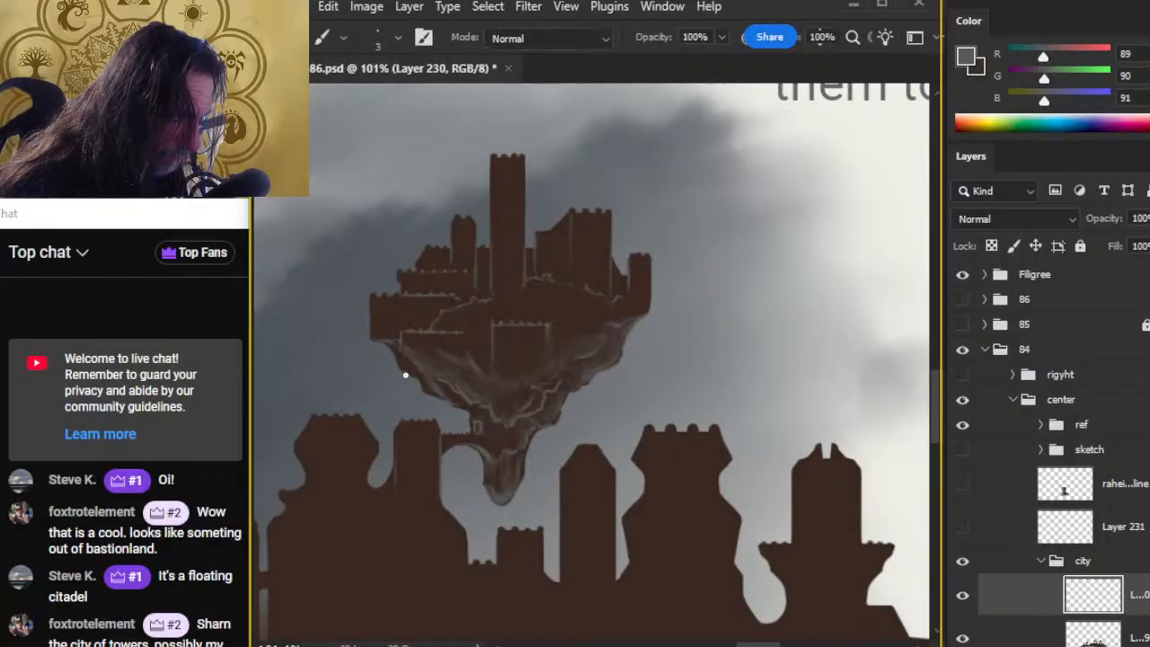
# Step: Add and blend grey rock highlights down the citadel's lower left slope toward the bridge doorway
pyautogui.press('r')
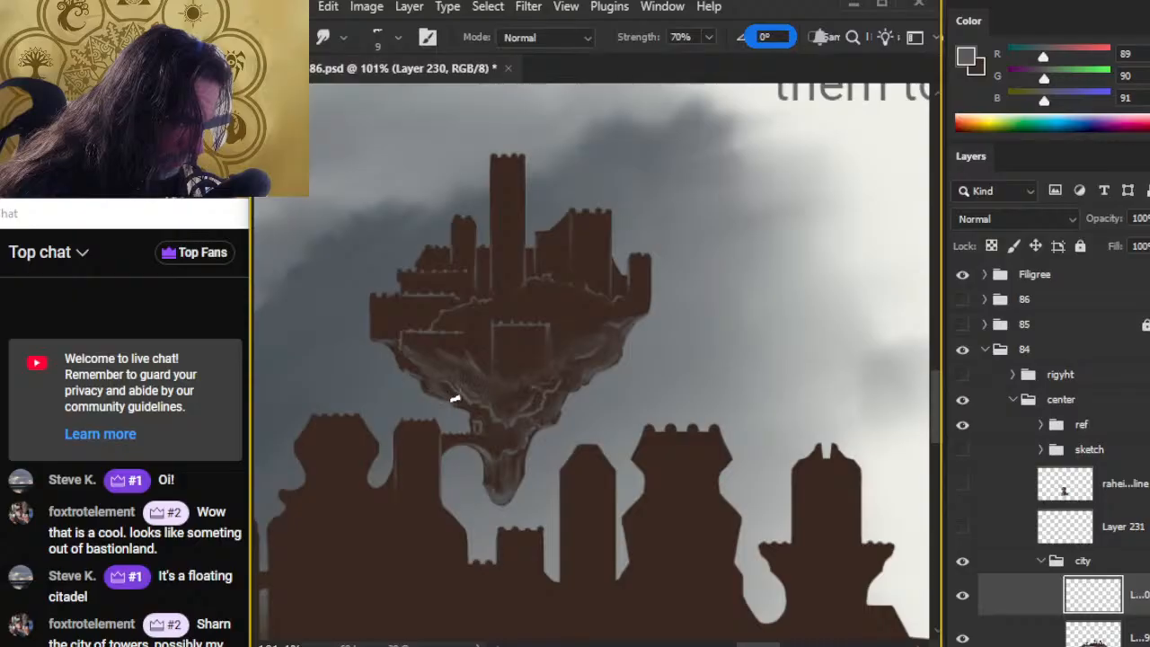
pyautogui.press('b')
pyautogui.press('r')
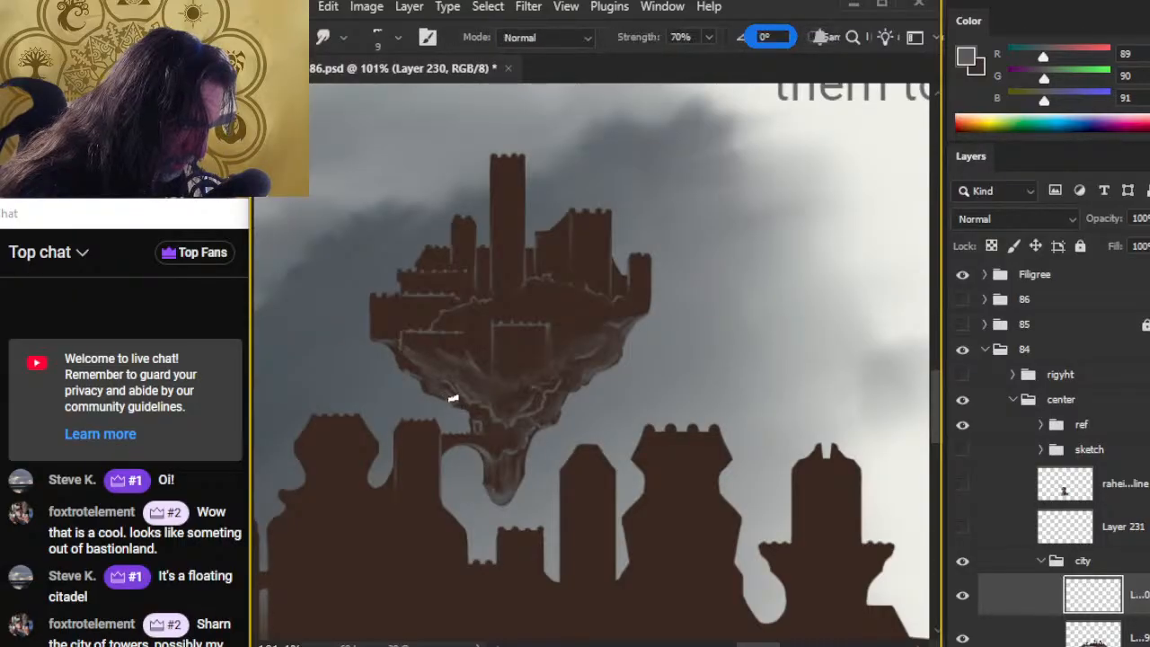
pyautogui.press('e')
pyautogui.press('b')
pyautogui.press('r')
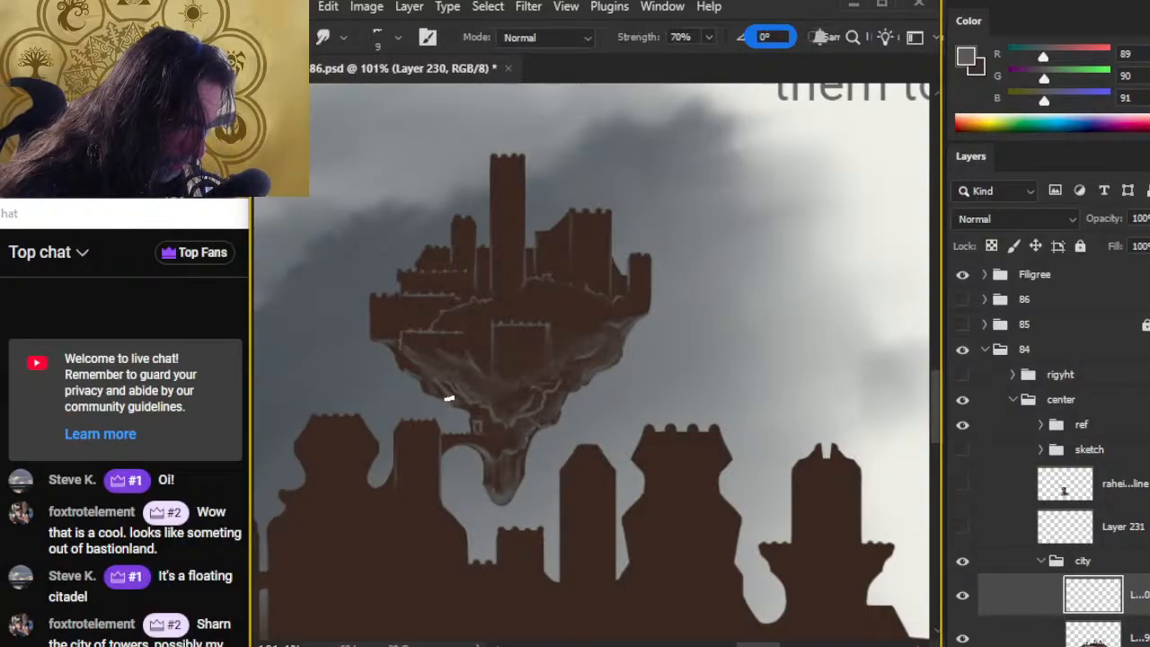
pyautogui.press('b')
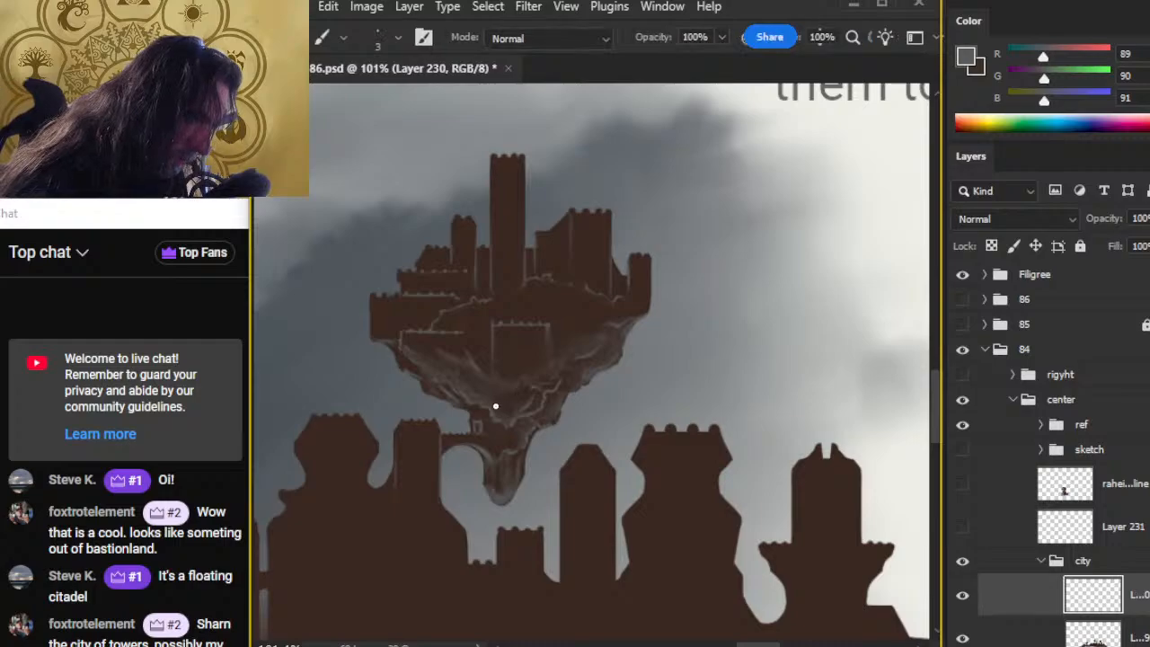
# Step: Paint and smudge grey rock texture from below the central wall block down to the hanging tip
pyautogui.press('r')
pyautogui.press('b')
pyautogui.press('r')
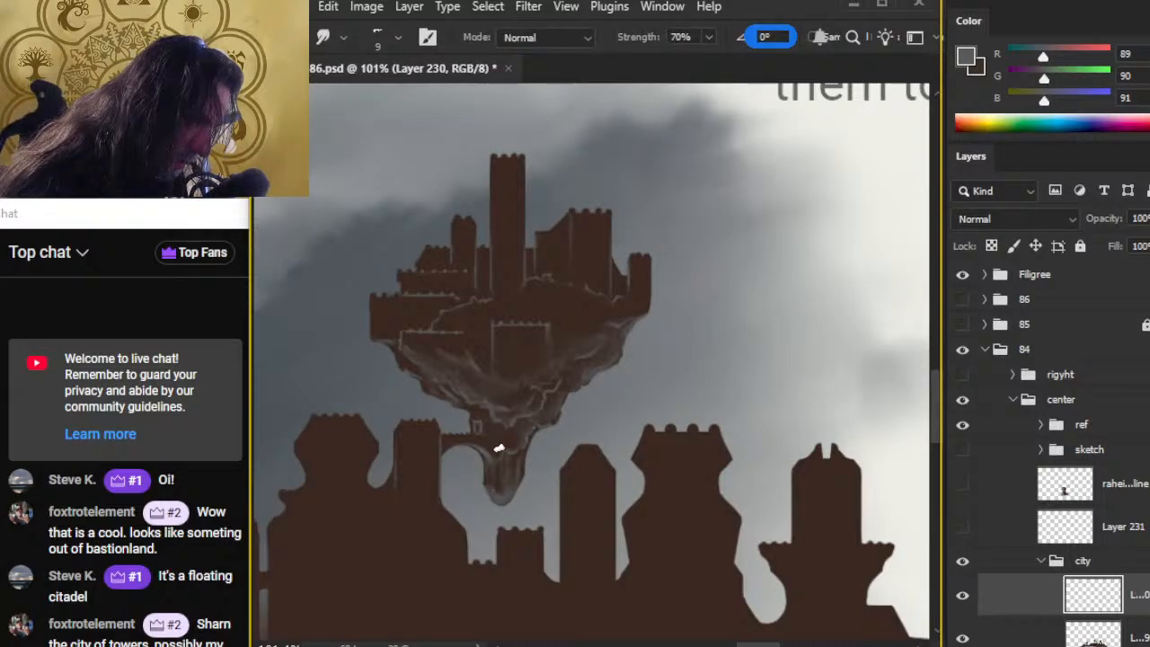
pyautogui.press('b')
pyautogui.press('r')
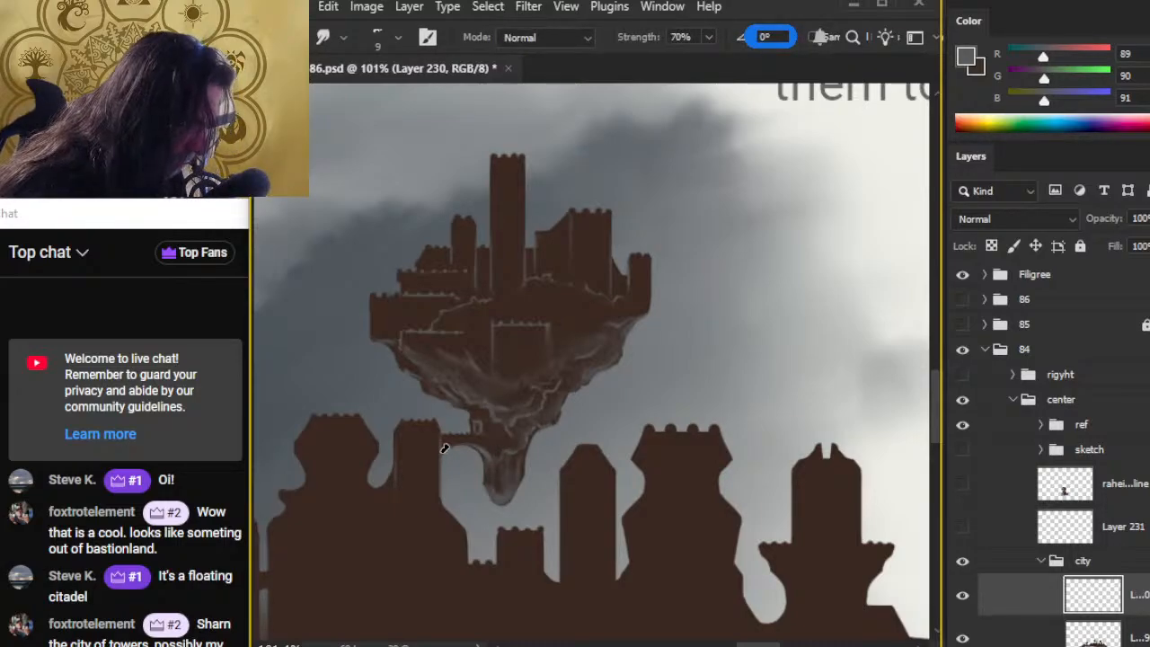
# Step: Clean up the shading around the central wall block and the ridge at the tower bases by erasing and smudging
pyautogui.press('e')
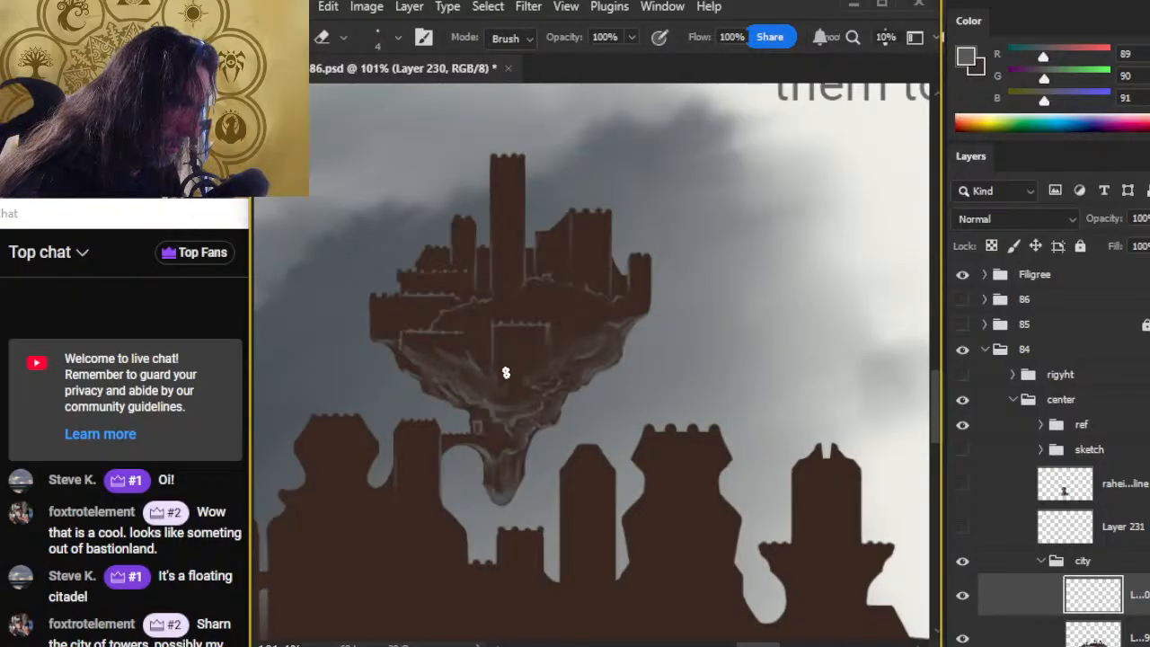
pyautogui.press('r')
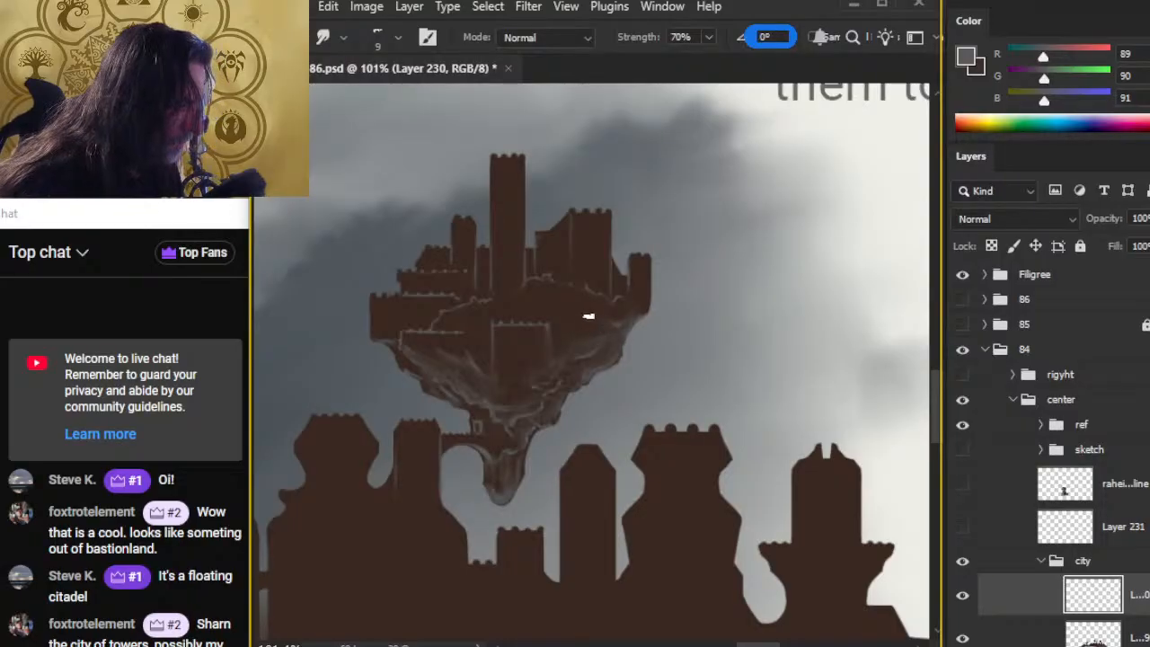
pyautogui.press('e')
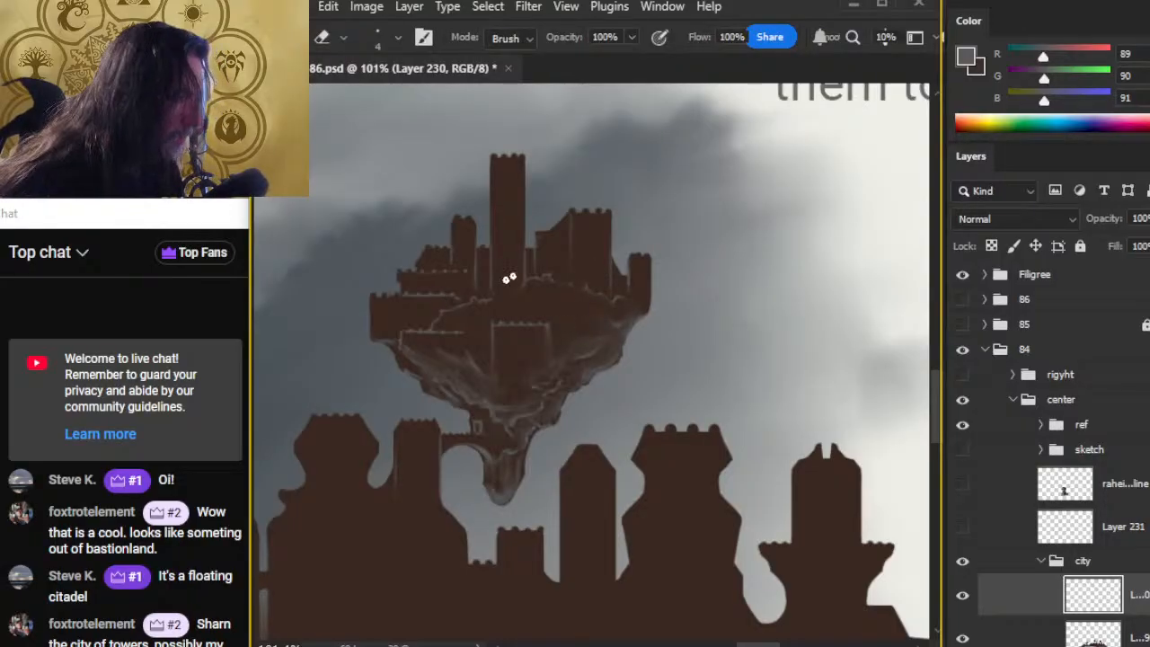
pyautogui.press('r')
pyautogui.press('e')
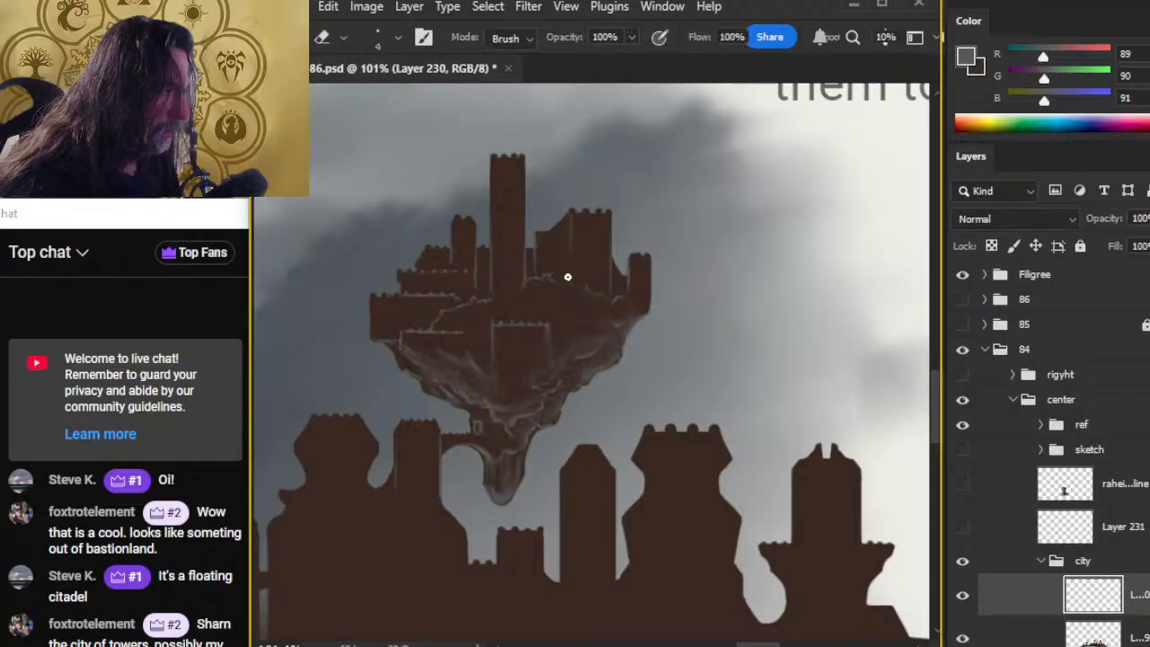
# Step: Paint a grey edge down the right side of the central wall block and soften it with Smudge and Eraser
pyautogui.press('z')
pyautogui.moveTo(588, 362)
pyautogui.mouseDown()
pyautogui.moveTo(542, 363)
pyautogui.moveTo(561, 384)
pyautogui.mouseUp()
pyautogui.press('e')
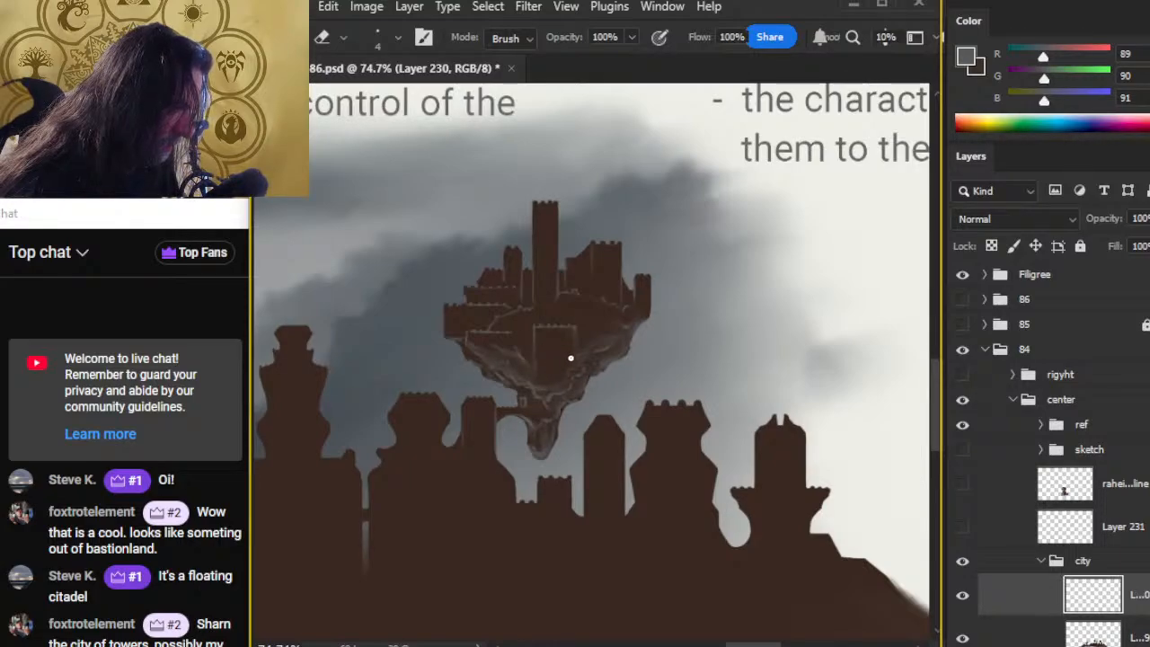
pyautogui.press('b')
pyautogui.moveTo(574, 327); pyautogui.dragTo(574, 354)
pyautogui.press('r')
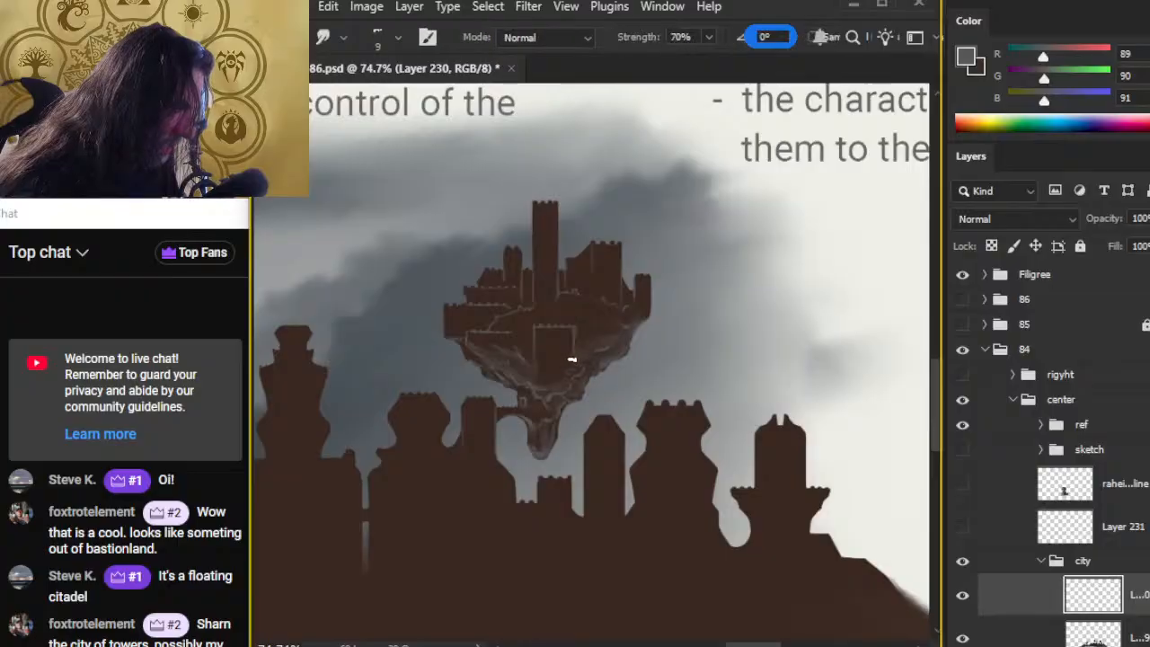
pyautogui.press('e')
pyautogui.press('r')
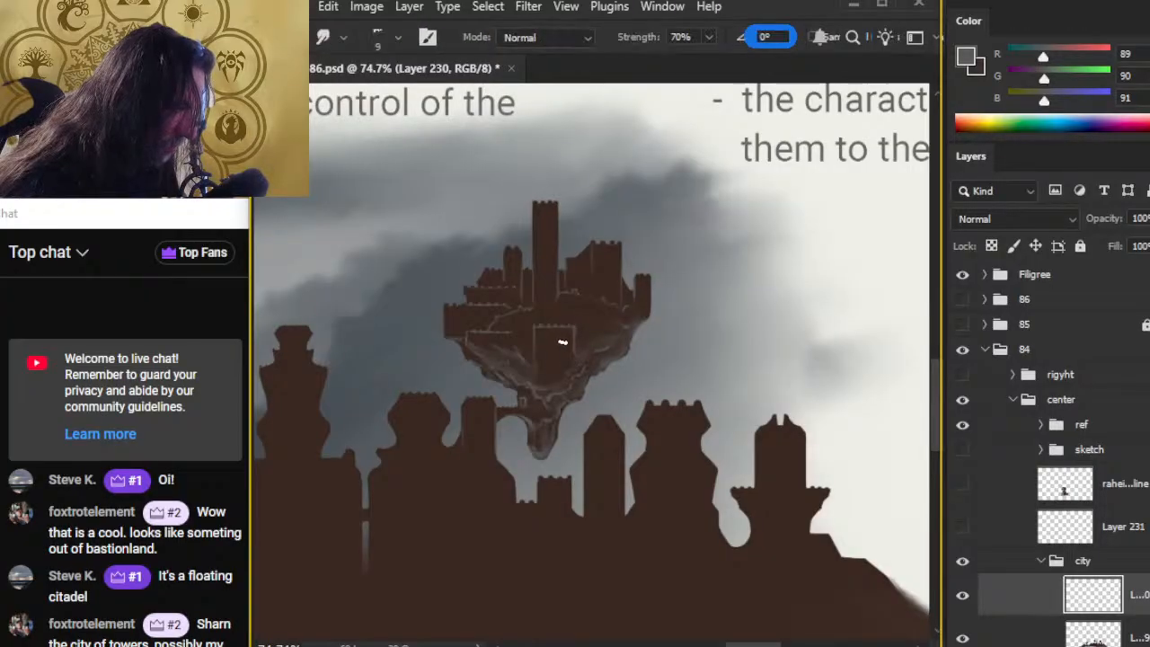
pyautogui.press('e')
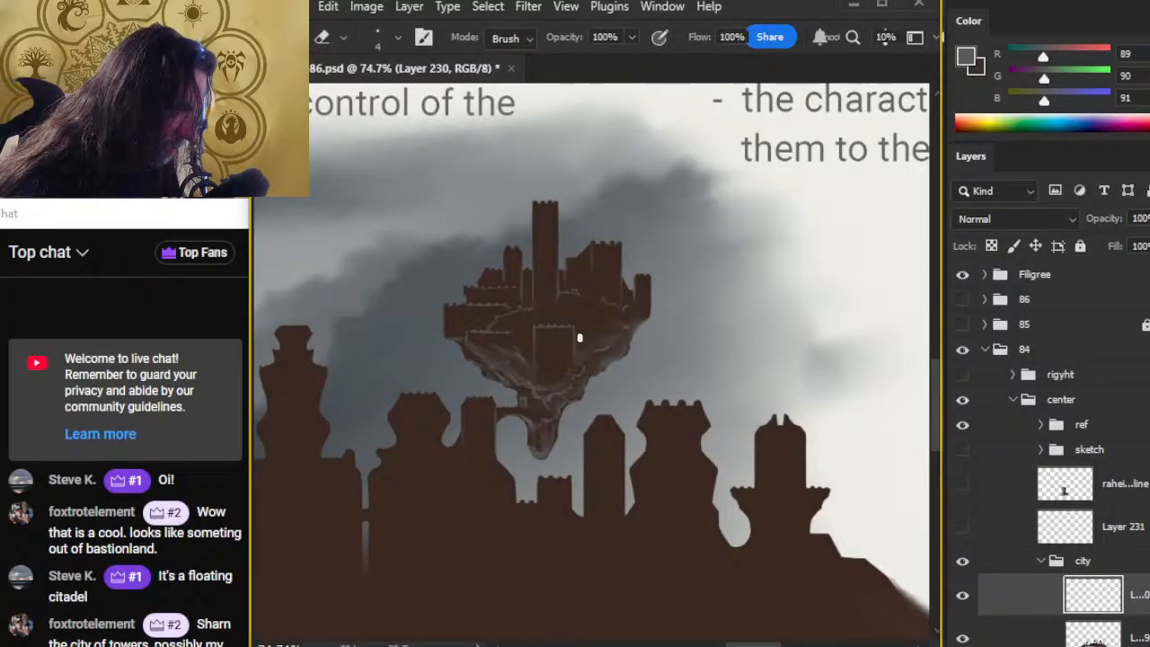
pyautogui.press('r')
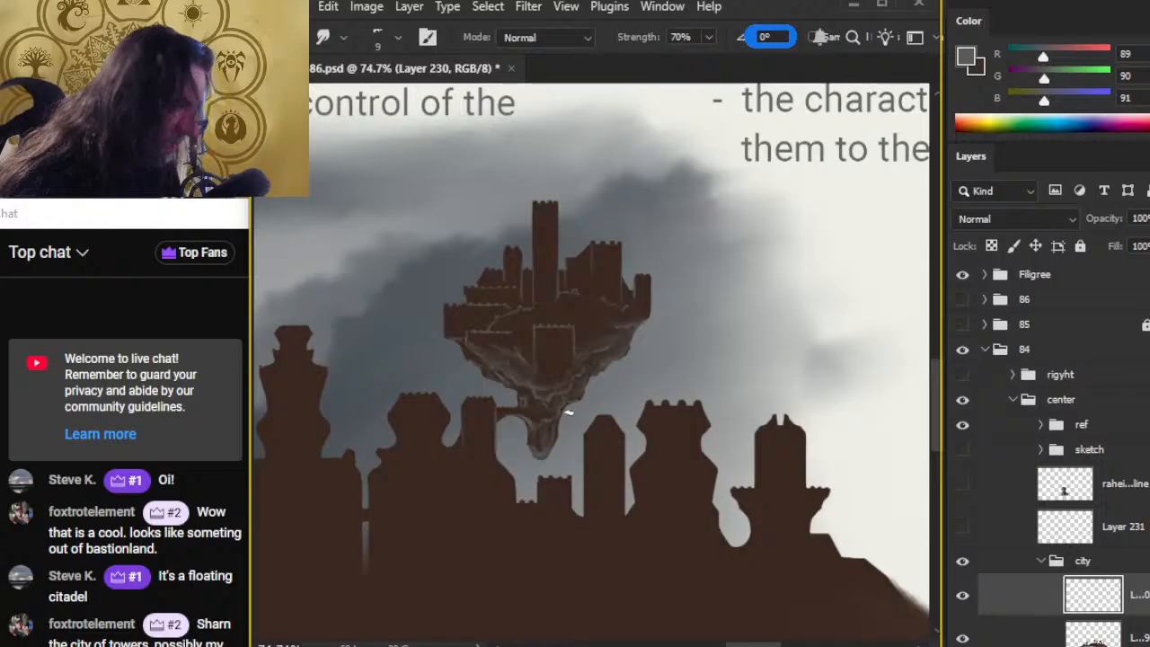
# Step: Show the brush-size notes on Layer 231 and review them across the city skyline
pyautogui.press('z')
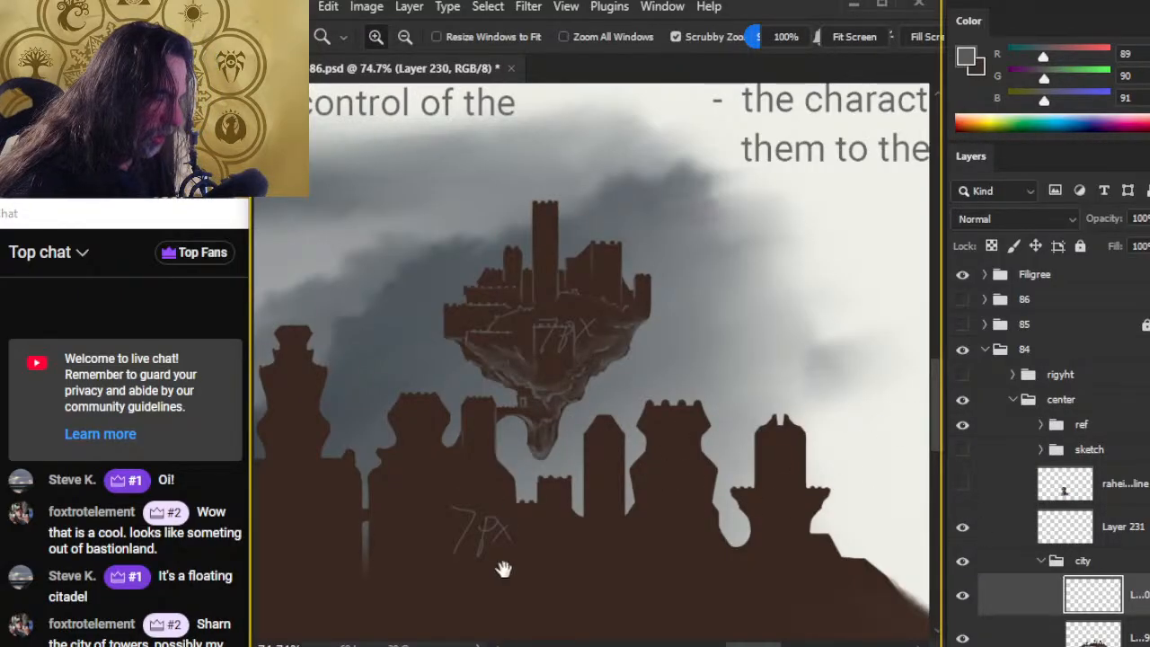
pyautogui.moveTo(518, 622); pyautogui.dragTo(758, 483)
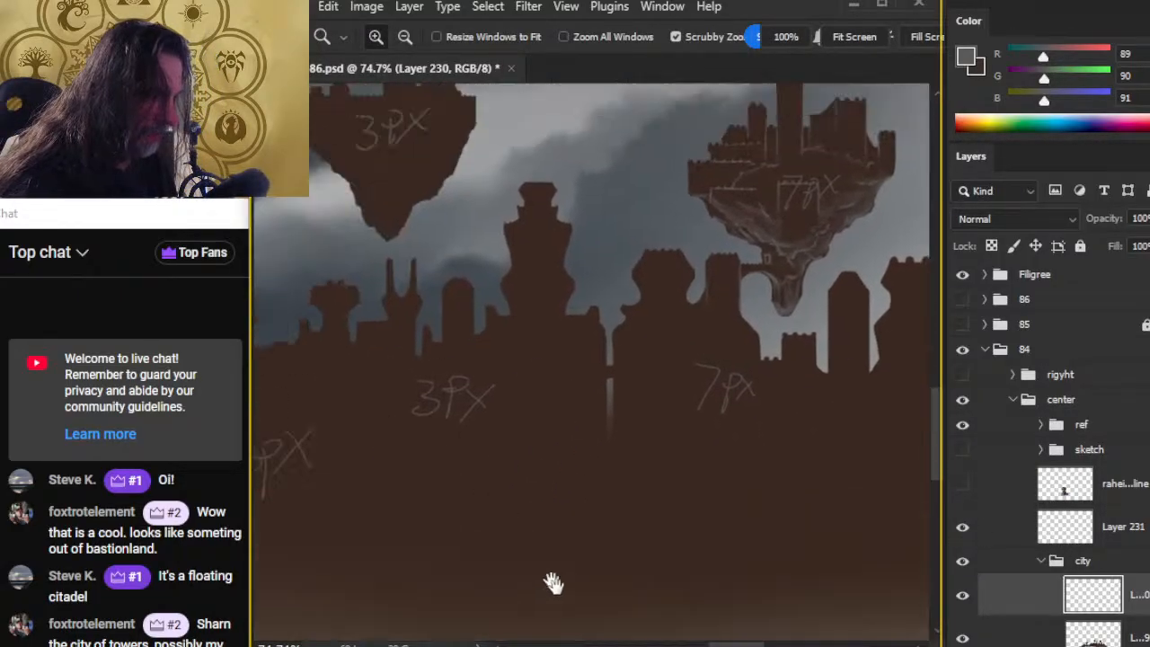
pyautogui.moveTo(552, 582); pyautogui.dragTo(585, 365)
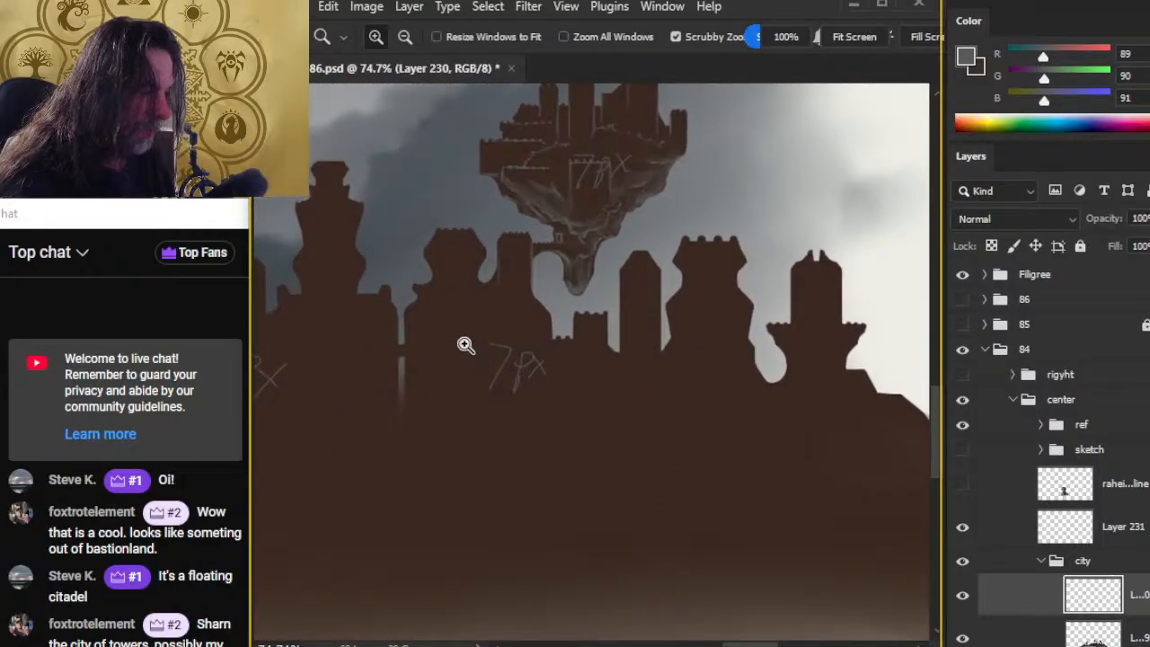
# Step: Try a row of four grey dots with a 15 px brush above the ground-level 7px note, and undo them
pyautogui.press('b')
pyautogui.press(']')
pyautogui.press(']')
pyautogui.press(']')
pyautogui.press(']')
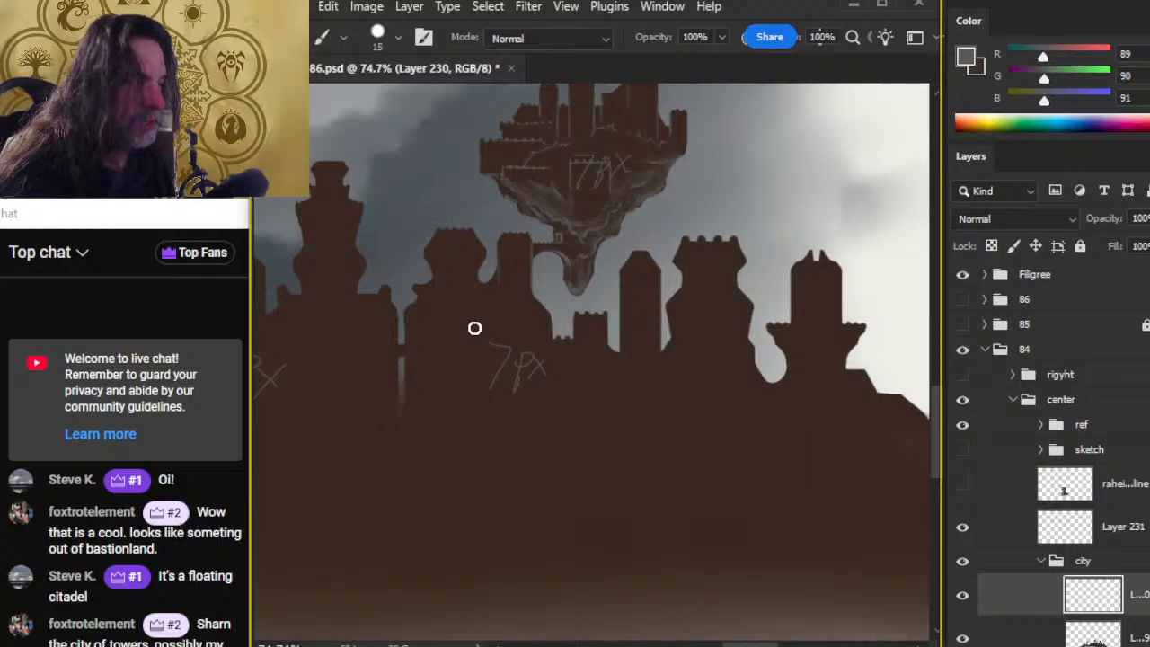
pyautogui.click(473, 329)
pyautogui.click(501, 325)
pyautogui.click(531, 327)
pyautogui.click(432, 332)
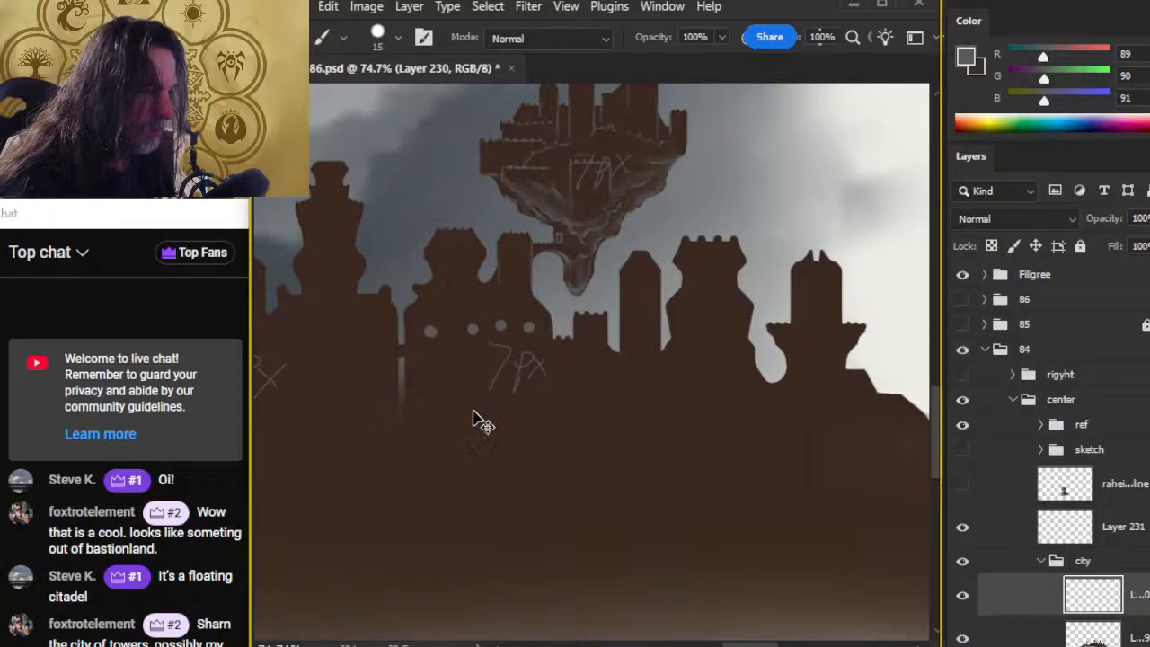
pyautogui.hotkey('ctrl', 'z')
pyautogui.hotkey('ctrl', 'z')
pyautogui.hotkey('ctrl', 'z')
pyautogui.hotkey('ctrl', 'z')
# Step: Try three smaller grey dots with a 7 px brush above the ground-level 7px note, and erase them
pyautogui.press('[')
pyautogui.press('[')
pyautogui.press('[')
pyautogui.press('[')
pyautogui.press('[')
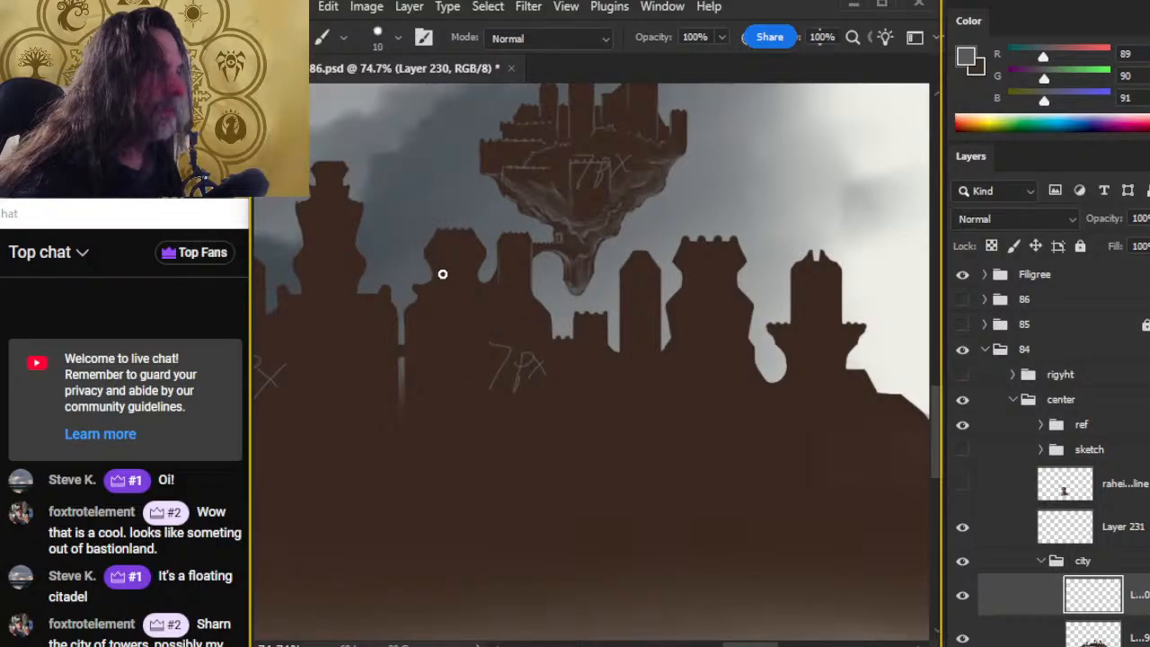
pyautogui.press(']')
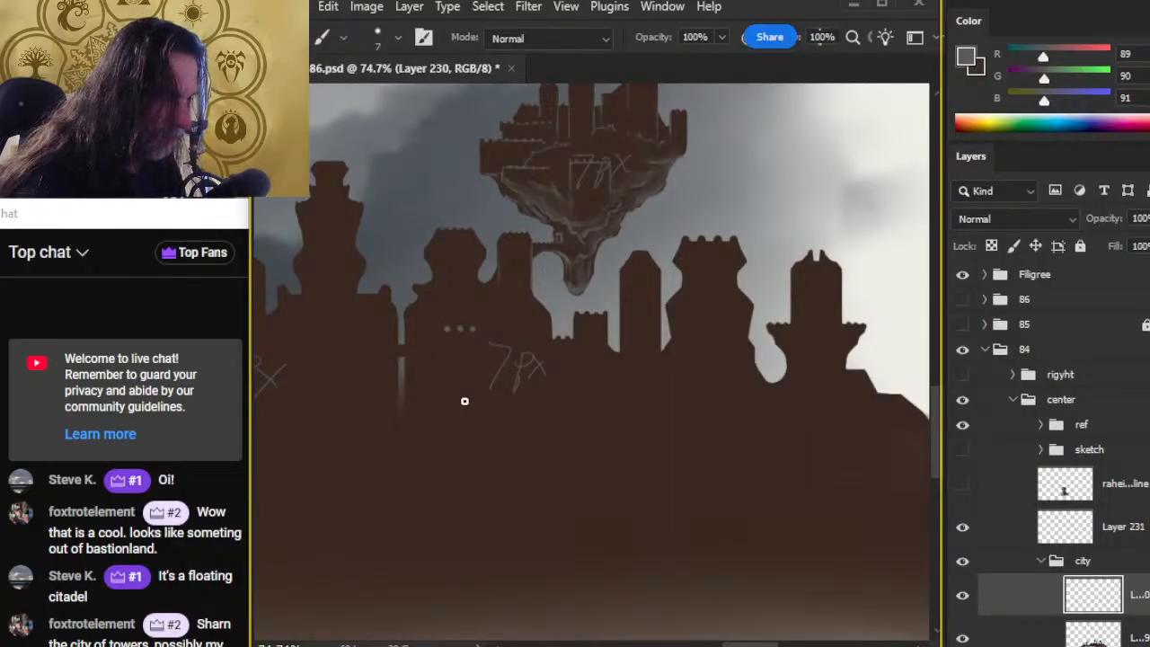
pyautogui.press('e')
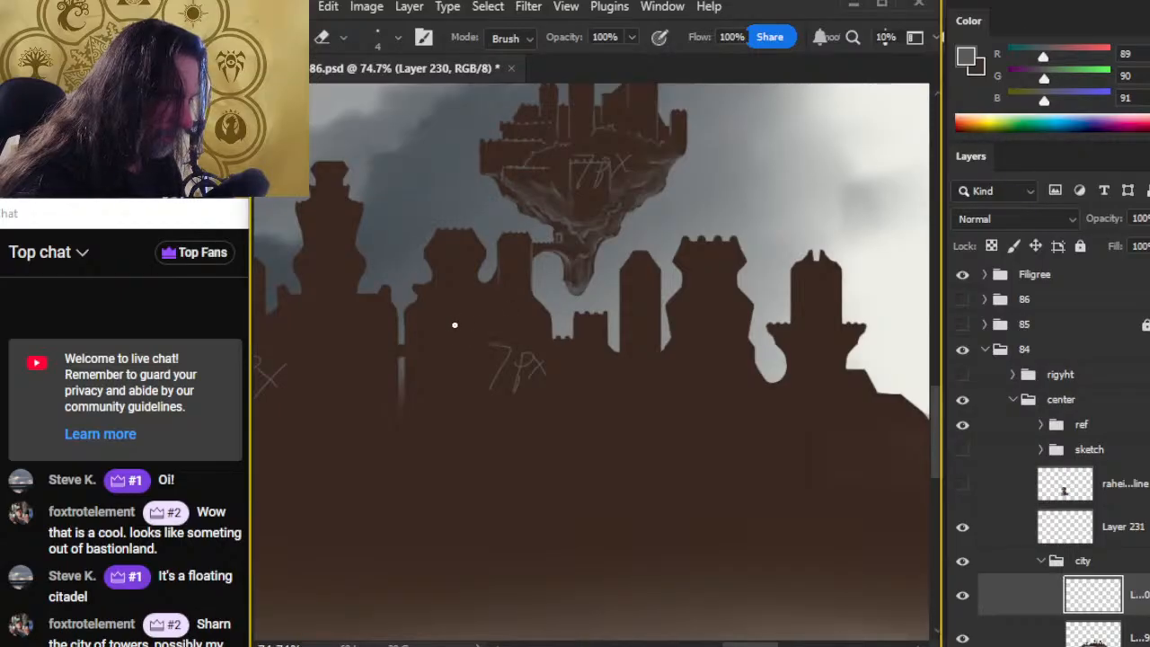
# Step: Try a 3 px brush on the round-topped tower above the 3px note, and erase the test marks
pyautogui.moveTo(500, 398); pyautogui.dragTo(722, 400)
pyautogui.press('b')
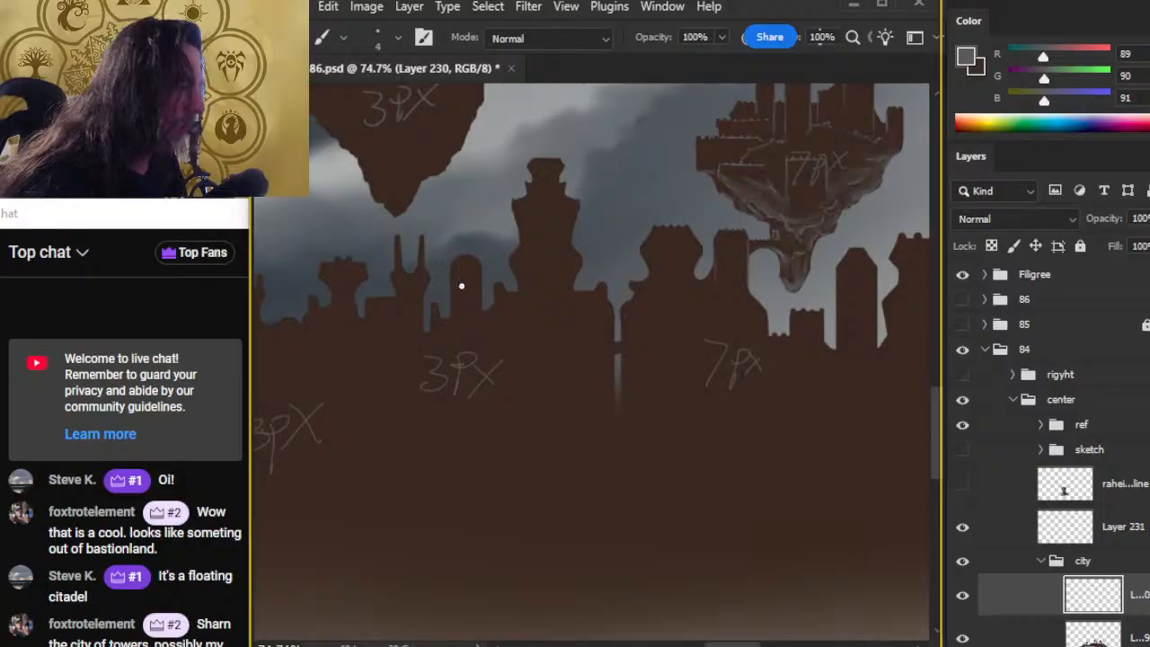
pyautogui.press('[')
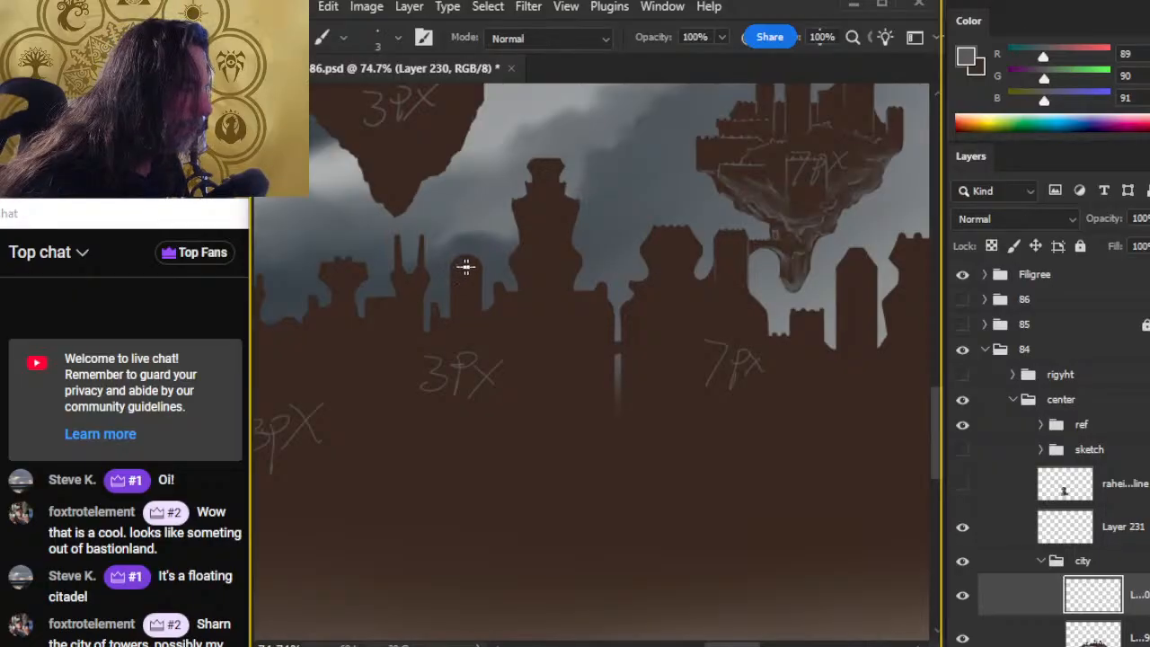
pyautogui.press('e')
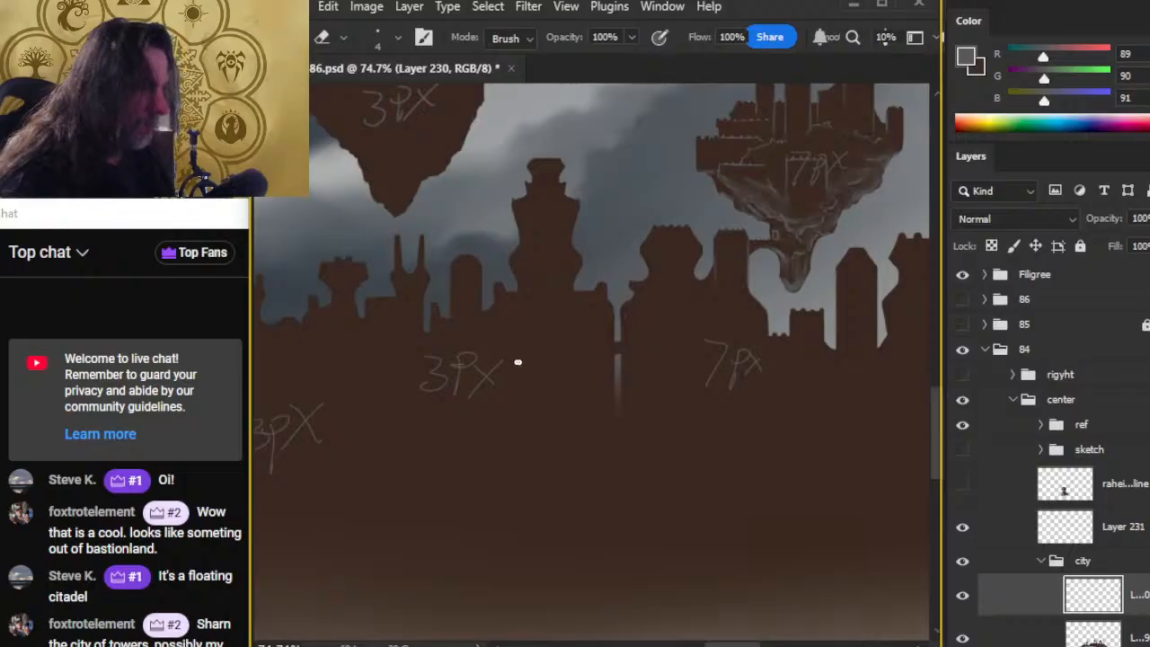
pyautogui.press('z')
pyautogui.press('l')
pyautogui.moveTo(577, 332); pyautogui.dragTo(590, 356)
pyautogui.hotkey('ctrl', 'd')
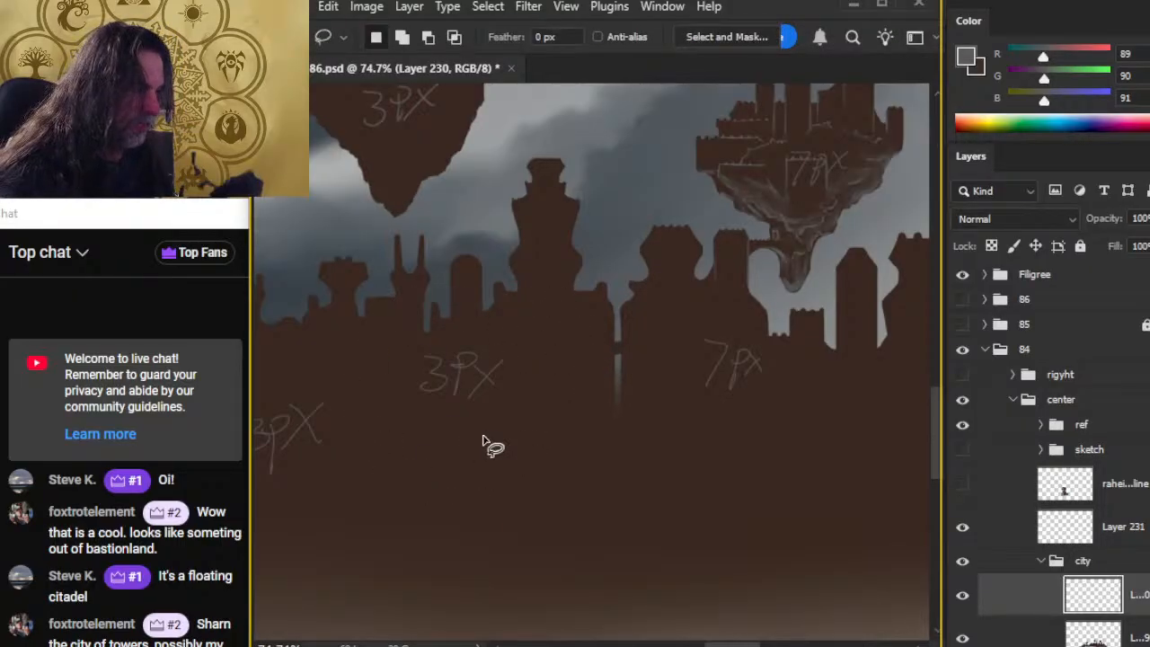
pyautogui.moveTo(862, 341)
pyautogui.mouseDown()
pyautogui.moveTo(606, 410)
pyautogui.moveTo(701, 419)
pyautogui.mouseUp()
pyautogui.hotkey('ctrl', 'd')
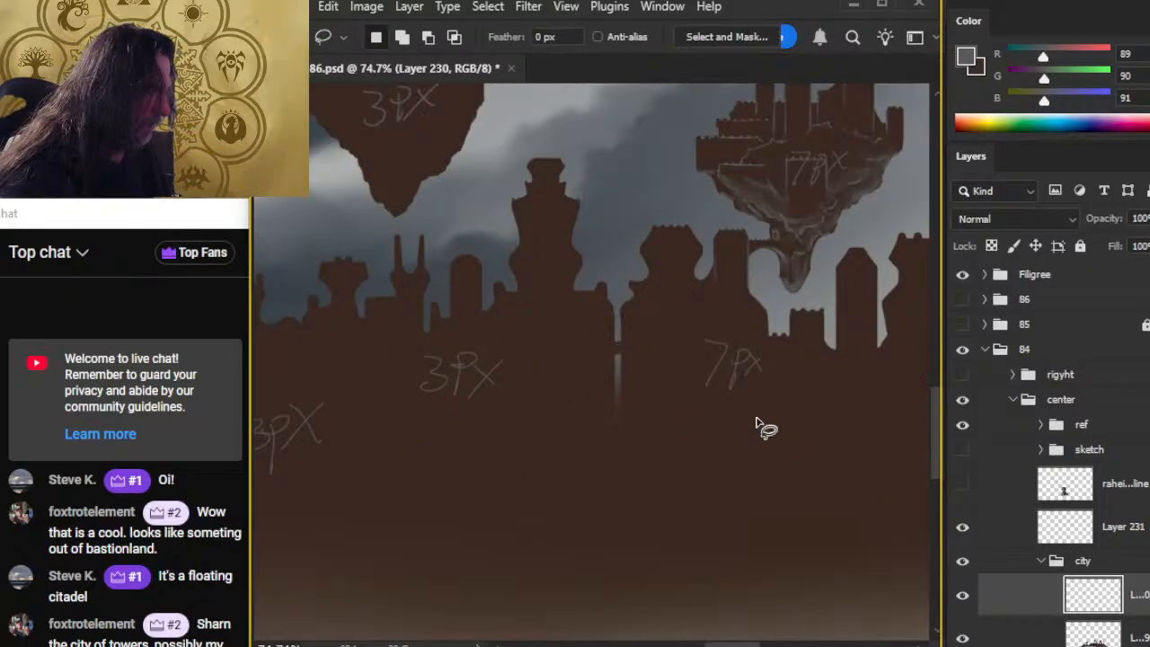
# Step: Try a thin hill contour line across the dark ground below the city skyline
pyautogui.press('space')
pyautogui.moveTo(552, 542); pyautogui.dragTo(675, 408)
pyautogui.press('z')
pyautogui.moveTo(729, 444); pyautogui.dragTo(651, 402)
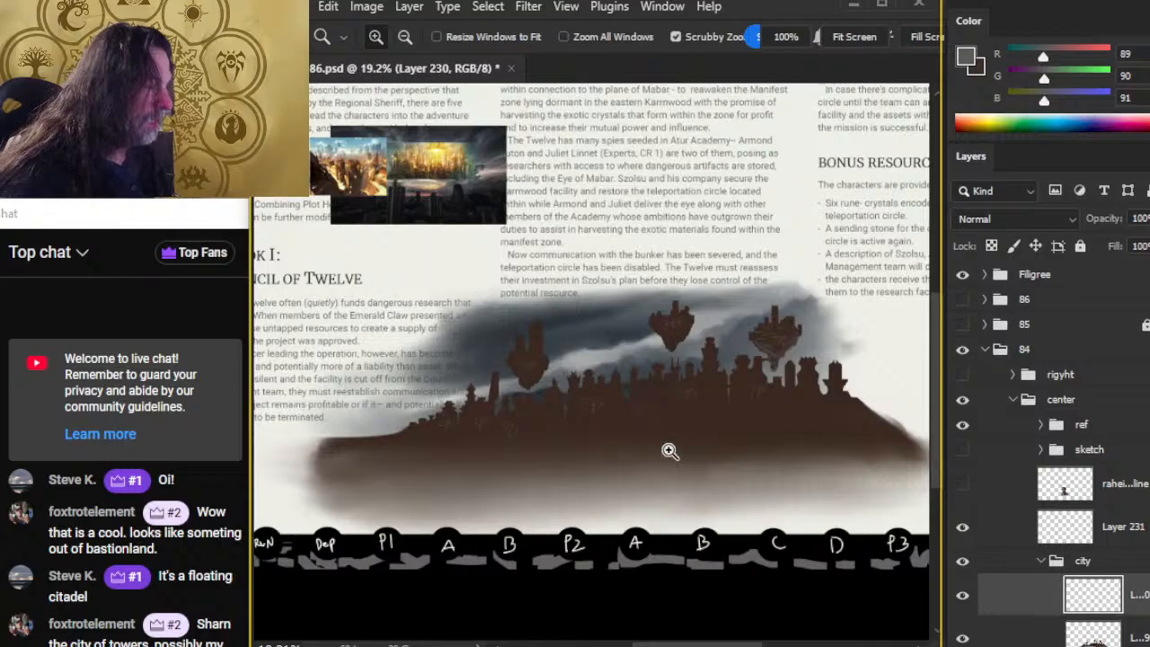
pyautogui.moveTo(670, 450); pyautogui.dragTo(701, 453)
pyautogui.press('b')
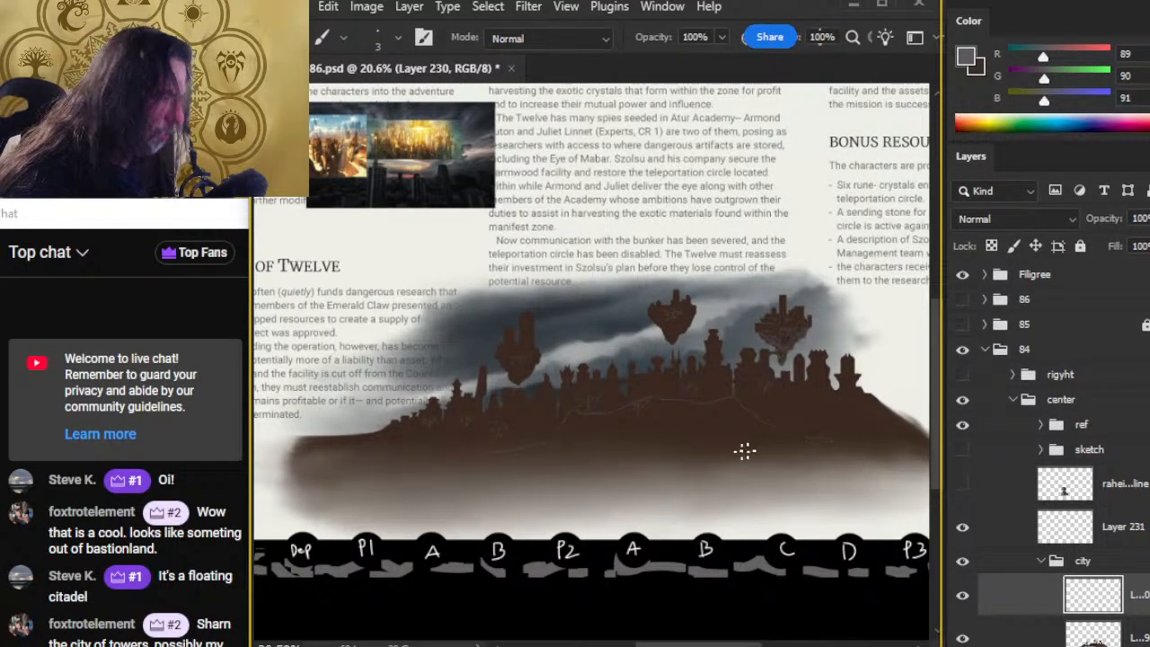
pyautogui.press('z')
pyautogui.moveTo(654, 432); pyautogui.dragTo(715, 439)
pyautogui.press('b')
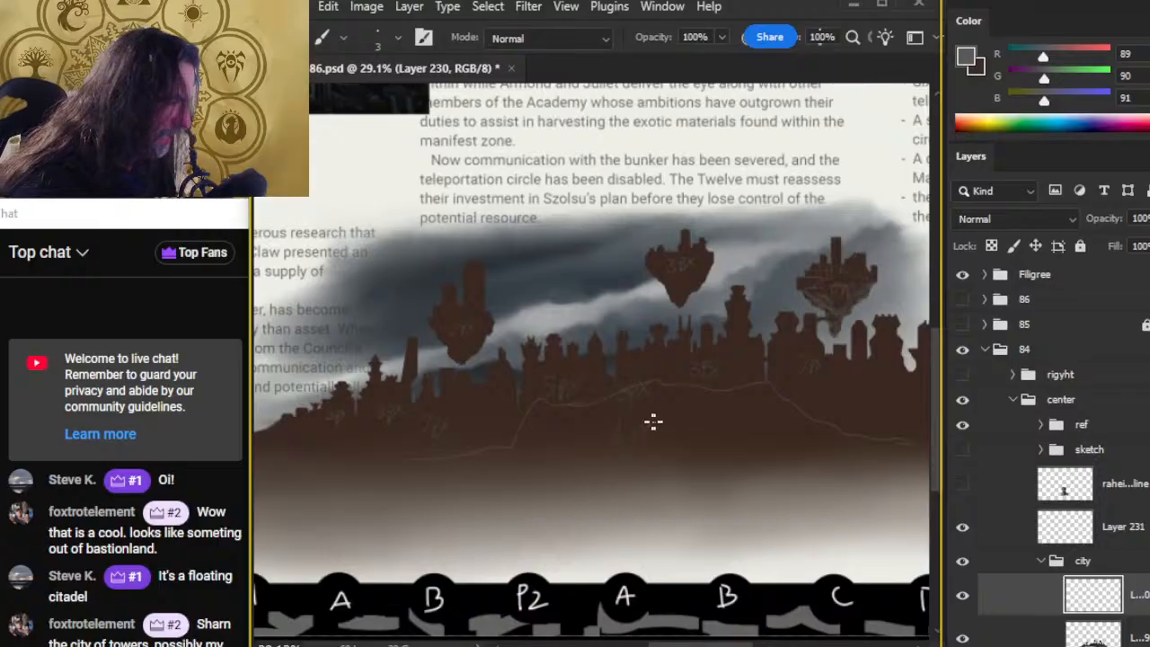
# Step: Try a handwritten 10px note below the hill contour, and remove both the note and the contour line
pyautogui.press('space')
pyautogui.moveTo(773, 485); pyautogui.dragTo(621, 472)
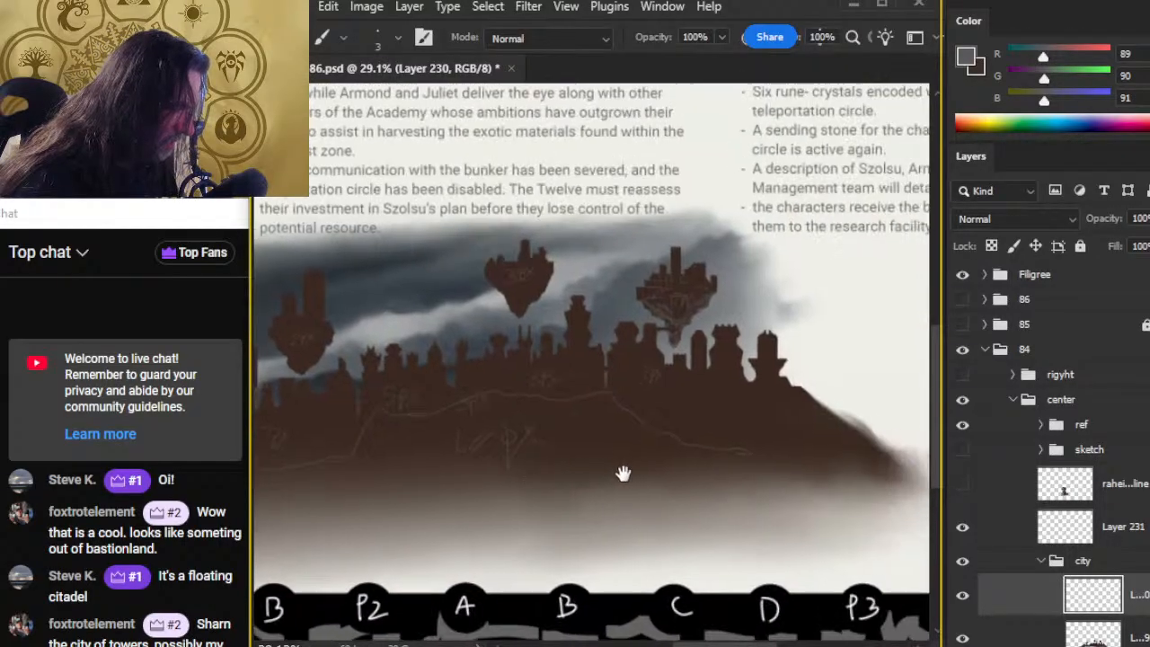
pyautogui.press('e')
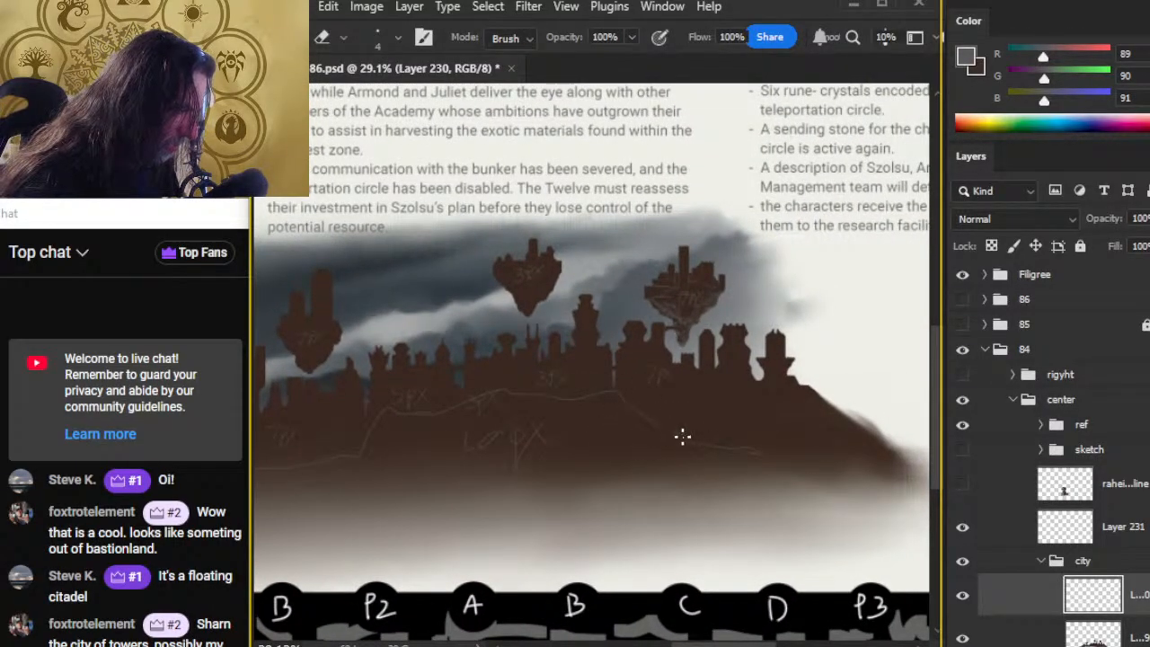
pyautogui.press('b')
pyautogui.press('e')
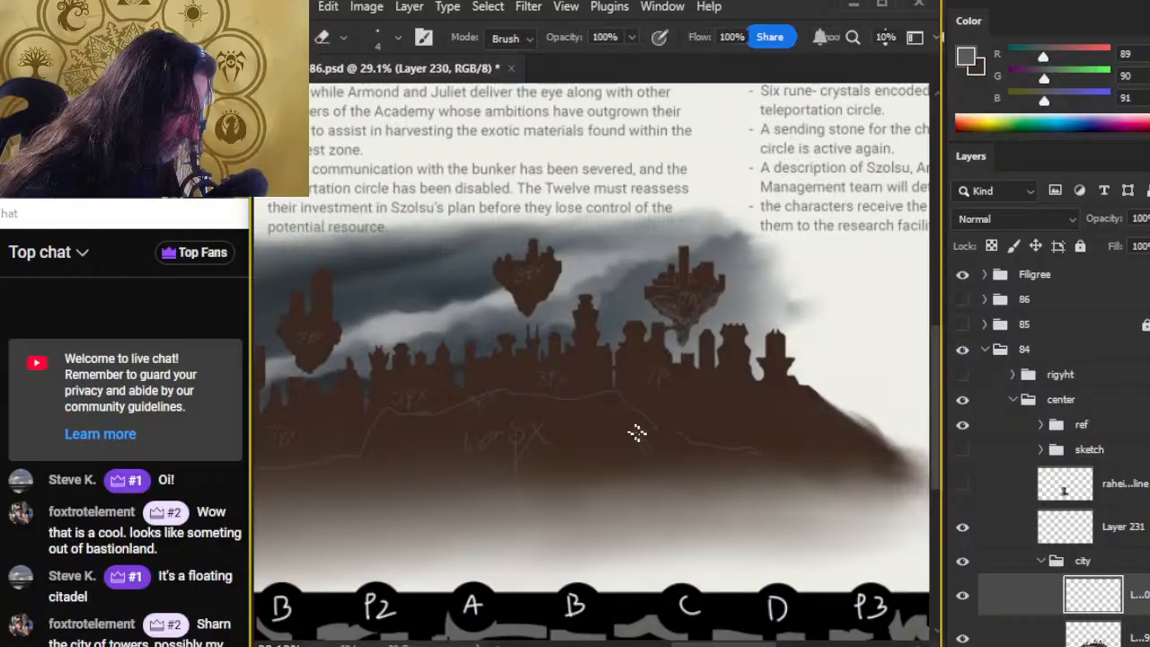
pyautogui.press('b')
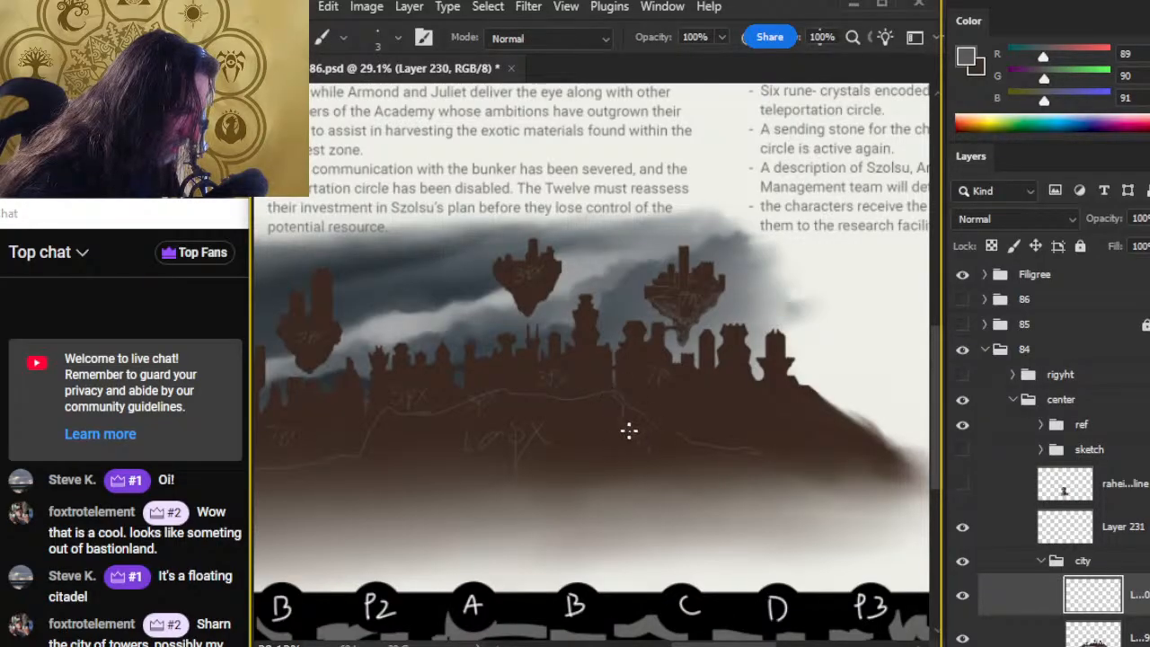
pyautogui.press('e')
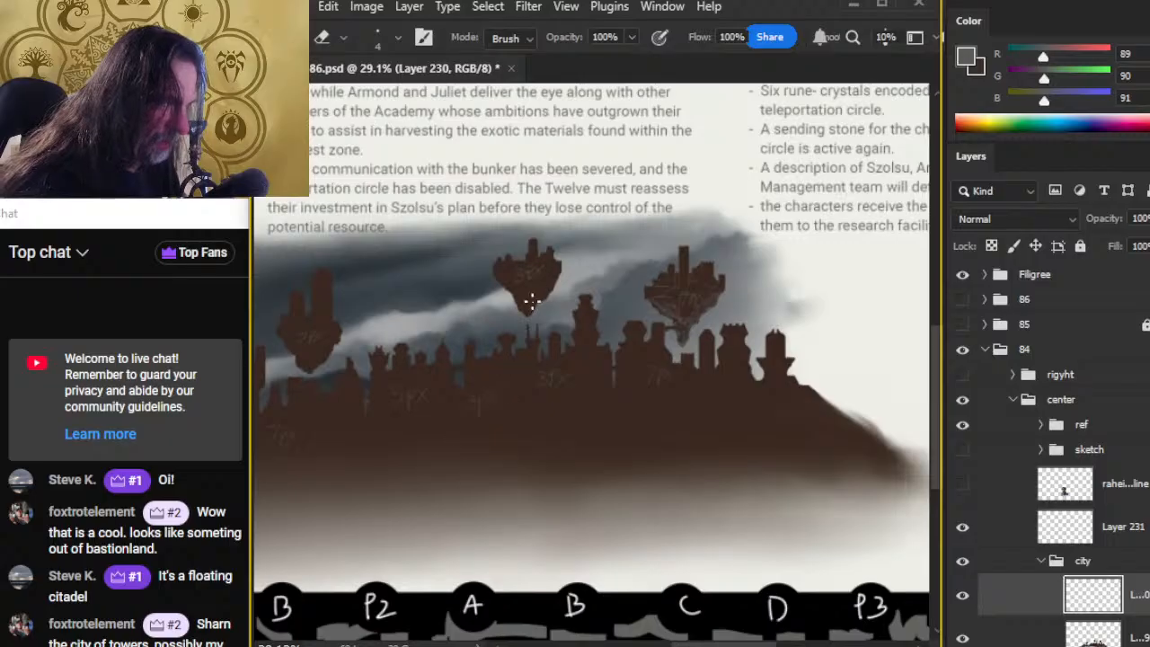
# Step: Review the brush-size notes across the skyline and hide Layer 231 to inspect the detailed floating citadel without them
pyautogui.moveTo(419, 435); pyautogui.dragTo(650, 374)
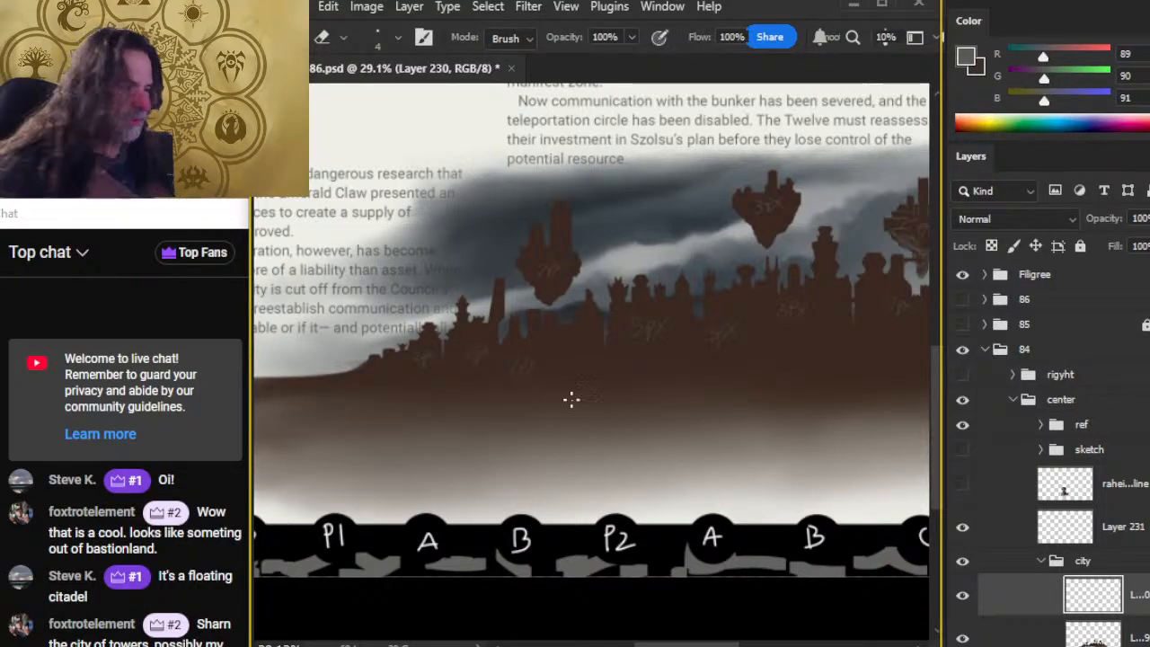
pyautogui.moveTo(604, 409); pyautogui.dragTo(486, 341)
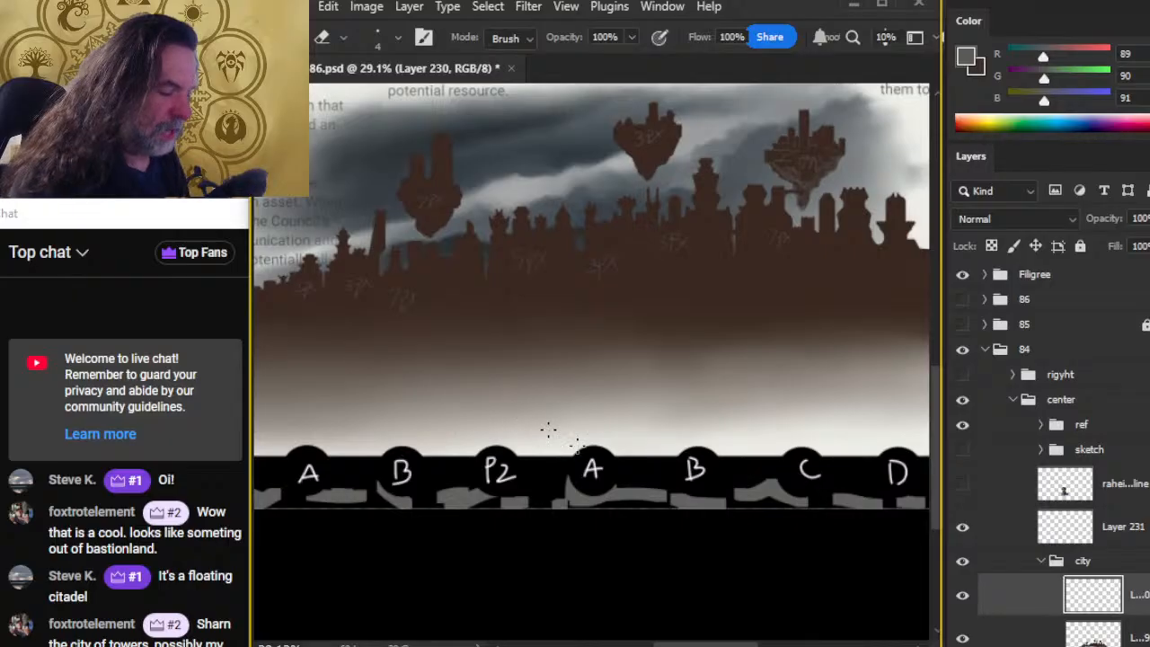
pyautogui.moveTo(657, 442); pyautogui.dragTo(419, 511)
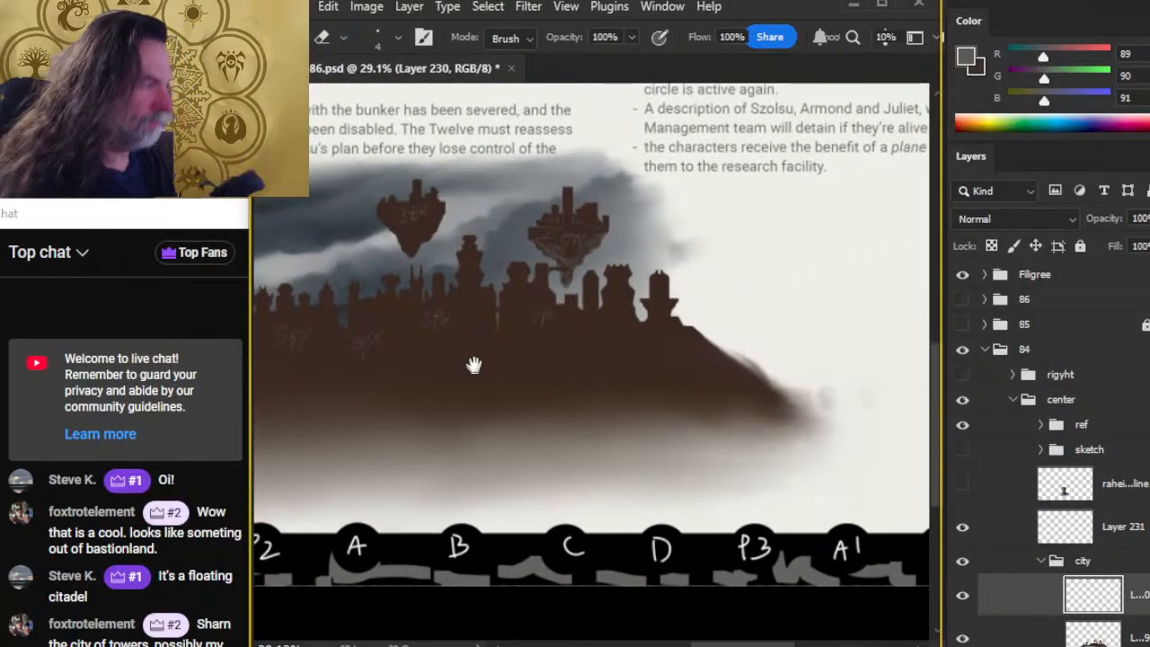
pyautogui.moveTo(494, 346); pyautogui.dragTo(517, 359)
pyautogui.press('z')
pyautogui.moveTo(616, 270); pyautogui.dragTo(696, 274)
pyautogui.moveTo(546, 266); pyautogui.dragTo(542, 305)
pyautogui.click(963, 528)
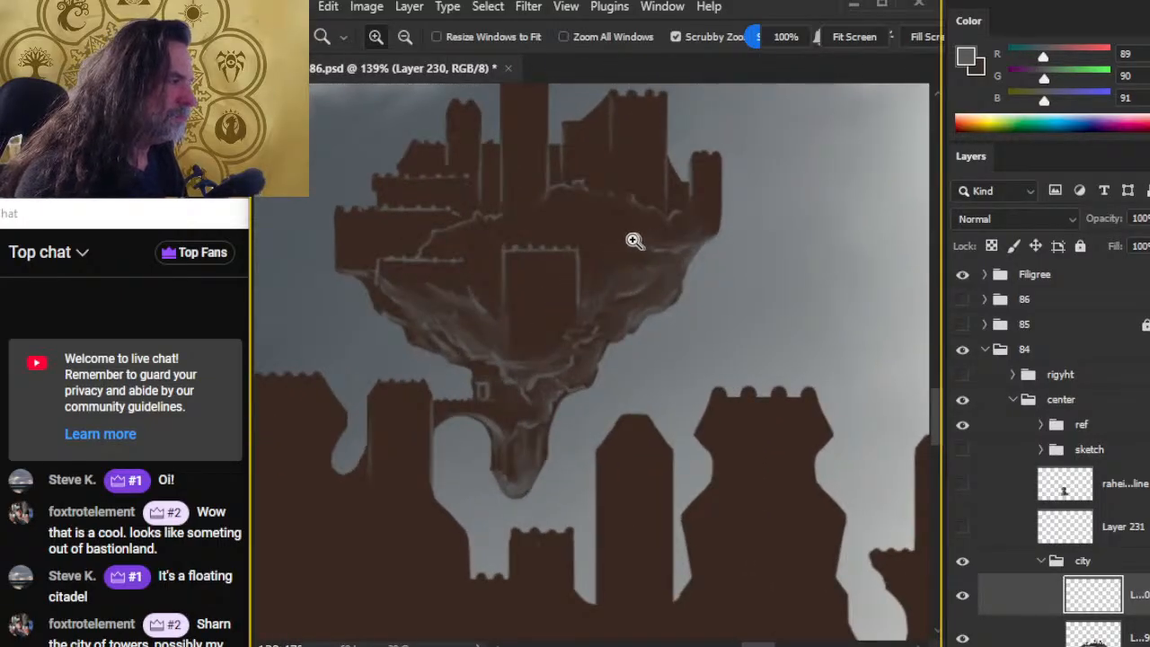
pyautogui.moveTo(638, 245); pyautogui.dragTo(628, 388)
pyautogui.moveTo(631, 276); pyautogui.dragTo(722, 303)
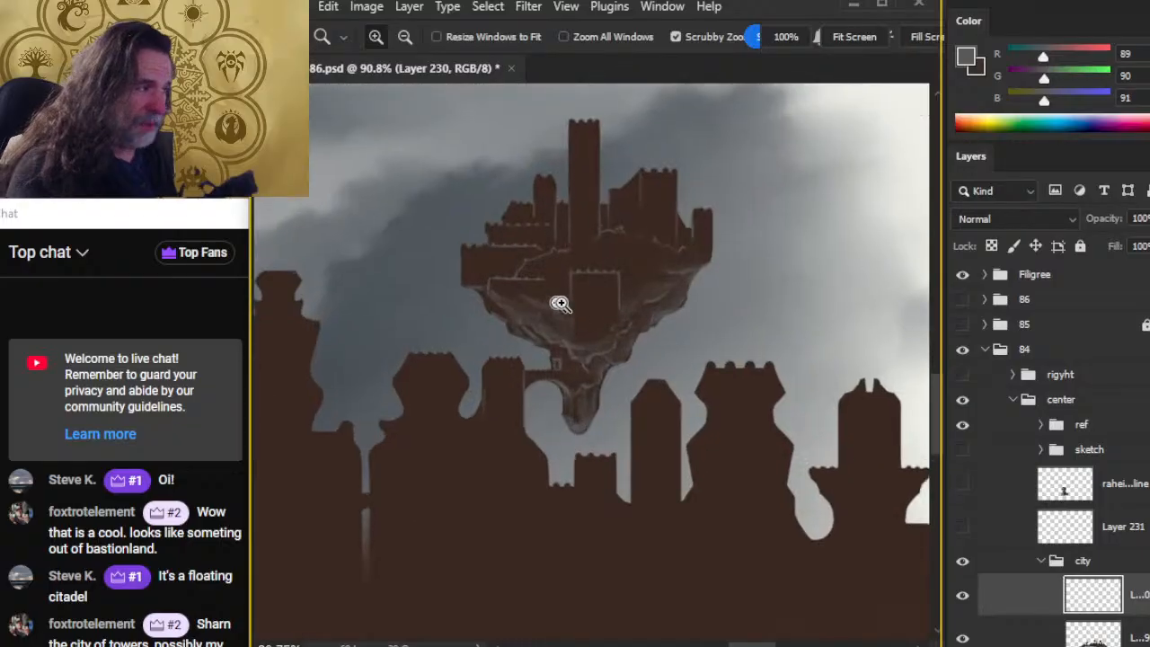
# Step: Erase the jagged rock edge between the floating citadel's central tower and its far-right turret
pyautogui.press('b')
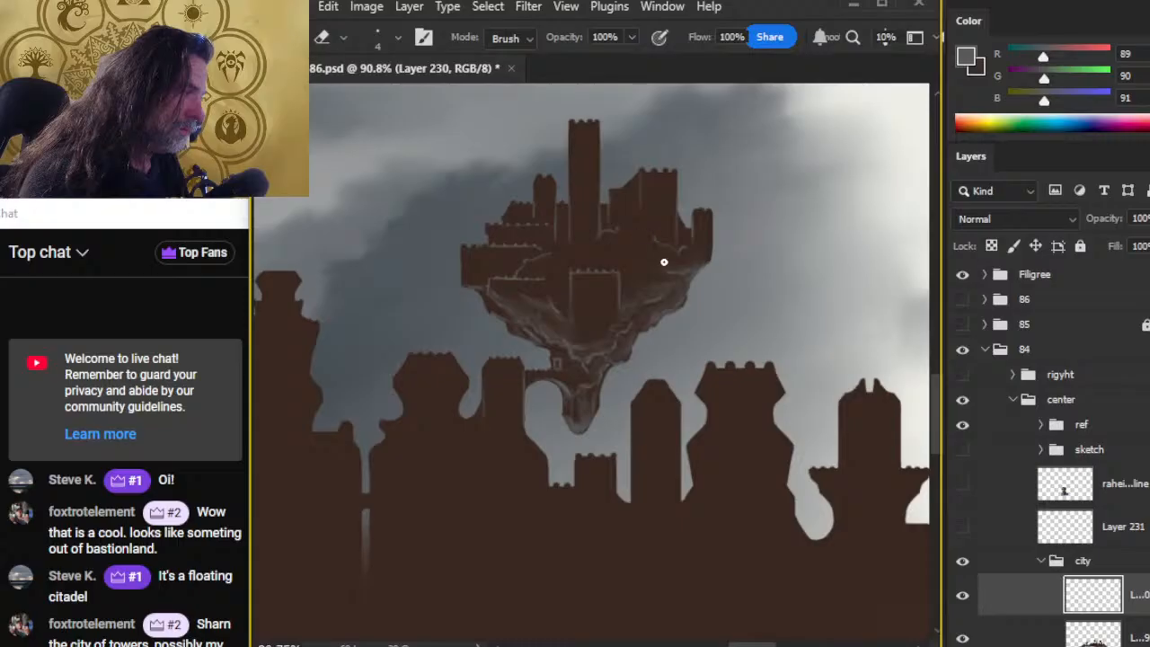
pyautogui.press('z')
pyautogui.moveTo(645, 261)
pyautogui.mouseDown()
pyautogui.moveTo(629, 254)
pyautogui.moveTo(622, 280)
pyautogui.mouseUp()
pyautogui.moveTo(653, 358)
pyautogui.mouseDown()
pyautogui.moveTo(585, 326)
pyautogui.moveTo(588, 358)
pyautogui.mouseUp()
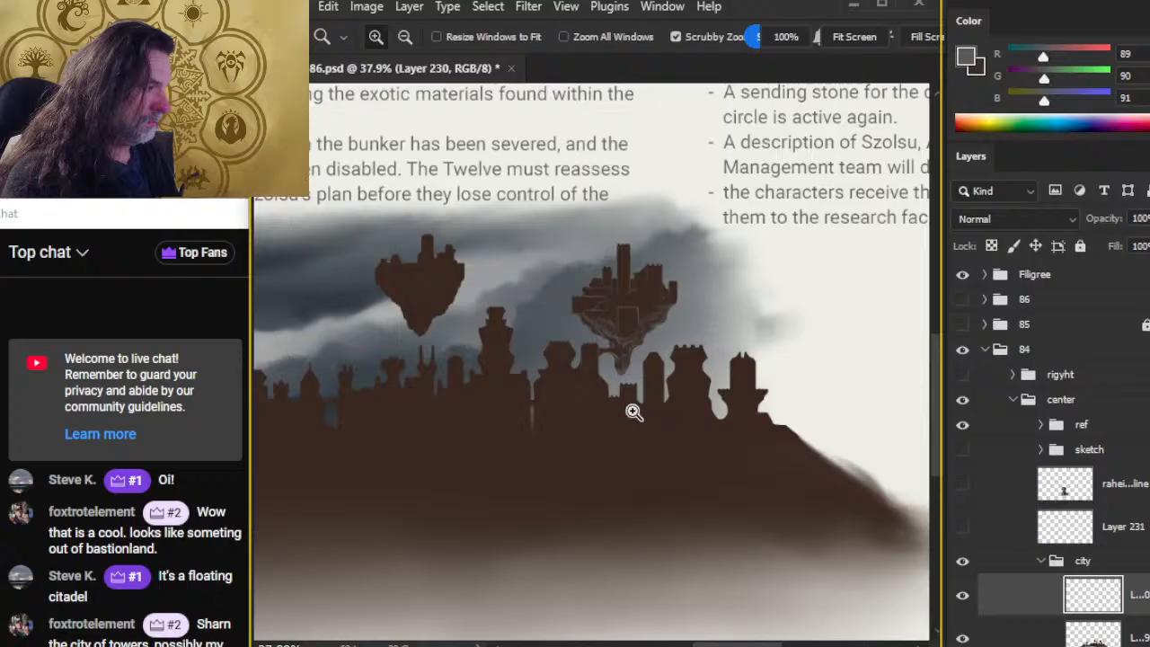
pyautogui.moveTo(659, 418); pyautogui.dragTo(575, 388)
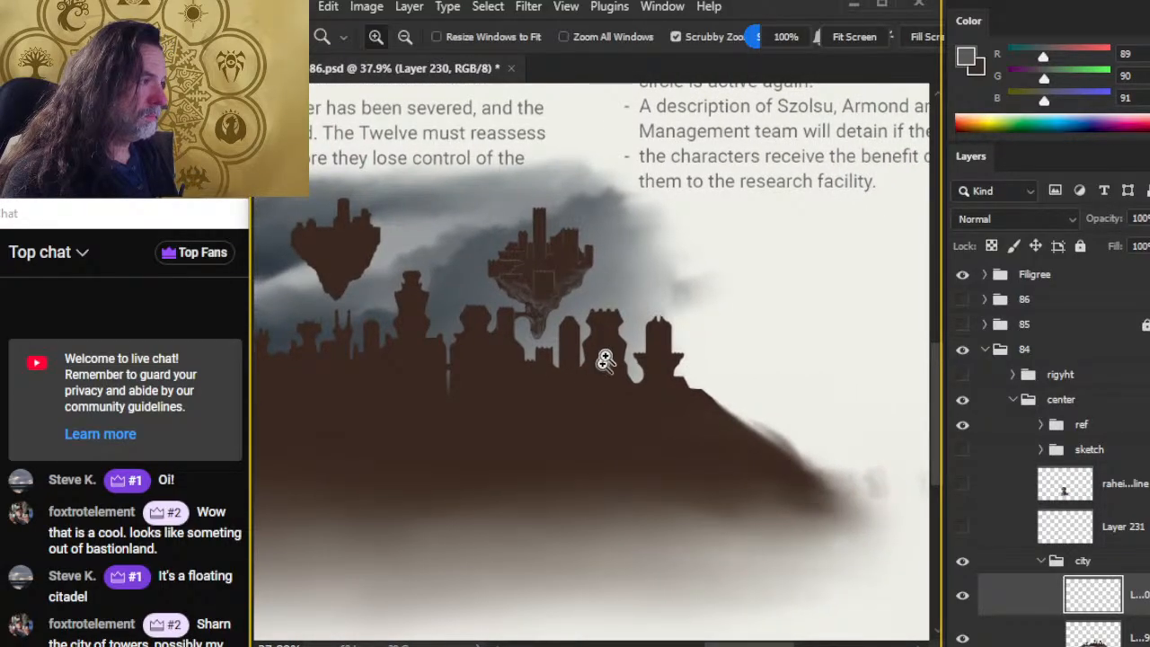
# Step: Draw a straight wall line across the citadel's right half, below the central tower, with a 2 px brush
pyautogui.moveTo(542, 268); pyautogui.dragTo(676, 267)
pyautogui.press('b')
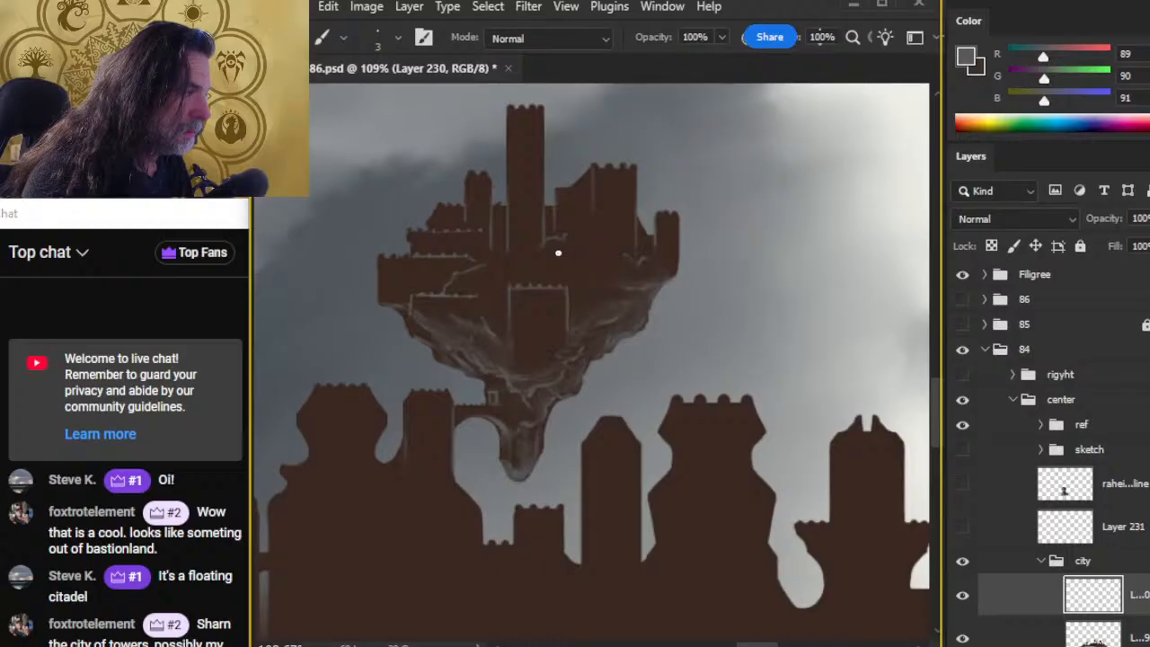
pyautogui.moveTo(558, 252); pyautogui.dragTo(604, 259)
pyautogui.press('[')
pyautogui.press('[')
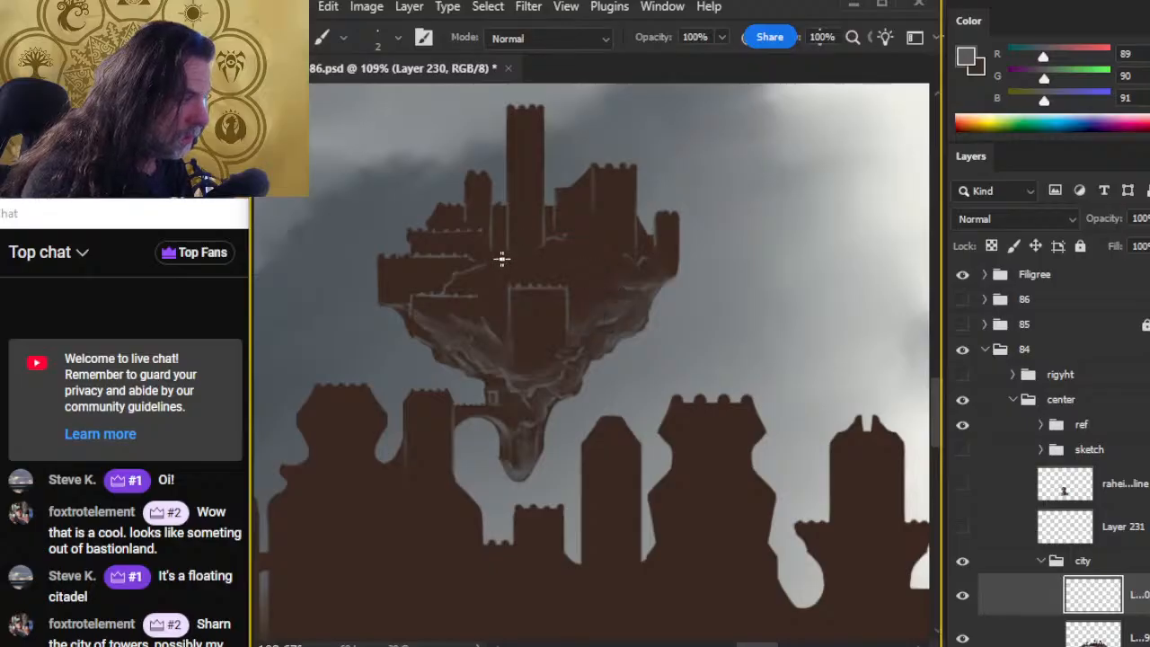
pyautogui.moveTo(472, 260)
pyautogui.mouseDown()
pyautogui.moveTo(592, 261)
pyautogui.moveTo(536, 257)
pyautogui.mouseUp()
pyautogui.hotkey('ctrl', 'z')
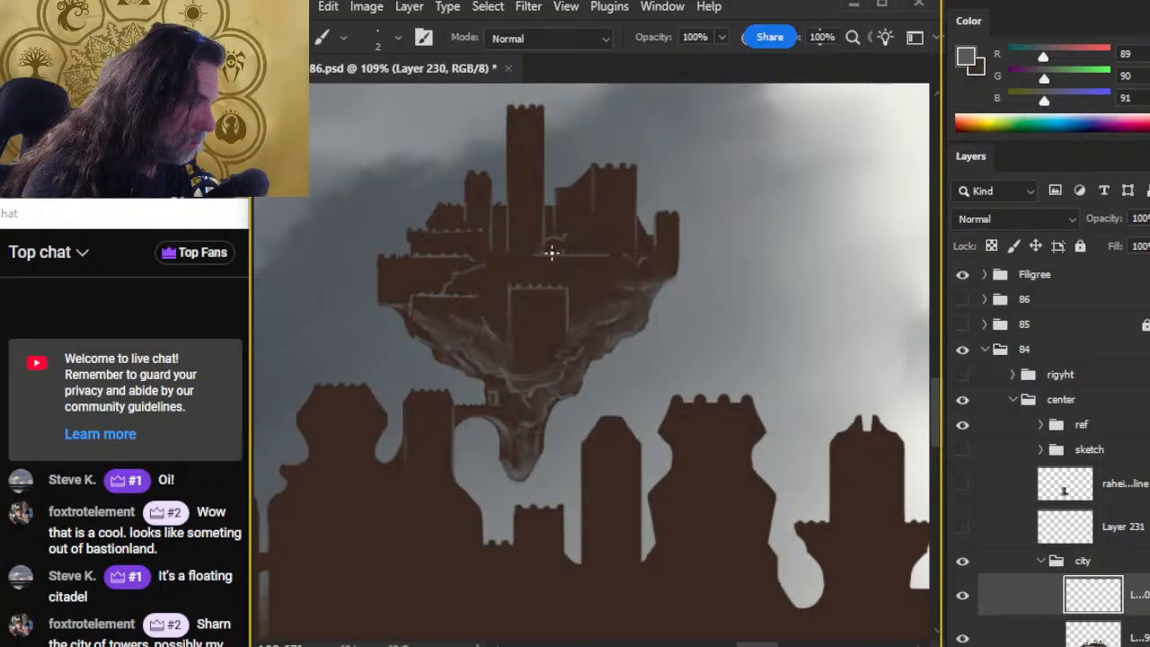
# Step: Refine the new wall line into small battlements and add a short vertical edge at its right end
pyautogui.press('e')
pyautogui.moveTo(567, 246); pyautogui.dragTo(562, 248)
pyautogui.press('b')
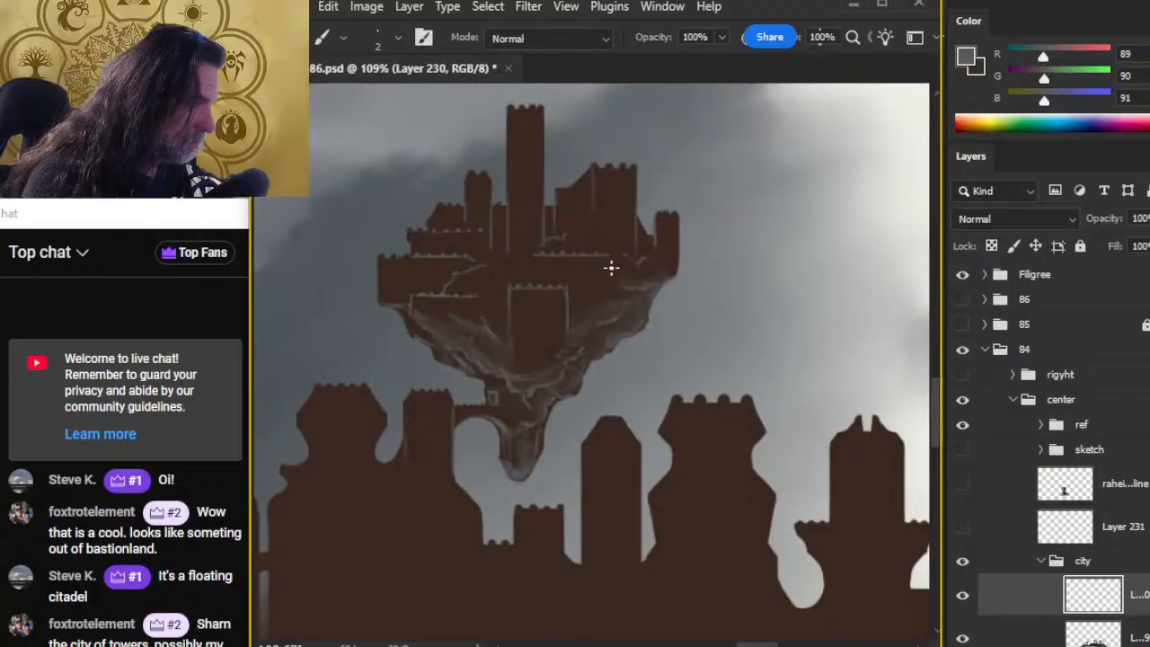
pyautogui.press('e')
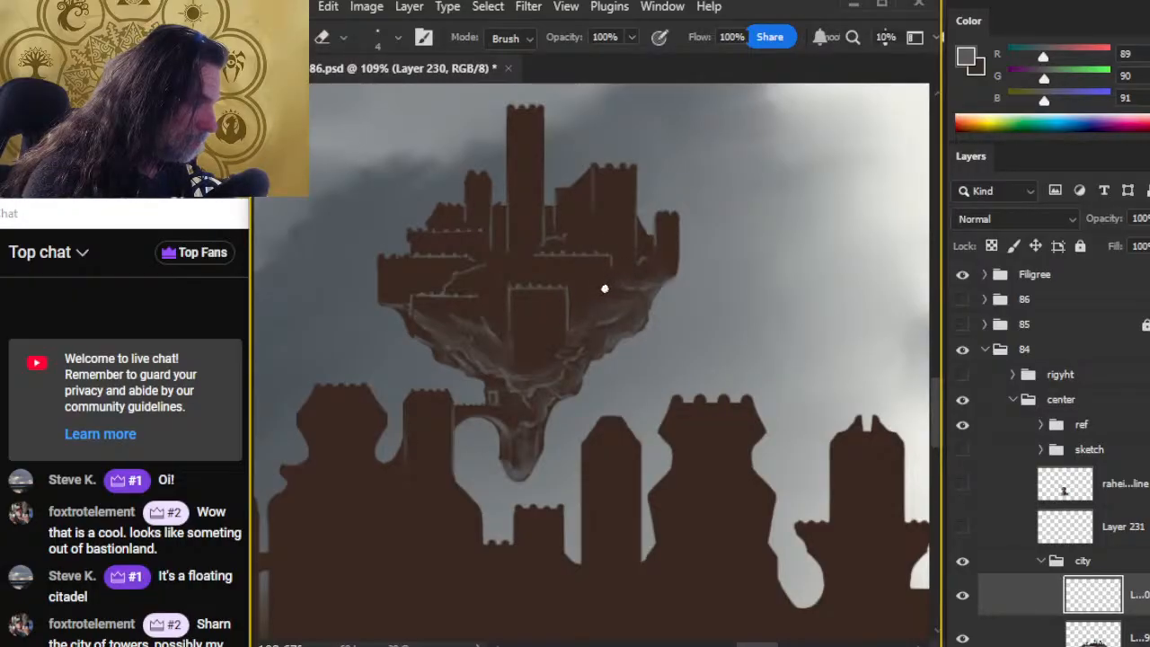
# Step: Erase the wall's vertical end edge and paint a short diagonal line descending toward the right turret instead
pyautogui.press('z')
pyautogui.moveTo(599, 297)
pyautogui.mouseDown()
pyautogui.moveTo(534, 283)
pyautogui.moveTo(521, 361)
pyautogui.mouseUp()
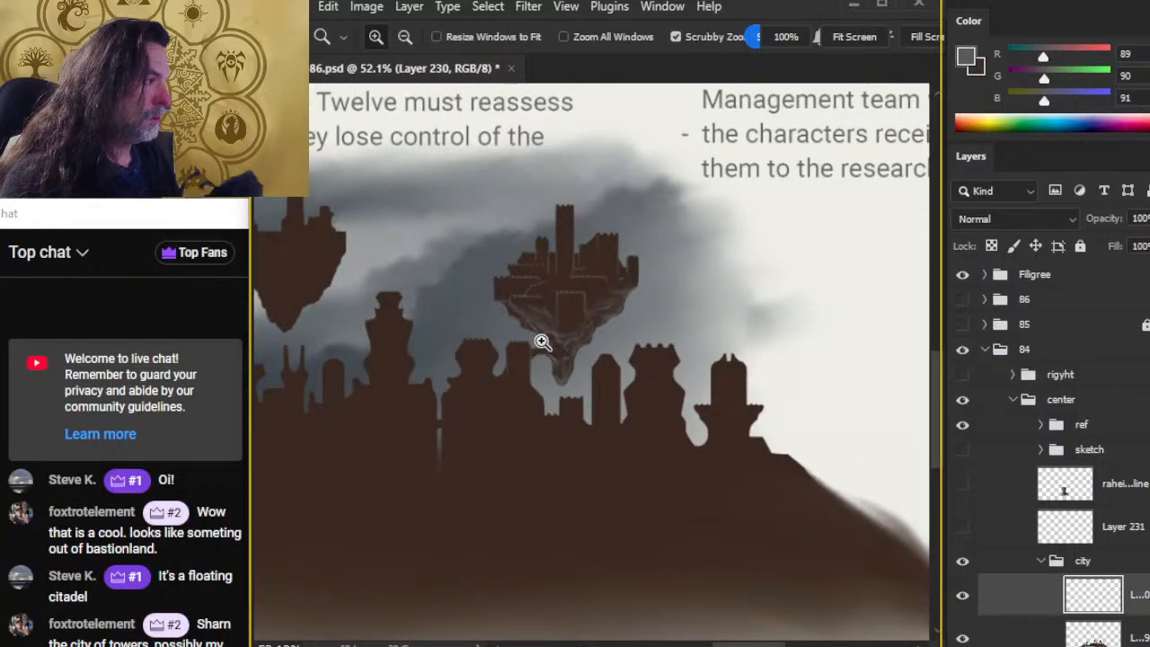
pyautogui.moveTo(608, 282); pyautogui.dragTo(541, 356)
pyautogui.press('e')
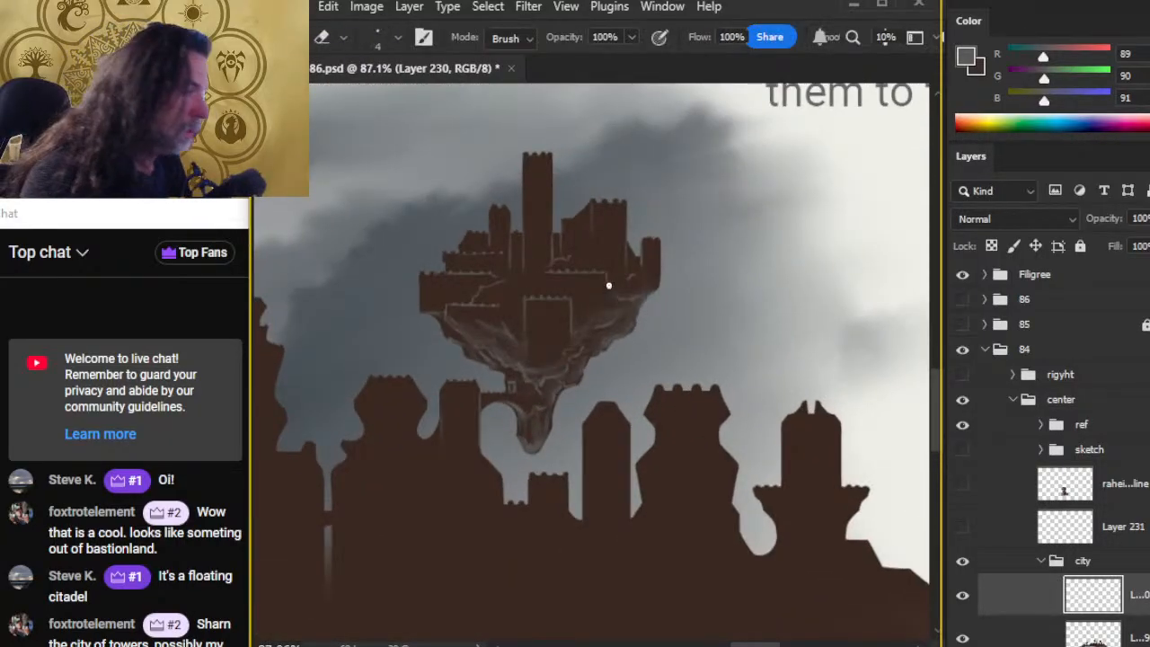
pyautogui.press('b')
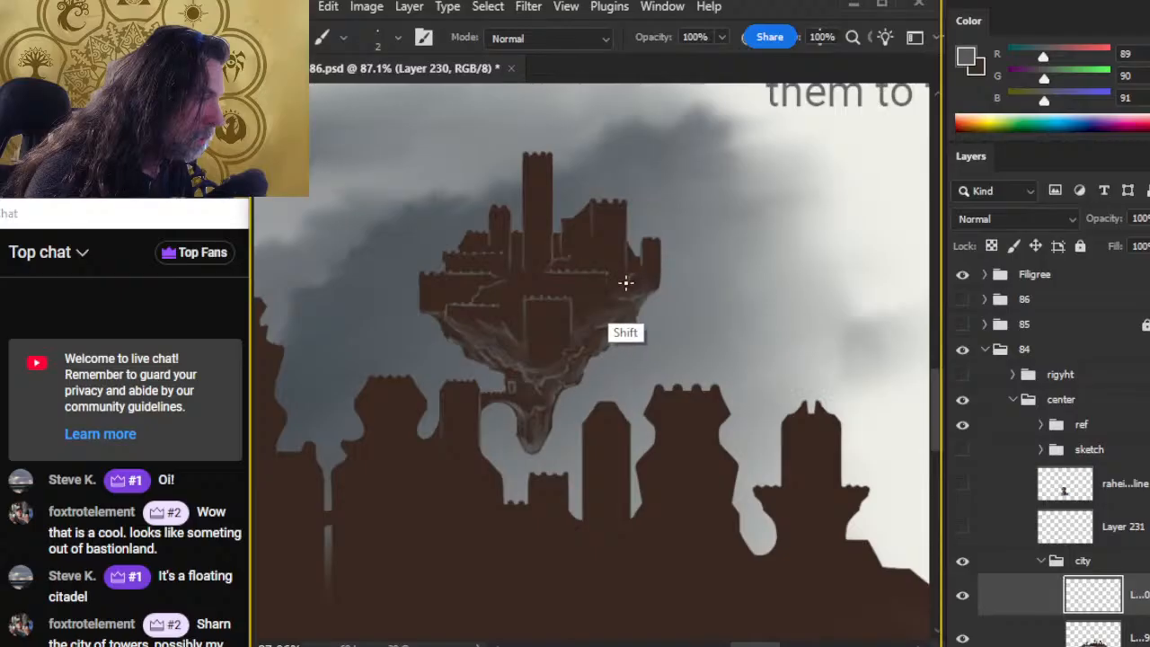
pyautogui.press('e')
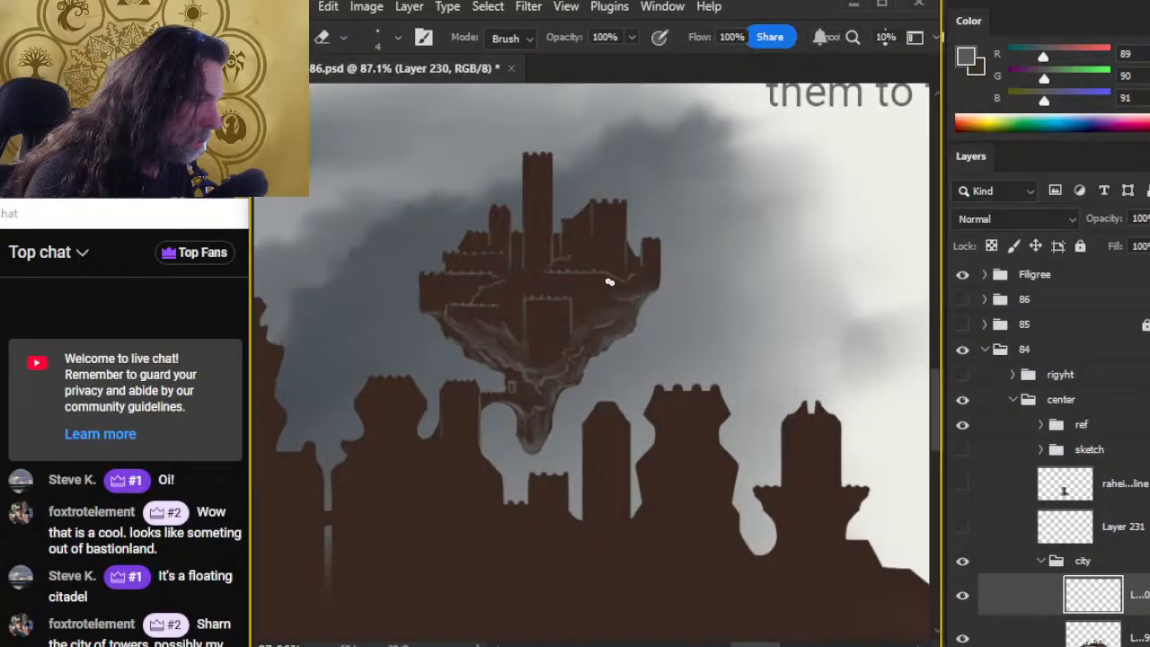
pyautogui.press('b')
pyautogui.press('shift')
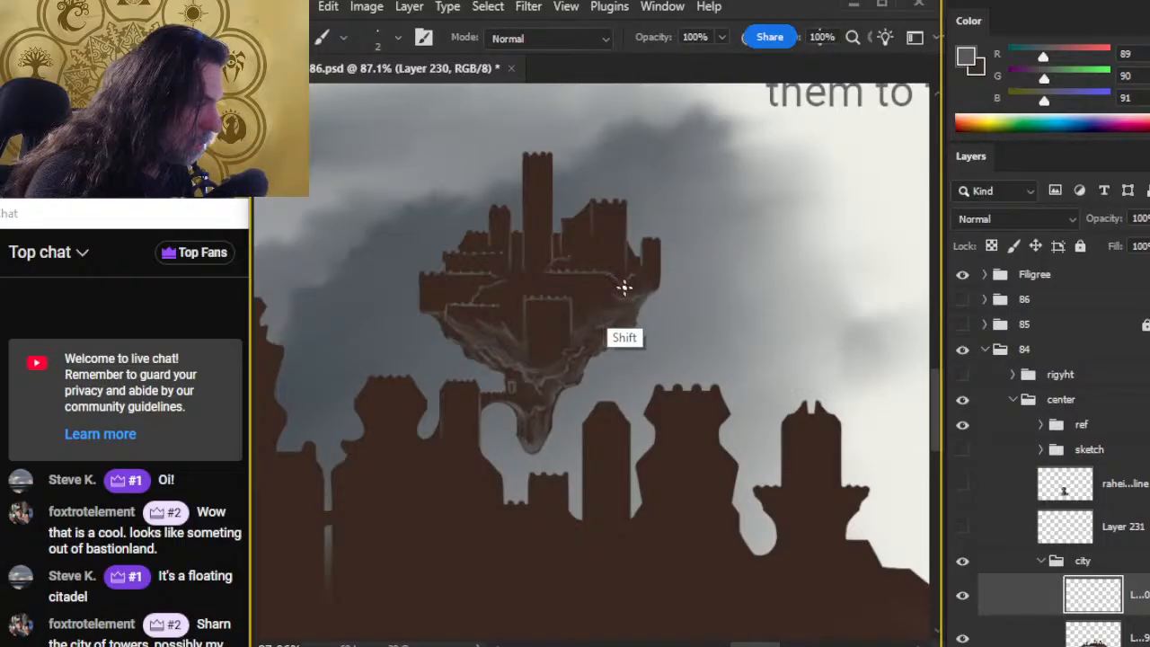
pyautogui.press('e')
pyautogui.press('b')
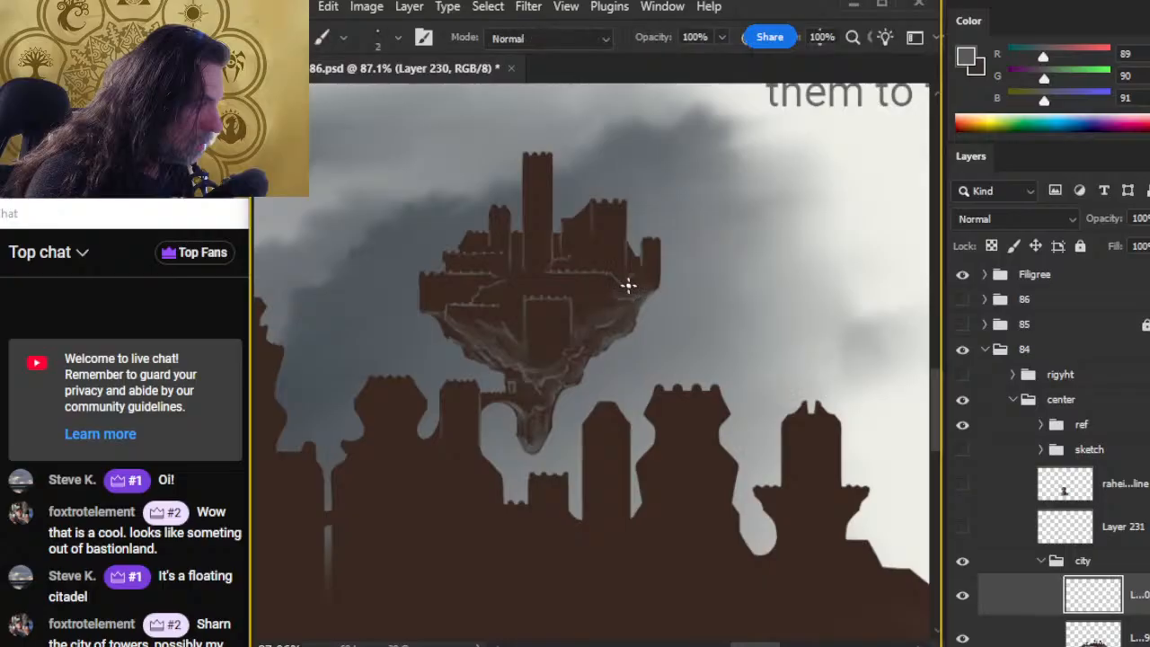
# Step: Erase the diagonal end line and try a straight extension of the battlement line toward the right turret
pyautogui.press('e')
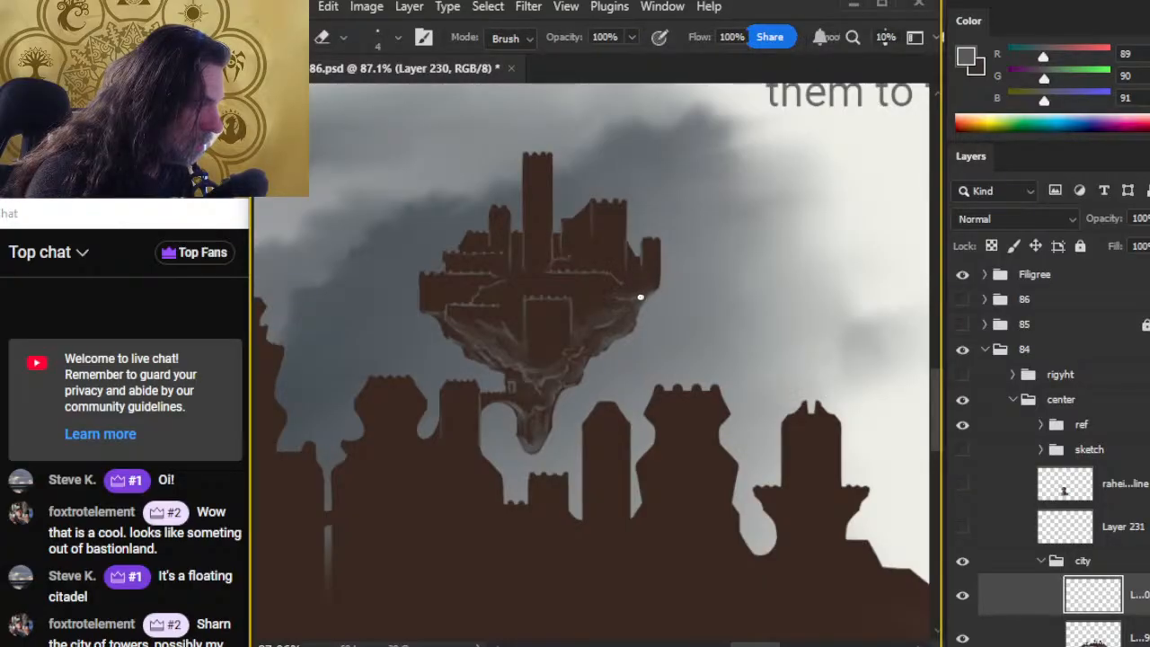
pyautogui.press('b')
pyautogui.press('e')
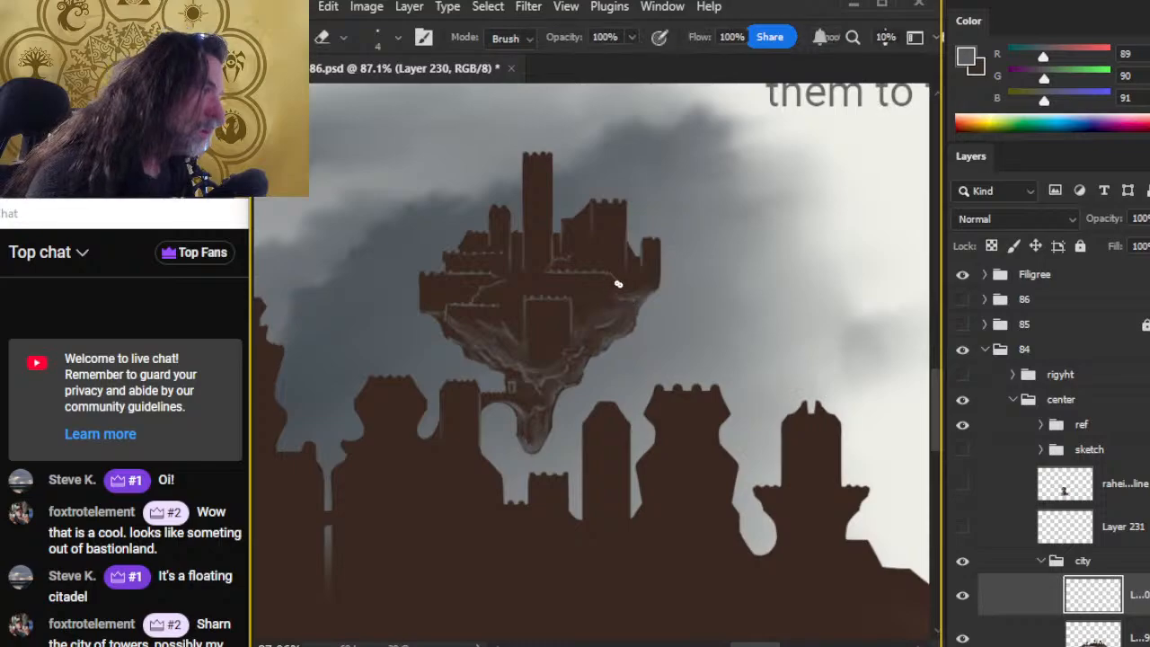
pyautogui.press('b')
pyautogui.press('e')
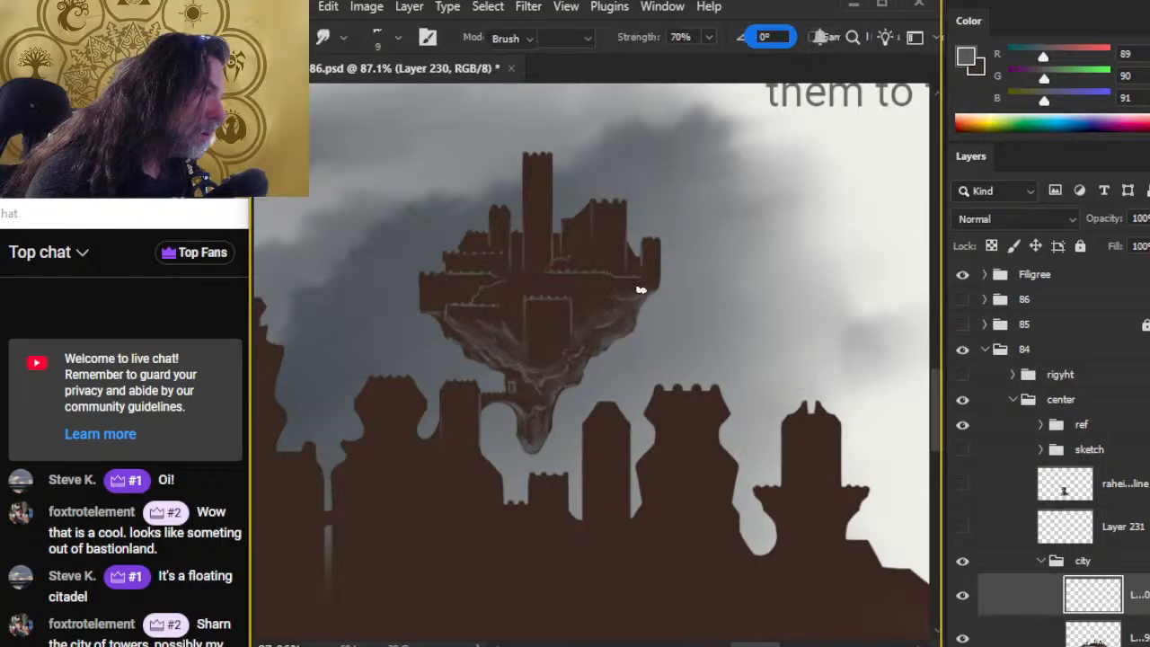
pyautogui.keyDown('shift'); pyautogui.click(648, 279); pyautogui.keyUp('shift')
pyautogui.keyDown('shift'); pyautogui.click(643, 278); pyautogui.keyUp('shift')
pyautogui.keyDown('shift'); pyautogui.click(629, 278); pyautogui.keyUp('shift')
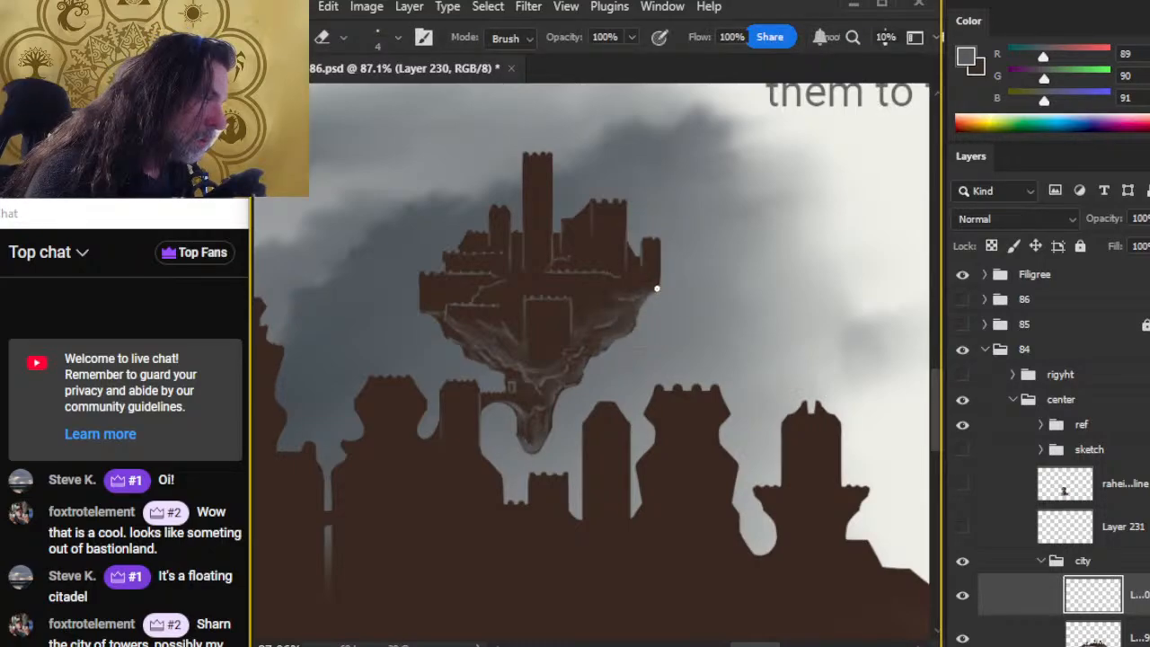
# Step: Extend the citadel's right-hand battlement line toward the right turret with a 2 px brush and blend it with Smudge at 70% strength
pyautogui.press('r')
pyautogui.keyDown('shift'); pyautogui.click(620, 276); pyautogui.keyUp('shift')
pyautogui.keyDown('shift'); pyautogui.click(644, 277); pyautogui.keyUp('shift')
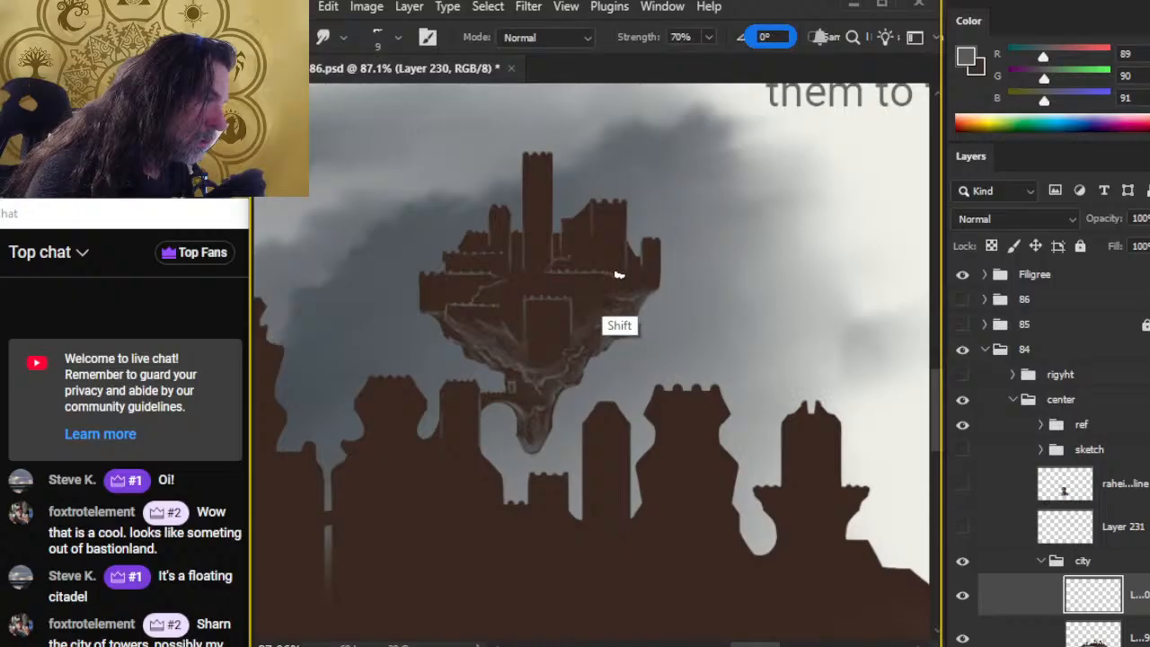
pyautogui.press('b')
pyautogui.press('r')
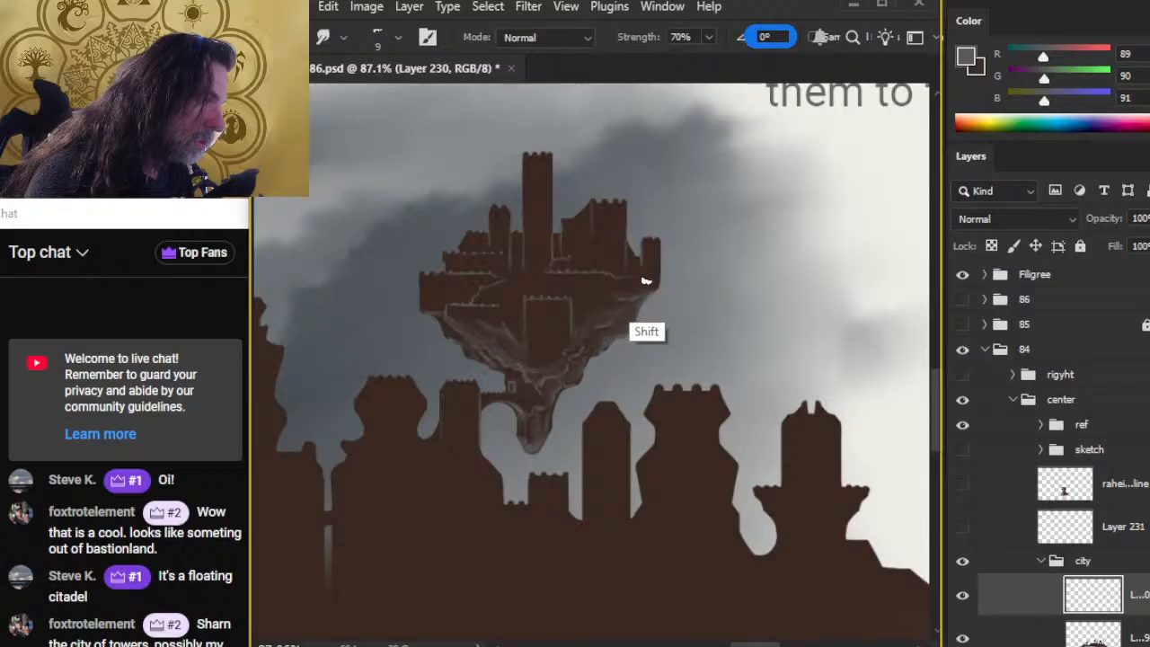
pyautogui.press('b')
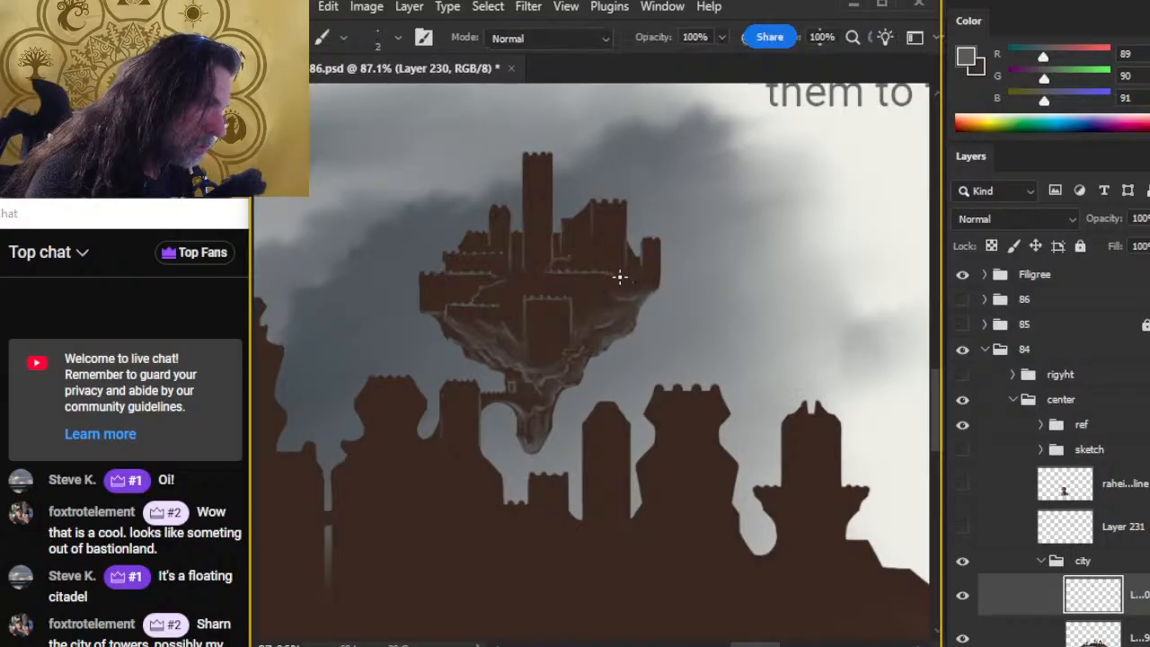
pyautogui.moveTo(619, 275); pyautogui.dragTo(634, 276)
pyautogui.press('r')
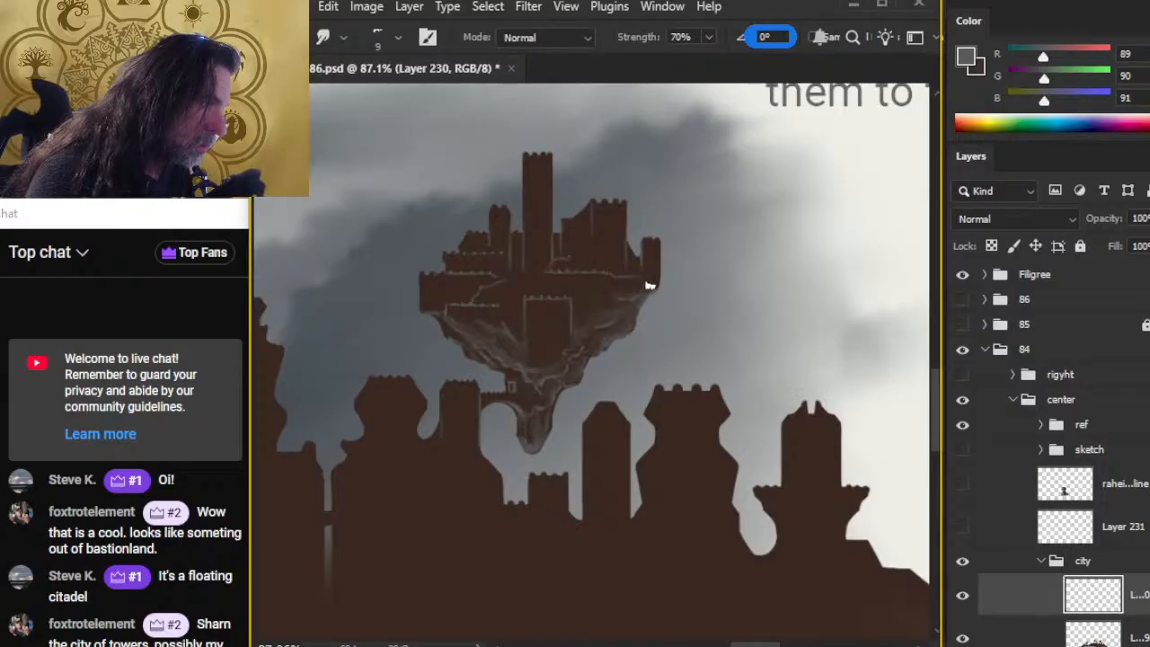
pyautogui.press('b')
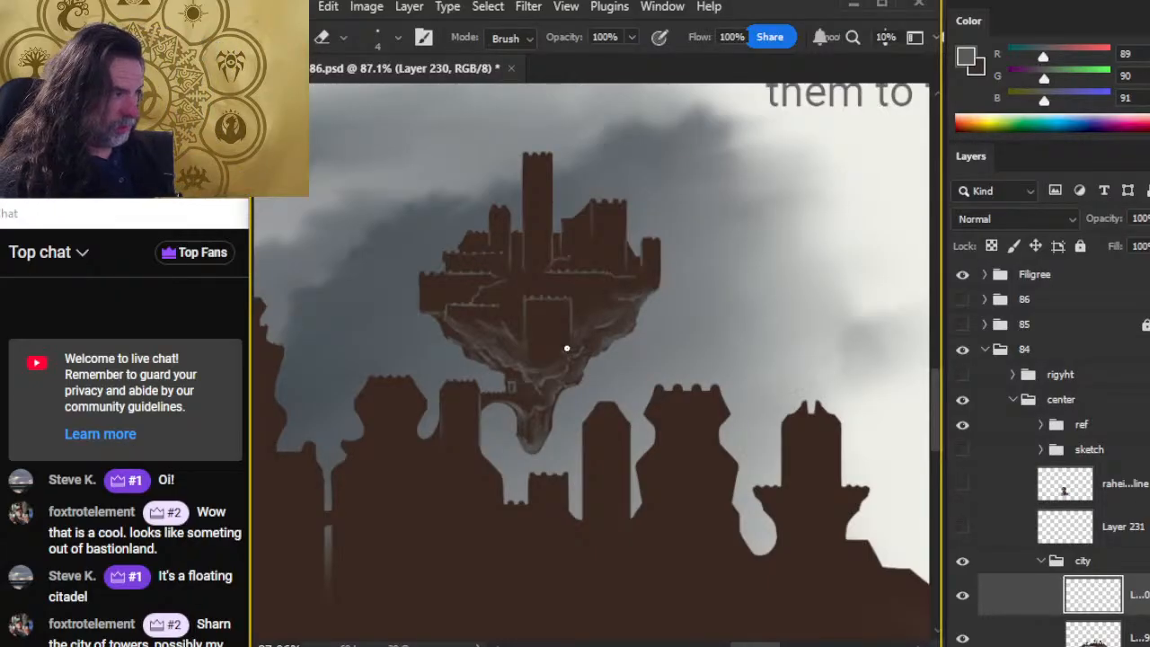
# Step: Lasso the short wall extension beside the right turret, move it slightly lower, and deselect it
pyautogui.press('l')
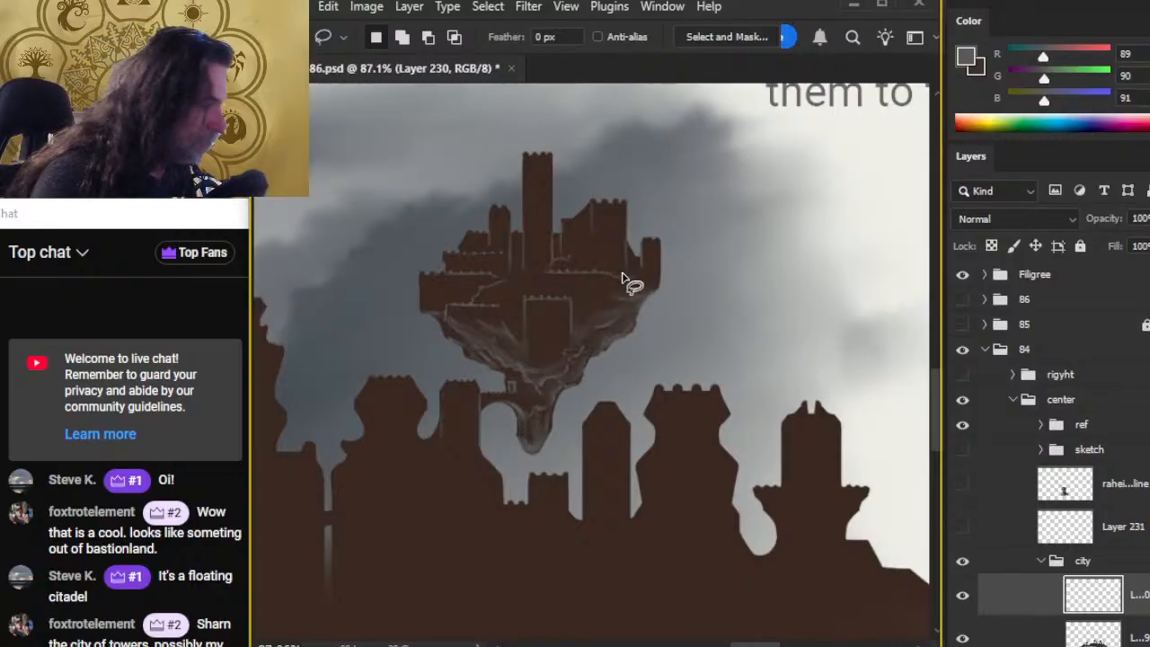
pyautogui.press('v')
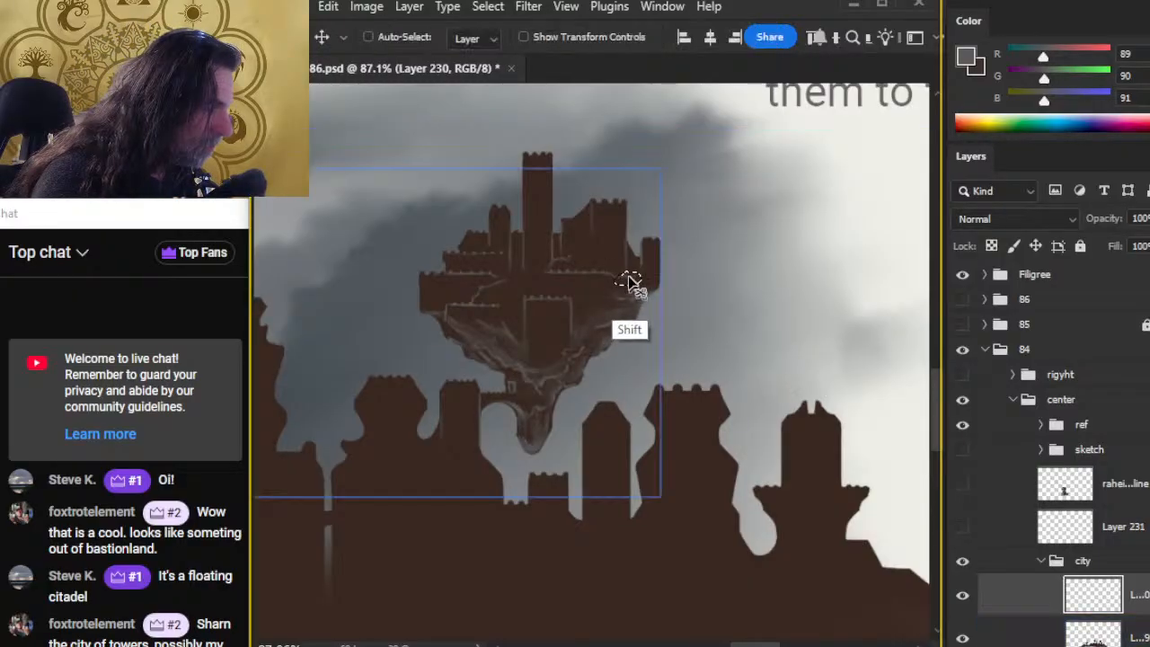
pyautogui.moveTo(629, 276); pyautogui.dragTo(633, 286)
pyautogui.hotkey('ctrl', 'd')
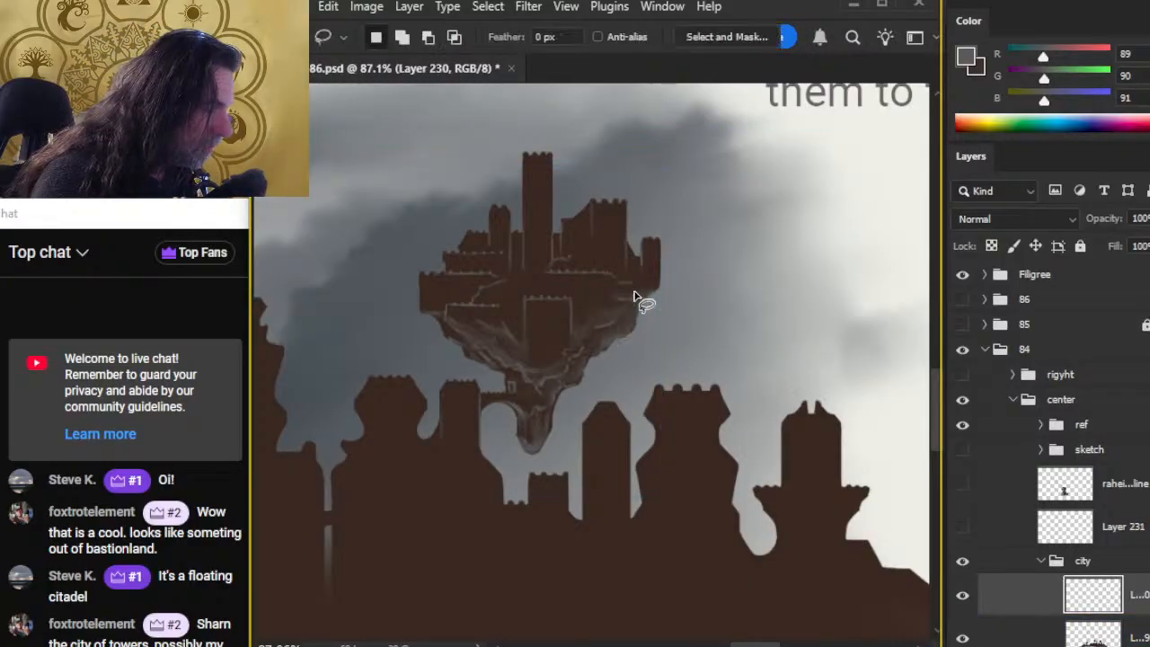
# Step: Paint a short diagonal joining the upper wall to the lowered segment, trimming it with a 4 px eraser
pyautogui.press('b')
pyautogui.press('e')
pyautogui.press('b')
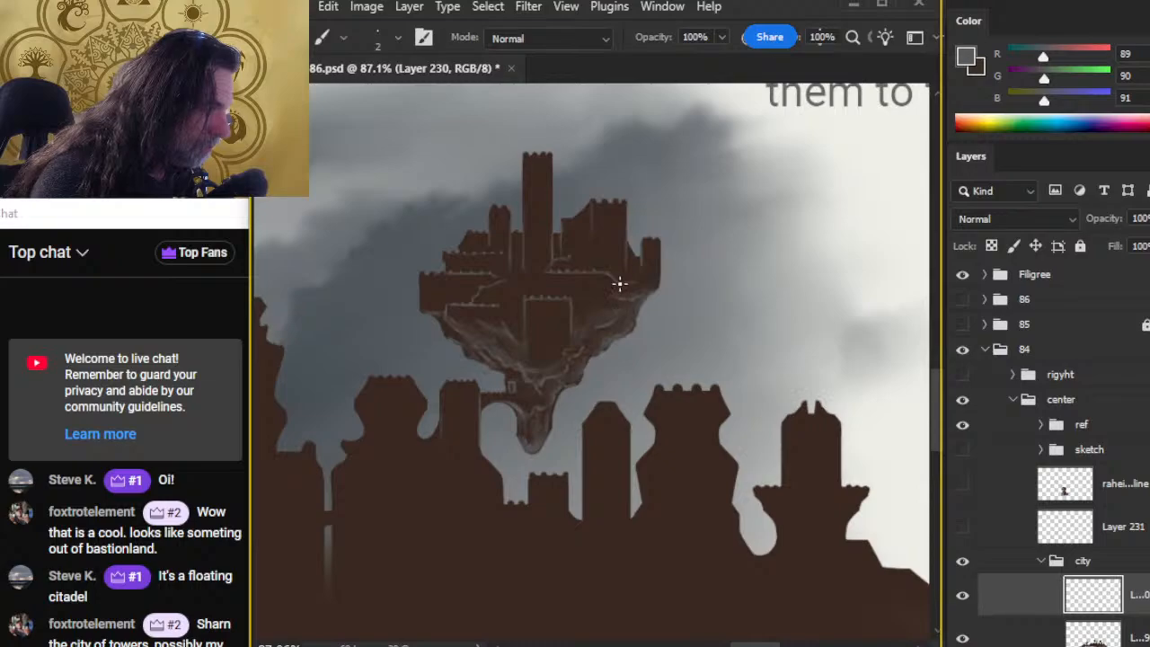
pyautogui.press('e')
pyautogui.press('b')
pyautogui.press('e')
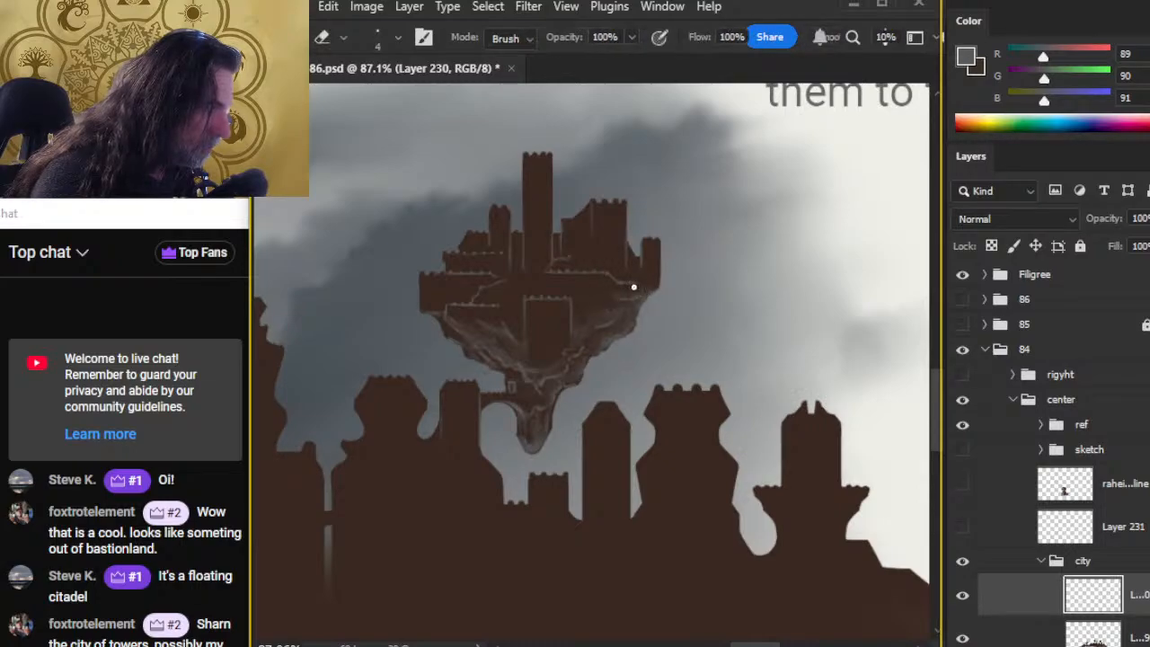
# Step: Add tiny battlements along the lowered wall segment and erase their excess to sharpen the shapes
pyautogui.press('b')
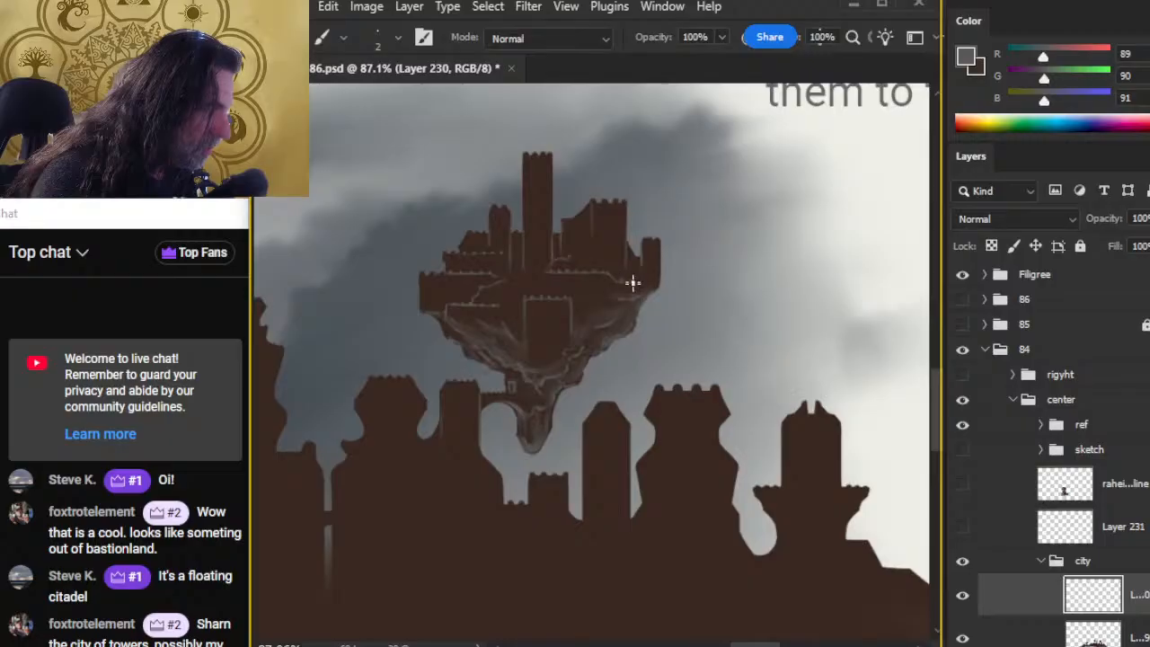
pyautogui.press('e')
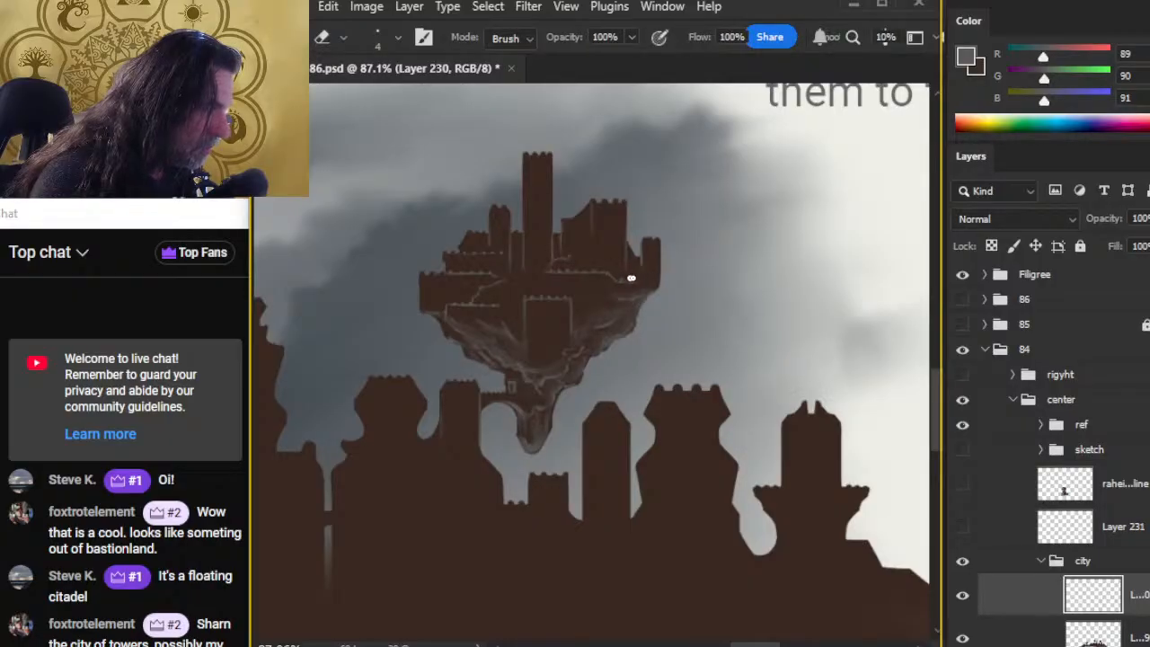
pyautogui.press('b')
pyautogui.press('e')
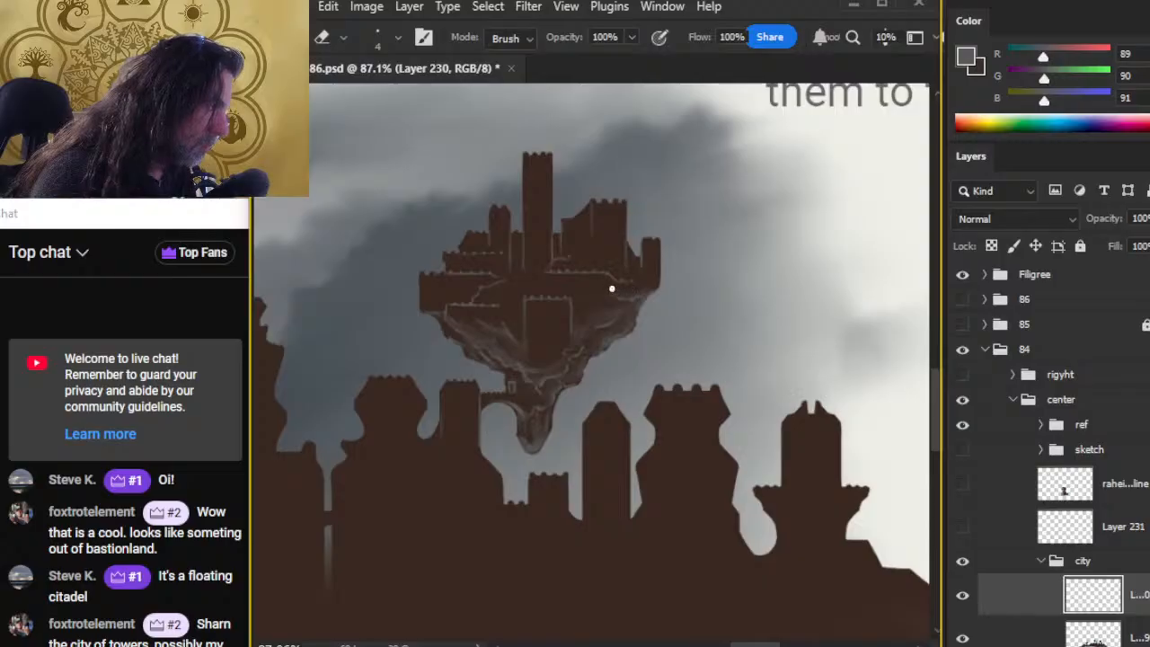
pyautogui.press('b')
pyautogui.press('e')
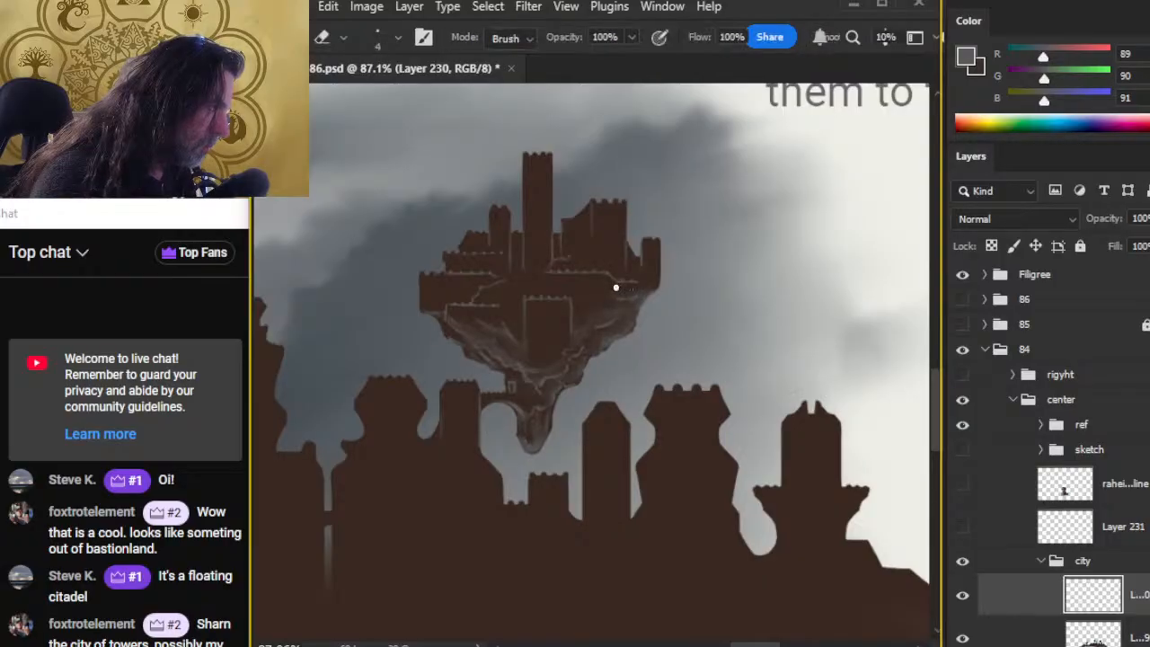
# Step: Smudge and repaint the lowered wall where it meets the right turret, cleaning up its corner and connecting diagonal
pyautogui.press('r')
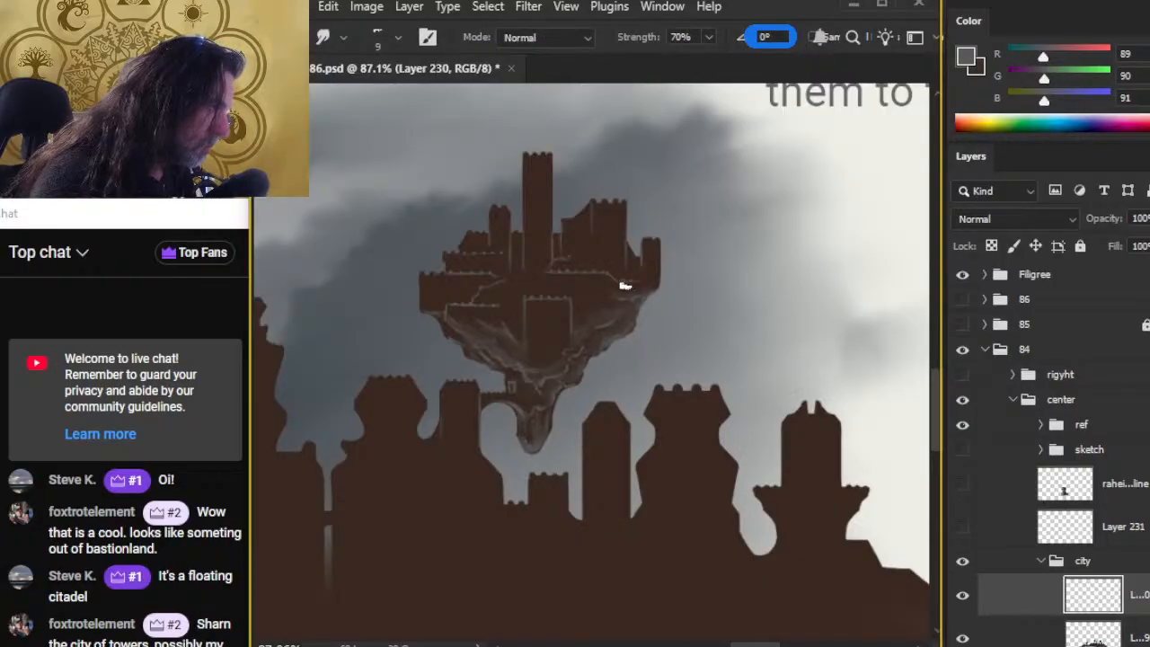
pyautogui.press('b')
pyautogui.press('r')
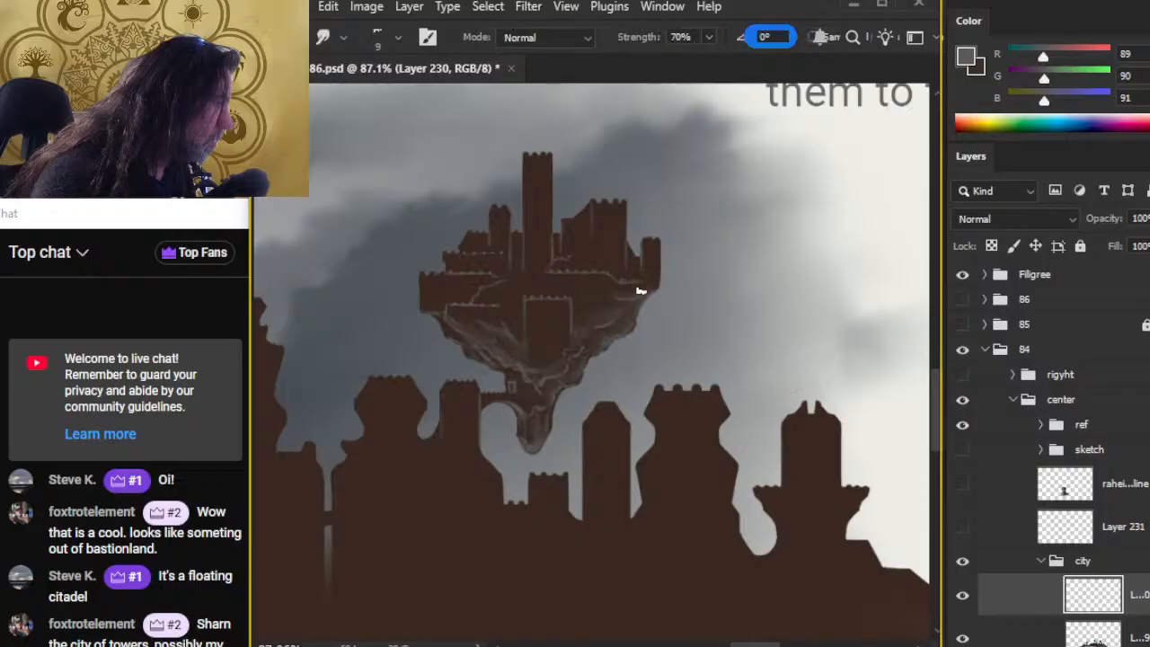
pyautogui.press('b')
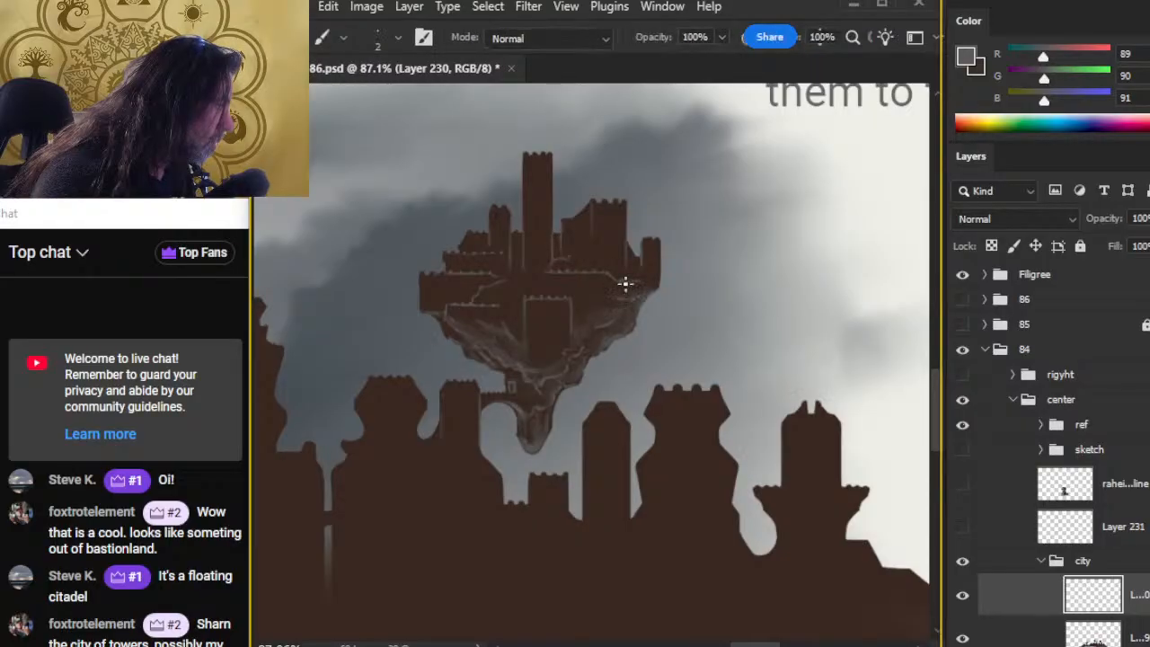
pyautogui.press('e')
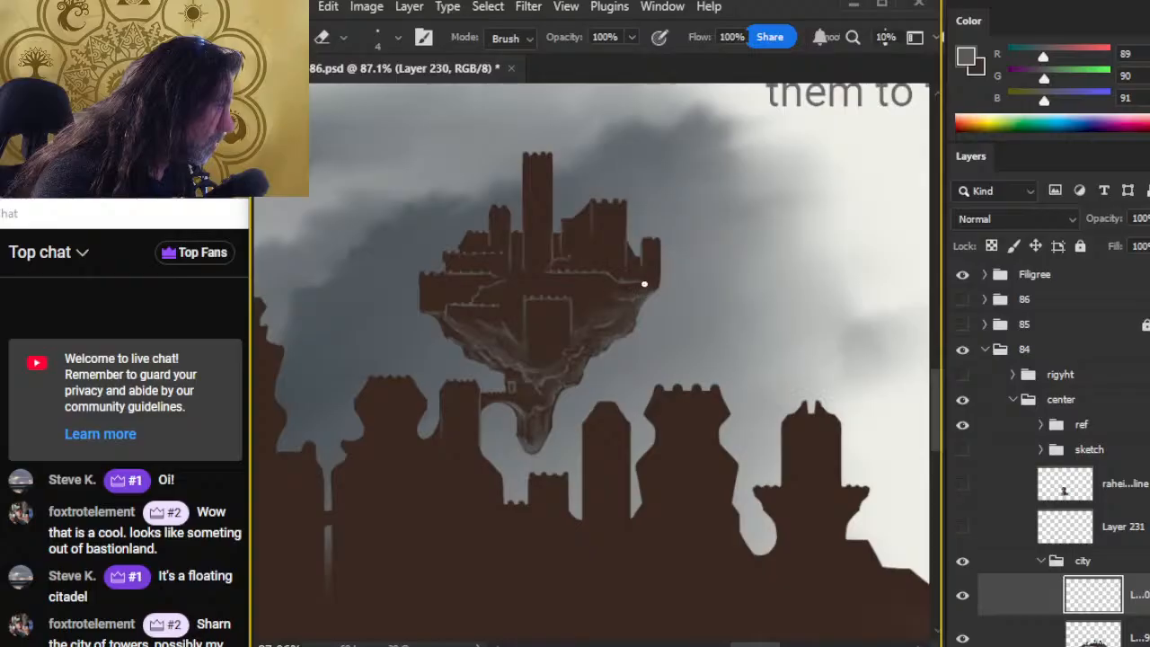
pyautogui.press('b')
pyautogui.press('r')
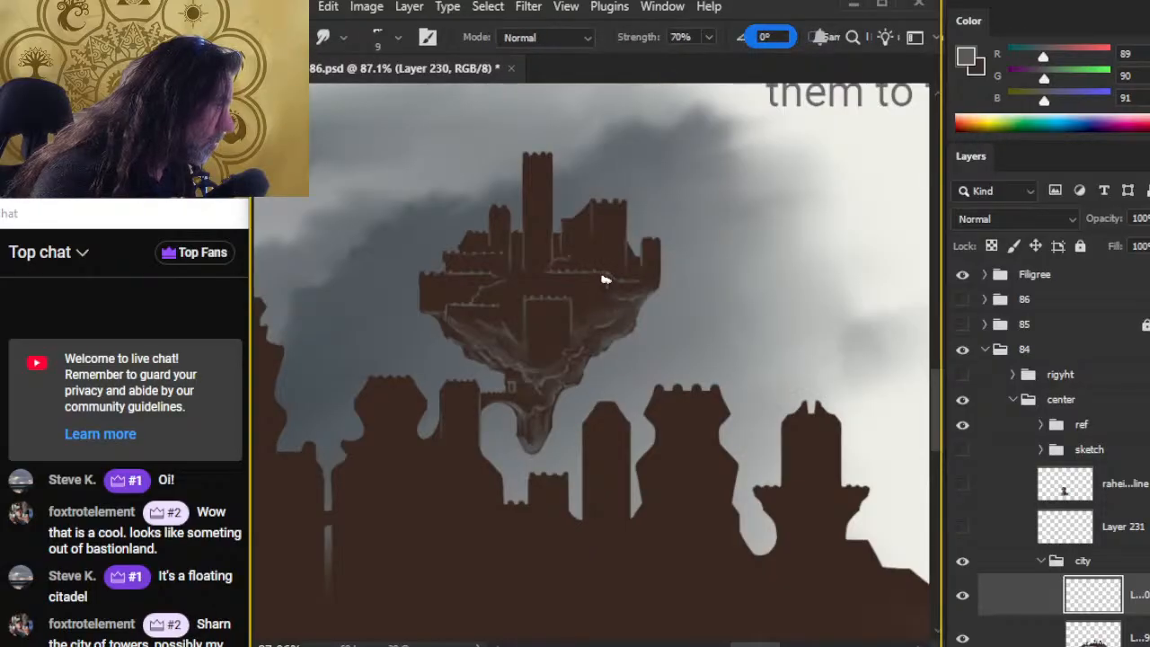
# Step: Fade the lower right edge of the citadel's central gate block into the rock by erasing and smudging
pyautogui.press('z')
pyautogui.moveTo(606, 333)
pyautogui.mouseDown()
pyautogui.moveTo(567, 379)
pyautogui.moveTo(635, 365)
pyautogui.mouseUp()
pyautogui.press('e')
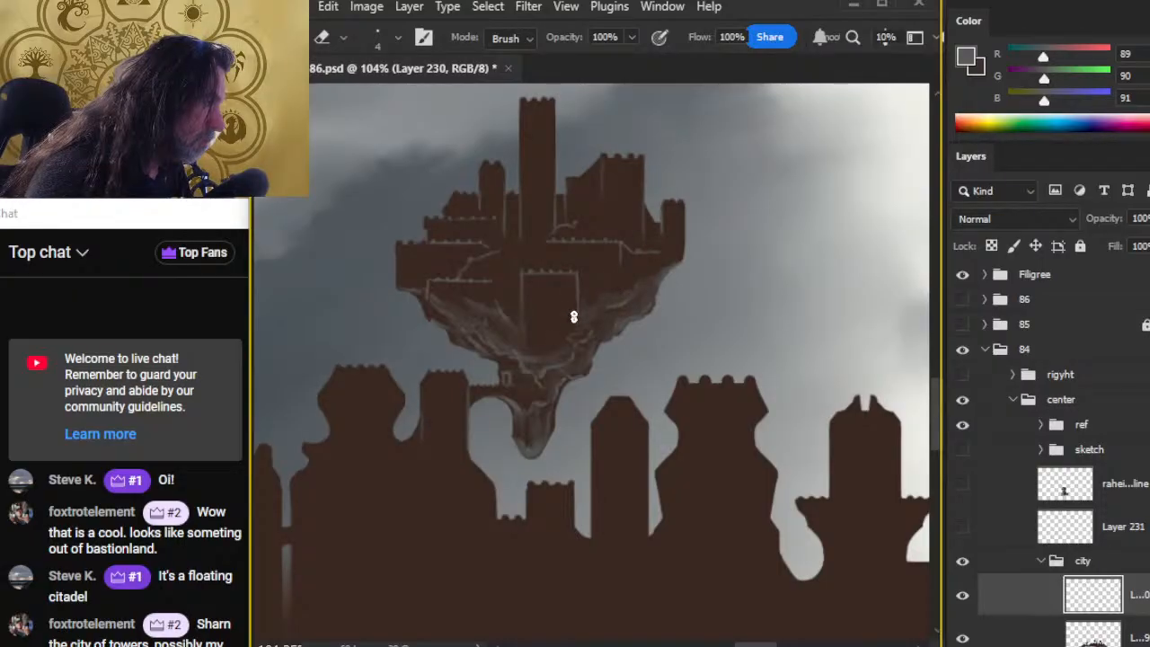
pyautogui.press('r')
pyautogui.moveTo(590, 297)
pyautogui.mouseDown()
pyautogui.moveTo(567, 333)
pyautogui.moveTo(584, 318)
pyautogui.mouseUp()
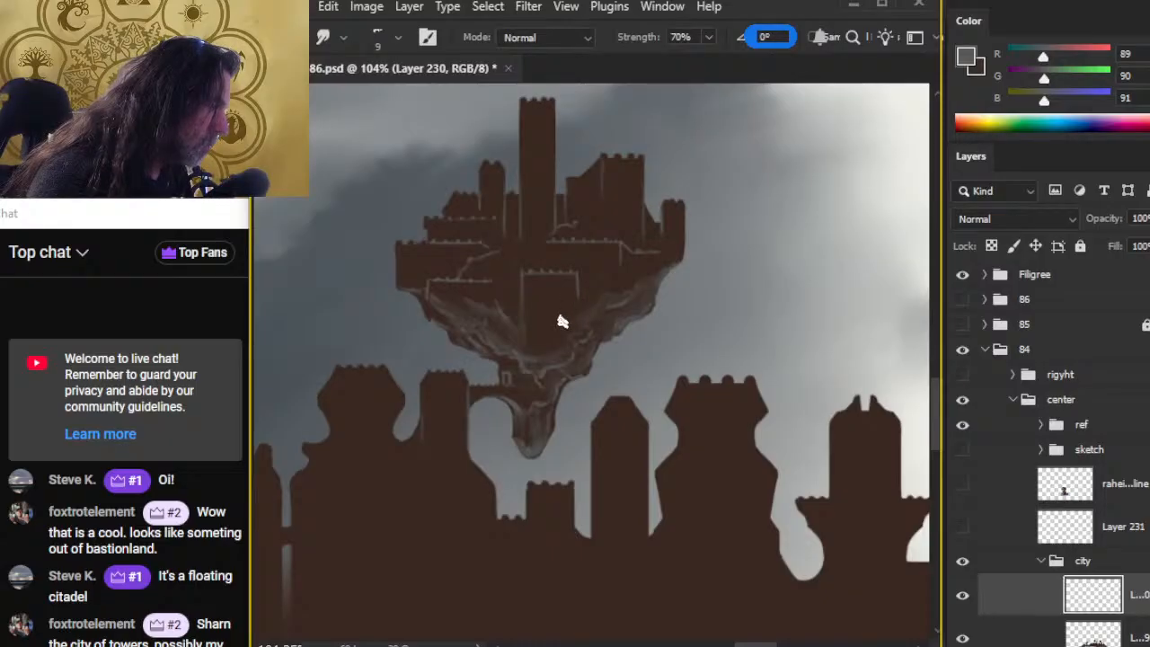
pyautogui.press('e')
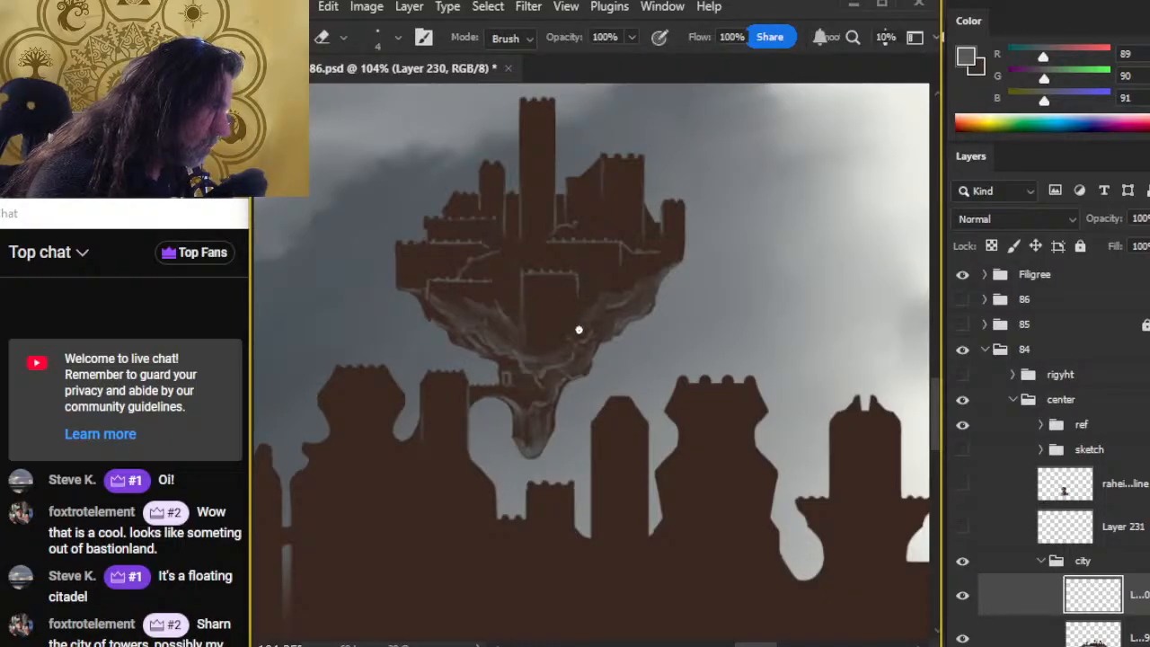
pyautogui.press('r')
# Step: Lower the opacity of the citadel detail layer, Layer 230, to 62%
pyautogui.press('e')
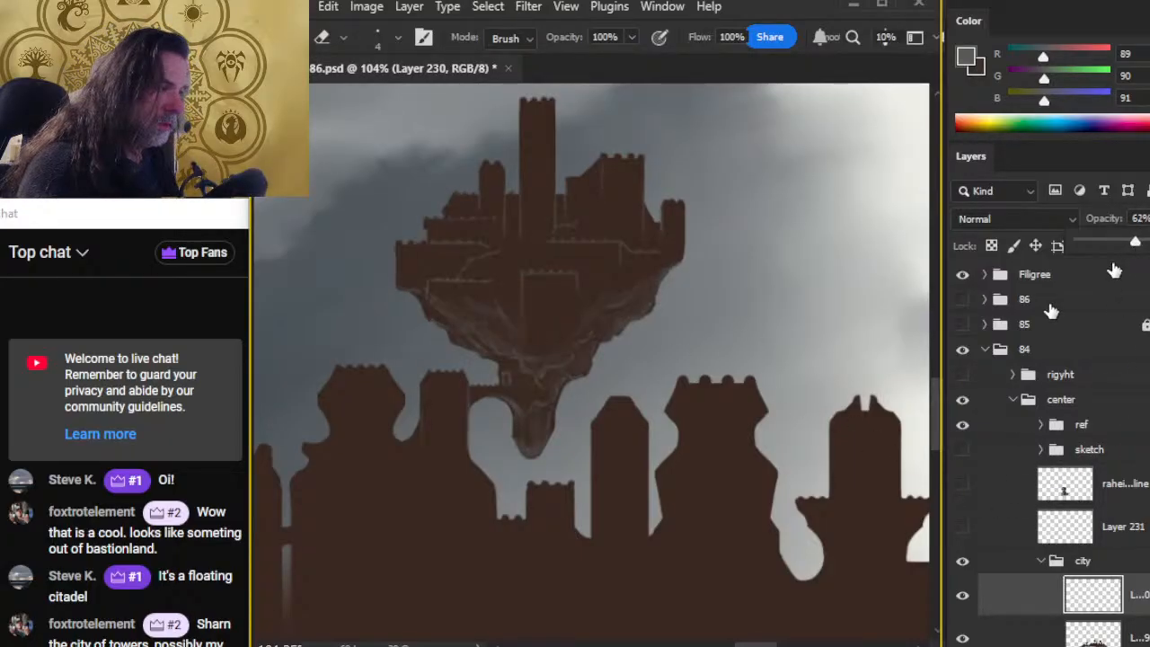
pyautogui.press('z')
pyautogui.moveTo(744, 376); pyautogui.dragTo(688, 385)
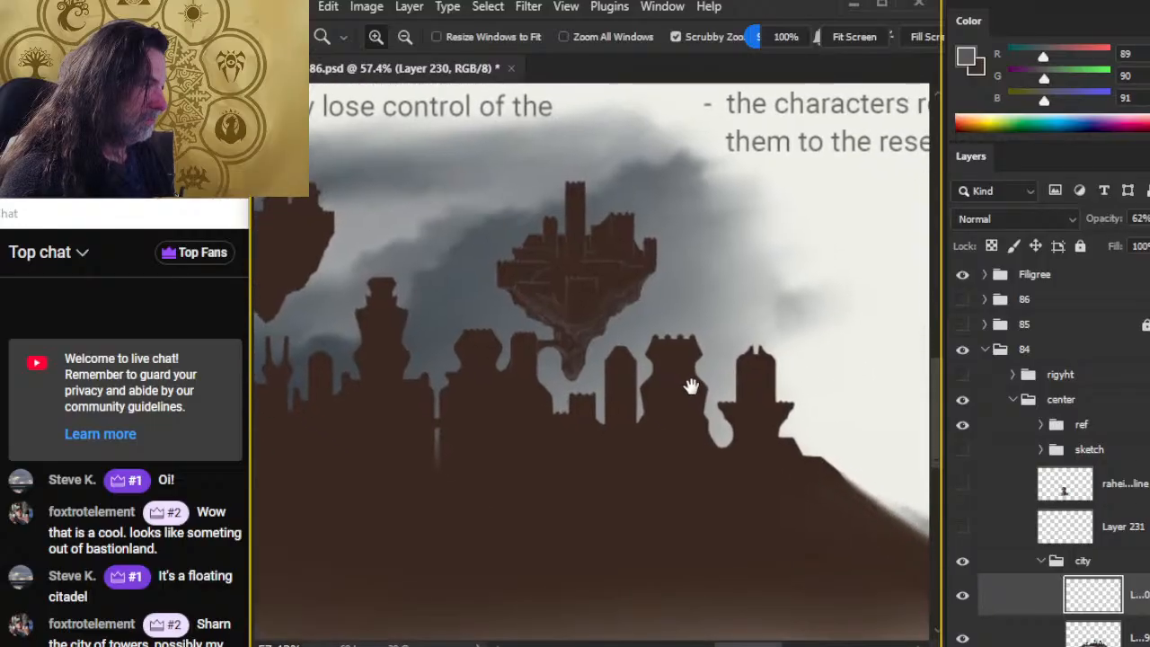
# Step: Lasso the rock texture under the citadel, cut it, and paste it in place on a new layer
pyautogui.moveTo(551, 333)
pyautogui.mouseDown()
pyautogui.moveTo(533, 264)
pyautogui.moveTo(495, 268)
pyautogui.moveTo(492, 281)
pyautogui.moveTo(539, 326)
pyautogui.moveTo(580, 332)
pyautogui.moveTo(576, 348)
pyautogui.moveTo(546, 353)
pyautogui.moveTo(567, 401)
pyautogui.moveTo(608, 425)
pyautogui.moveTo(638, 345)
pyautogui.moveTo(720, 283)
pyautogui.moveTo(734, 249)
pyautogui.moveTo(685, 242)
pyautogui.moveTo(598, 303)
pyautogui.moveTo(539, 262)
pyautogui.mouseUp()
pyautogui.press('l')
pyautogui.hotkey('ctrl', 'x')
pyautogui.hotkey('ctrl', 'shift', 'v')
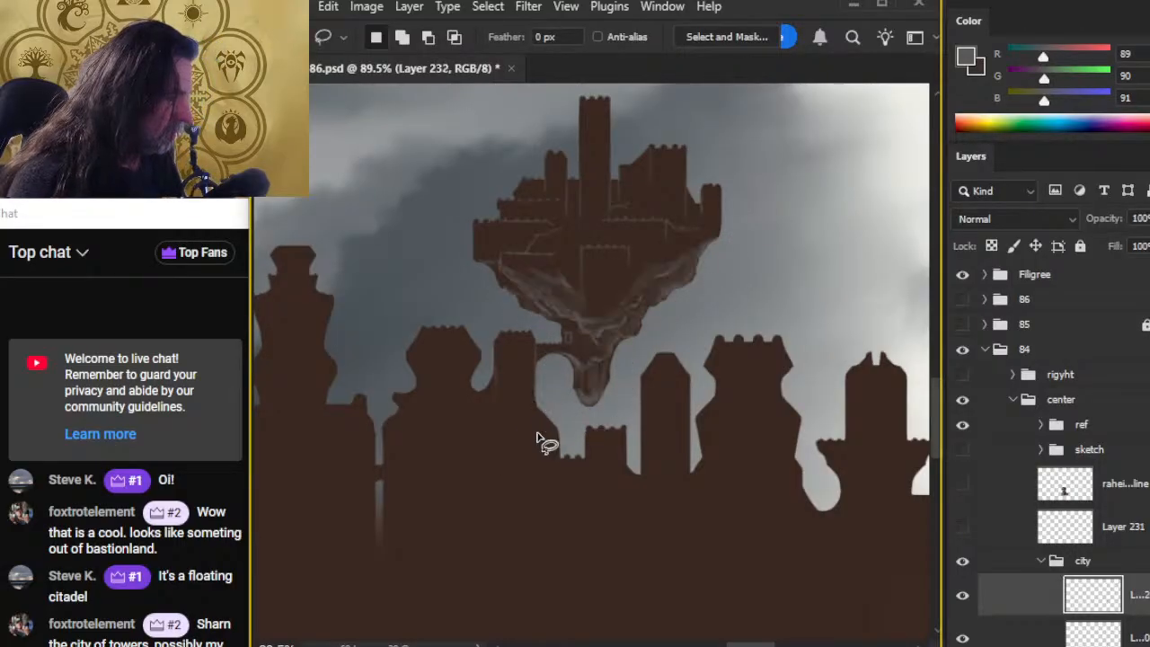
# Step: Smudge the rock texture on the citadel's underside at 70% strength on the new layer
pyautogui.press('z')
pyautogui.moveTo(764, 482); pyautogui.dragTo(699, 492)
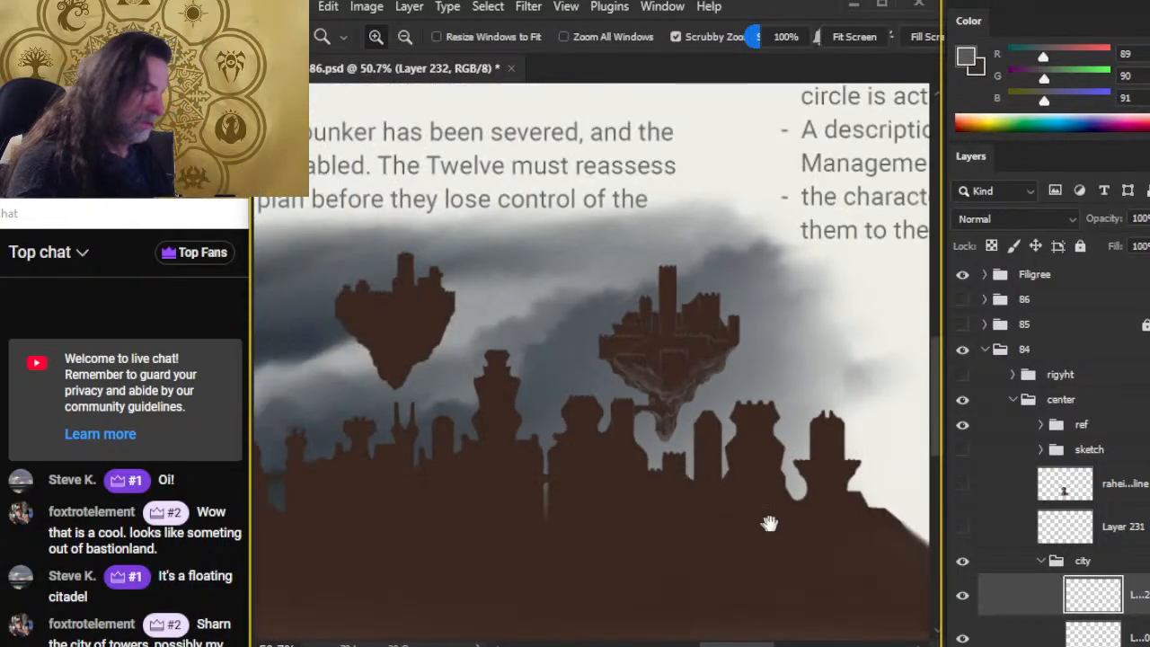
pyautogui.moveTo(769, 524); pyautogui.dragTo(666, 458)
pyautogui.moveTo(580, 372); pyautogui.dragTo(635, 403)
pyautogui.press('r')
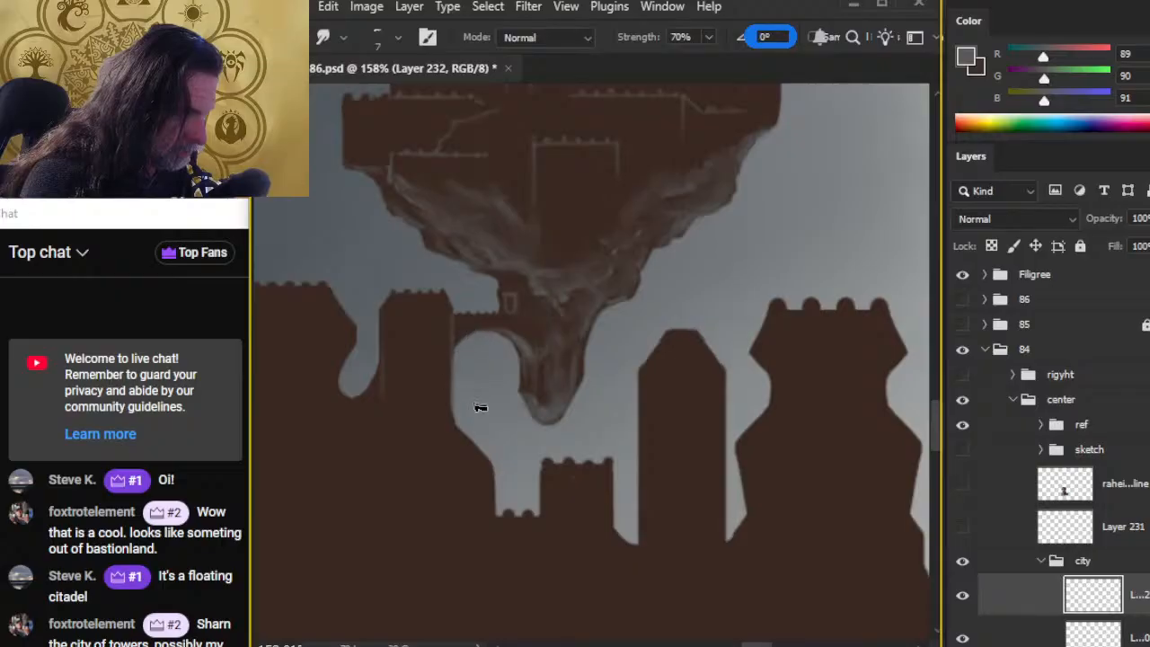
# Step: On silhouette Layer 229, erase the curved fill between the two towers beside the bridge to leave a flat, square-cornered gap
pyautogui.moveTo(477, 405); pyautogui.dragTo(670, 377)
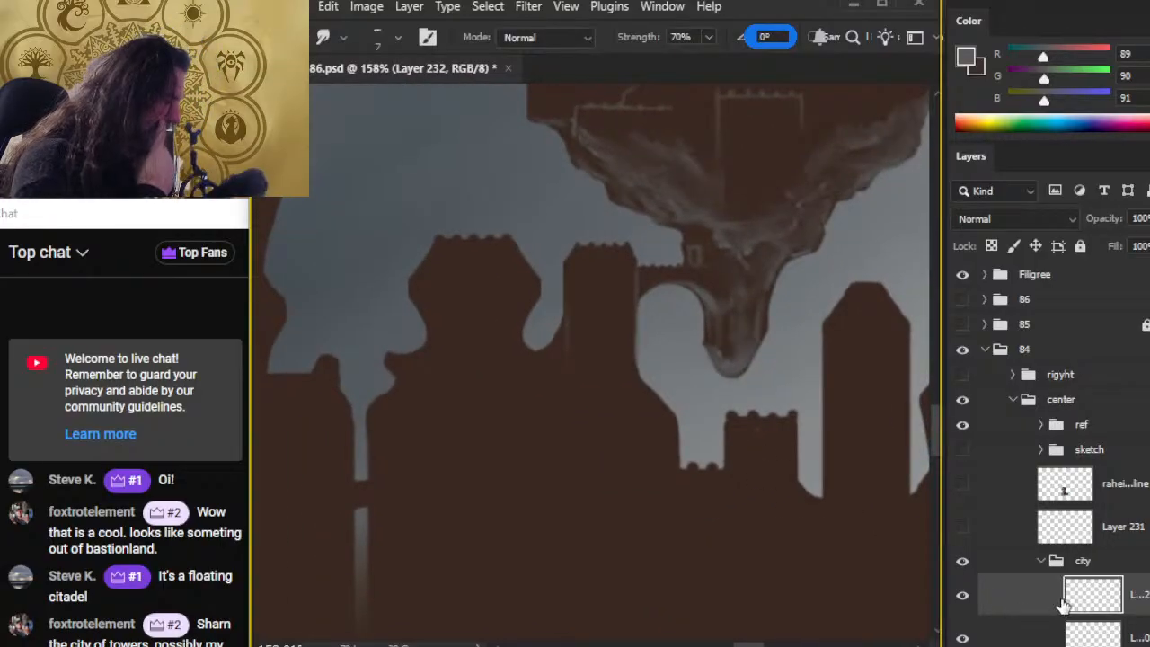
pyautogui.scroll(-4, 1078, 539)
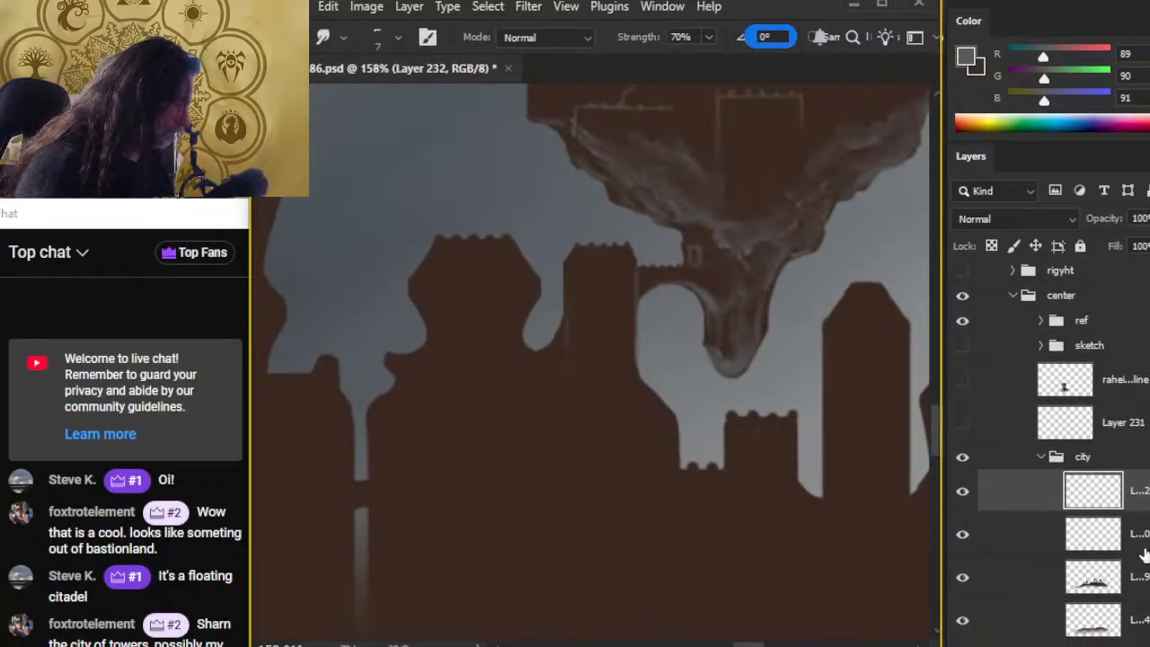
pyautogui.click(1033, 585)
pyautogui.press('e')
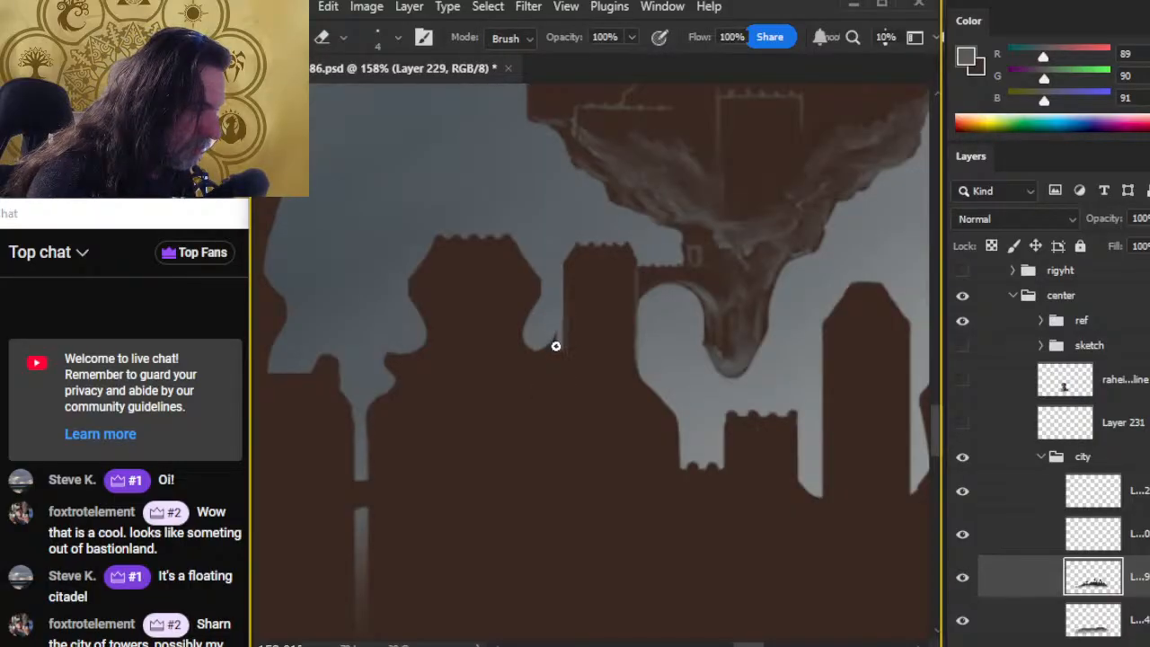
pyautogui.moveTo(541, 351)
pyautogui.mouseDown()
pyautogui.moveTo(563, 345)
pyautogui.moveTo(552, 325)
pyautogui.moveTo(568, 352)
pyautogui.mouseUp()
pyautogui.press('r')
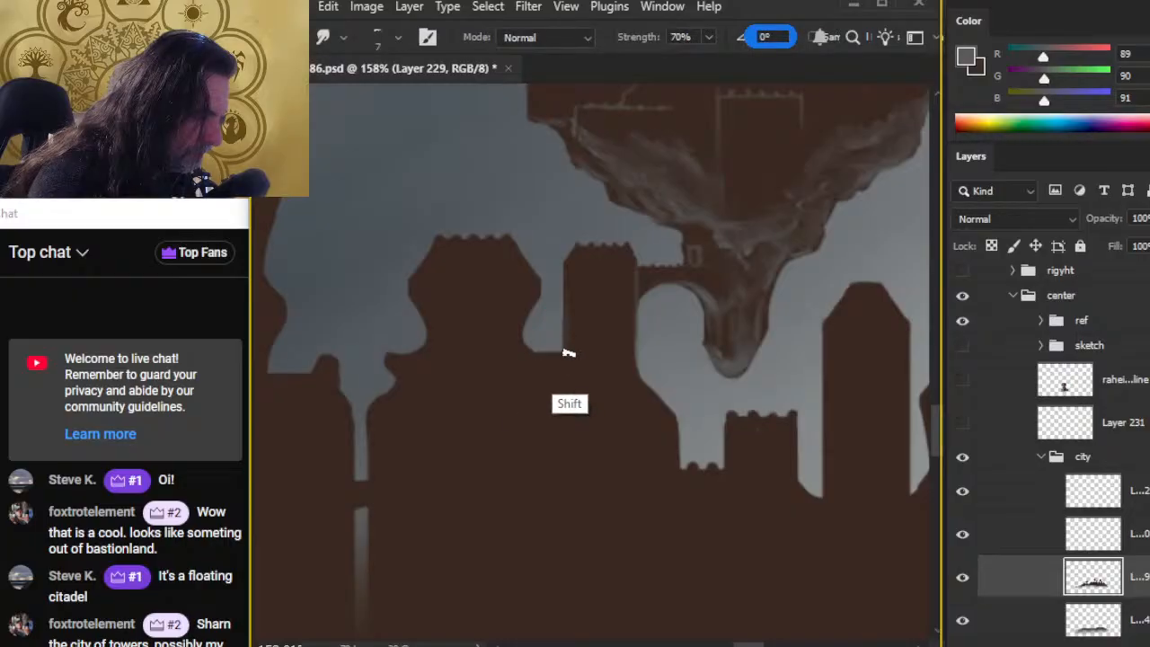
# Step: Undo the last brush change and sample the city silhouette's dark brown, RGB 57, 40, 32, as the brush colour
pyautogui.press('b')
pyautogui.keyDown('alt'); pyautogui.click(539, 486); pyautogui.keyUp('alt')
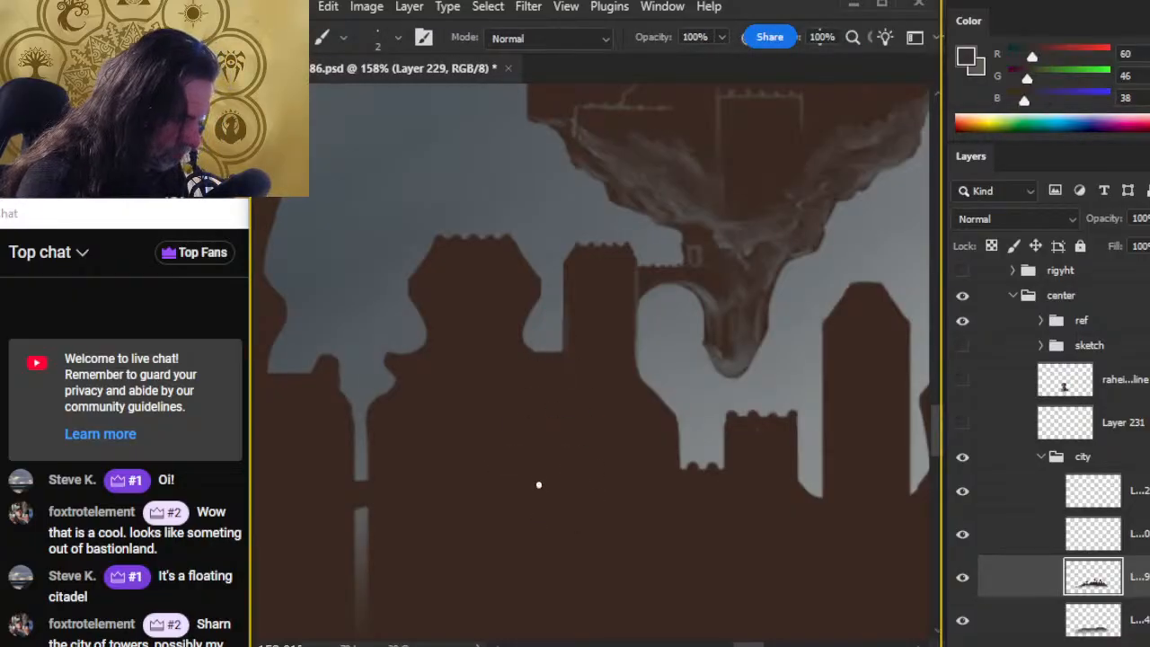
pyautogui.hotkey('ctrl', 'z')
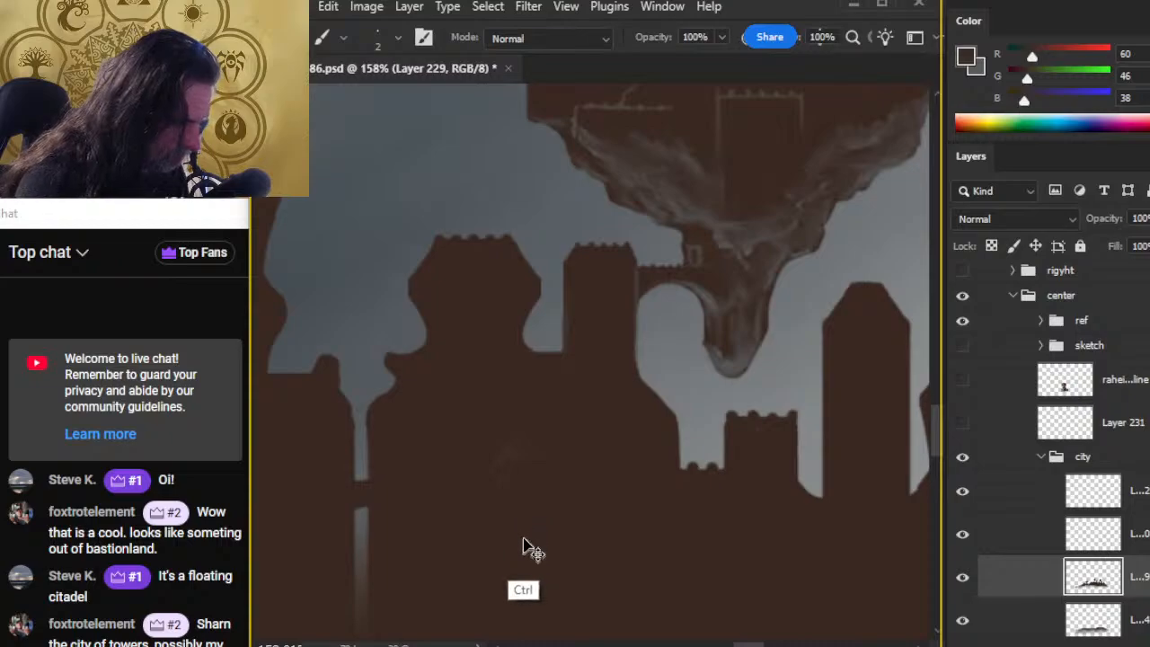
pyautogui.keyDown('alt'); pyautogui.click(558, 430); pyautogui.keyUp('alt')
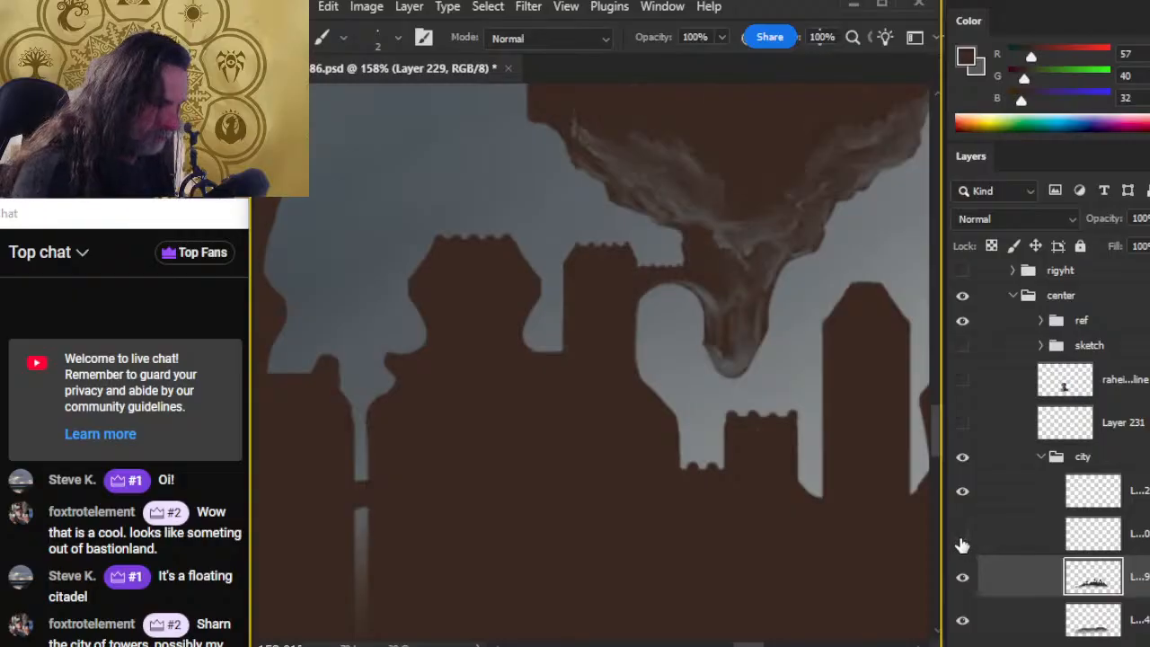
# Step: Make the wall-detail layer, Layer 230, active and switch the brush colour back to grey, RGB 89, 90, 91
pyautogui.click(987, 539)
pyautogui.press('e')
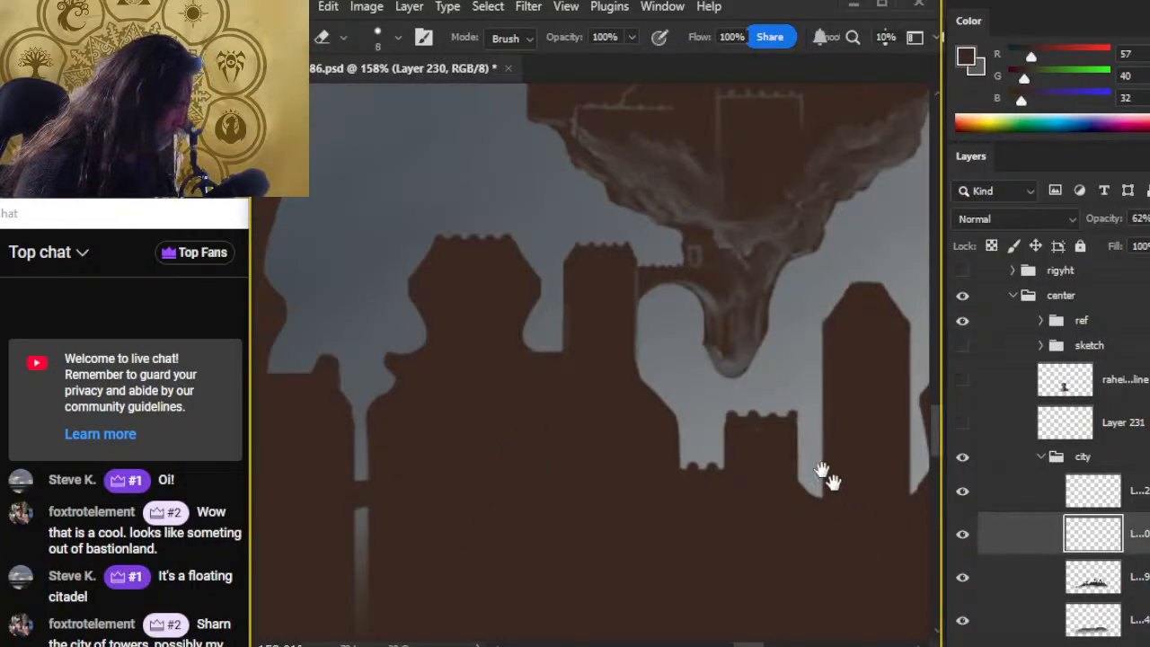
pyautogui.moveTo(787, 417); pyautogui.dragTo(636, 516)
pyautogui.press('x')
pyautogui.moveTo(629, 317); pyautogui.dragTo(593, 425)
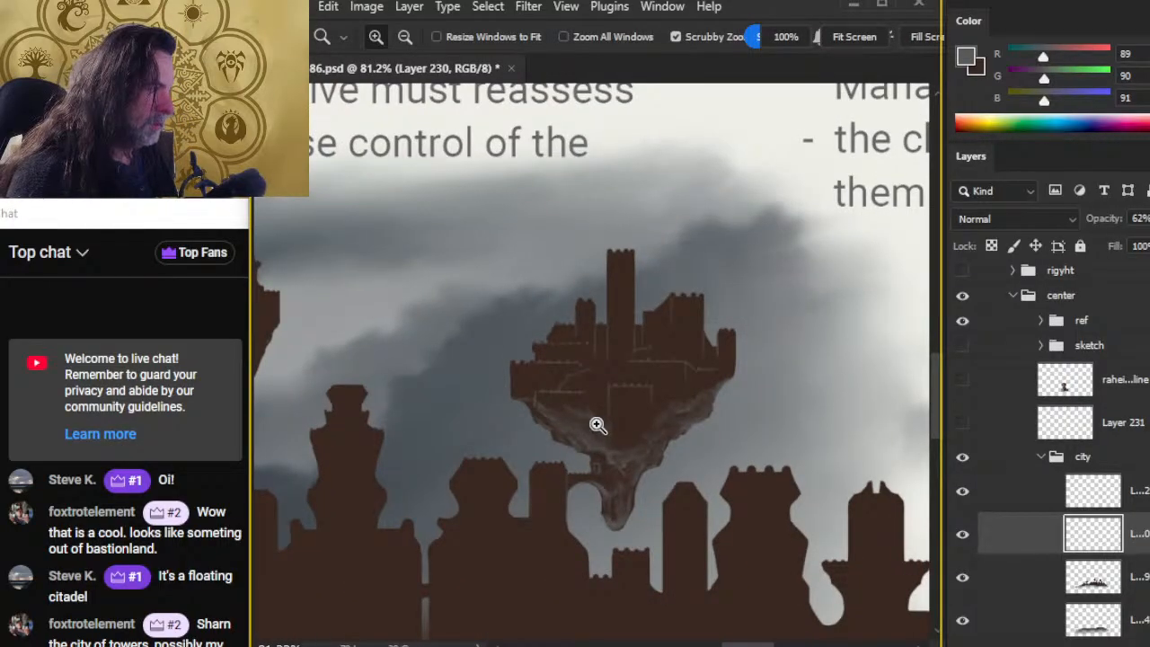
# Step: Smudge the rock texture on the citadel's underside on Layer 232 with the Smudge - Clouds brush at 9 px and 40% strength
pyautogui.click(1003, 506)
pyautogui.press('e')
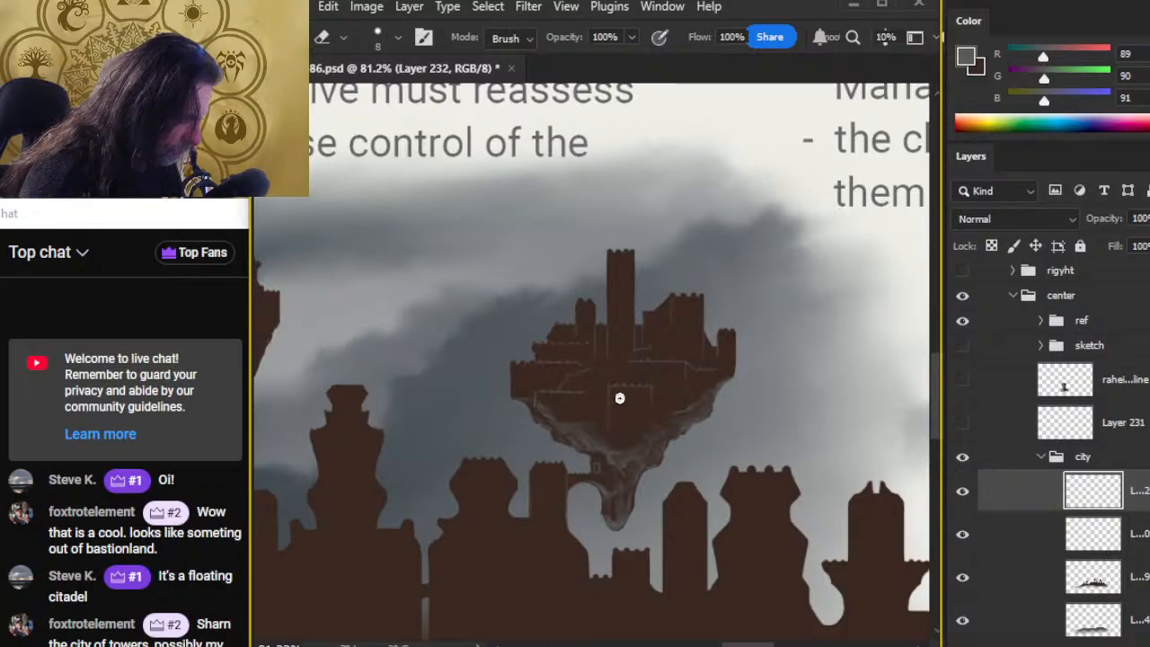
pyautogui.press('z')
pyautogui.moveTo(660, 443)
pyautogui.mouseDown()
pyautogui.moveTo(594, 447)
pyautogui.moveTo(701, 474)
pyautogui.mouseUp()
pyautogui.press('r')
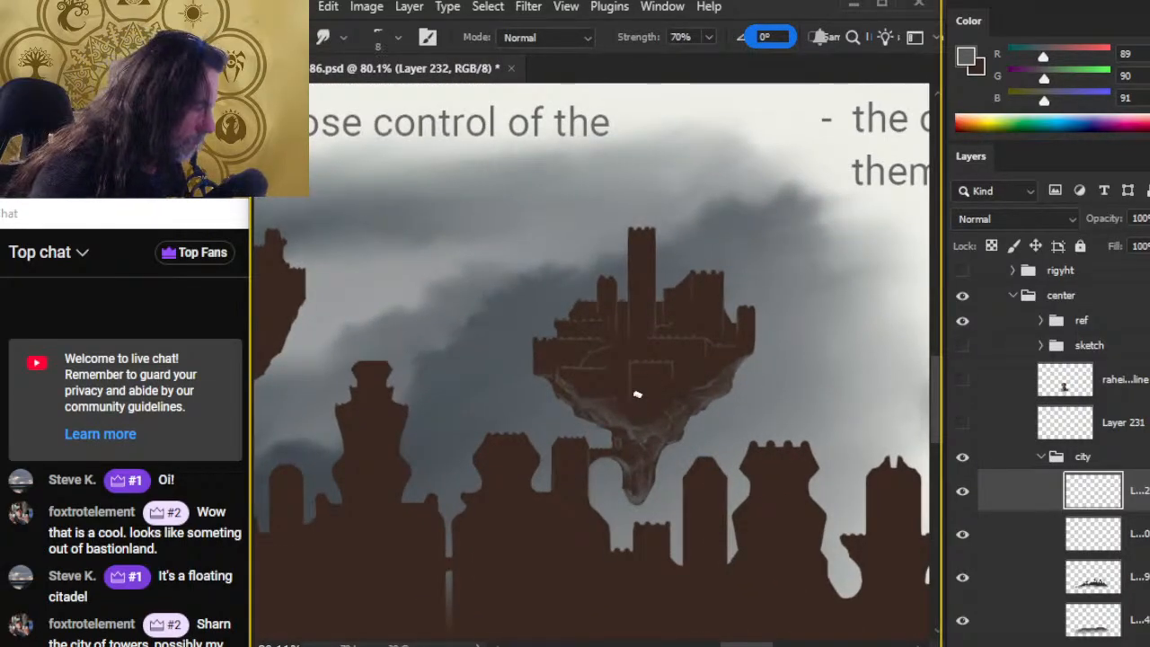
pyautogui.rightClick(637, 393)
pyautogui.click(700, 557)
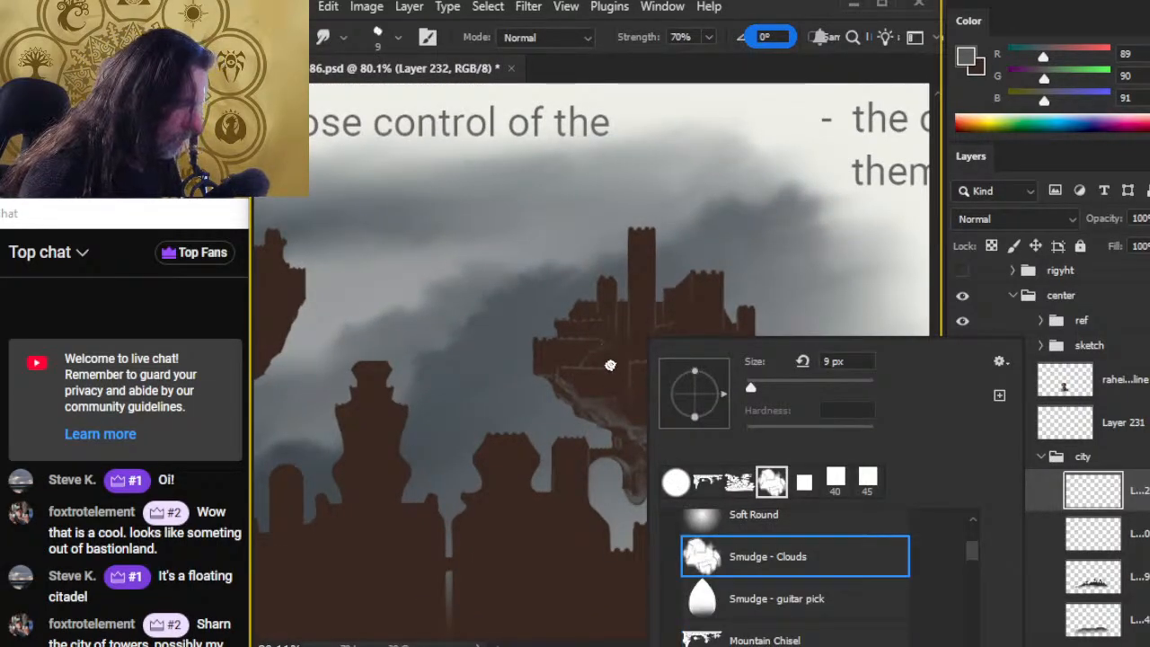
pyautogui.click(612, 367)
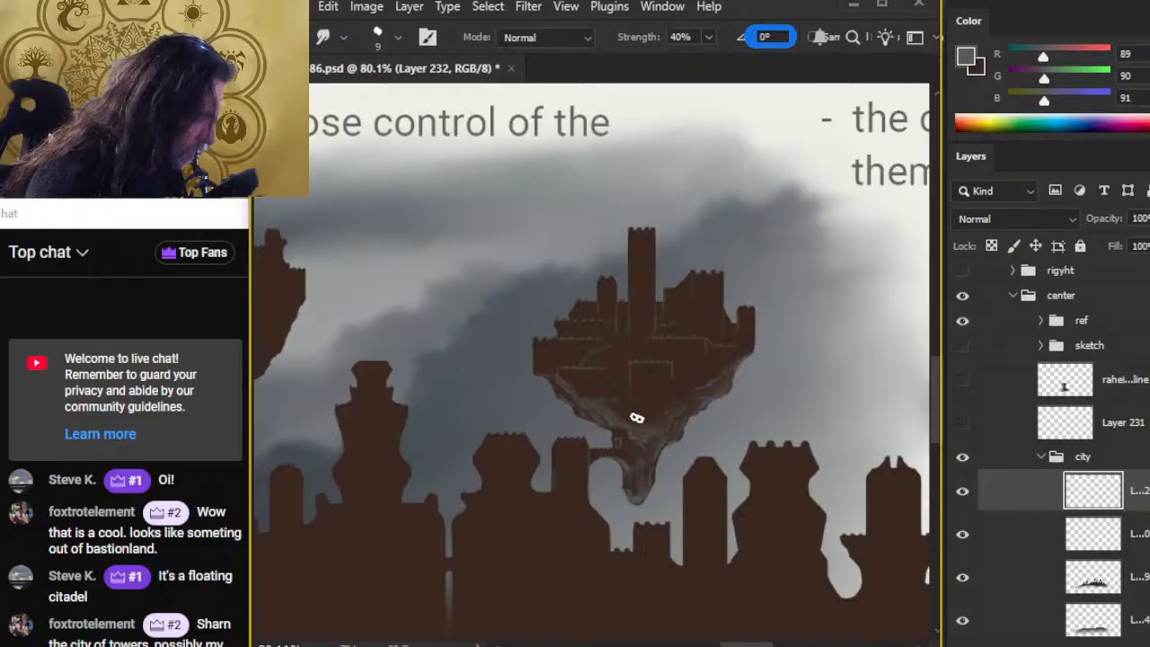
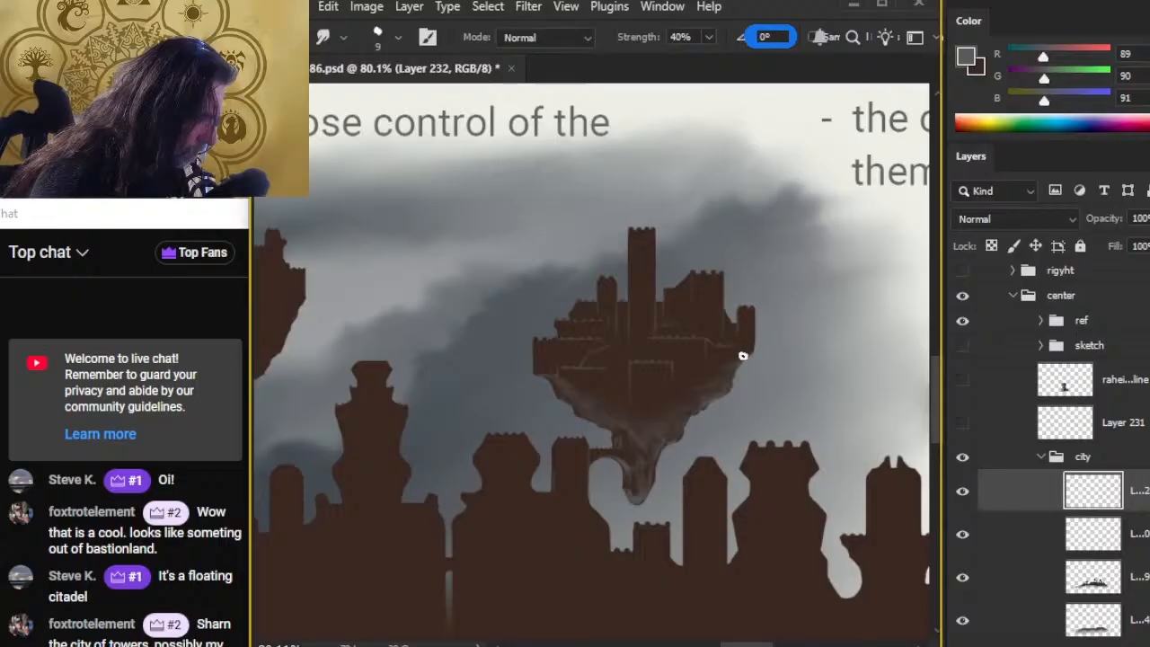
pyautogui.press('e')
pyautogui.press('r')
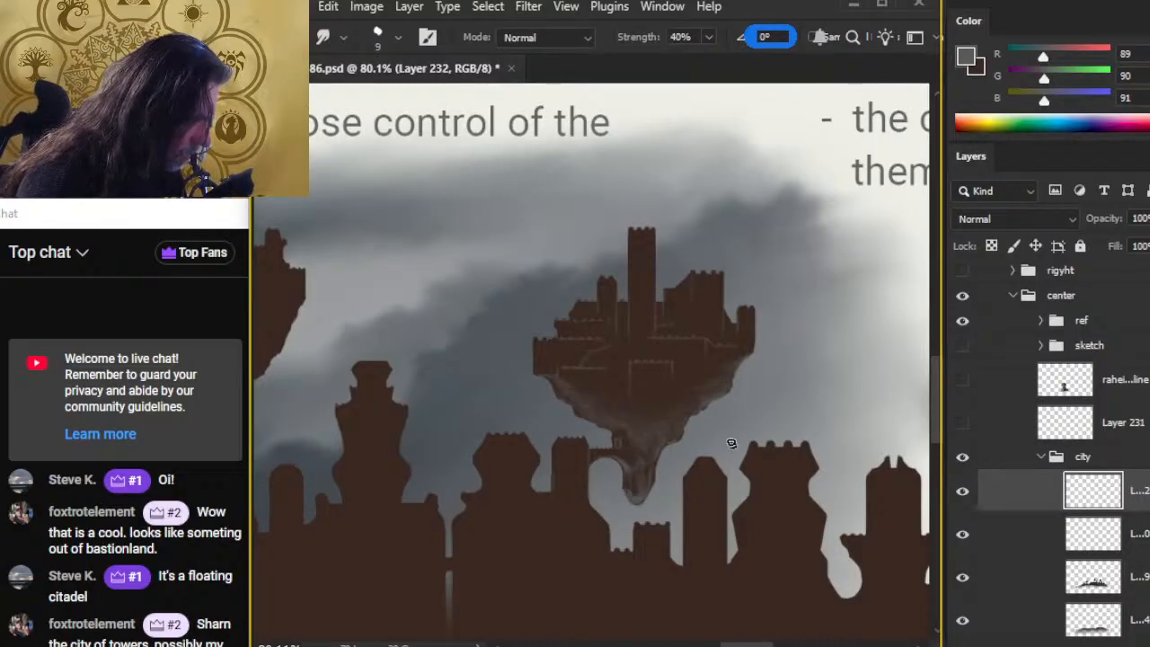
# Step: Lower the opacity of Layer 230 to 50% and move it above Layer 232 in the layer stack
pyautogui.click(999, 538)
pyautogui.click(1146, 218)
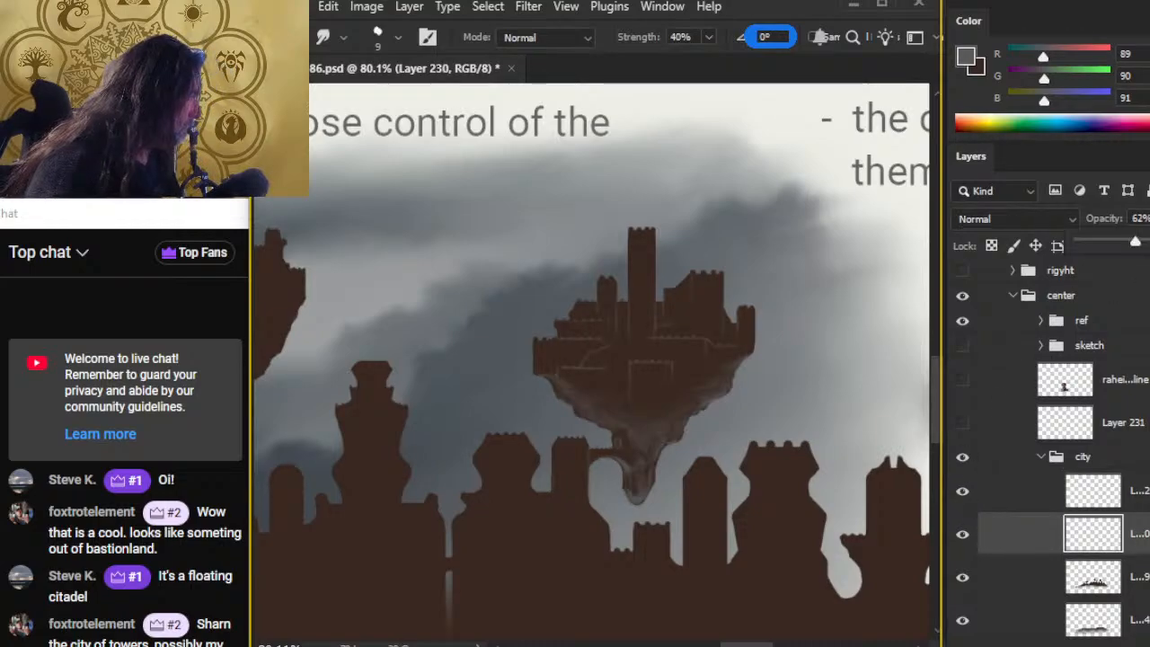
pyautogui.moveTo(1135, 242); pyautogui.dragTo(1127, 249)
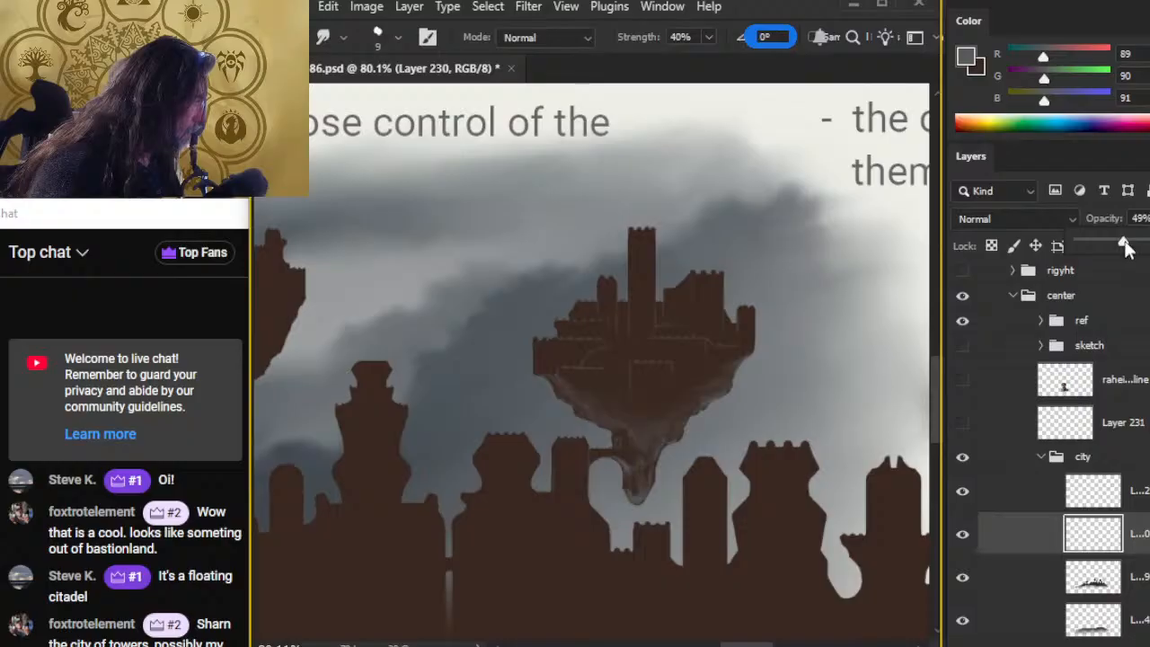
pyautogui.click(1089, 168)
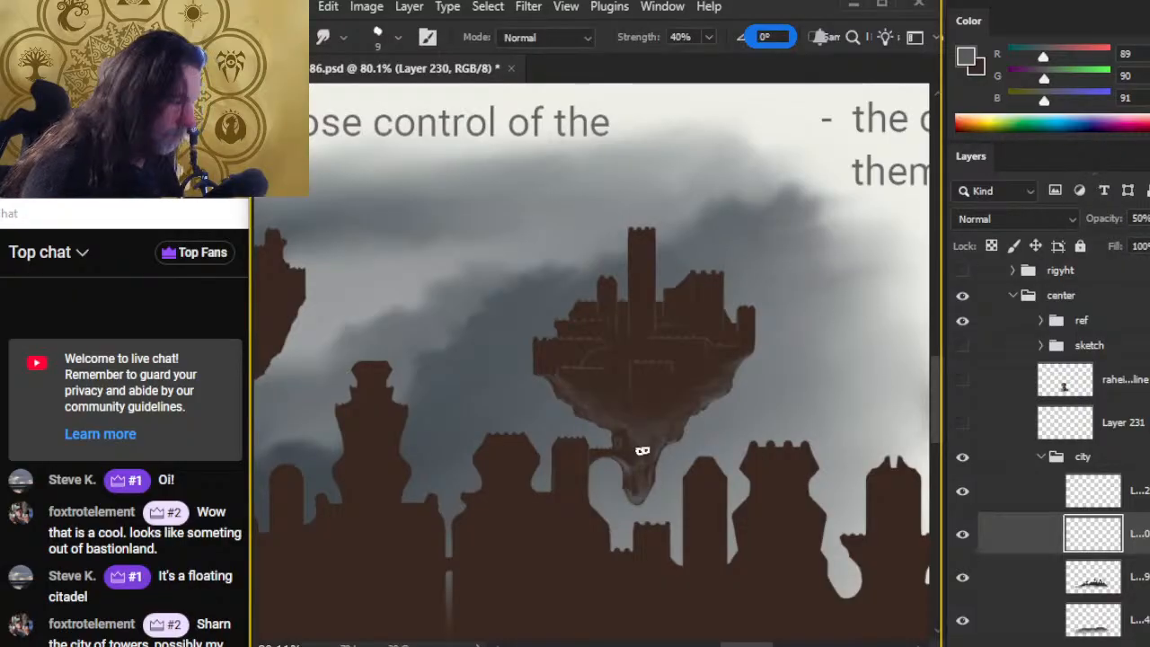
pyautogui.click(1027, 500)
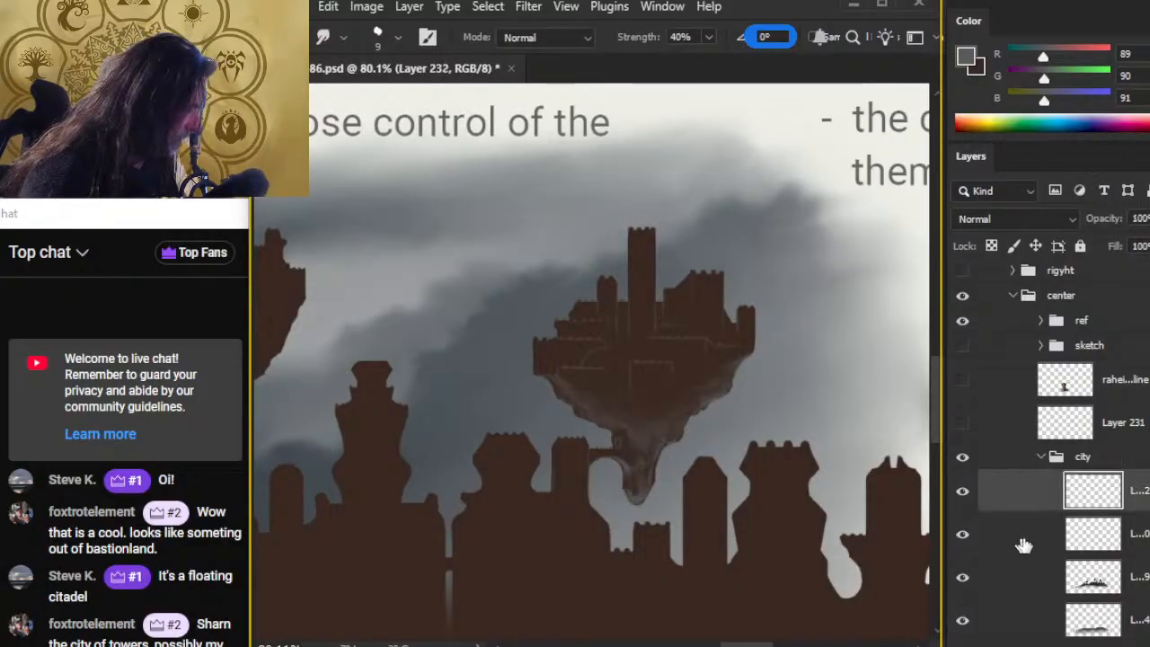
pyautogui.moveTo(1031, 536); pyautogui.dragTo(1030, 485)
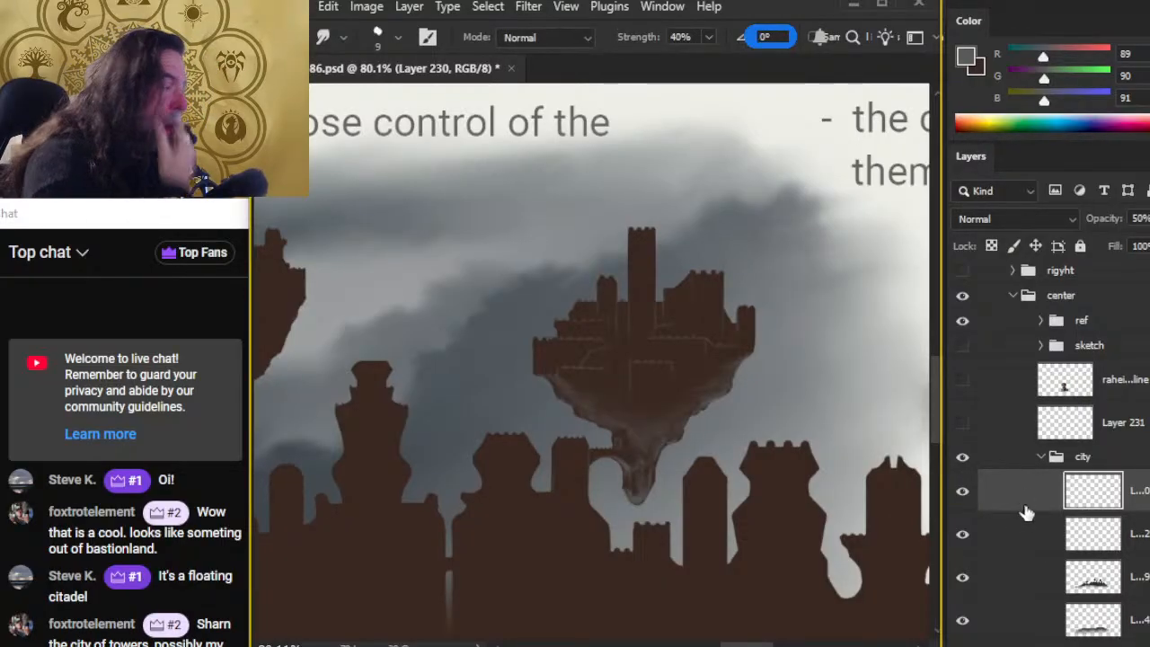
# Step: On Layer 232, paint grey rock highlights along the left slope of the citadel's underside and smudge them at 40% strength
pyautogui.click(1035, 539)
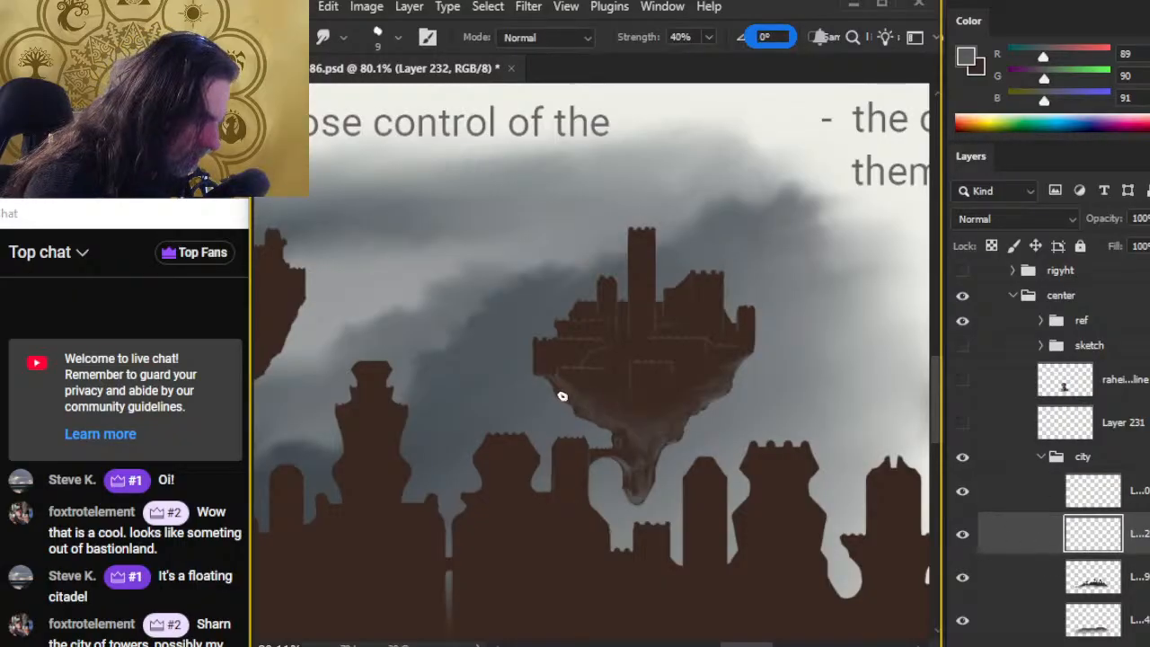
pyautogui.press('b')
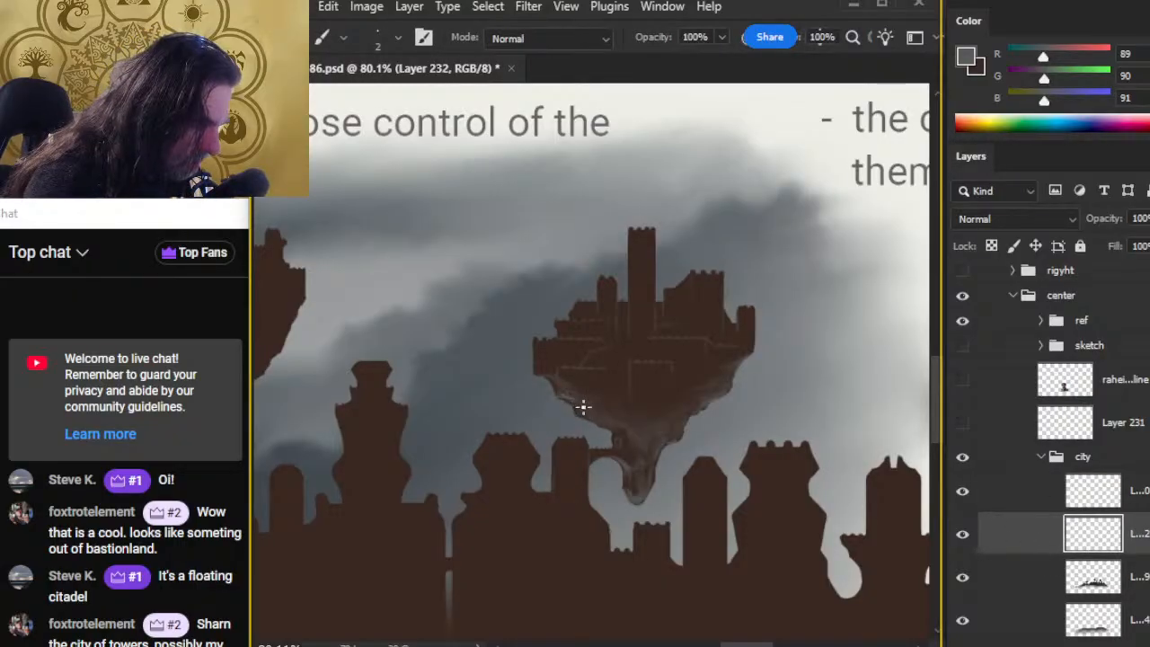
pyautogui.press('r')
pyautogui.moveTo(565, 395); pyautogui.dragTo(598, 420)
pyautogui.press('b')
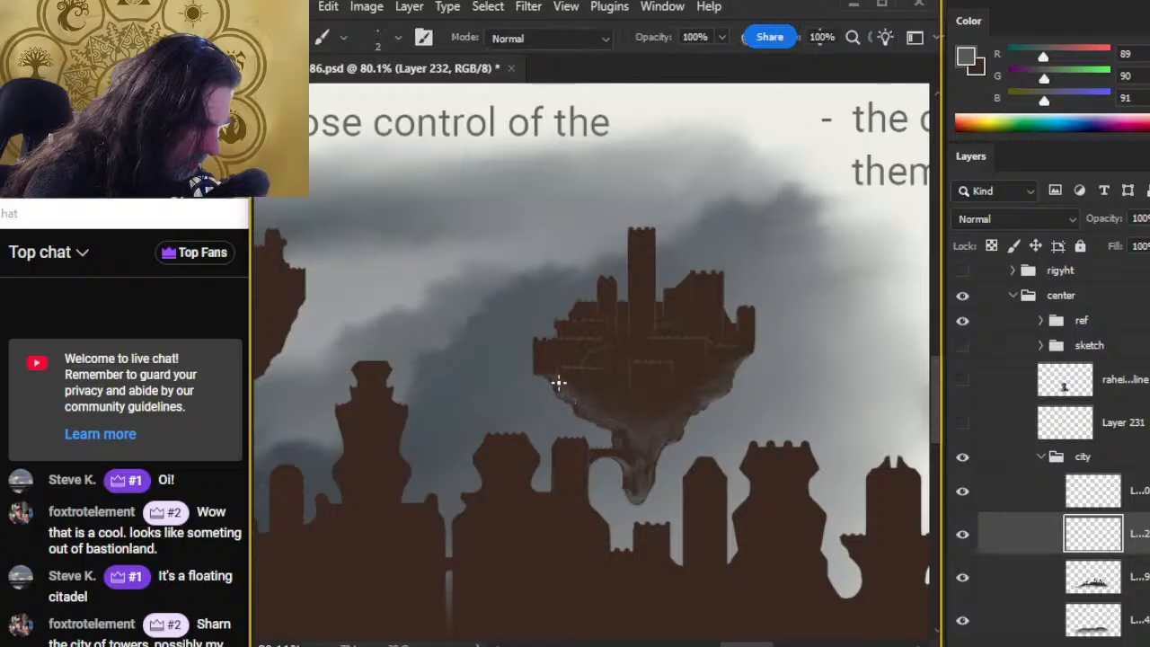
pyautogui.press('r')
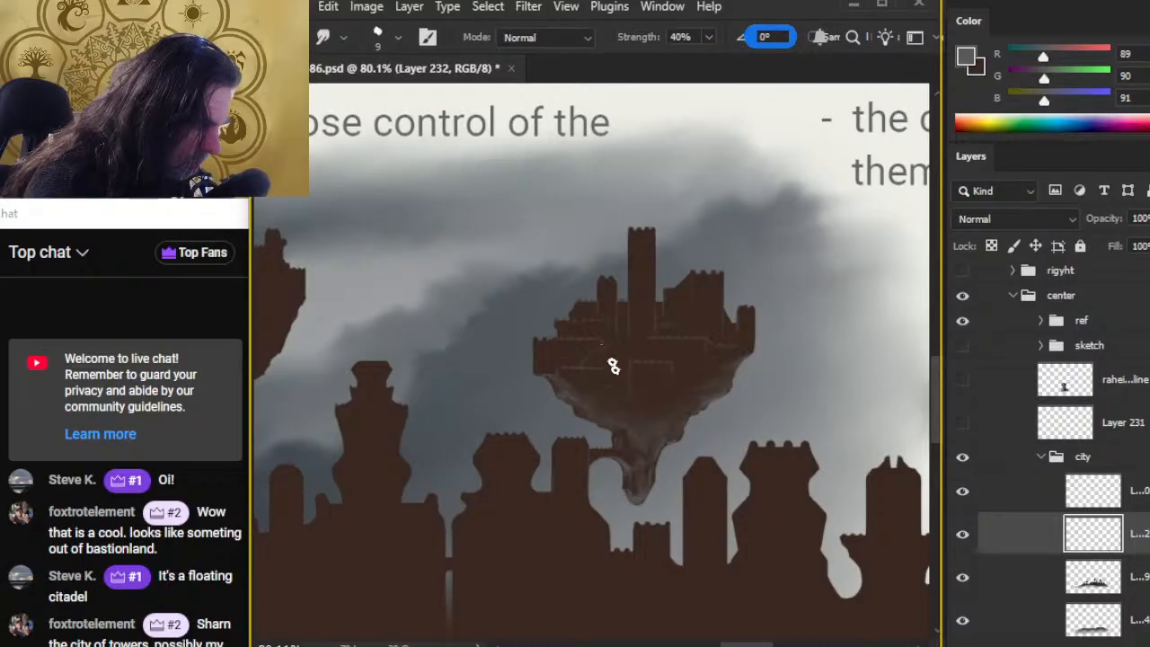
# Step: Paint and smudge grey rock highlights across the centre of the citadel's underside, just above its hanging tip
pyautogui.press('b')
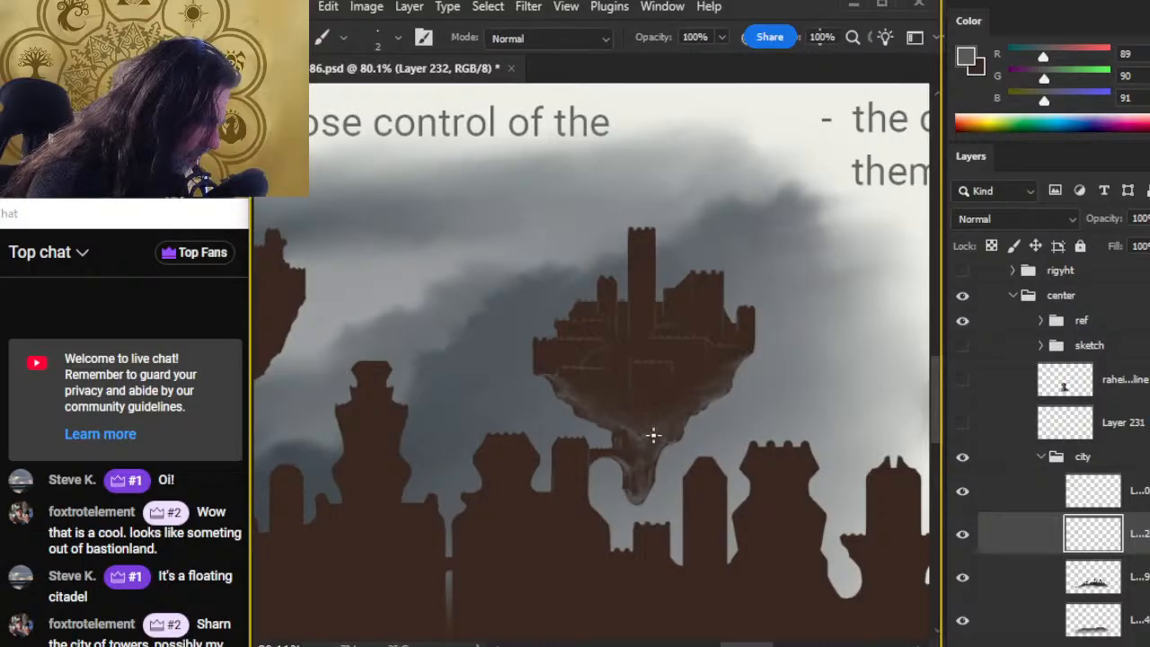
pyautogui.press('r')
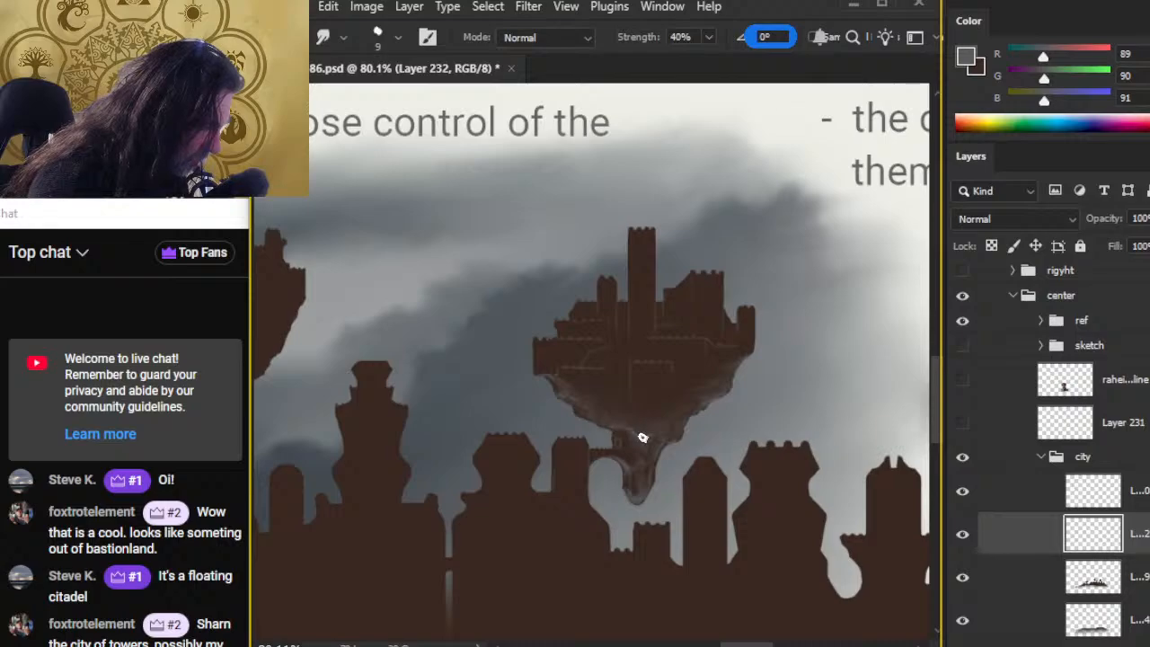
pyautogui.press('b')
pyautogui.press('r')
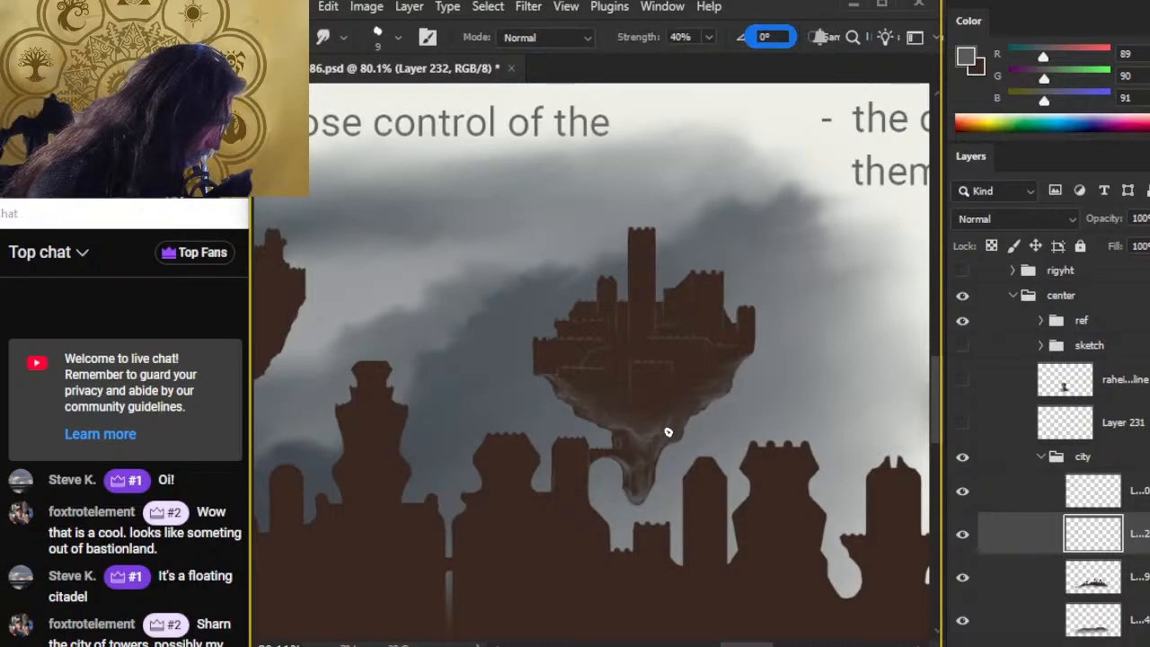
pyautogui.press('b')
pyautogui.press('r')
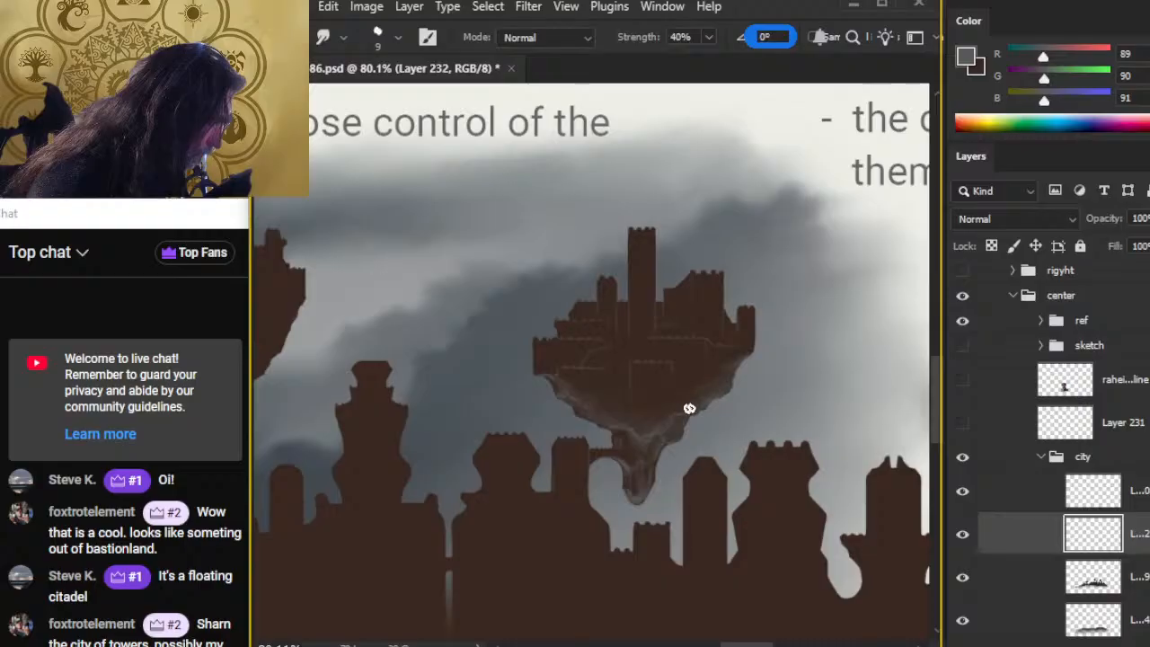
# Step: Paint grey rock highlights up the right slope of the citadel's underside and smudge them into the silhouette
pyautogui.press('b')
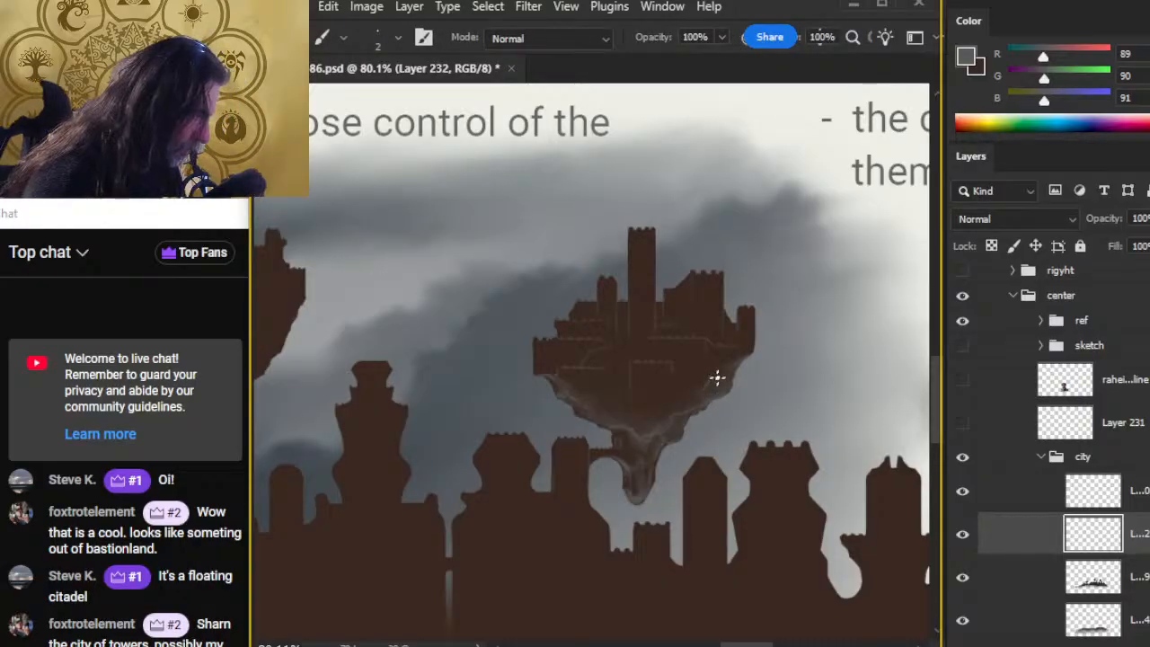
pyautogui.press('r')
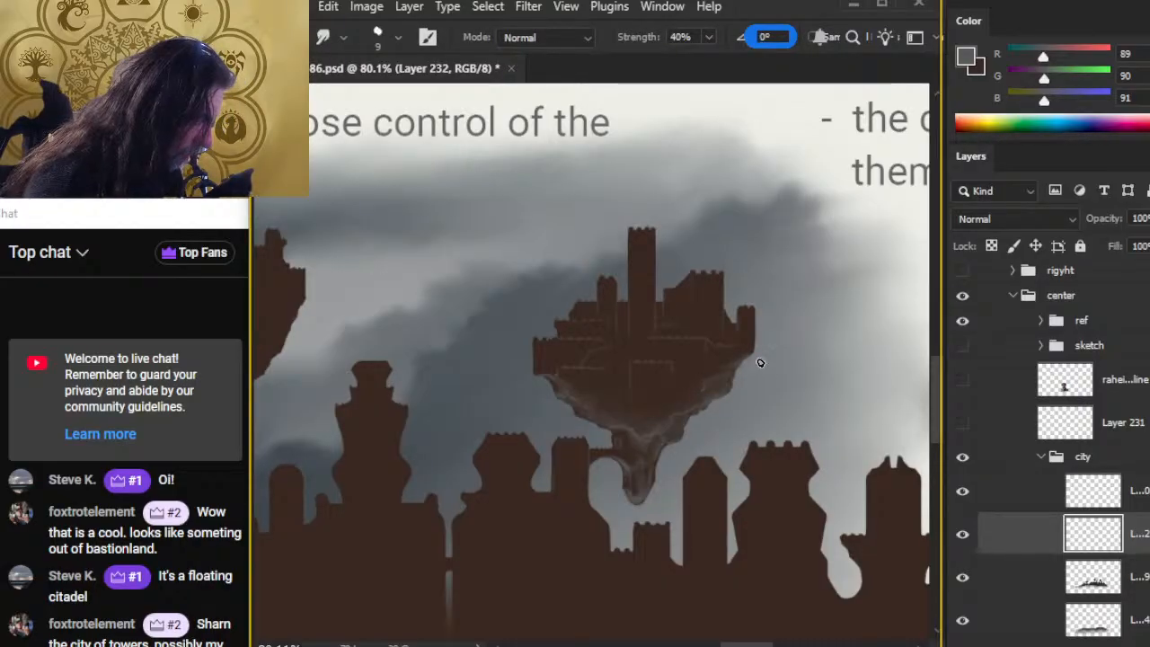
pyautogui.press('b')
pyautogui.press('r')
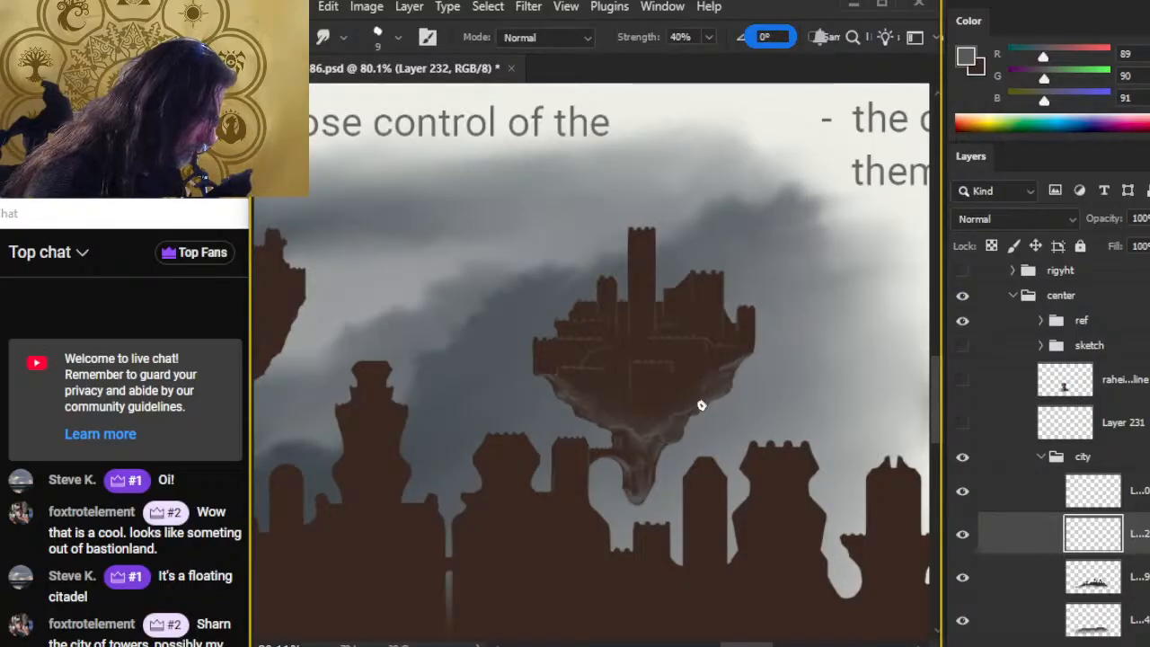
pyautogui.press('b')
pyautogui.press('r')
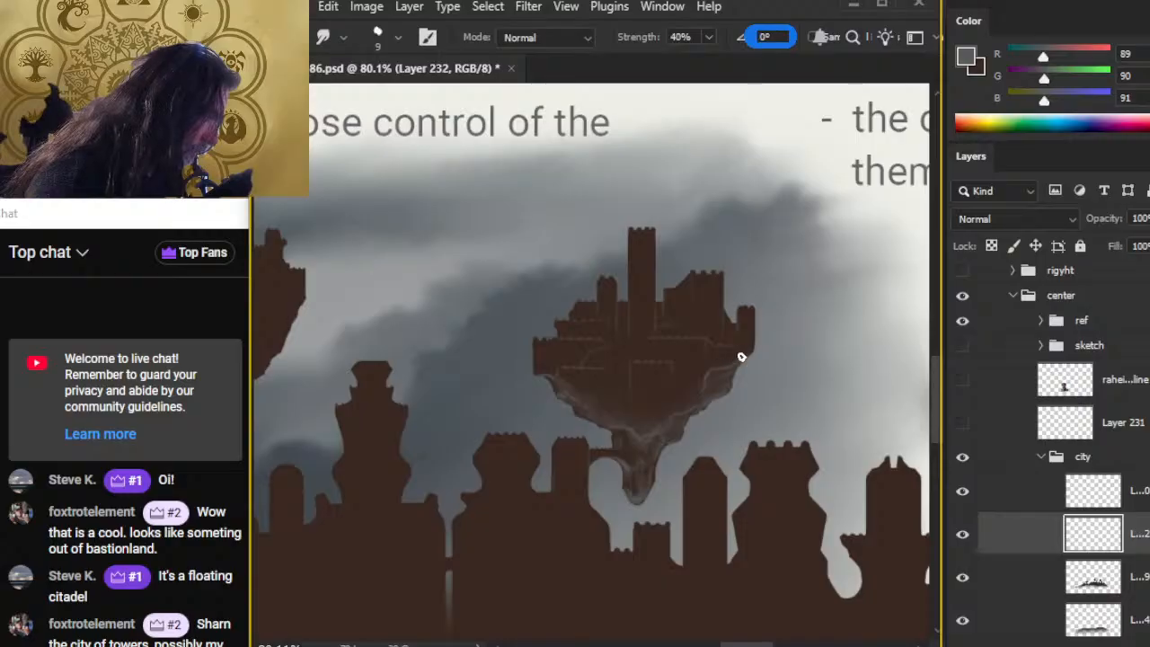
pyautogui.press('b')
pyautogui.press('r')
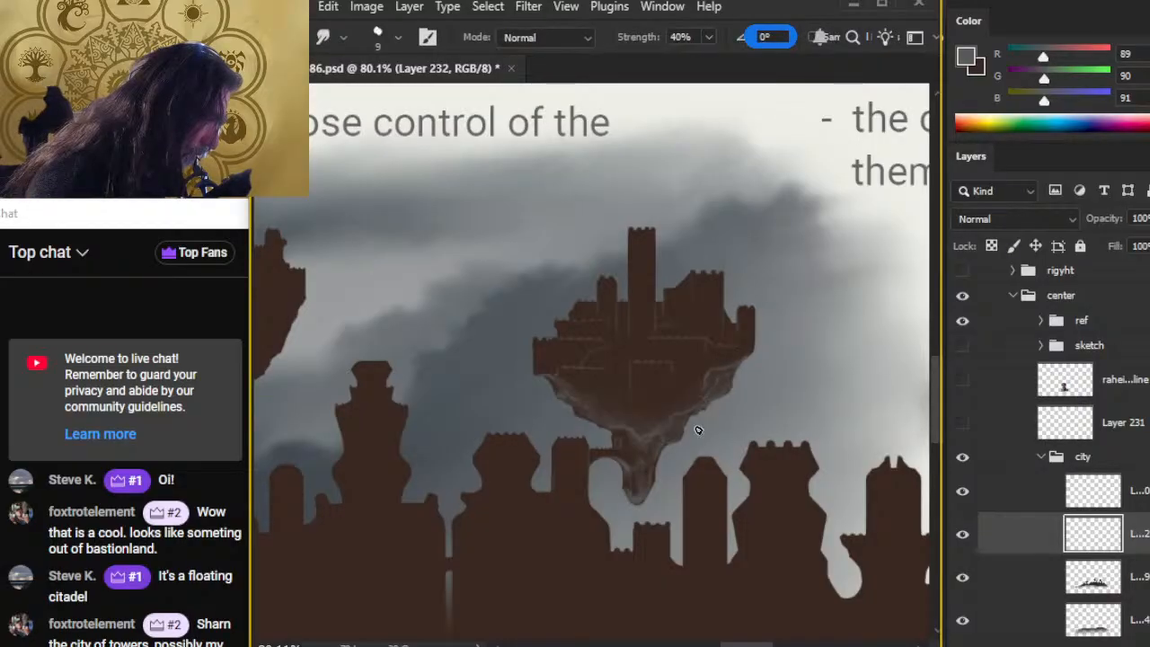
# Step: Add and smudge more grey highlights on the citadel's hanging rock tip and the rock where it joins the underside
pyautogui.press('b')
pyautogui.press('r')
pyautogui.press('b')
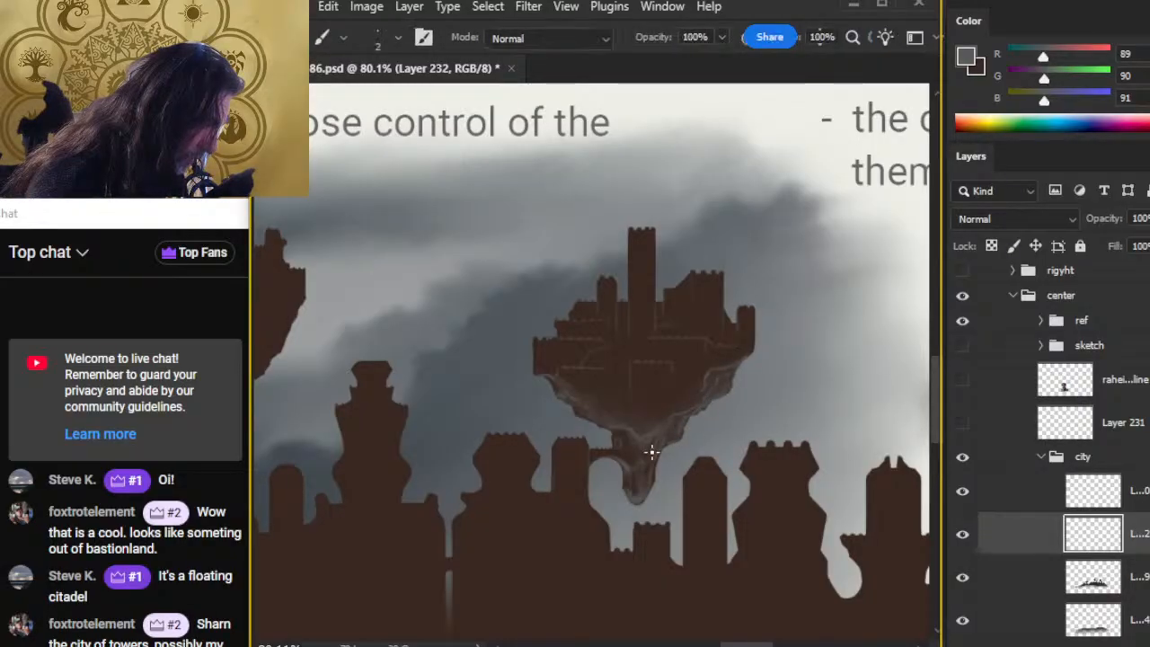
pyautogui.press('r')
pyautogui.press('b')
pyautogui.press('r')
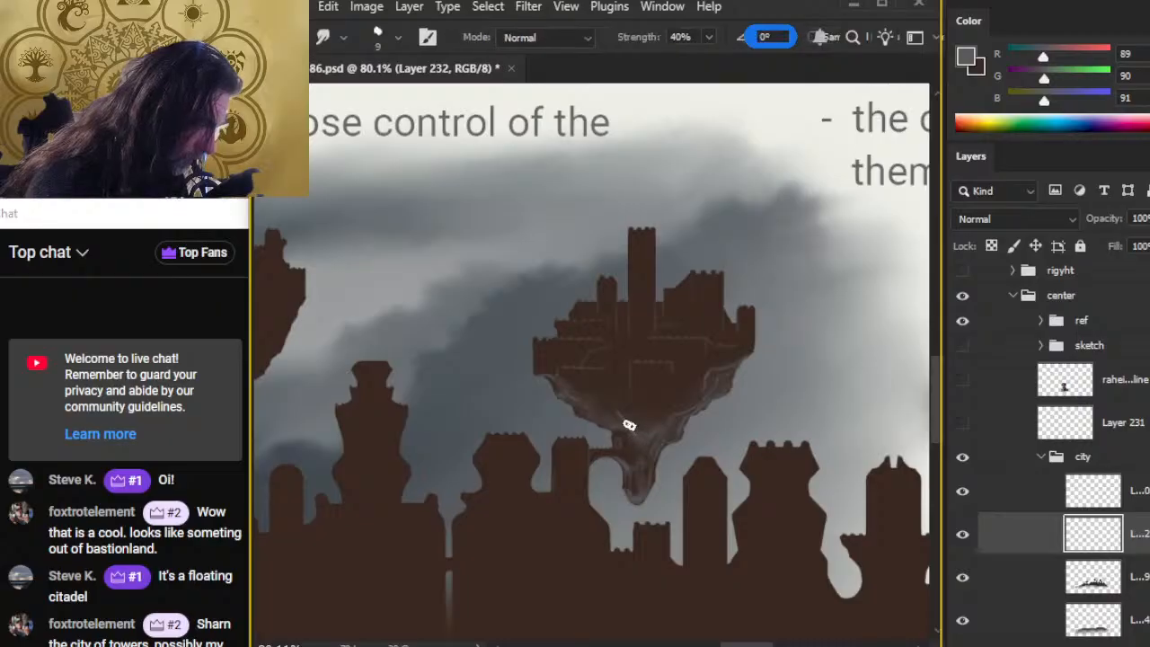
pyautogui.press('b')
pyautogui.press('r')
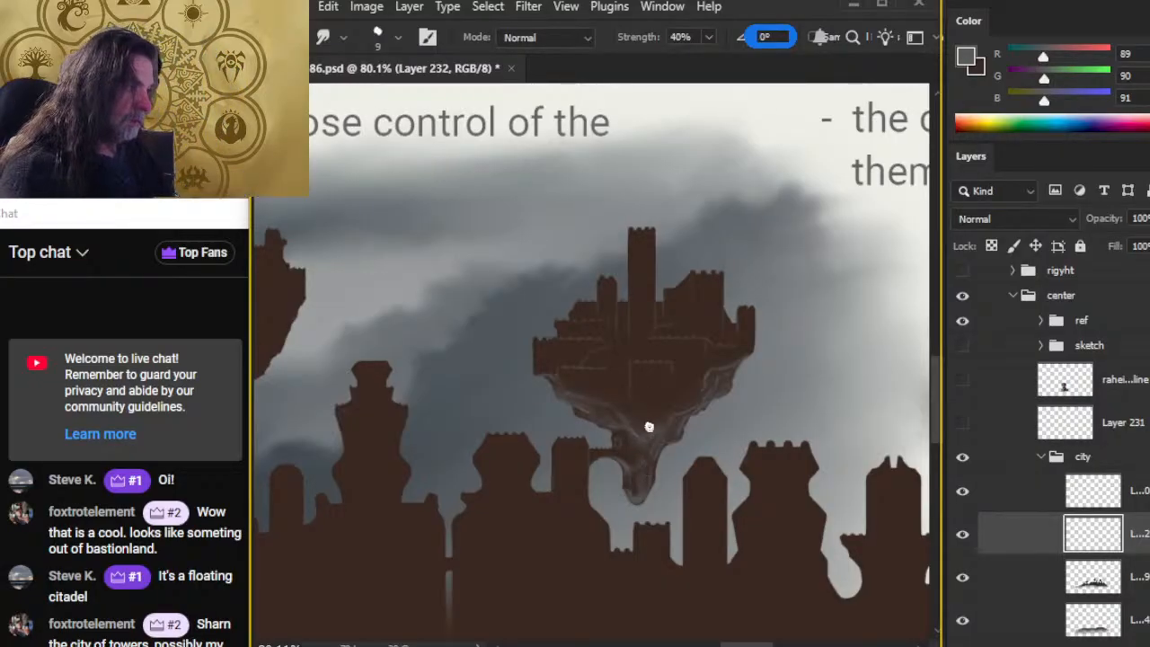
# Step: On Layer 232, paint thin grey rock ridges with the 2 px brush along both lower slopes of the next floating citadel to the left
pyautogui.press('z')
pyautogui.moveTo(724, 482); pyautogui.dragTo(628, 434)
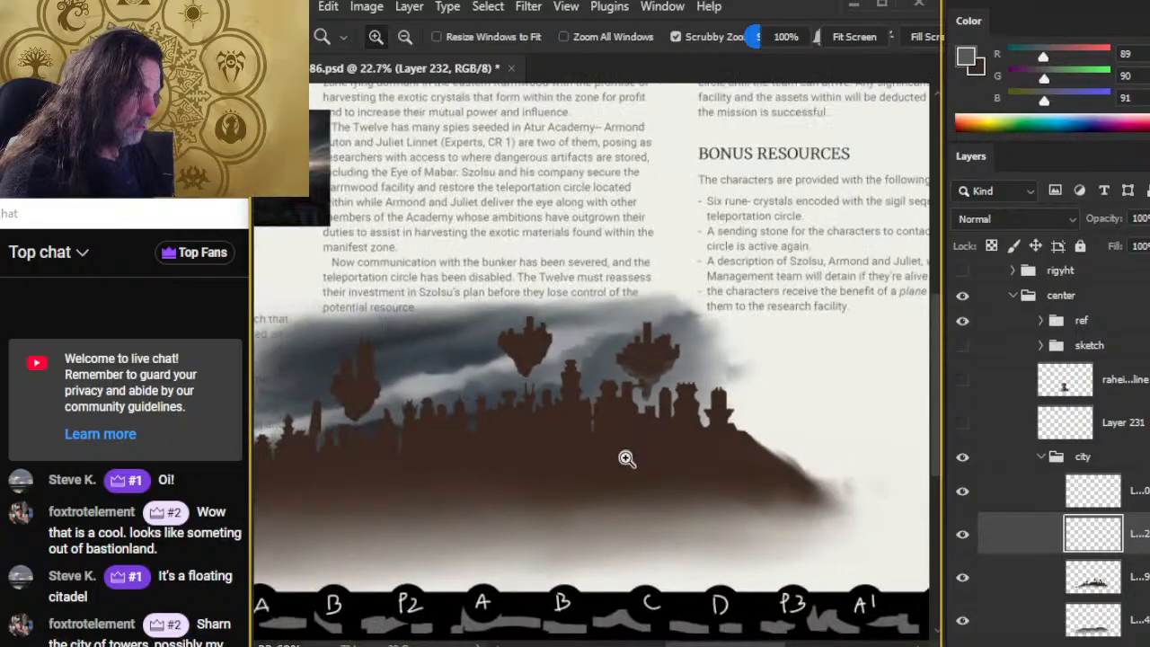
pyautogui.moveTo(664, 361)
pyautogui.mouseDown()
pyautogui.moveTo(726, 377)
pyautogui.moveTo(649, 357)
pyautogui.mouseUp()
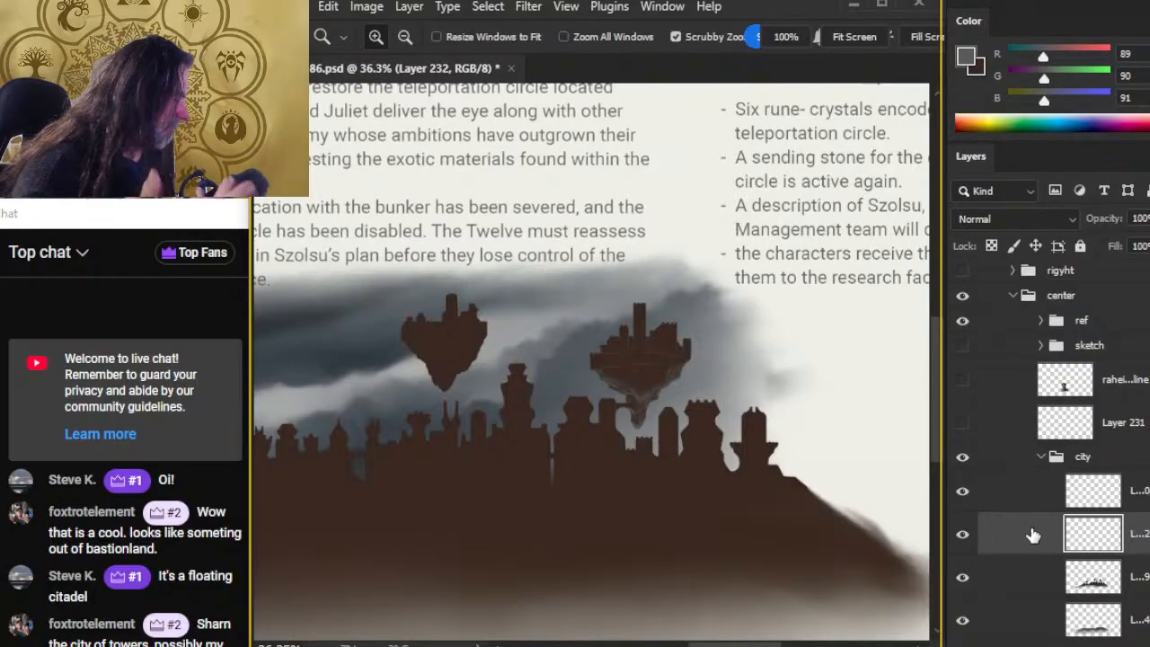
pyautogui.moveTo(433, 357); pyautogui.dragTo(589, 374)
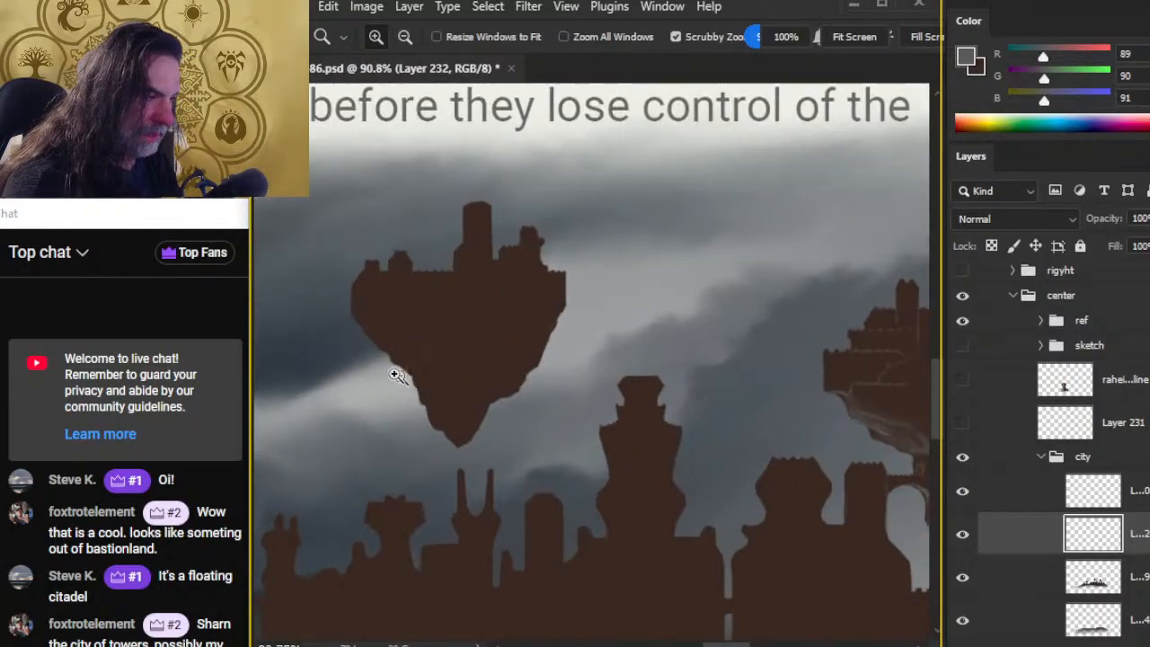
pyautogui.press('b')
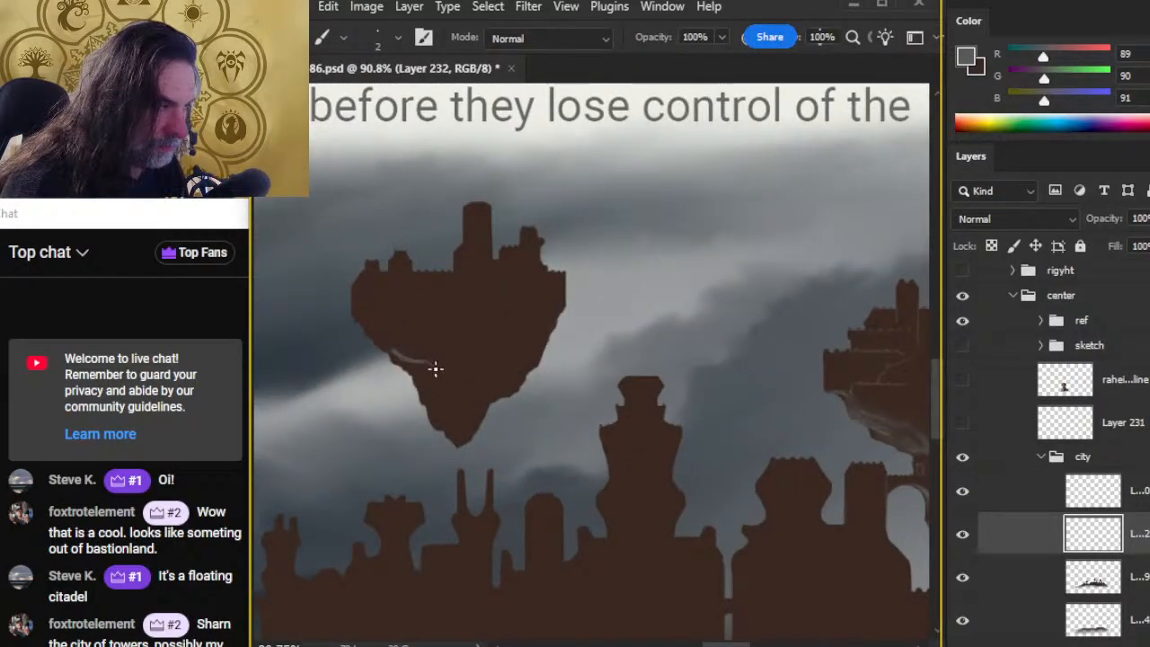
pyautogui.moveTo(414, 369)
pyautogui.mouseDown()
pyautogui.moveTo(441, 415)
pyautogui.moveTo(431, 409)
pyautogui.mouseUp()
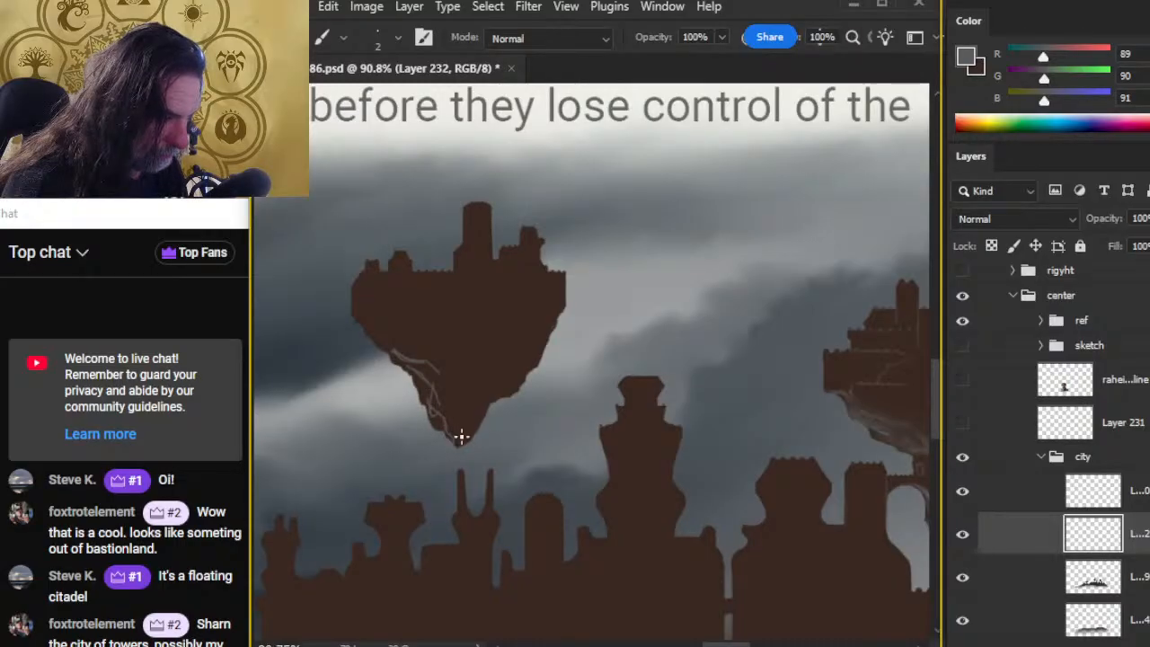
pyautogui.moveTo(469, 428)
pyautogui.mouseDown()
pyautogui.moveTo(485, 386)
pyautogui.moveTo(481, 408)
pyautogui.moveTo(514, 393)
pyautogui.moveTo(503, 398)
pyautogui.moveTo(548, 333)
pyautogui.mouseUp()
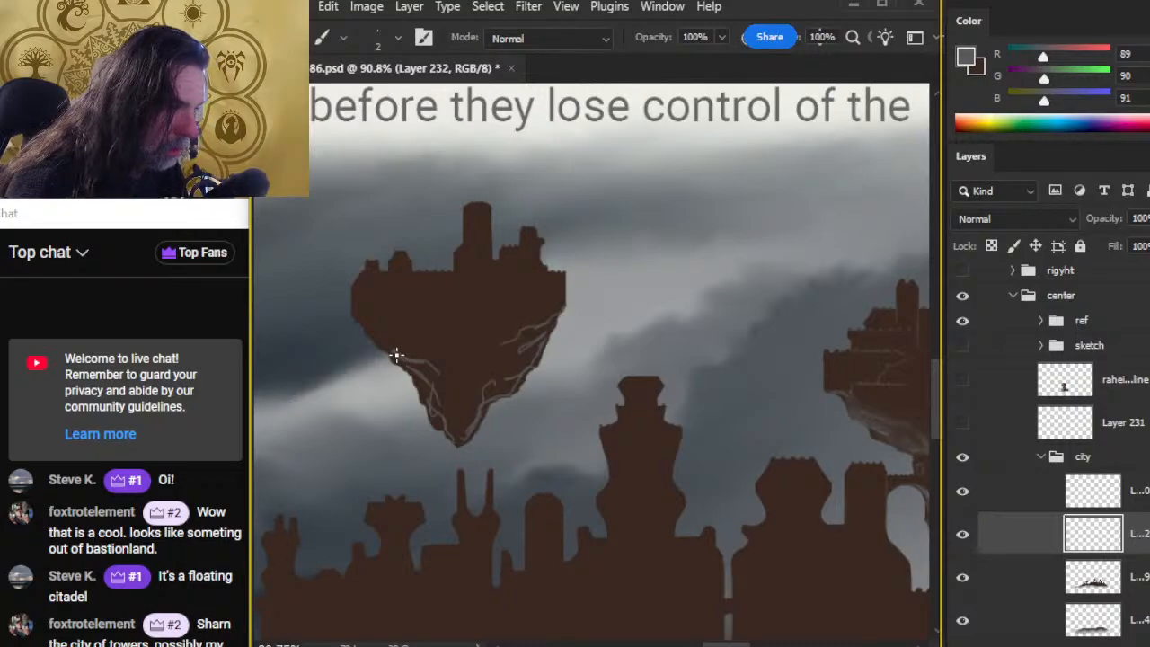
# Step: Paint more thin grey rock ridges along the citadel's upper left slope and across the centre of its underside above the tip
pyautogui.moveTo(376, 328); pyautogui.dragTo(414, 347)
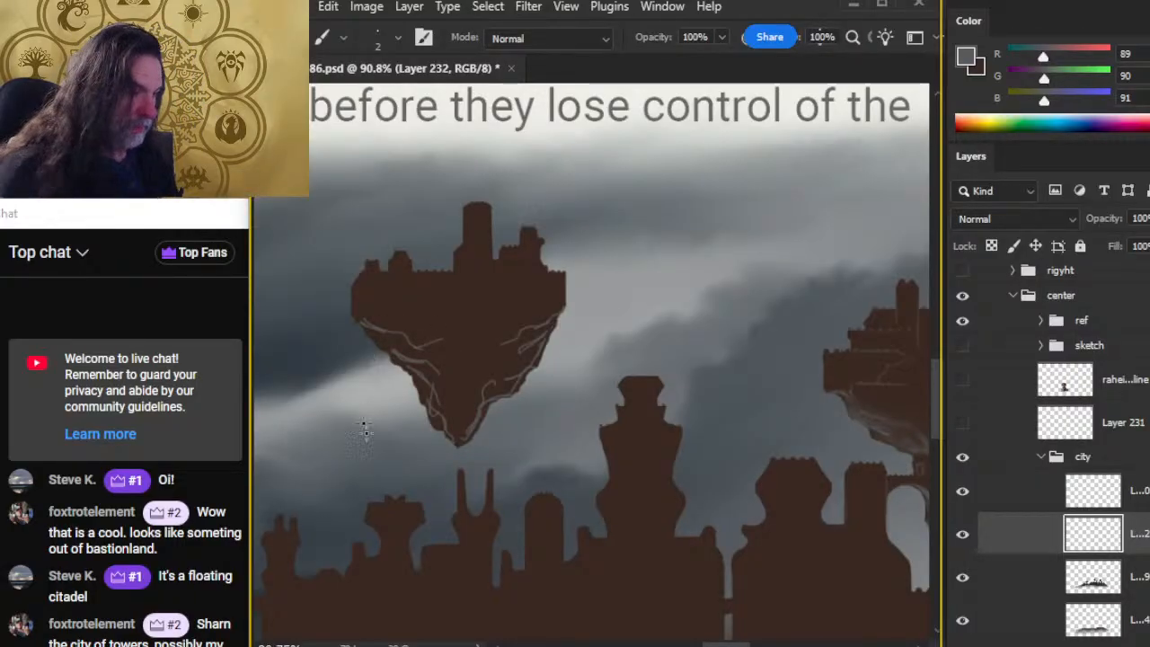
pyautogui.moveTo(435, 387)
pyautogui.mouseDown()
pyautogui.moveTo(459, 390)
pyautogui.moveTo(486, 371)
pyautogui.mouseUp()
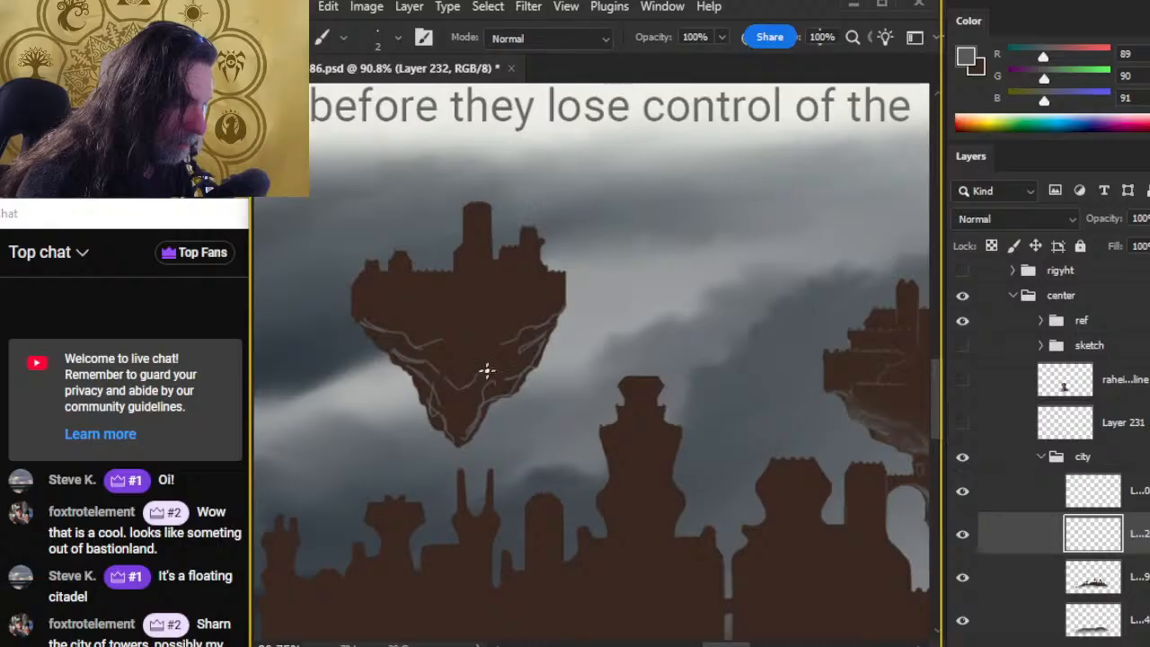
pyautogui.press('e')
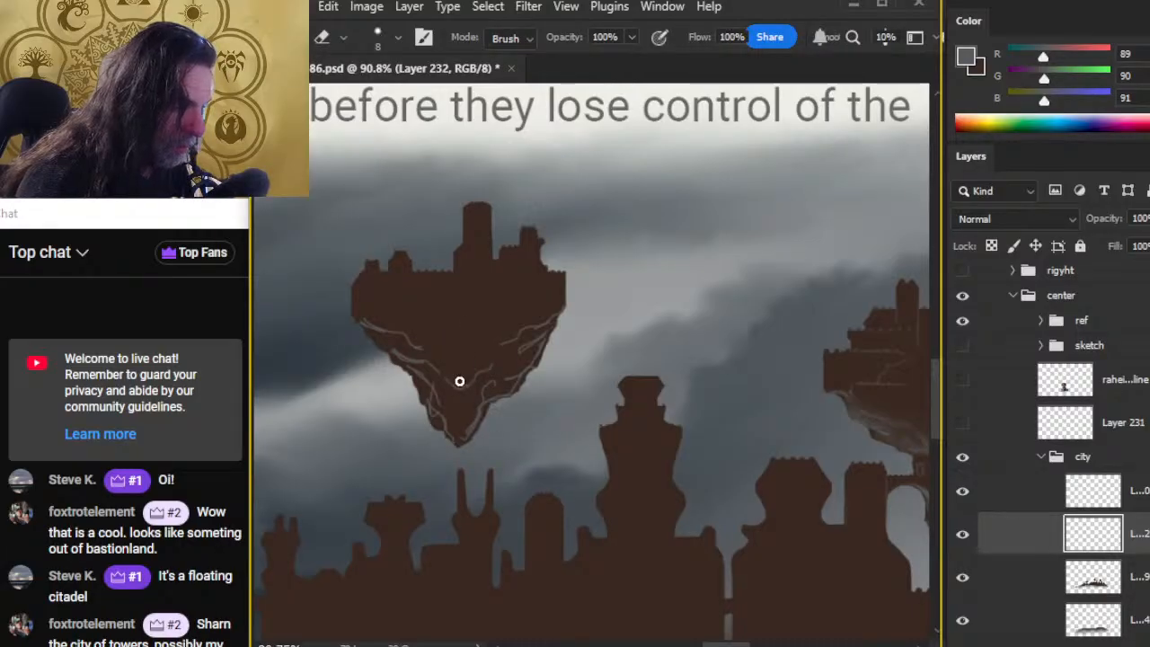
pyautogui.press('b')
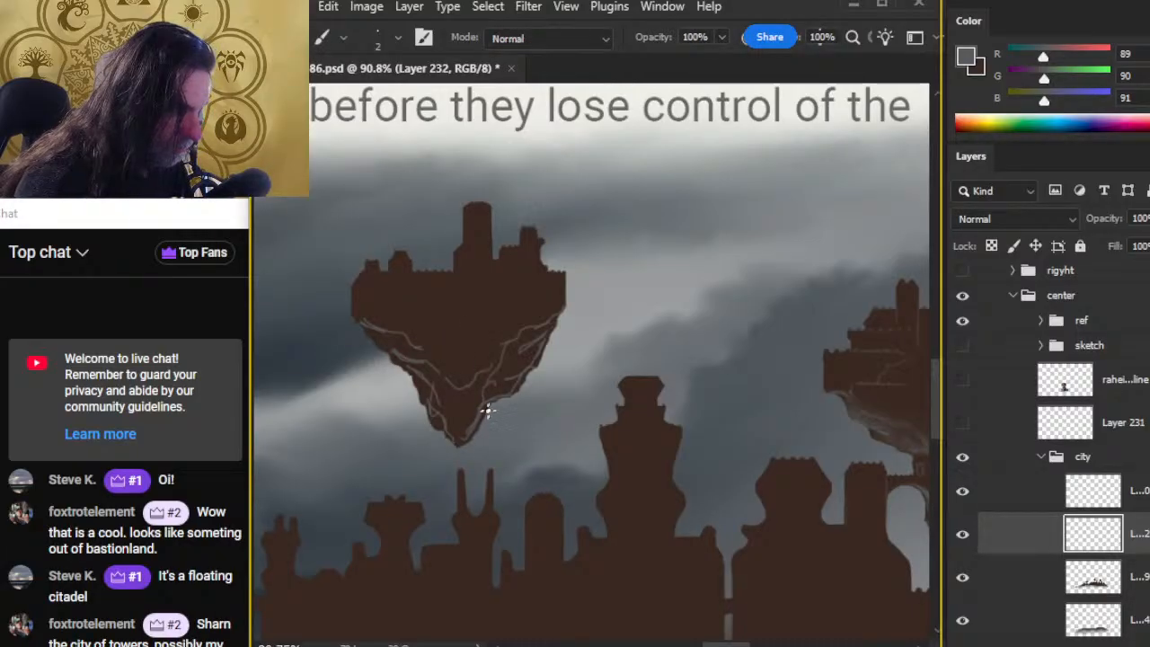
# Step: Smudge the grey ridges at 40% strength with the 9 px cloud brush and touch up the rock on the upper left slope
pyautogui.press('r')
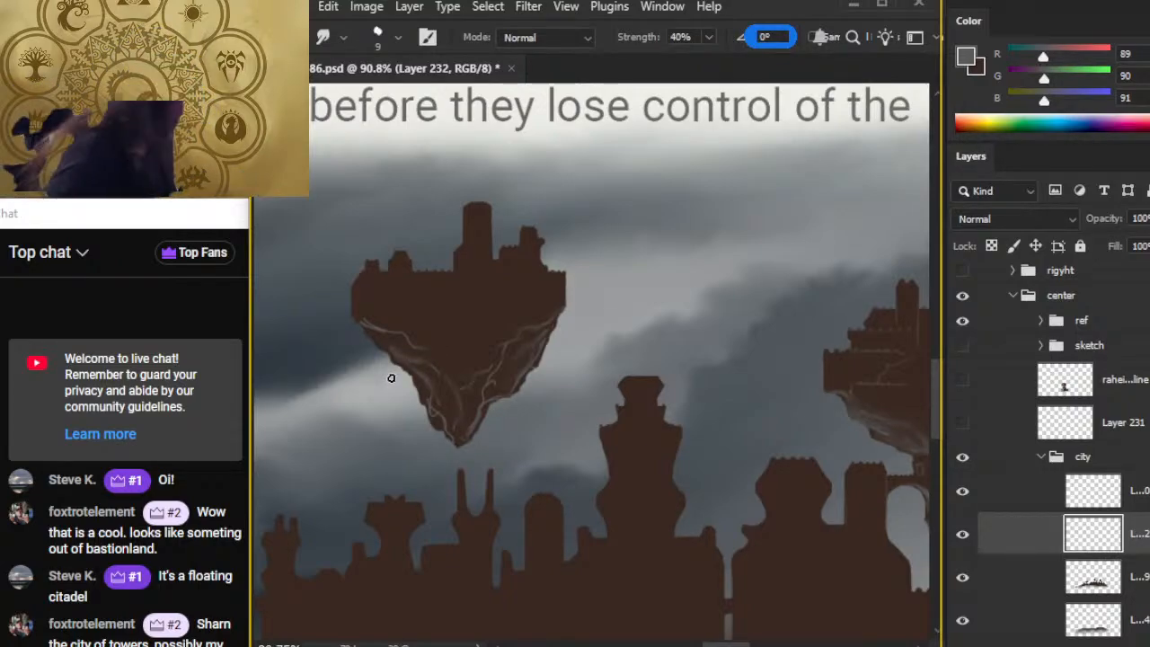
pyautogui.press('b')
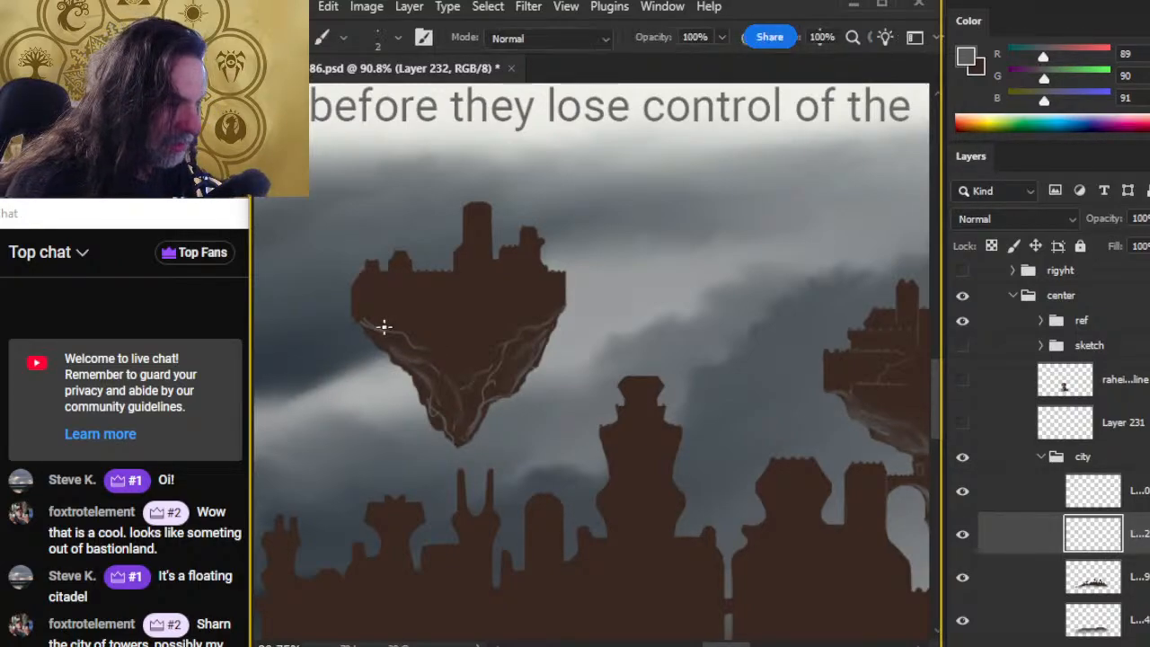
pyautogui.press('r')
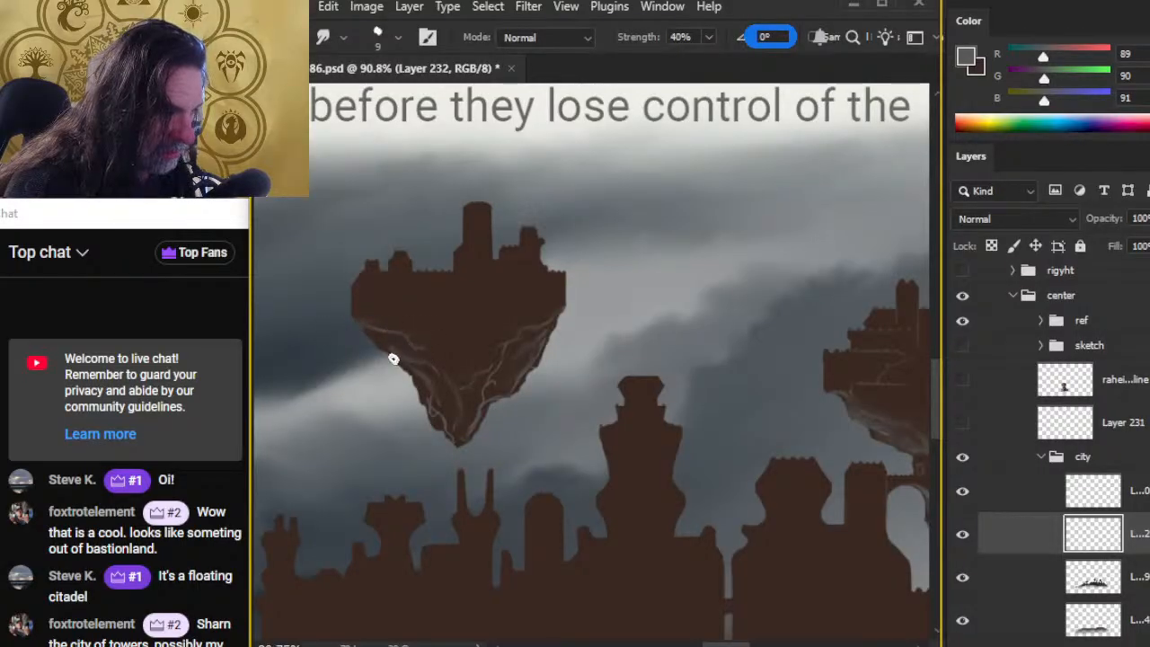
pyautogui.press('b')
pyautogui.press('r')
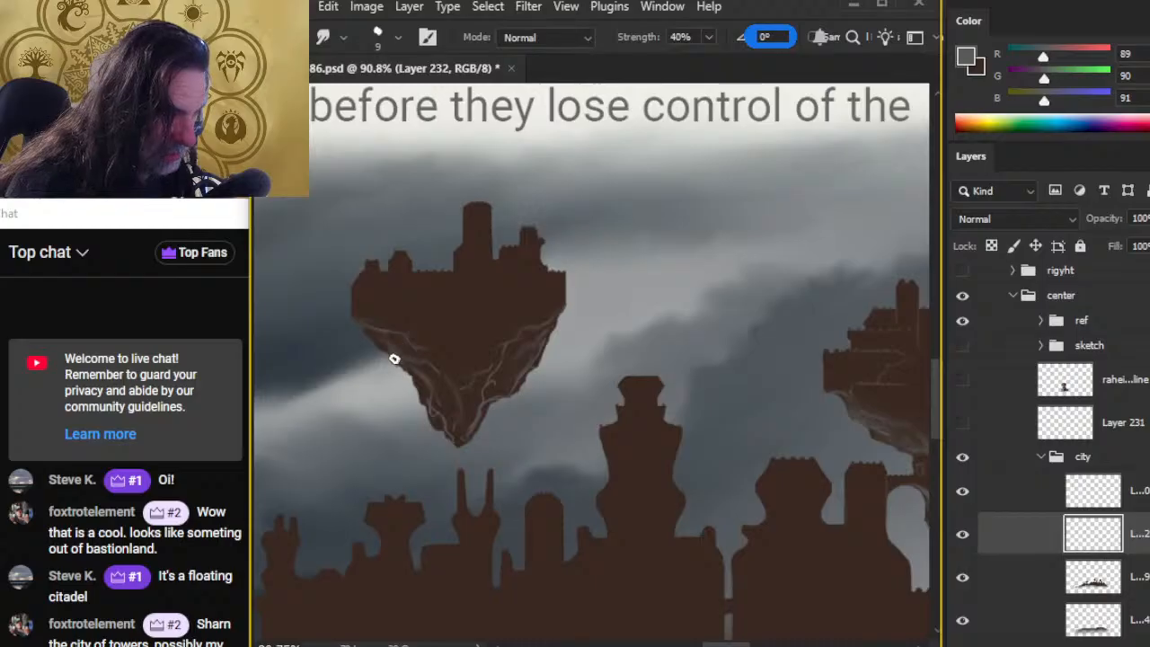
pyautogui.press('b')
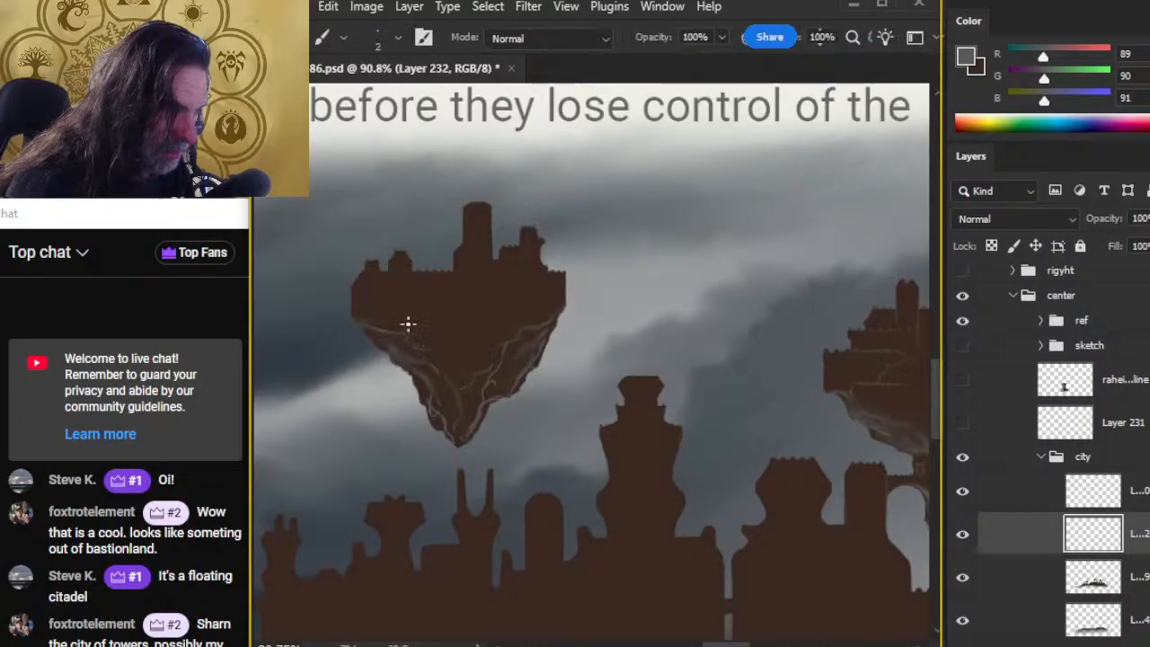
# Step: Paint and smudge grey rock highlights down the citadel's right slope, softening the ridges toward the hanging tip
pyautogui.press('r')
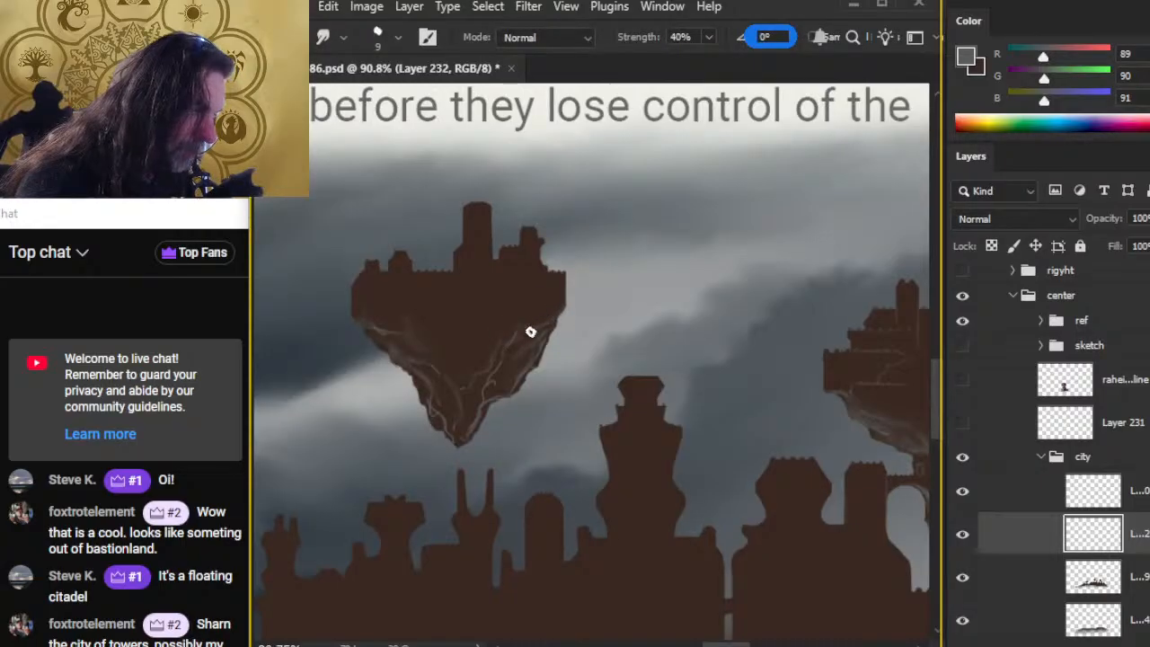
pyautogui.press('b')
pyautogui.press('r')
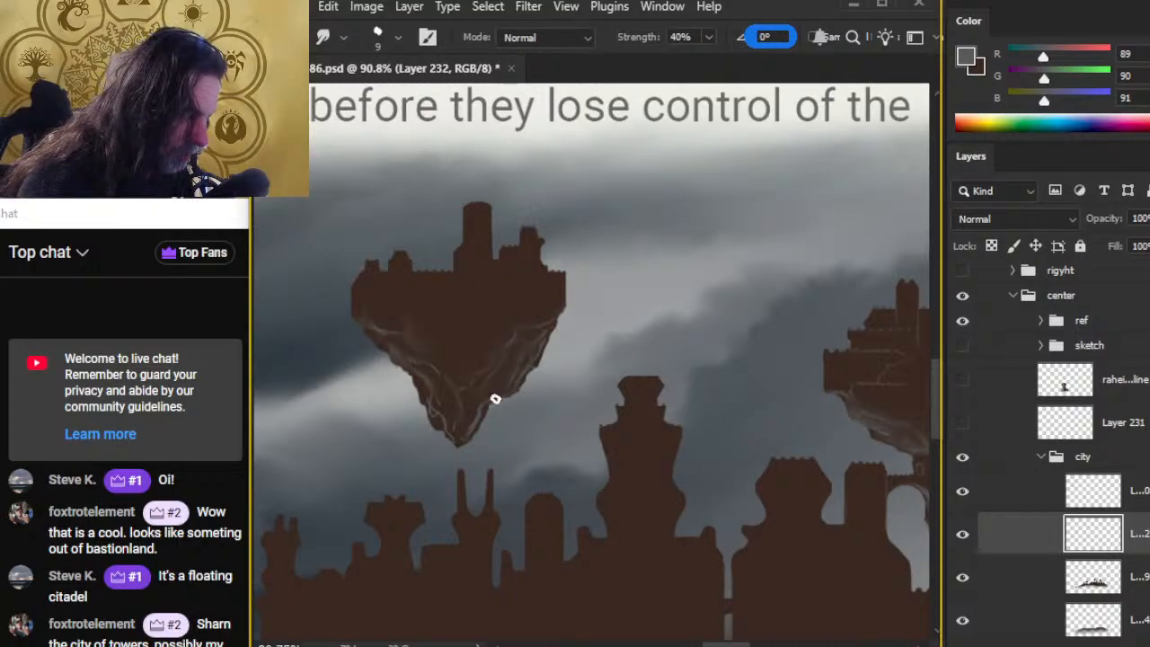
pyautogui.press('b')
pyautogui.press('r')
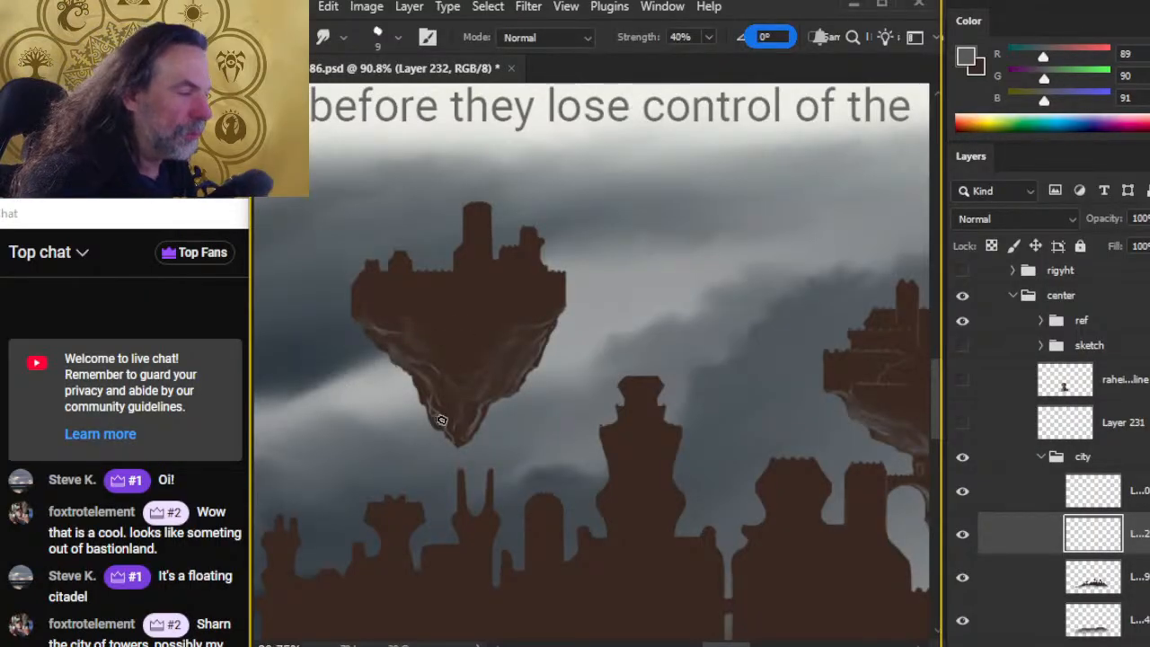
# Step: Add short grey strokes to the centre of the underside and the hanging tip, and smudge them into the rock
pyautogui.press('b')
pyautogui.press('r')
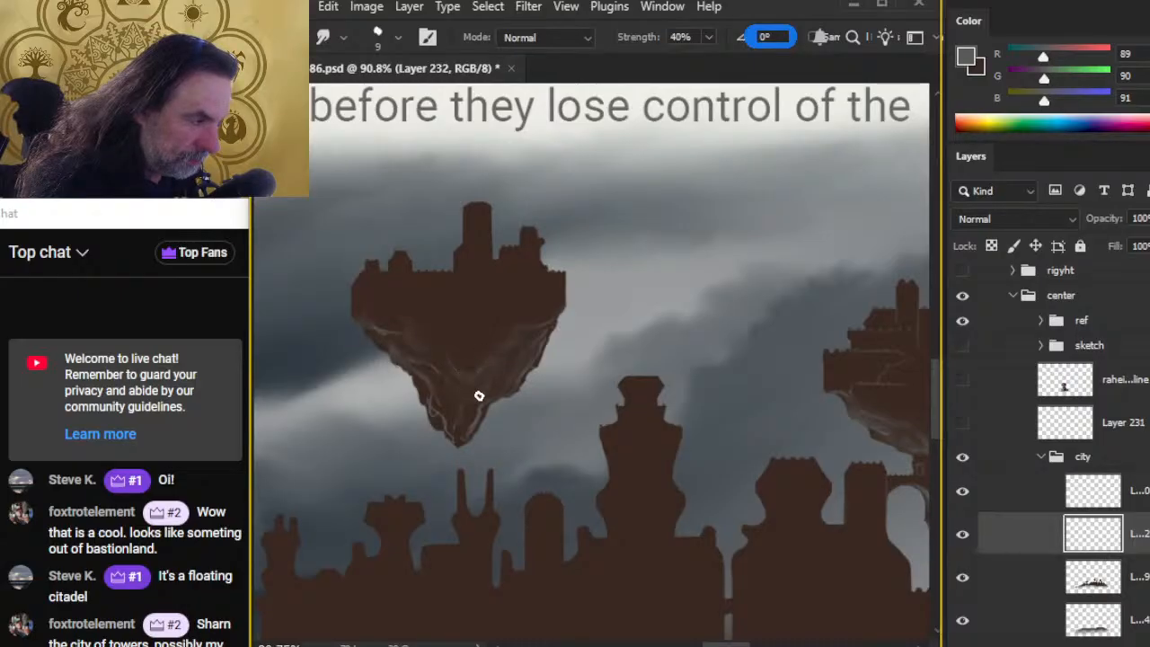
pyautogui.press('b')
pyautogui.moveTo(457, 371); pyautogui.dragTo(475, 388)
pyautogui.press('r')
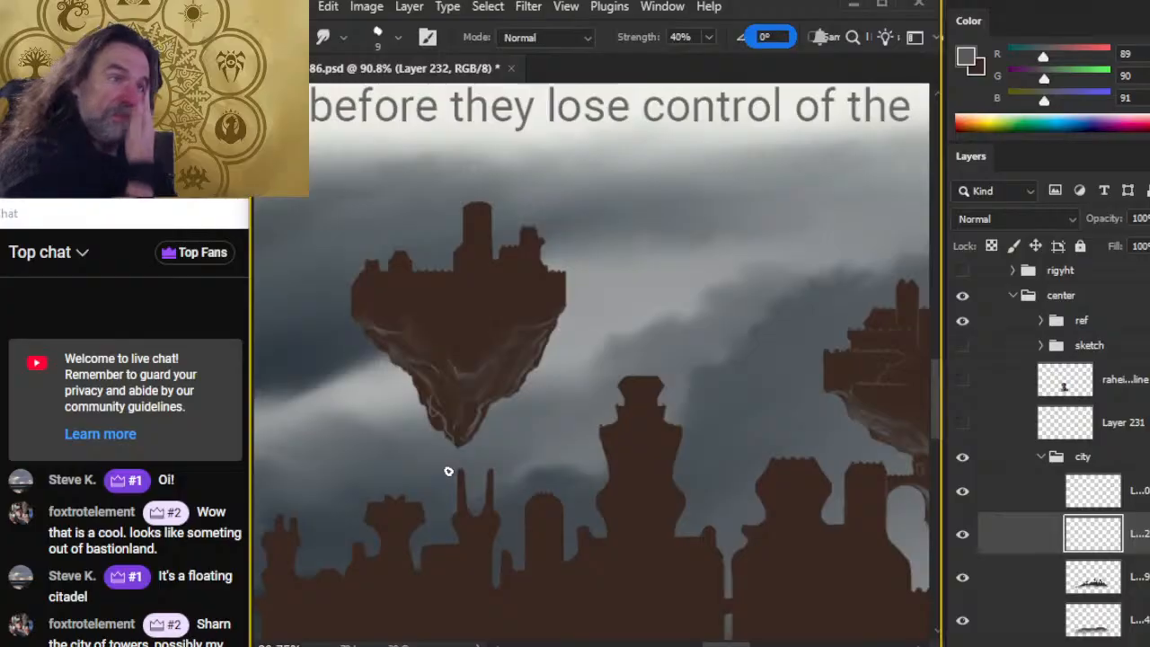
# Step: Switch the Smudge tool to a rough textured brush tip and set its strength to 80%
pyautogui.rightClick(456, 324)
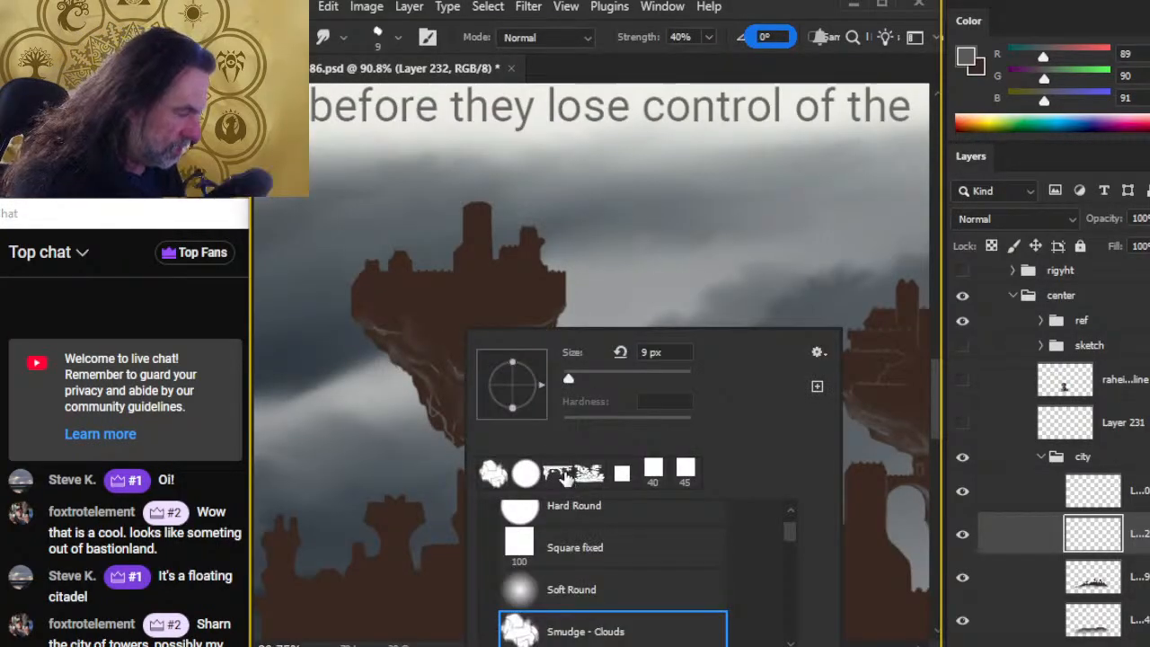
pyautogui.click(566, 476)
pyautogui.click(566, 76)
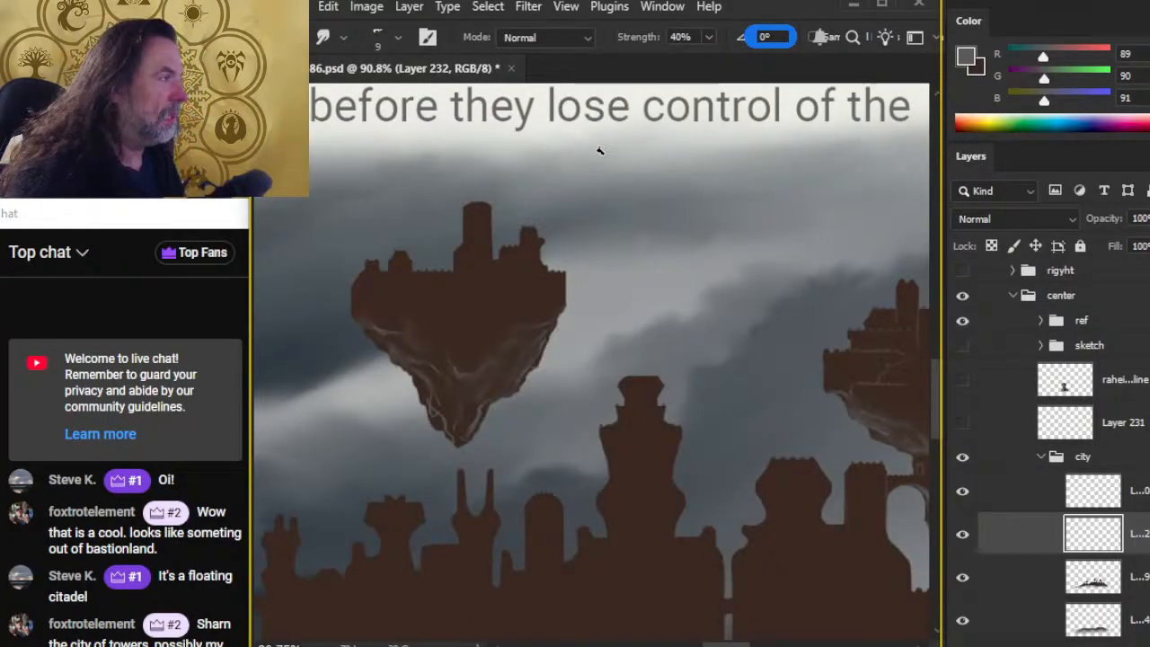
pyautogui.press('8')
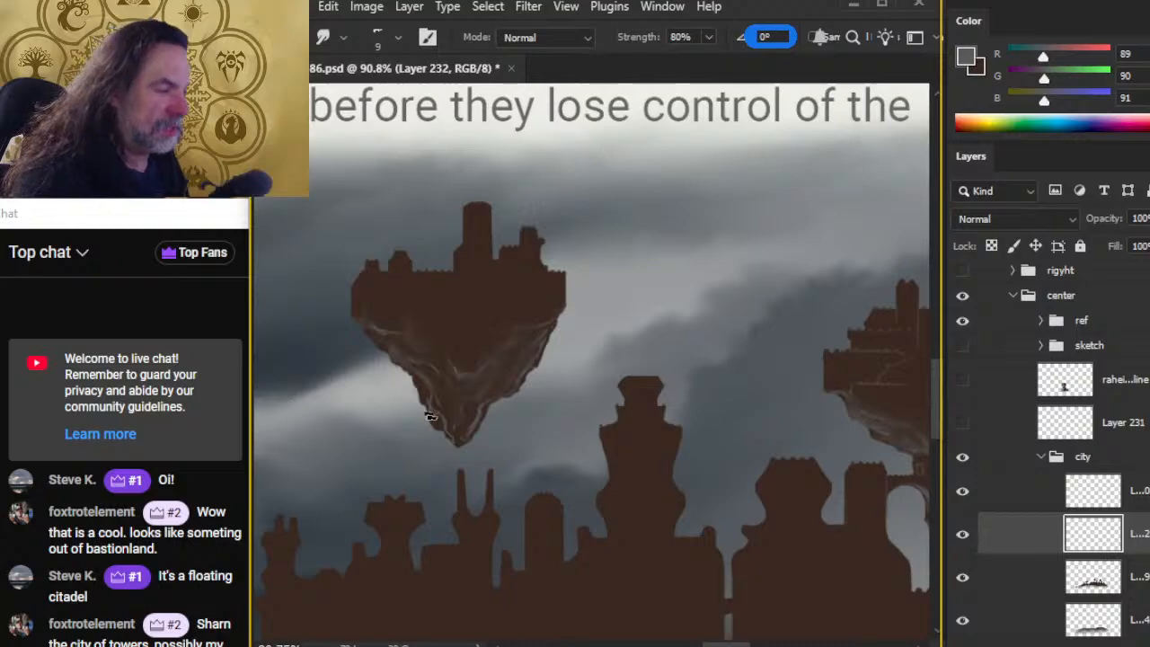
# Step: Paint 2 px grey rock strokes on the citadel's left slope and smudge them with the textured tip at 80% strength
pyautogui.press('b')
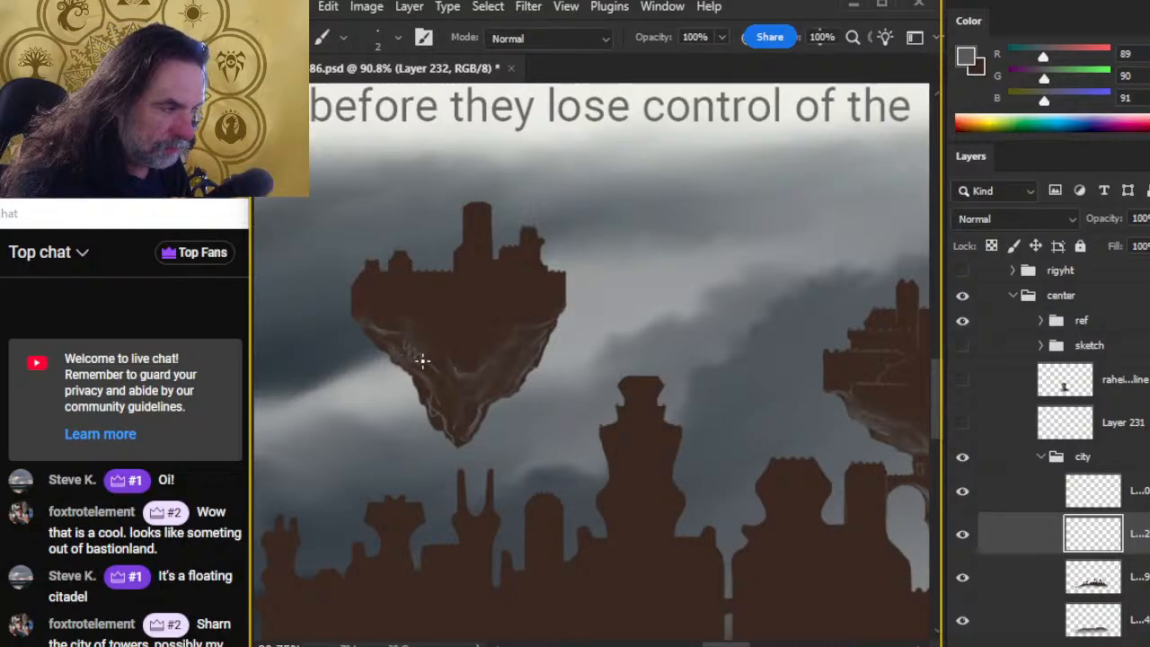
pyautogui.press('r')
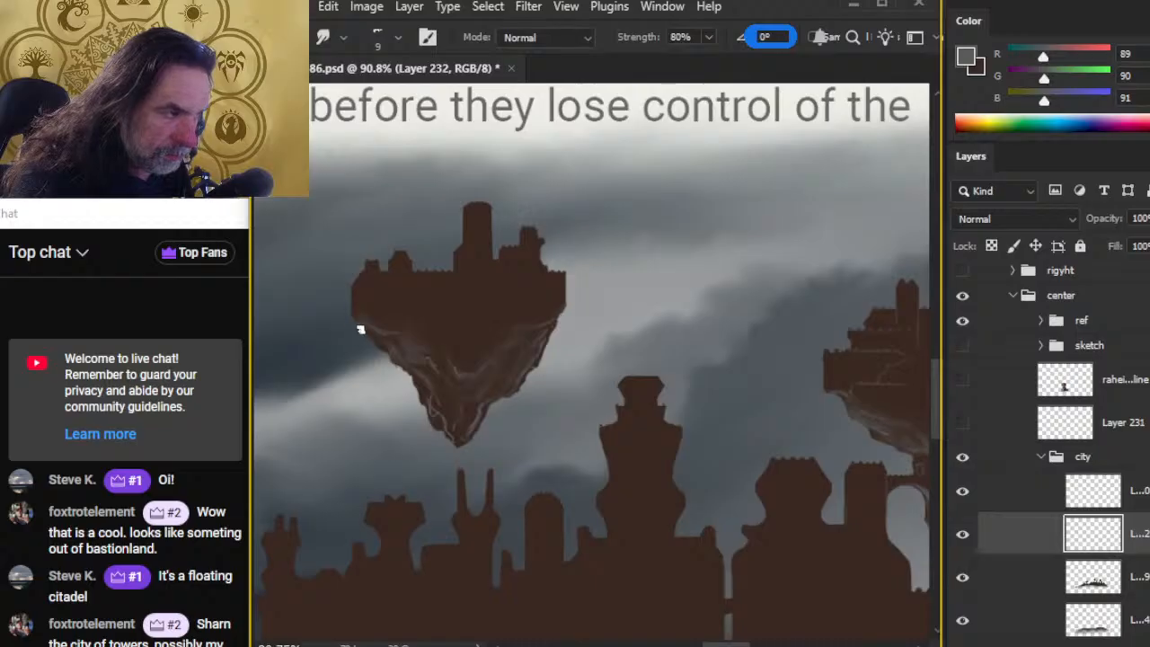
pyautogui.press('b')
pyautogui.press('r')
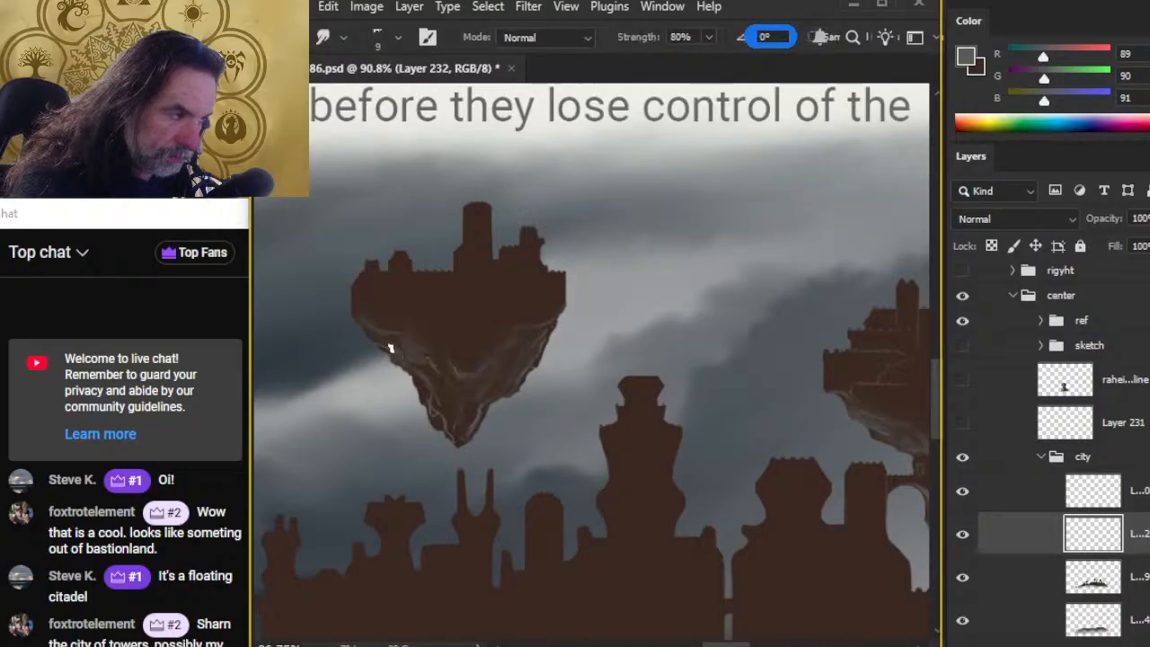
pyautogui.press('b')
pyautogui.moveTo(404, 355); pyautogui.dragTo(426, 371)
pyautogui.press('r')
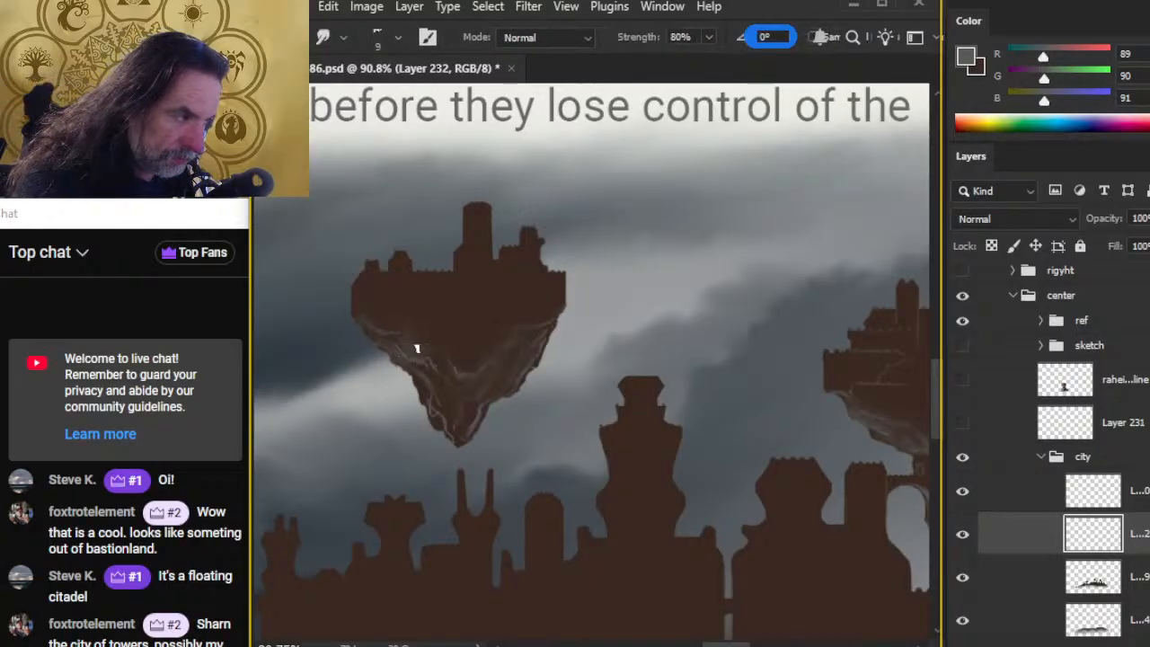
pyautogui.press('b')
pyautogui.press('r')
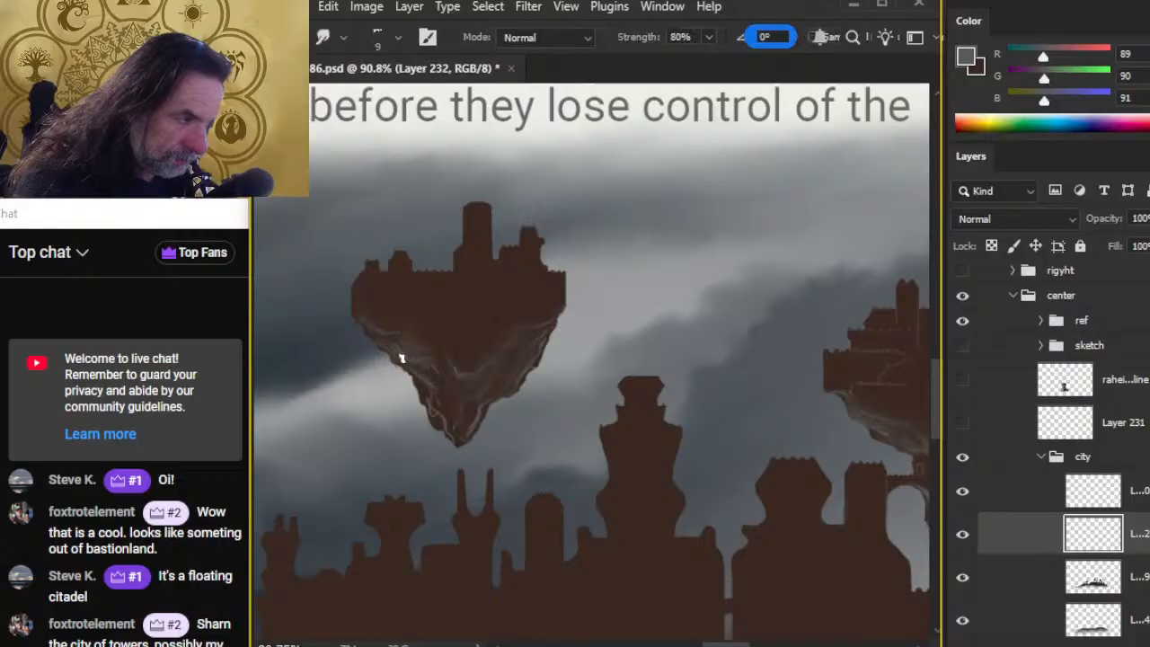
# Step: Paint and smudge grey rock detail in the lower centre of the underside, around the top of the hanging tip
pyautogui.press('b')
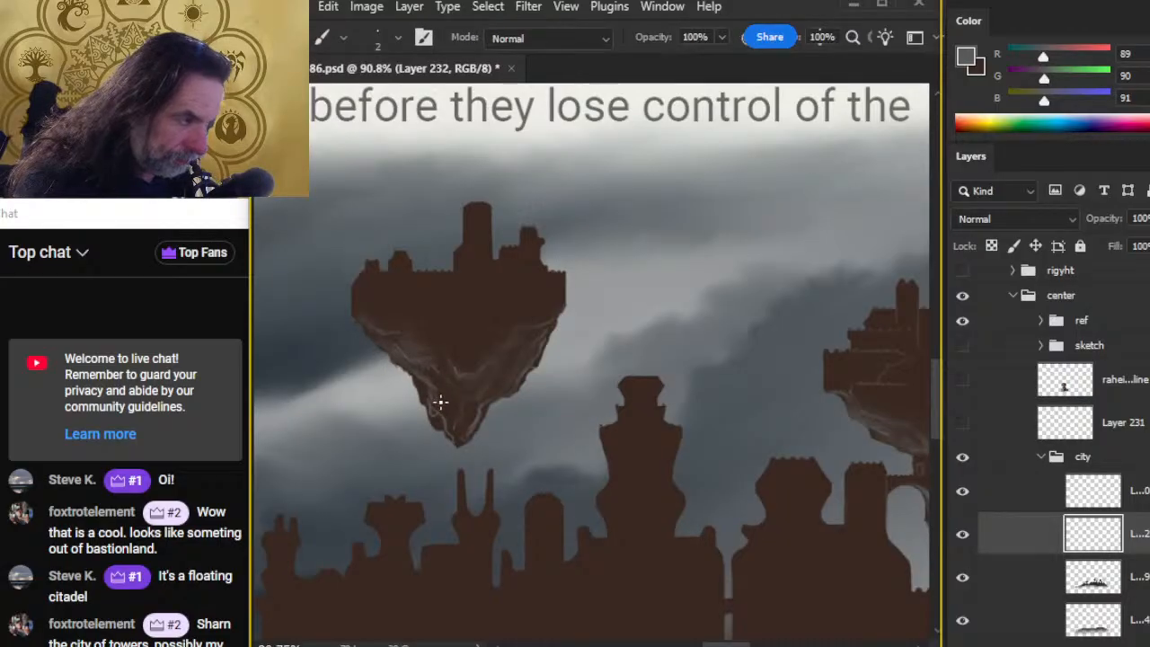
pyautogui.press('r')
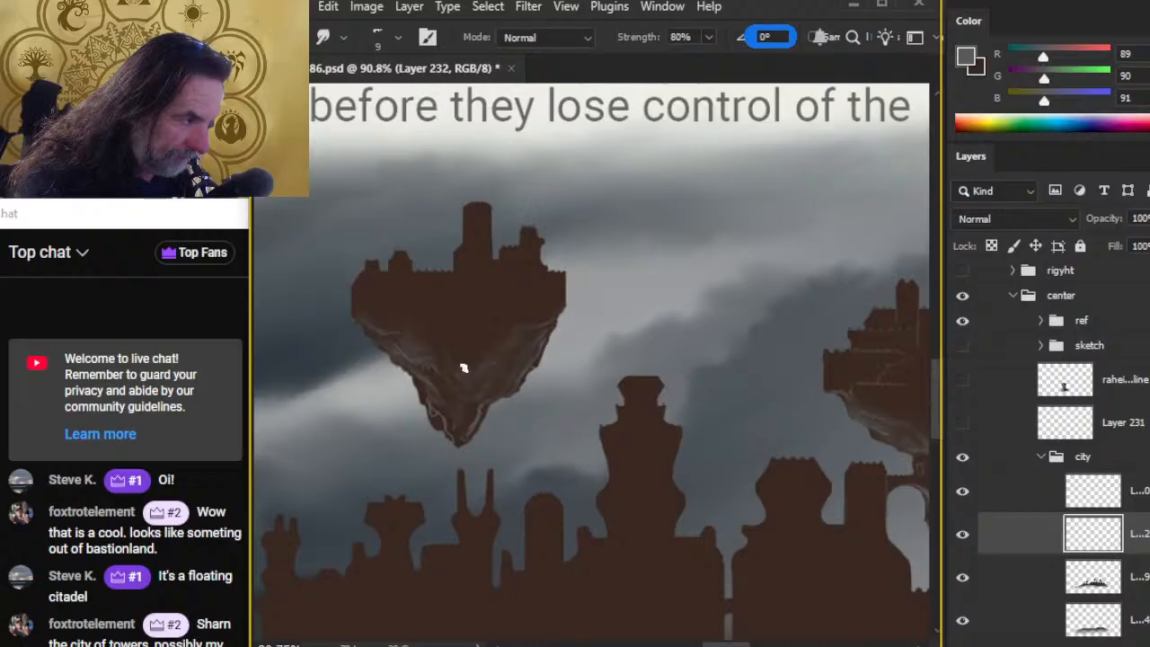
pyautogui.press('b')
pyautogui.press('r')
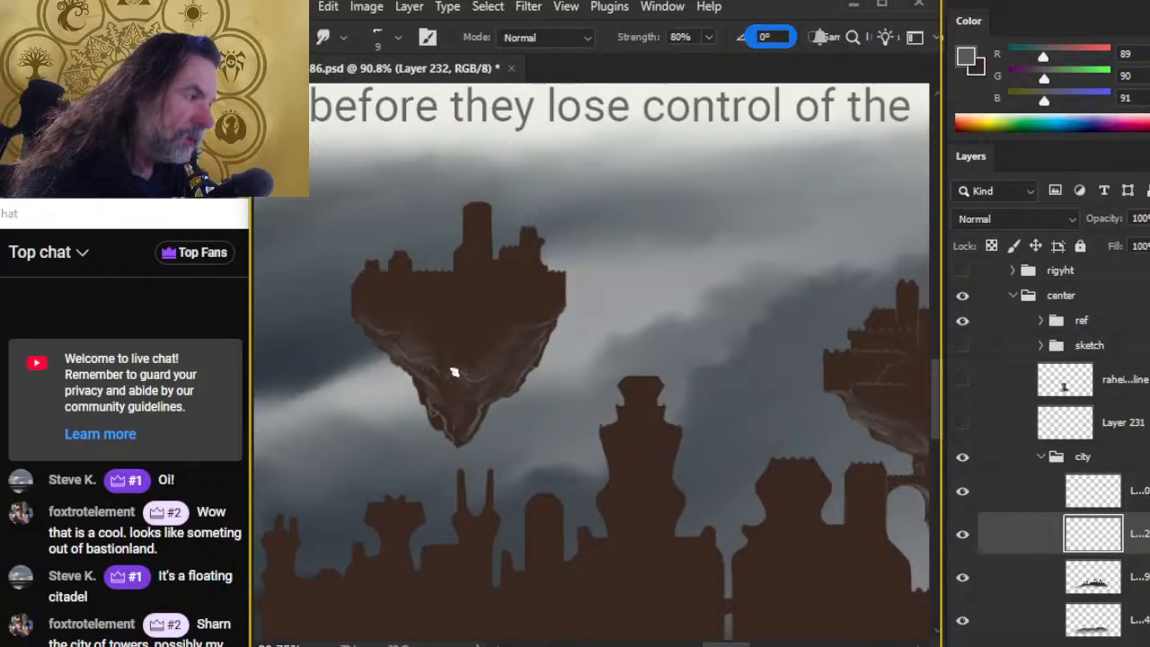
pyautogui.press('b')
pyautogui.press('r')
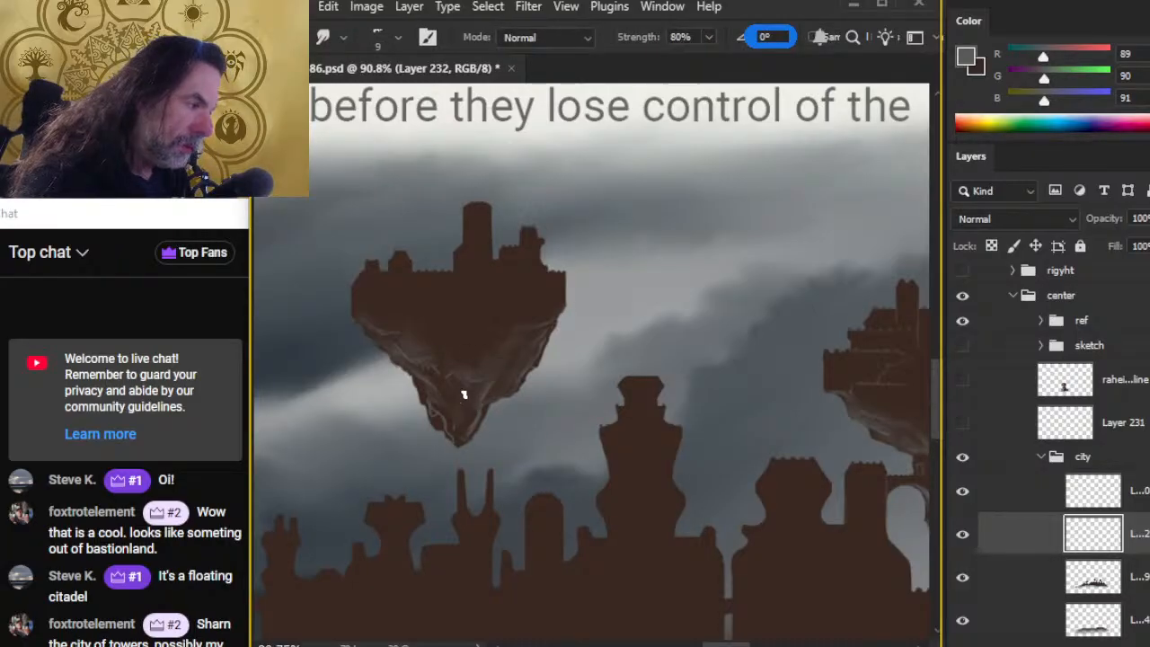
pyautogui.press('b')
pyautogui.press('r')
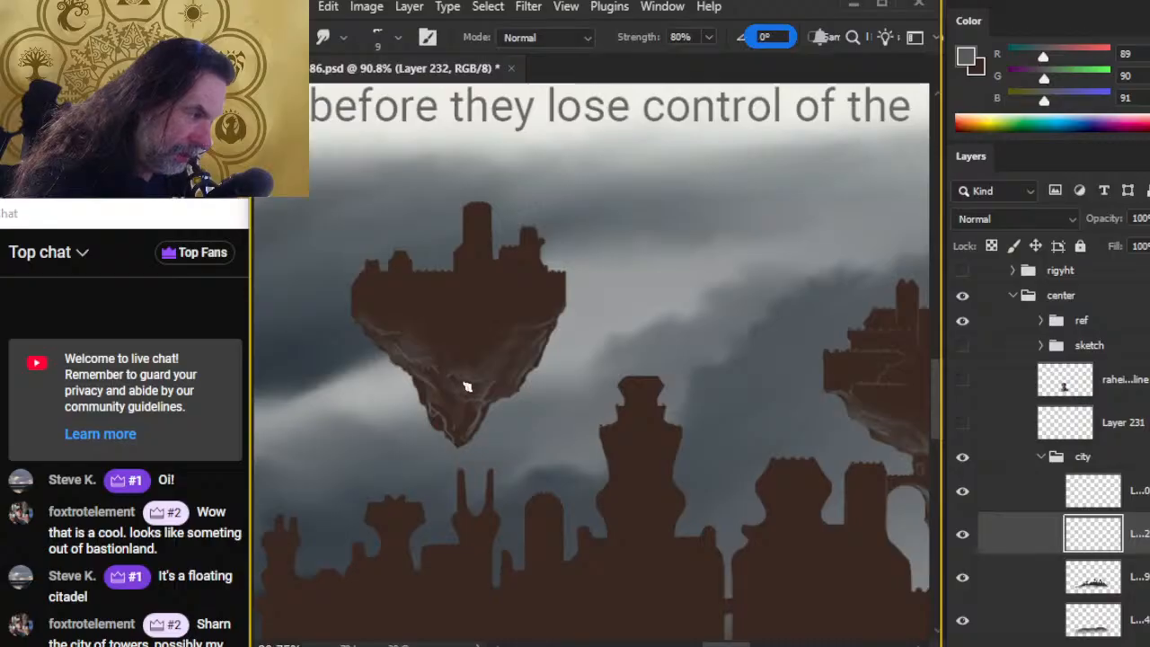
# Step: Enlarge the smudge brush to 15 px, and paint and smudge branching grey ridges on the upper right slope
pyautogui.press(']')
pyautogui.press(']')
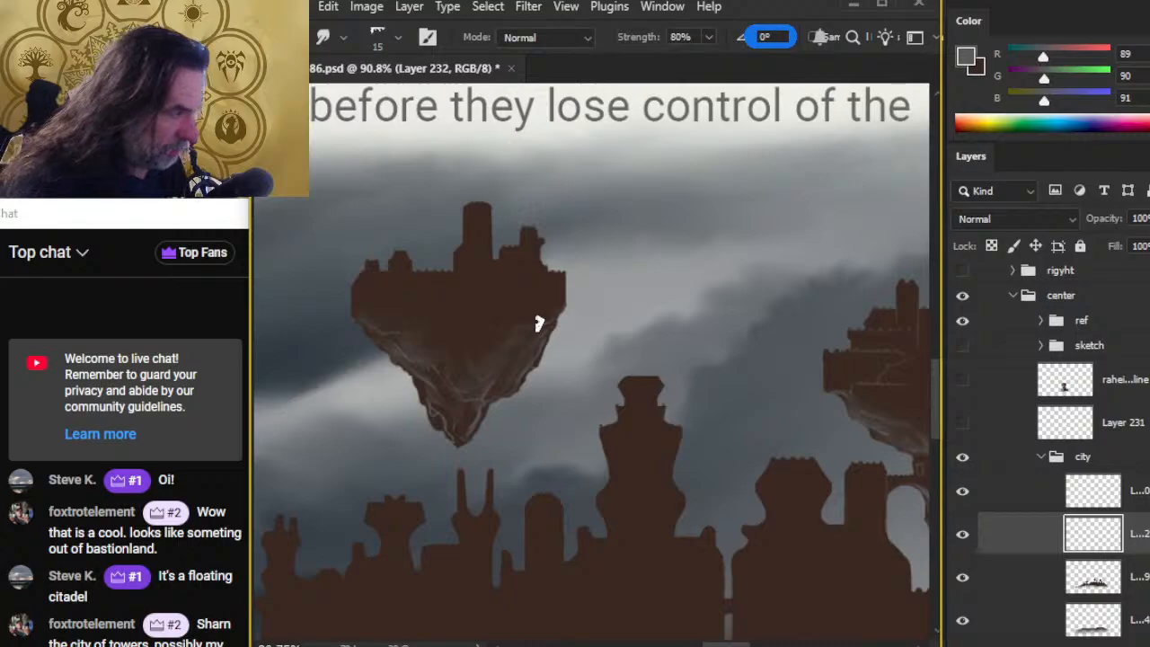
pyautogui.press('b')
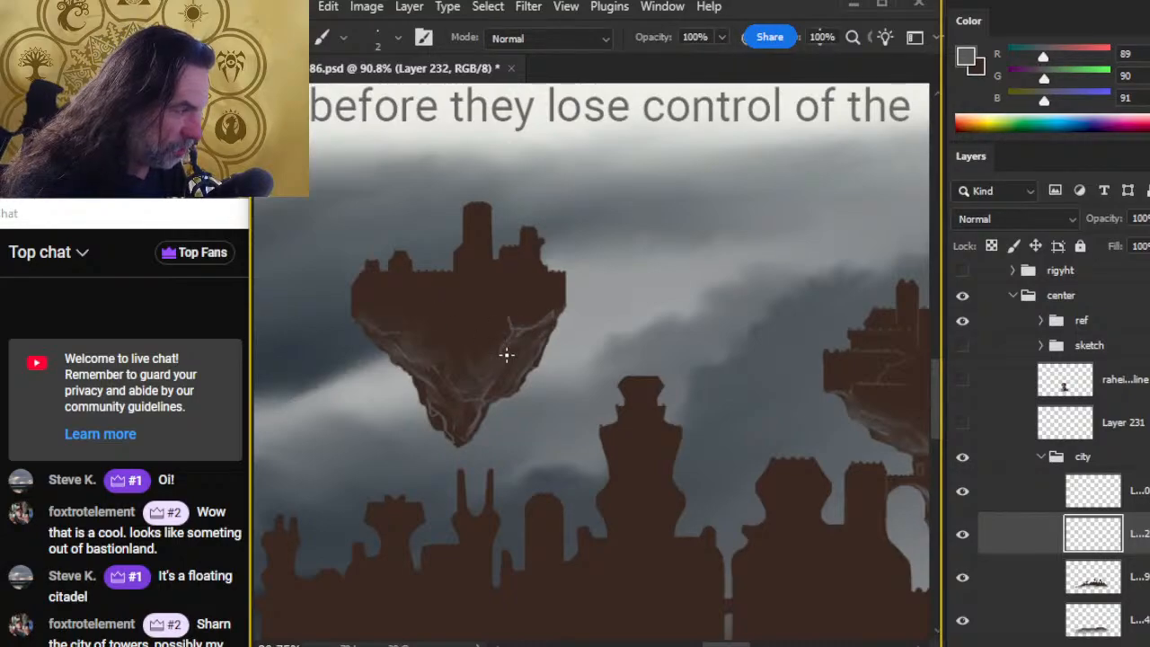
pyautogui.press('r')
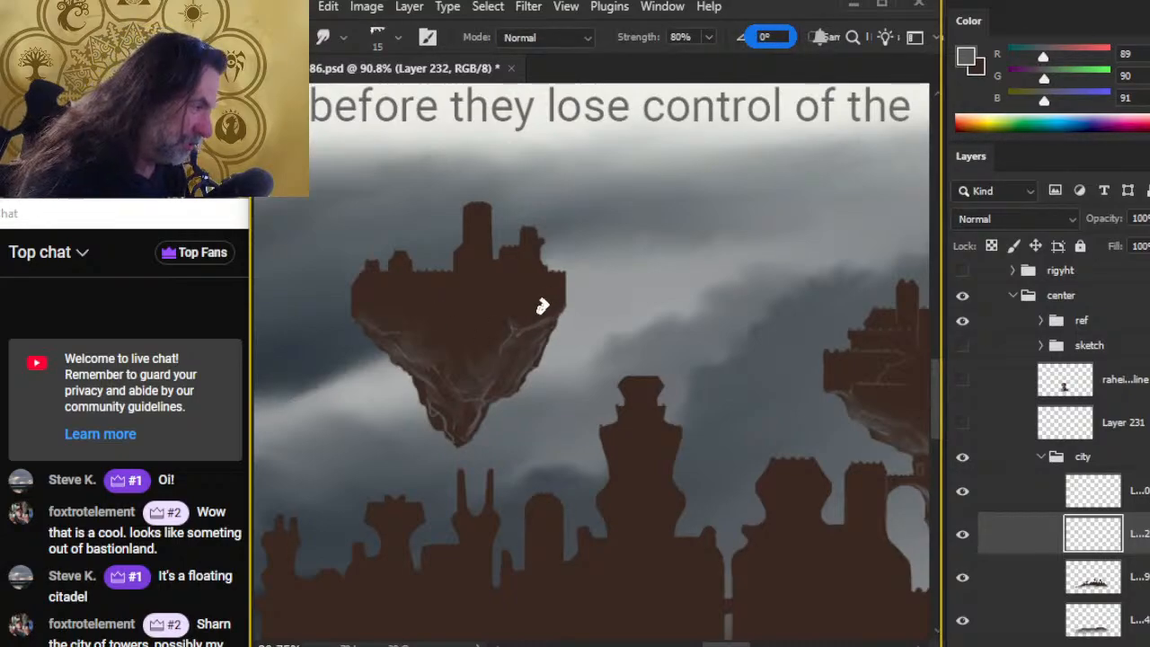
pyautogui.press('b')
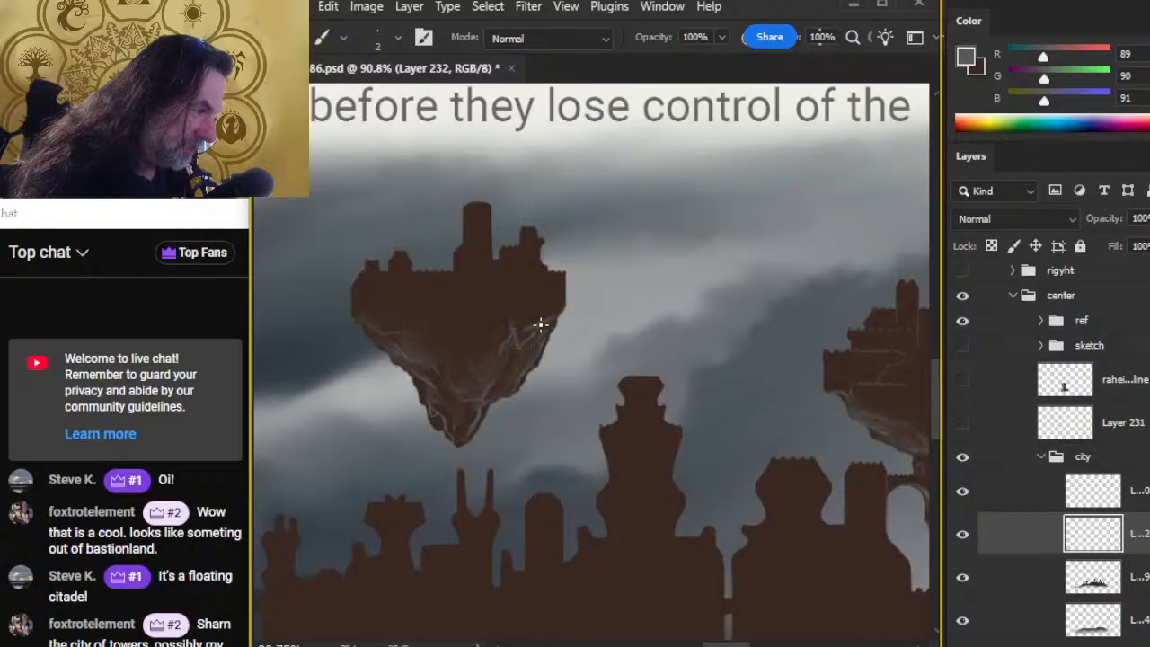
pyautogui.press('r')
pyautogui.press('b')
pyautogui.press('r')
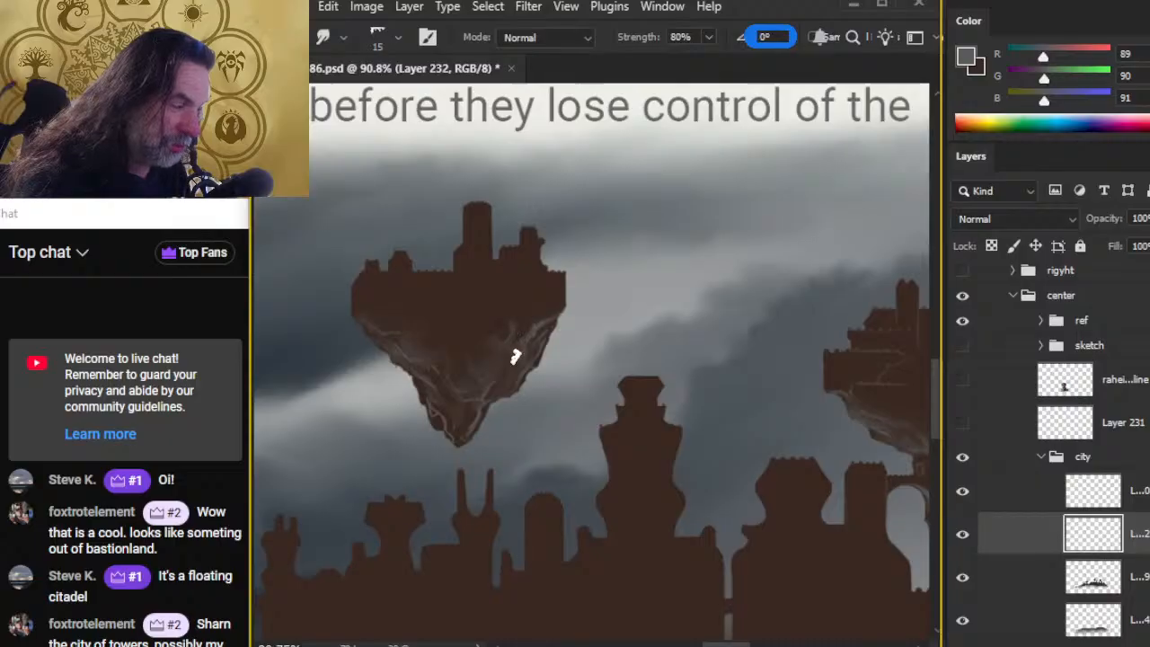
# Step: Paint grey ridges in the upper centre of the underside, inward from the right slope, and smudge them into the rock
pyautogui.press('b')
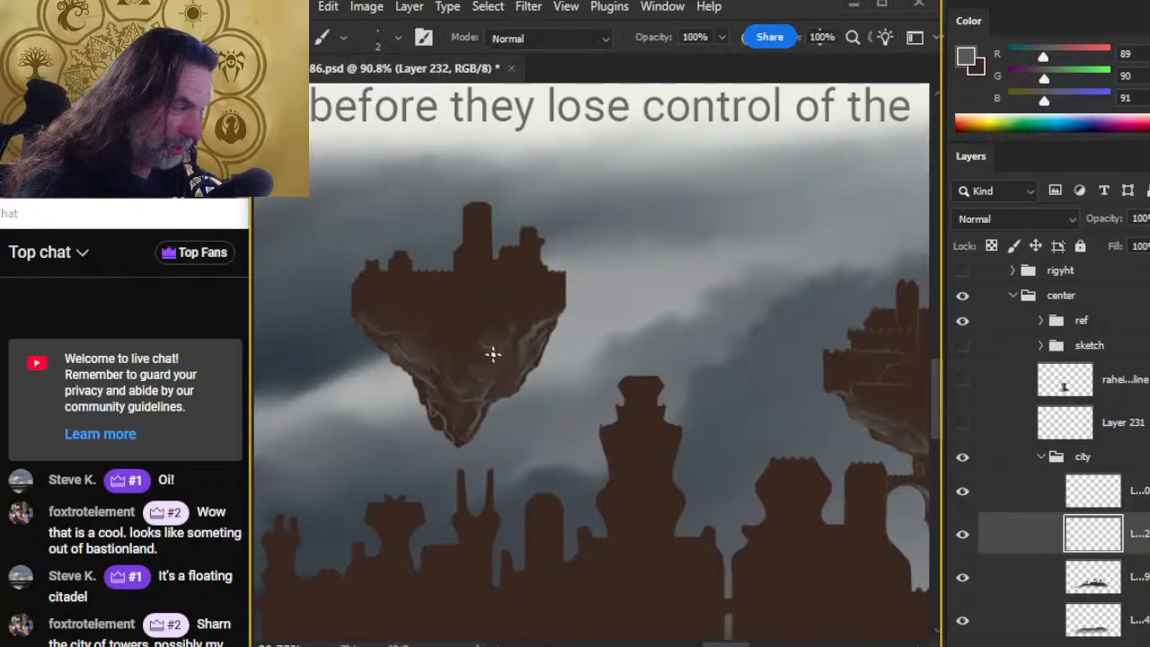
pyautogui.press('r')
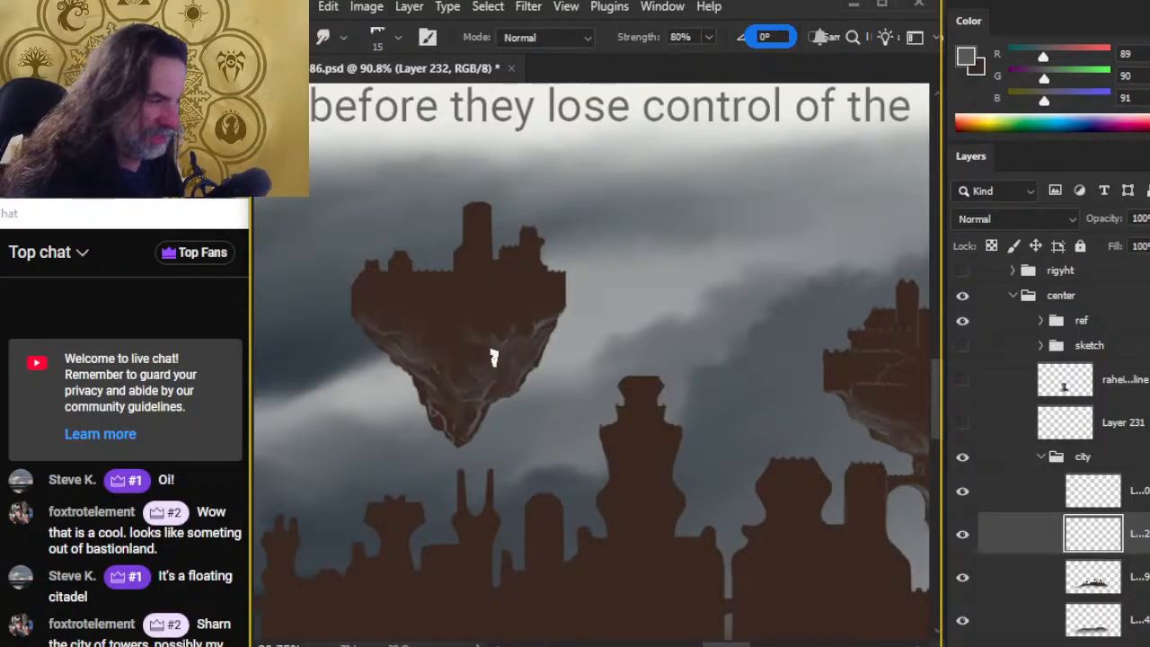
pyautogui.press('b')
pyautogui.press('r')
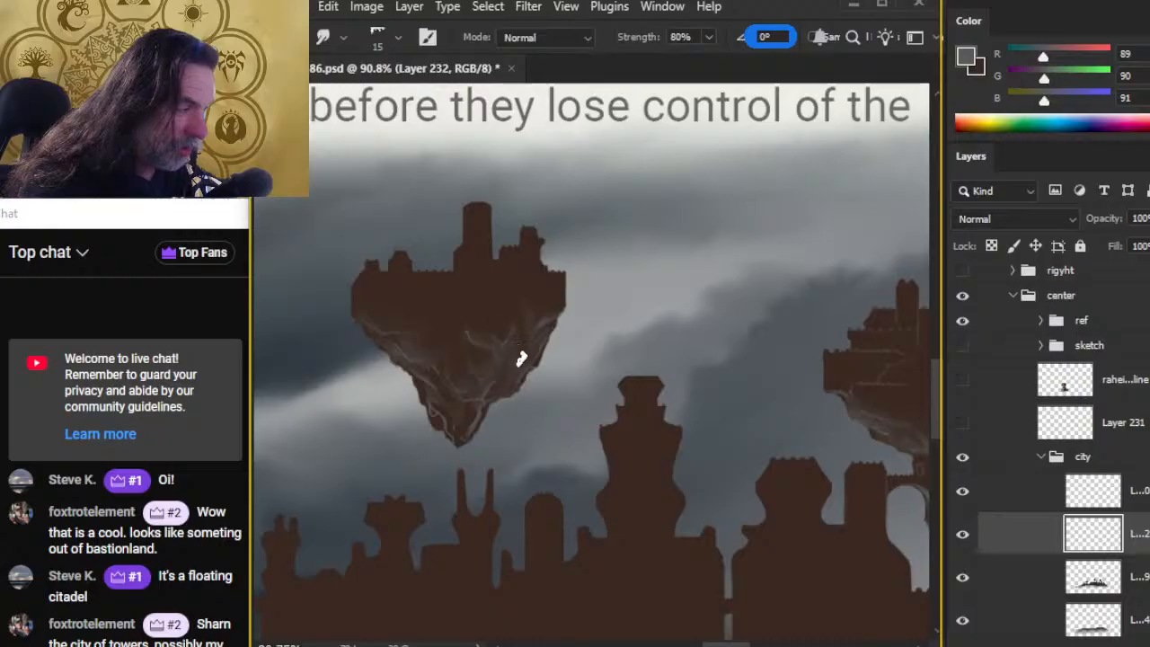
# Step: Erase excess grey beside the ridges on the left citadel's right slope with the 8 px eraser at 100% opacity
pyautogui.press('e')
pyautogui.moveTo(511, 347); pyautogui.dragTo(514, 394)
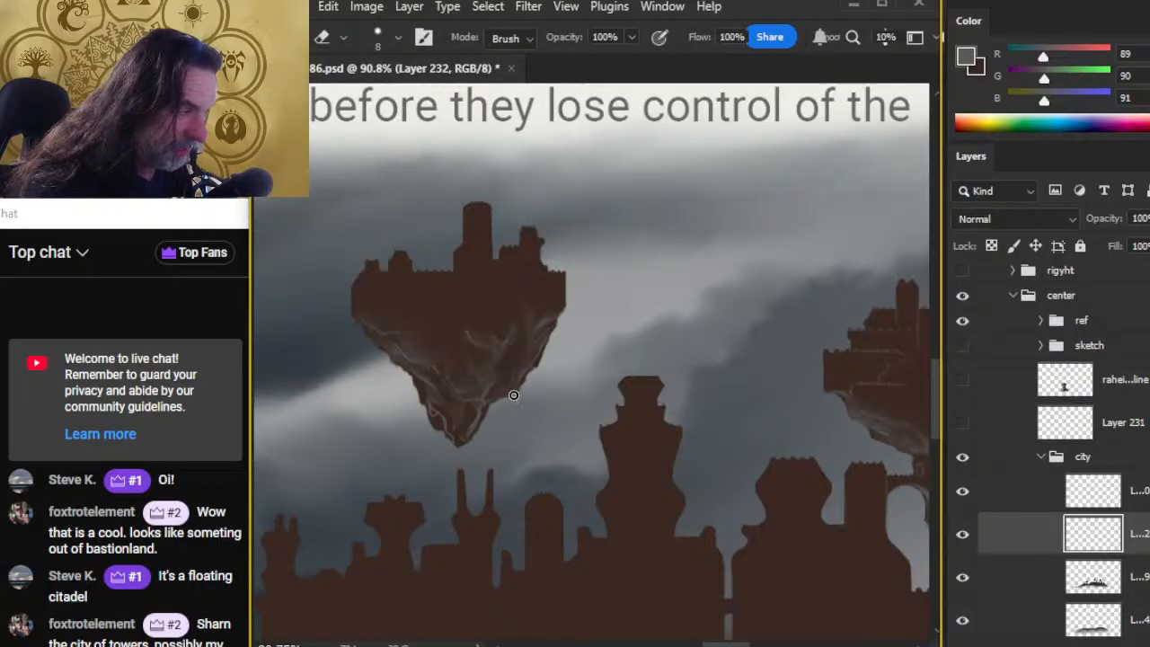
pyautogui.press('r')
pyautogui.press('e')
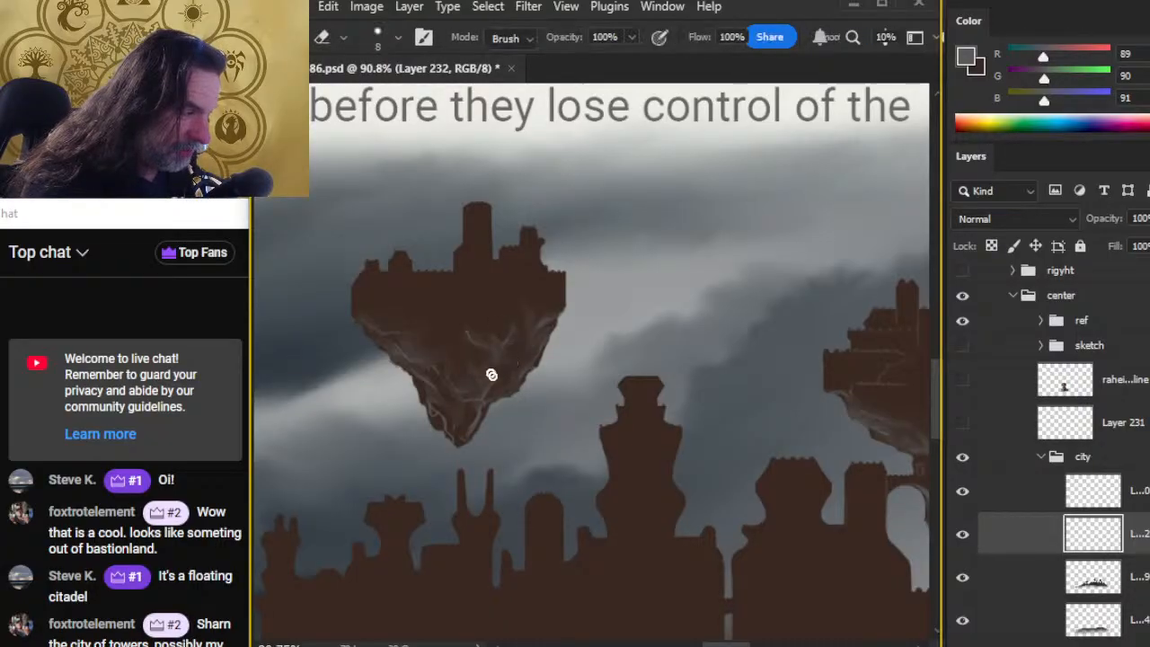
# Step: Paint 2 px grey strokes on the lower right slope of the underside and smudge them at 80% strength
pyautogui.press('b')
pyautogui.press('r')
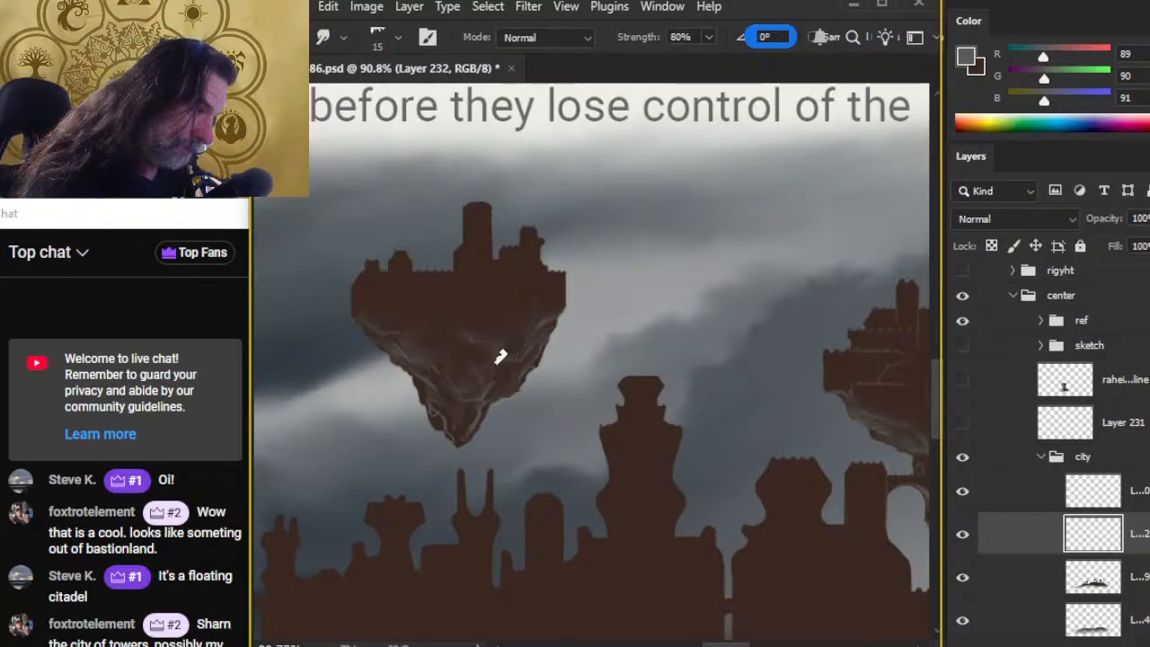
pyautogui.press('b')
pyautogui.press('r')
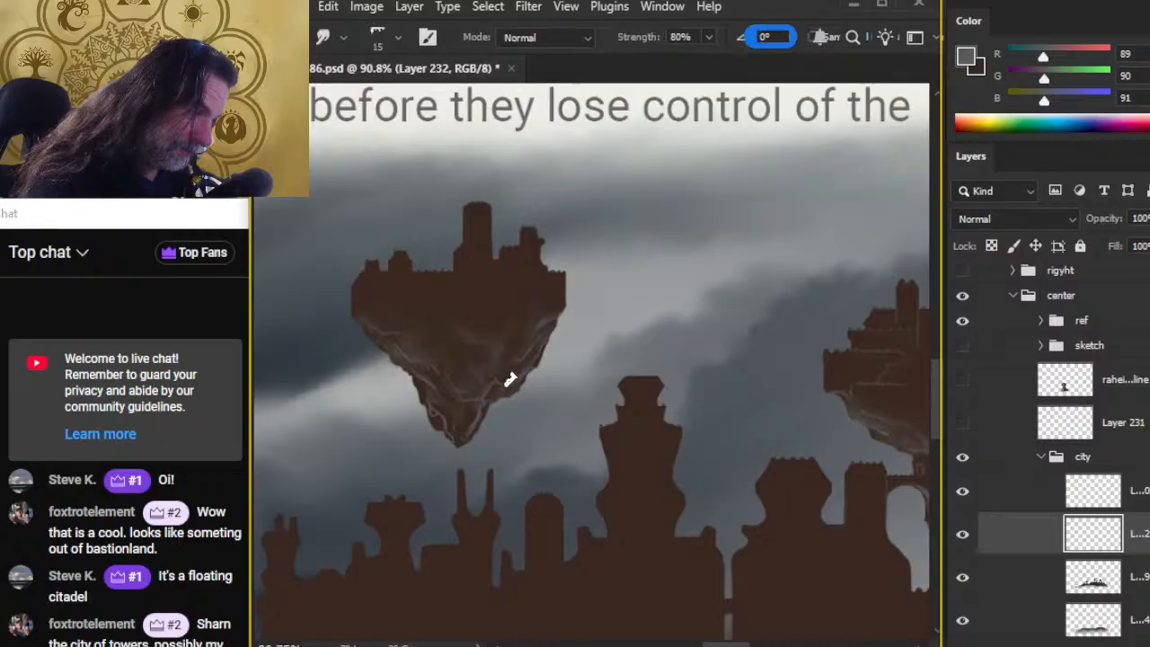
pyautogui.moveTo(511, 380); pyautogui.dragTo(531, 359)
pyautogui.press('b')
pyautogui.press('r')
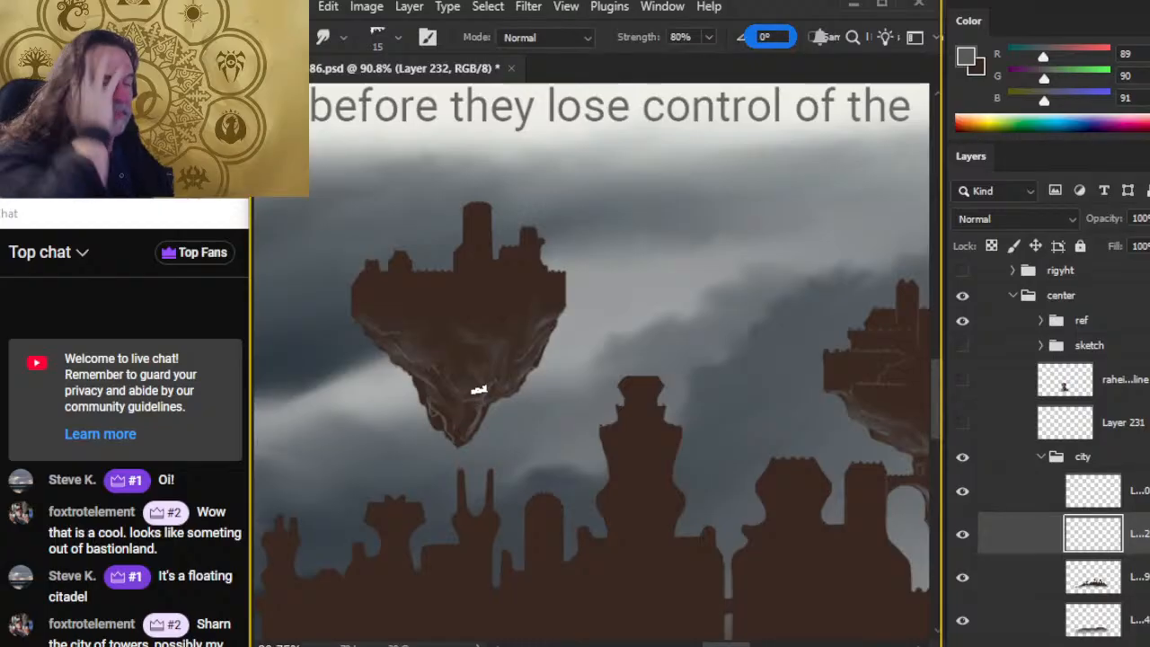
# Step: Paint a grey ridge across the upper centre of the underside toward the right slope and smudge it into the rock
pyautogui.press('e')
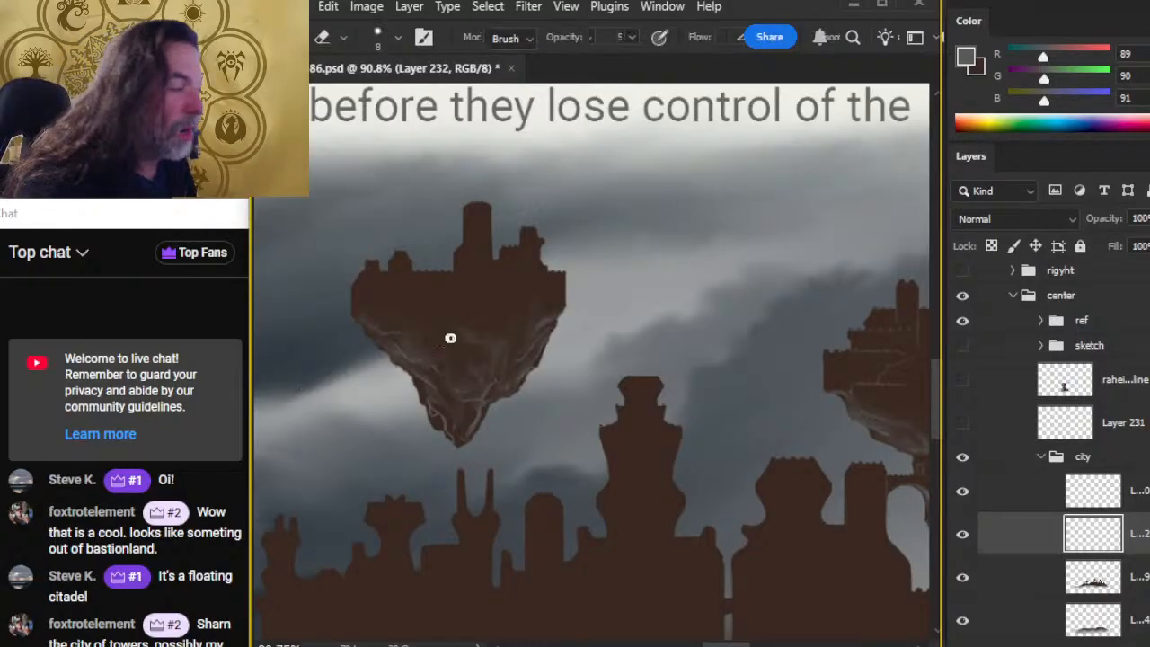
pyautogui.press('b')
pyautogui.moveTo(452, 337); pyautogui.dragTo(493, 347)
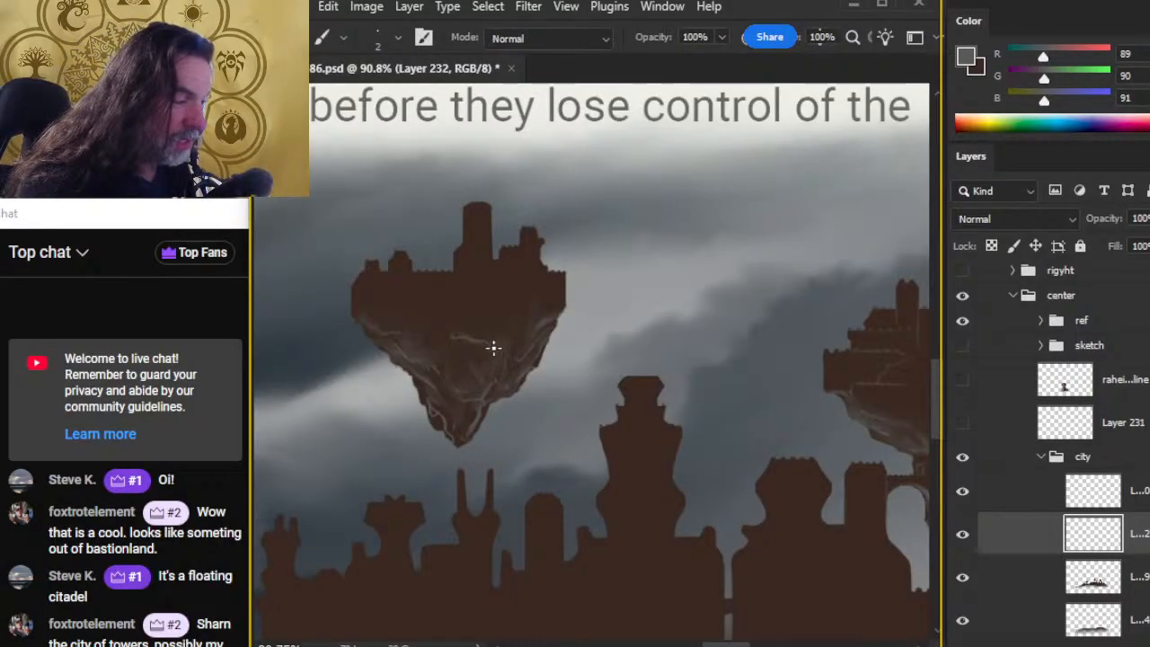
pyautogui.press('r')
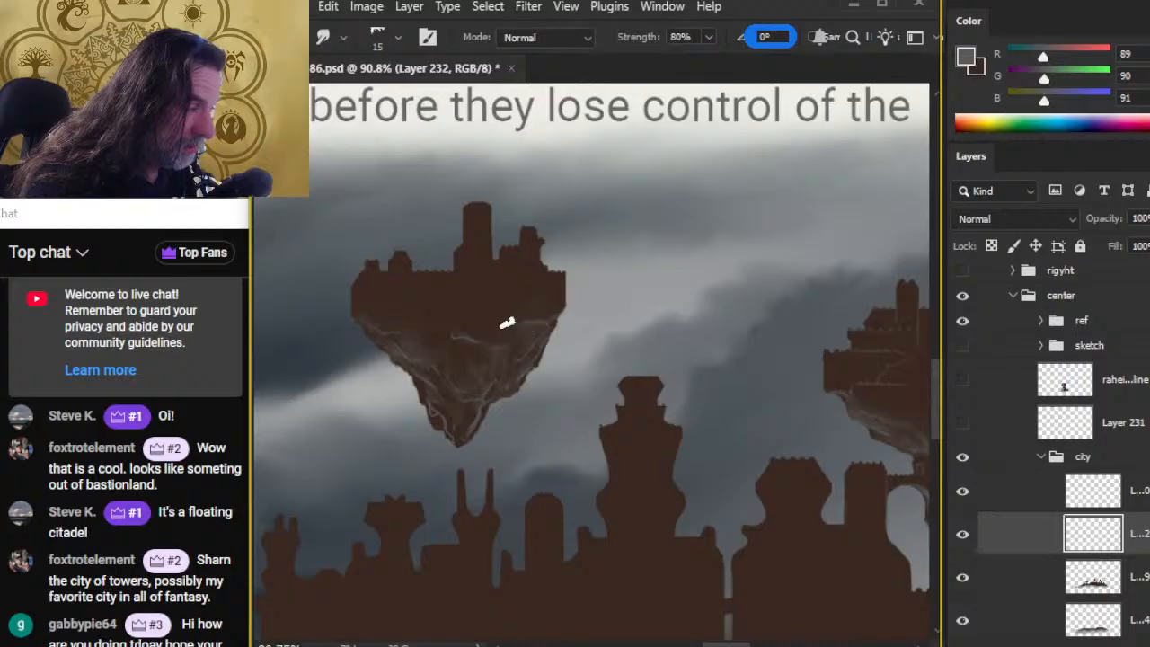
pyautogui.press('b')
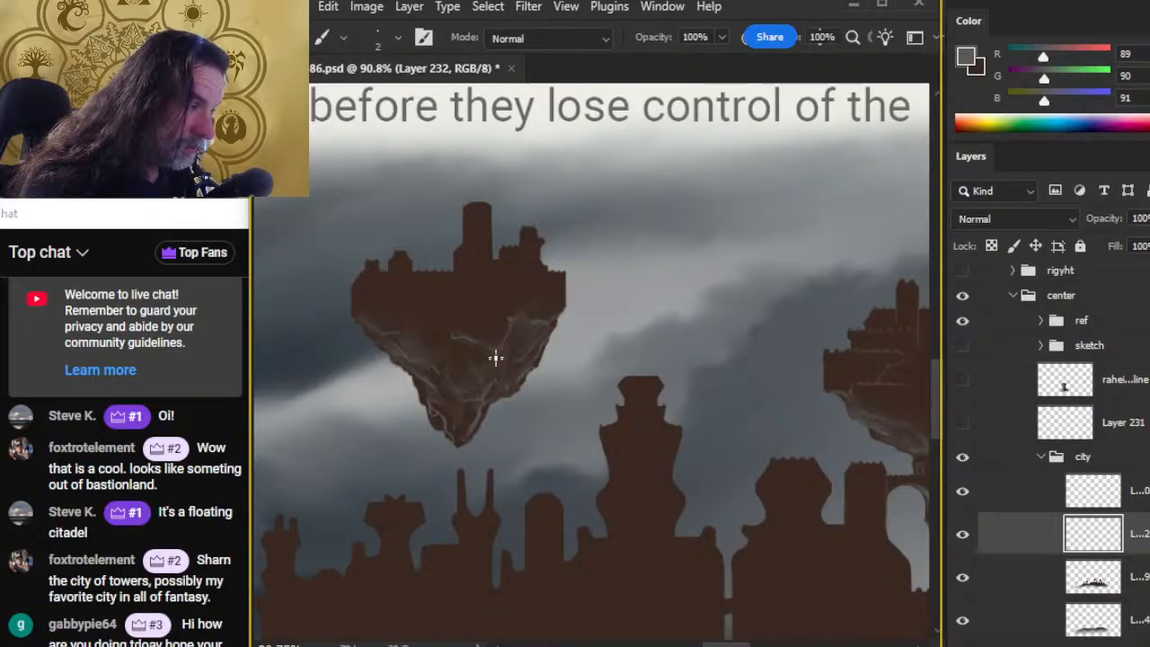
pyautogui.press('r')
pyautogui.moveTo(495, 335); pyautogui.dragTo(502, 331)
# Step: Paint grey cracks left of the underside's centre and smudge them with the 15 px textured tip
pyautogui.press('b')
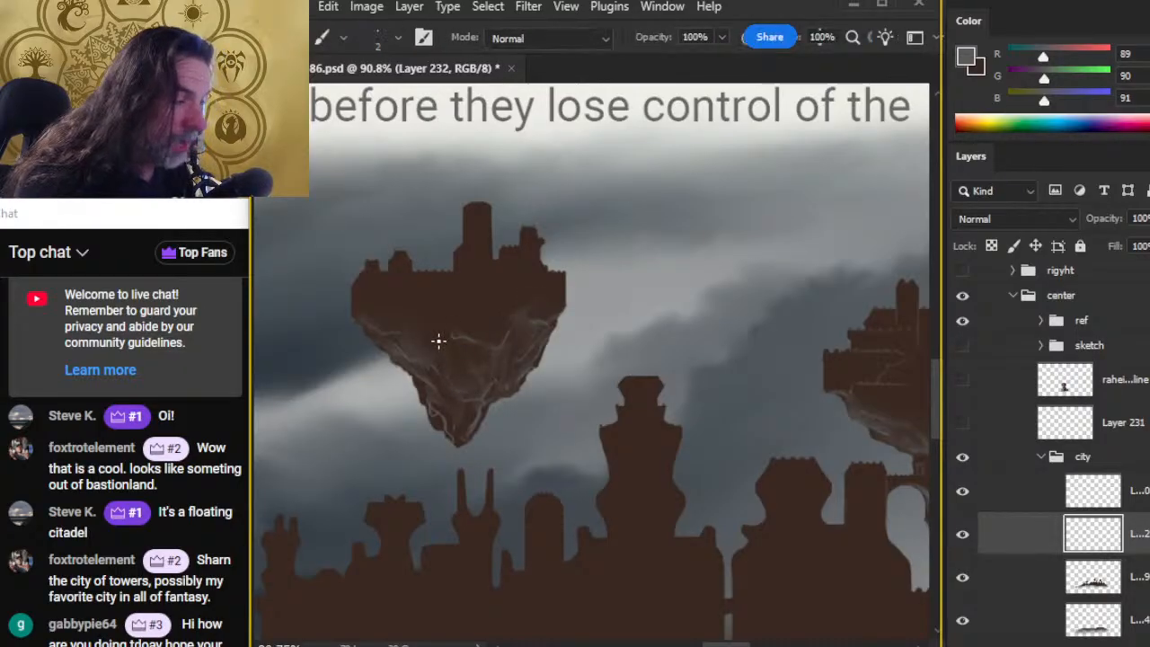
pyautogui.press('r')
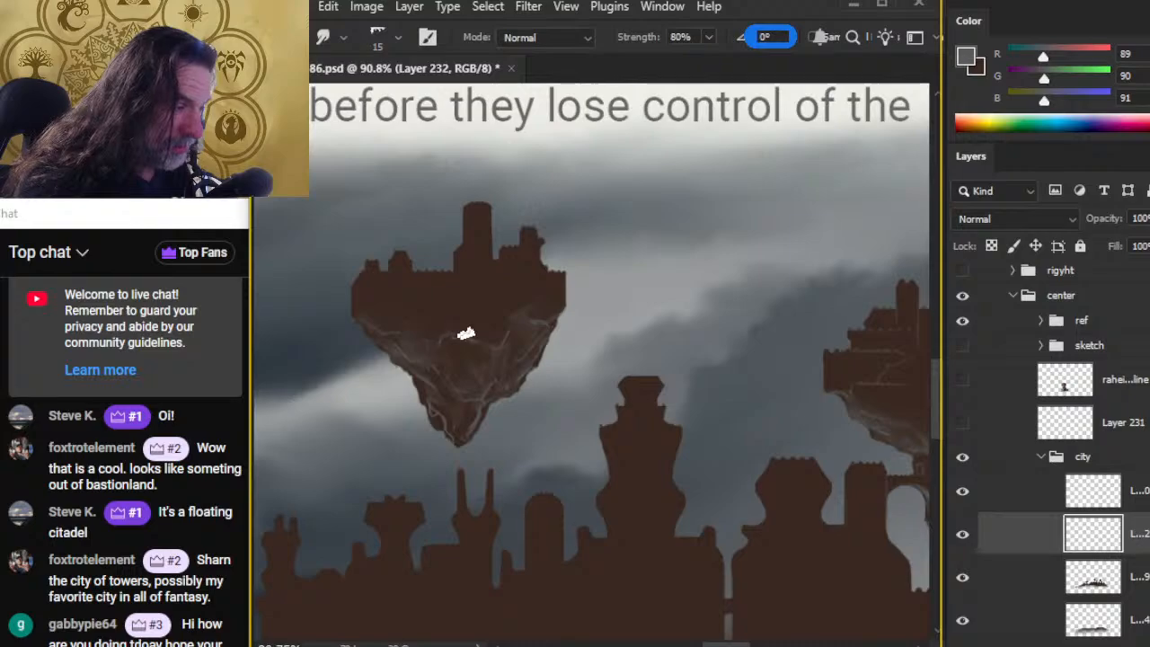
pyautogui.press('b')
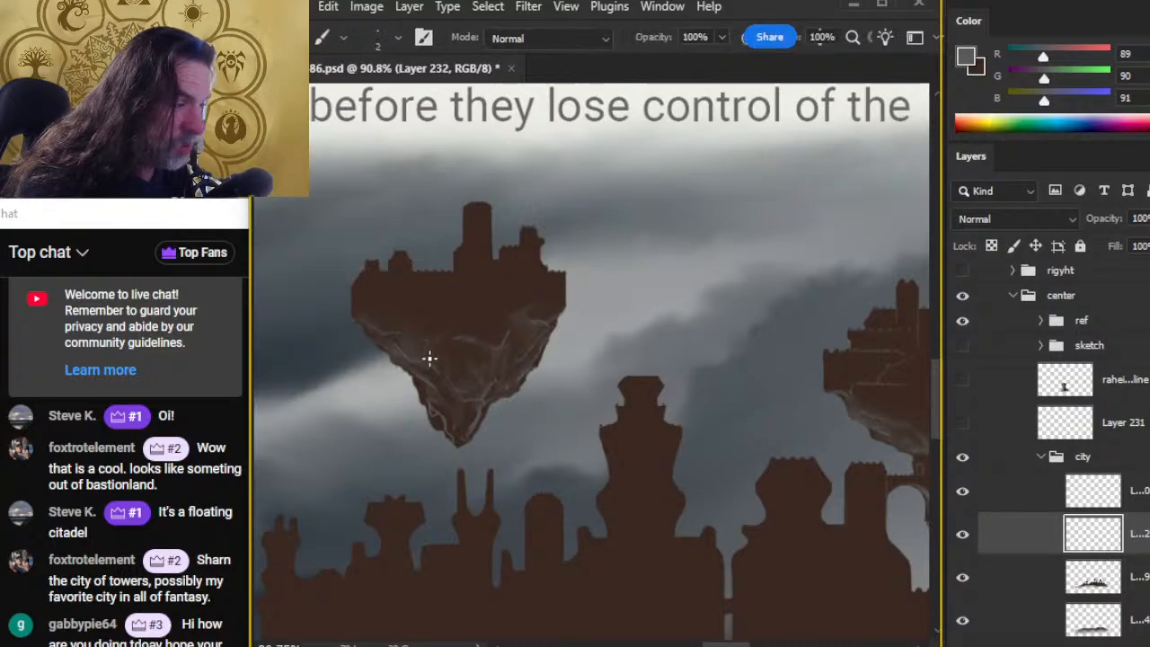
pyautogui.press('r')
pyautogui.press('b')
pyautogui.press('r')
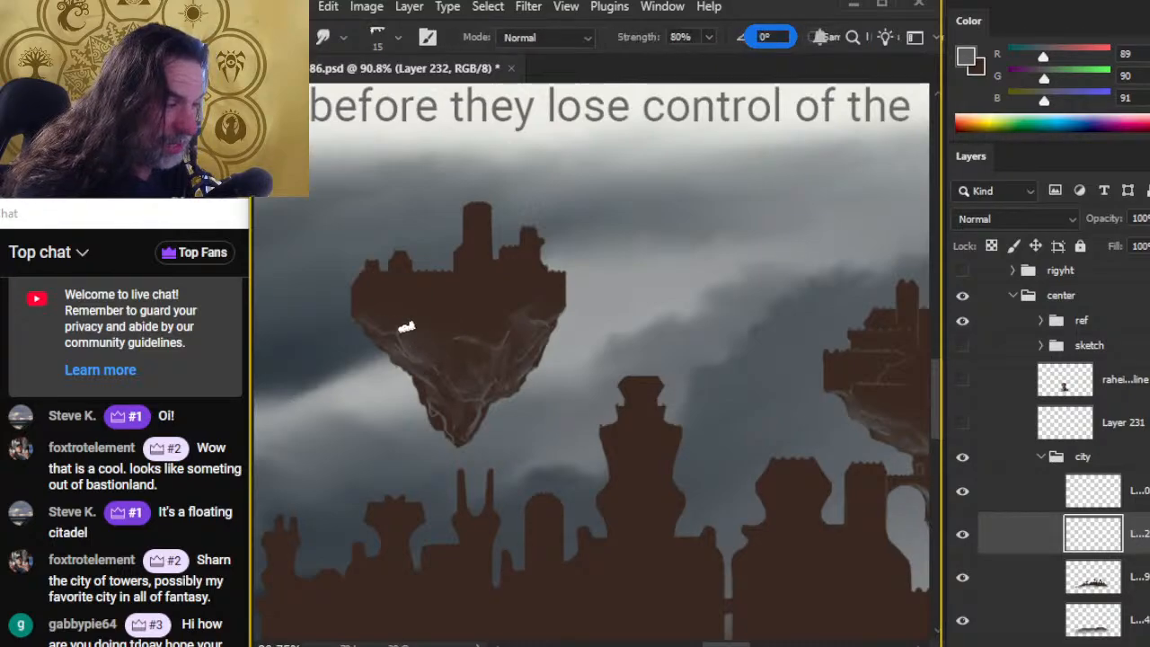
# Step: Add fine grey ridges to the upper left slope, extending inward below the wall, and smudge them
pyautogui.press('b')
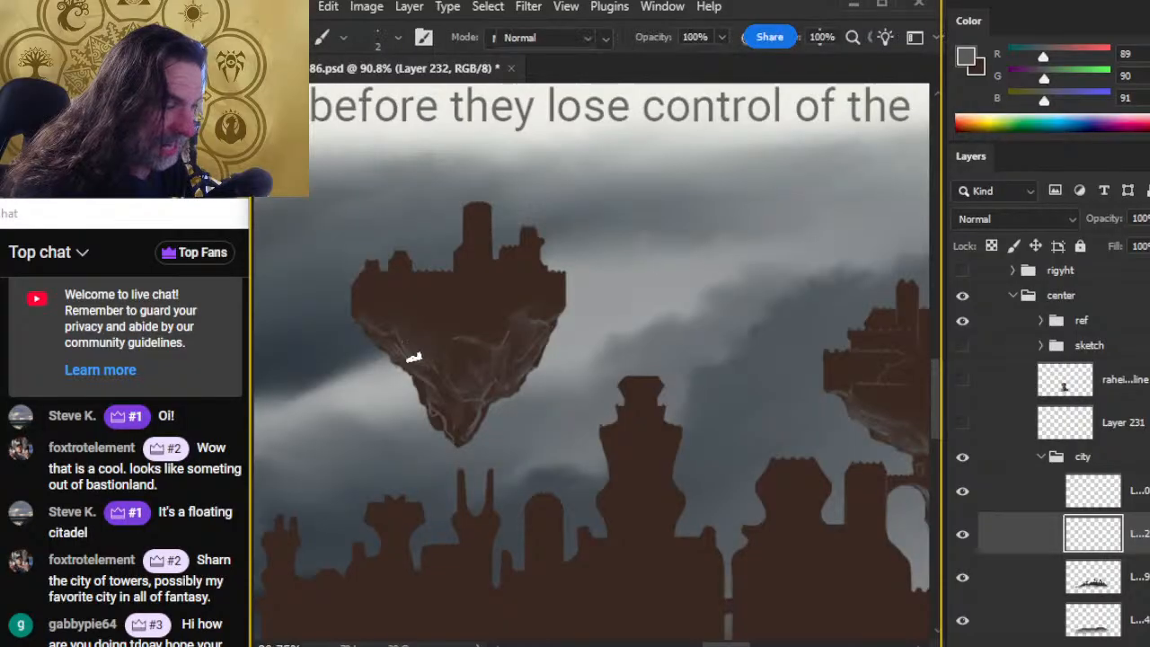
pyautogui.press('r')
pyautogui.press('b')
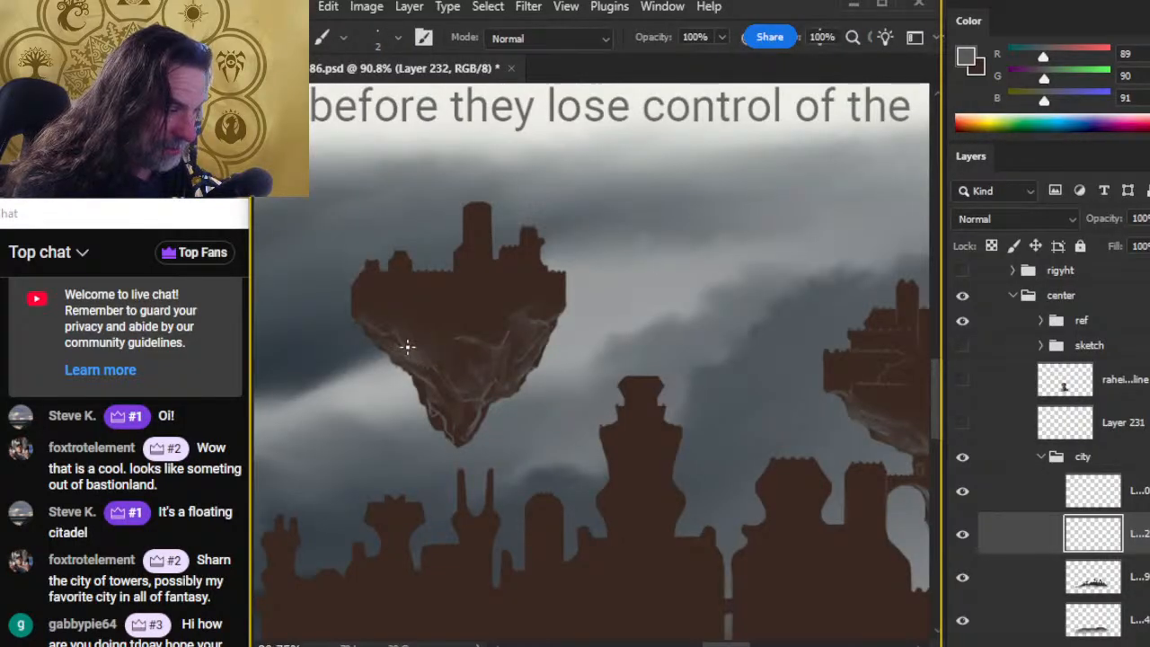
pyautogui.press('r')
pyautogui.press('b')
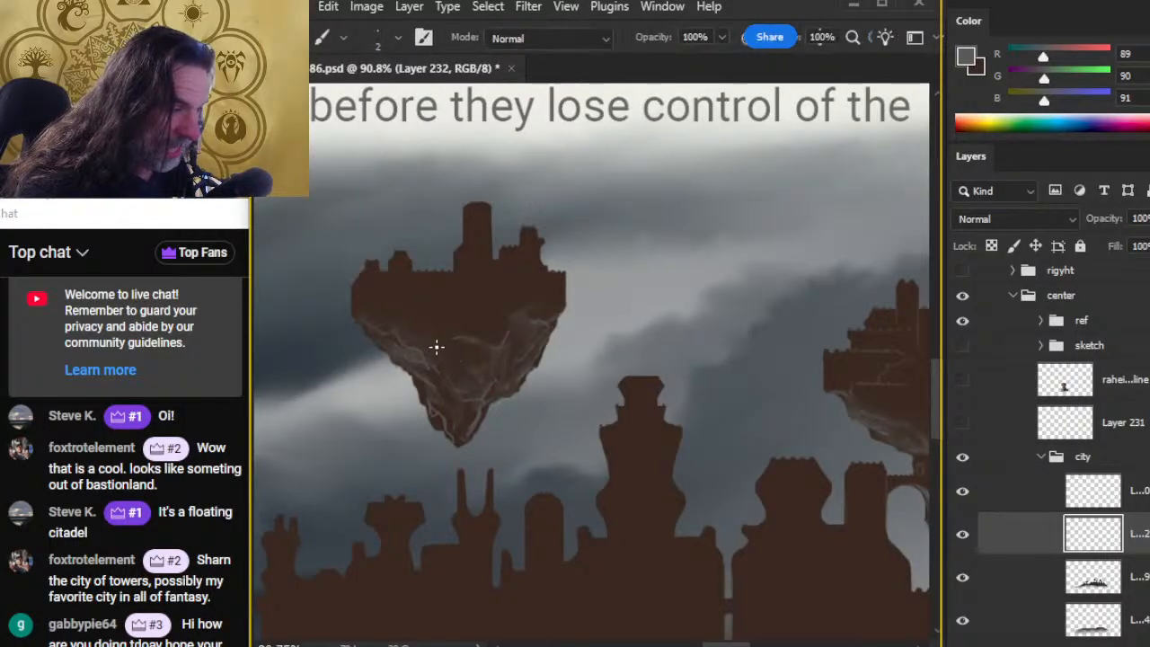
pyautogui.press('r')
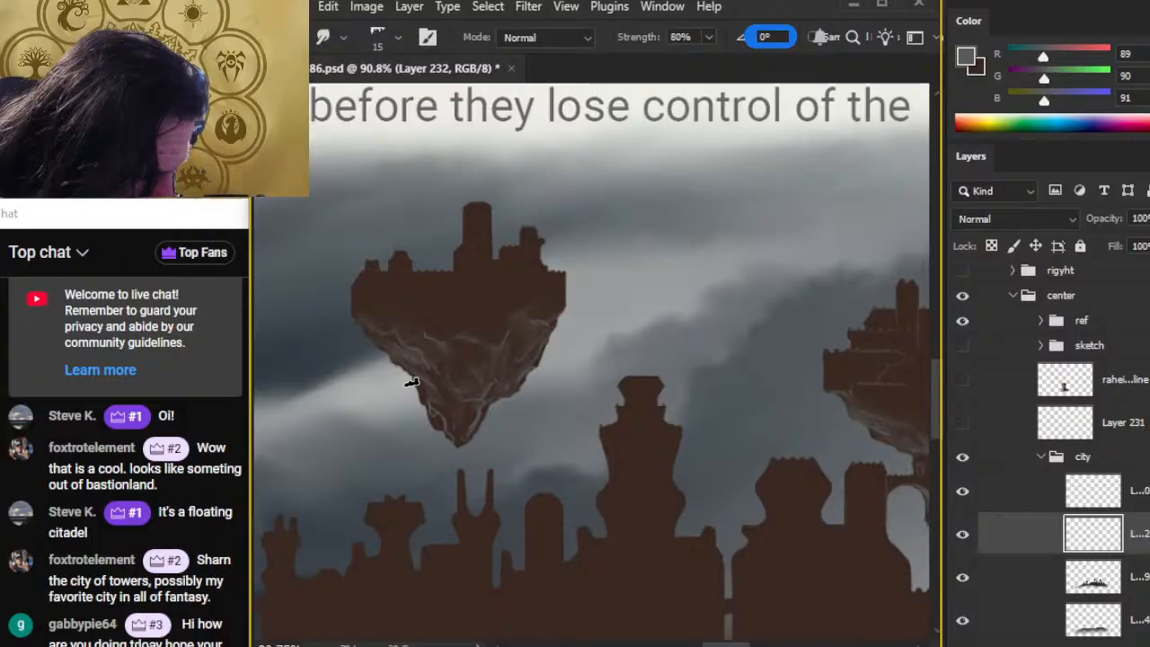
# Step: Paint and smudge short grey ridges down the middle of the underside, linking the left and right slopes
pyautogui.press('b')
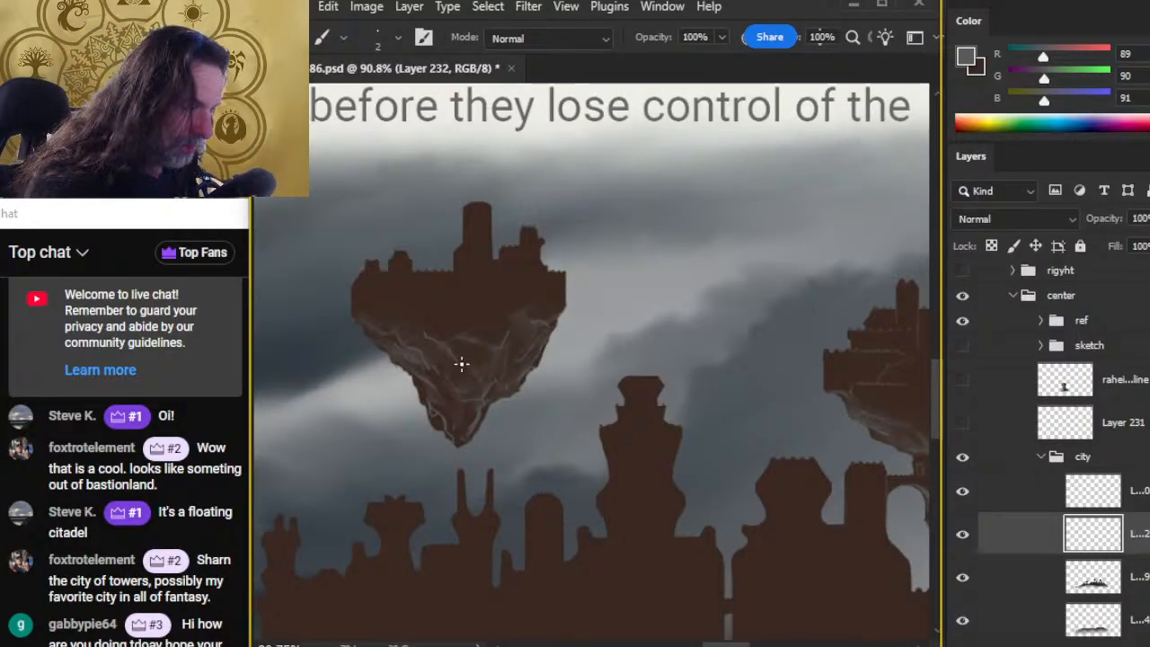
pyautogui.press('r')
pyautogui.press('b')
pyautogui.press('r')
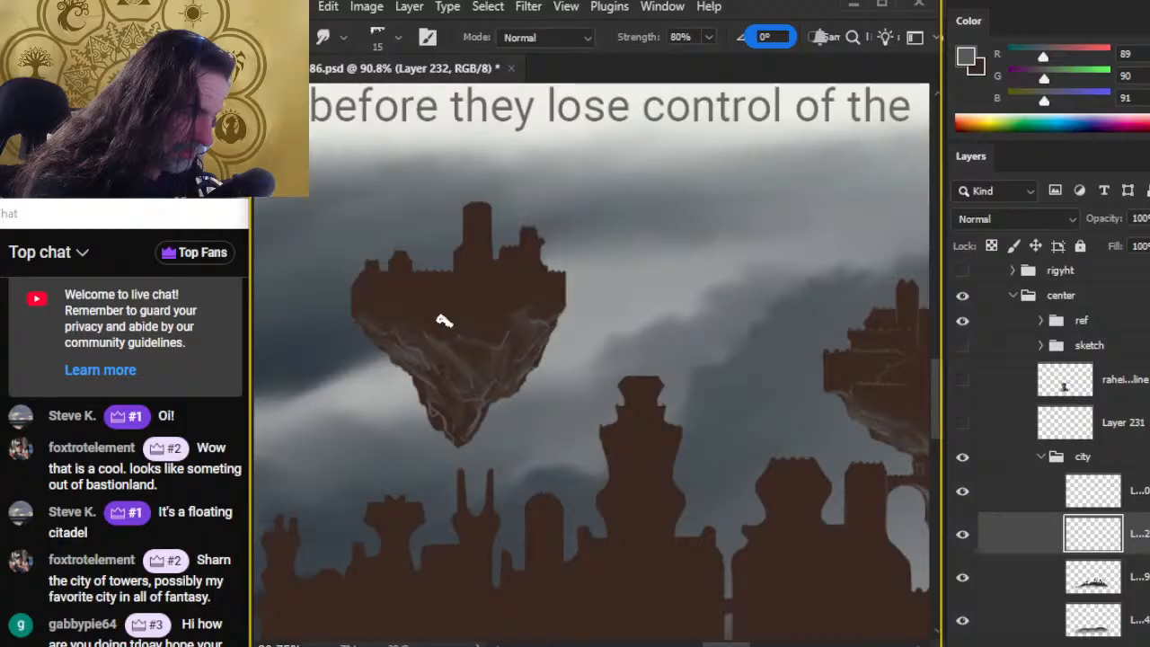
pyautogui.press('b')
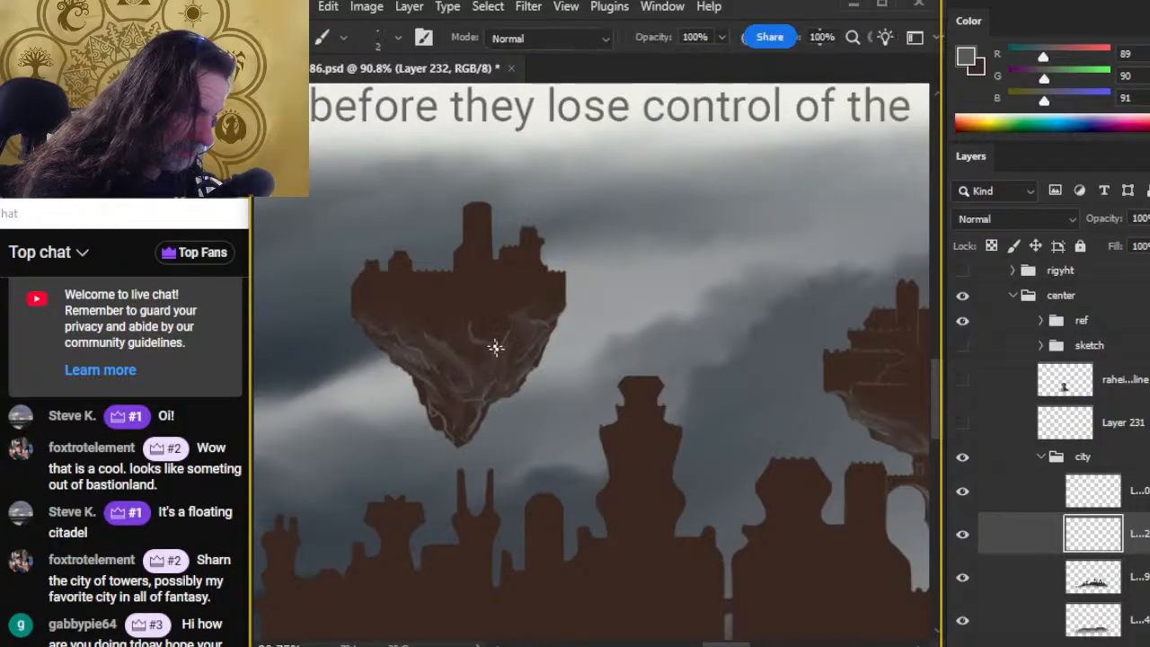
pyautogui.press('r')
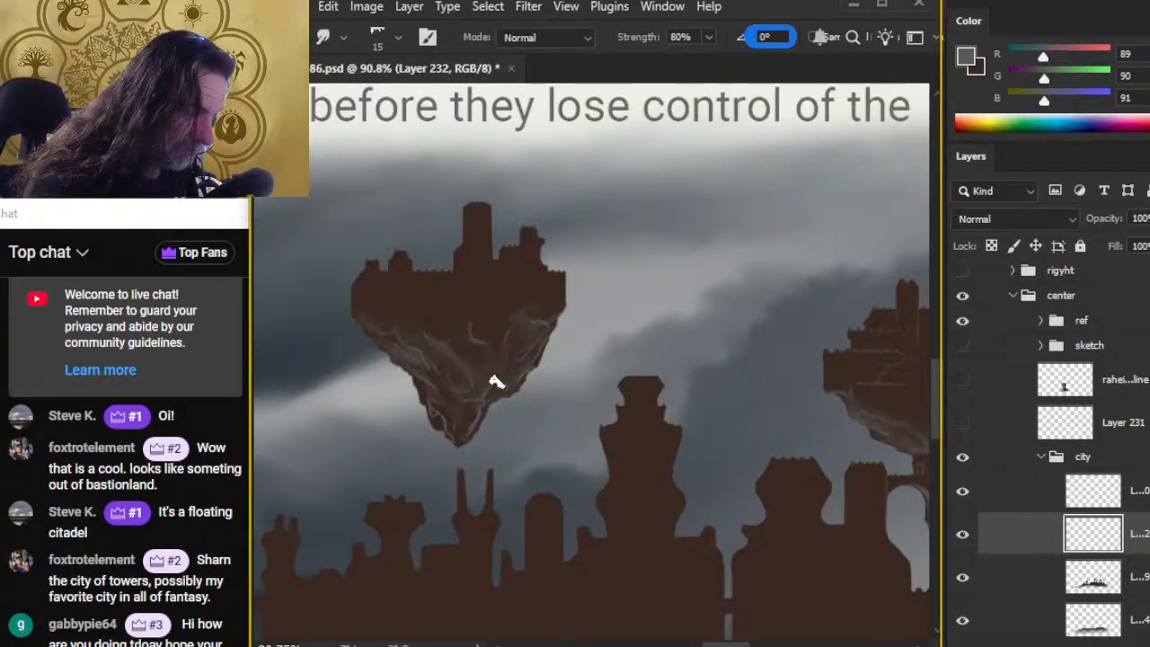
pyautogui.press('b')
pyautogui.press('r')
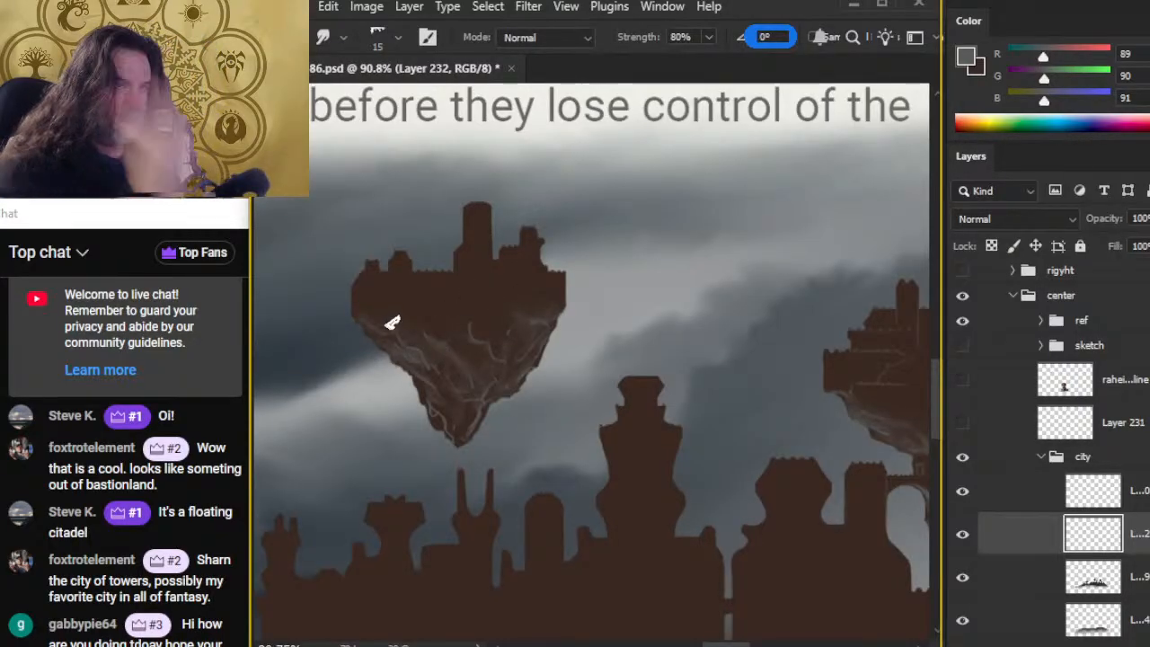
# Step: Sketch loose four-sided outlines in the sky between the two citadels, using dark brown sampled from the city silhouette
pyautogui.press('b')
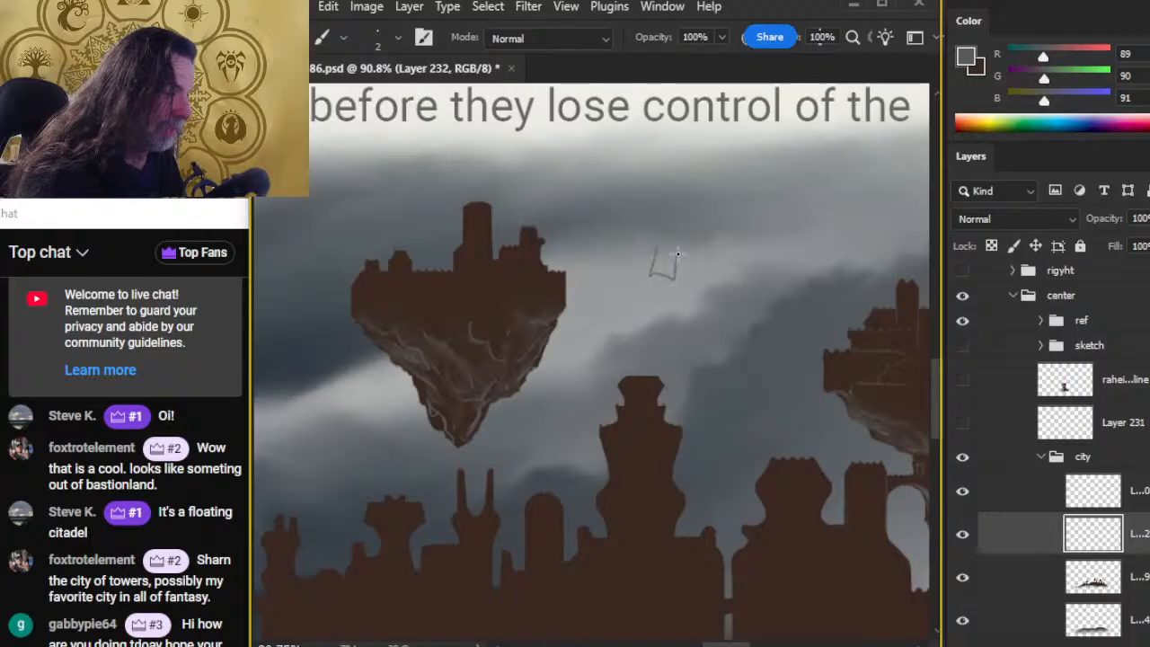
pyautogui.keyDown('alt'); pyautogui.click(629, 384); pyautogui.keyUp('alt')
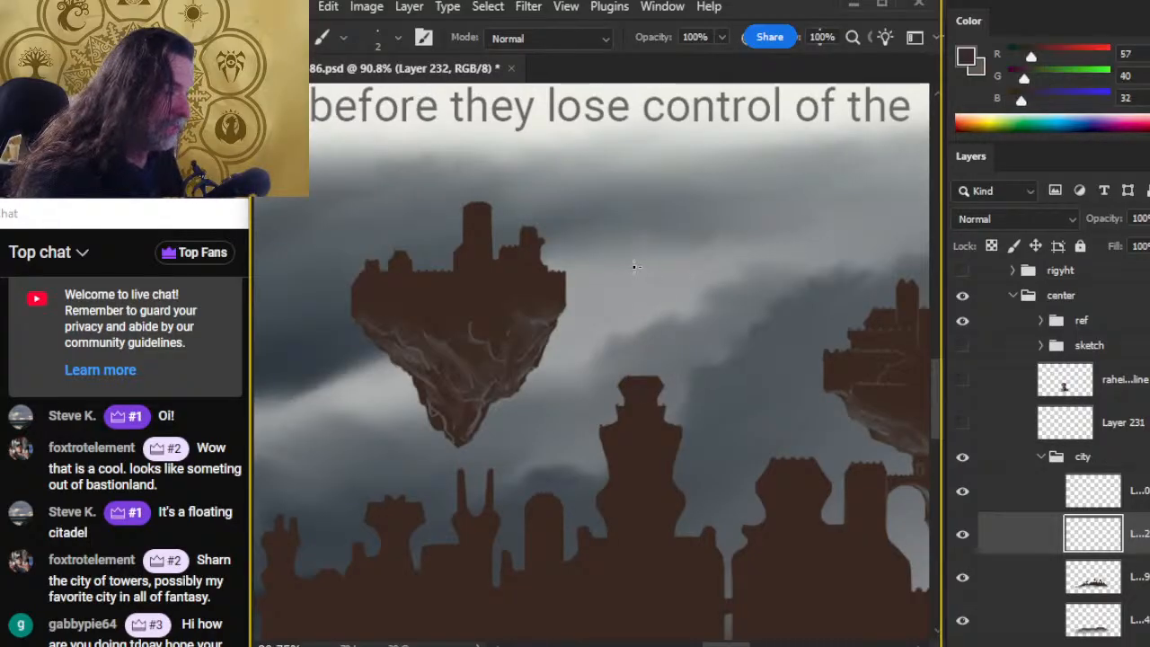
pyautogui.moveTo(674, 276)
pyautogui.mouseDown()
pyautogui.moveTo(720, 254)
pyautogui.moveTo(726, 223)
pyautogui.mouseUp()
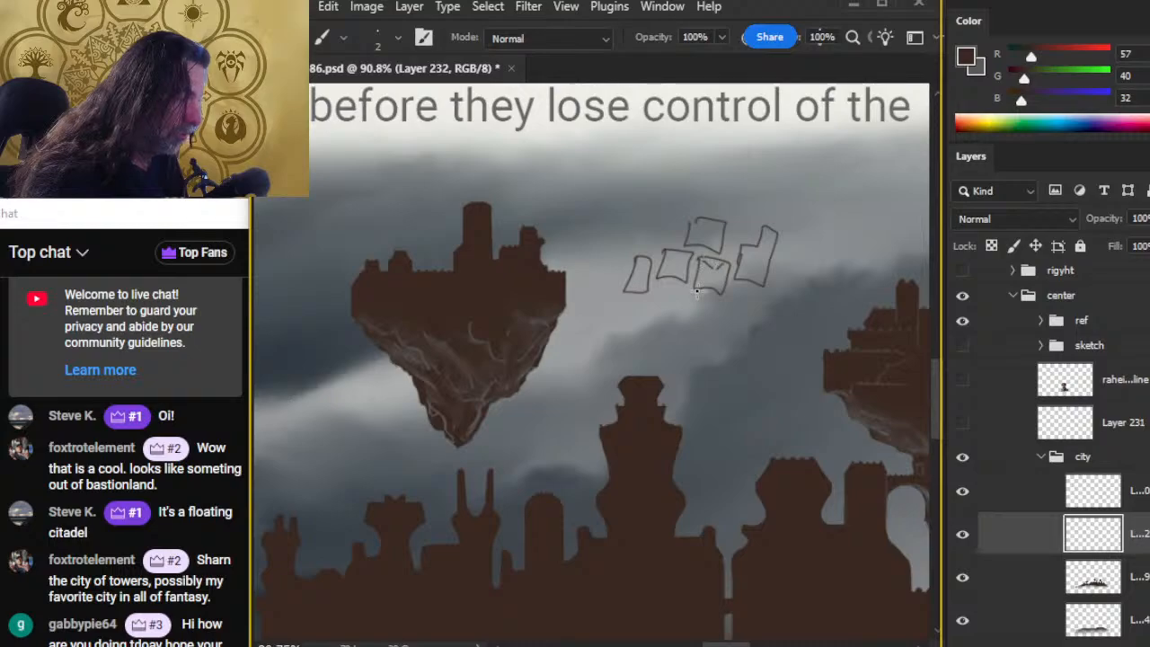
# Step: Lasso the sketched outlines in the sky, delete them and clear the selection
pyautogui.press('z')
pyautogui.moveTo(724, 356); pyautogui.dragTo(709, 385)
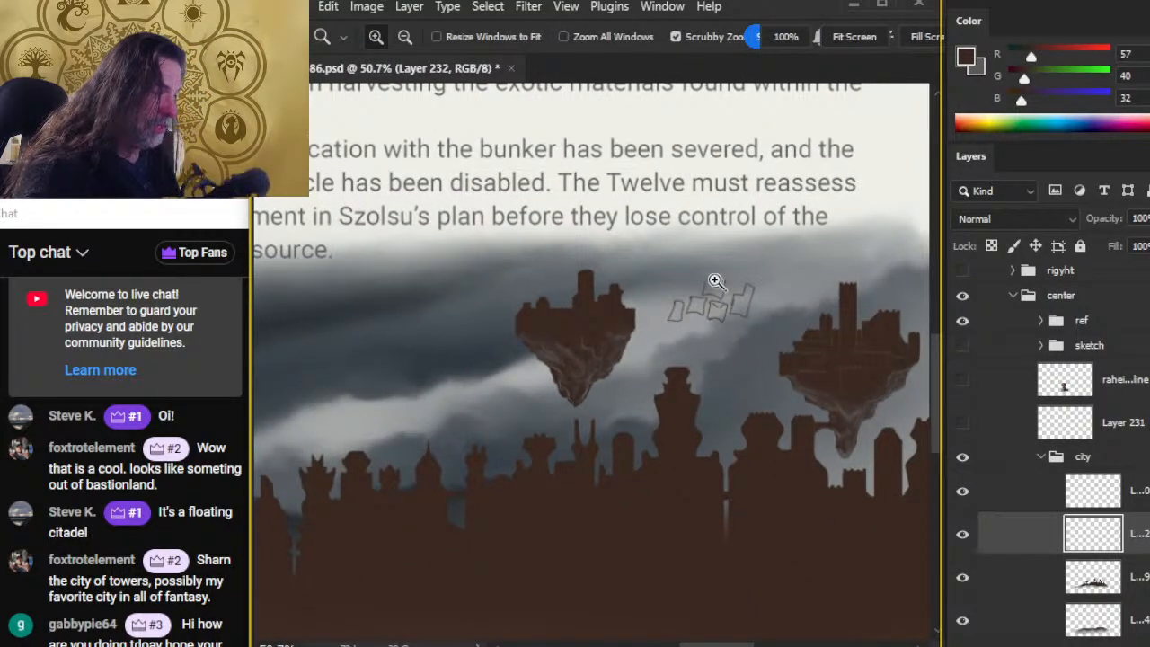
pyautogui.press('l')
pyautogui.moveTo(723, 244)
pyautogui.mouseDown()
pyautogui.moveTo(671, 268)
pyautogui.moveTo(673, 342)
pyautogui.moveTo(752, 341)
pyautogui.moveTo(728, 238)
pyautogui.mouseUp()
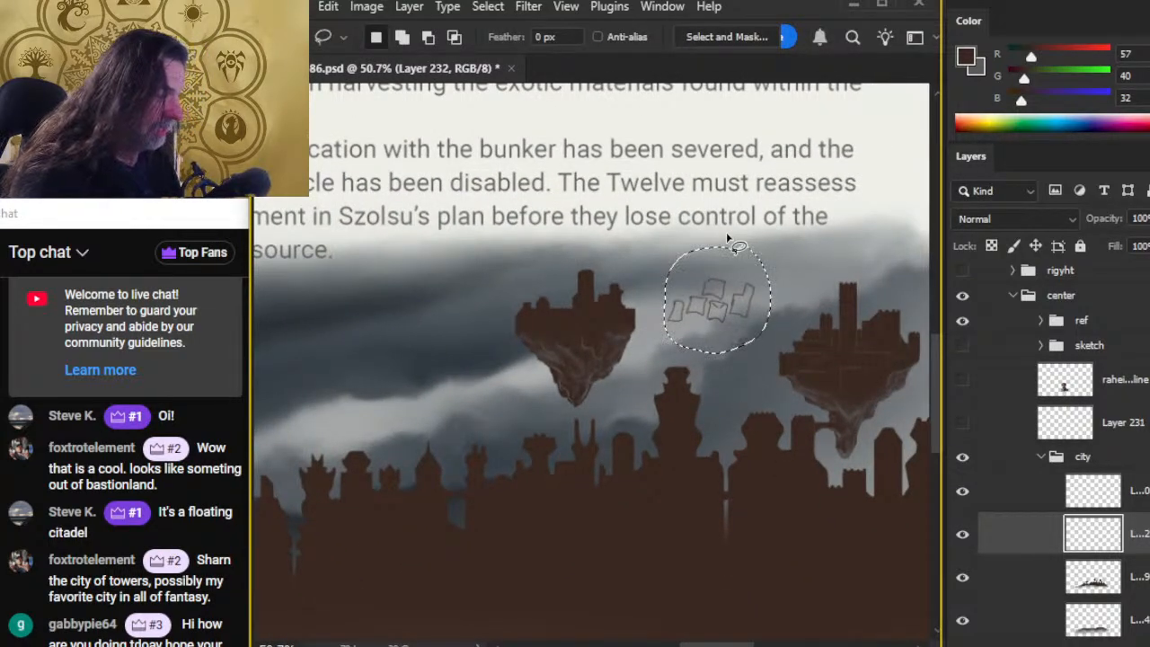
pyautogui.press('Delete')
pyautogui.hotkey('ctrl', 'd')
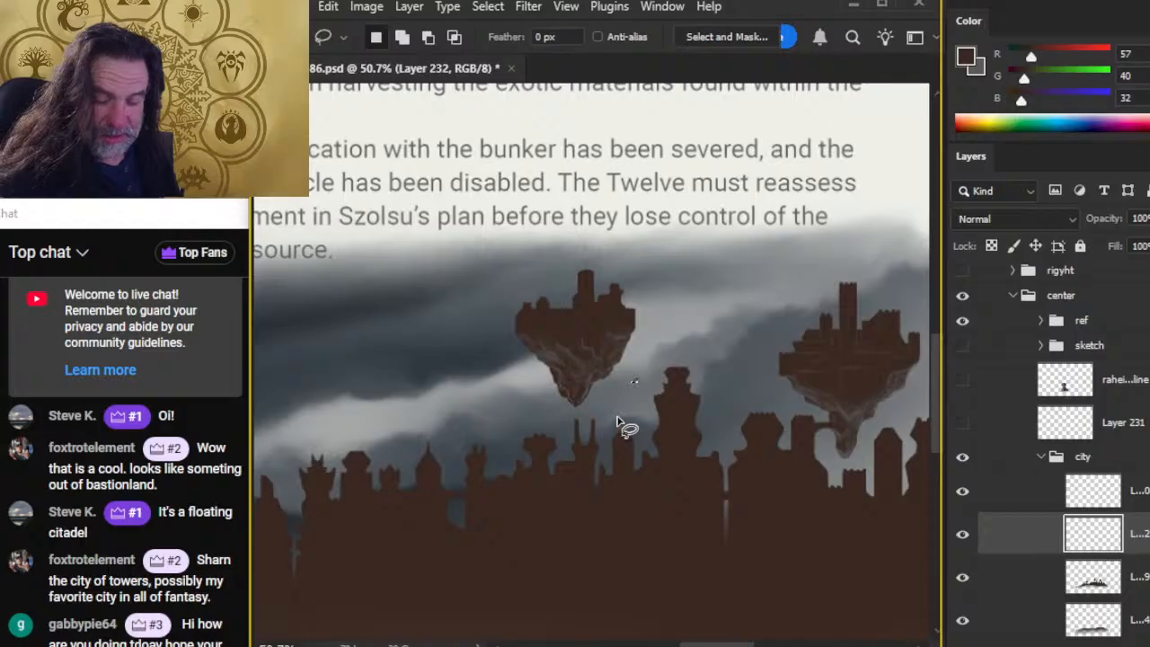
# Step: Restore the grey paint colour and paint a fine ridge along the top of the left citadel's right slope
pyautogui.press('z')
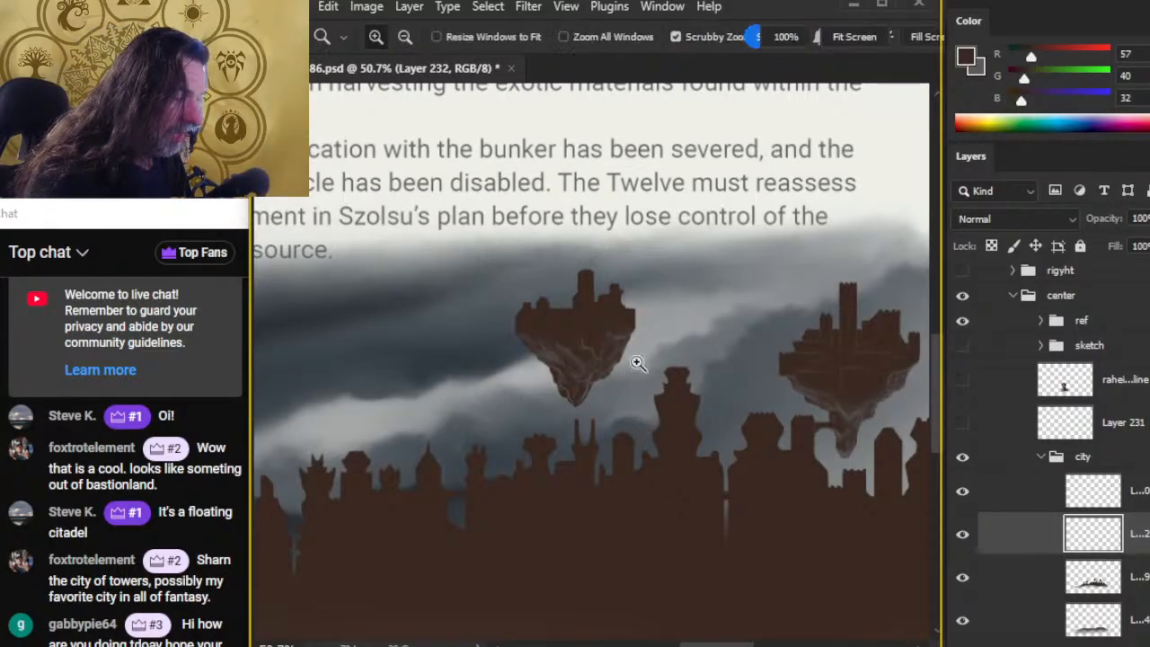
pyautogui.click(637, 362)
pyautogui.press('e')
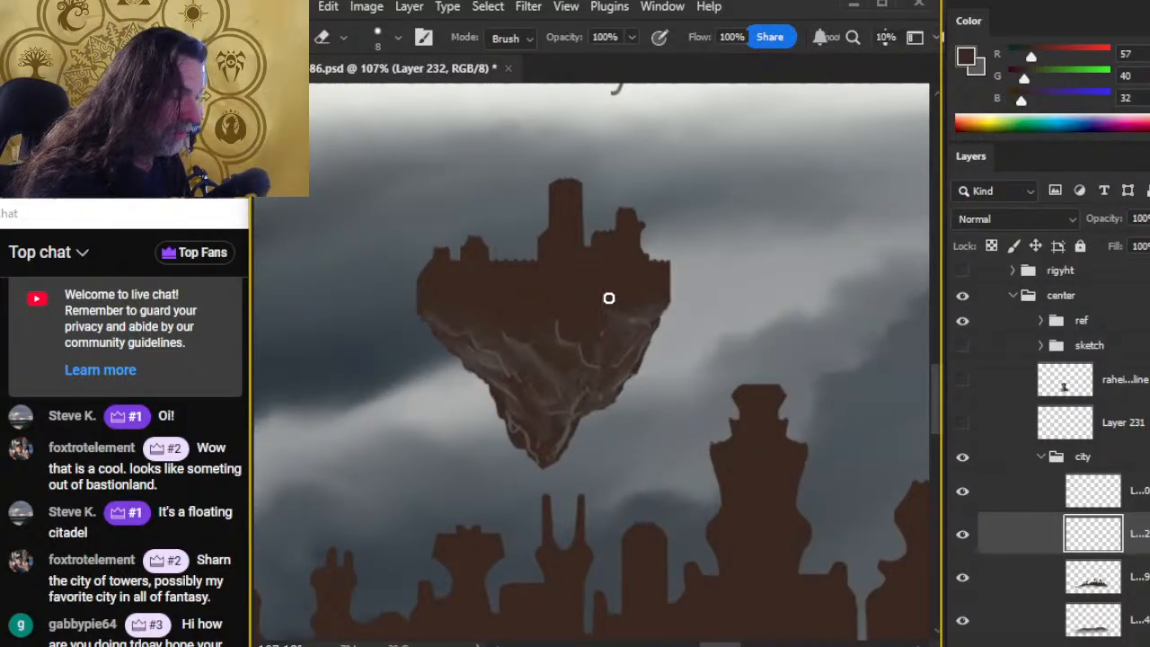
pyautogui.press('b')
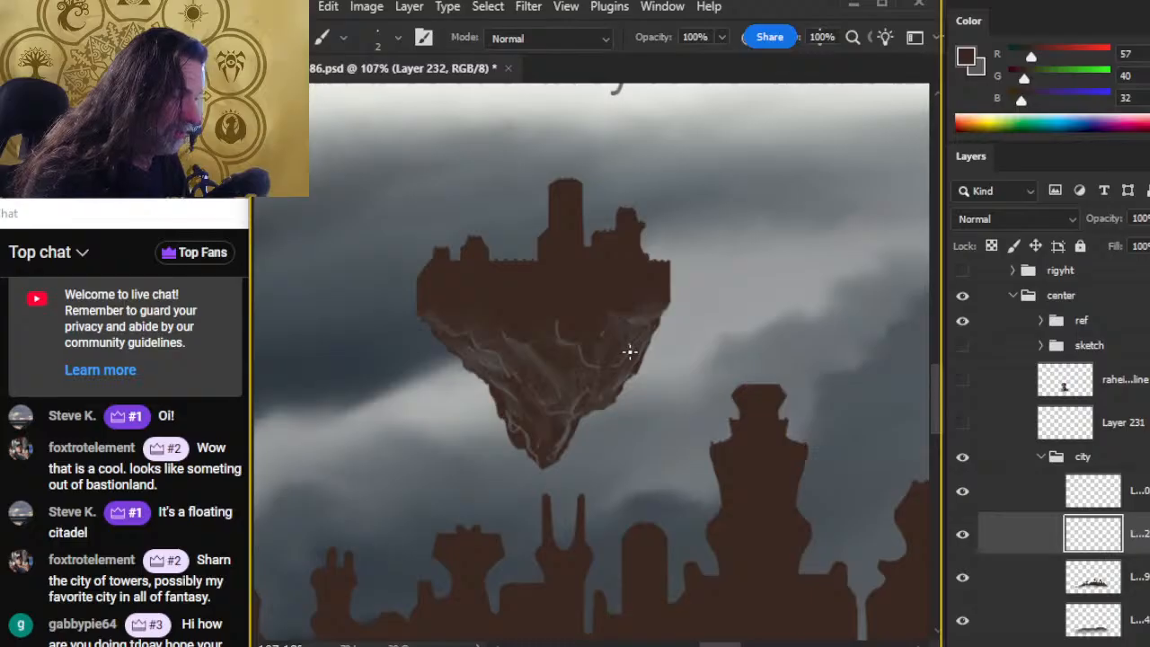
pyautogui.press('x')
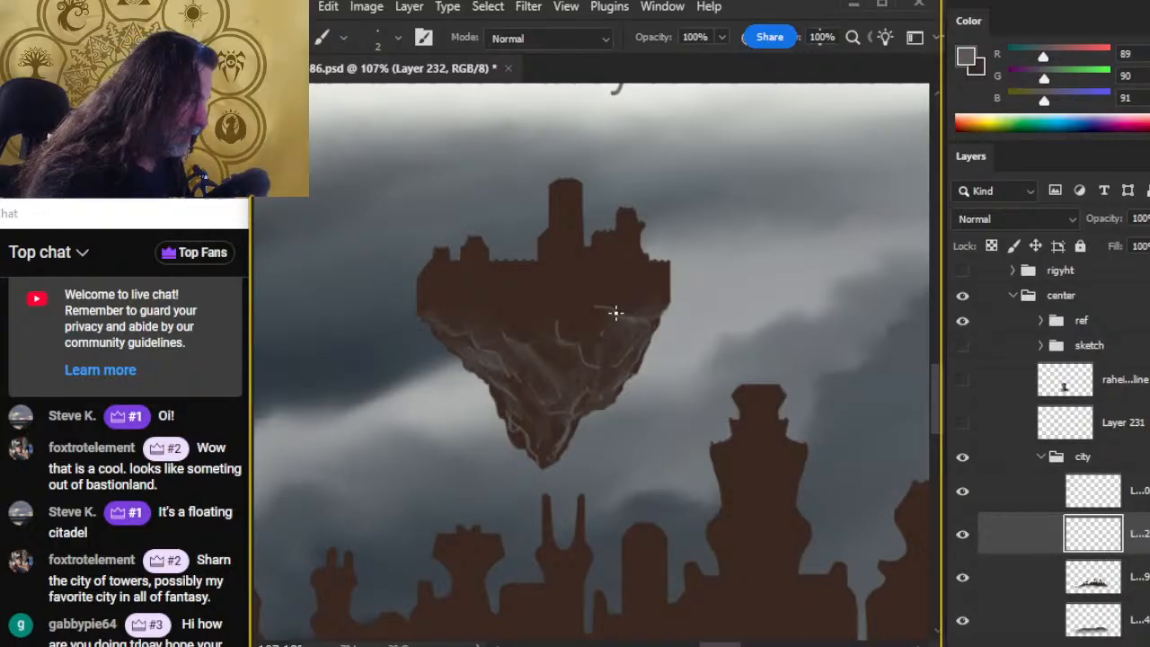
# Step: Paint thin grey highlights below the upper right rim of the floating citadel's rock and smudge them into the brown base
pyautogui.press('r')
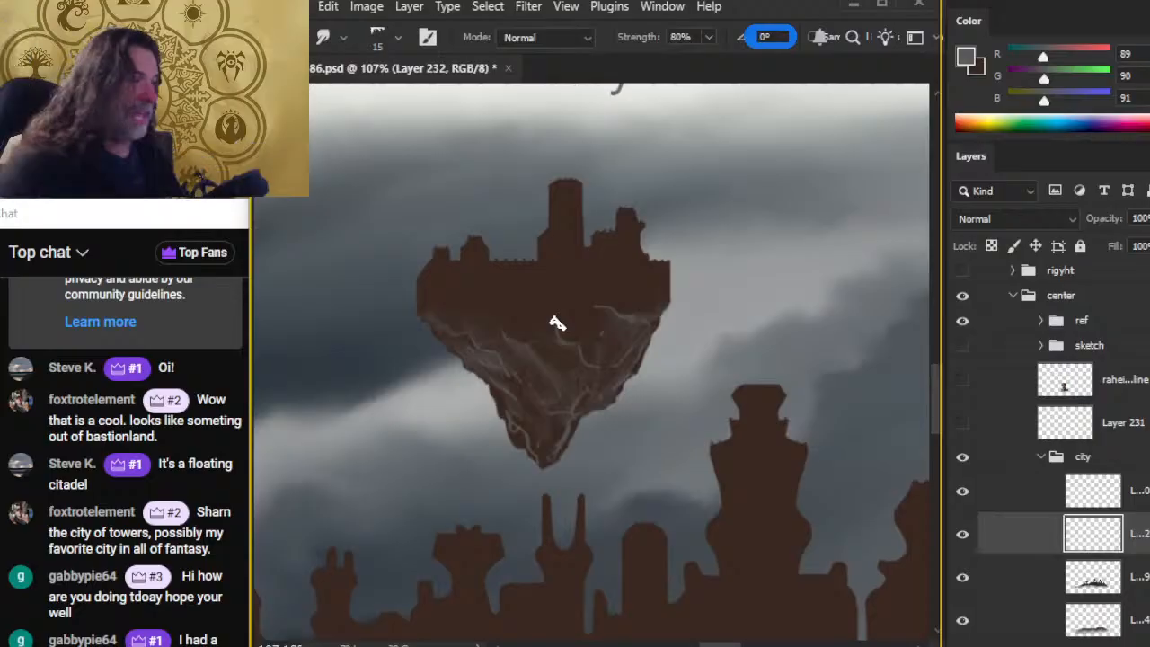
pyautogui.moveTo(487, 313); pyautogui.dragTo(594, 280)
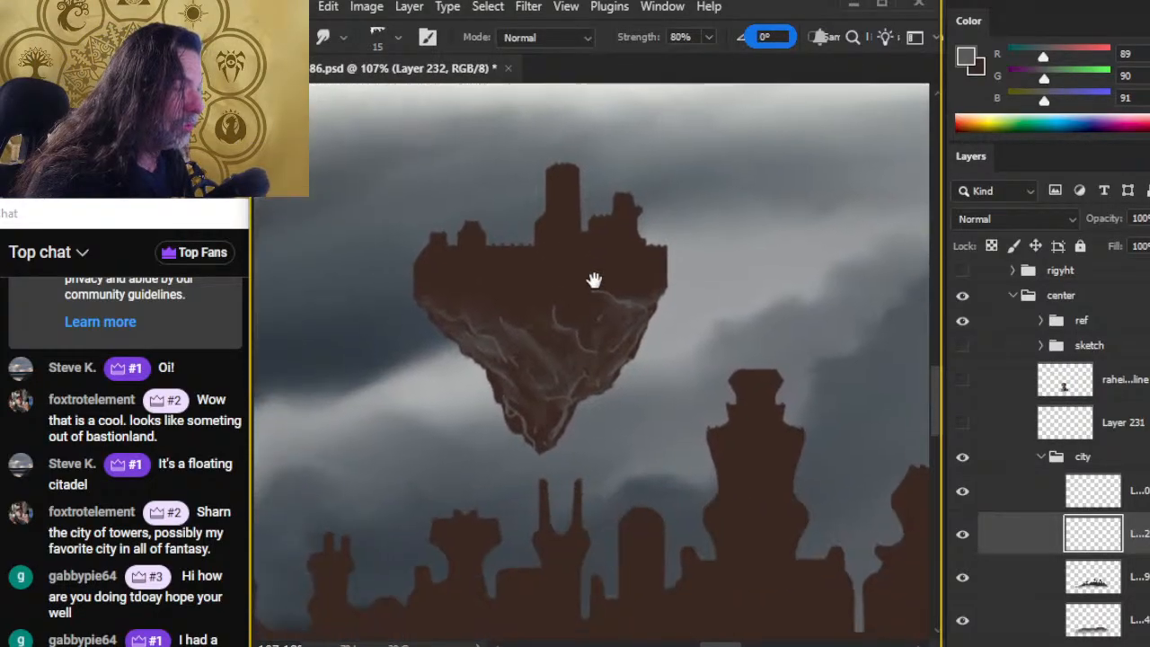
pyautogui.press('b')
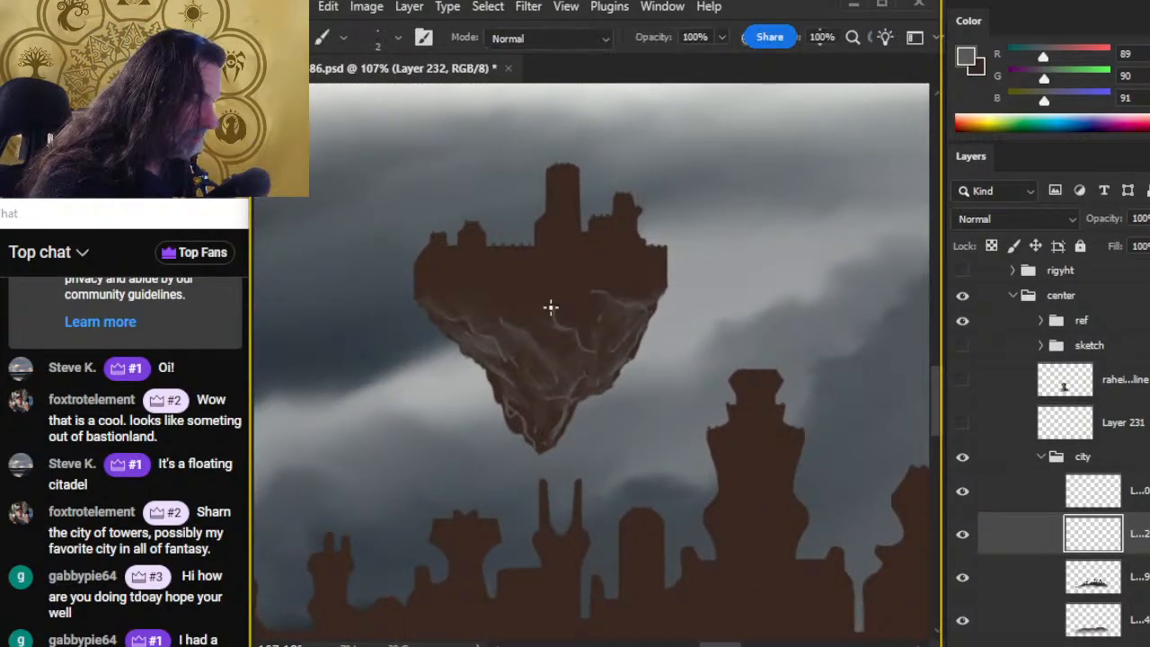
pyautogui.press('e')
pyautogui.press('r')
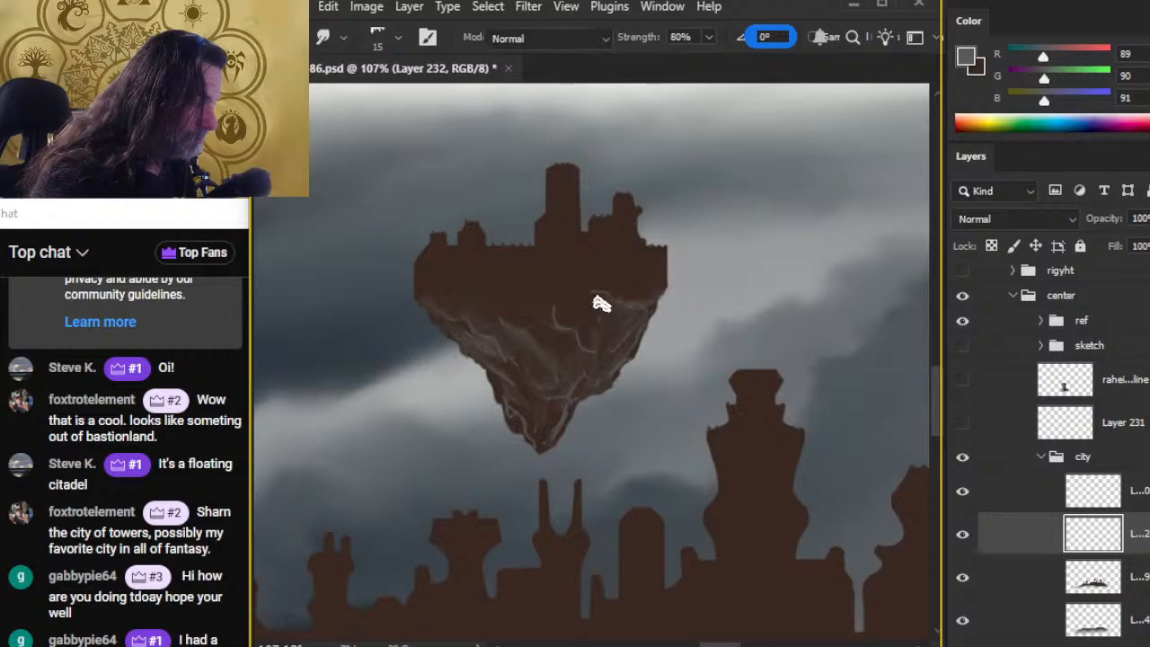
pyautogui.press('b')
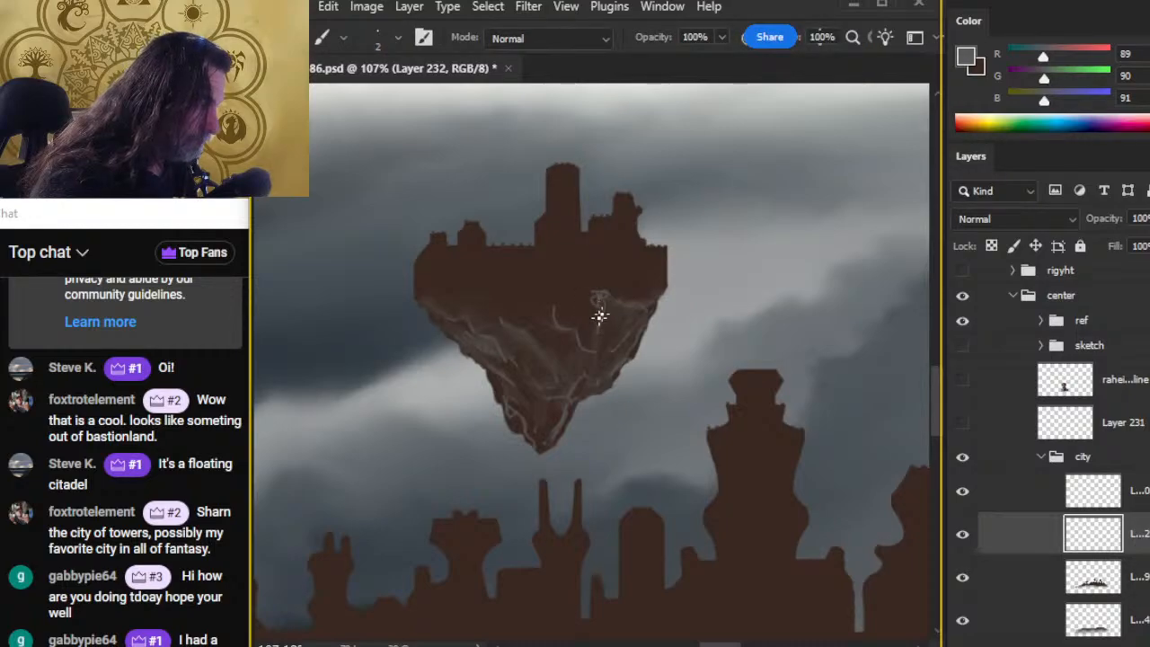
pyautogui.press('r')
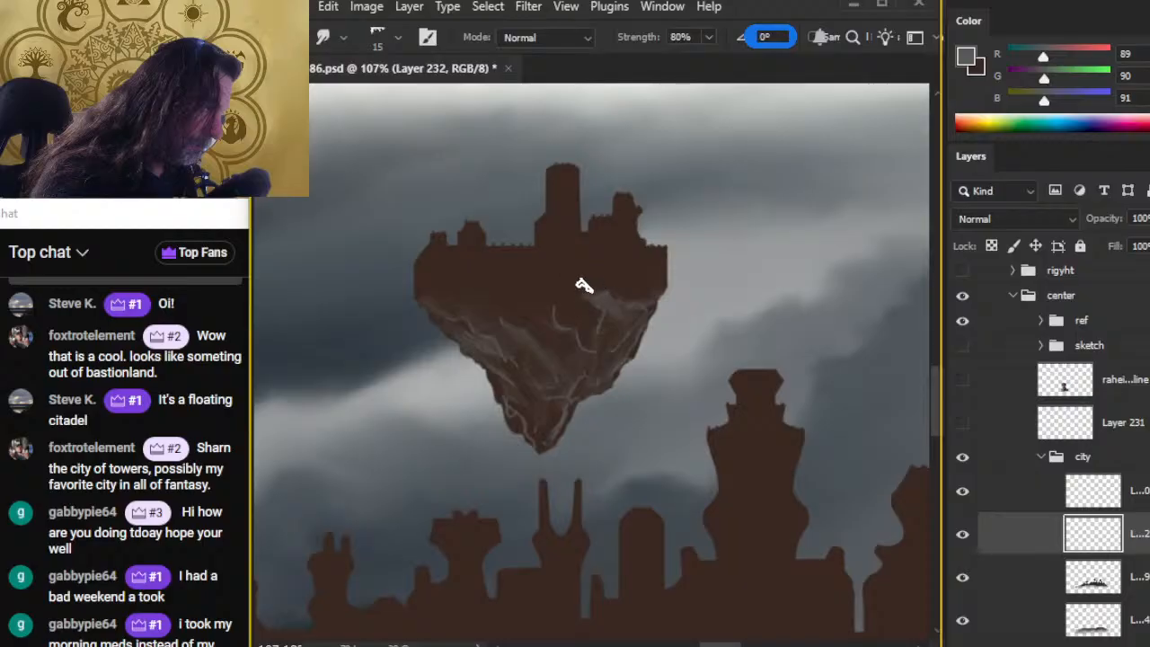
# Step: Add grey ridge lines at the upper centre of the floating rock, just below the castle base, and smudge them into soft facets
pyautogui.press('b')
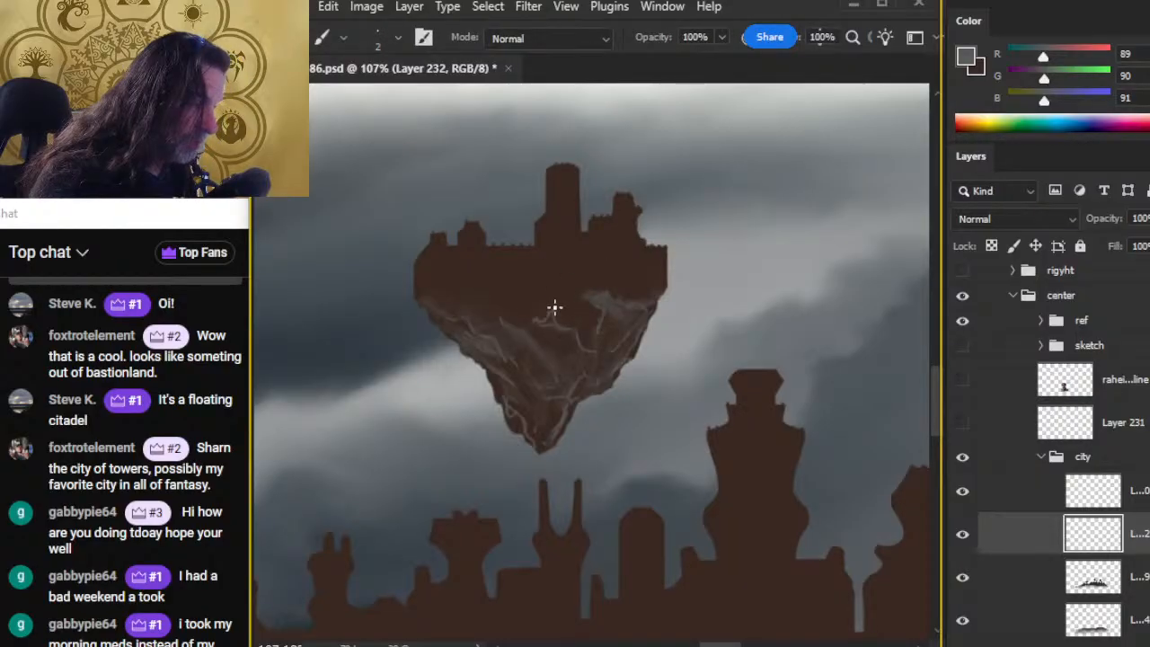
pyautogui.press('r')
pyautogui.press('b')
pyautogui.press('r')
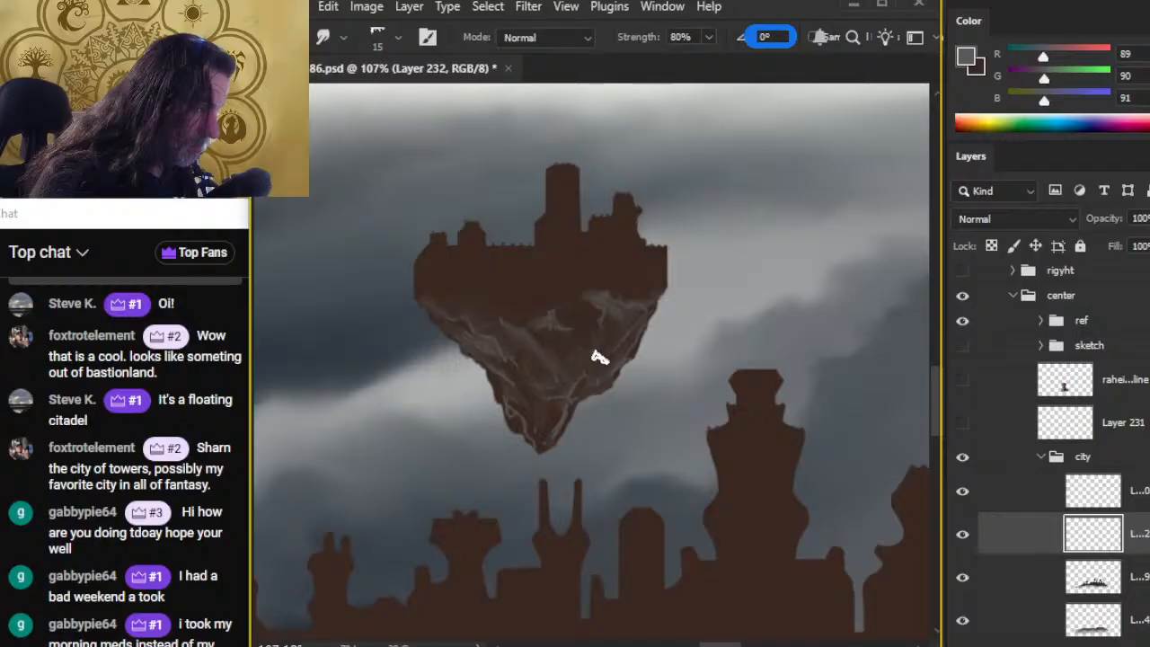
pyautogui.press('b')
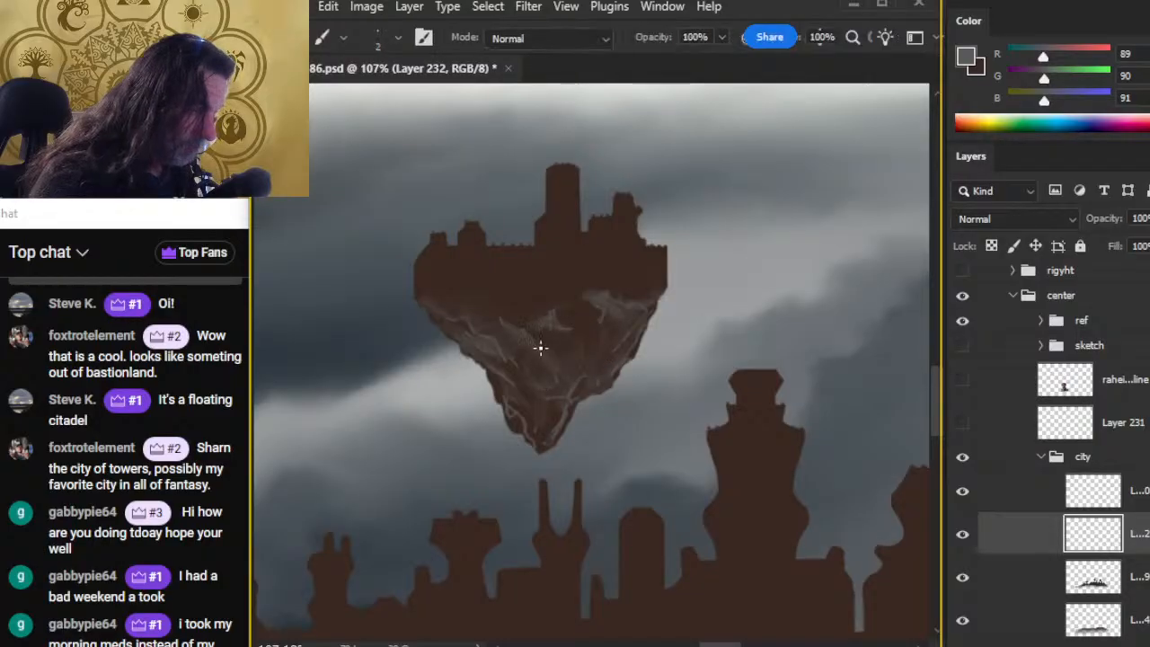
pyautogui.press('r')
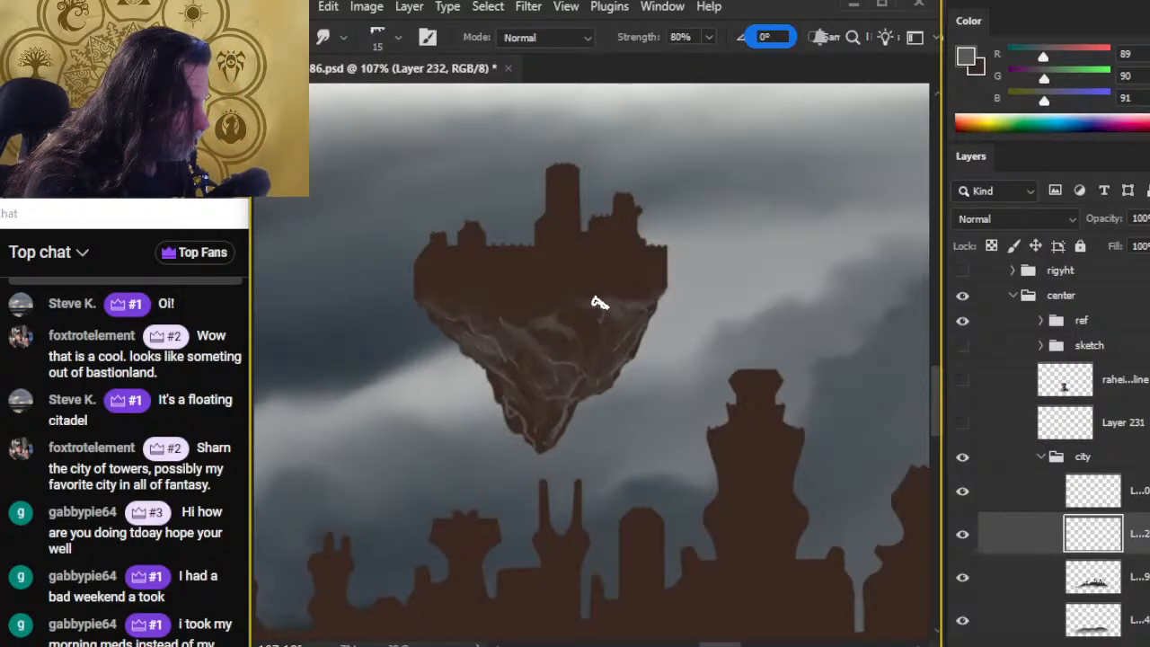
# Step: Hatch fine grey strokes across the rock's central face and up to its right rim, blending them with the Smudge tool
pyautogui.press('b')
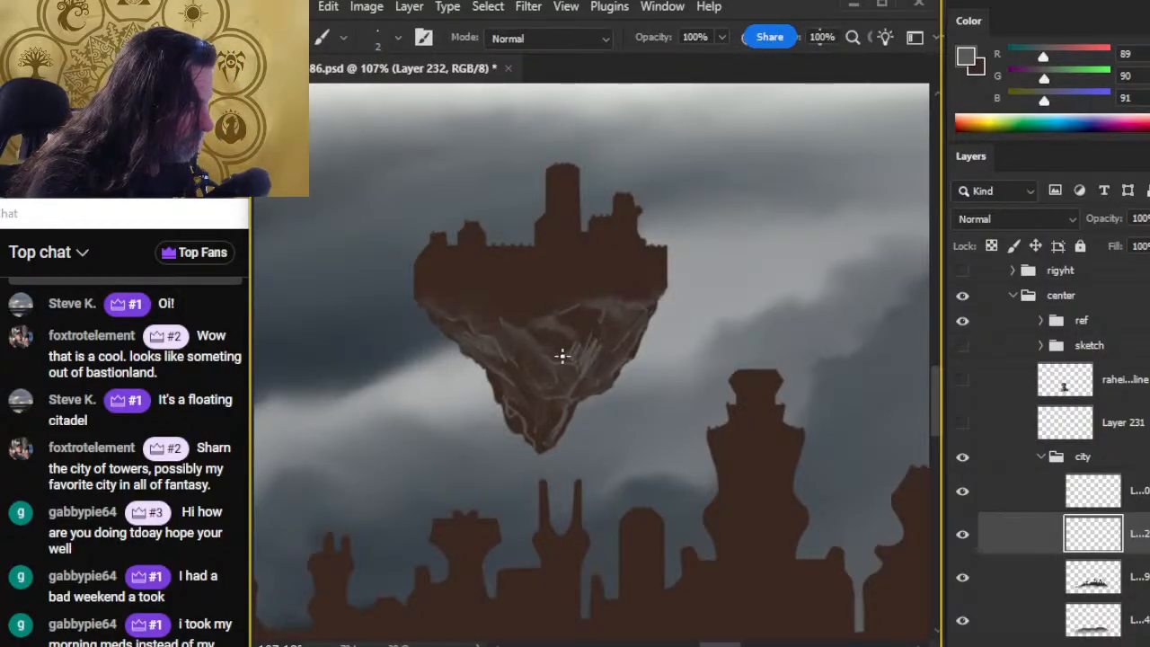
pyautogui.press('r')
pyautogui.moveTo(583, 339)
pyautogui.mouseDown()
pyautogui.moveTo(569, 356)
pyautogui.moveTo(596, 334)
pyautogui.mouseUp()
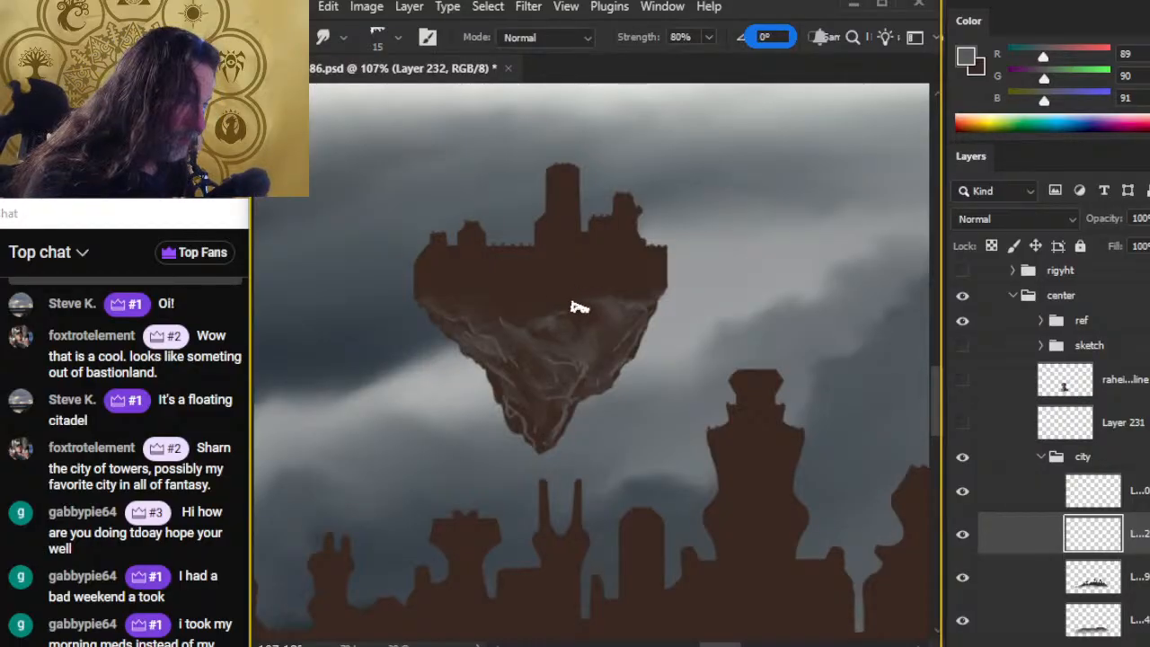
pyautogui.press('b')
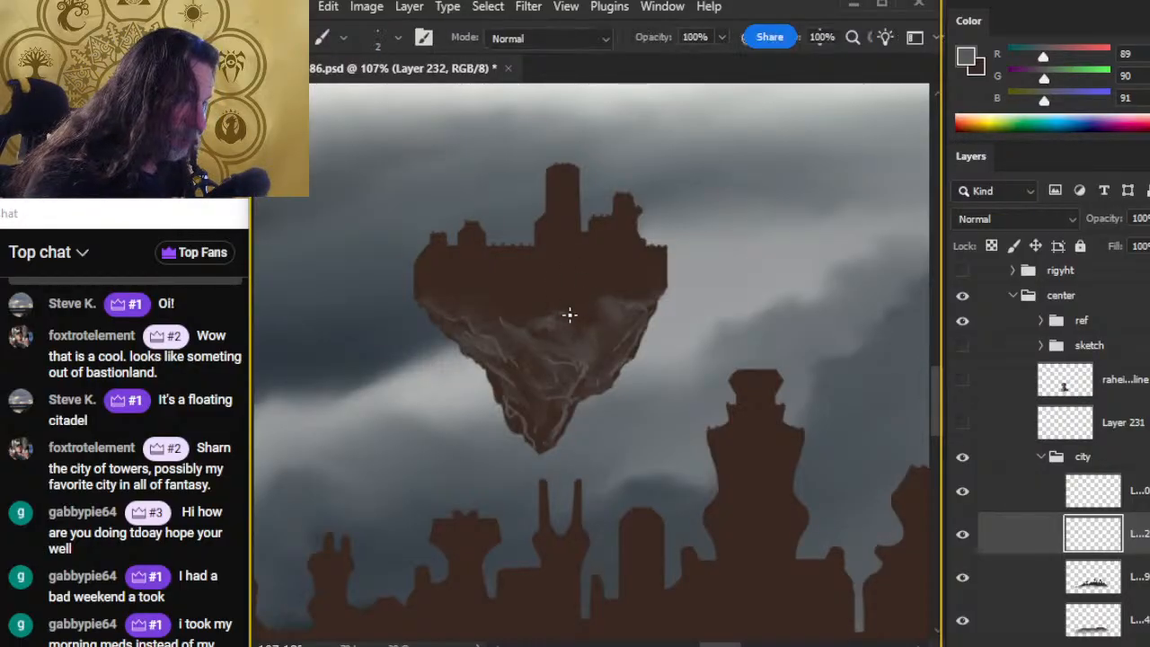
pyautogui.moveTo(568, 315); pyautogui.dragTo(597, 309)
pyautogui.press('r')
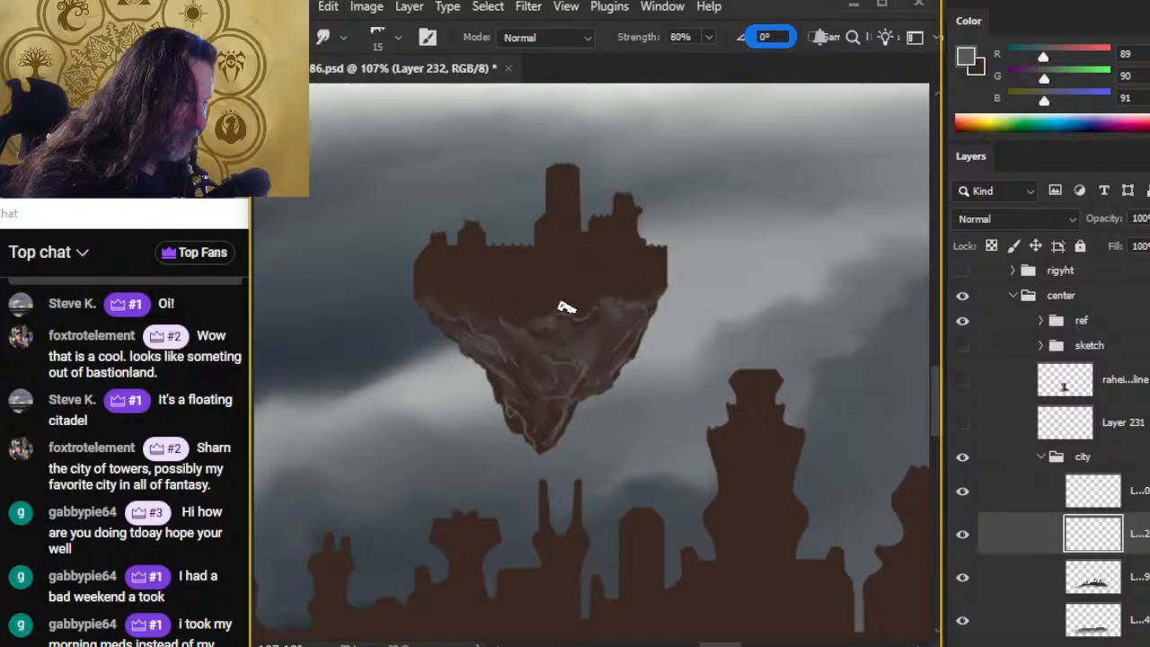
pyautogui.press('b')
pyautogui.press('r')
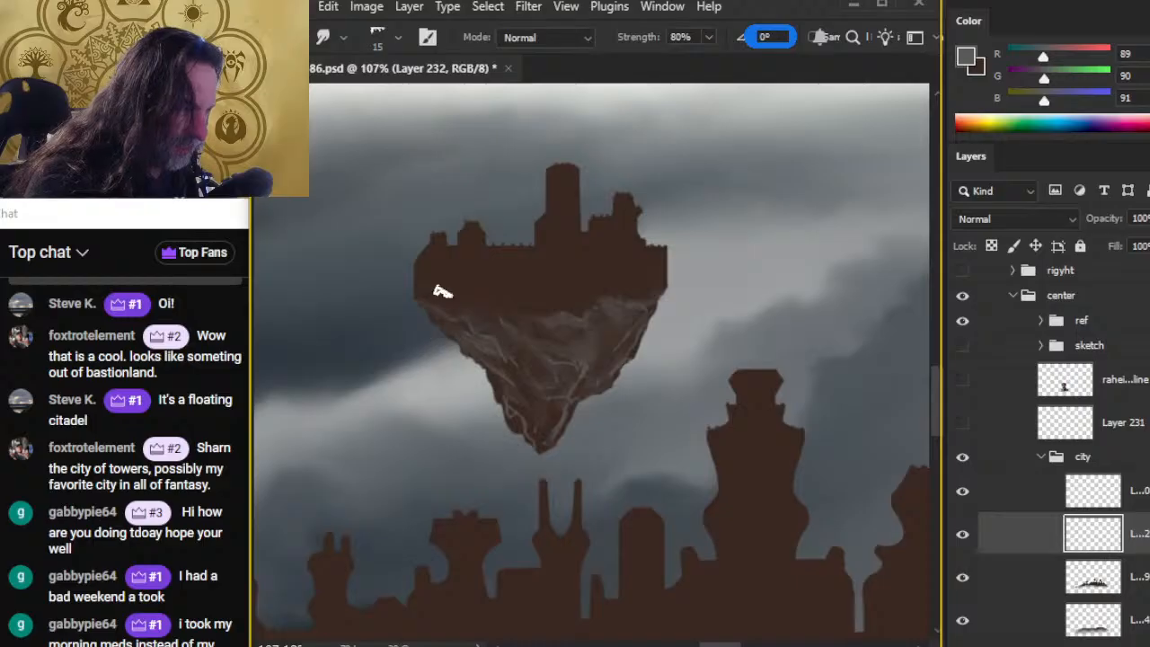
# Step: Paint and smudge grey highlights along the upper left slope of the floating rock
pyautogui.press('b')
pyautogui.press('r')
pyautogui.press('b')
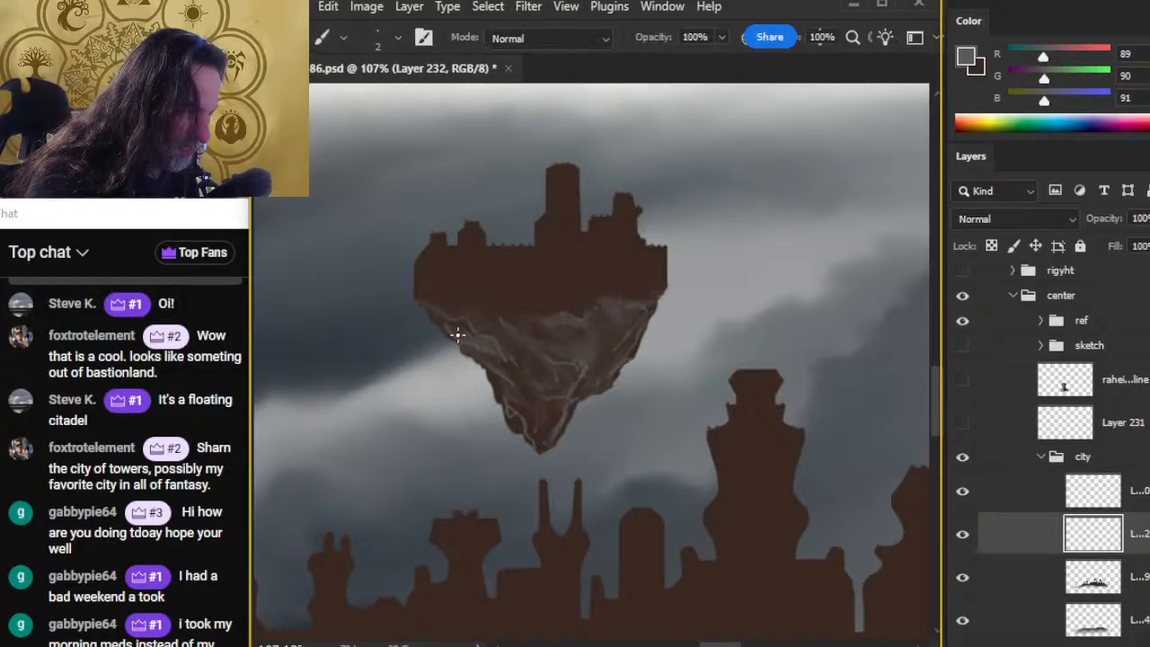
pyautogui.press('r')
pyautogui.press('b')
pyautogui.press('r')
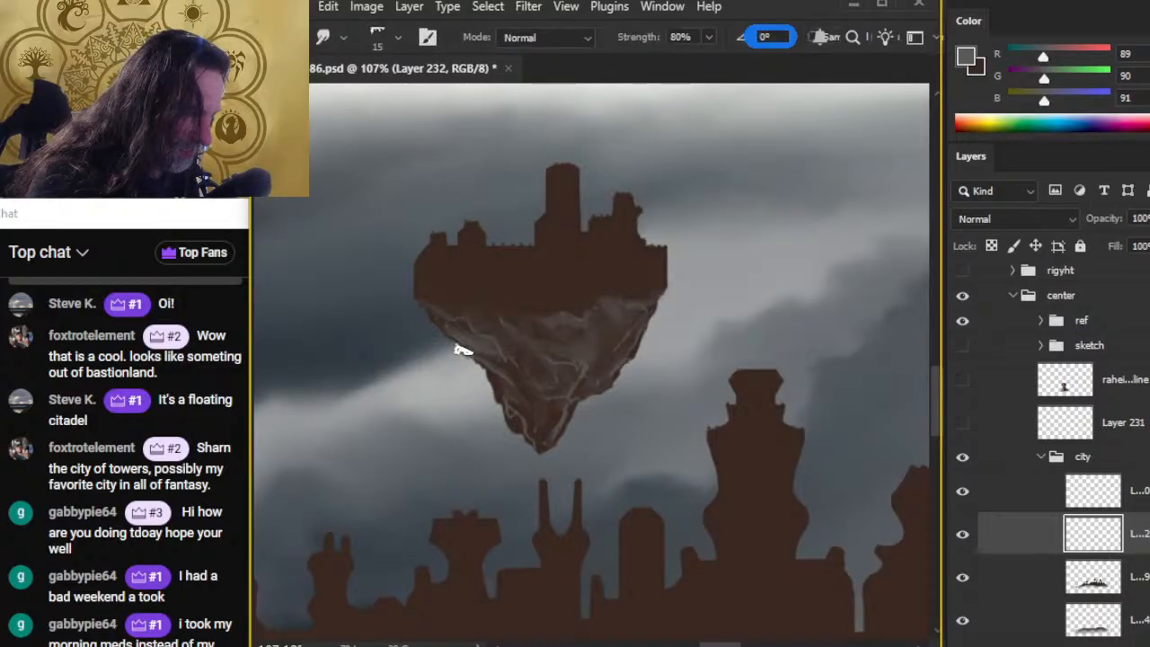
pyautogui.press('b')
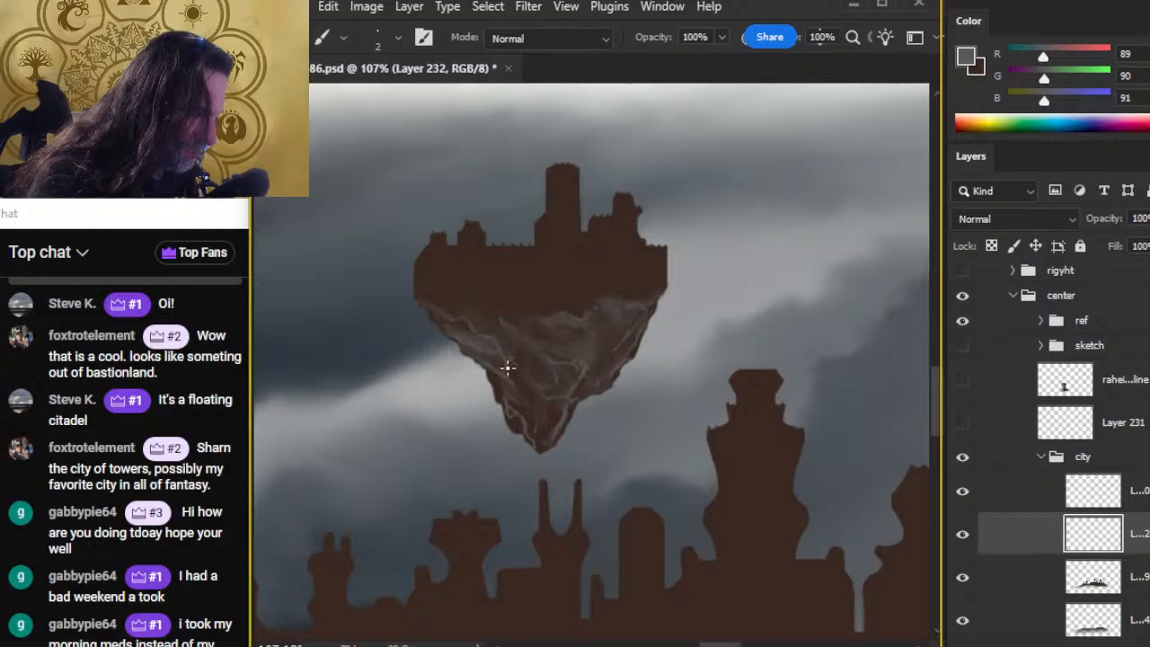
pyautogui.press('r')
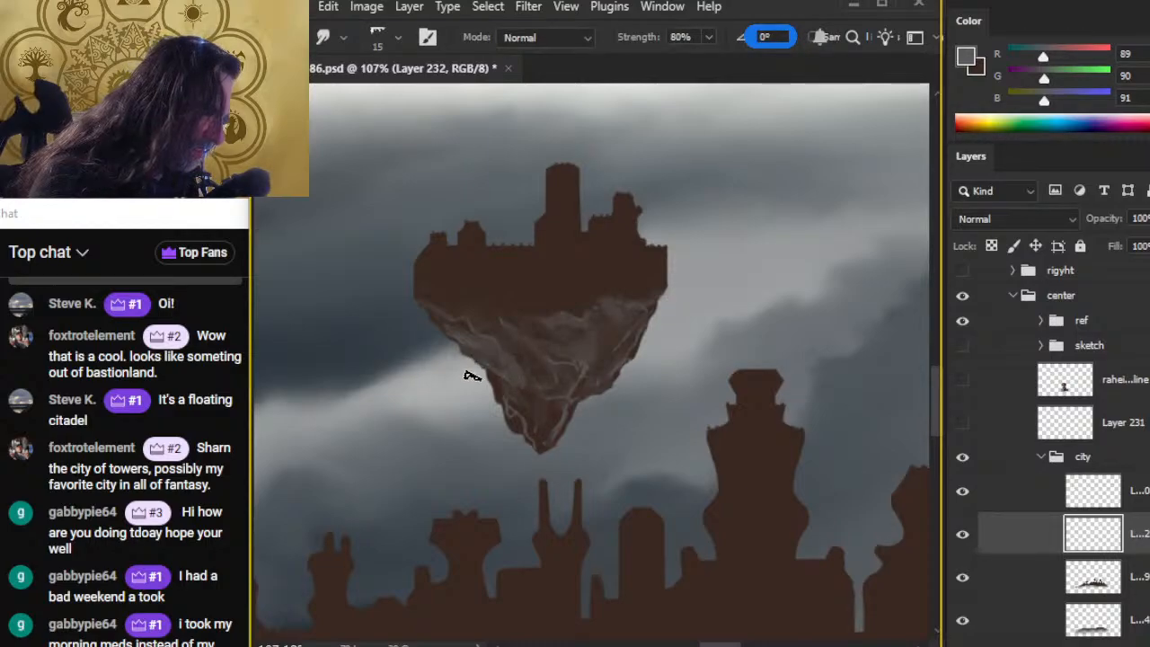
# Step: Build up grey rock texture down the middle of the left flank with alternating brush and smudge strokes
pyautogui.press('b')
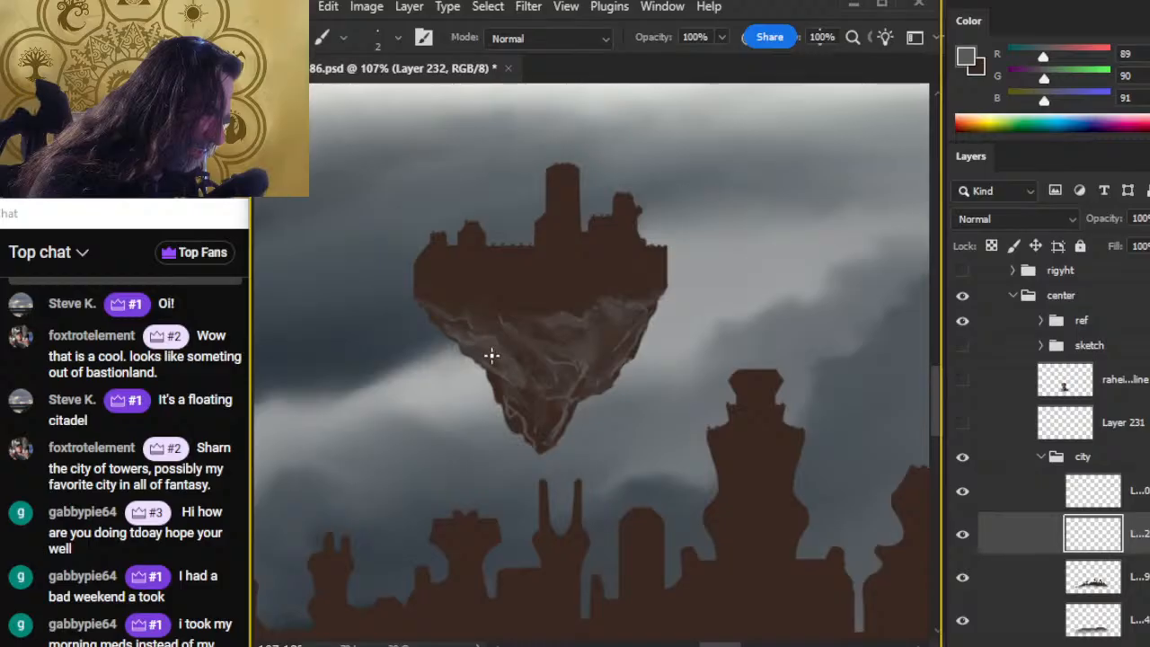
pyautogui.press('r')
pyautogui.press('b')
pyautogui.press('r')
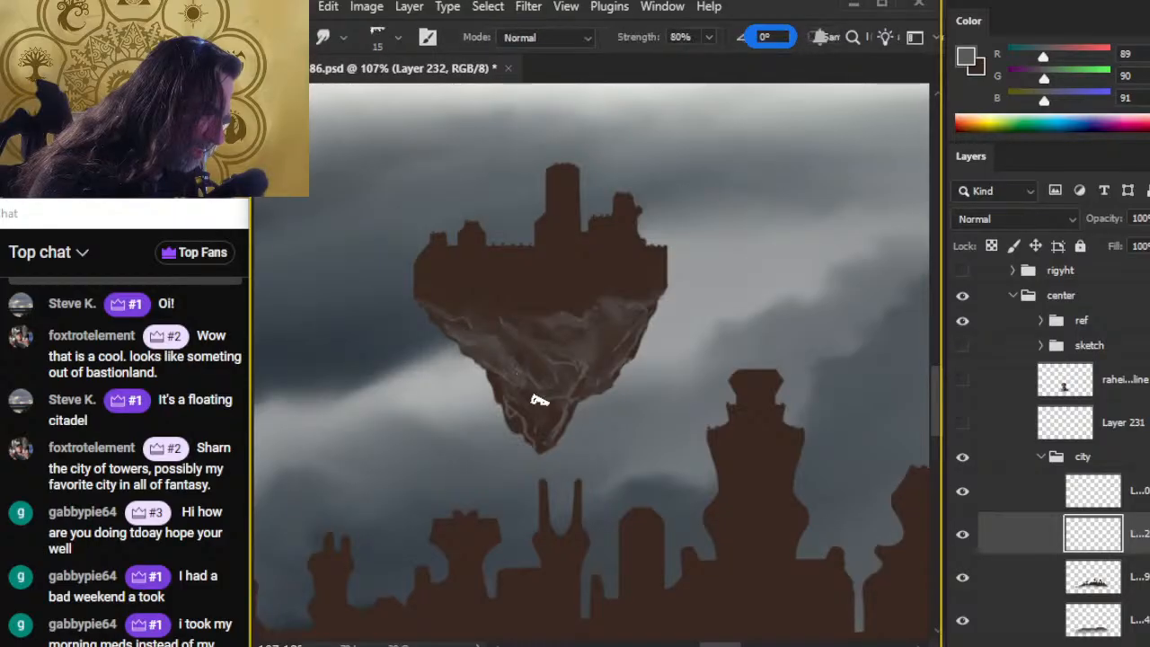
pyautogui.press('b')
pyautogui.press('r')
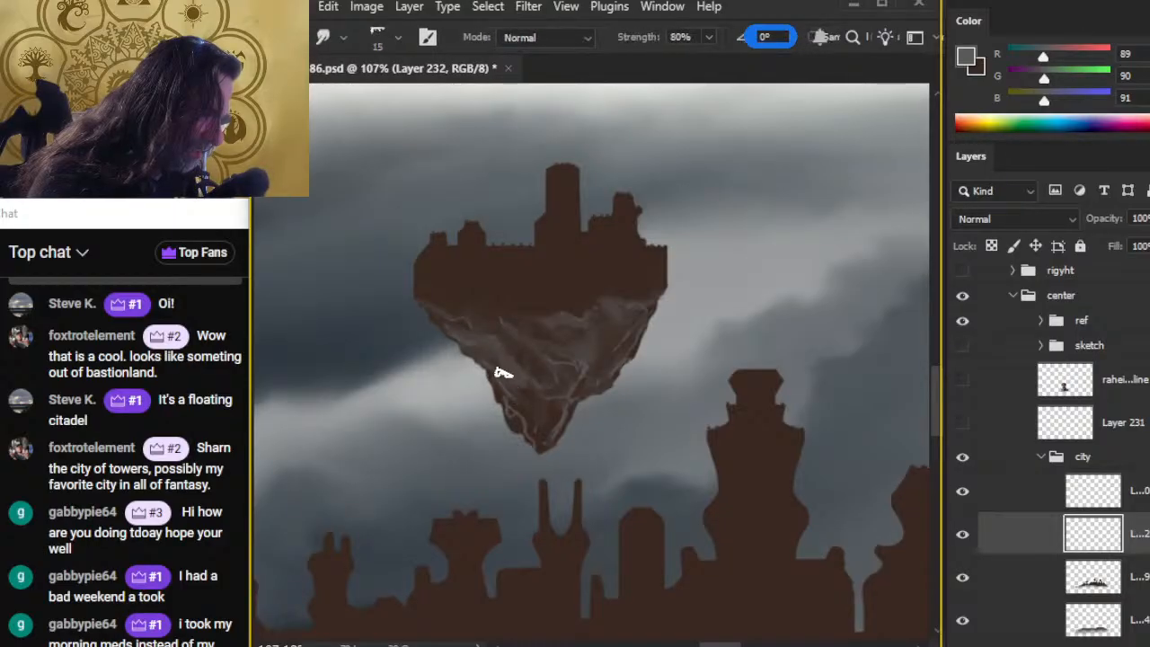
pyautogui.press('b')
pyautogui.press('r')
pyautogui.press('e')
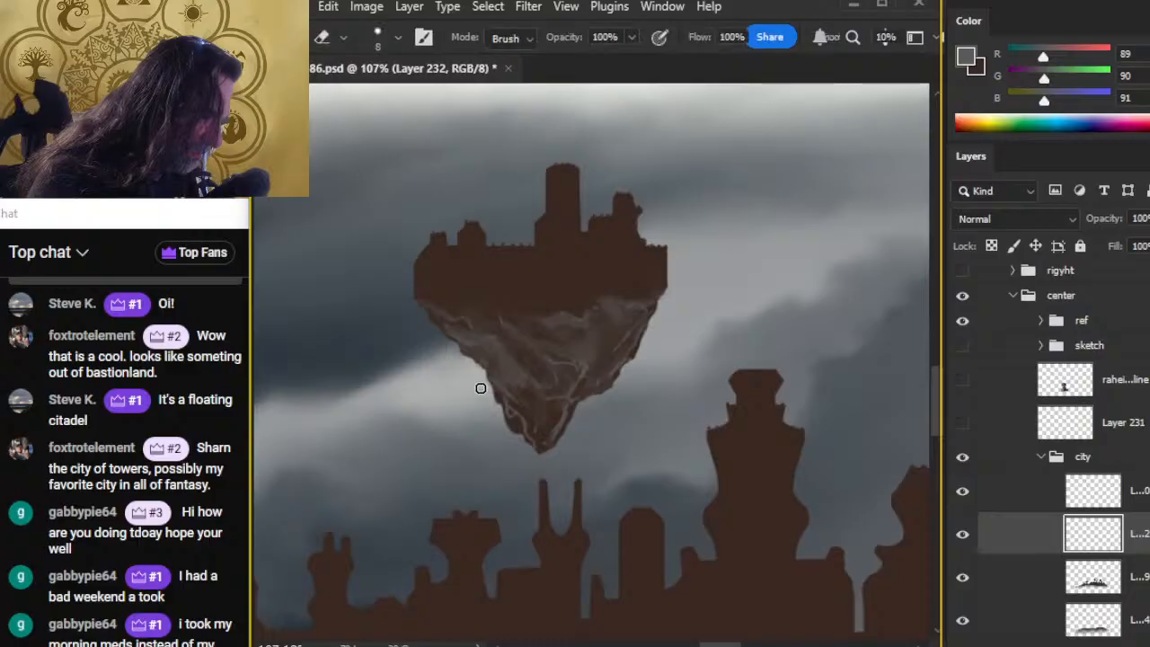
pyautogui.press('b')
pyautogui.press('r')
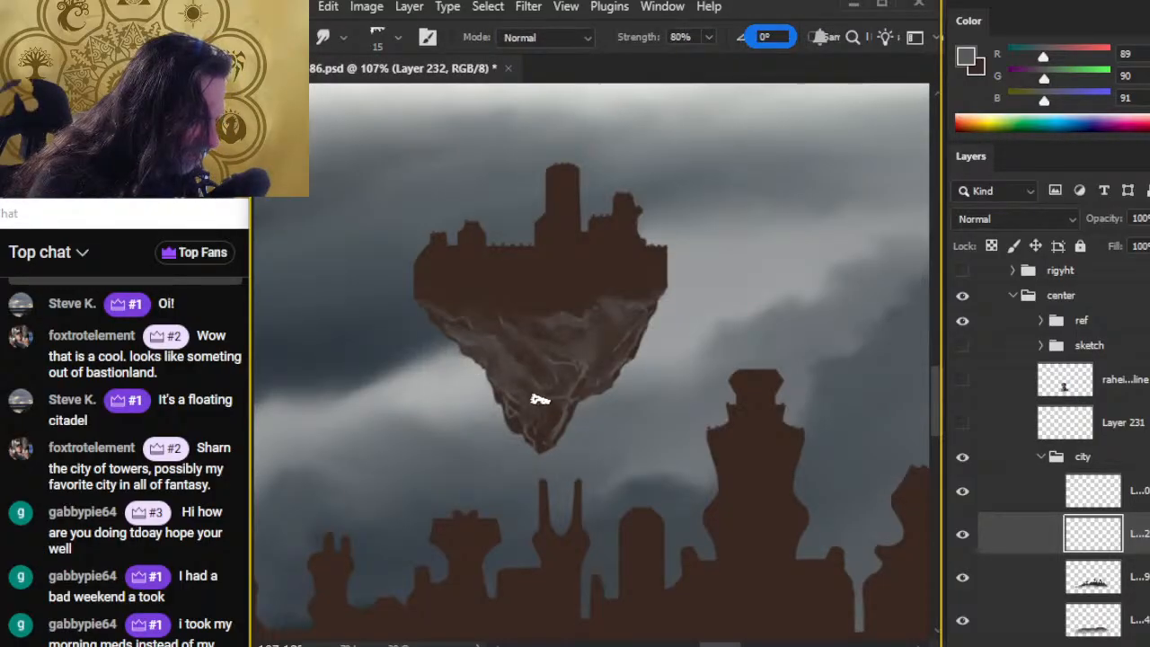
# Step: Paint and blend grey crack highlights around the lower tip and lower centre of the floating rock
pyautogui.press('b')
pyautogui.press('r')
pyautogui.press('b')
pyautogui.press('r')
pyautogui.press('b')
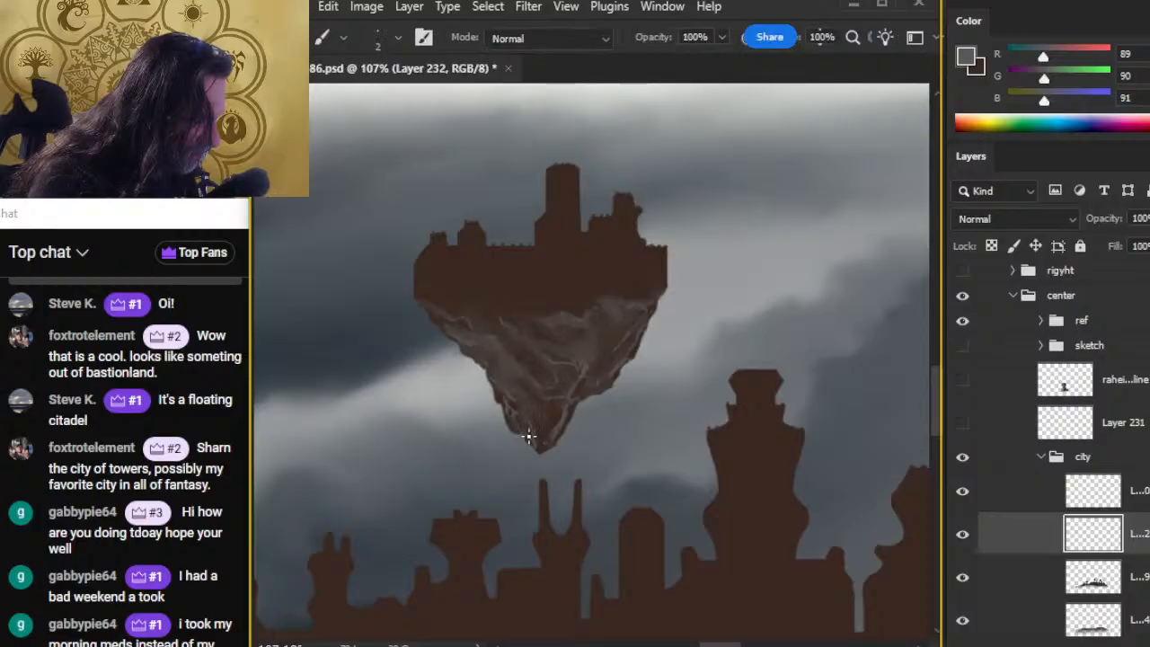
pyautogui.press('r')
pyautogui.press('b')
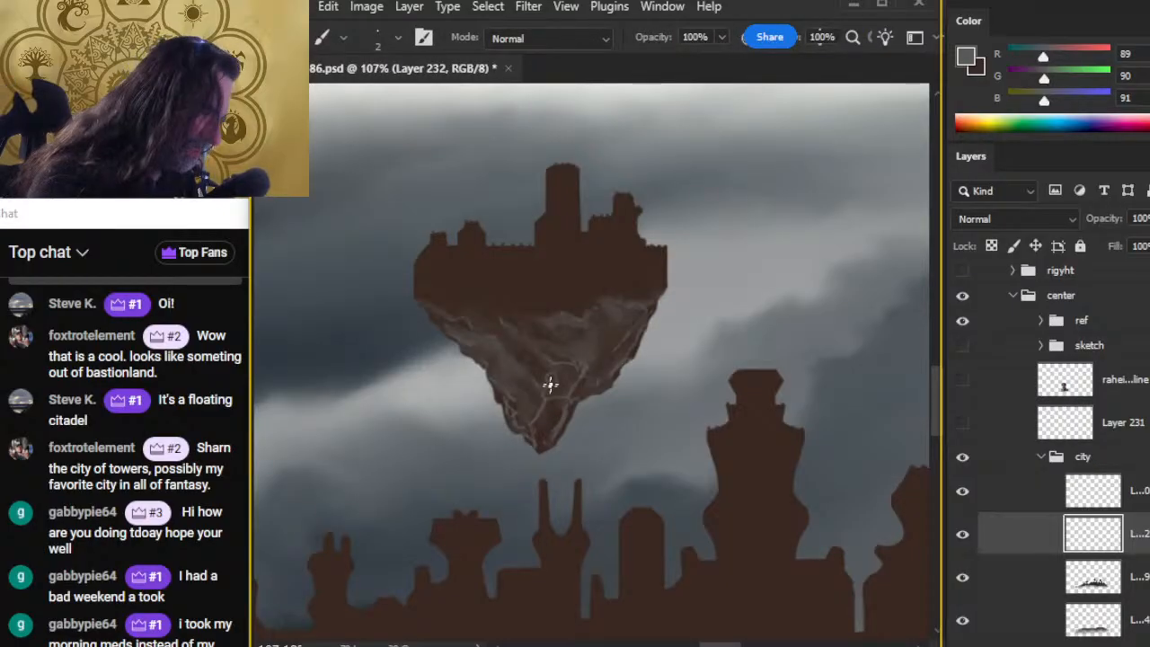
pyautogui.press('r')
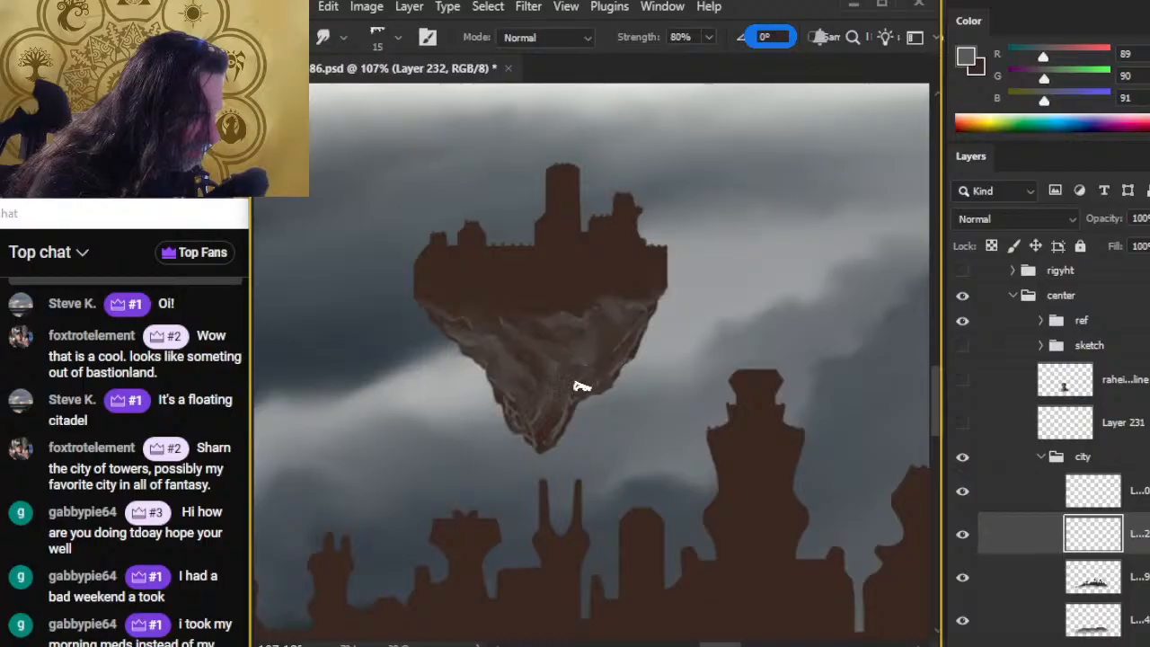
# Step: Refine the highlights along the rock's upper boundary beneath the castle by erasing parts and smudging the edges
pyautogui.moveTo(599, 411); pyautogui.dragTo(397, 346)
pyautogui.press('z')
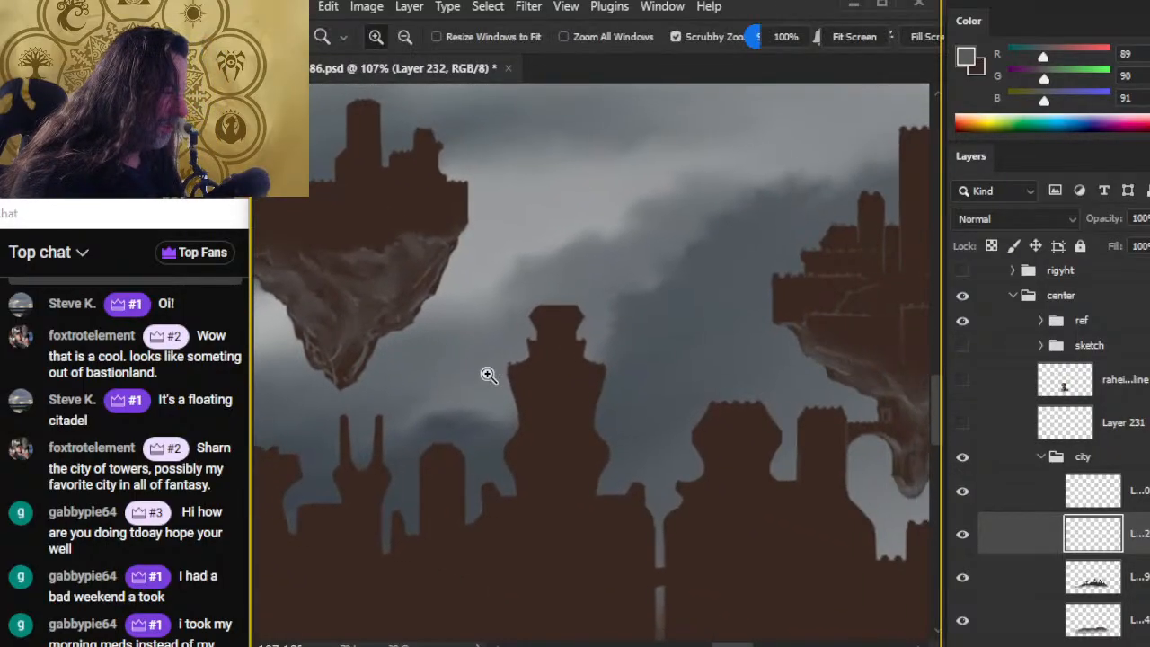
pyautogui.moveTo(694, 422); pyautogui.dragTo(650, 406)
pyautogui.press('e')
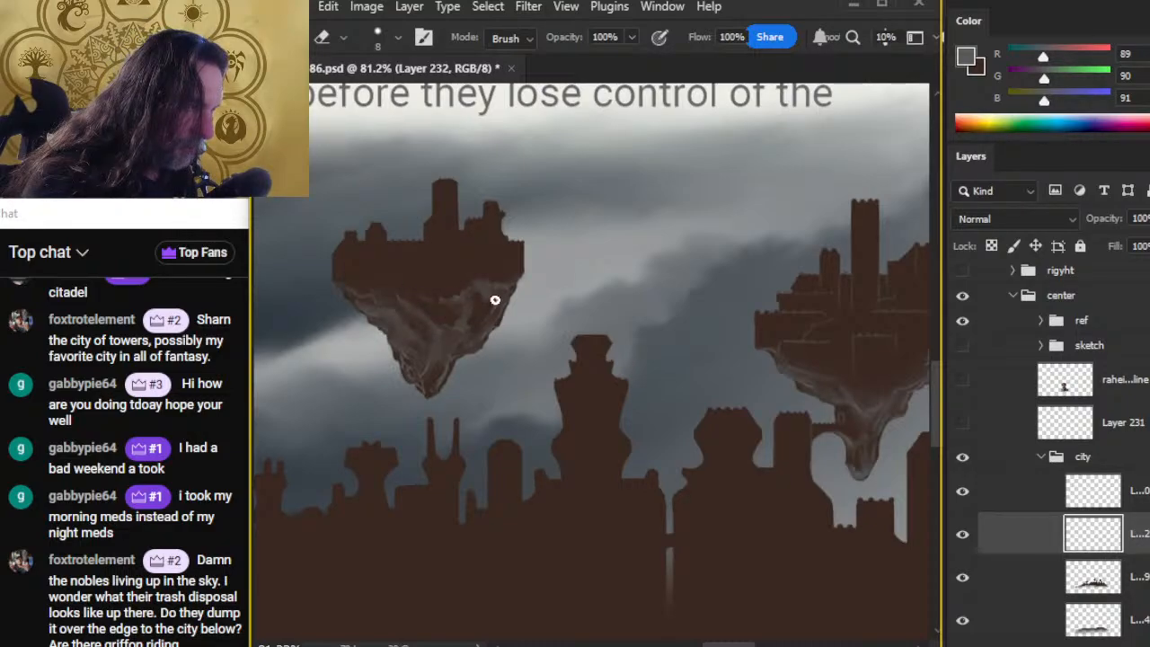
pyautogui.press('r')
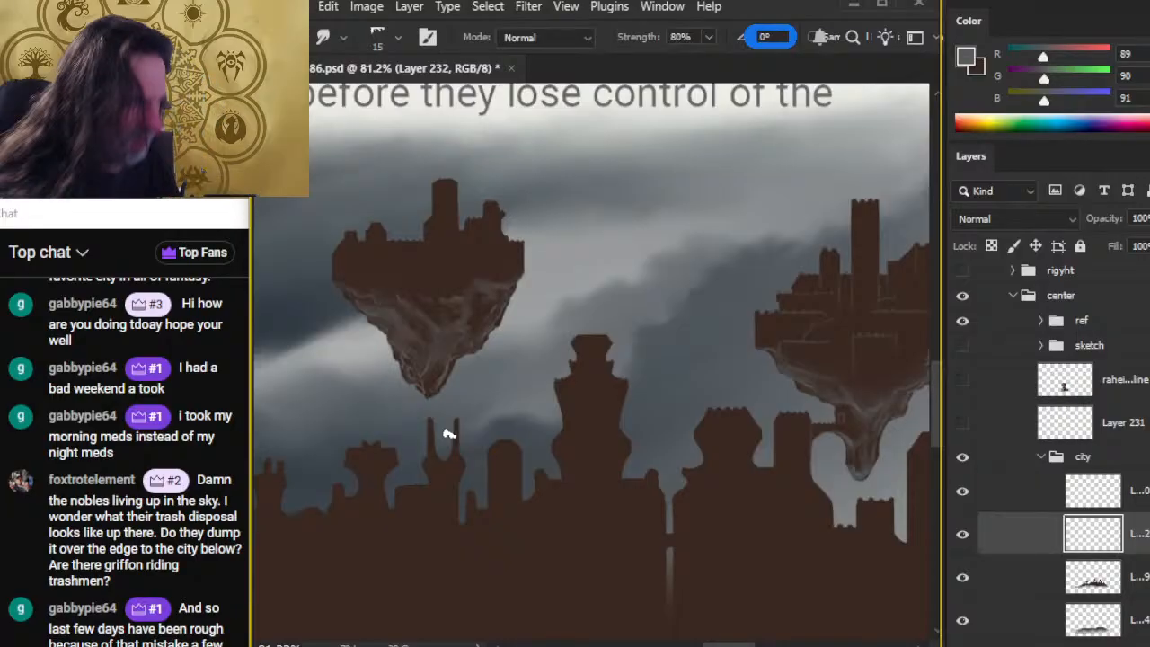
pyautogui.moveTo(441, 288); pyautogui.dragTo(506, 359)
pyautogui.press('e')
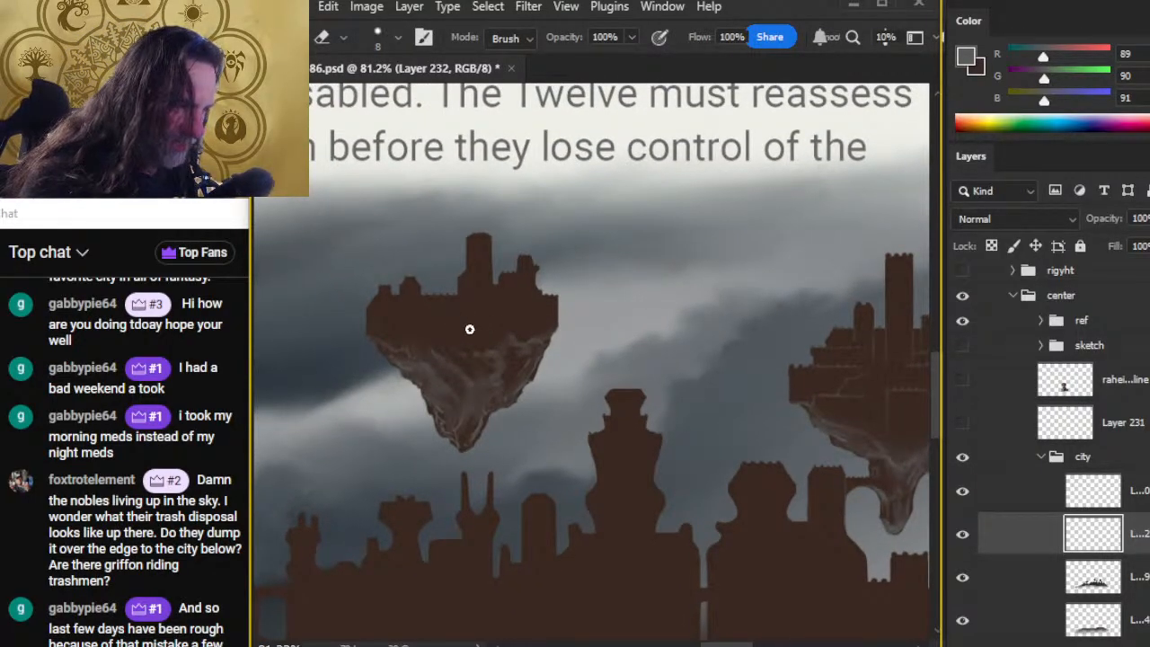
pyautogui.press('r')
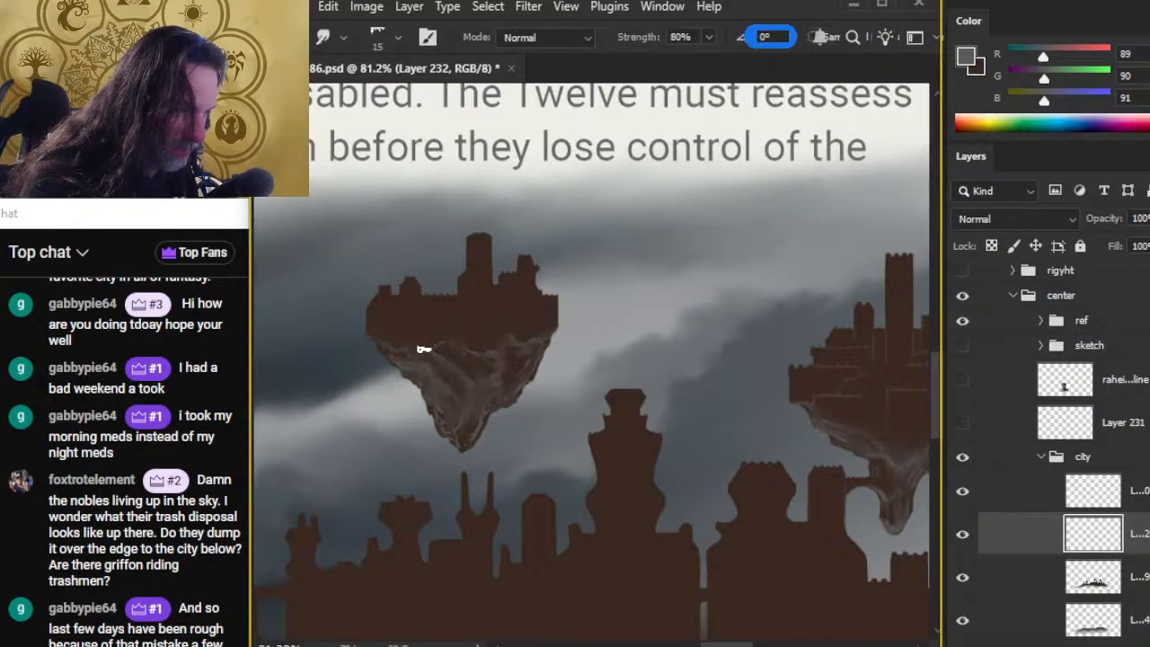
# Step: Paint and smudge further grey highlights across the upper centre of the middle floating rock
pyautogui.press('b')
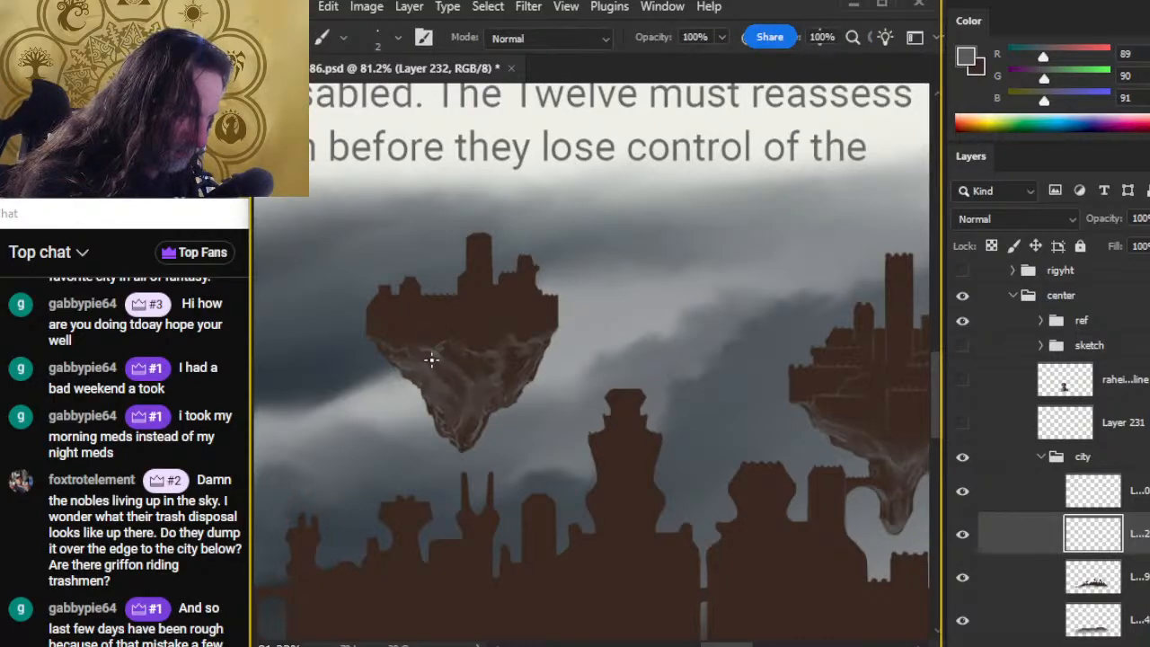
pyautogui.press('r')
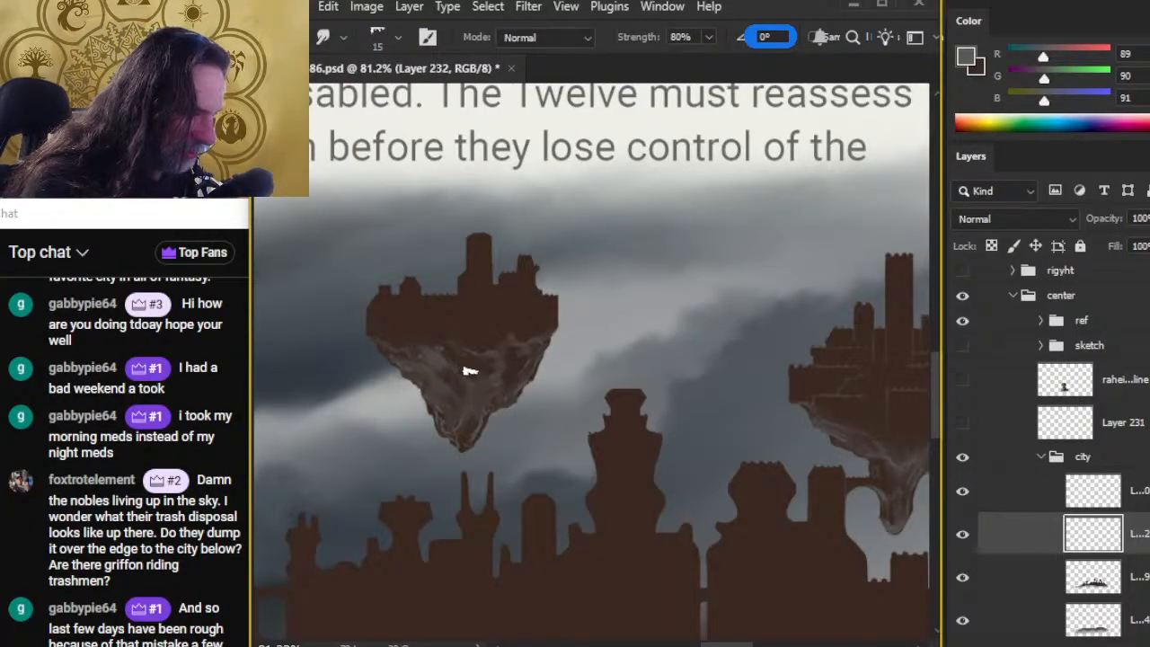
pyautogui.press('b')
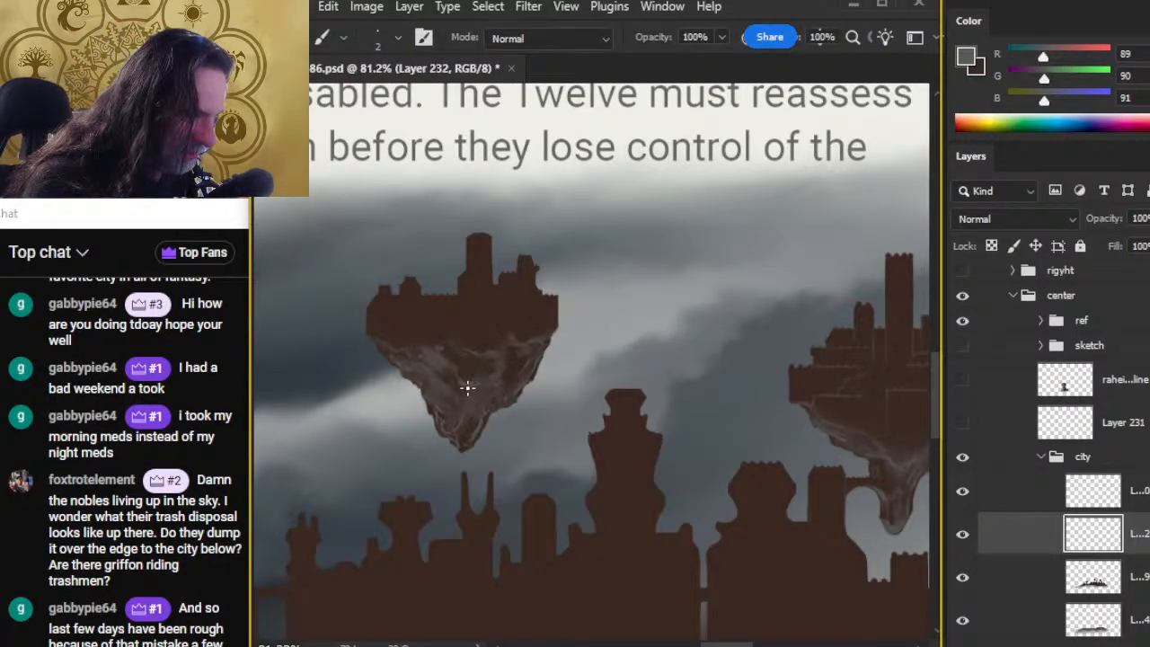
pyautogui.press('r')
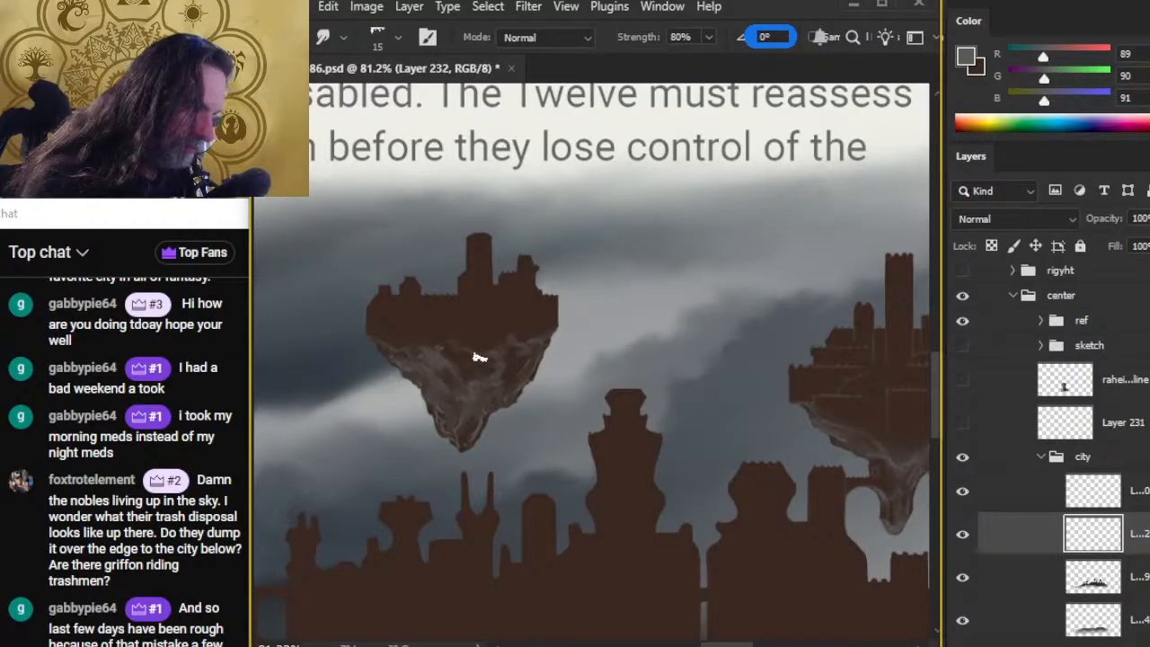
# Step: Draw thin grey crack lines across the underside of the floating rock with two tall towers and smudge them into rough stone texture
pyautogui.press('z')
pyautogui.moveTo(441, 374); pyautogui.dragTo(411, 405)
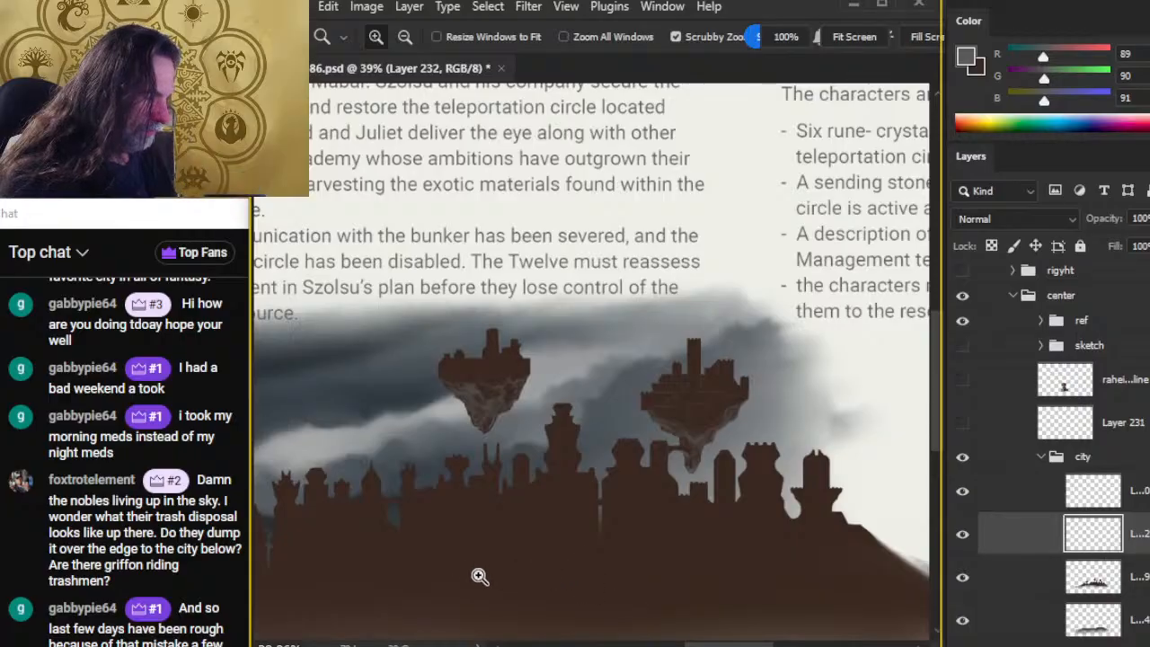
pyautogui.moveTo(457, 521); pyautogui.dragTo(760, 444)
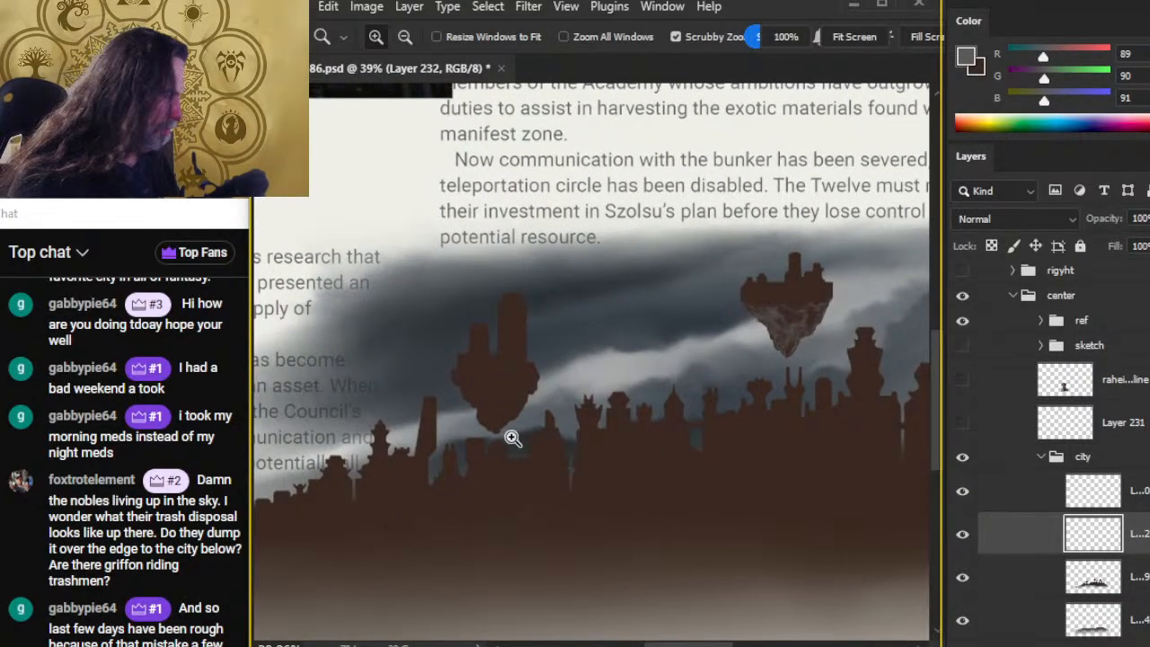
pyautogui.moveTo(512, 437); pyautogui.dragTo(531, 437)
pyautogui.press('b')
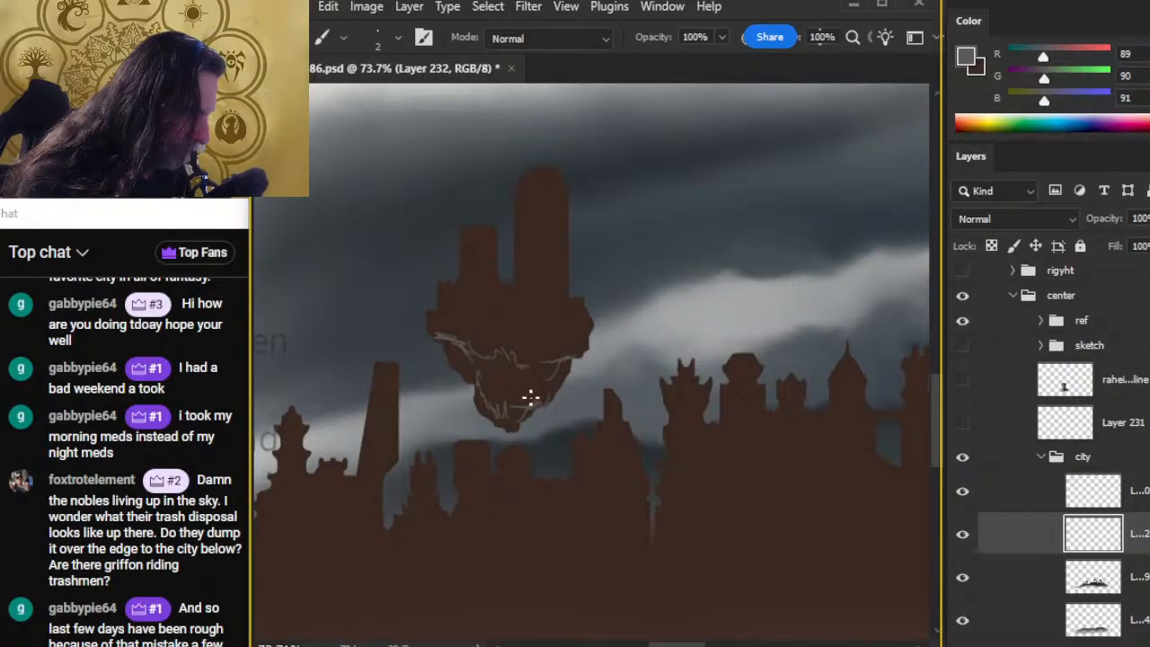
pyautogui.moveTo(526, 362); pyautogui.dragTo(504, 419)
pyautogui.press('r')
pyautogui.press('b')
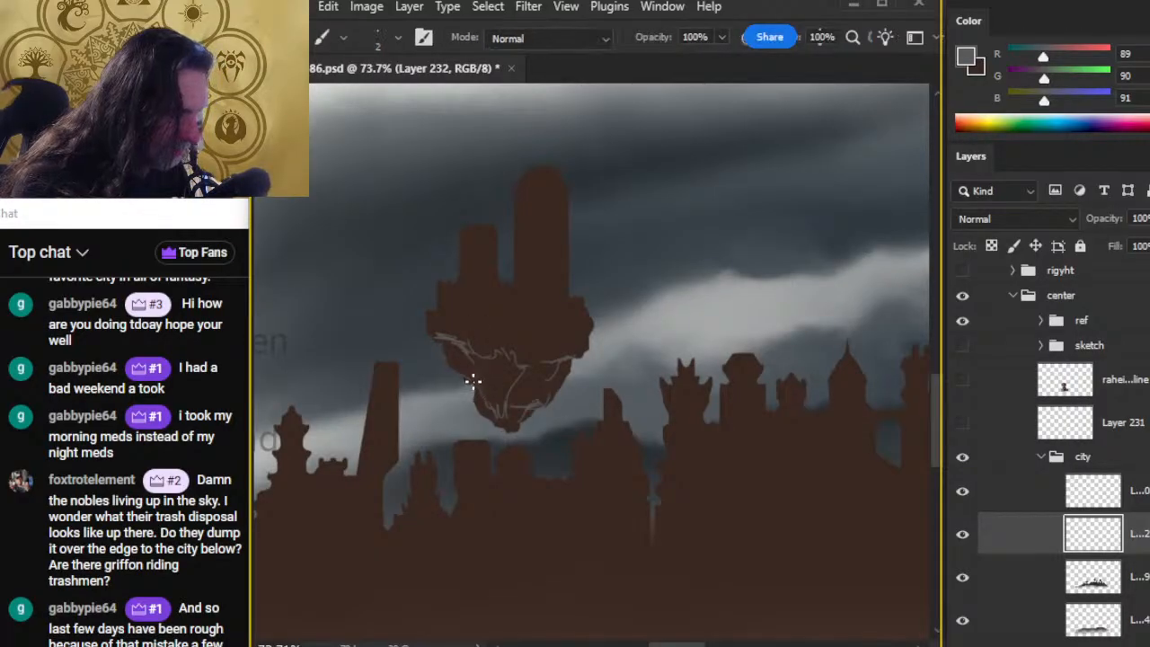
pyautogui.press('r')
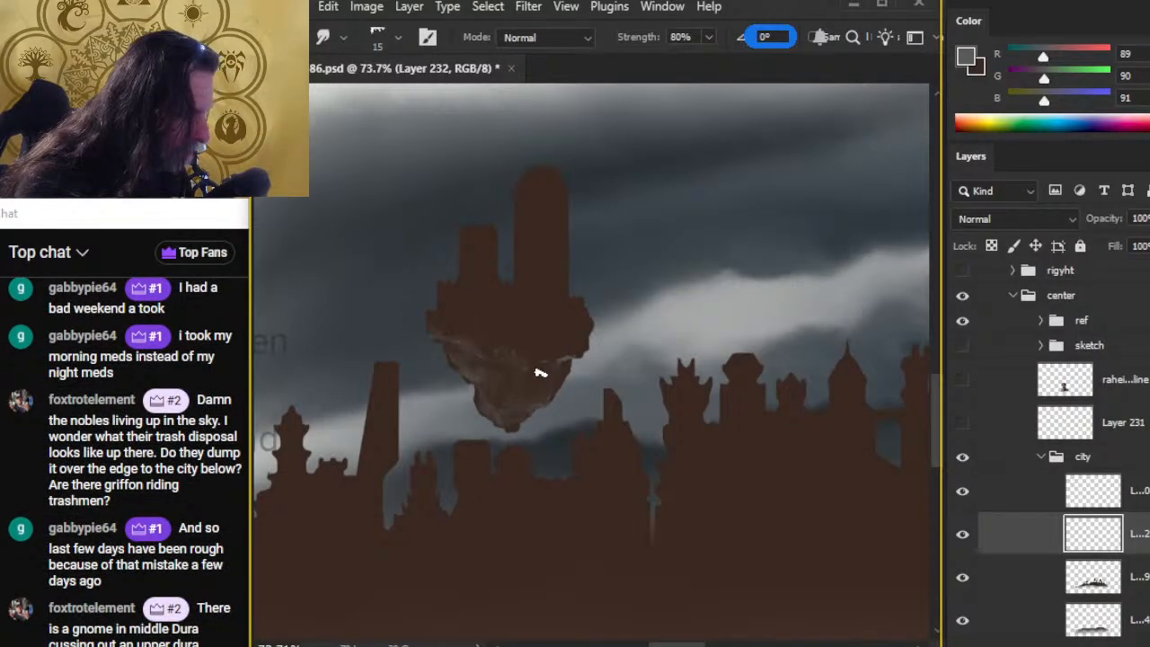
# Step: Paint grey highlights on the right flank of the twin-towered floating rock, refining them with erasing and smudging
pyautogui.press('b')
pyautogui.press('r')
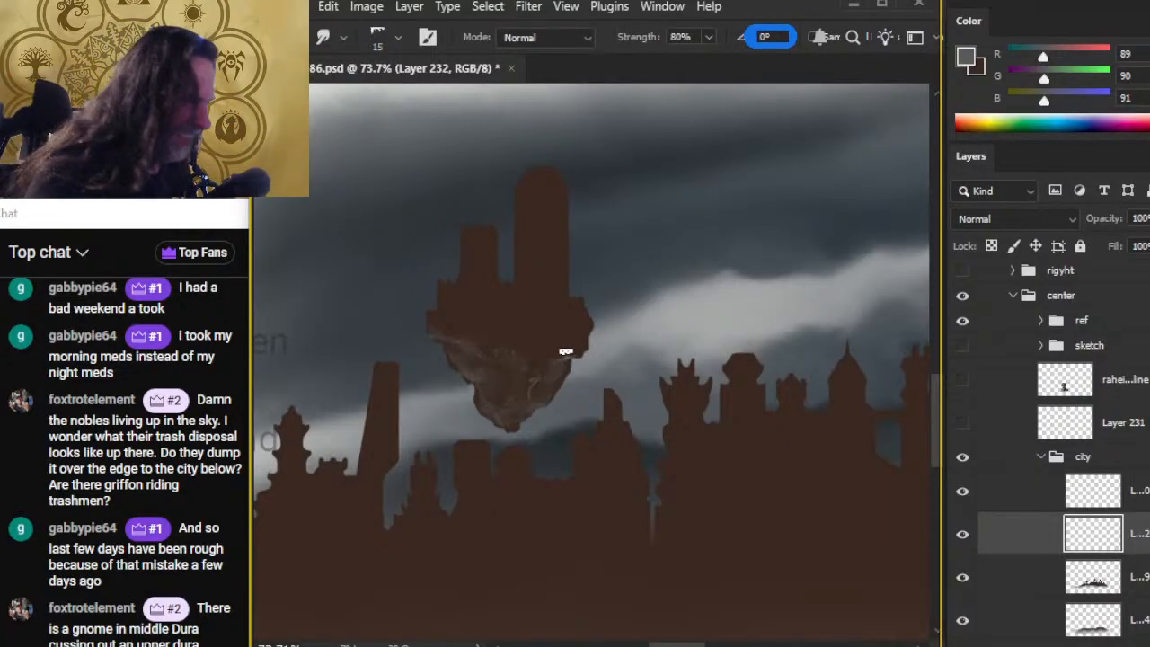
pyautogui.press('b')
pyautogui.press('r')
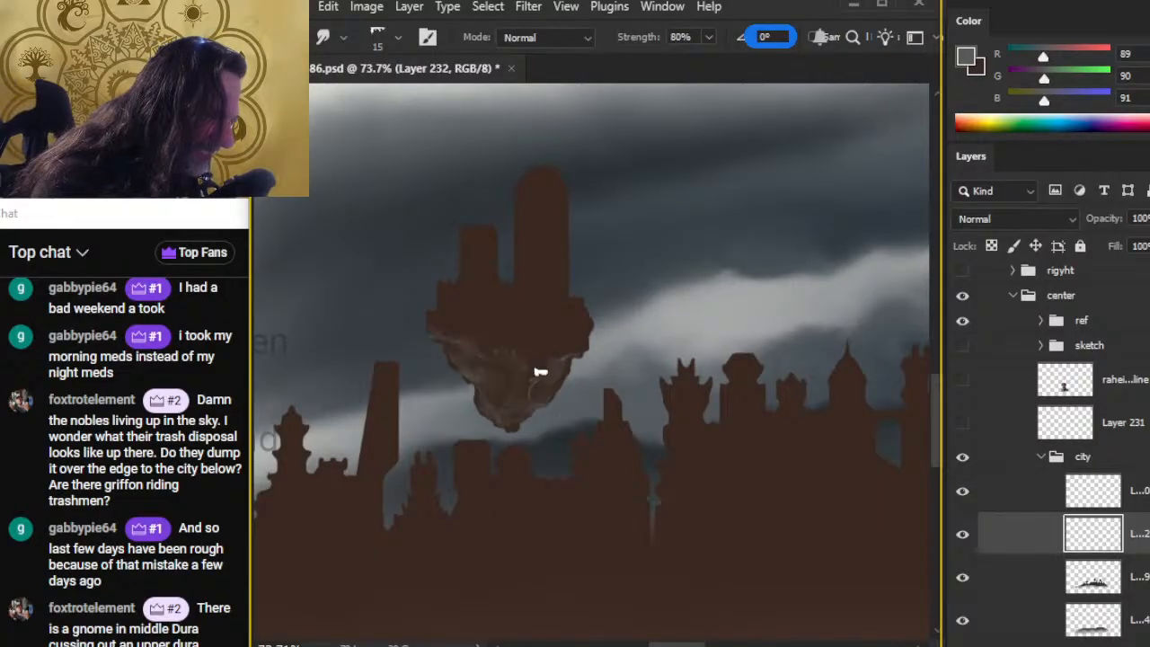
pyautogui.press('b')
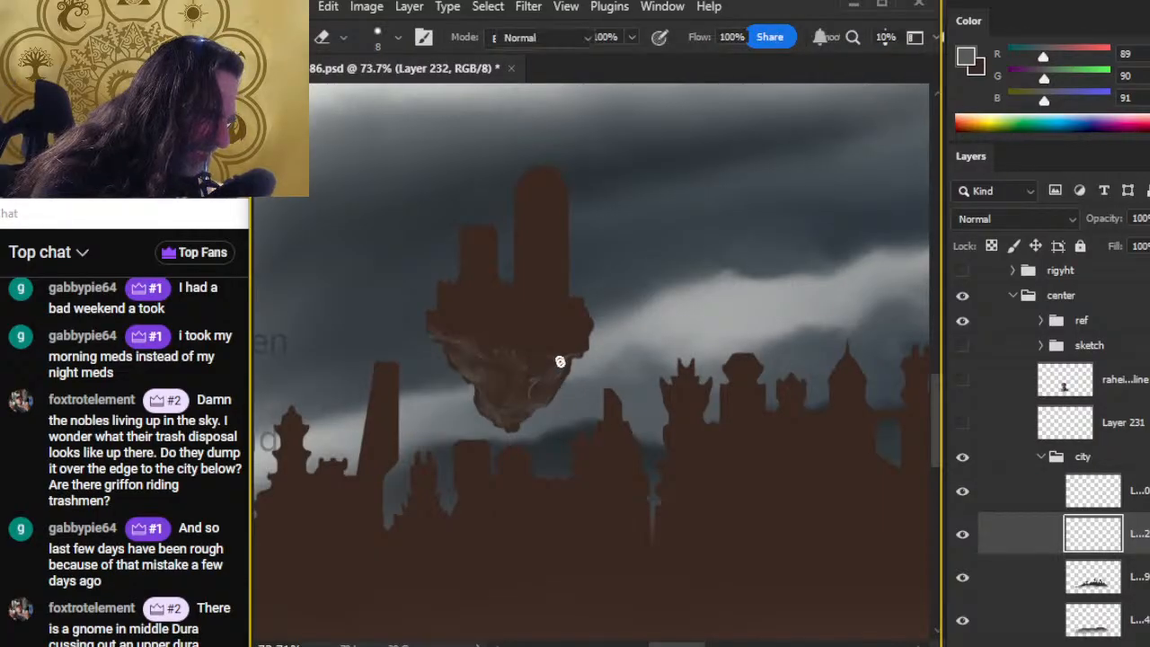
pyautogui.press('r')
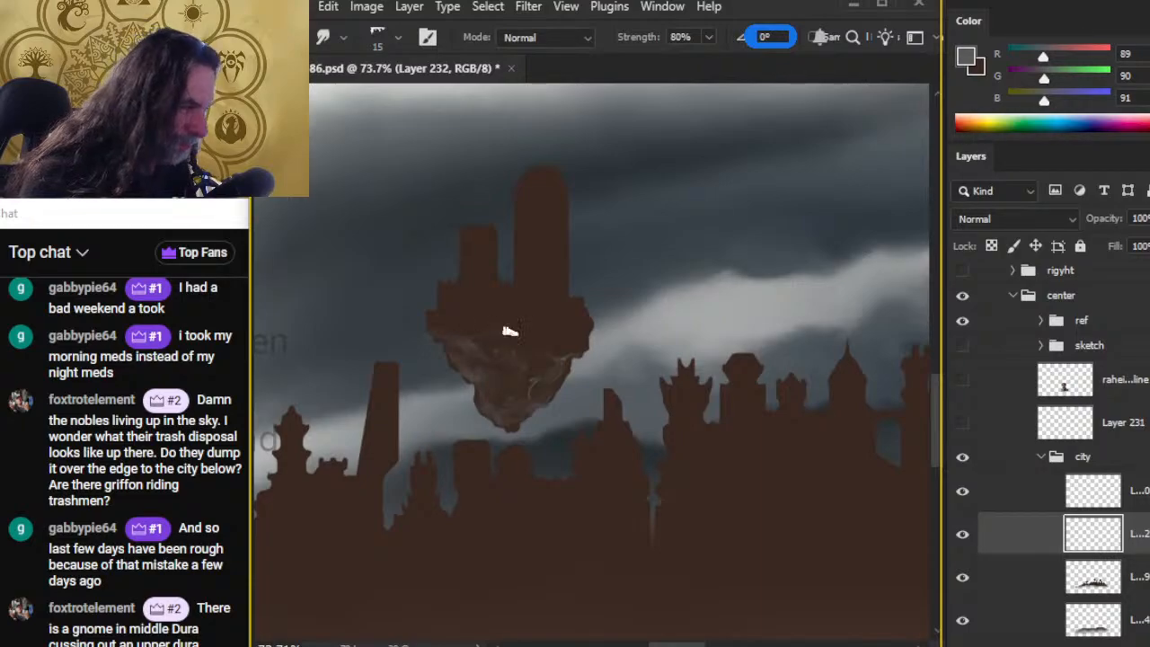
# Step: Define the jagged grey upper boundary of the rock beneath the two towers by painting, erasing and smudging
pyautogui.press('b')
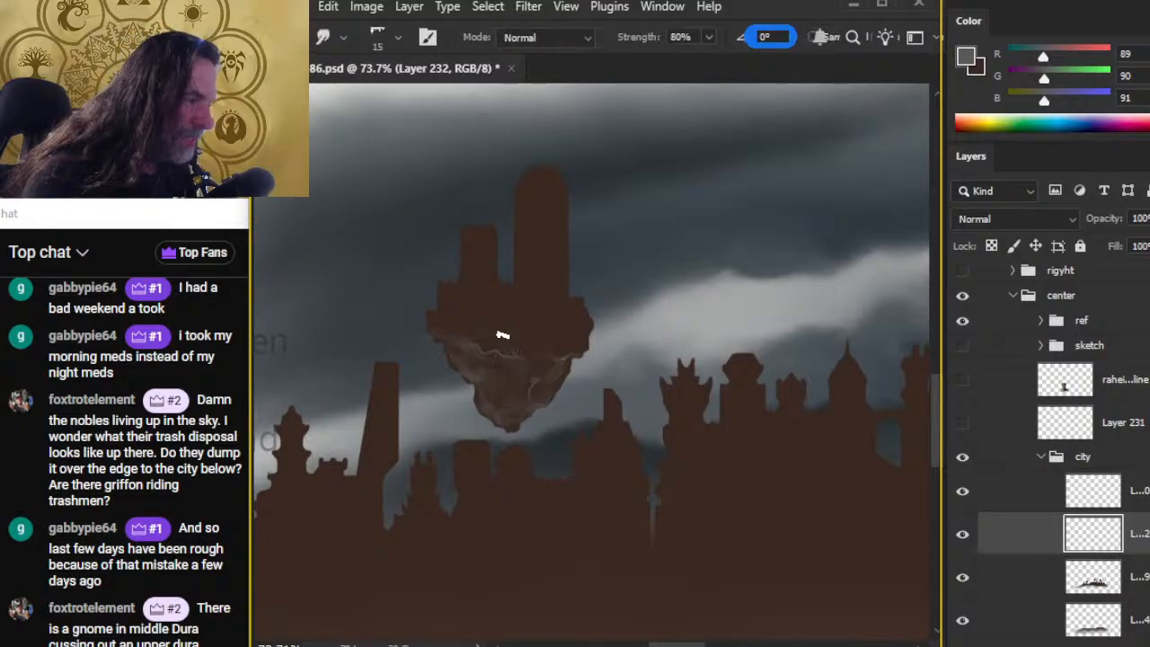
pyautogui.press('e')
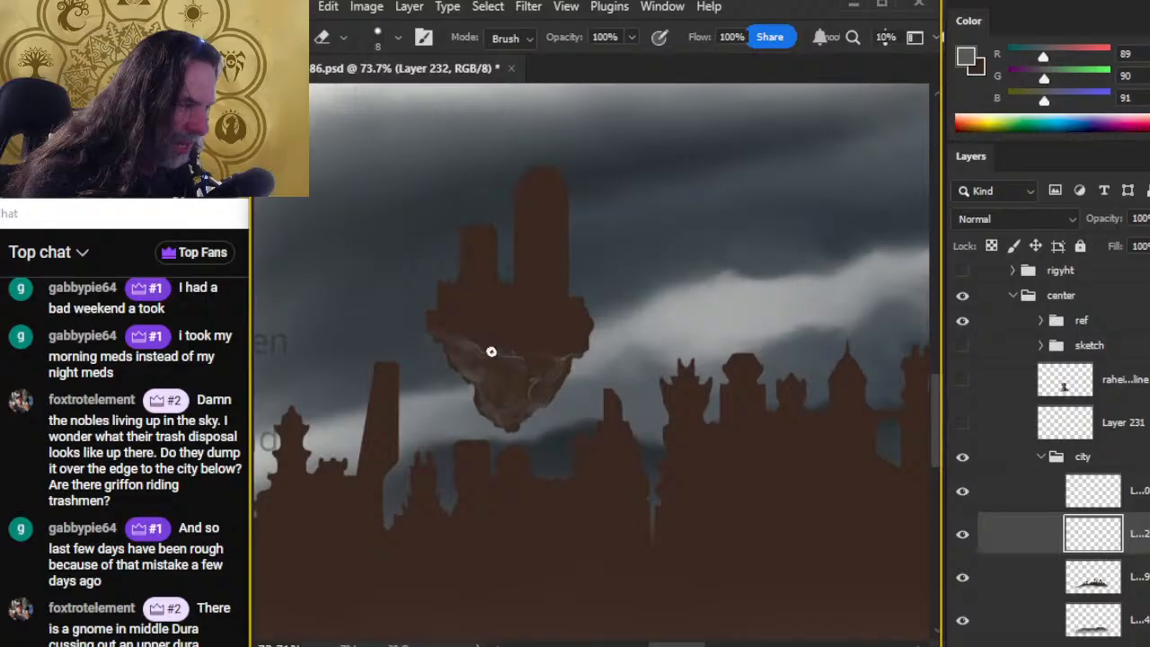
pyautogui.press('r')
pyautogui.press('b')
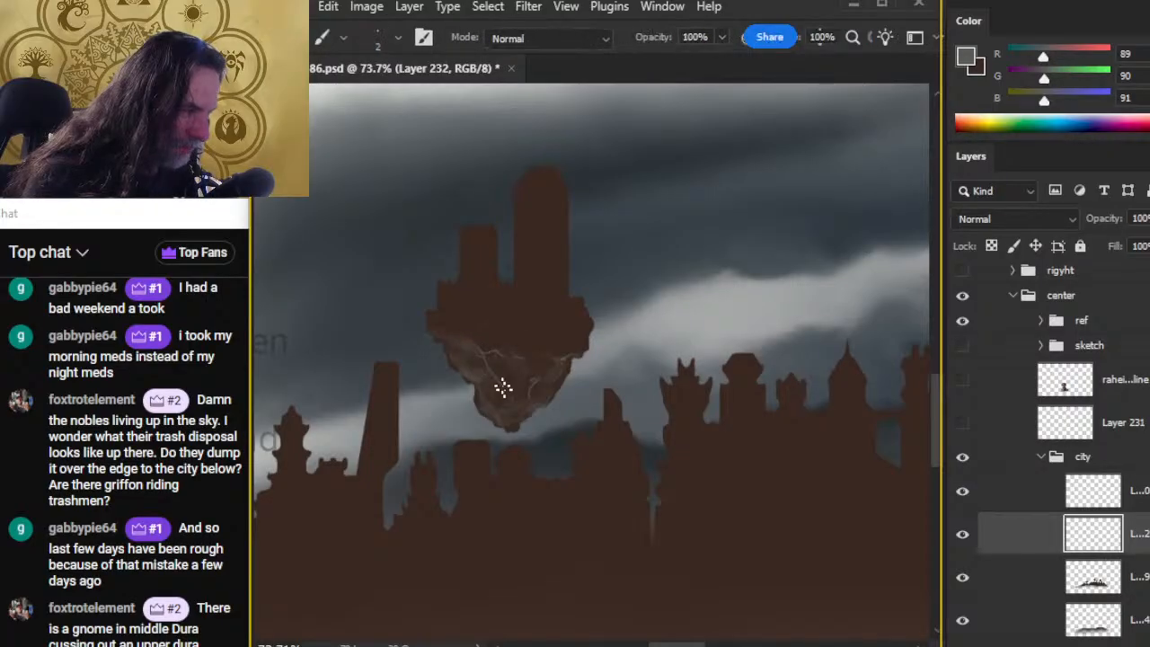
pyautogui.press('r')
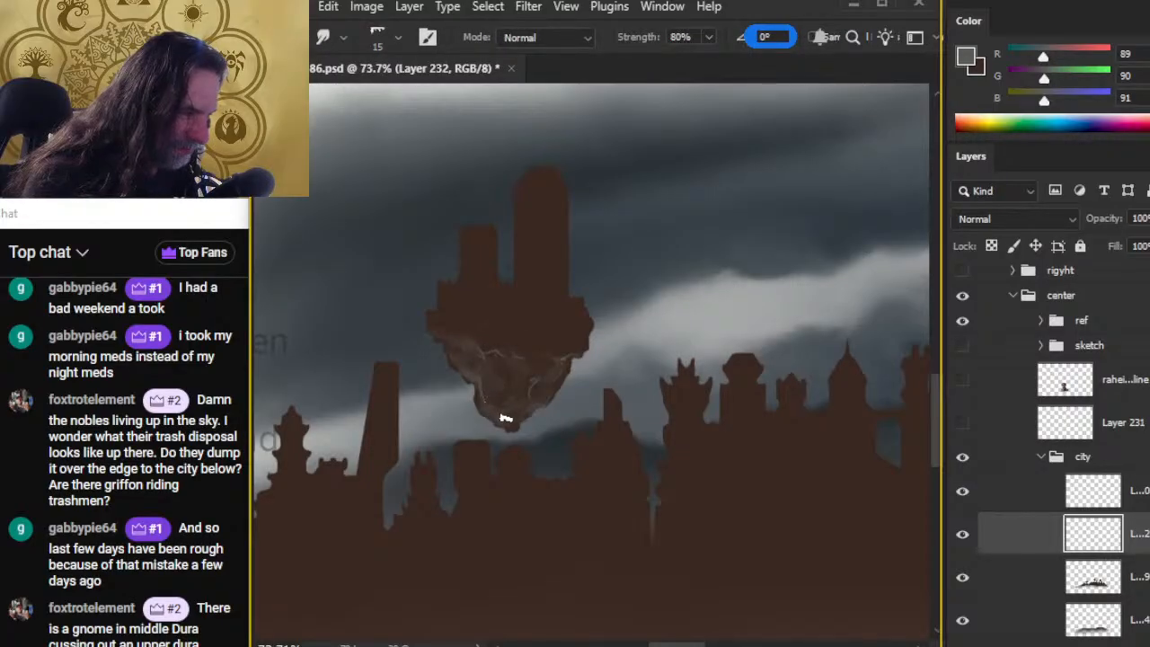
pyautogui.press('b')
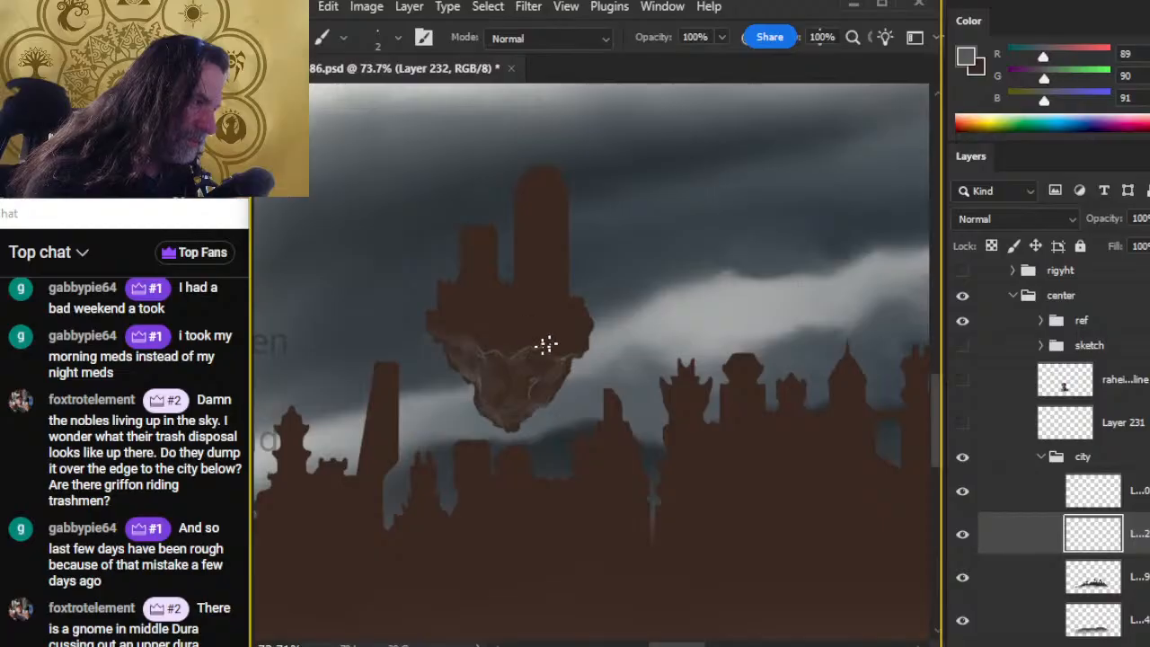
pyautogui.press('r')
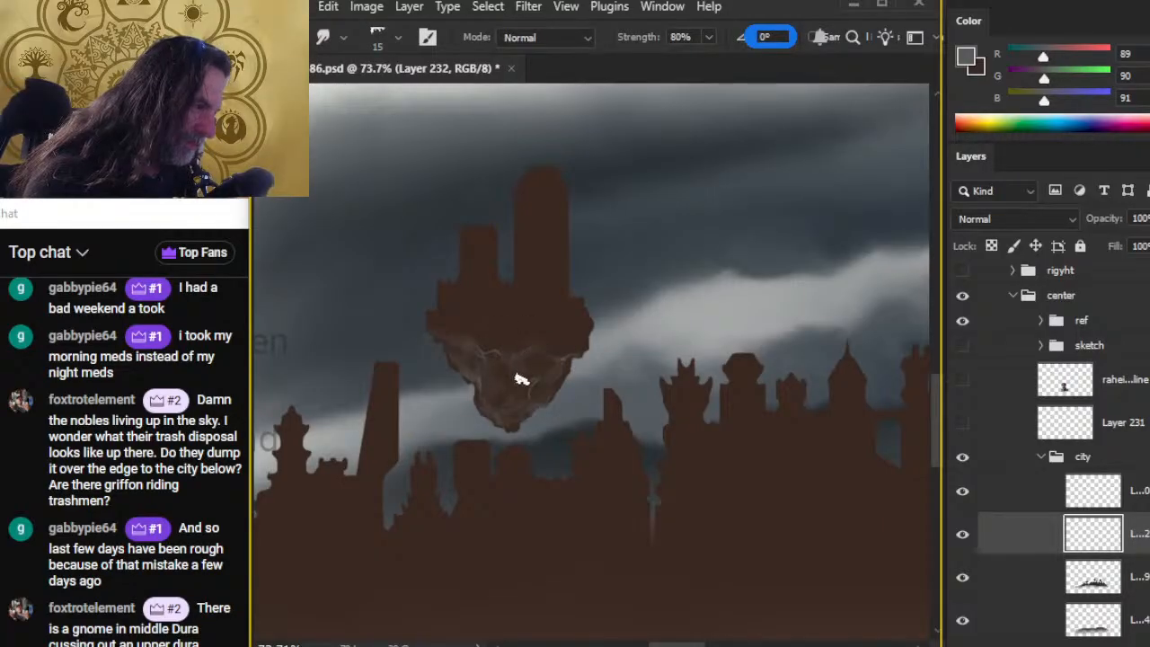
# Step: Paint branching grey cracks down the centre of the twin-towered rock towards its tip and blend them with the Smudge tool
pyautogui.press('b')
pyautogui.moveTo(524, 352); pyautogui.dragTo(508, 383)
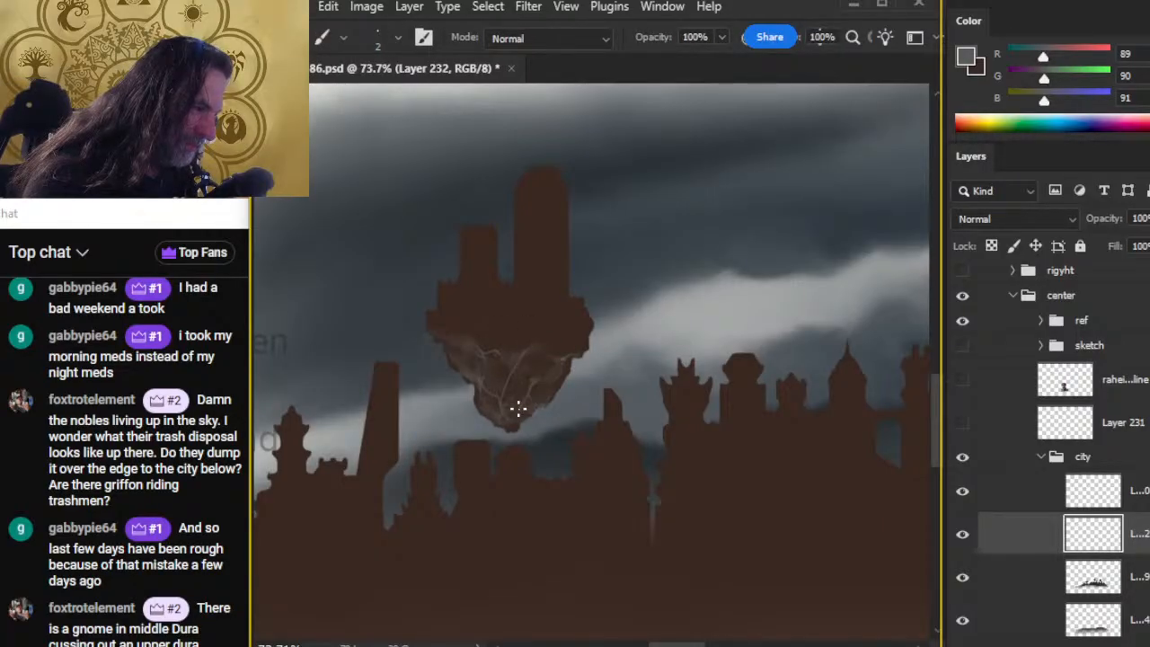
pyautogui.press('r')
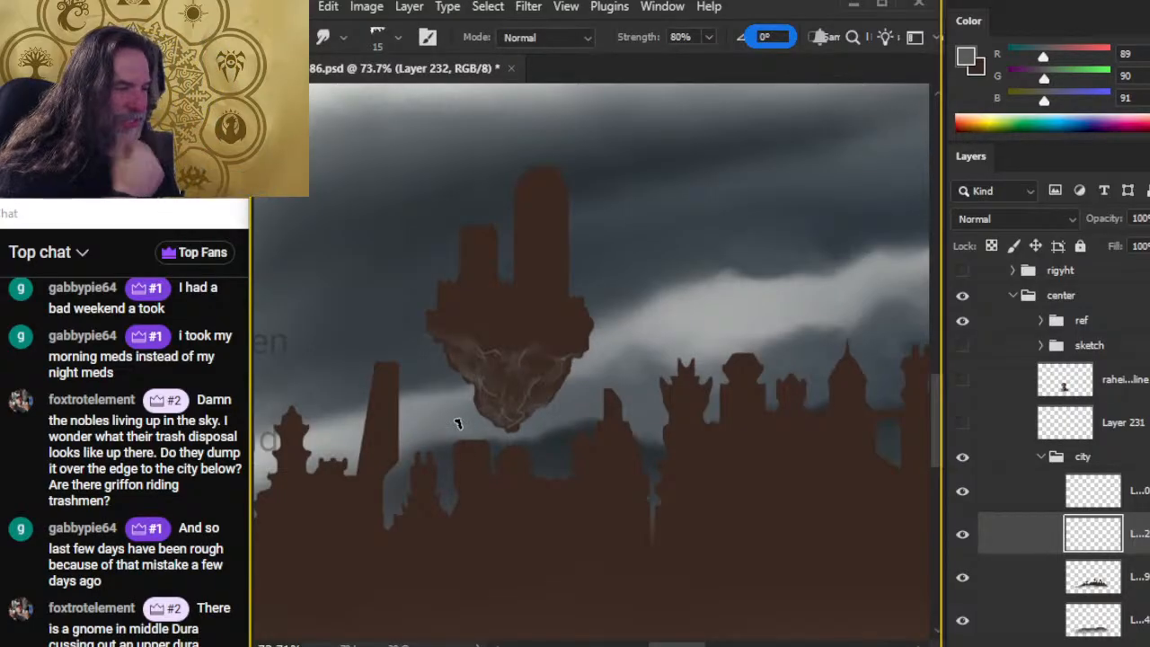
pyautogui.press('b')
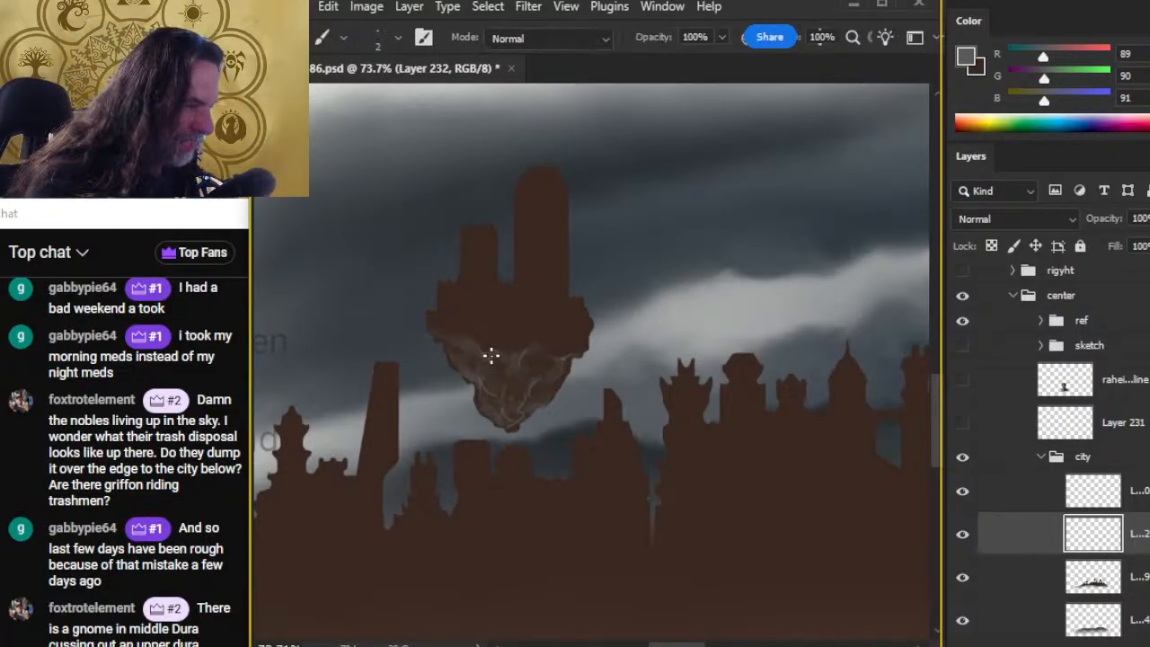
pyautogui.press('r')
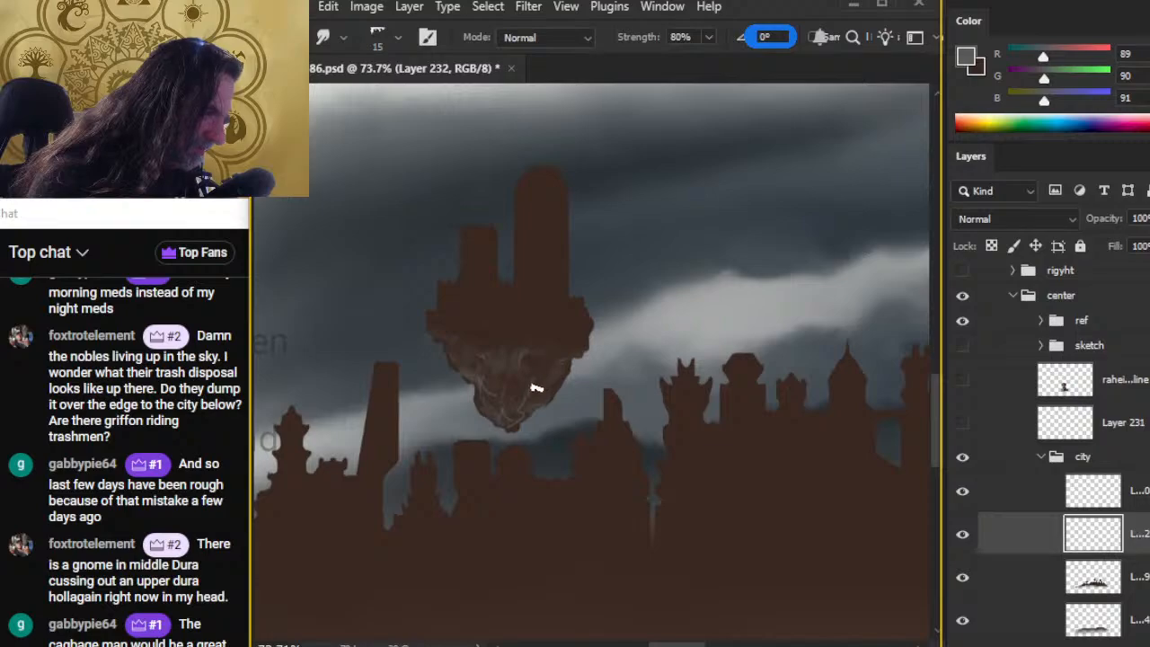
pyautogui.press('b')
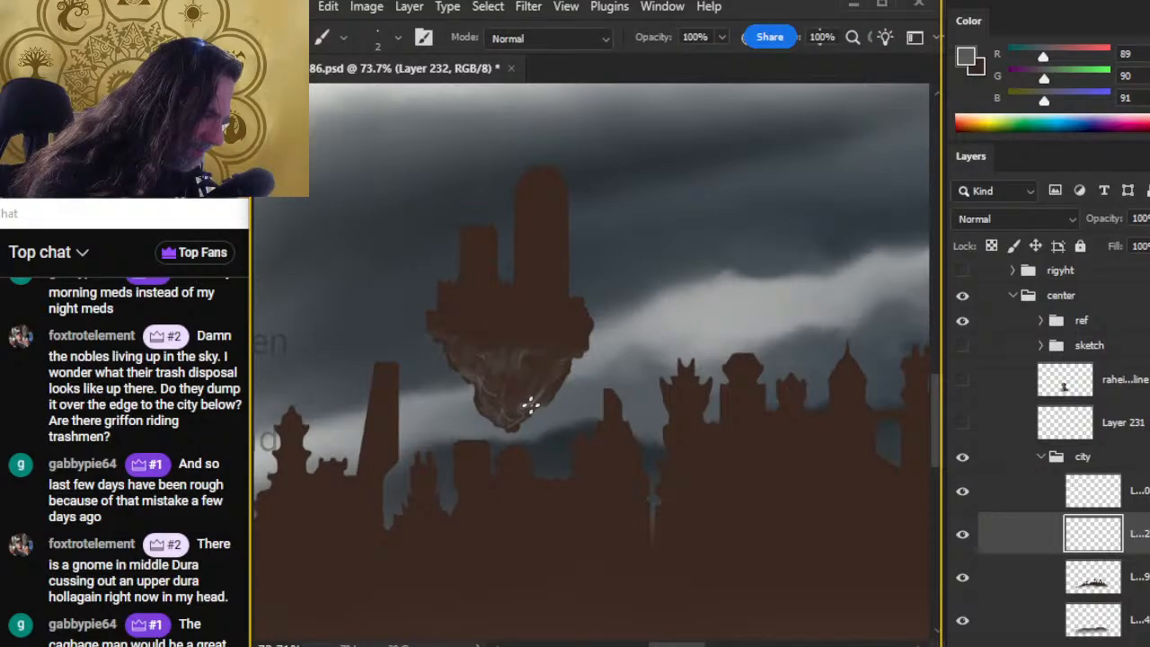
pyautogui.press('r')
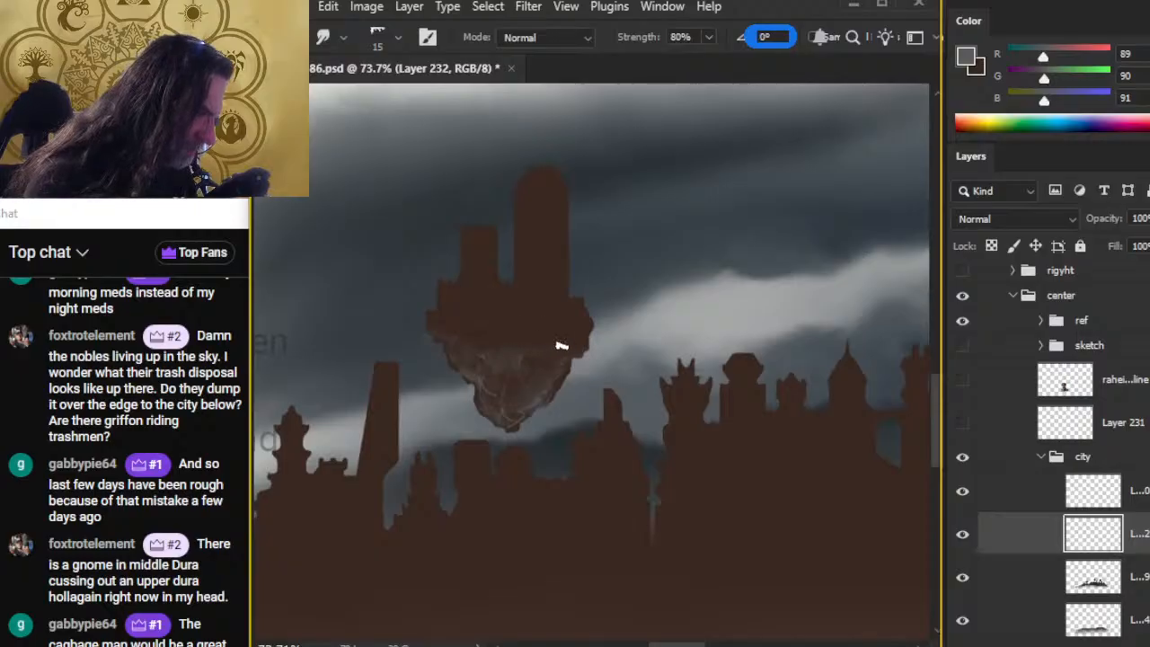
# Step: Soften the upper left rock texture with a size 4 brush and size 25 smudging, erasing parts along the upper boundary
pyautogui.press('b')
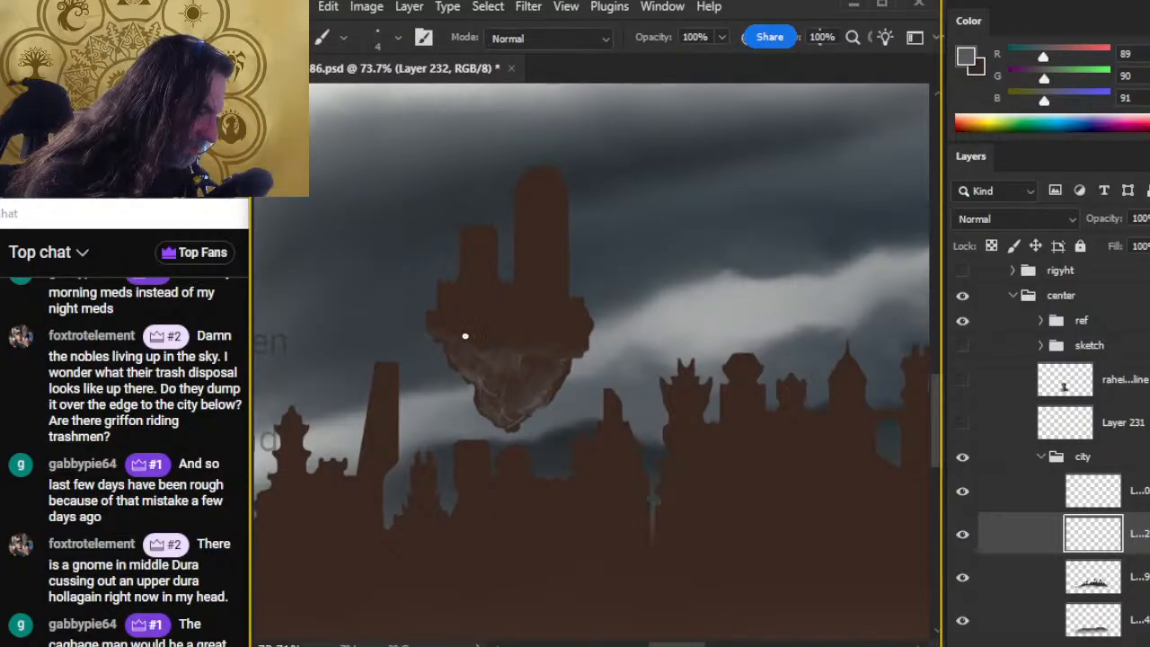
pyautogui.press('r')
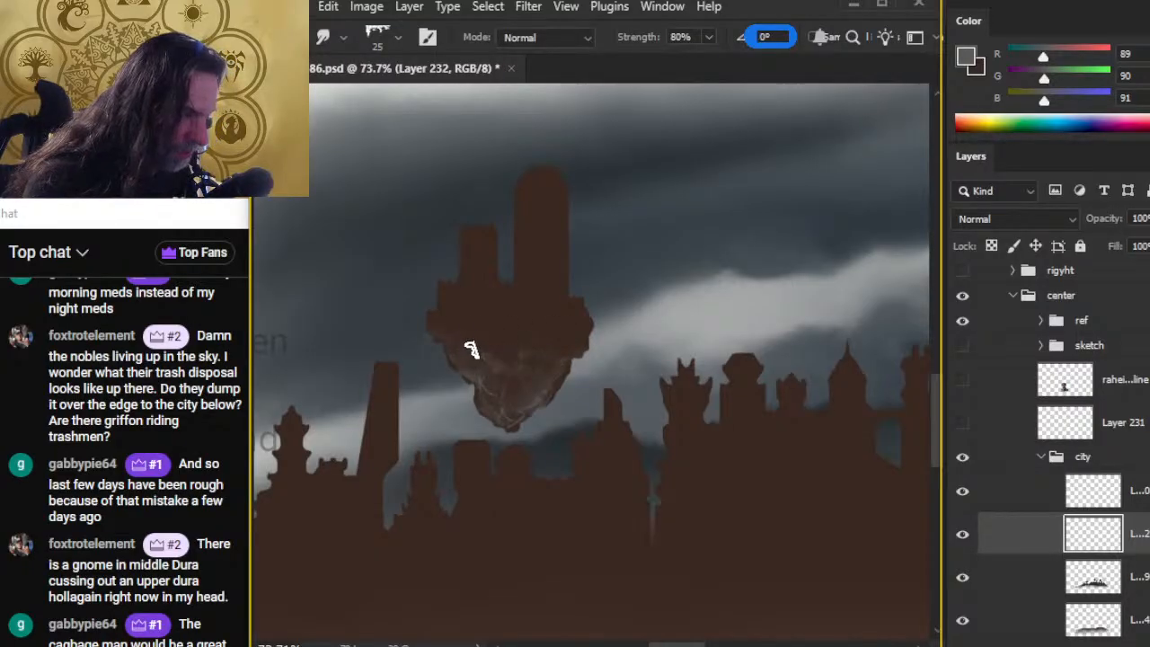
pyautogui.press('b')
pyautogui.press('r')
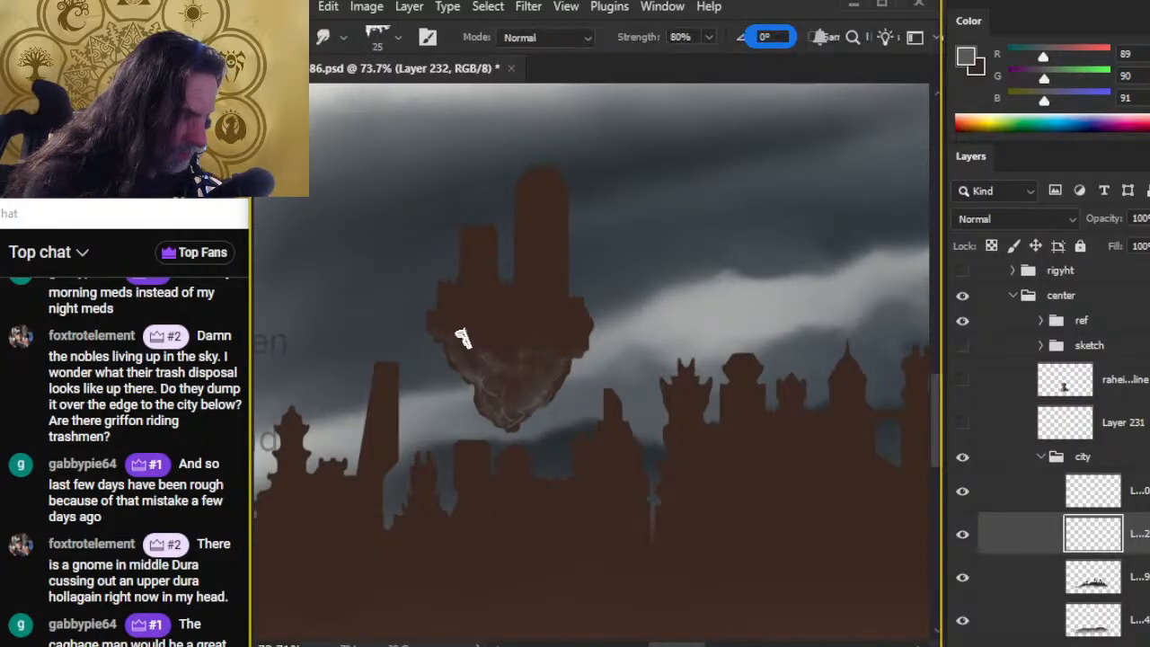
pyautogui.press('e')
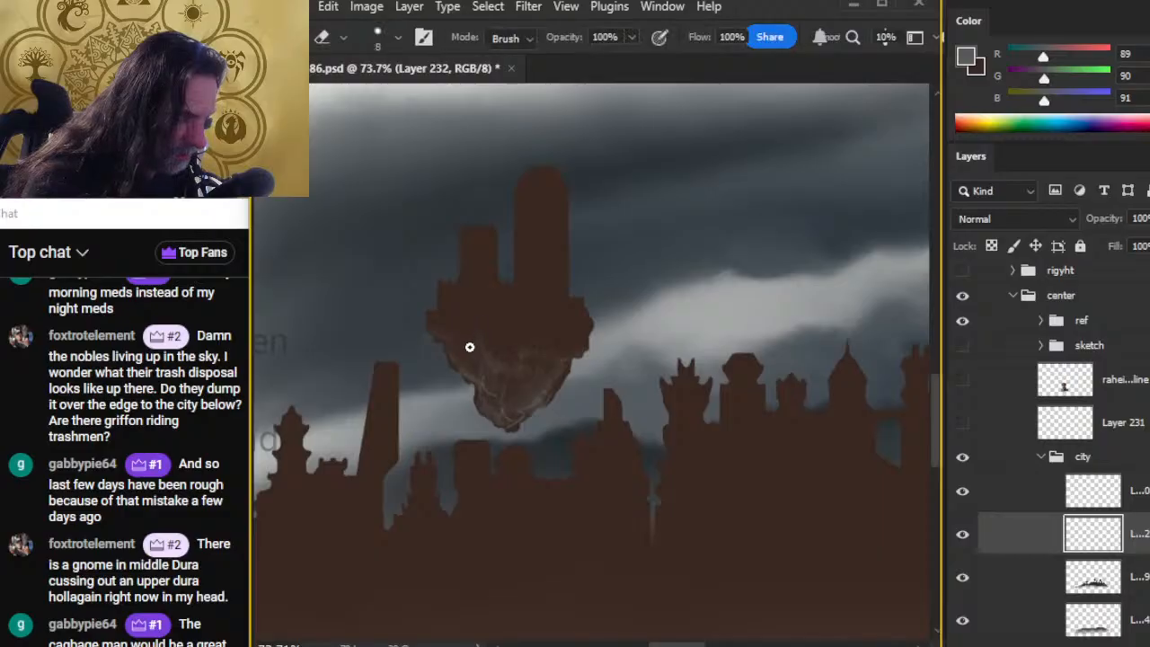
pyautogui.press('r')
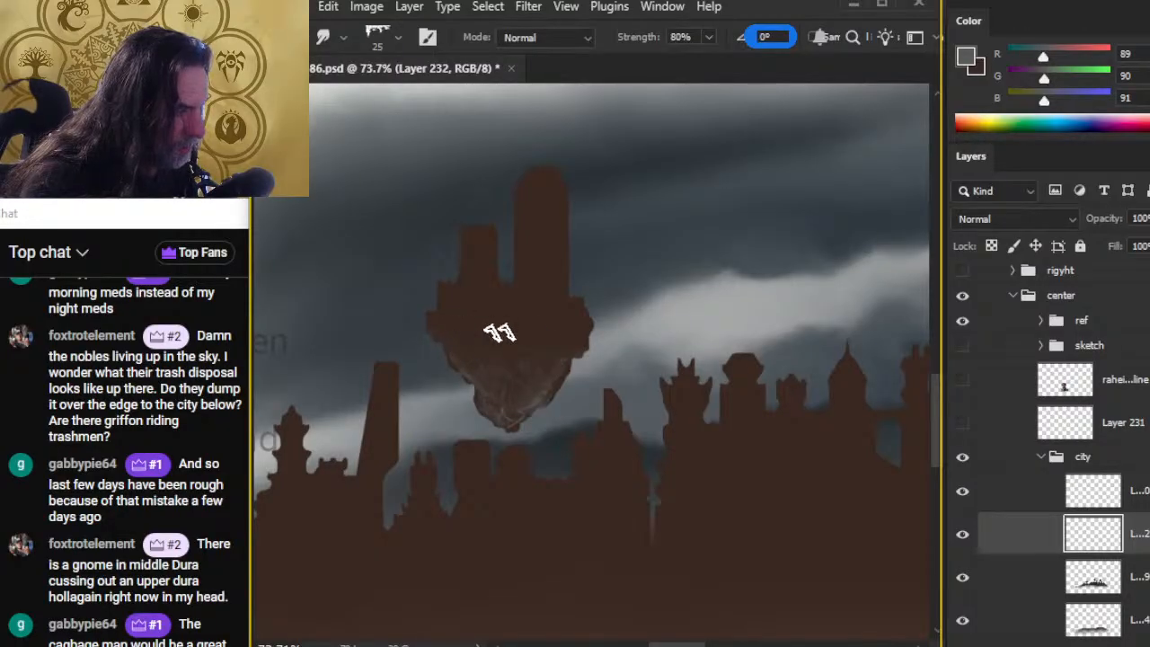
# Step: Paint grey highlights along the upper left shoulder of the twin-towered rock and blend them with size 15 smudging
pyautogui.press('b')
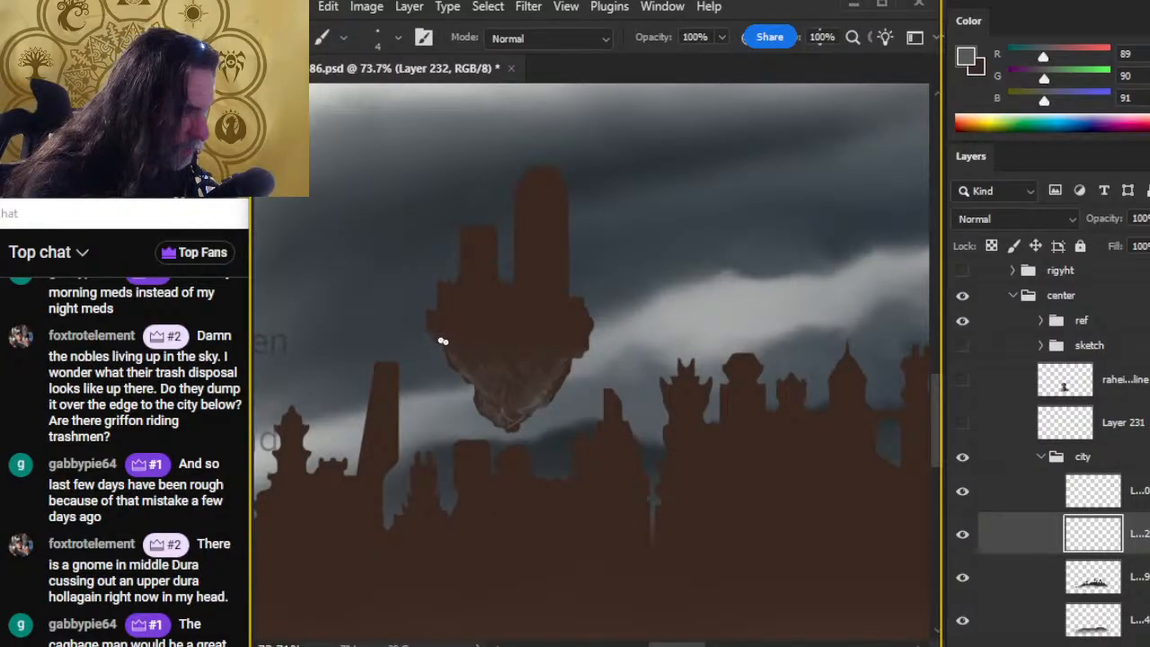
pyautogui.press('r')
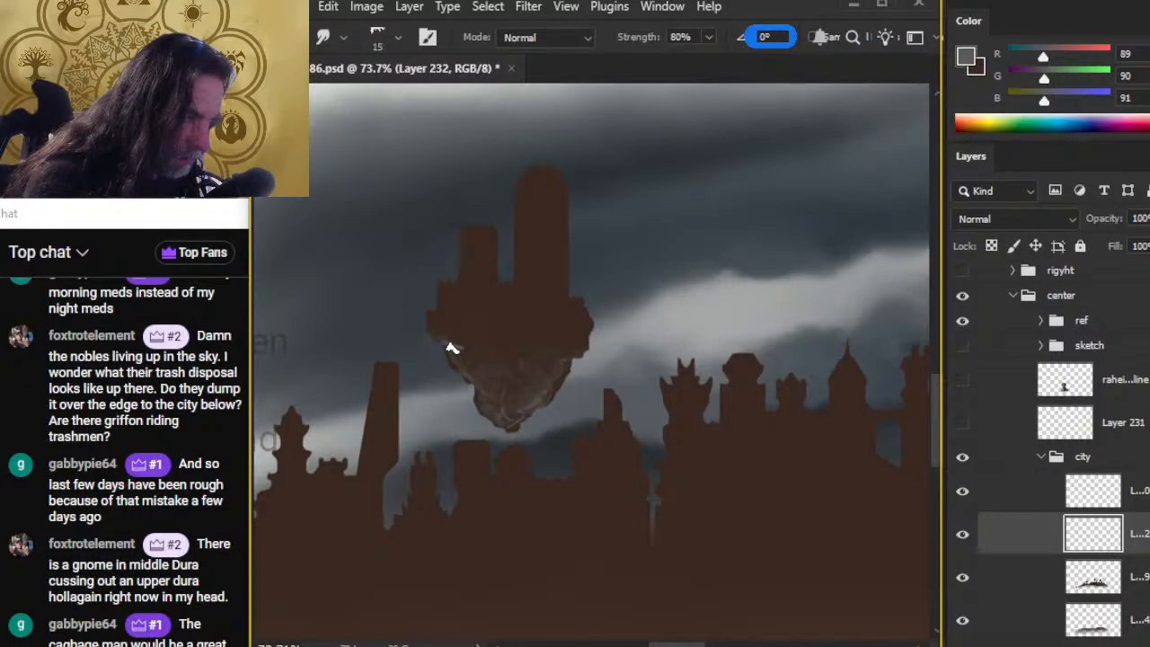
pyautogui.press('b')
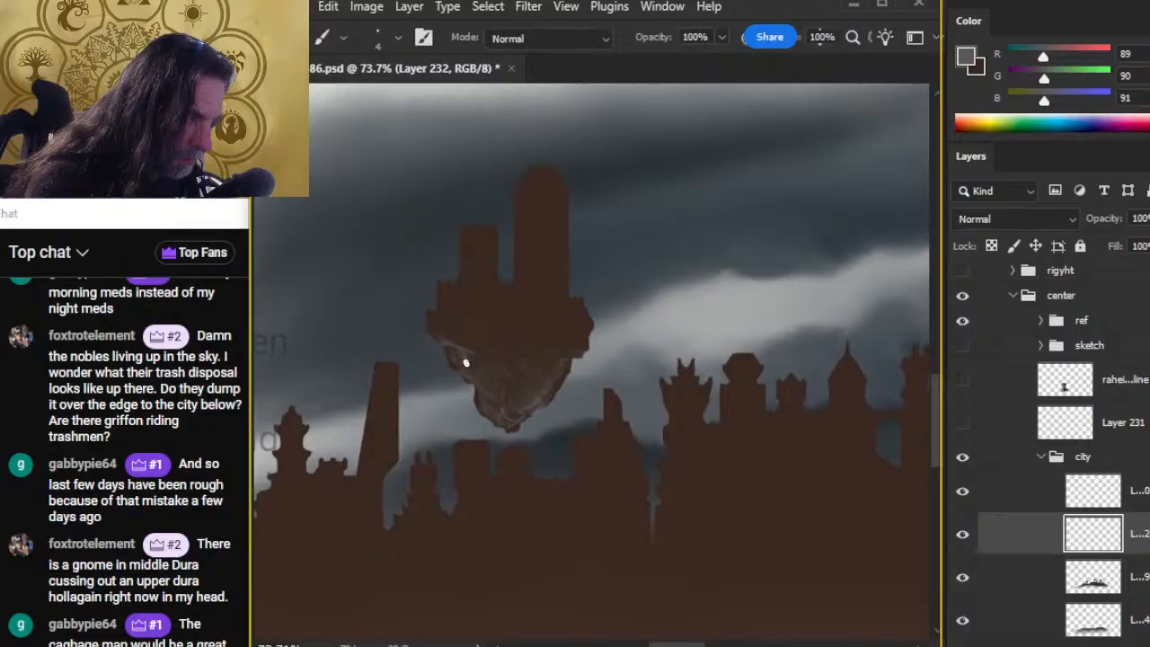
pyautogui.press('r')
pyautogui.press('b')
pyautogui.press('r')
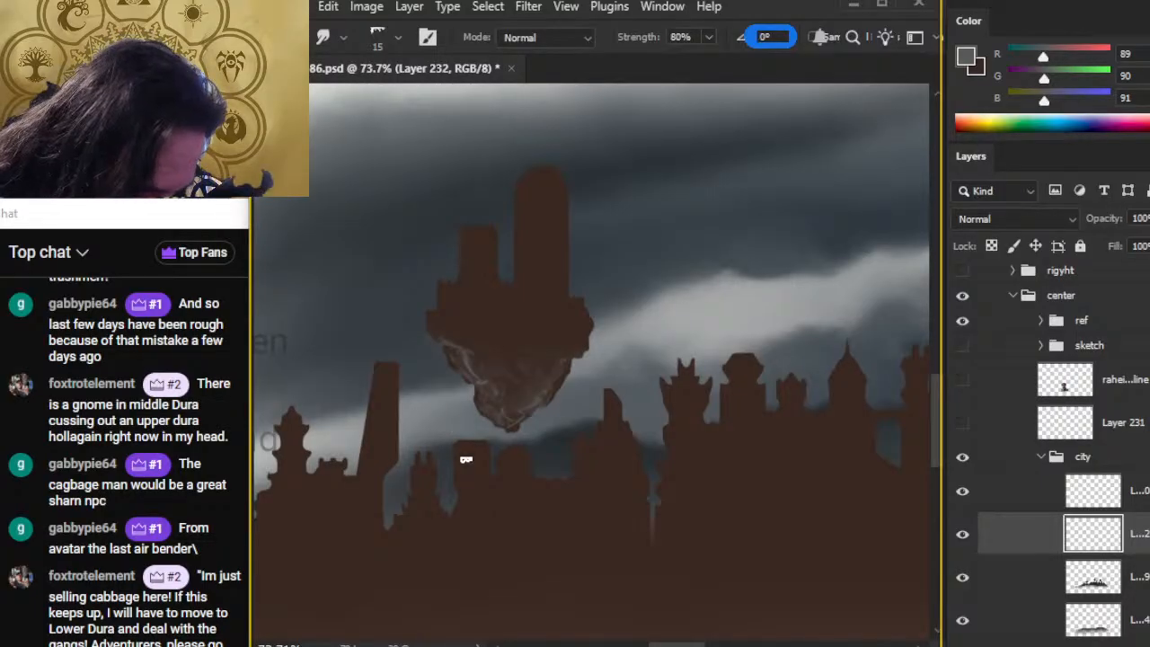
# Step: Paint grey cracks across the middle of the twin-towered rock up towards its right flank and smudge them
pyautogui.press('b')
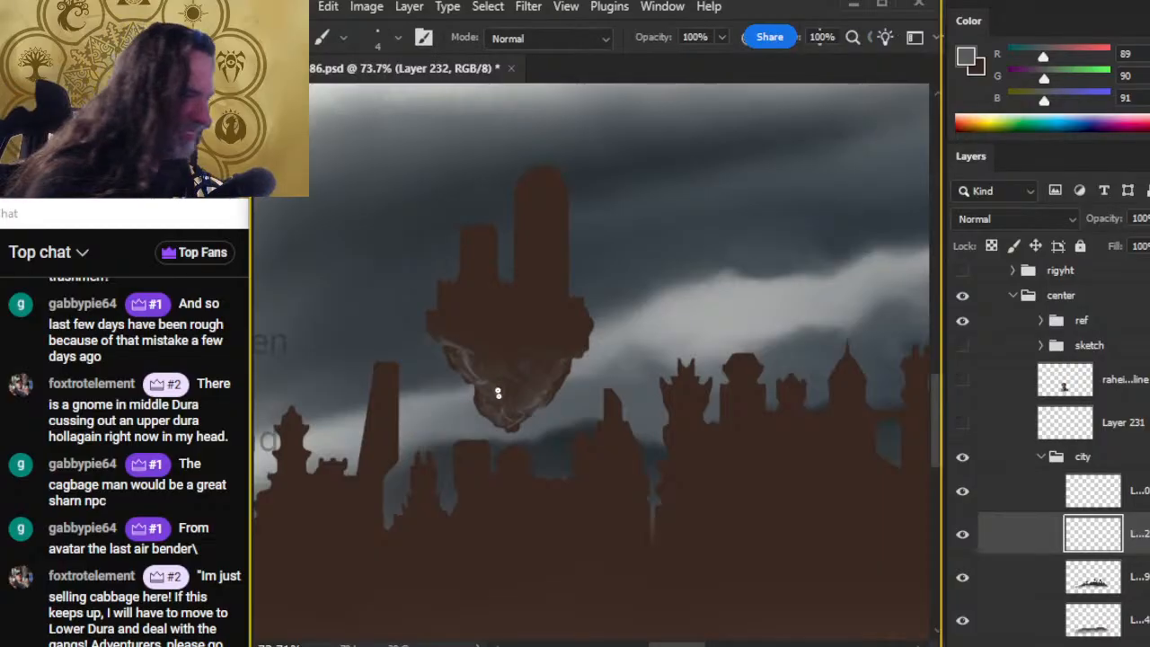
pyautogui.press('r')
pyautogui.moveTo(512, 385)
pyautogui.mouseDown()
pyautogui.moveTo(519, 354)
pyautogui.moveTo(559, 349)
pyautogui.moveTo(542, 374)
pyautogui.moveTo(531, 373)
pyautogui.moveTo(560, 348)
pyautogui.moveTo(535, 390)
pyautogui.mouseUp()
pyautogui.press('b')
pyautogui.press('r')
pyautogui.press('b')
pyautogui.press('r')
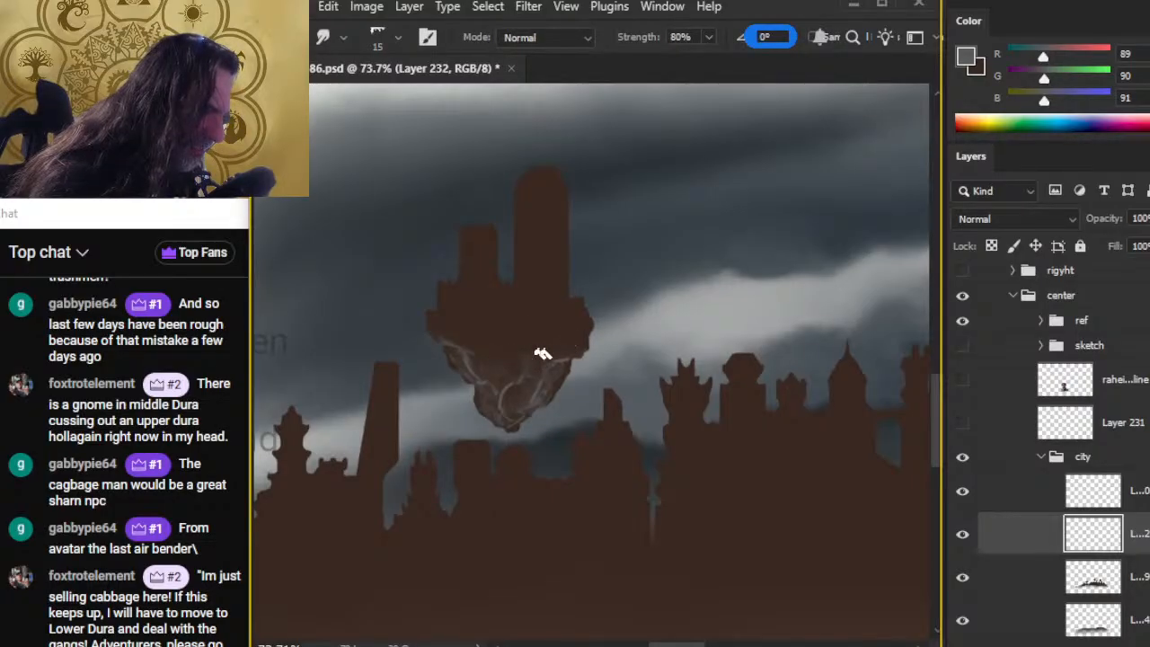
# Step: Add grey ridges beneath the upper centre boundary of the twin-towered rock and smudge them into the brown
pyautogui.press('b')
pyautogui.press('r')
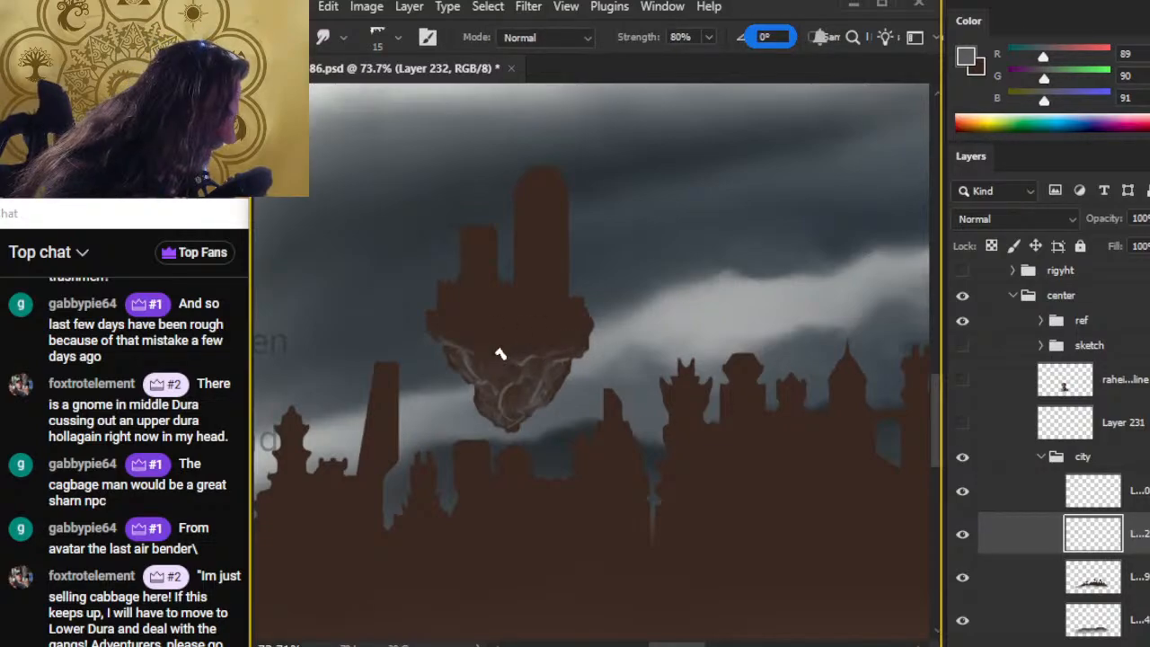
pyautogui.press('b')
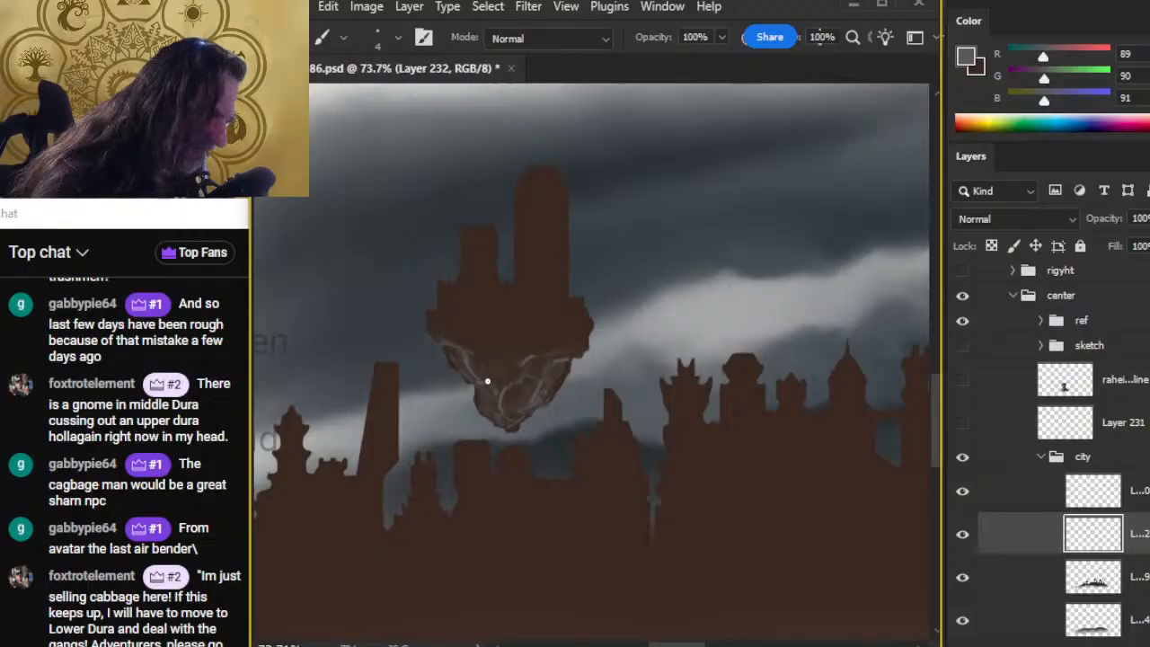
pyautogui.press('r')
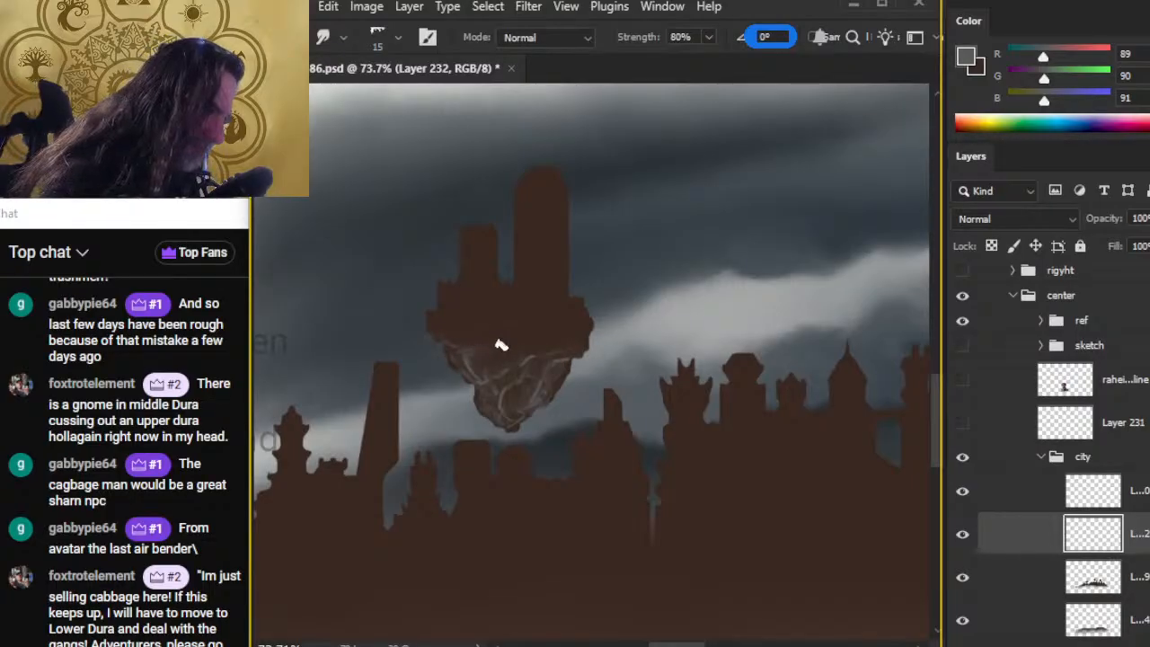
# Step: Brighten the rock's upper left flank with size 4 brush strokes and smudge them down the slope
pyautogui.press('b')
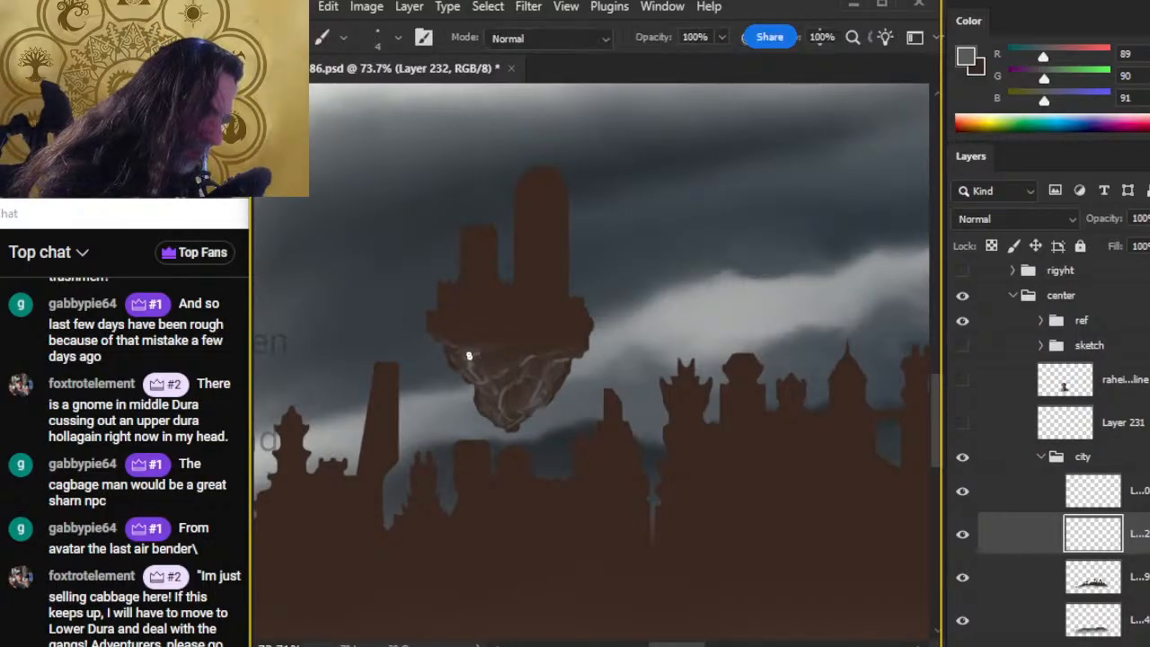
pyautogui.press('r')
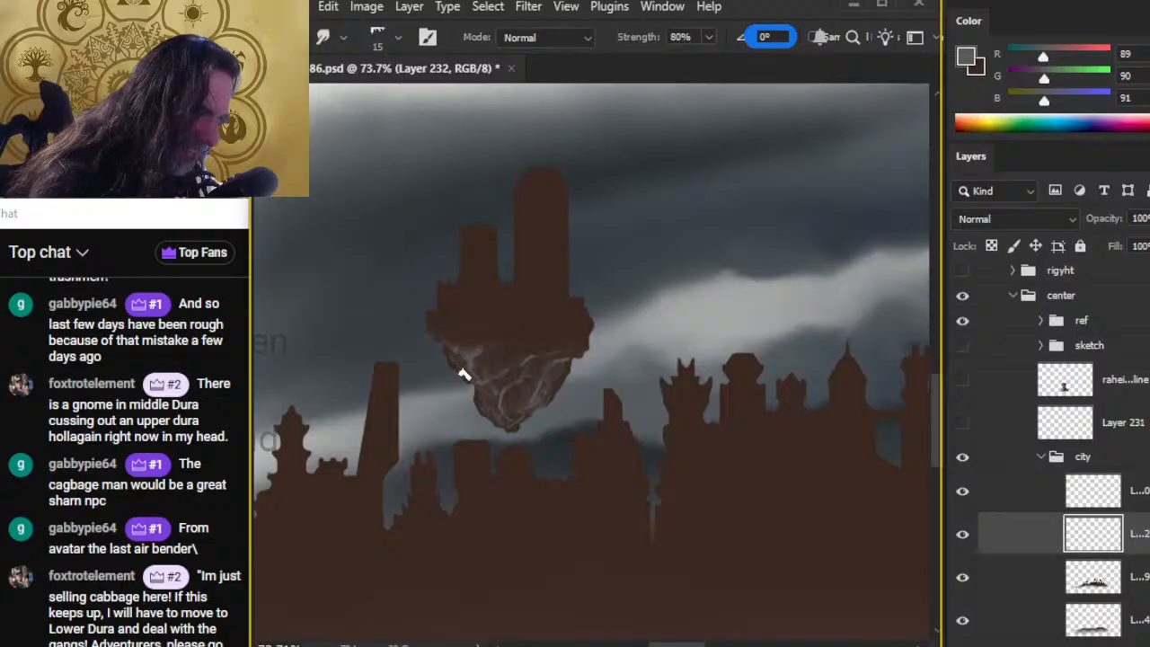
pyautogui.press('b')
pyautogui.press('r')
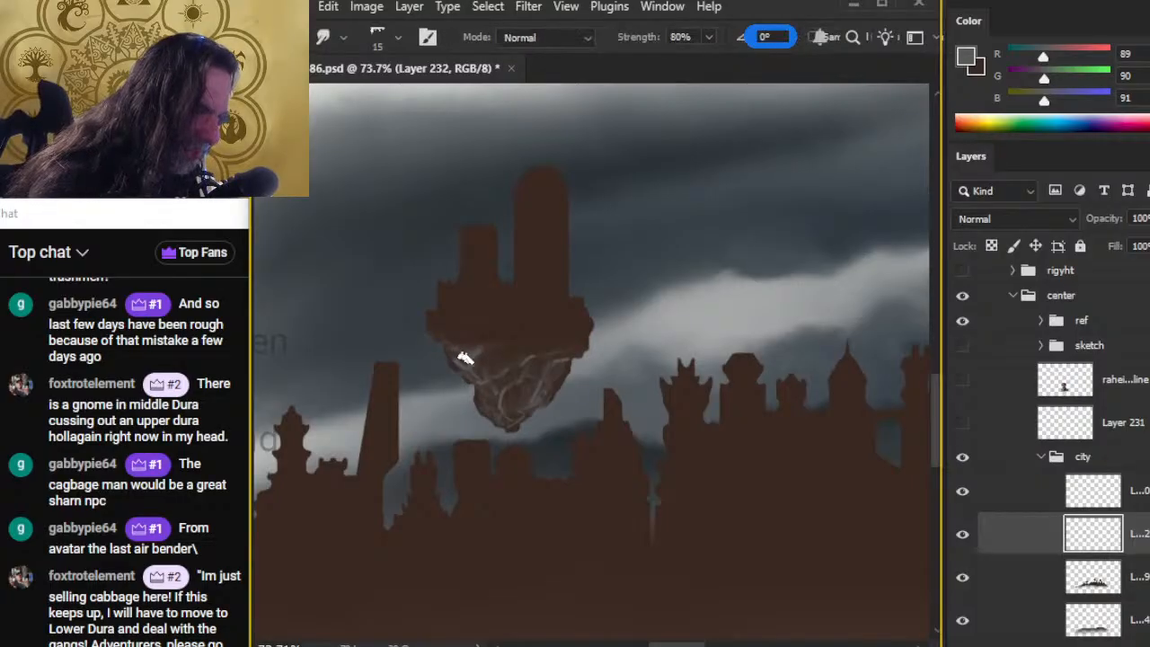
pyautogui.moveTo(453, 363); pyautogui.dragTo(469, 376)
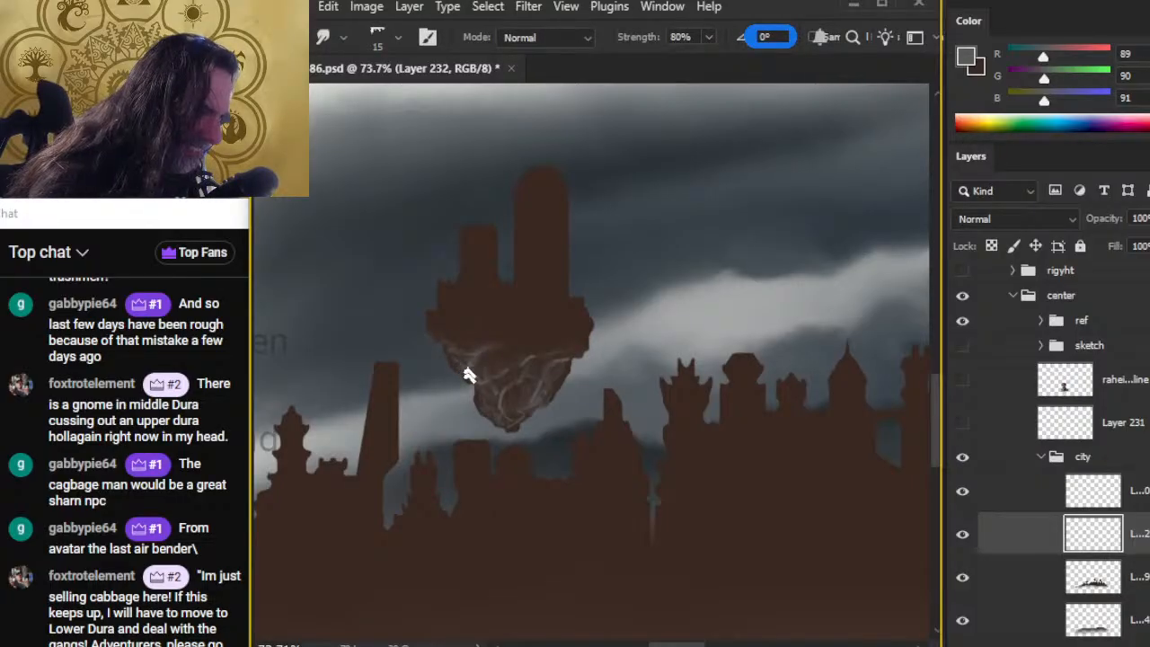
# Step: Break up the grey veins in the rock's lower centre and right flank with alternating brush strokes and smudging
pyautogui.press('b')
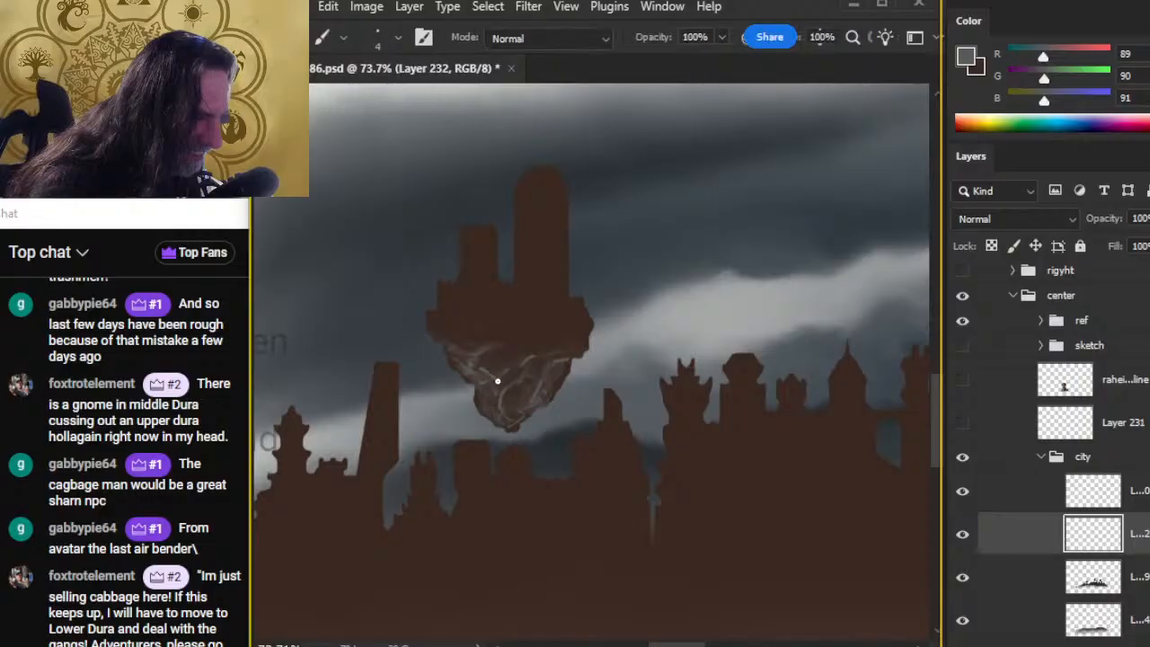
pyautogui.press('r')
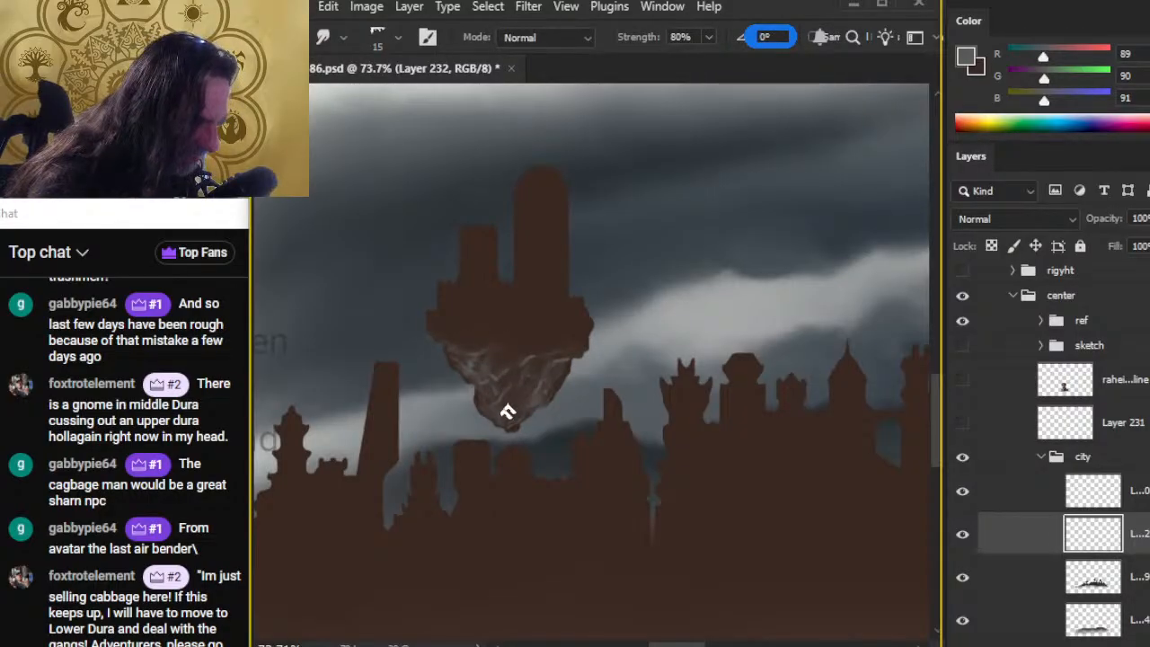
pyautogui.press('b')
pyautogui.press('r')
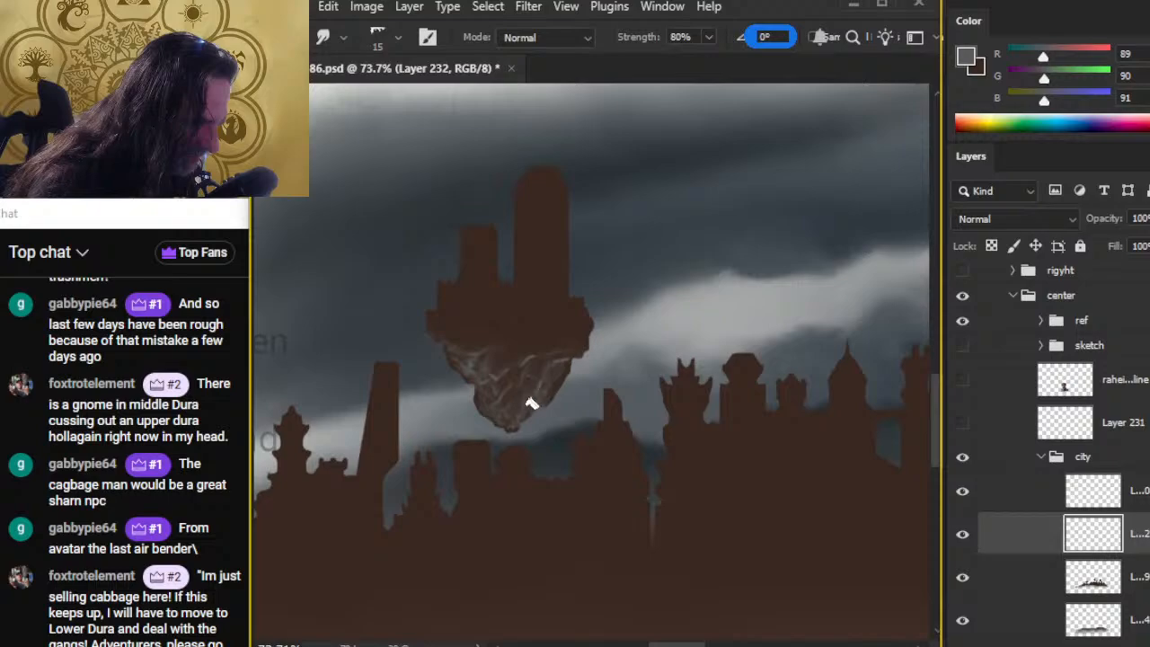
pyautogui.press('b')
pyautogui.press('r')
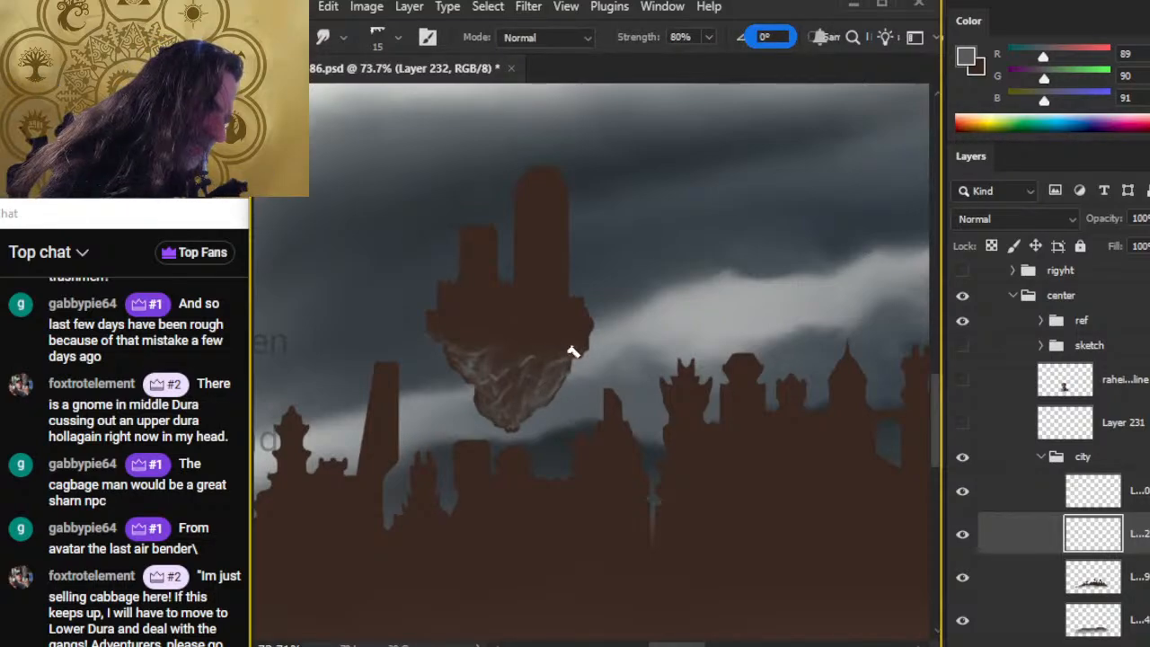
# Step: Extend the grey rock highlights under the right overhanging ledge below the tall tower and smudge them
pyautogui.press('b')
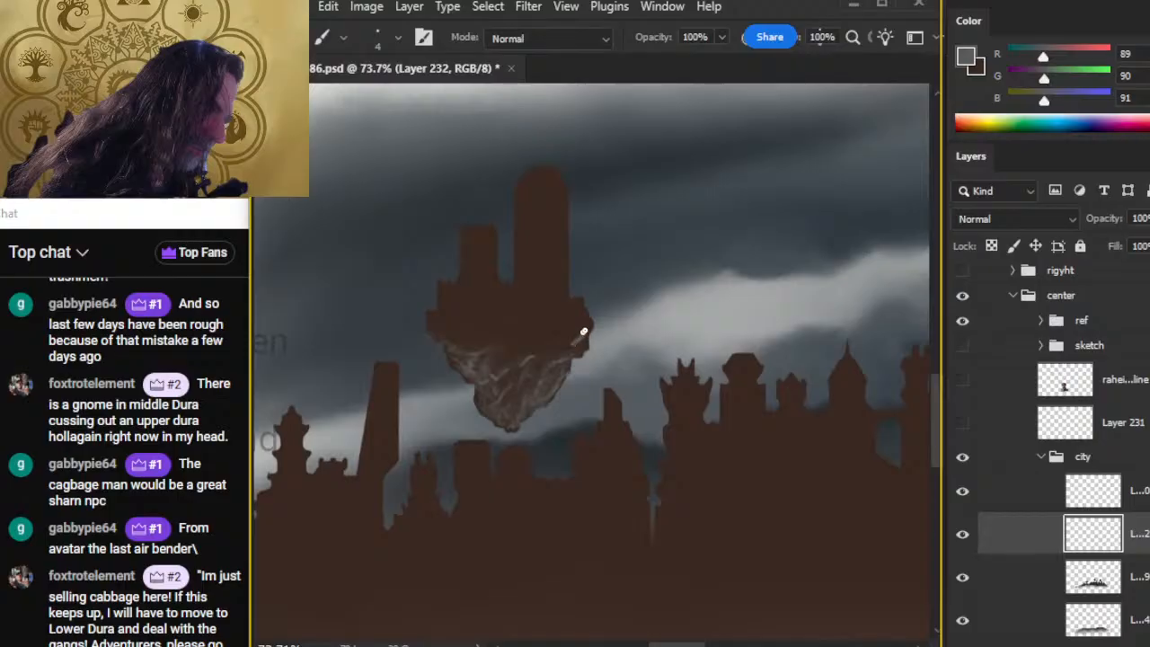
pyautogui.press('r')
pyautogui.press('b')
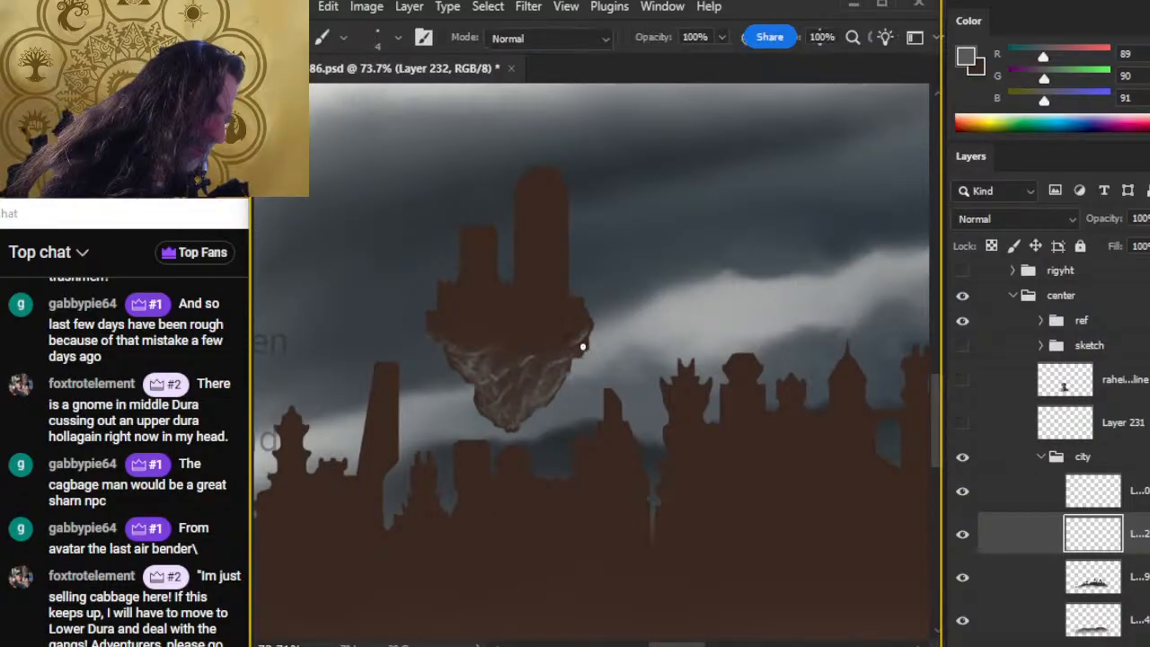
pyautogui.press('r')
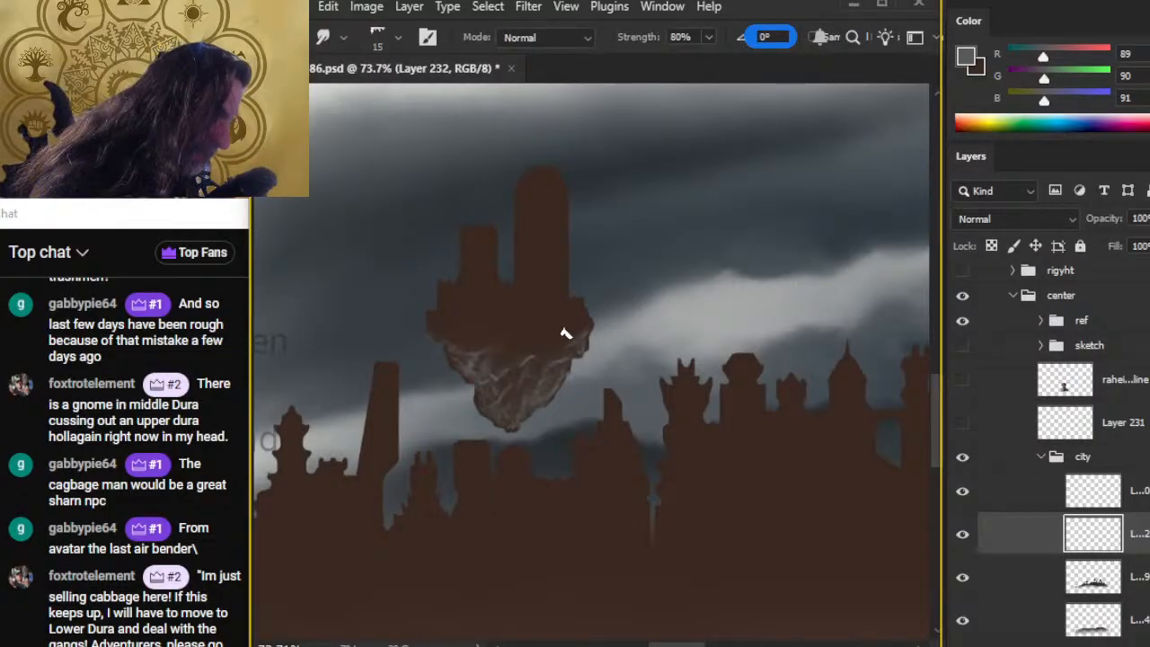
pyautogui.press('b')
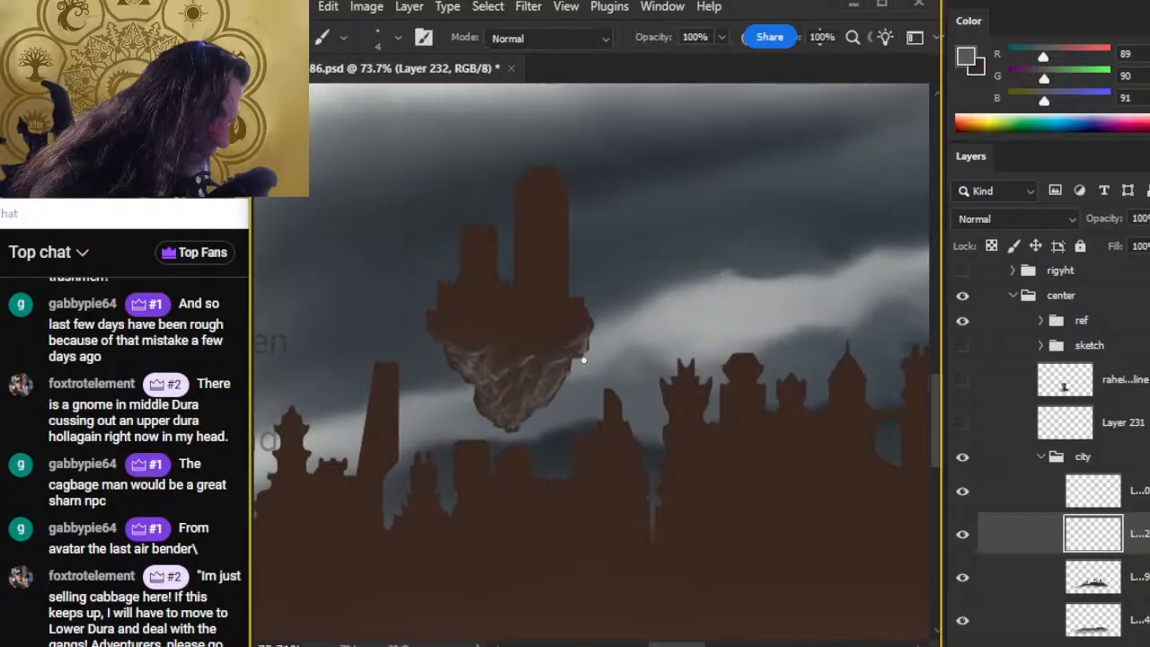
pyautogui.press('r')
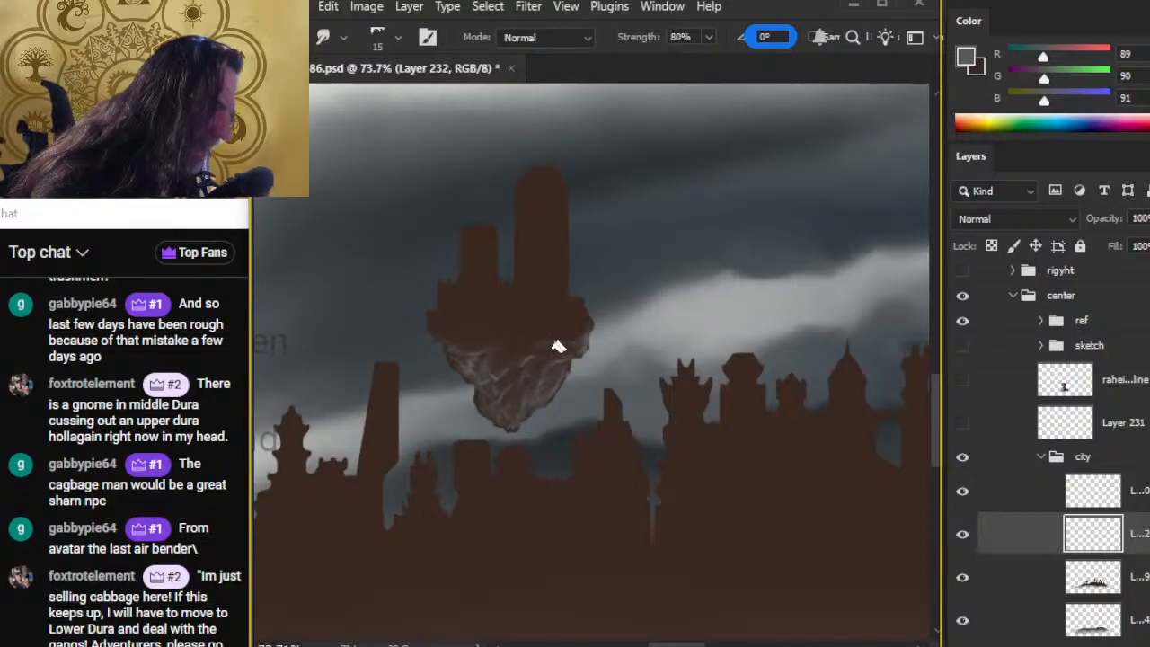
pyautogui.press('b')
pyautogui.press('r')
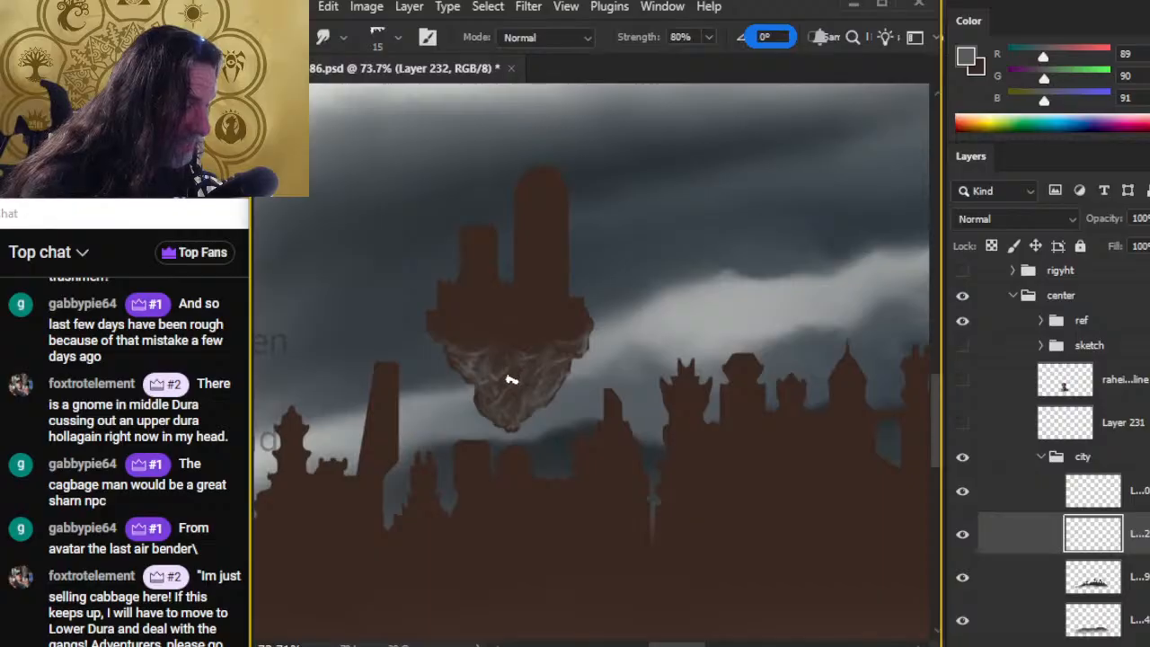
# Step: Erase part of the centre rock texture with a size 8 eraser and rework the upper boundary by painting and smudging
pyautogui.press('b')
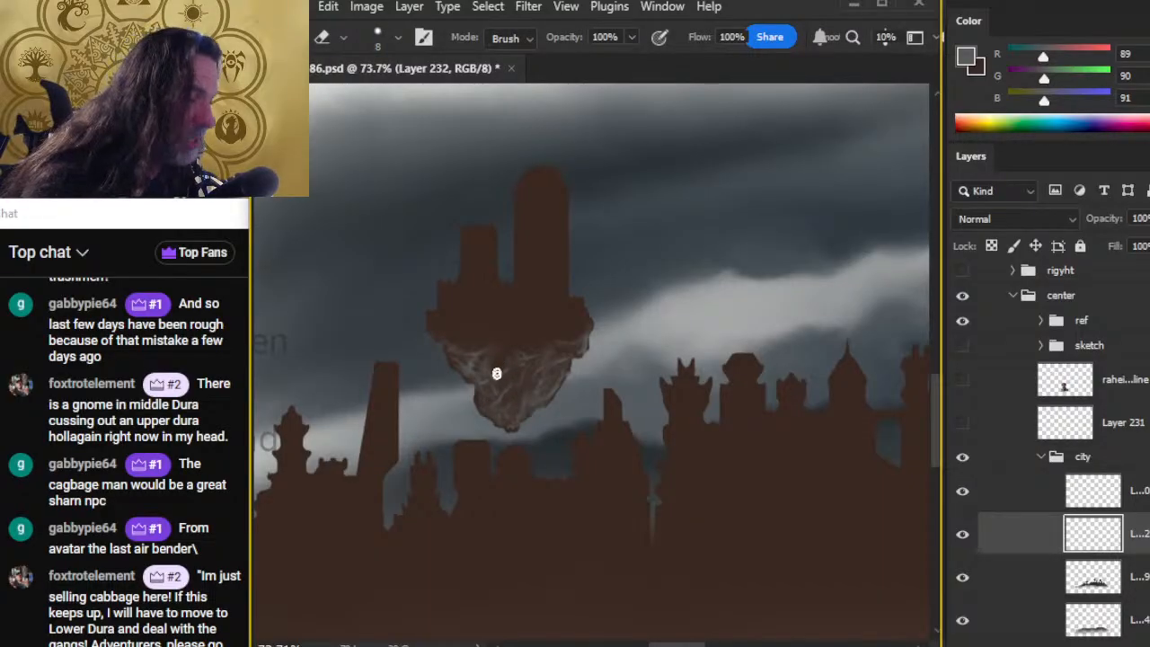
pyautogui.press('r')
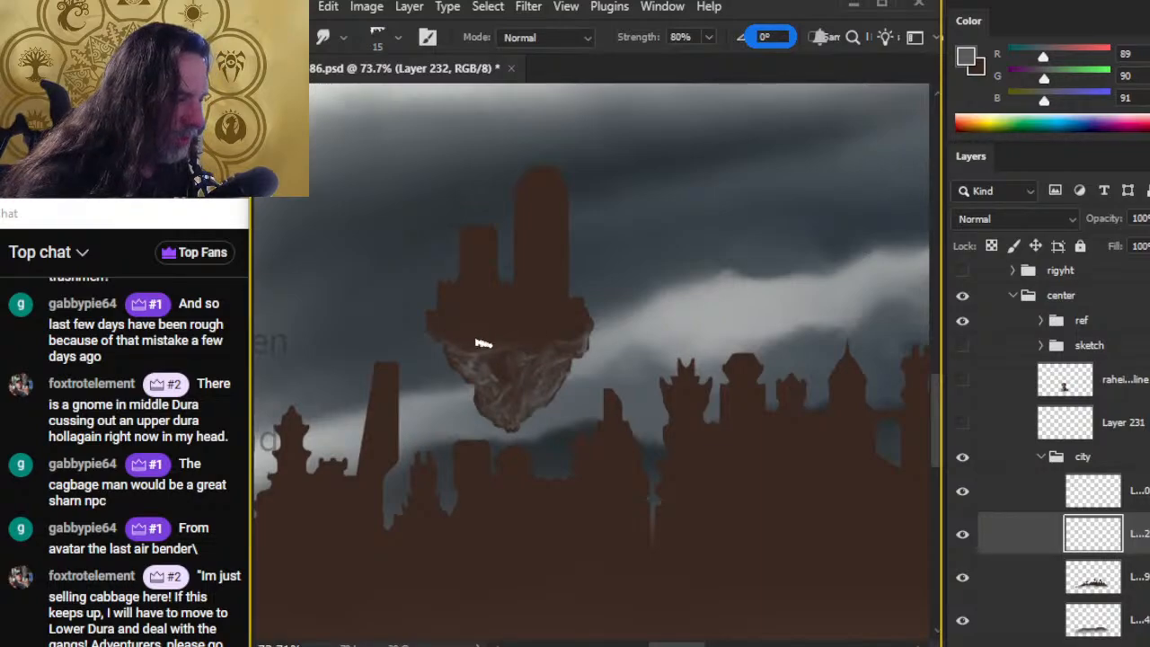
pyautogui.press('b')
pyautogui.press('r')
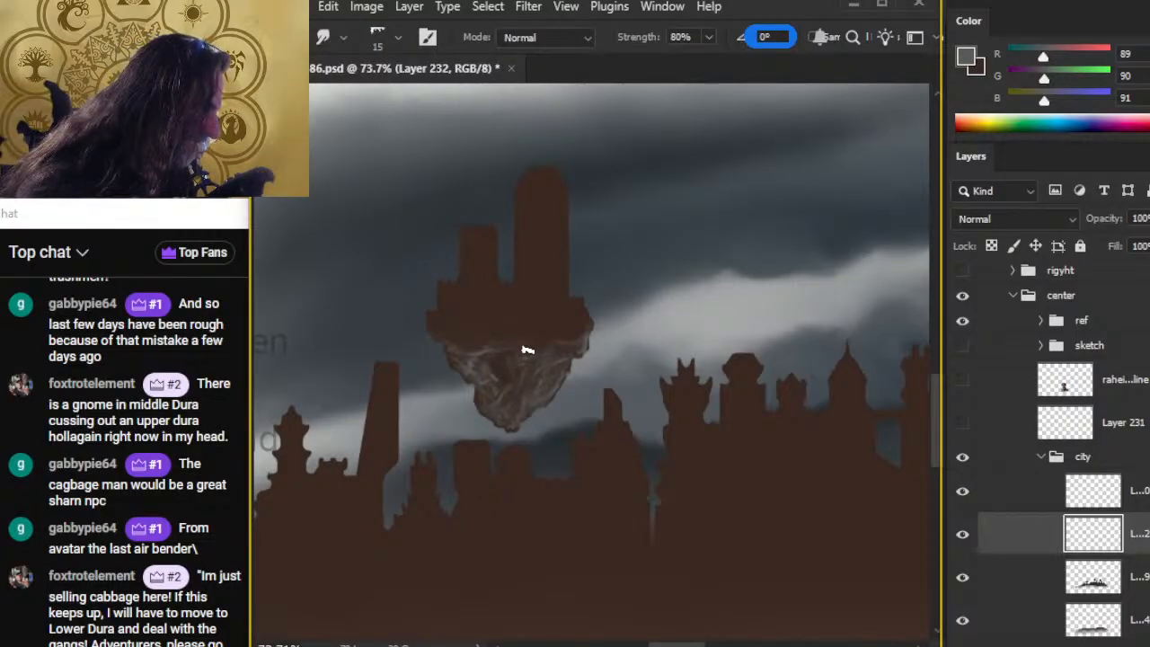
pyautogui.press('b')
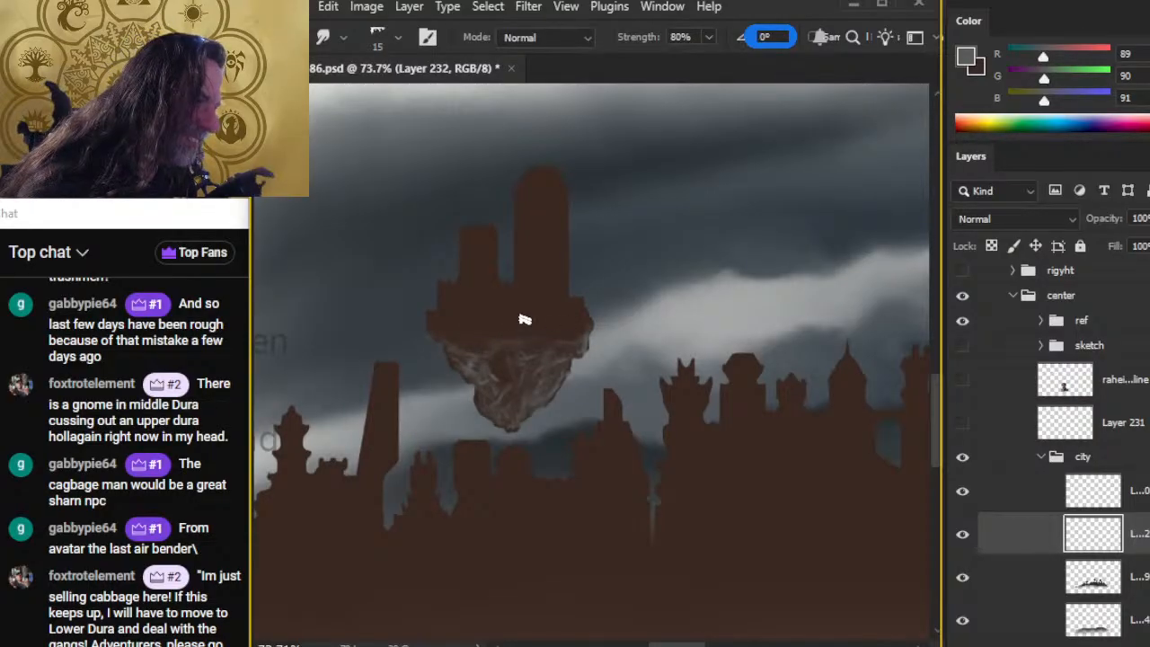
# Step: Paint a straight vertical grey line down the left base edge of the tall tower and smudge it along its length
pyautogui.press('b')
pyautogui.moveTo(515, 284); pyautogui.dragTo(515, 310)
pyautogui.press('r')
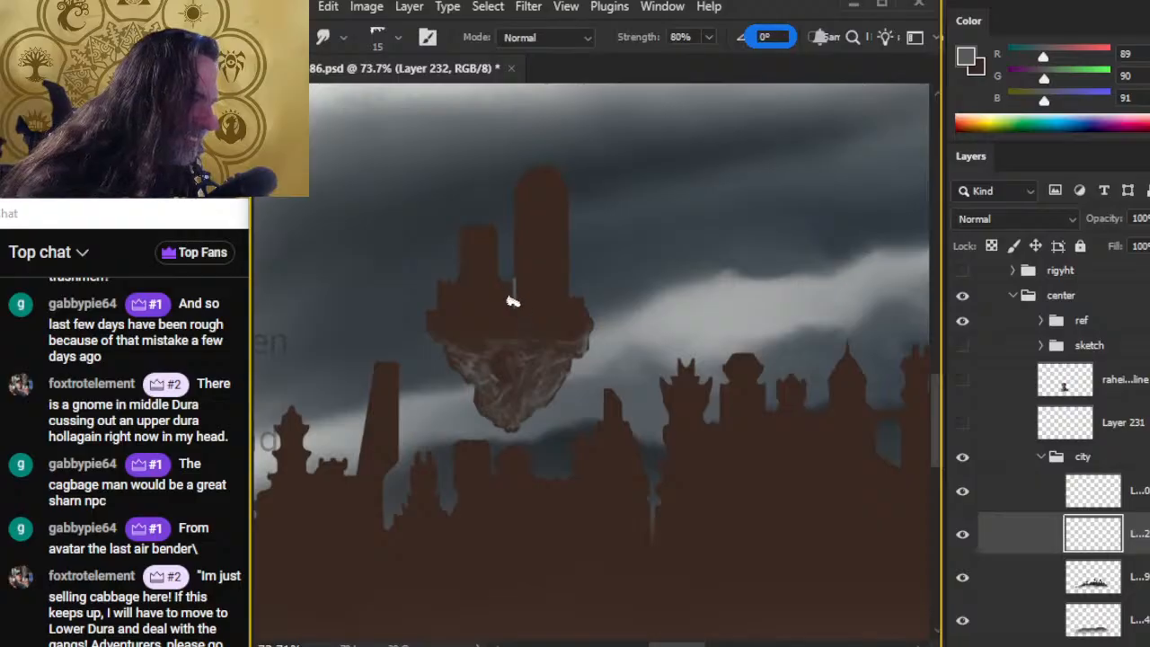
pyautogui.keyDown('shift'); pyautogui.click(515, 297); pyautogui.keyUp('shift')
pyautogui.keyDown('shift'); pyautogui.click(514, 324); pyautogui.keyUp('shift')
pyautogui.keyDown('shift'); pyautogui.click(518, 271); pyautogui.keyUp('shift')
pyautogui.keyDown('shift'); pyautogui.rightClick(510, 333); pyautogui.keyUp('shift')
pyautogui.click(523, 293)
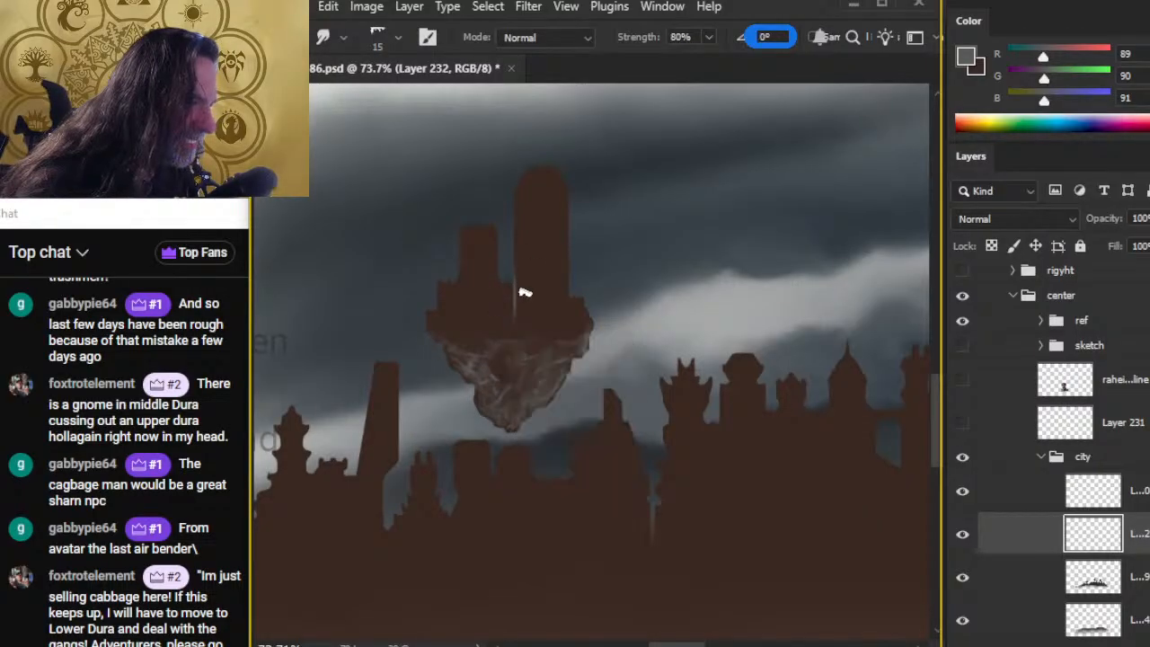
pyautogui.keyDown('shift'); pyautogui.click(516, 268); pyautogui.keyUp('shift')
pyautogui.keyDown('shift'); pyautogui.click(511, 333); pyautogui.keyUp('shift')
pyautogui.keyDown('shift'); pyautogui.click(517, 256); pyautogui.keyUp('shift')
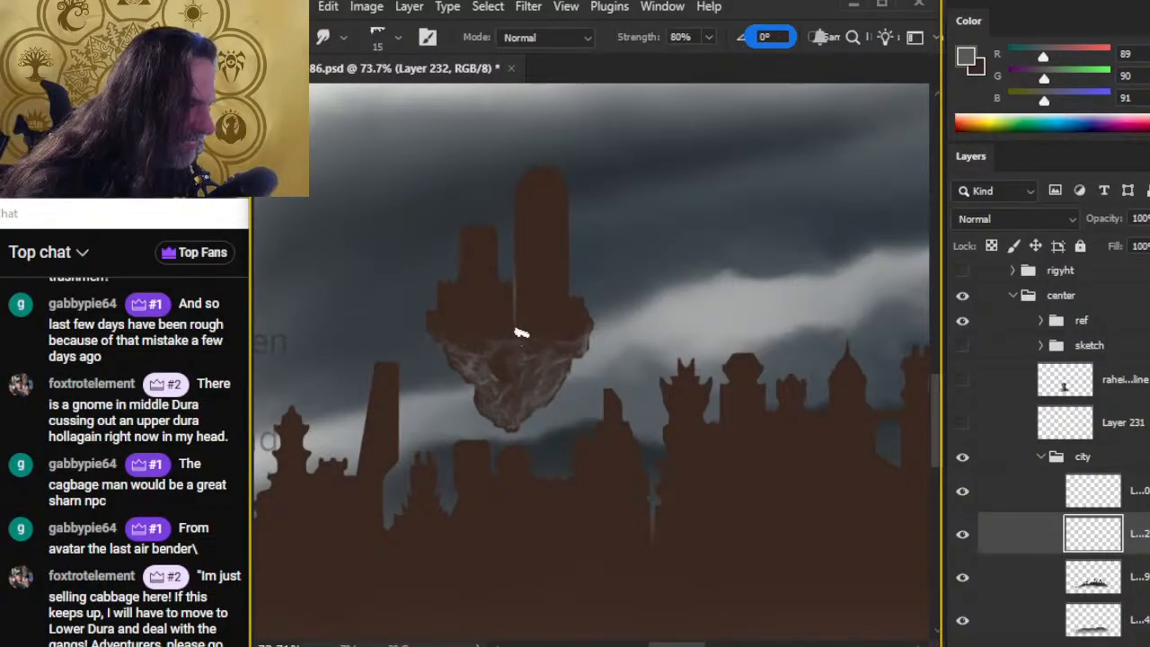
# Step: Paint a straight vertical grey line down the right base edge of the tall tower and smudge it into the wall
pyautogui.press('b')
pyautogui.keyDown('shift'); pyautogui.click(567, 288); pyautogui.keyUp('shift')
pyautogui.keyDown('shift'); pyautogui.click(567, 308); pyautogui.keyUp('shift')
pyautogui.press('r')
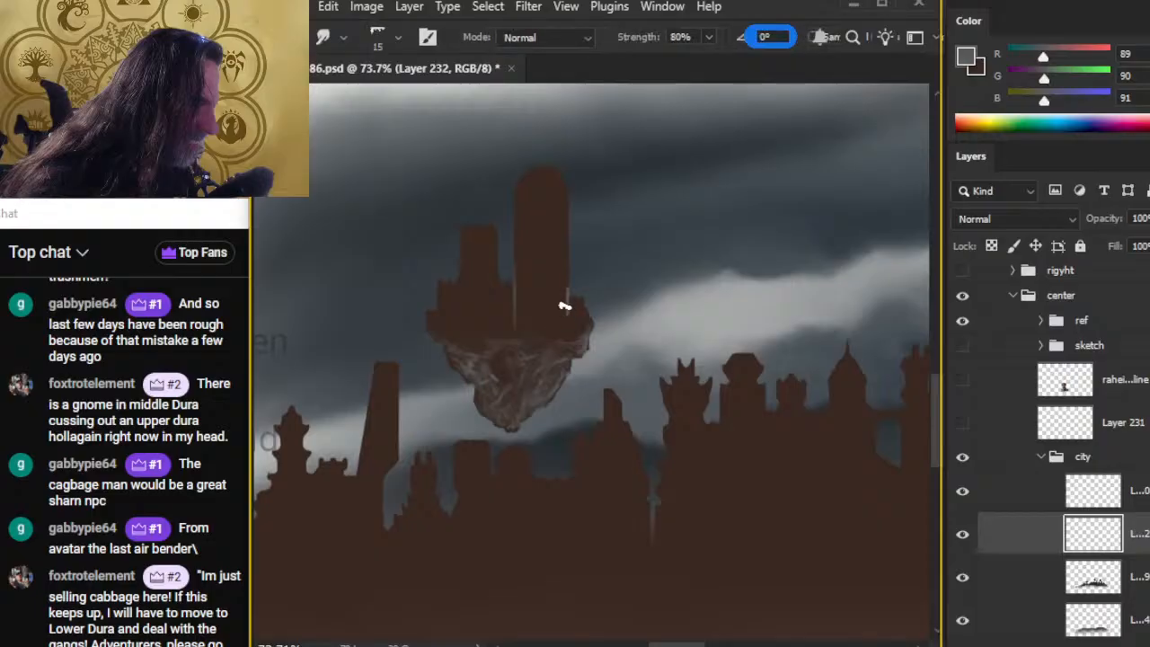
pyautogui.keyDown('shift'); pyautogui.click(566, 288); pyautogui.keyUp('shift')
pyautogui.keyDown('shift'); pyautogui.click(567, 311); pyautogui.keyUp('shift')
pyautogui.keyDown('shift'); pyautogui.click(567, 313); pyautogui.keyUp('shift')
pyautogui.keyDown('shift'); pyautogui.click(561, 287); pyautogui.keyUp('shift')
pyautogui.keyDown('shift'); pyautogui.click(569, 307); pyautogui.keyUp('shift')
pyautogui.keyDown('shift'); pyautogui.click(566, 323); pyautogui.keyUp('shift')
pyautogui.keyDown('shift'); pyautogui.click(558, 266); pyautogui.keyUp('shift')
pyautogui.keyDown('shift'); pyautogui.click(567, 303); pyautogui.keyUp('shift')
# Step: Erase along the tall tower's left base line at size 8 and refine its right base line with straight smudging
pyautogui.press('e')
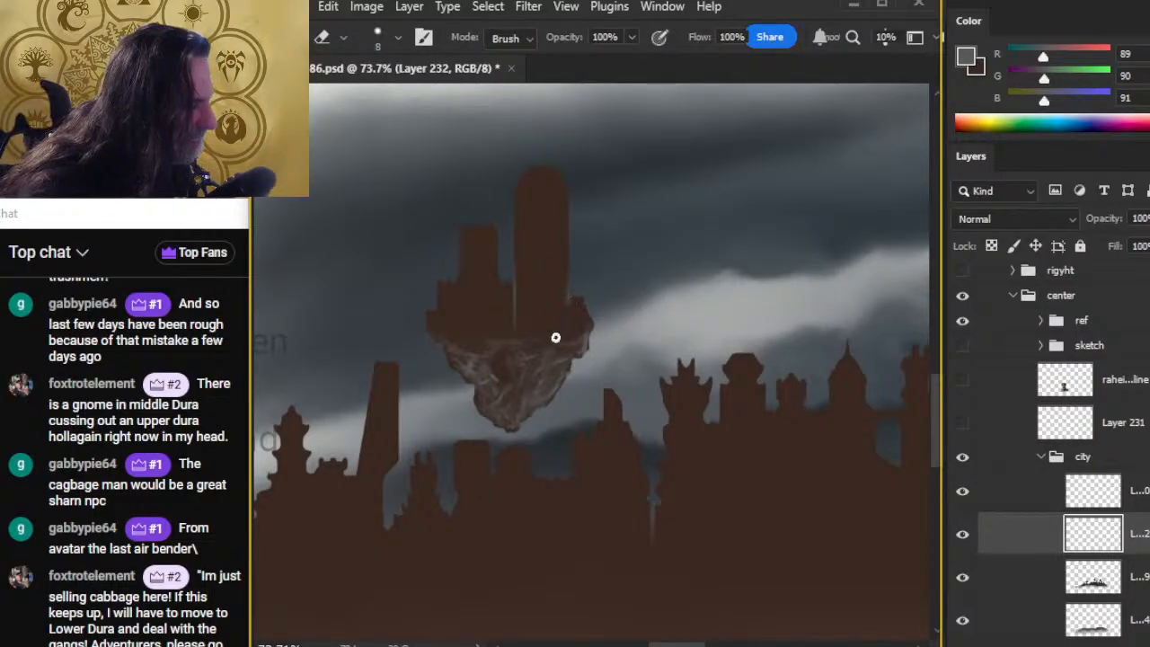
pyautogui.moveTo(515, 305); pyautogui.dragTo(508, 340)
pyautogui.press('b')
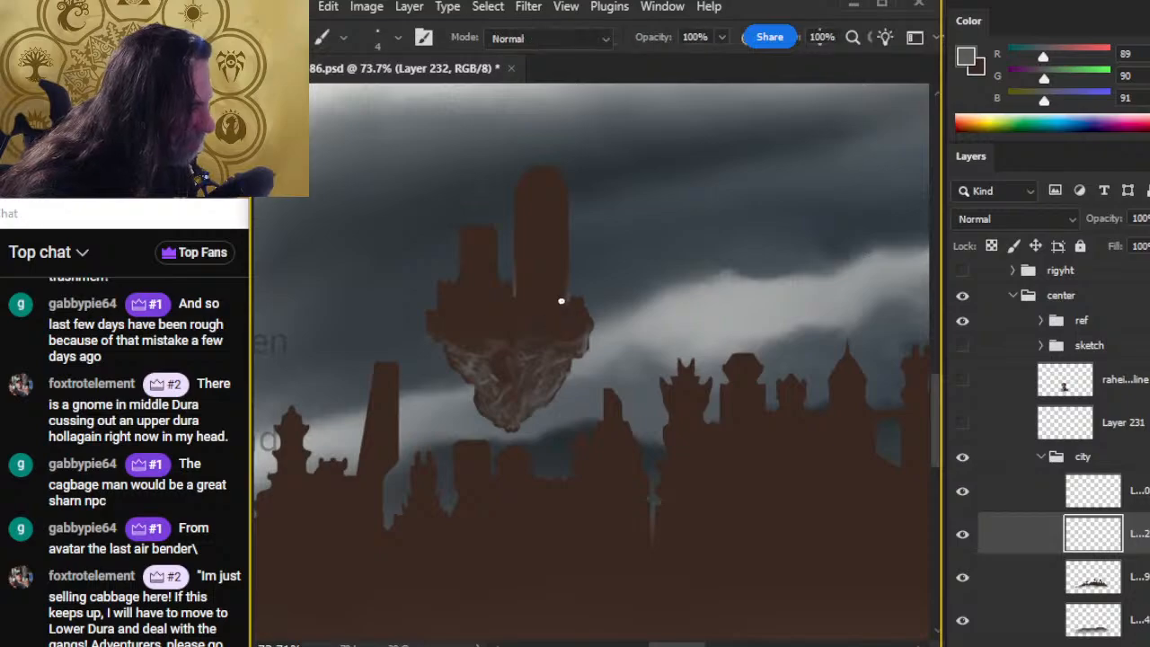
pyautogui.press('r')
pyautogui.keyDown('shift'); pyautogui.click(560, 320); pyautogui.keyUp('shift')
pyautogui.keyDown('shift'); pyautogui.click(566, 291); pyautogui.keyUp('shift')
pyautogui.keyDown('shift'); pyautogui.click(560, 359); pyautogui.keyUp('shift')
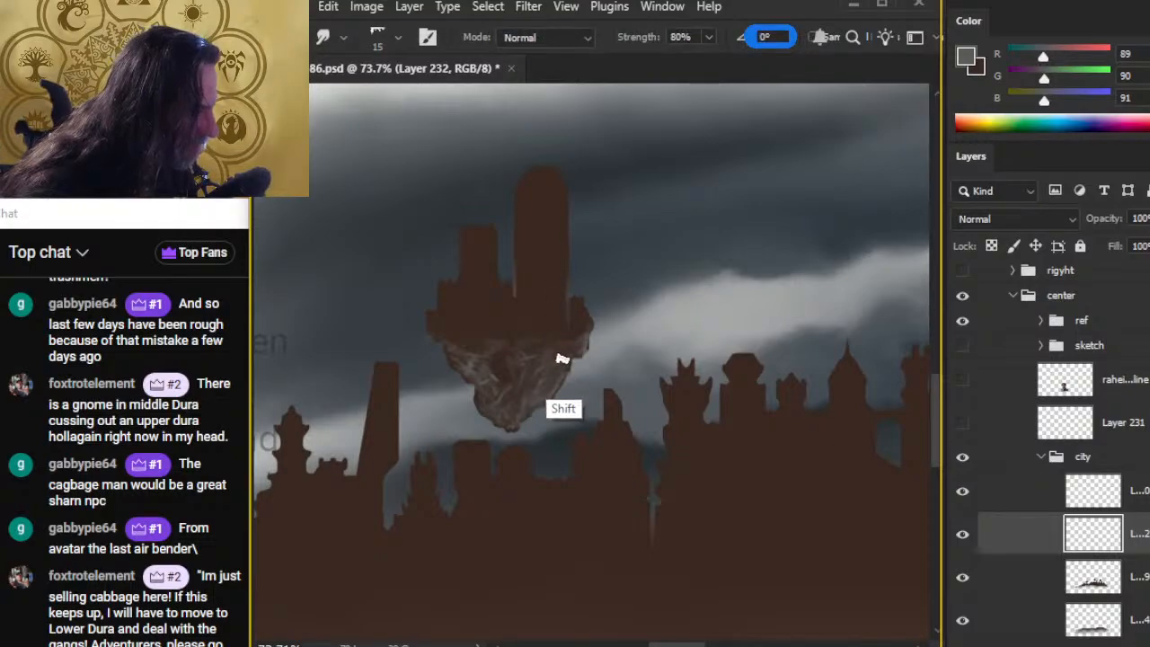
pyautogui.press('b')
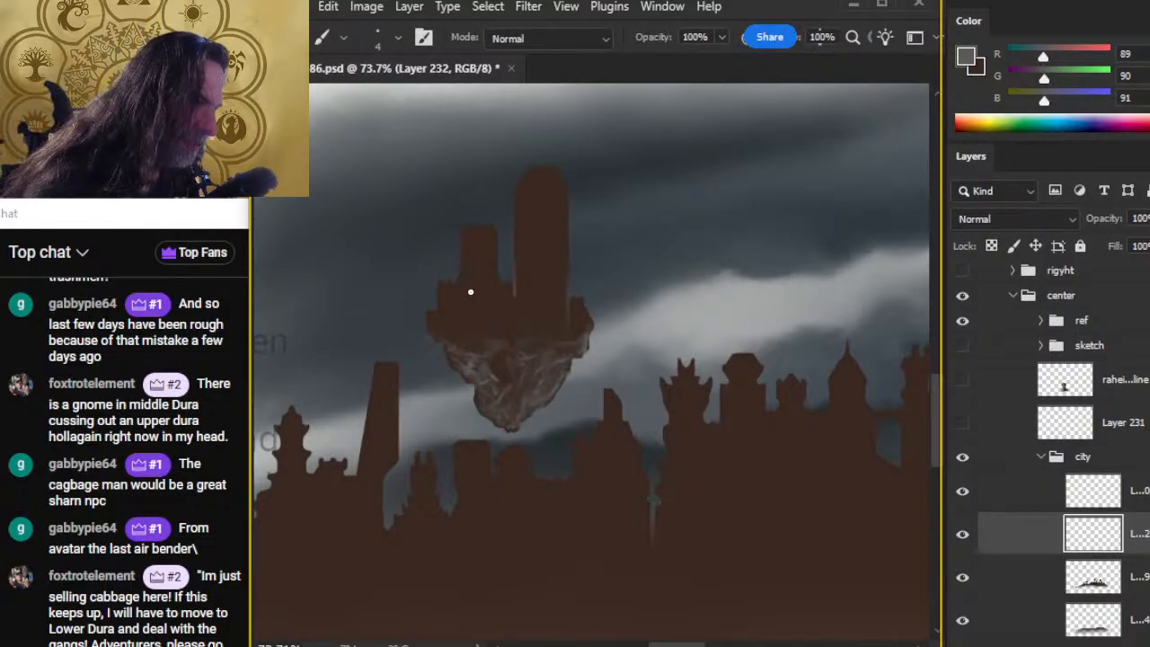
# Step: Paint a straight horizontal grey line along the base of the short tower and smudge it
pyautogui.moveTo(459, 282); pyautogui.dragTo(498, 282)
pyautogui.press('r')
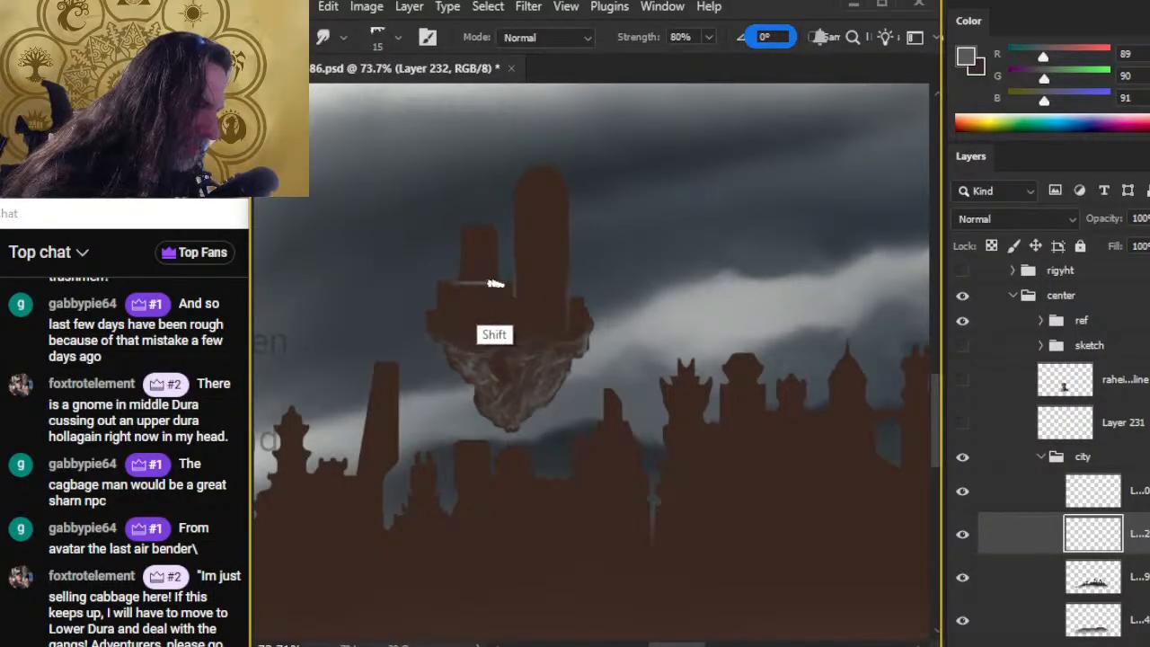
pyautogui.press('b')
pyautogui.press('r')
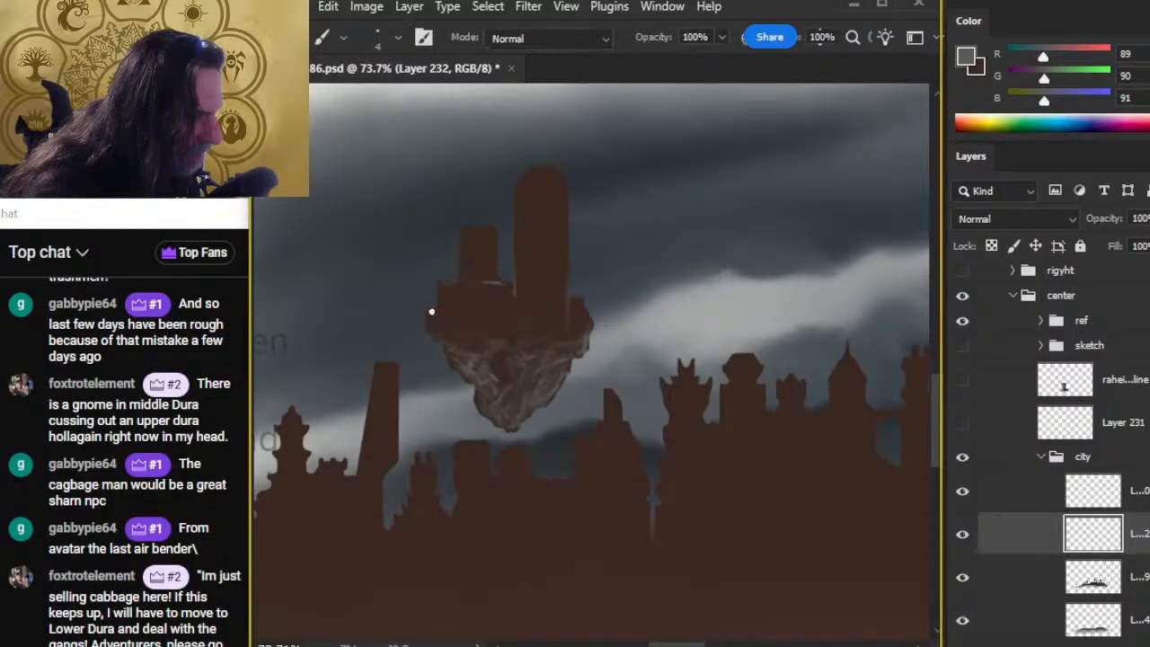
# Step: Paint a straight horizontal grey line along the ledge below the short tower and soften it by smudging
pyautogui.moveTo(442, 311)
pyautogui.mouseDown()
pyautogui.moveTo(492, 315)
pyautogui.moveTo(480, 311)
pyautogui.mouseUp()
pyautogui.press('e')
pyautogui.press('r')
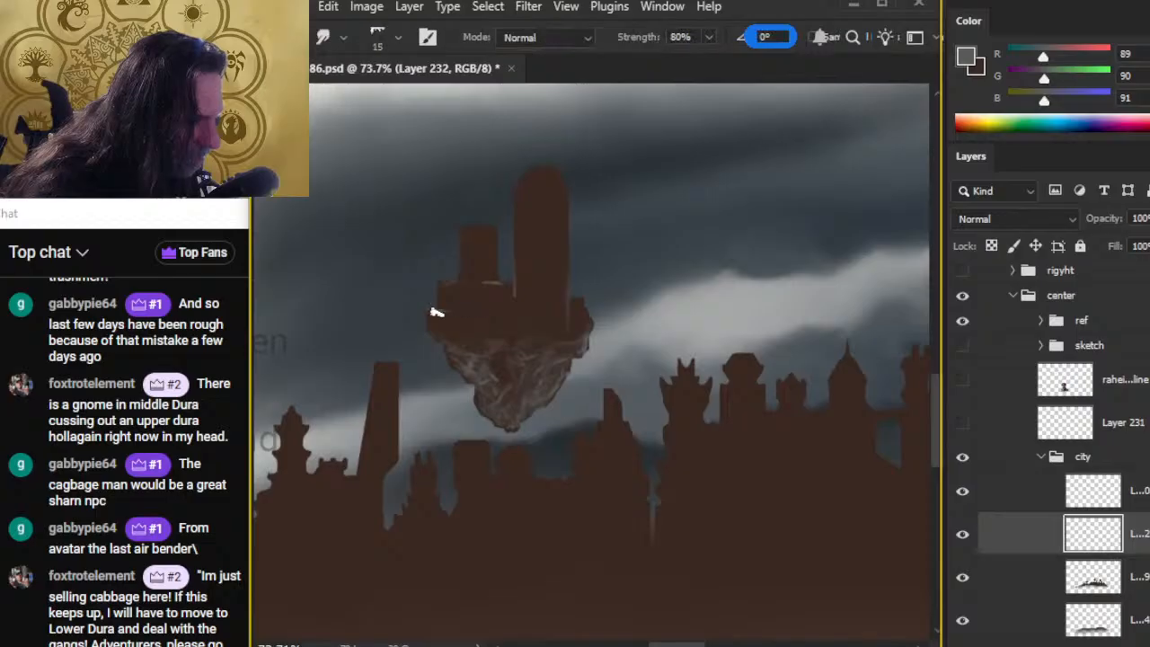
pyautogui.press('e')
pyautogui.press('r')
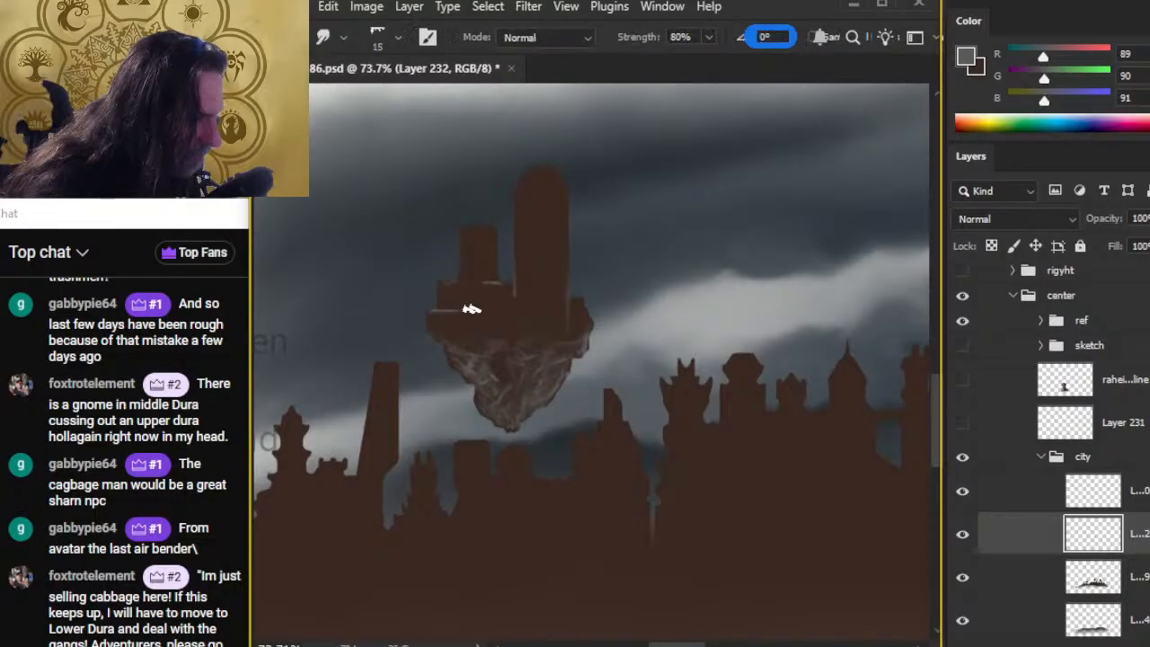
pyautogui.press('l')
pyautogui.moveTo(500, 195)
pyautogui.mouseDown()
pyautogui.moveTo(425, 227)
pyautogui.moveTo(402, 324)
pyautogui.moveTo(569, 339)
pyautogui.moveTo(604, 261)
pyautogui.moveTo(593, 163)
pyautogui.mouseUp()
pyautogui.hotkey('ctrl', 'd')
# Step: Create a new layer above Layer 230, lower Layer 230's opacity to 50%, and merge the new layer down into it
pyautogui.hotkey('ctrl', 'shift', 'alt', 'n')
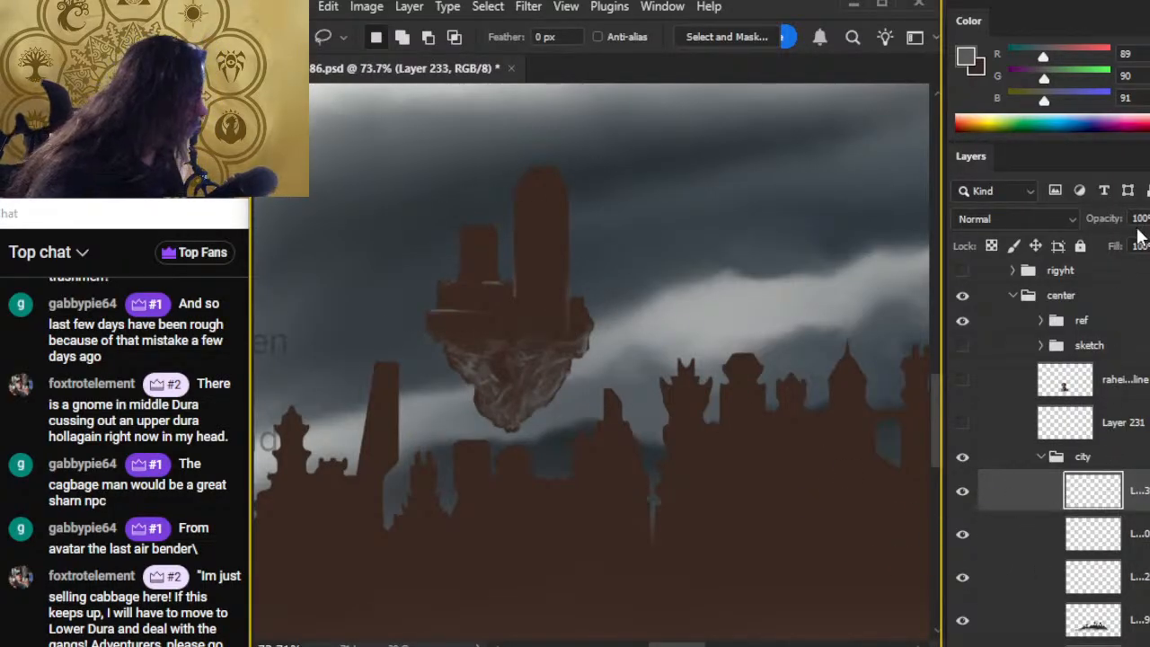
pyautogui.click(1003, 534)
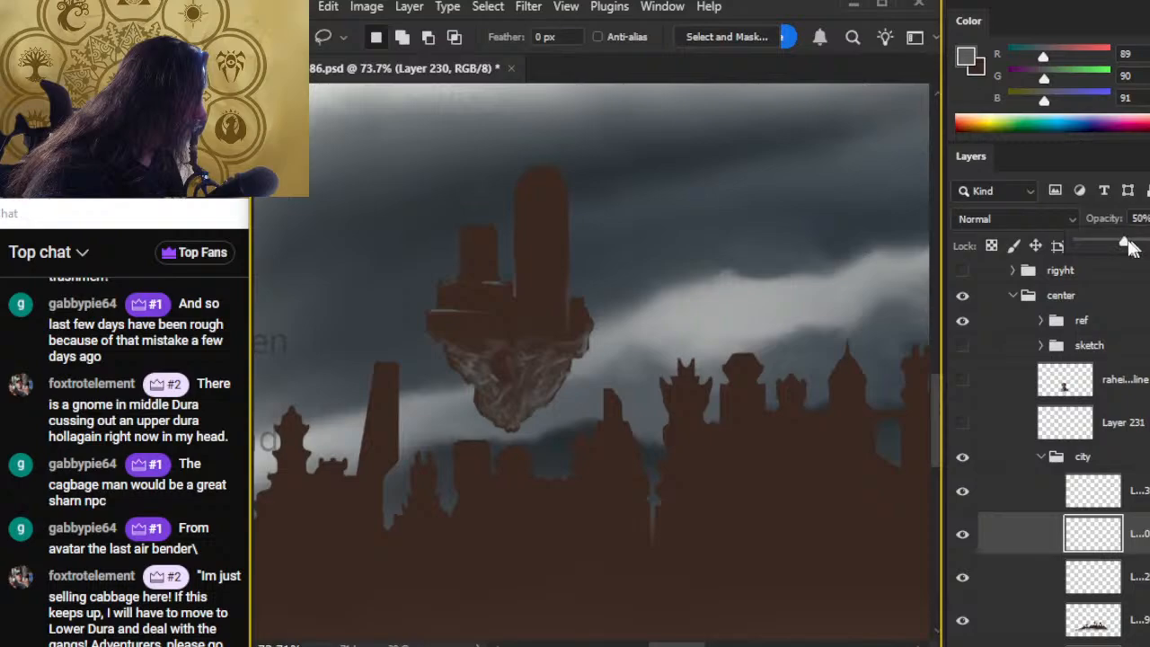
pyautogui.rightClick(1042, 508)
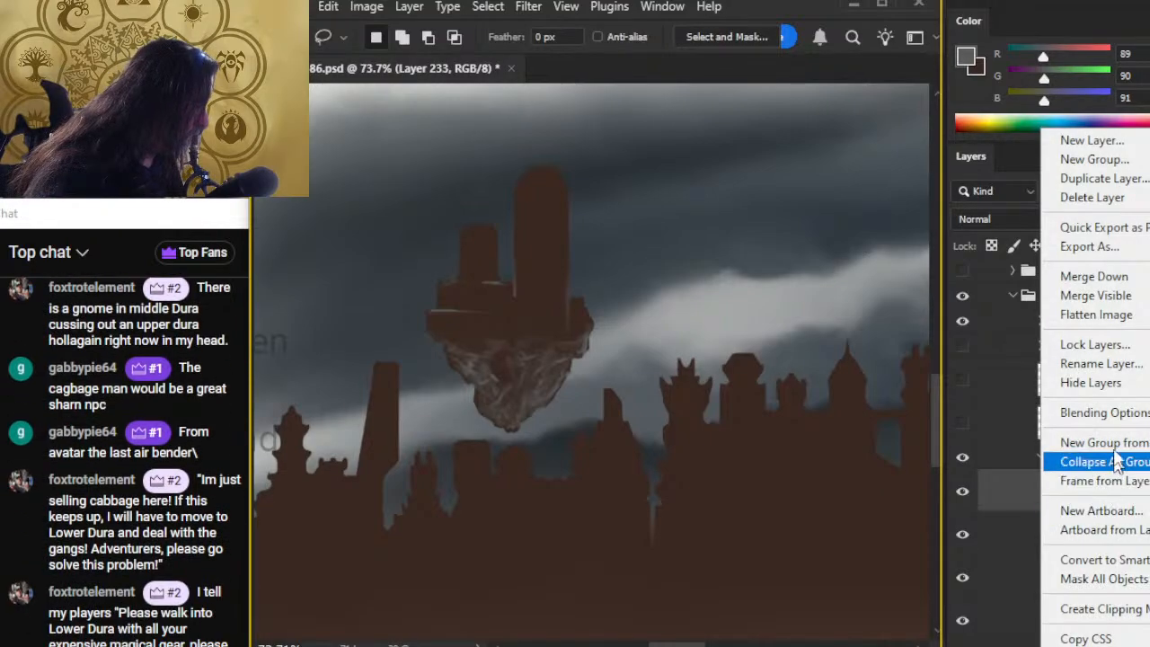
pyautogui.click(1098, 275)
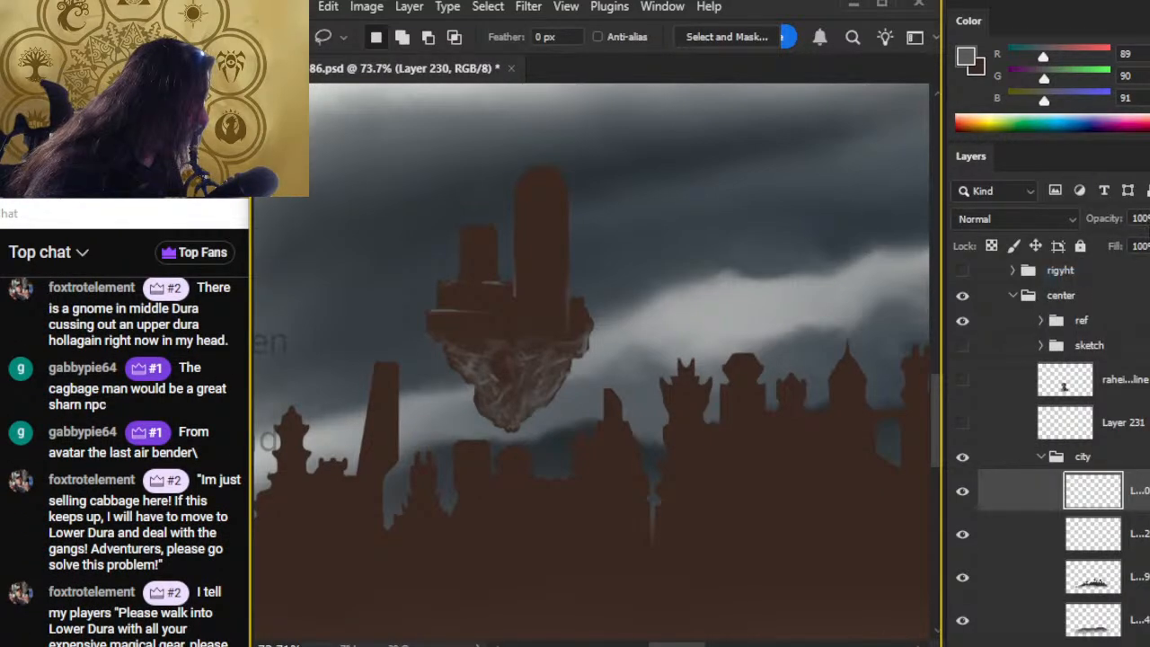
# Step: Set the opacity of Layer 230 to 52%
pyautogui.click(1143, 223)
pyautogui.moveTo(1141, 245); pyautogui.dragTo(1129, 247)
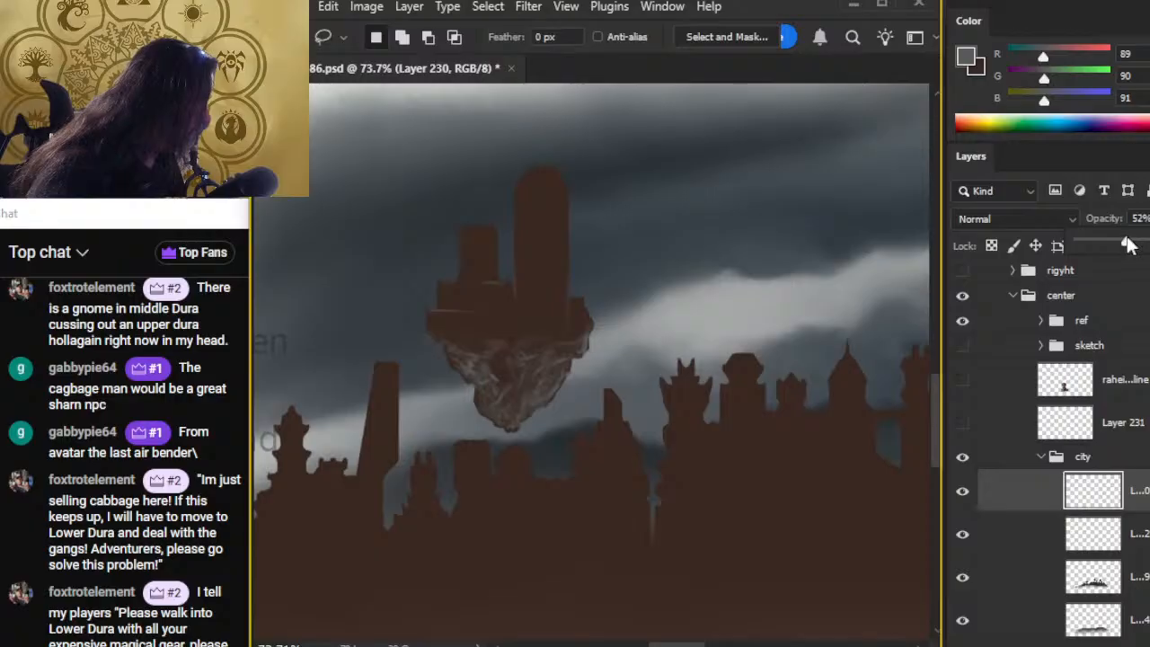
pyautogui.click(1104, 159)
pyautogui.press('z')
pyautogui.moveTo(638, 392); pyautogui.dragTo(606, 431)
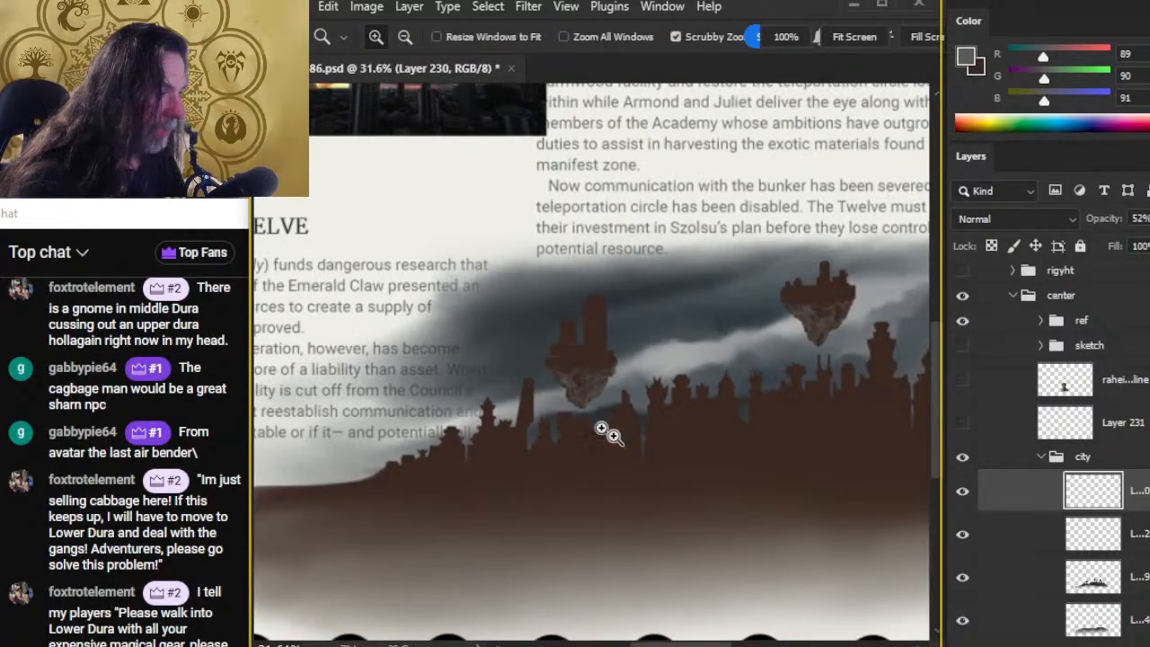
# Step: On Layer 232, fade the middle floating citadel's rock texture with a size 40 eraser at 10% opacity
pyautogui.click(1022, 535)
pyautogui.moveTo(777, 422); pyautogui.dragTo(477, 375)
pyautogui.moveTo(532, 292); pyautogui.dragTo(539, 347)
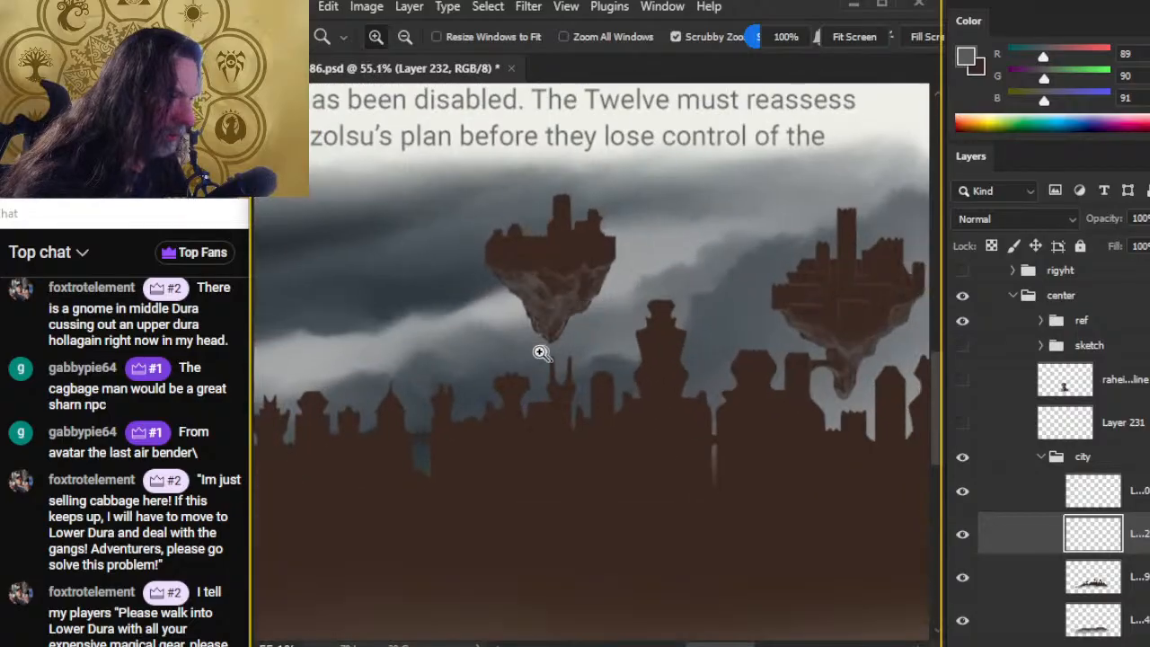
pyautogui.press('r')
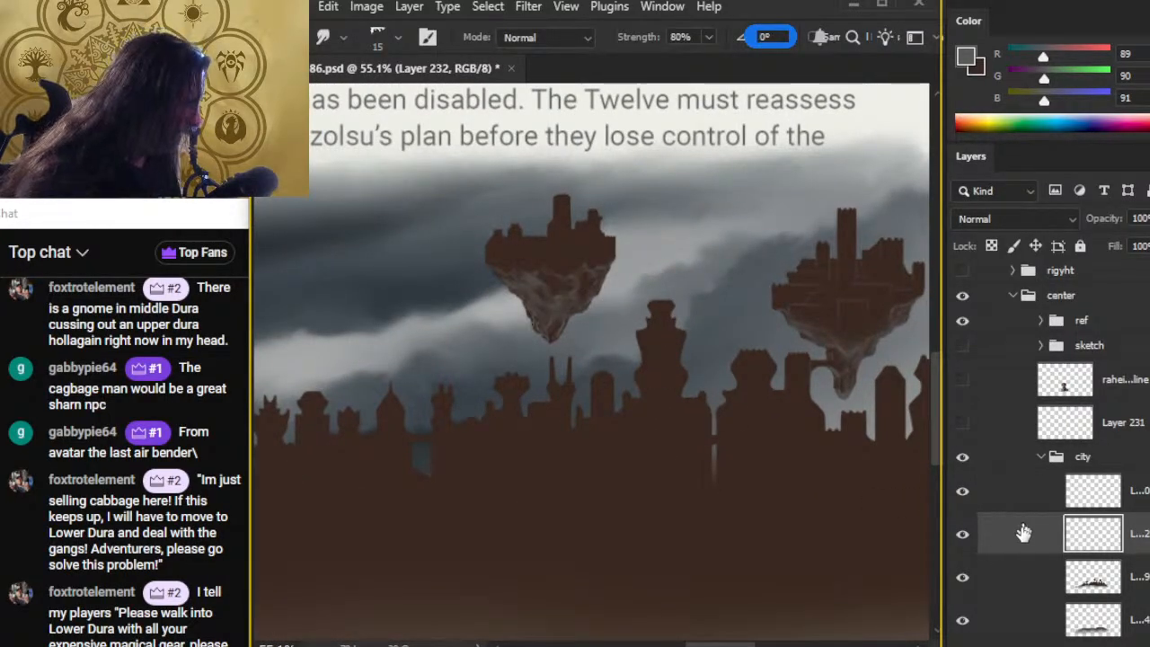
pyautogui.press(']')
pyautogui.press('e')
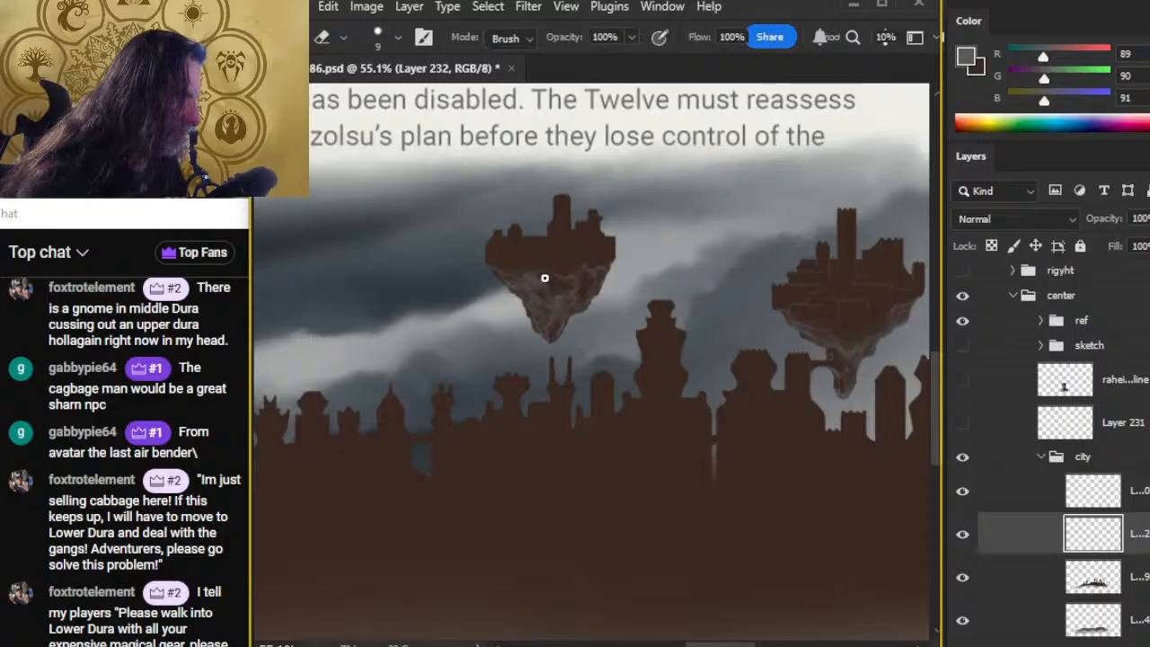
pyautogui.press('1')
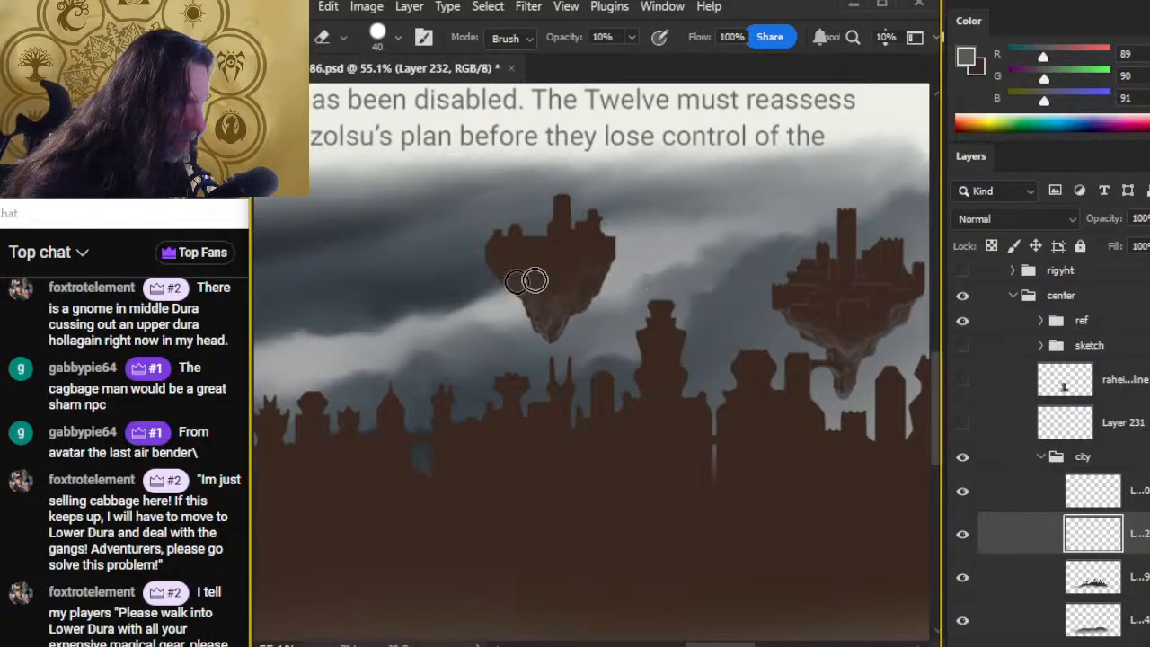
# Step: Fade the rock texture of the right and left floating citadels with the size 40 eraser at 10% opacity
pyautogui.moveTo(678, 357); pyautogui.dragTo(464, 358)
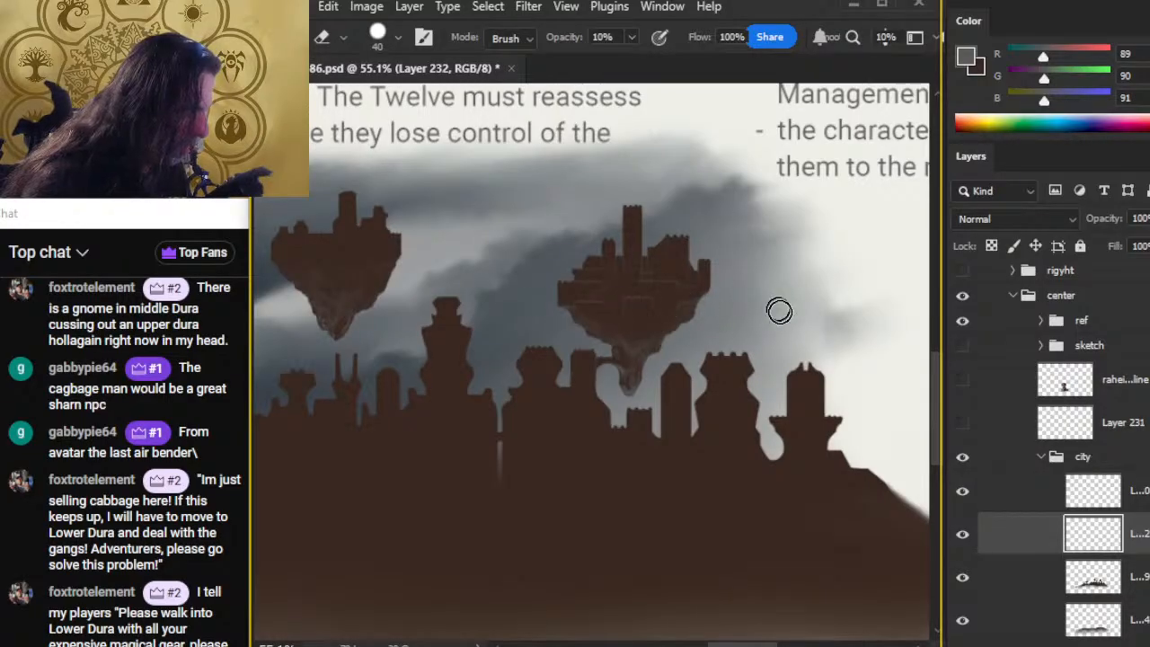
pyautogui.moveTo(442, 385); pyautogui.dragTo(834, 407)
pyautogui.moveTo(521, 381); pyautogui.dragTo(669, 273)
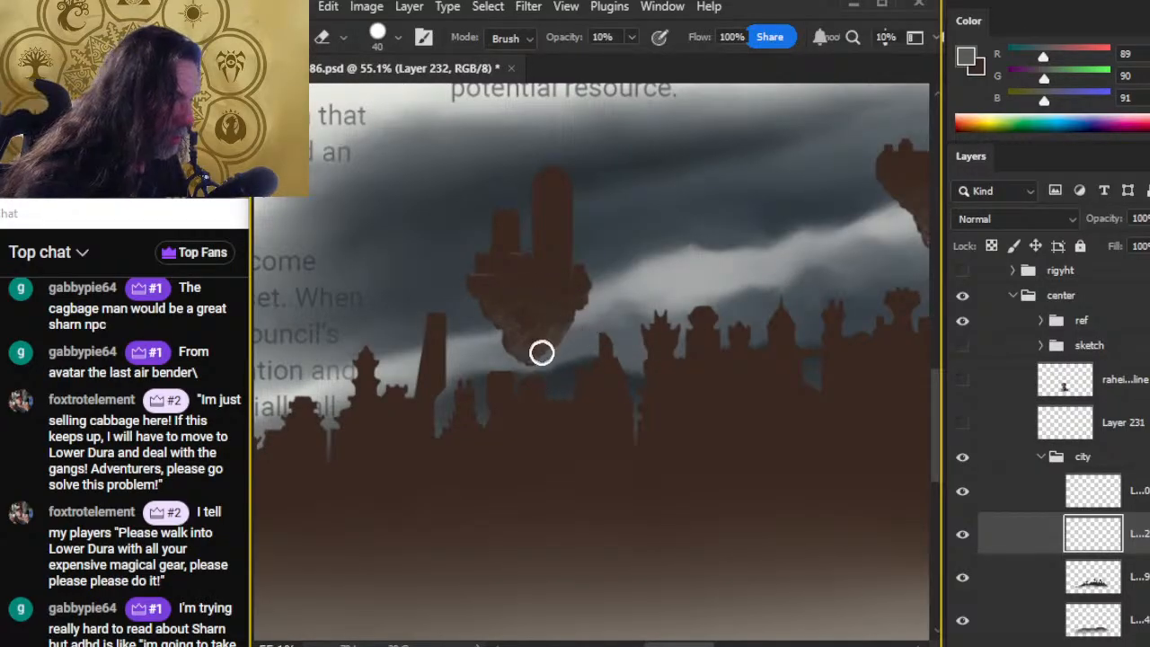
# Step: Repaint grey highlights on the left side of the left citadel's lower rock with a size 4 brush, smudging them at size 20
pyautogui.press('b')
pyautogui.press('r')
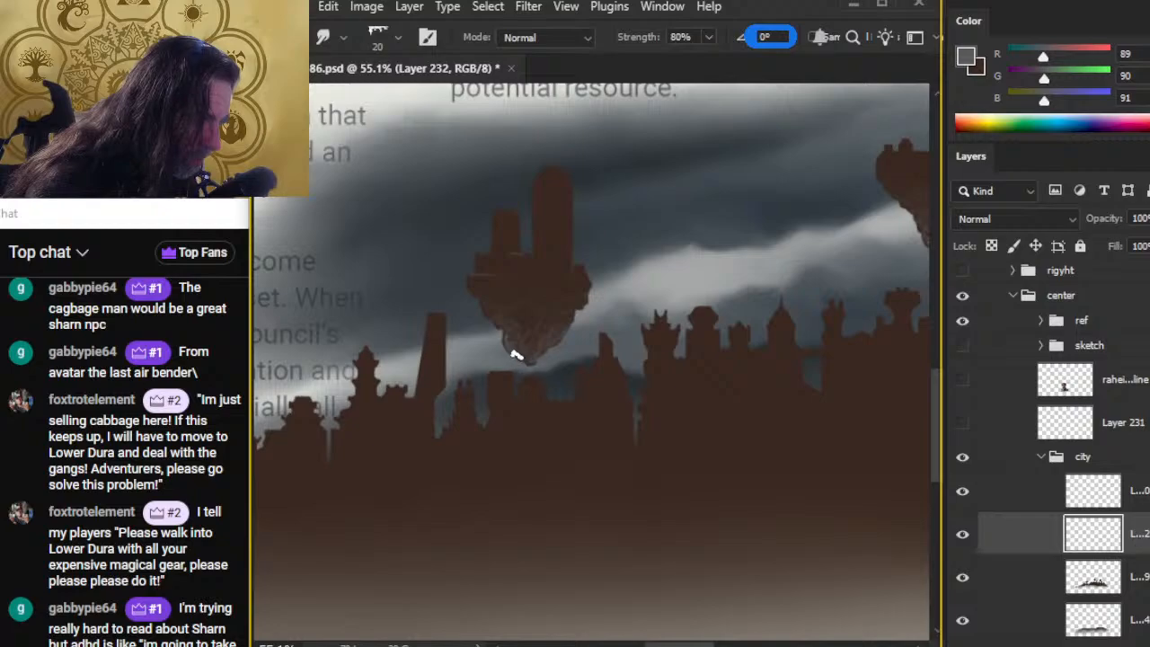
pyautogui.press('b')
pyautogui.press('r')
pyautogui.press('b')
pyautogui.press('r')
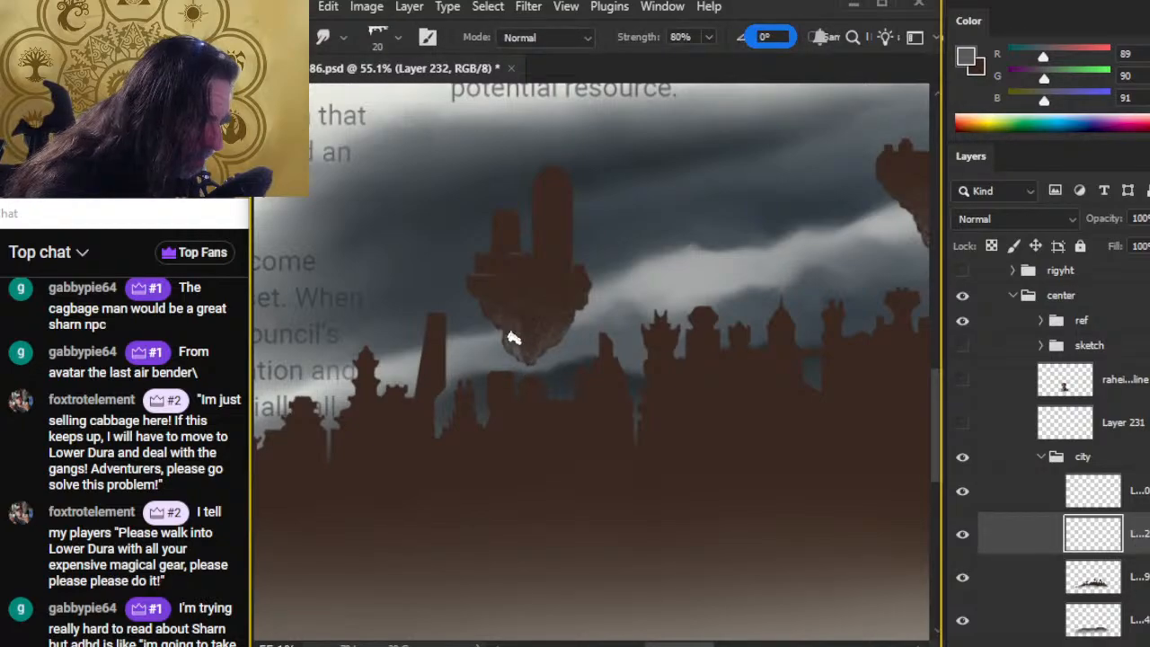
pyautogui.press('b')
pyautogui.press('r')
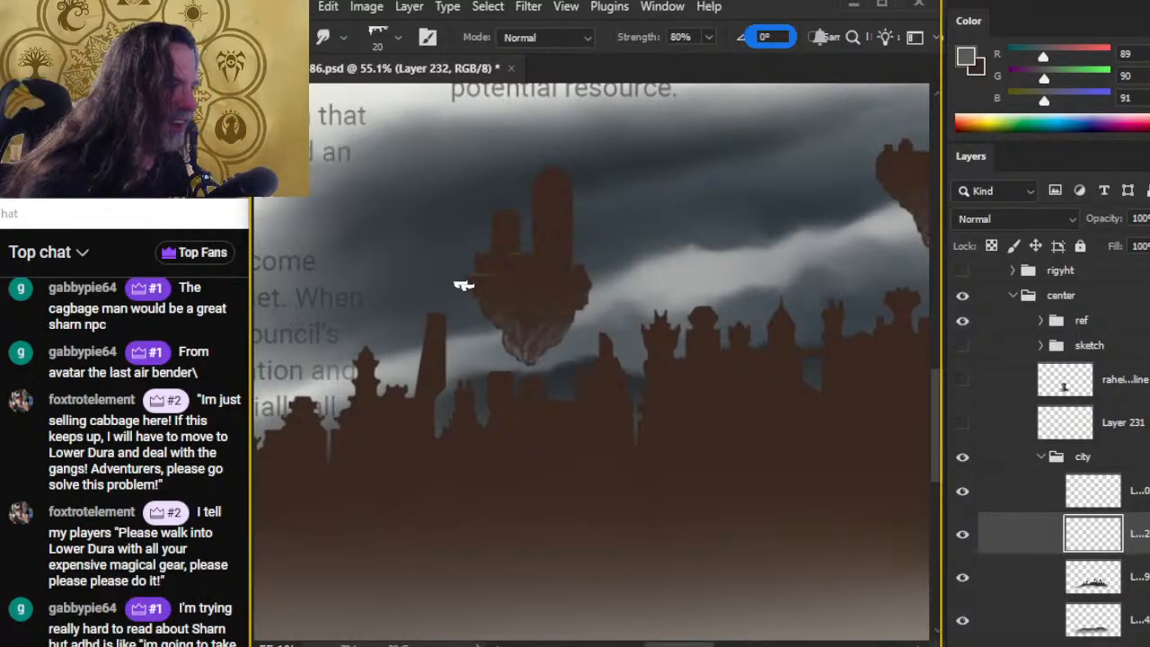
# Step: Paint grey streaks through the centre of the left citadel's lower rock and smudge them down toward the tip
pyautogui.press('b')
pyautogui.press('r')
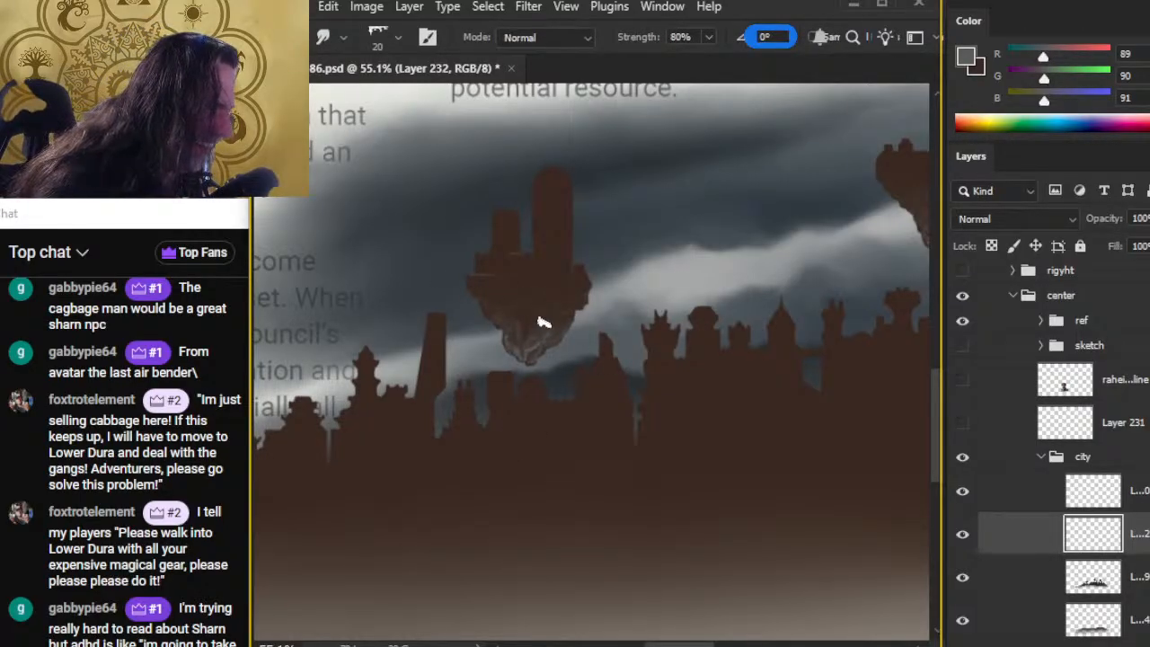
pyautogui.press('b')
pyautogui.press('r')
pyautogui.moveTo(534, 336); pyautogui.dragTo(537, 370)
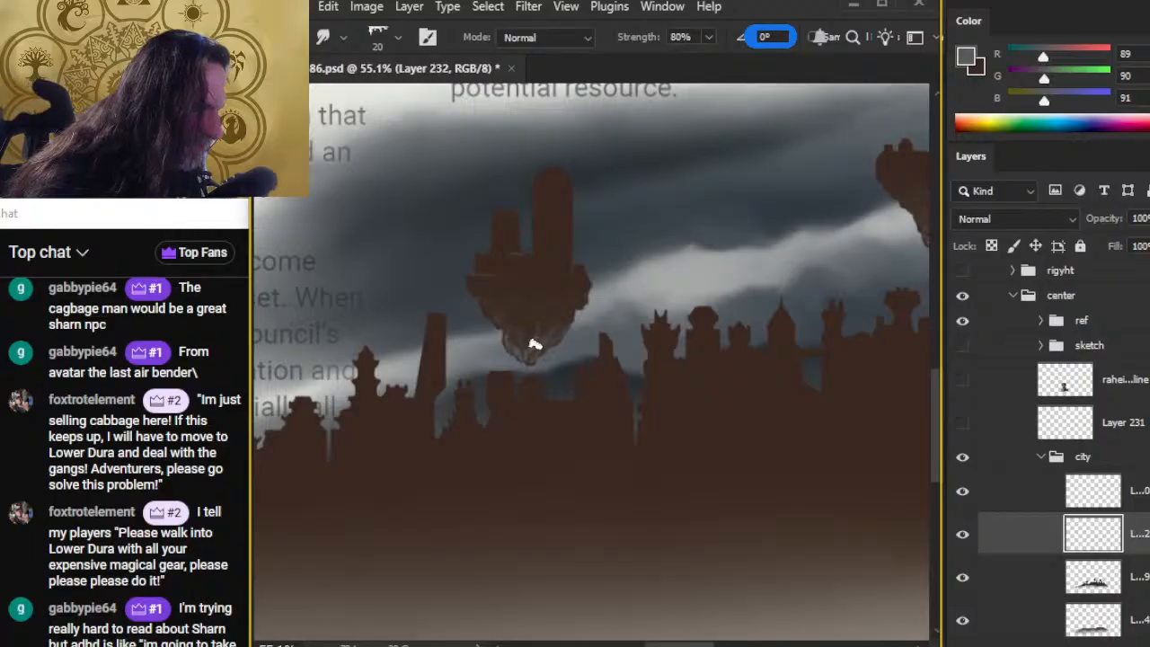
pyautogui.press('b')
pyautogui.press('r')
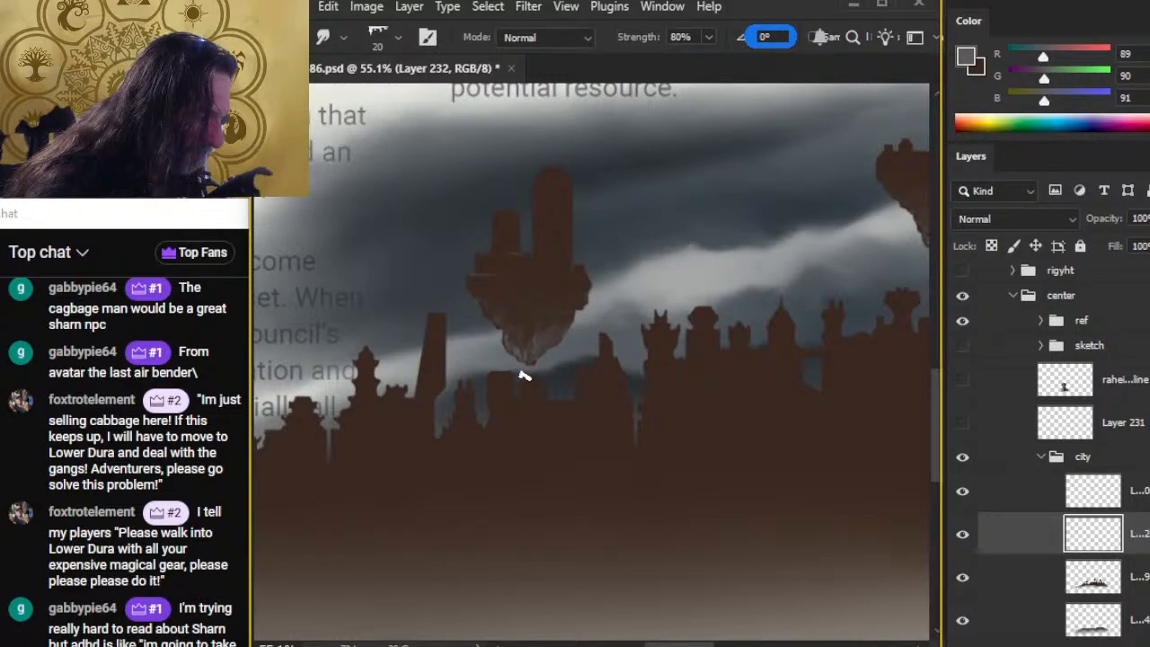
# Step: Alternate painting and smudging to build up rock facets around the tip and outer edges of the left citadel's lower rock
pyautogui.press('b')
pyautogui.press('r')
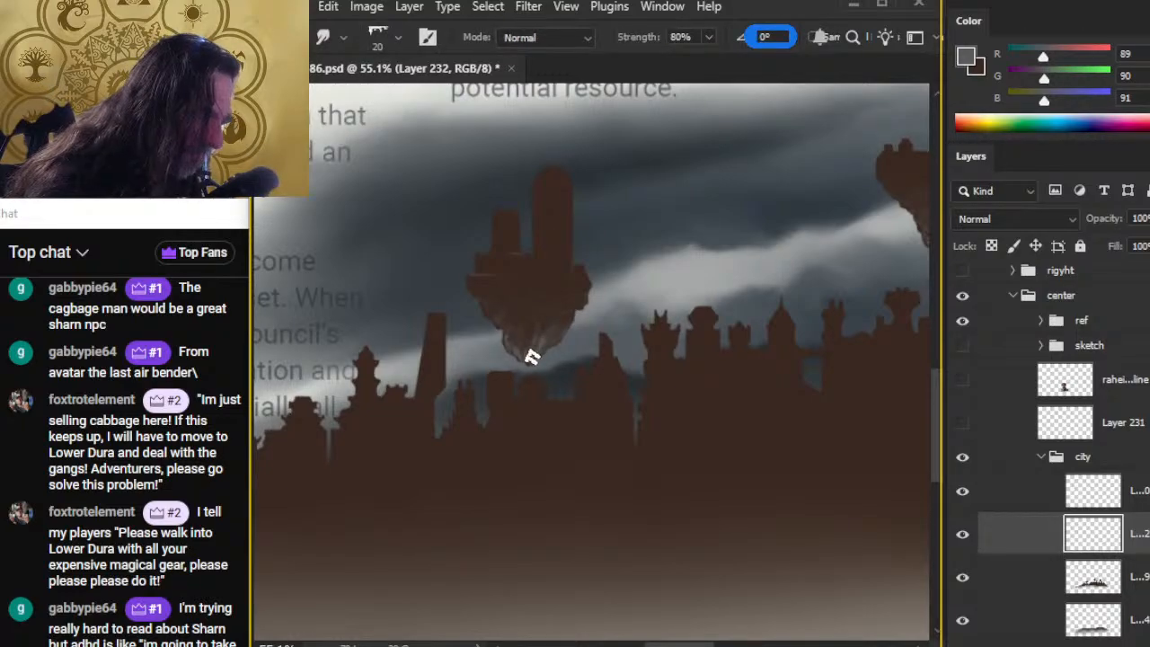
pyautogui.press('b')
pyautogui.press('r')
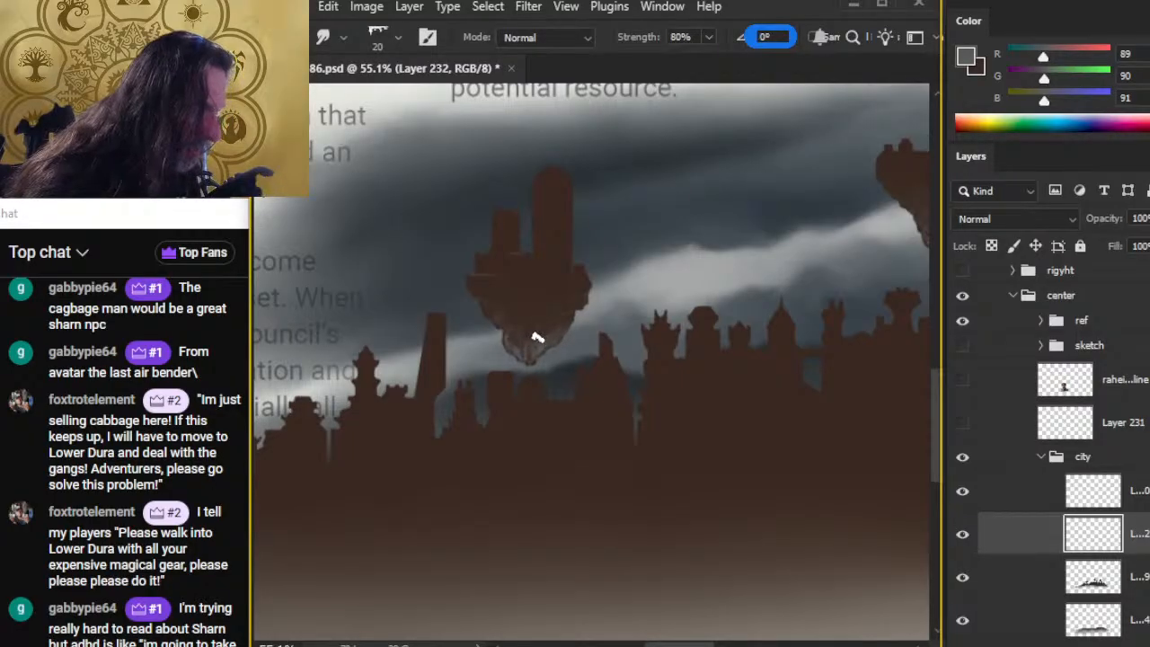
pyautogui.press('b')
pyautogui.press('r')
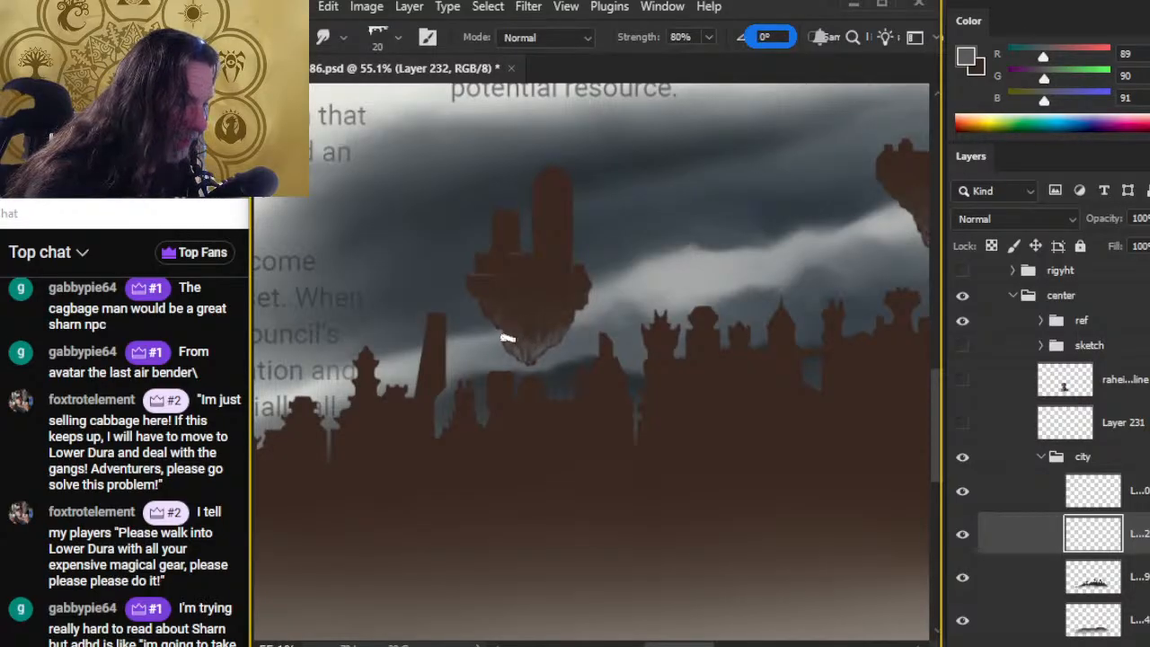
pyautogui.press('b')
pyautogui.press('r')
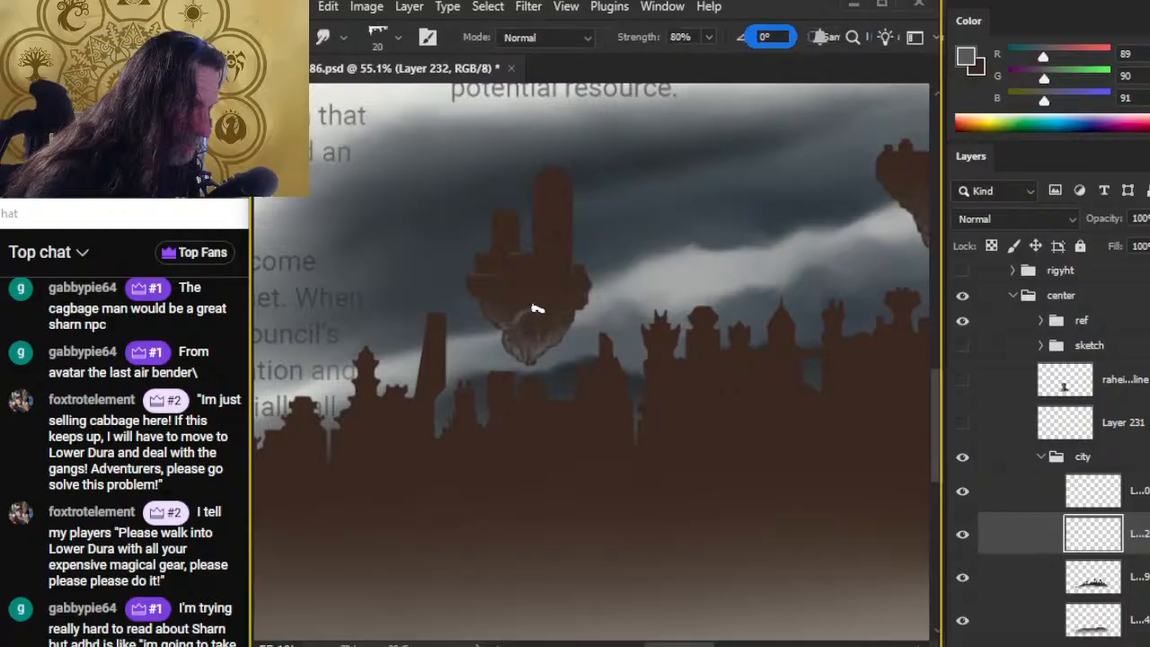
# Step: Paint a grey crack down the middle of the left citadel's lower rock and smudge it into the surrounding texture
pyautogui.press('b')
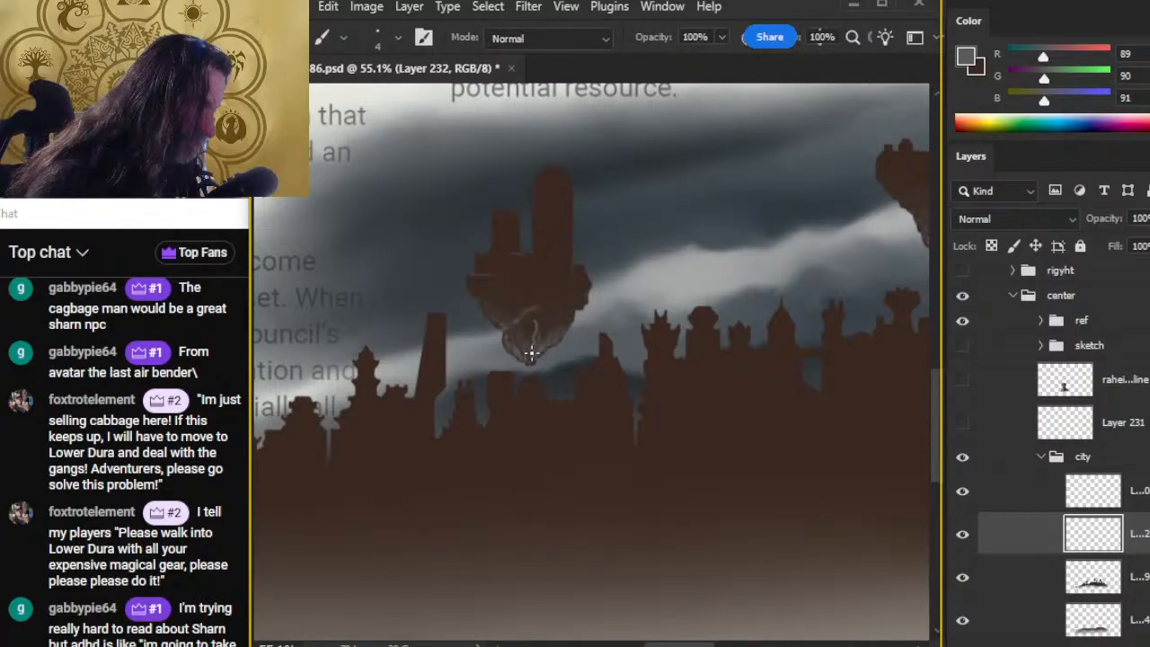
pyautogui.press('r')
pyautogui.moveTo(536, 319); pyautogui.dragTo(524, 364)
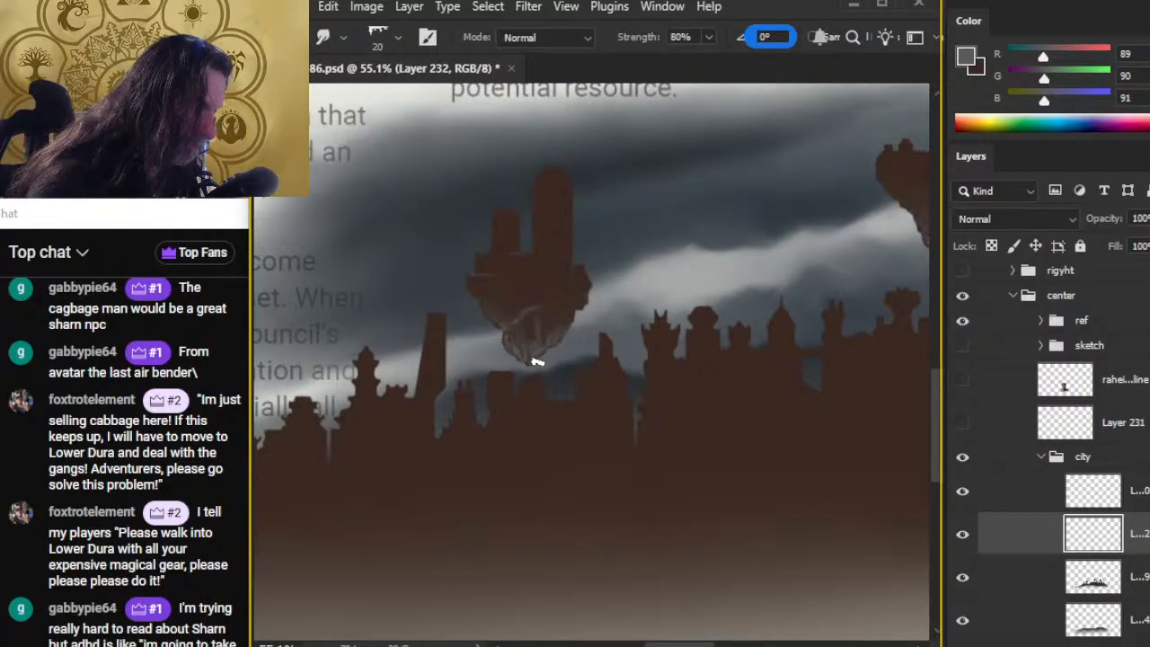
pyautogui.press('b')
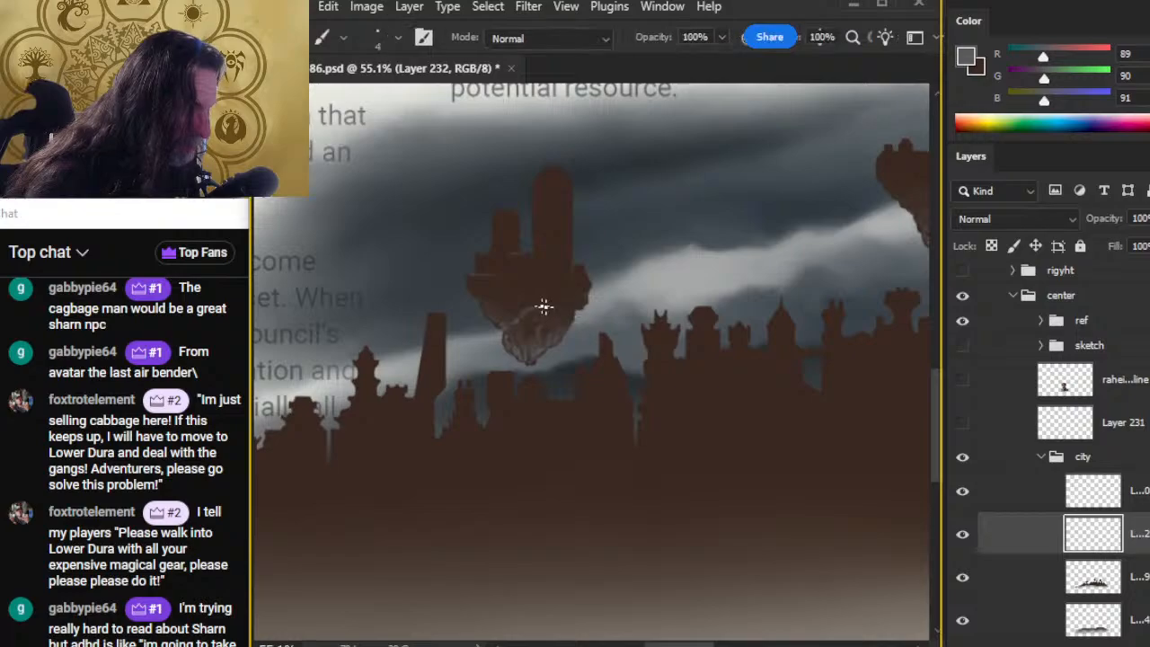
pyautogui.press('r')
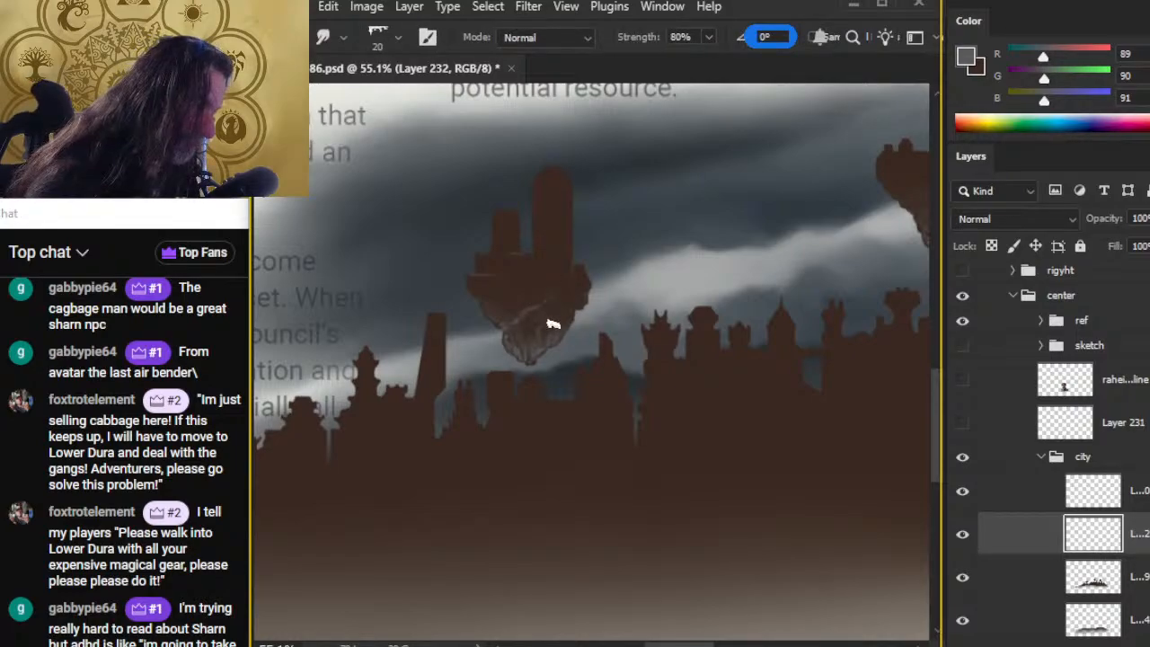
# Step: Paint and smudge grey highlights across the left citadel's upper rock band, on both its right and left slopes
pyautogui.press('b')
pyautogui.moveTo(552, 310); pyautogui.dragTo(571, 314)
pyautogui.press('r')
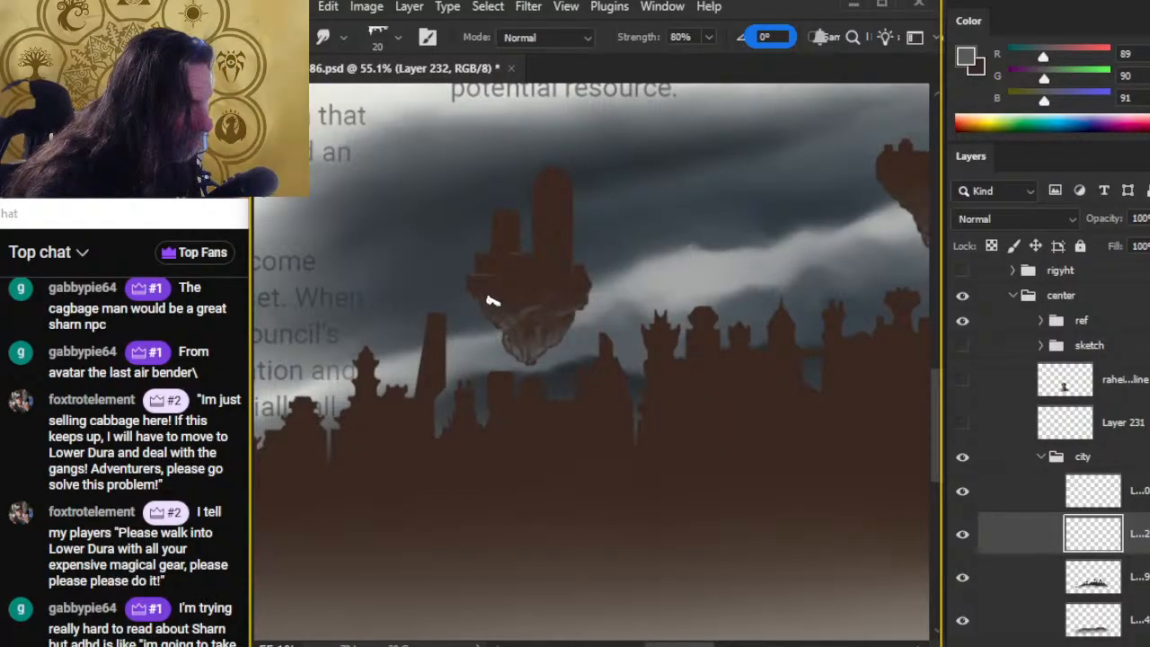
pyautogui.press('b')
pyautogui.press('r')
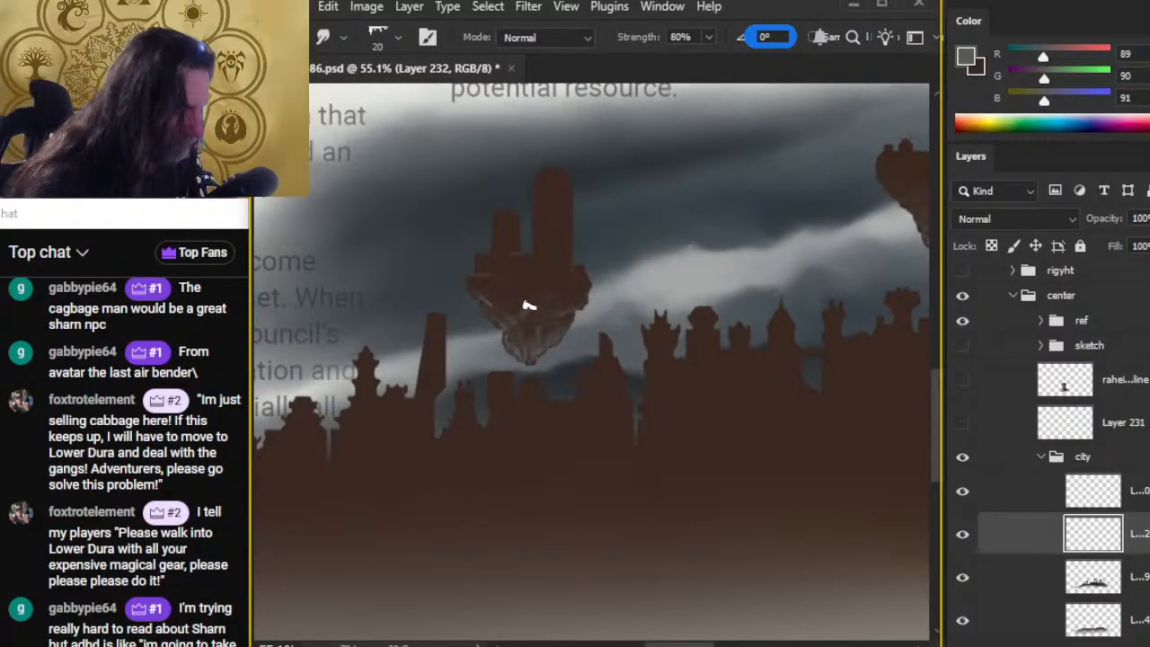
pyautogui.moveTo(486, 302); pyautogui.dragTo(506, 325)
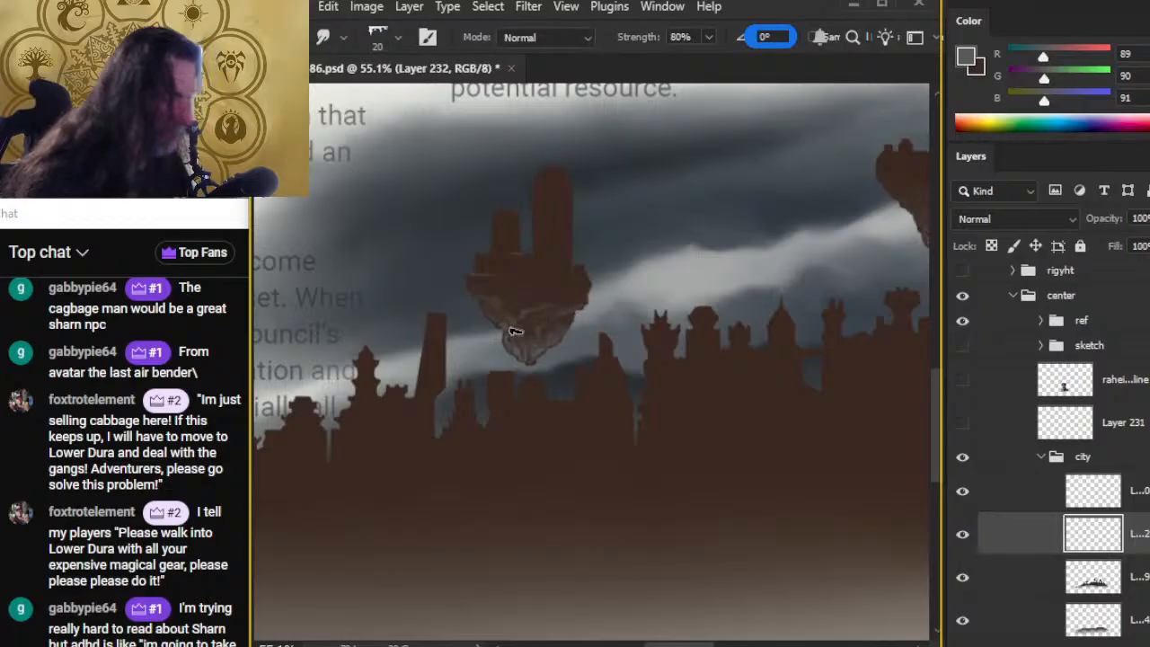
# Step: Paint grey strokes along the left edge of the middle citadel's lower rock and smudge them into rough facets
pyautogui.moveTo(721, 448); pyautogui.dragTo(686, 427)
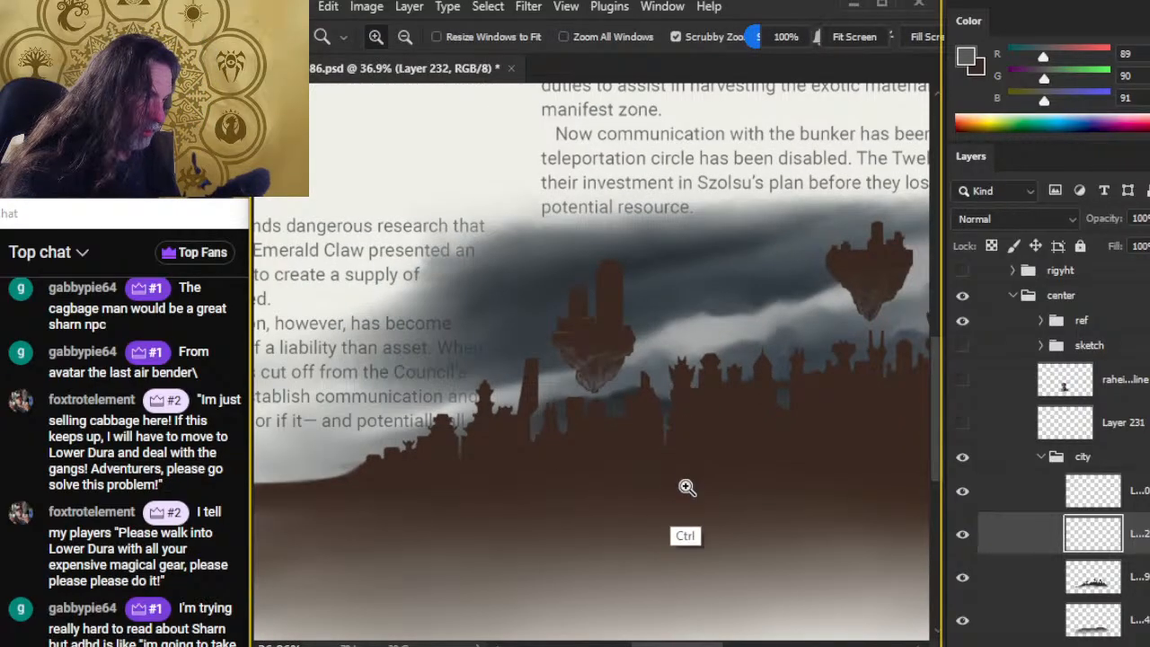
pyautogui.click(803, 475)
pyautogui.moveTo(590, 377); pyautogui.dragTo(688, 290)
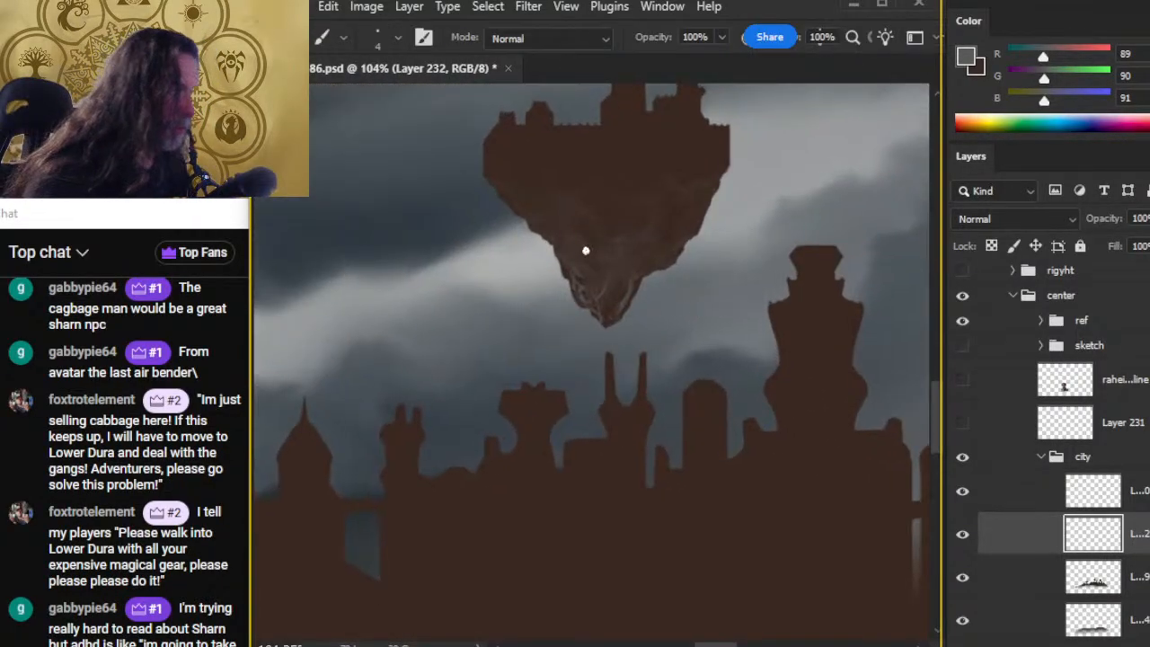
pyautogui.press('r')
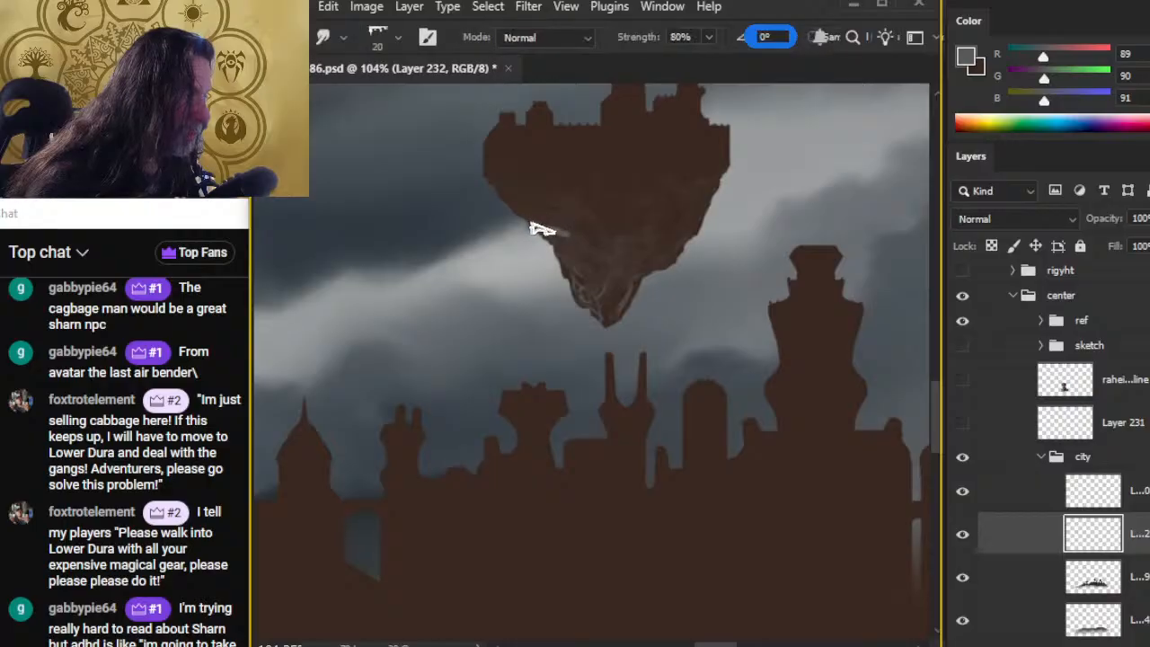
pyautogui.press('b')
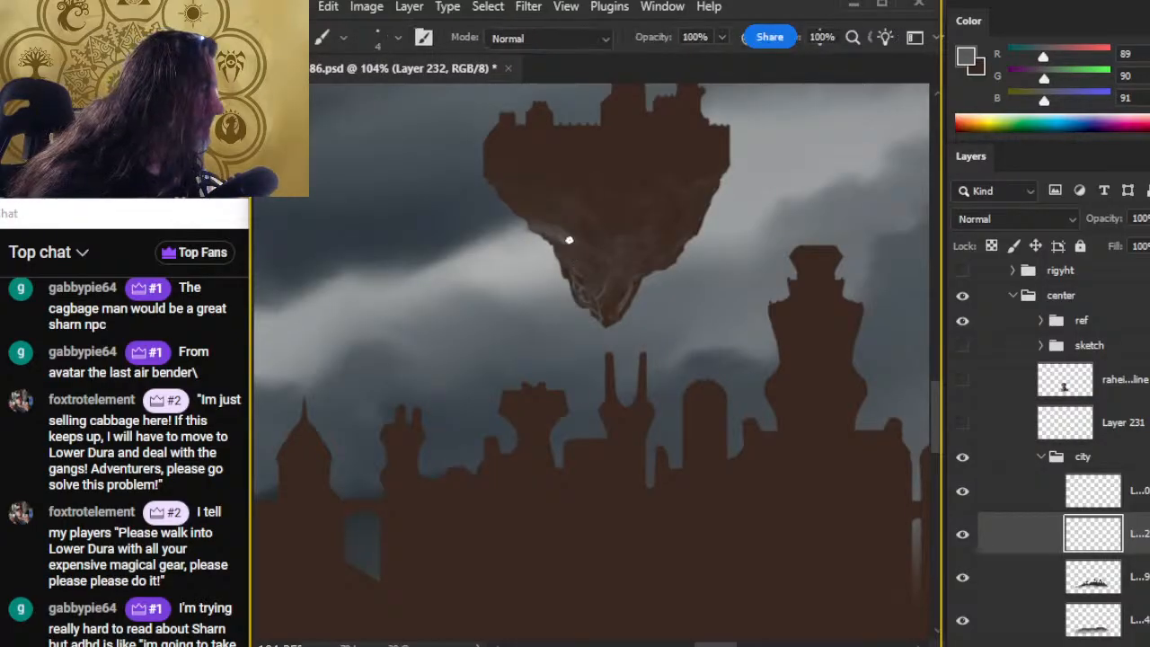
pyautogui.press('r')
pyautogui.press('b')
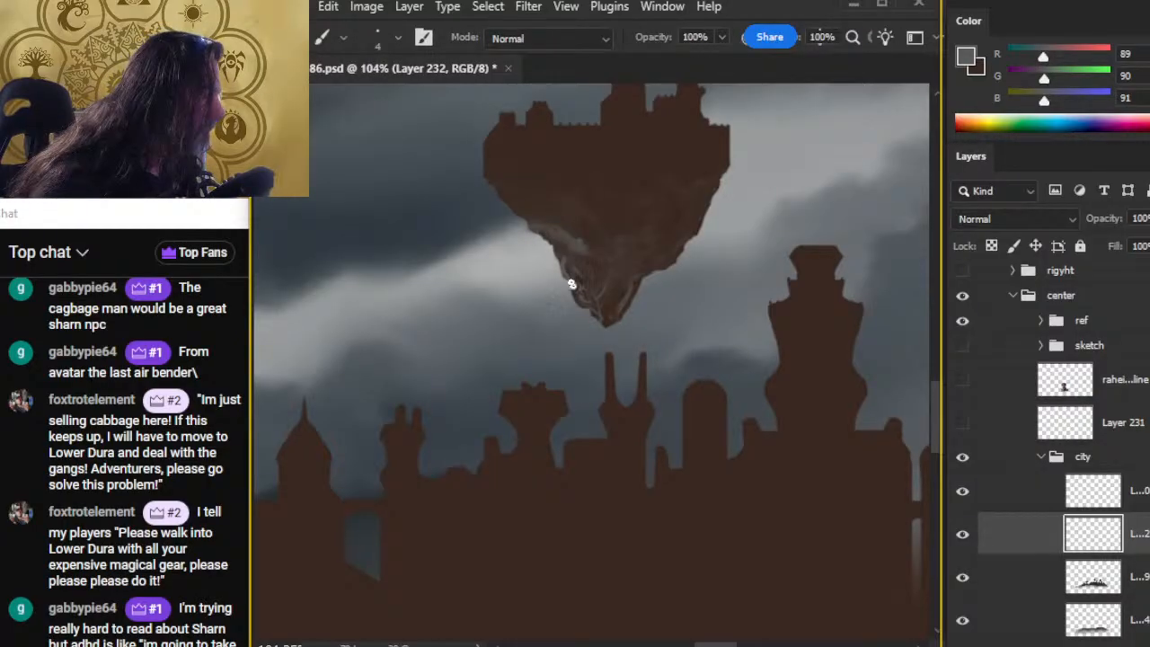
pyautogui.press('r')
pyautogui.press('b')
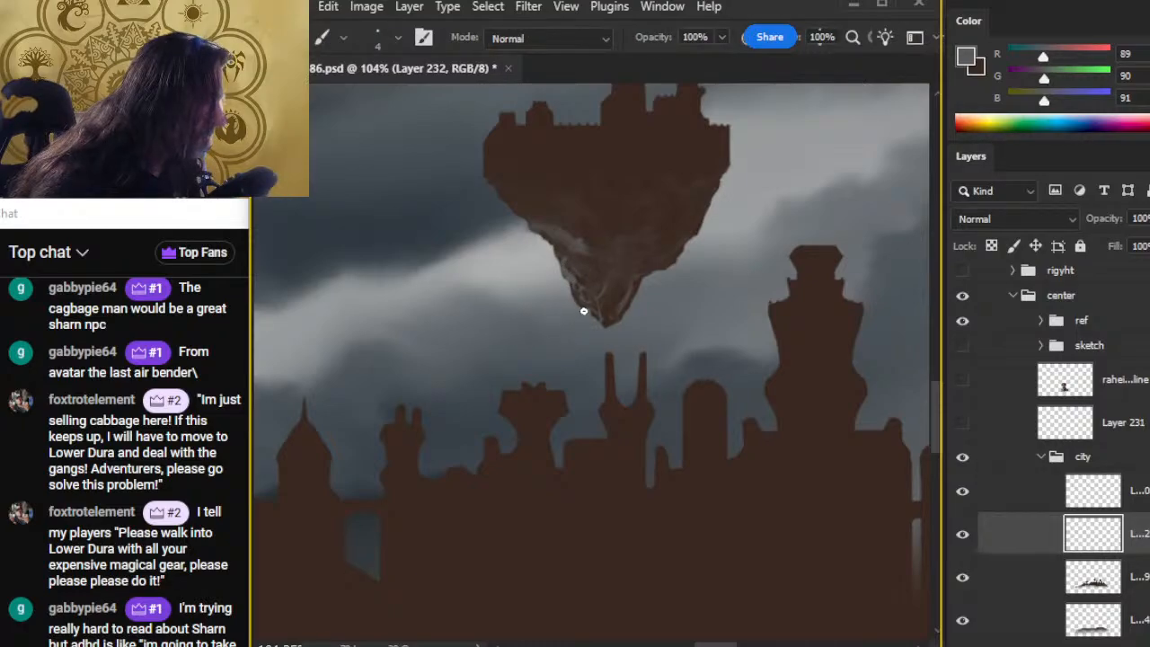
# Step: Soften the tip of the middle citadel's rock with the 10% opacity eraser, and rework its facets with paint and smudging
pyautogui.press('e')
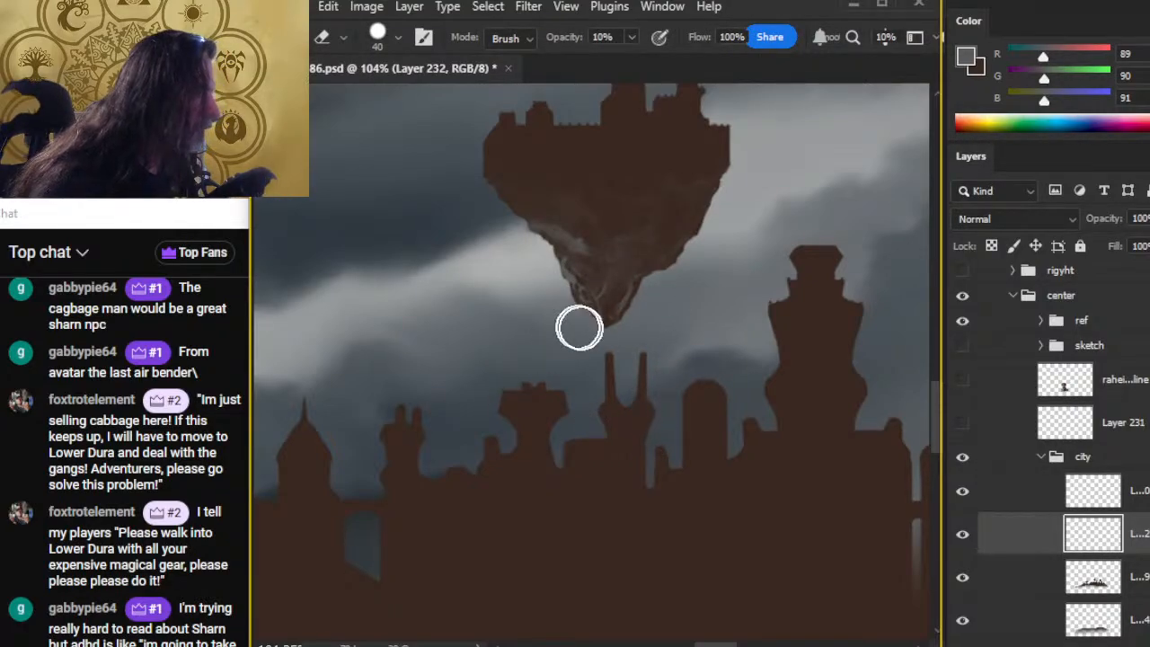
pyautogui.press('r')
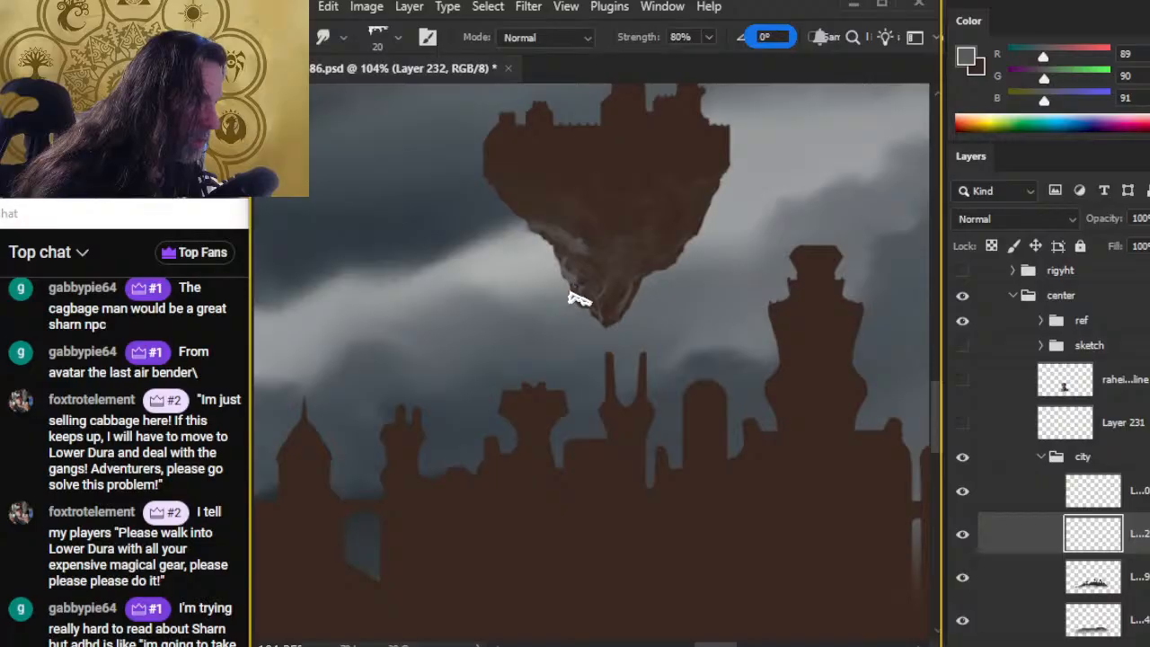
pyautogui.press('b')
pyautogui.press('r')
pyautogui.moveTo(584, 286); pyautogui.dragTo(634, 284)
pyautogui.press('b')
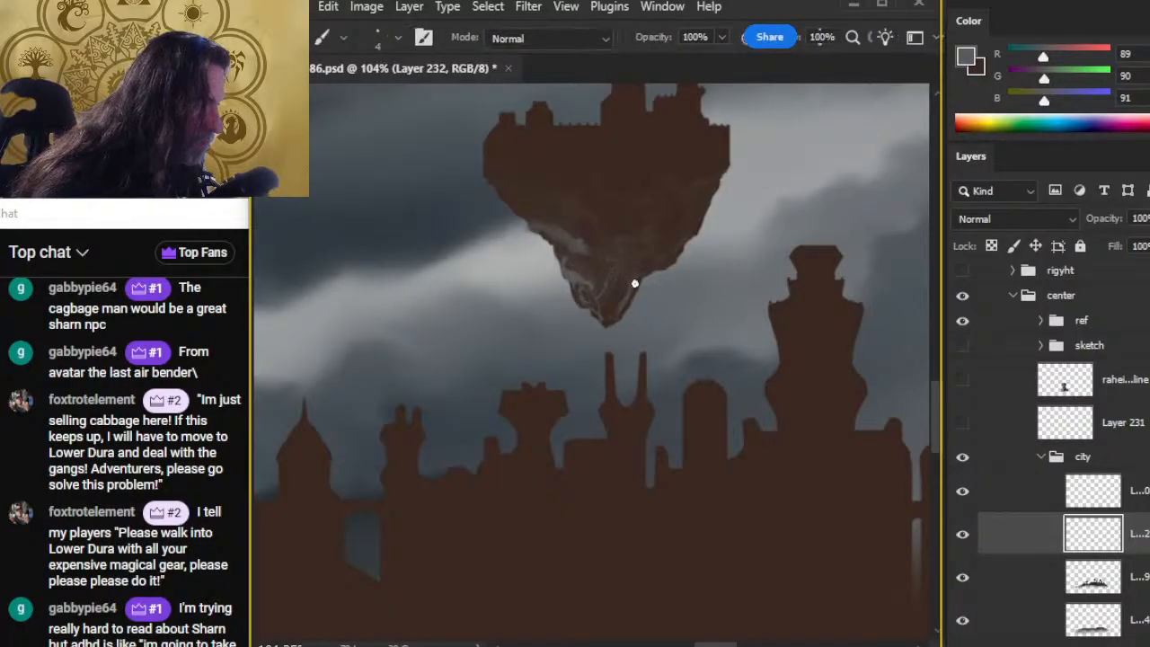
# Step: Paint grey highlights up the right slope of the middle citadel's rock and smudge them at size 15
pyautogui.press('r')
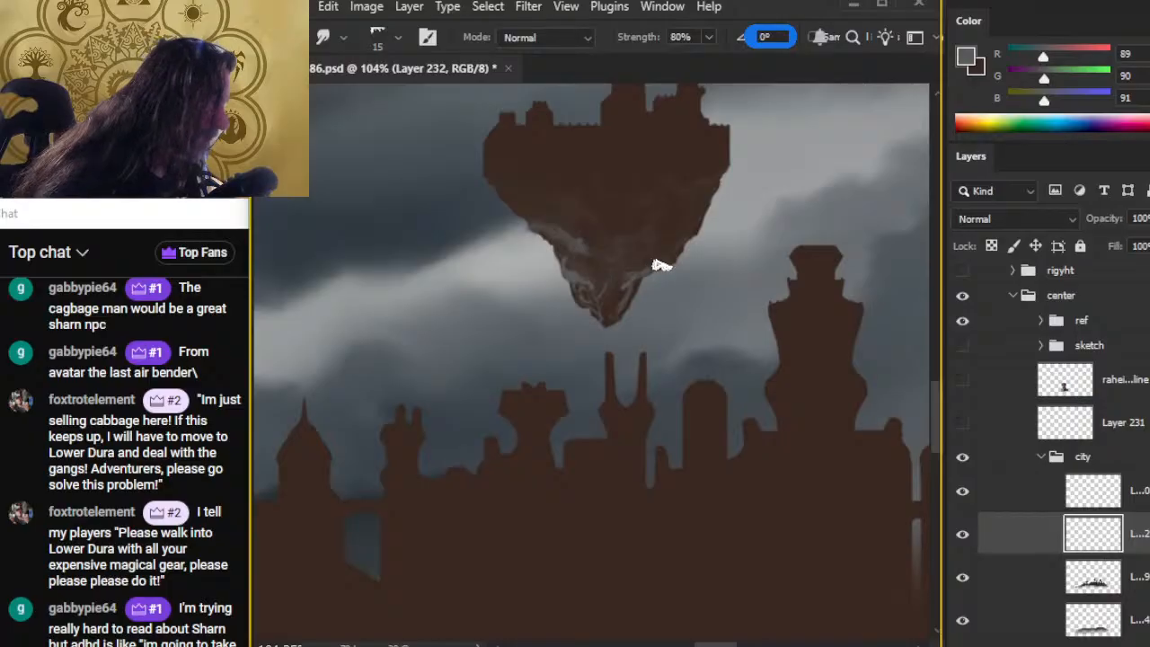
pyautogui.press('b')
pyautogui.press('r')
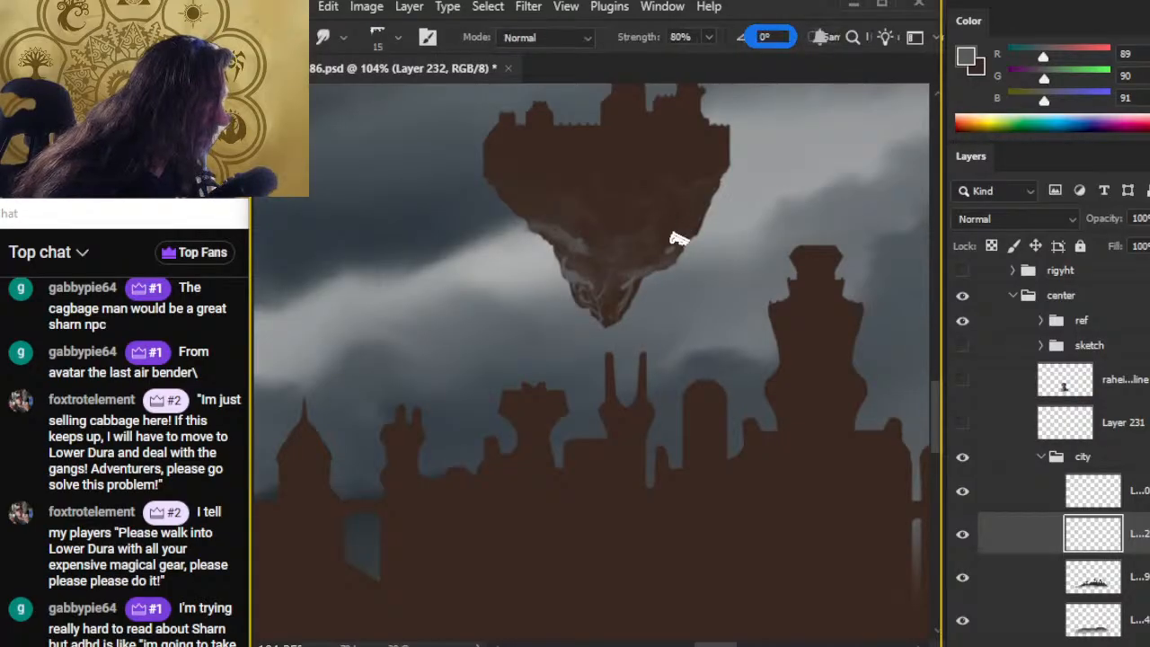
pyautogui.moveTo(689, 216); pyautogui.dragTo(644, 285)
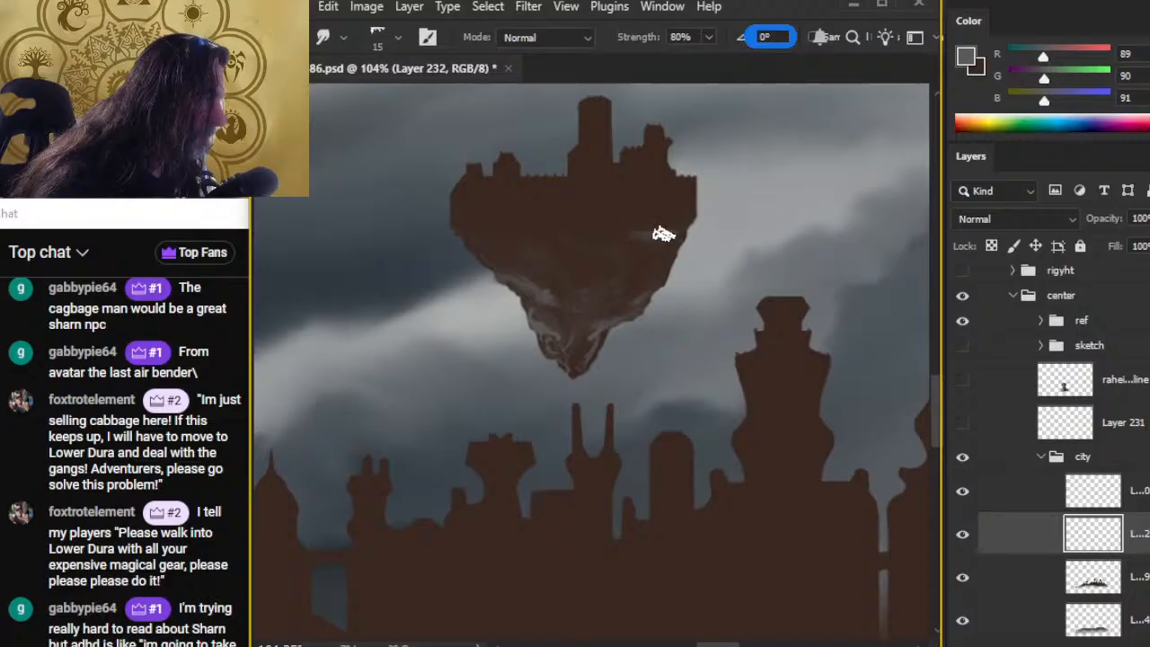
pyautogui.press('b')
pyautogui.press('r')
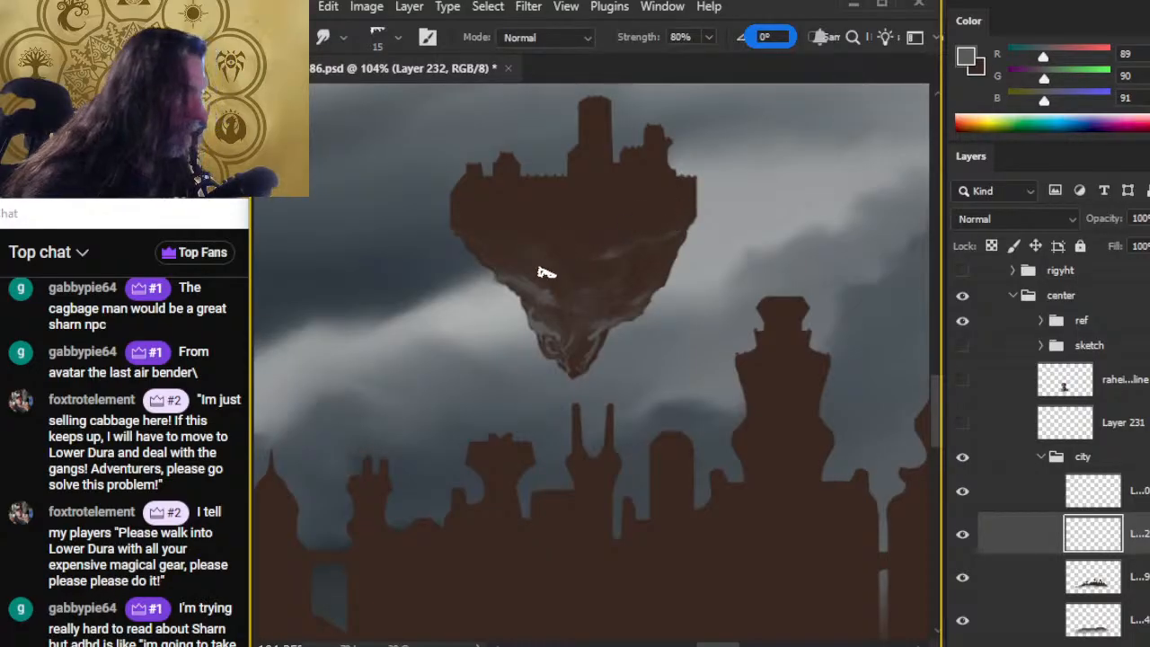
# Step: Paint grey highlights on the upper left rock band of the middle citadel and blend them down with the Smudge tool
pyautogui.press('b')
pyautogui.press('r')
pyautogui.moveTo(529, 248); pyautogui.dragTo(569, 260)
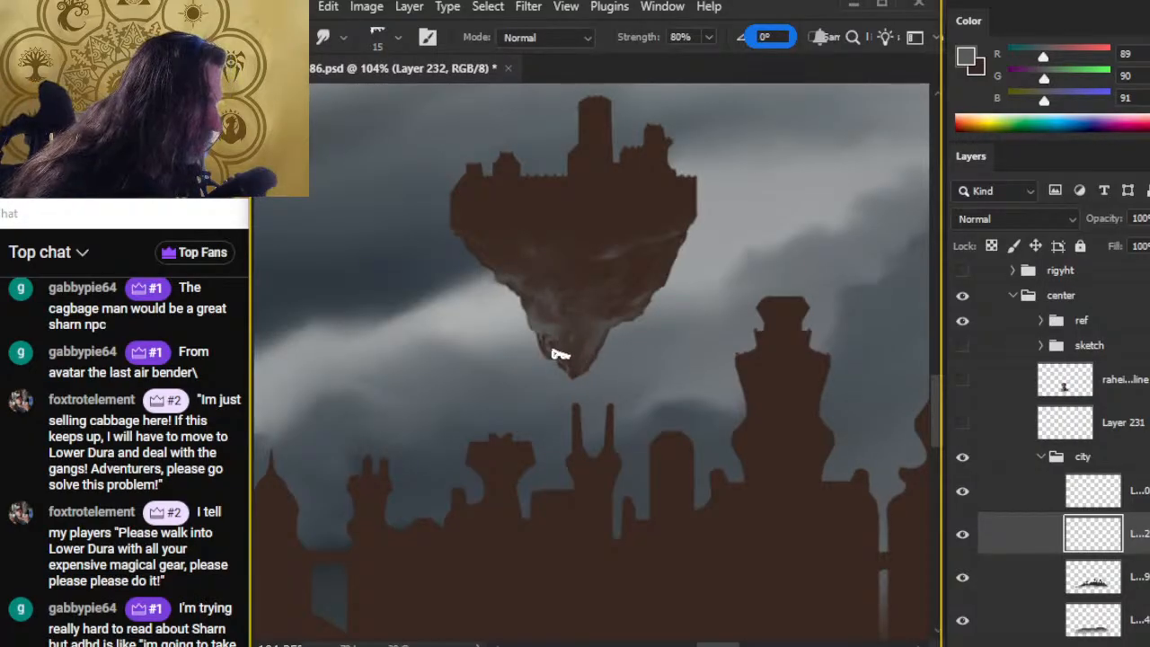
# Step: Paint grey highlights along the left slope of the right citadel's rock down to its narrow neck and smudge them
pyautogui.moveTo(629, 372); pyautogui.dragTo(528, 358)
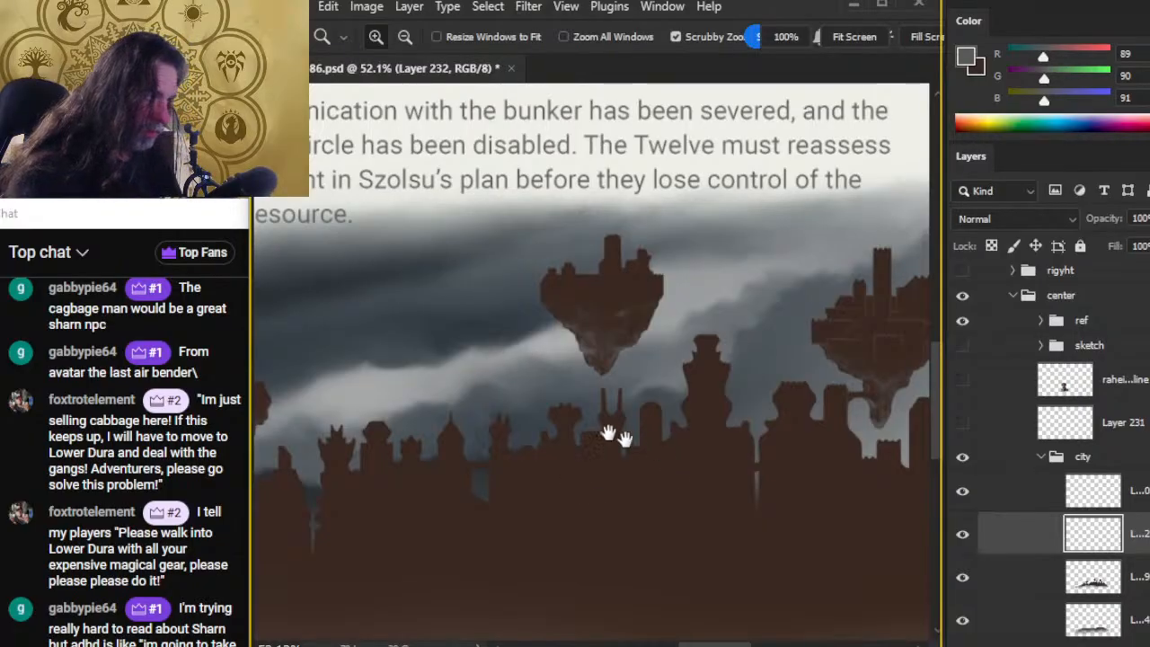
pyautogui.moveTo(617, 436); pyautogui.dragTo(436, 365)
pyautogui.moveTo(669, 317); pyautogui.dragTo(780, 343)
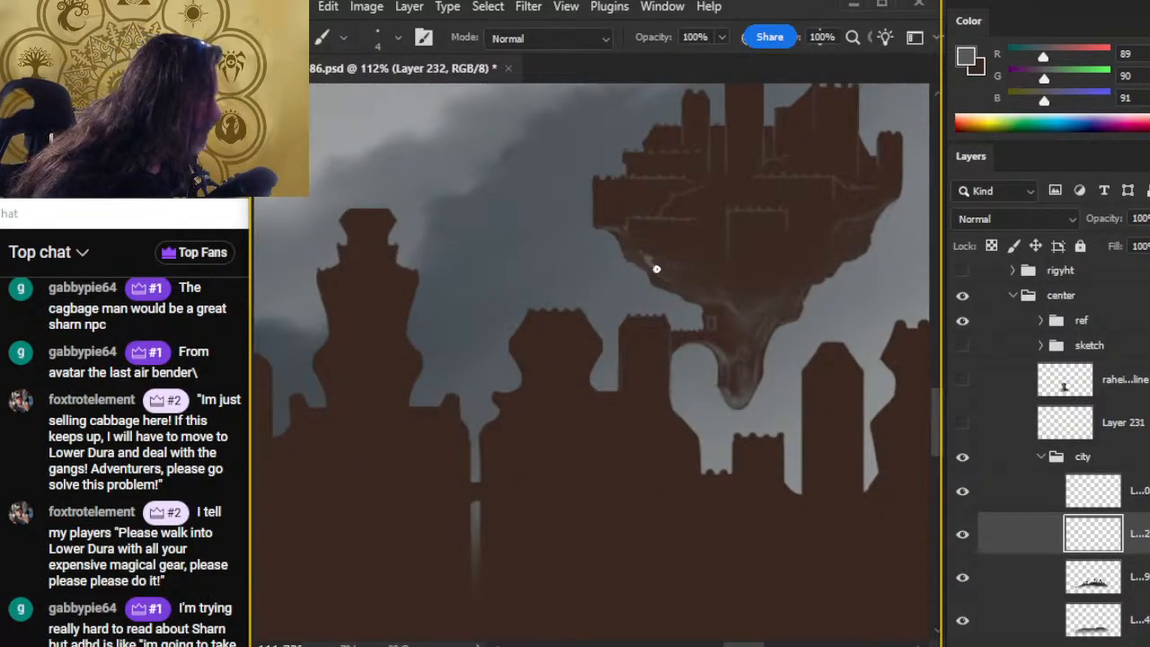
pyautogui.press('r')
pyautogui.moveTo(629, 243); pyautogui.dragTo(693, 269)
pyautogui.press('b')
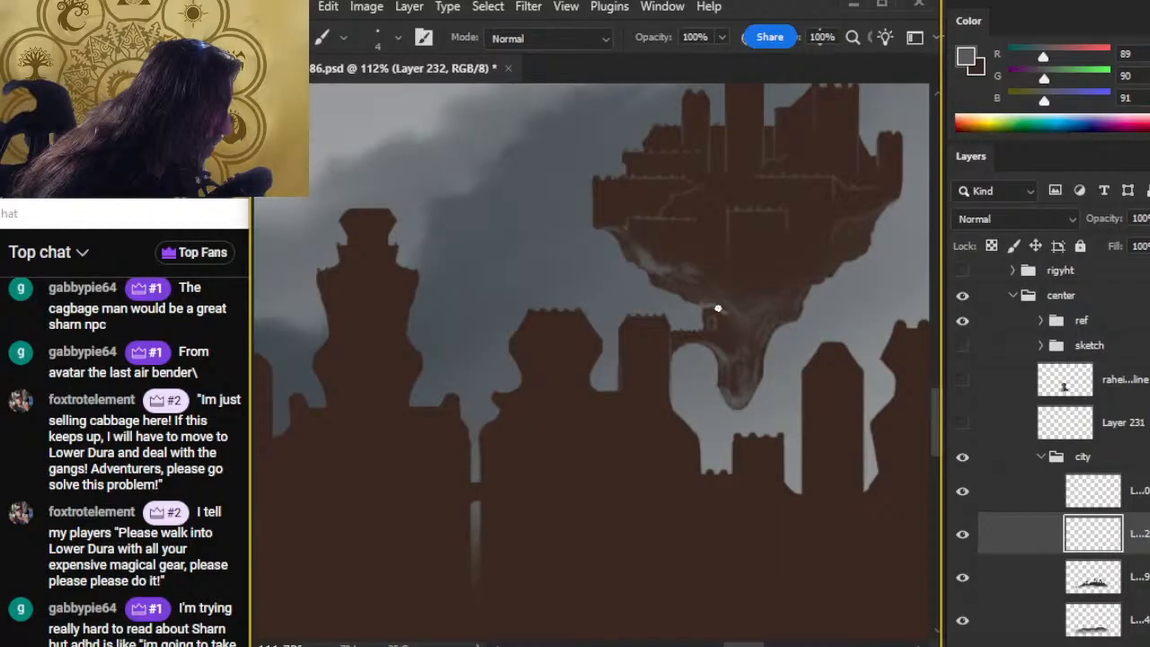
pyautogui.press('r')
pyautogui.moveTo(731, 309)
pyautogui.mouseDown()
pyautogui.moveTo(700, 293)
pyautogui.moveTo(689, 309)
pyautogui.moveTo(726, 314)
pyautogui.mouseUp()
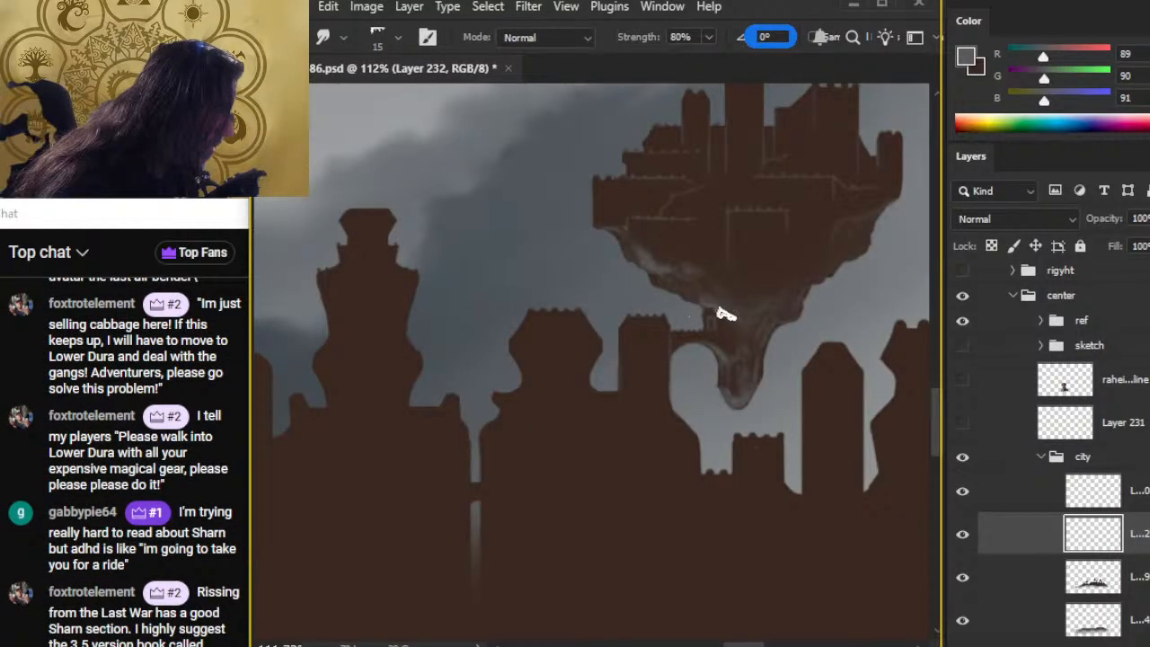
# Step: Paint grey streaks down the right citadel's hanging rock spike and smudge them at size 8 into vertical texture
pyautogui.press('b')
pyautogui.press('r')
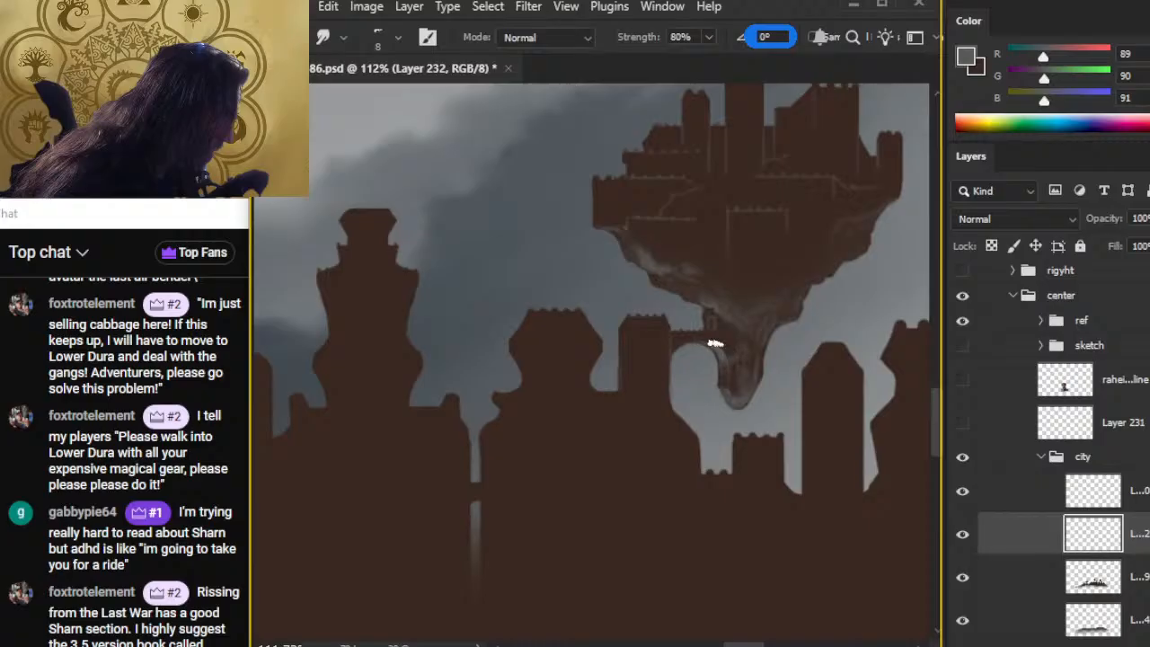
pyautogui.press('b')
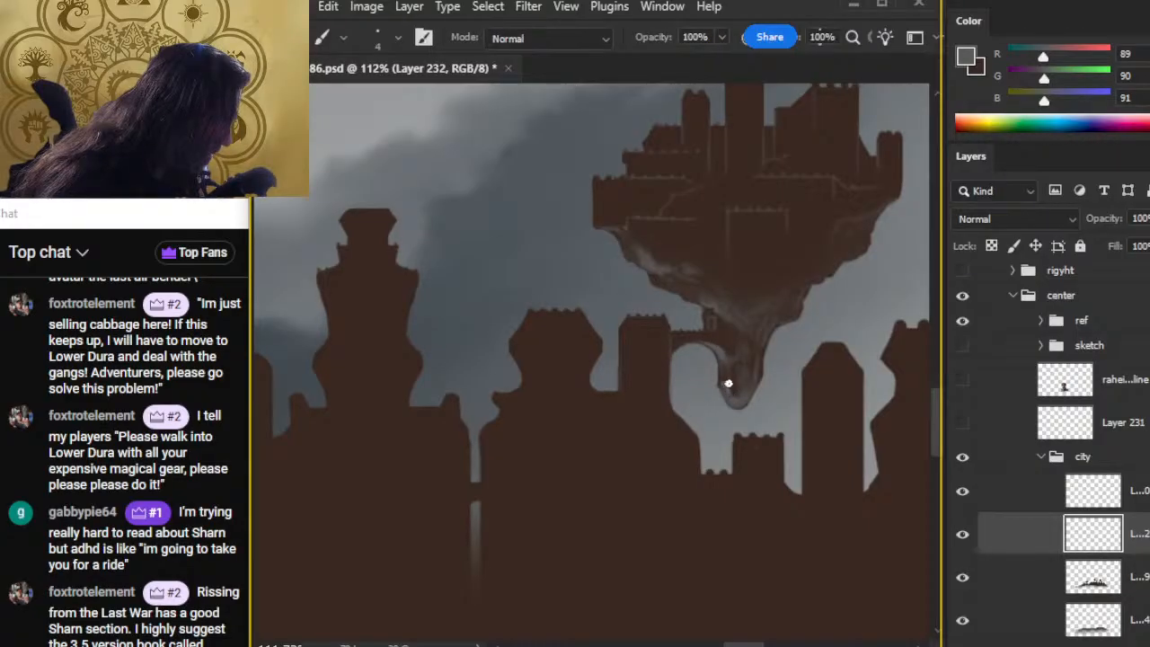
pyautogui.press('r')
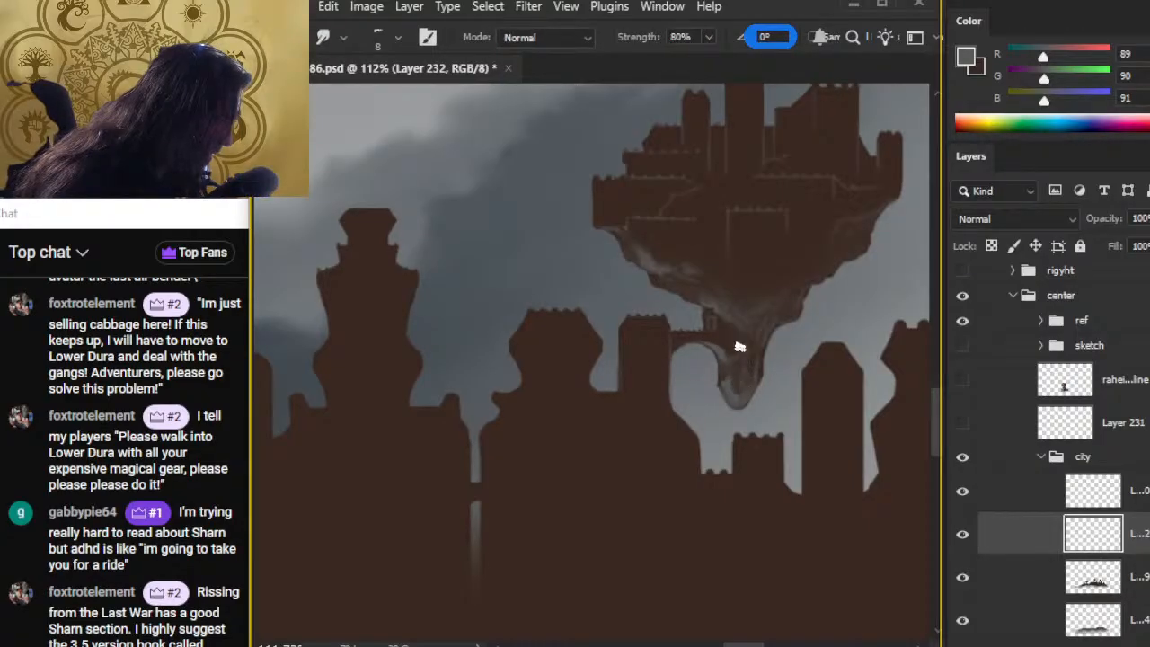
pyautogui.press('b')
pyautogui.press('r')
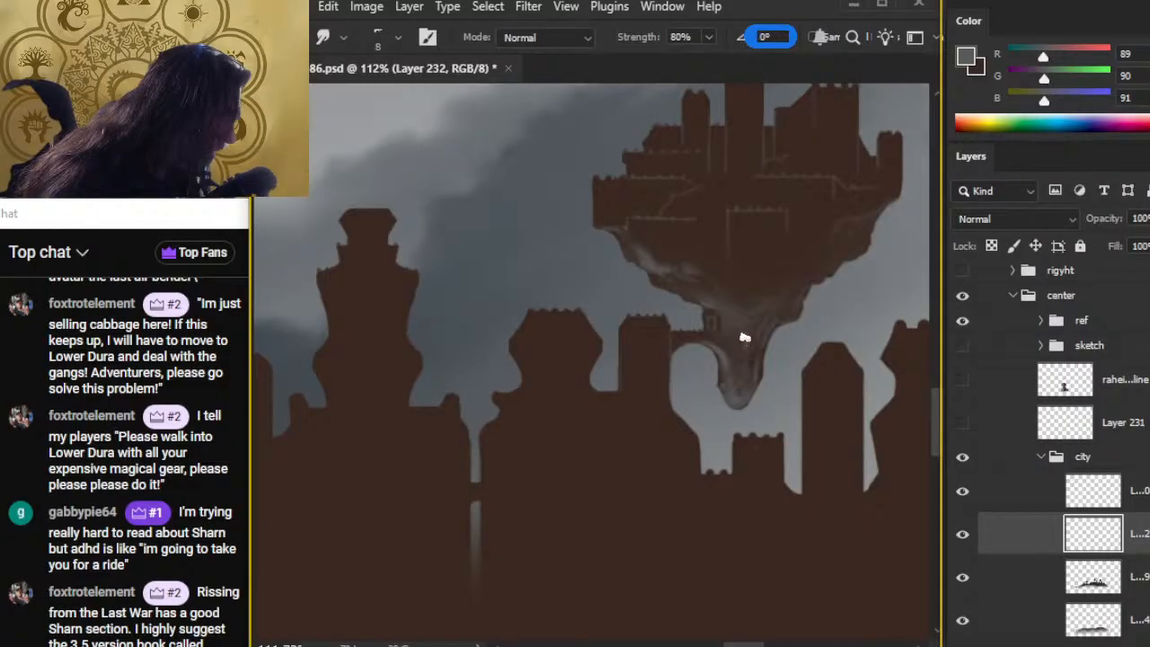
# Step: Shrink the 10% opacity eraser to size 5, fade parts of the right citadel's rock highlights, and smudge its left slope
pyautogui.press('e')
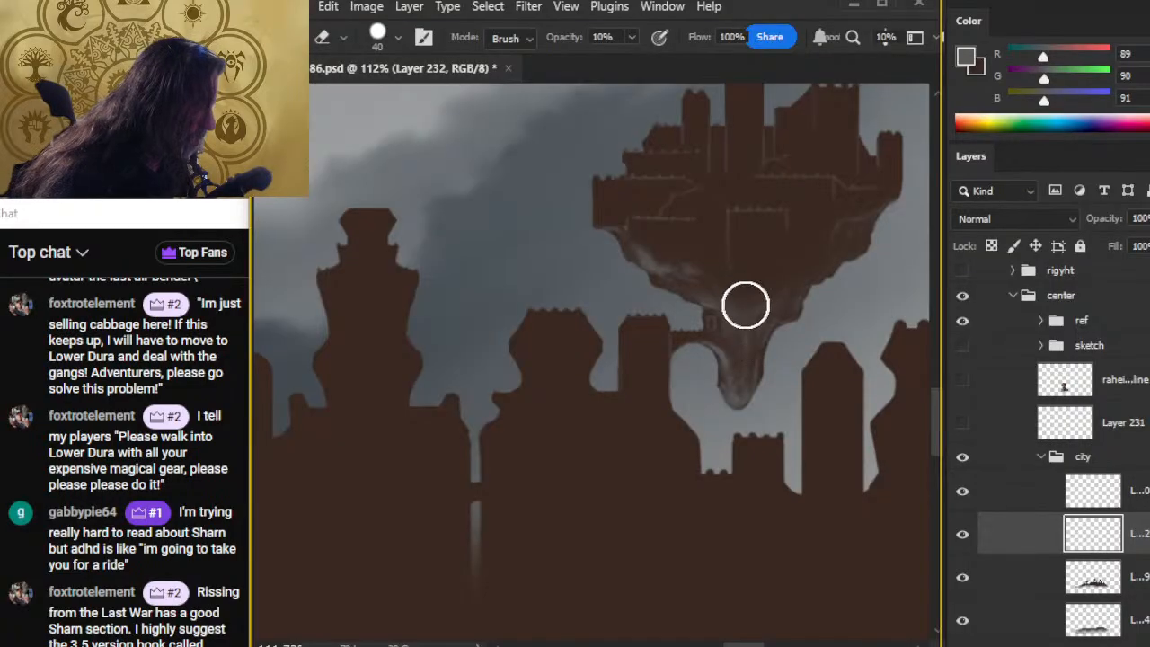
pyautogui.press('[')
pyautogui.press('[')
pyautogui.press('[')
pyautogui.press('[')
pyautogui.press('[')
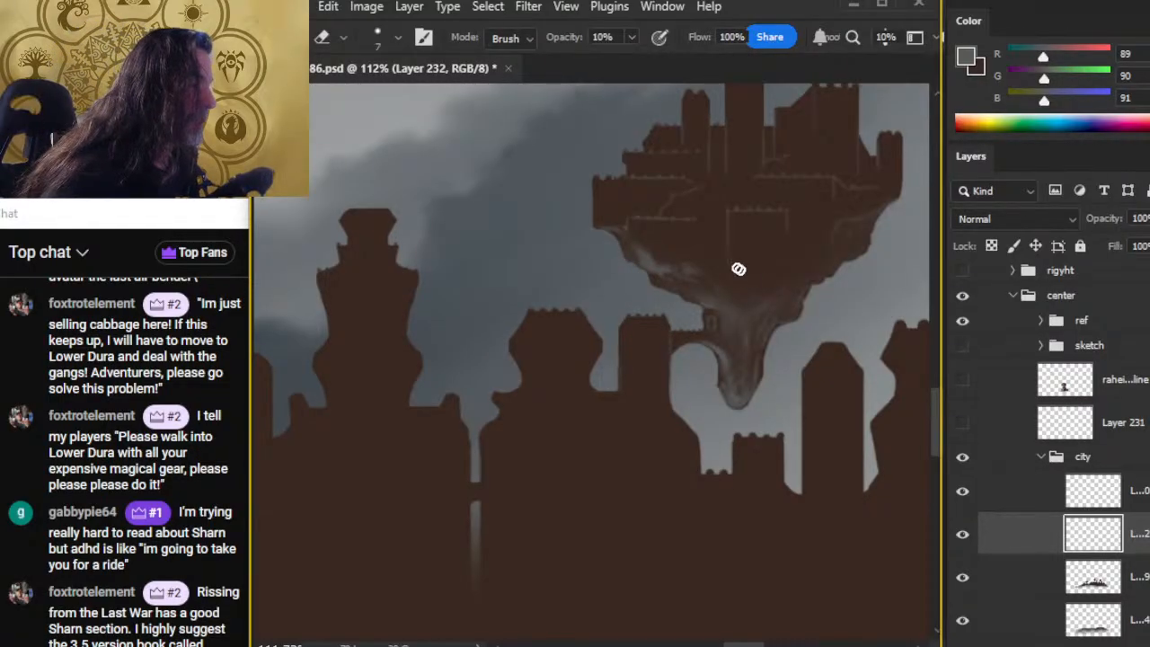
pyautogui.press('[')
pyautogui.press('[')
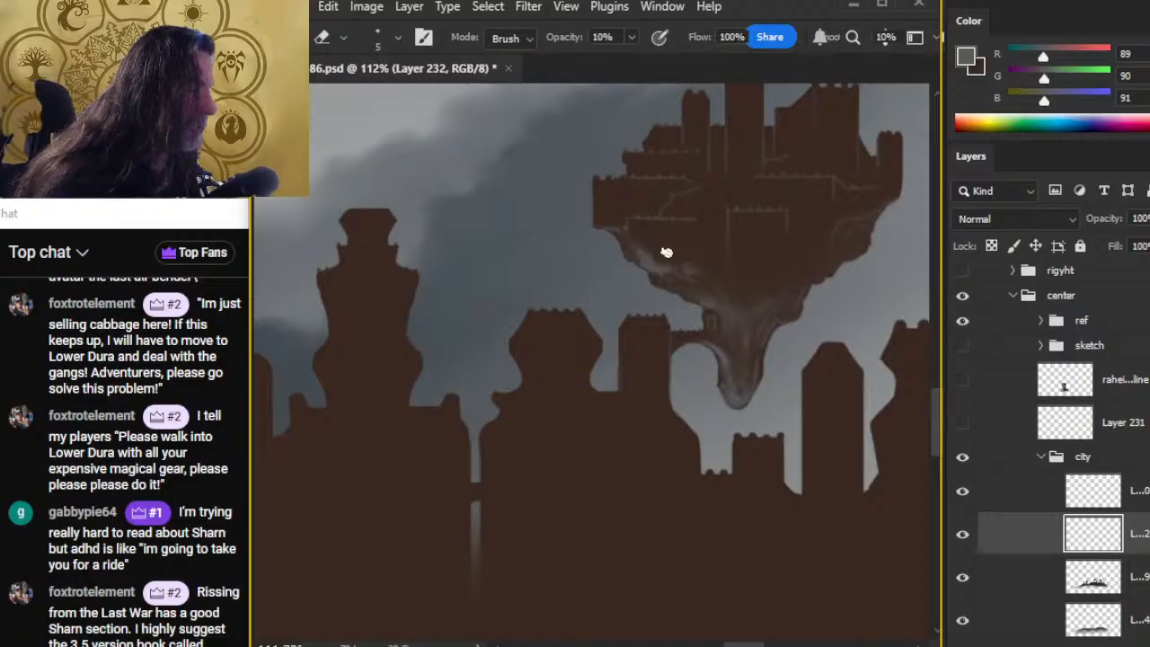
pyautogui.press('r')
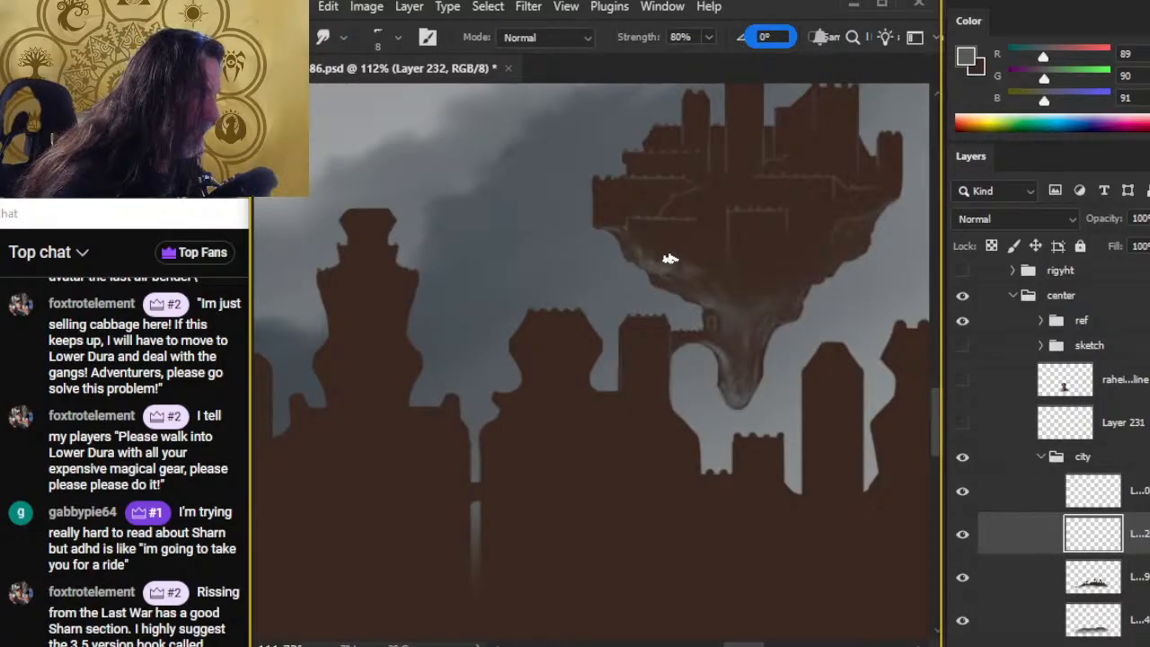
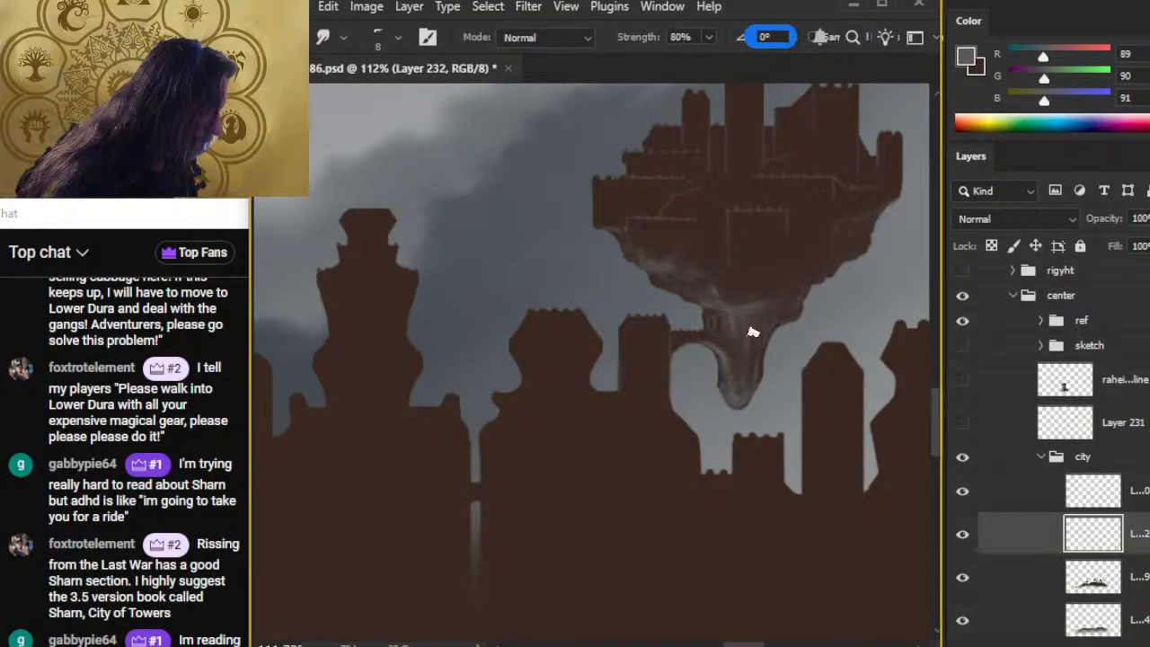
# Step: Paint highlights on the right side of the right citadel's lower rock, smudge them, and lightly erase the left slope's upper edge
pyautogui.press('b')
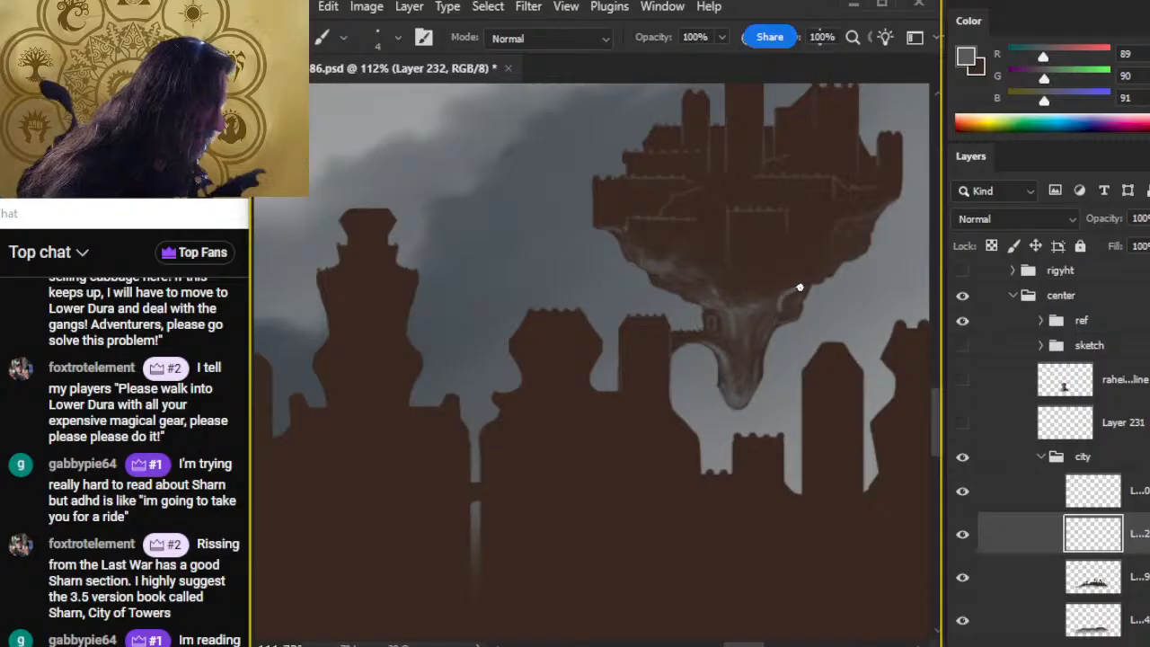
pyautogui.press('r')
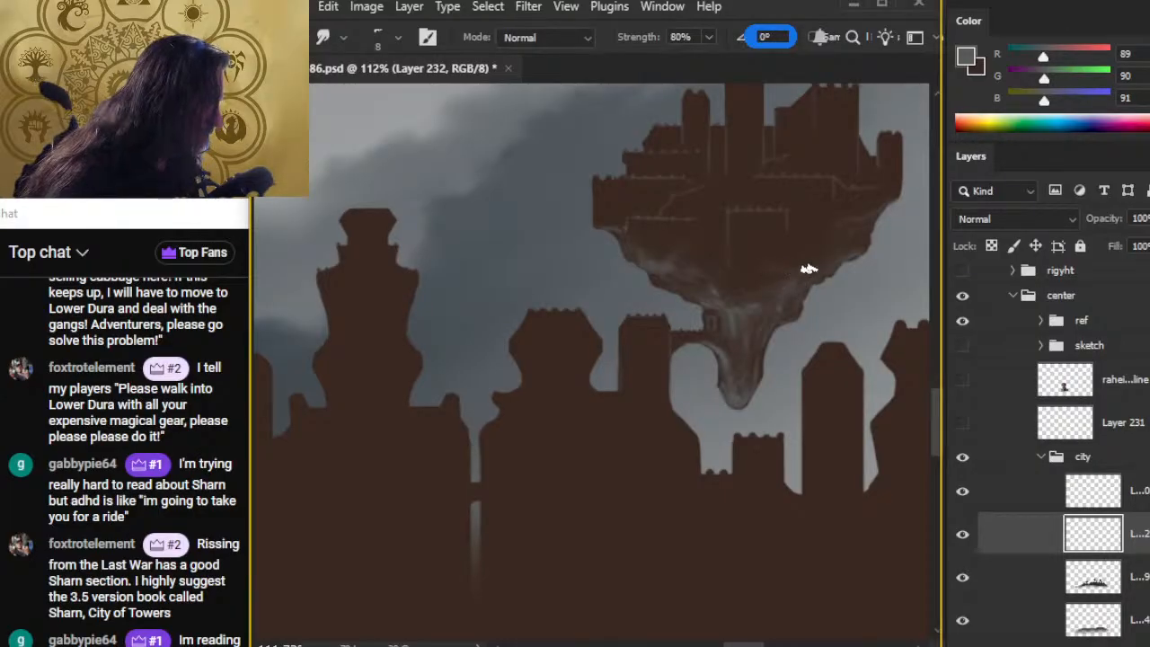
pyautogui.press('e')
pyautogui.click(689, 233)
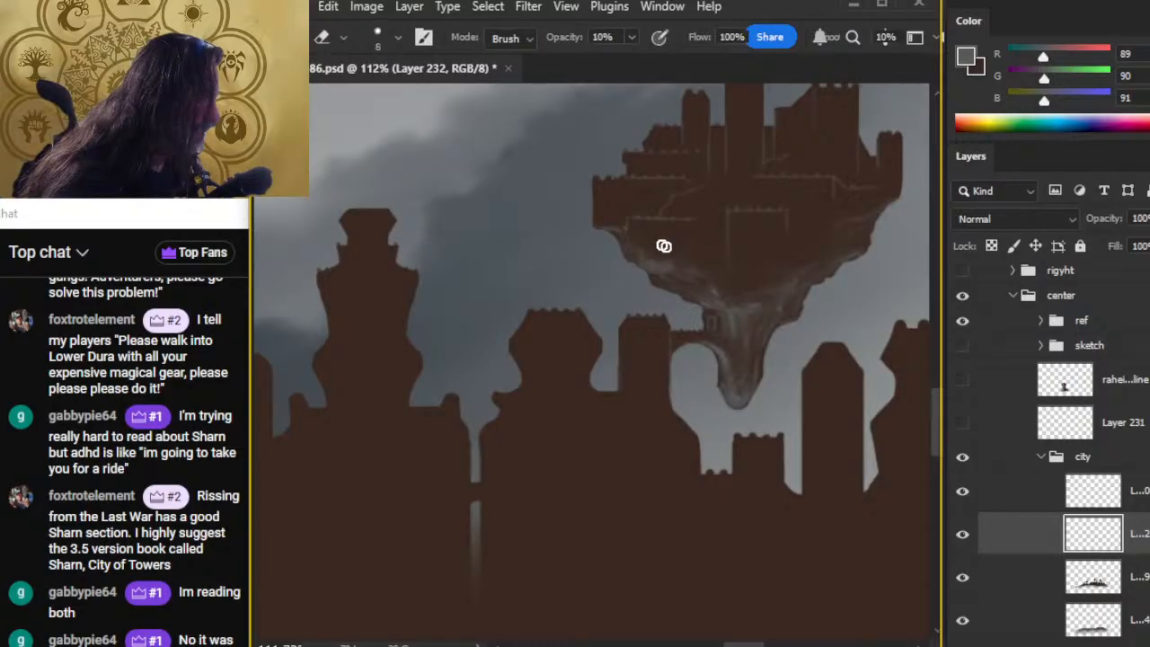
pyautogui.press('r')
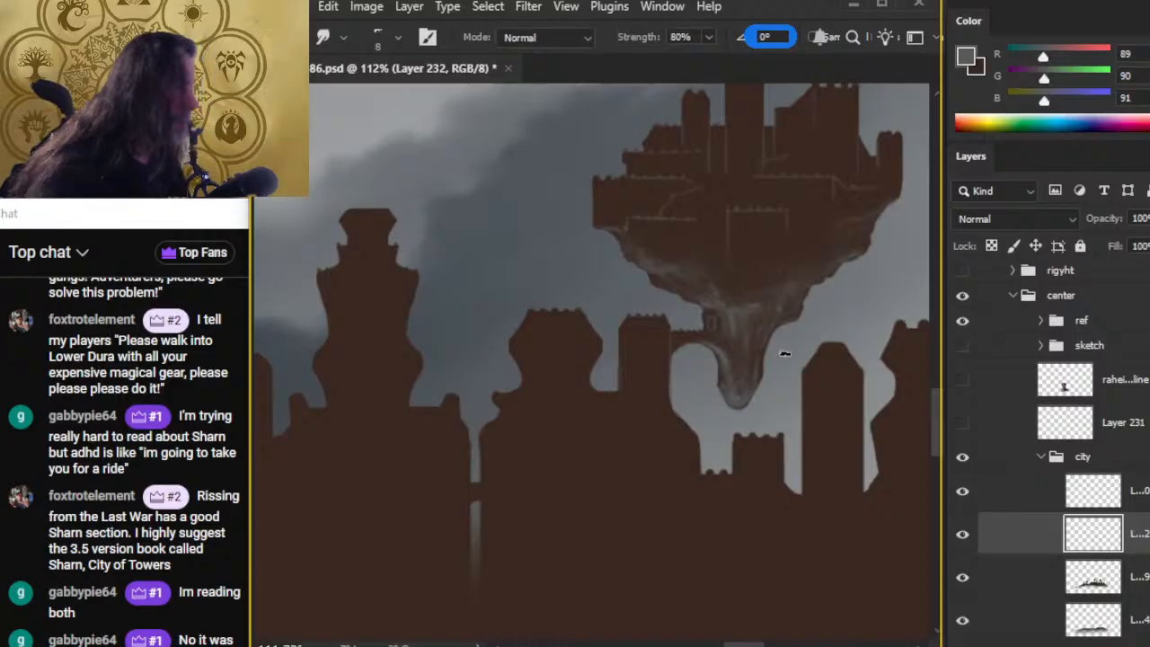
# Step: Alternate light erasing and smudging to soften the centre of the right citadel's rock just above the hanging spike
pyautogui.moveTo(775, 326); pyautogui.dragTo(699, 330)
pyautogui.moveTo(763, 432); pyautogui.dragTo(652, 378)
pyautogui.moveTo(733, 290); pyautogui.dragTo(818, 286)
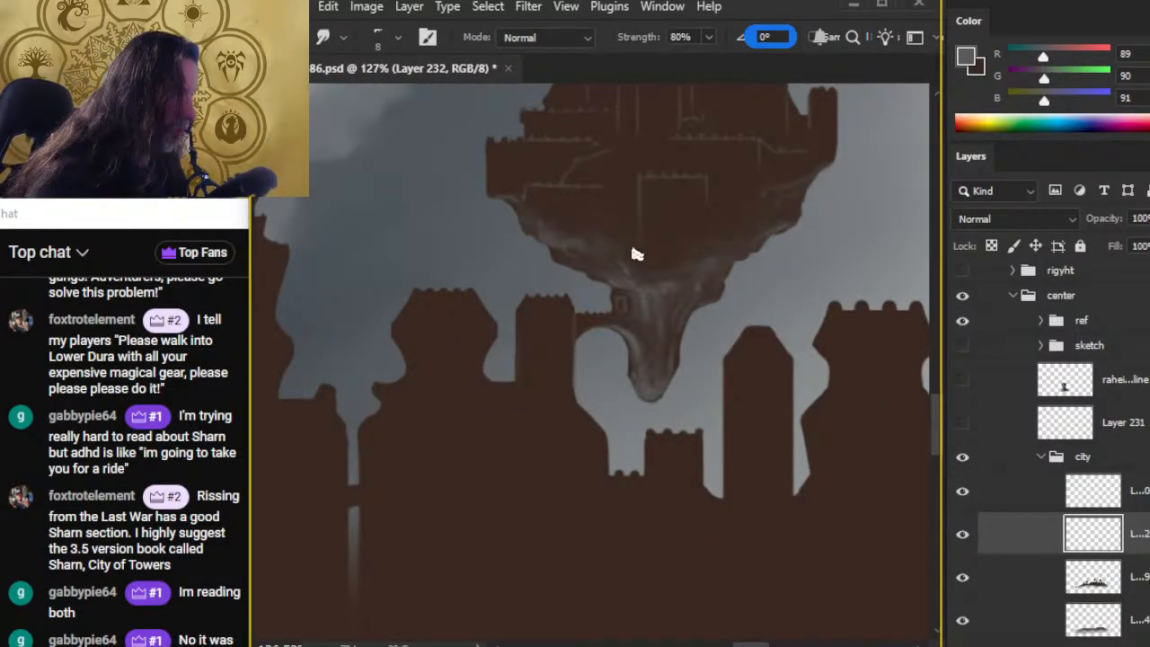
pyautogui.press('e')
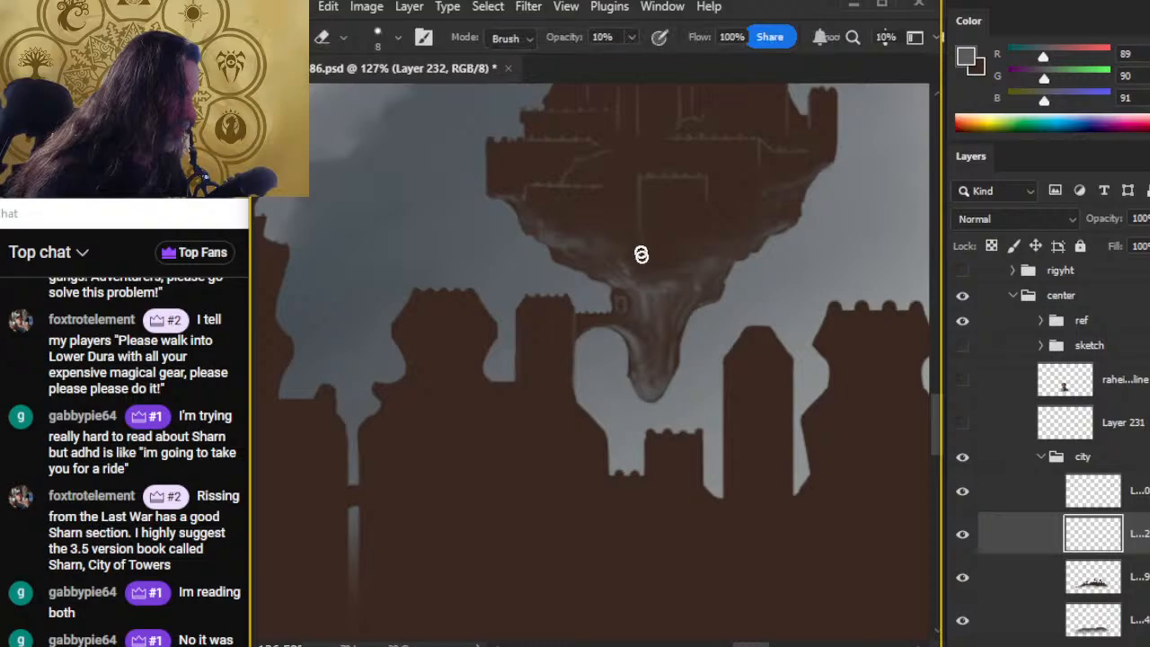
pyautogui.press('r')
pyautogui.press('e')
# Step: Paint a grey rock ledge beneath the right citadel's rightmost tower and smudge it into the slope
pyautogui.press('r')
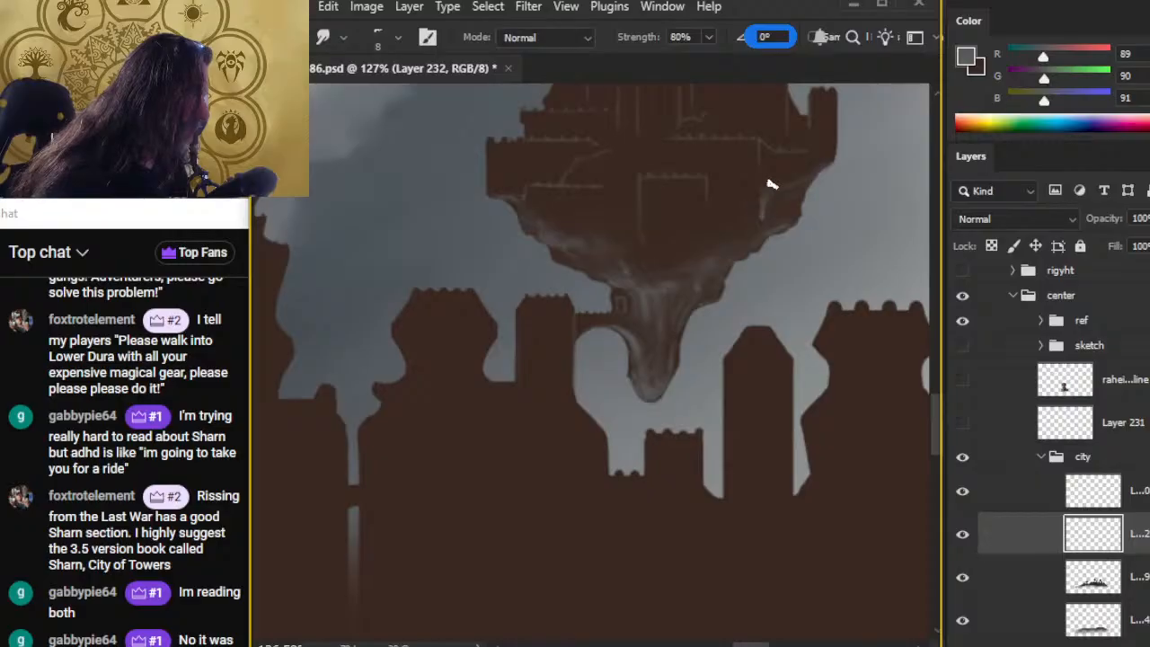
pyautogui.press('b')
pyautogui.press('r')
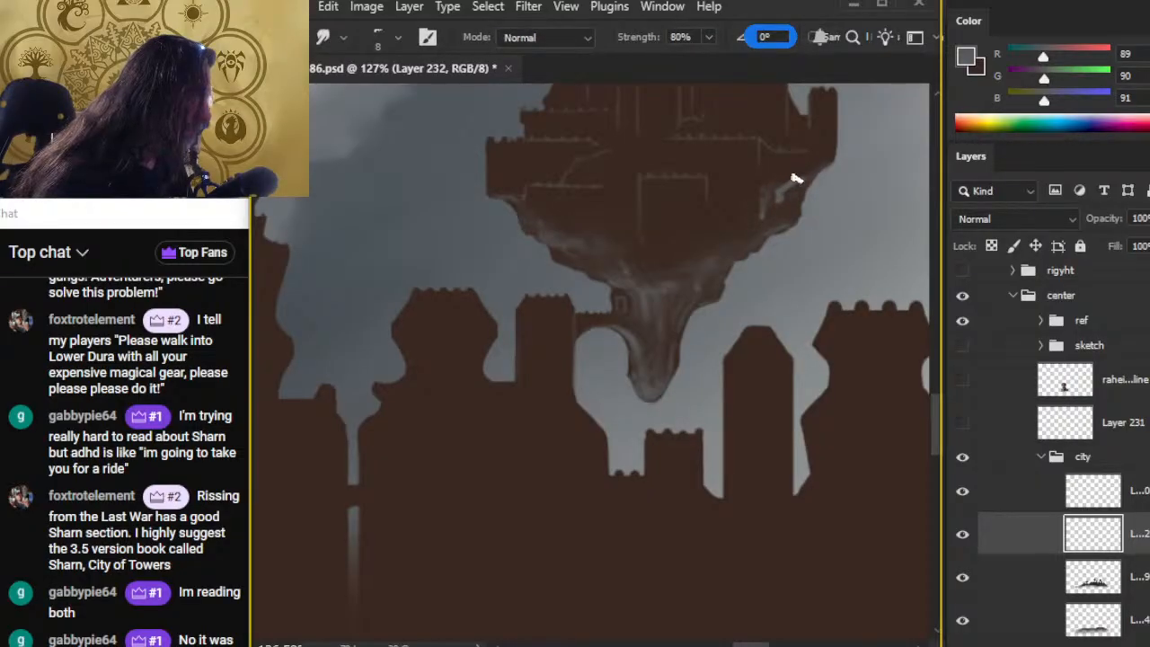
# Step: Add grey paint to the rock ledge beneath the right citadel's rightmost tower with a size 5 brush and smudge it into the slope
pyautogui.press('b')
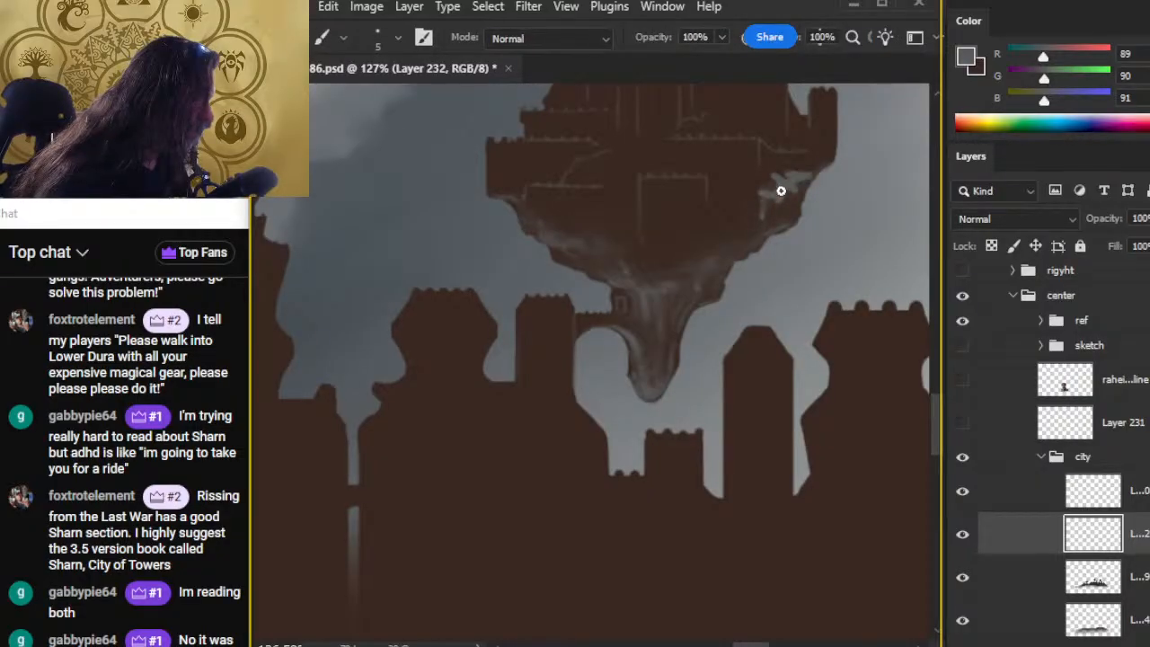
pyautogui.press('r')
pyautogui.press('f')
pyautogui.press('f')
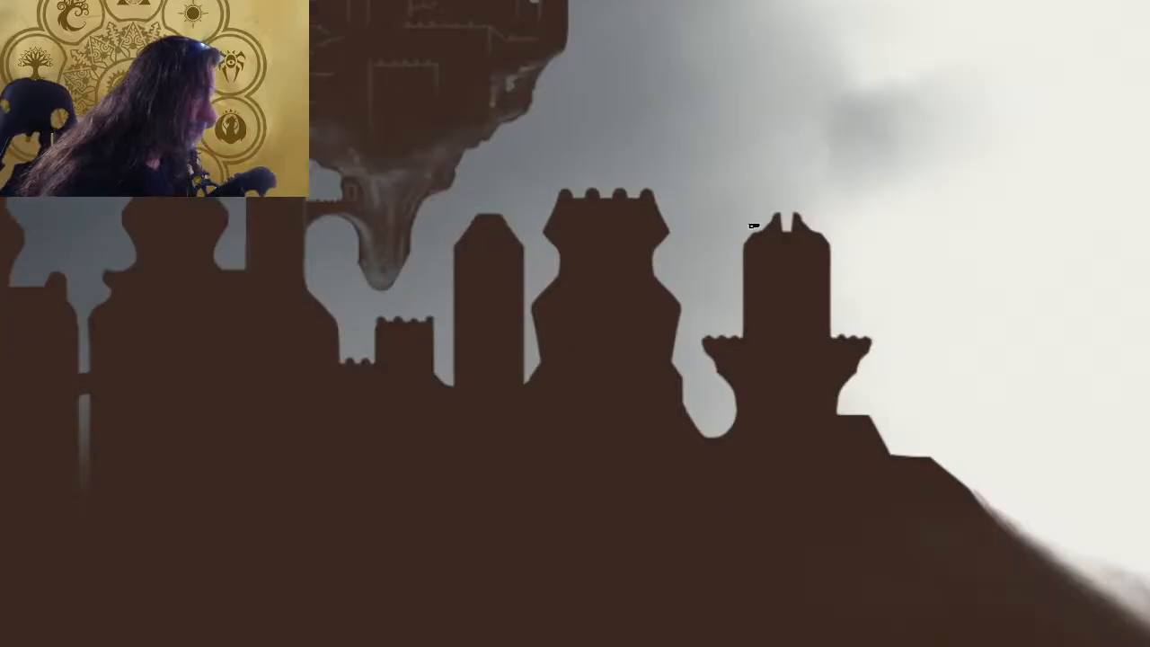
pyautogui.press('f')
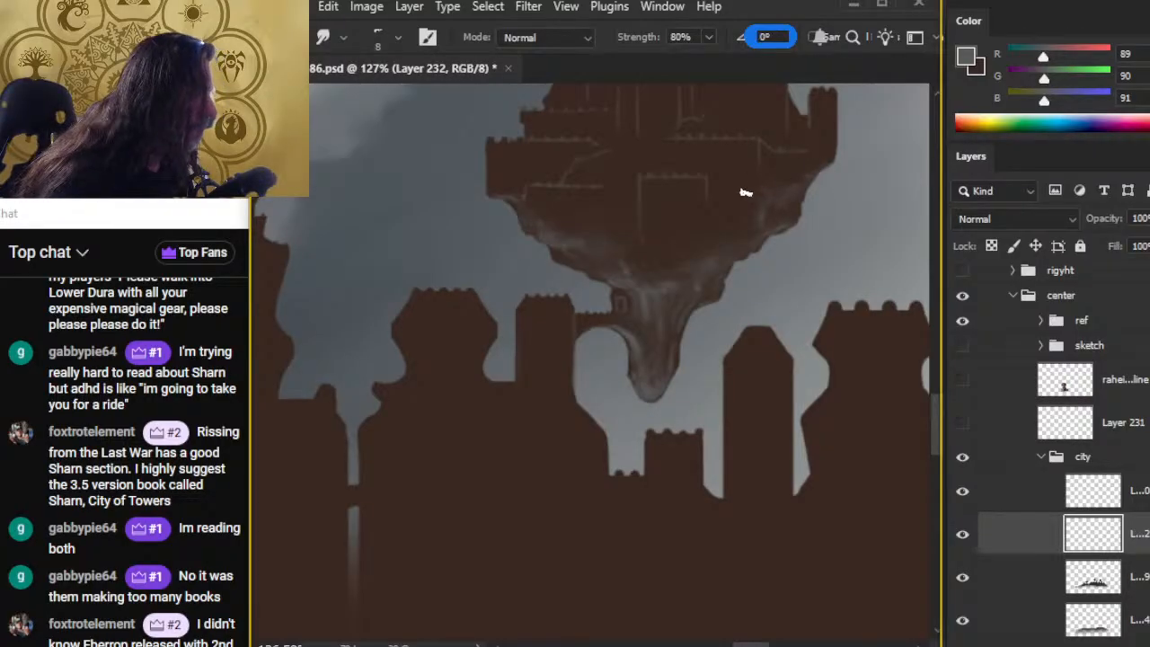
# Step: Refine the right slope of the right citadel's rock with light erasing at 10% opacity, thin grey strokes and smudging at 80% strength
pyautogui.press('e')
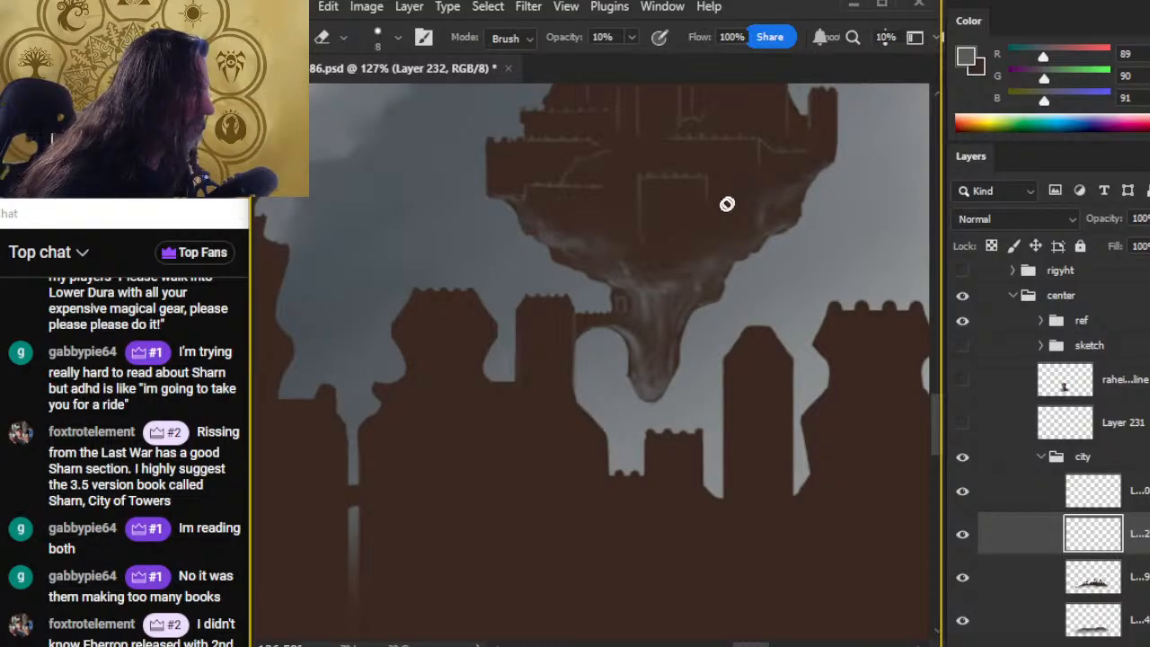
pyautogui.press('r')
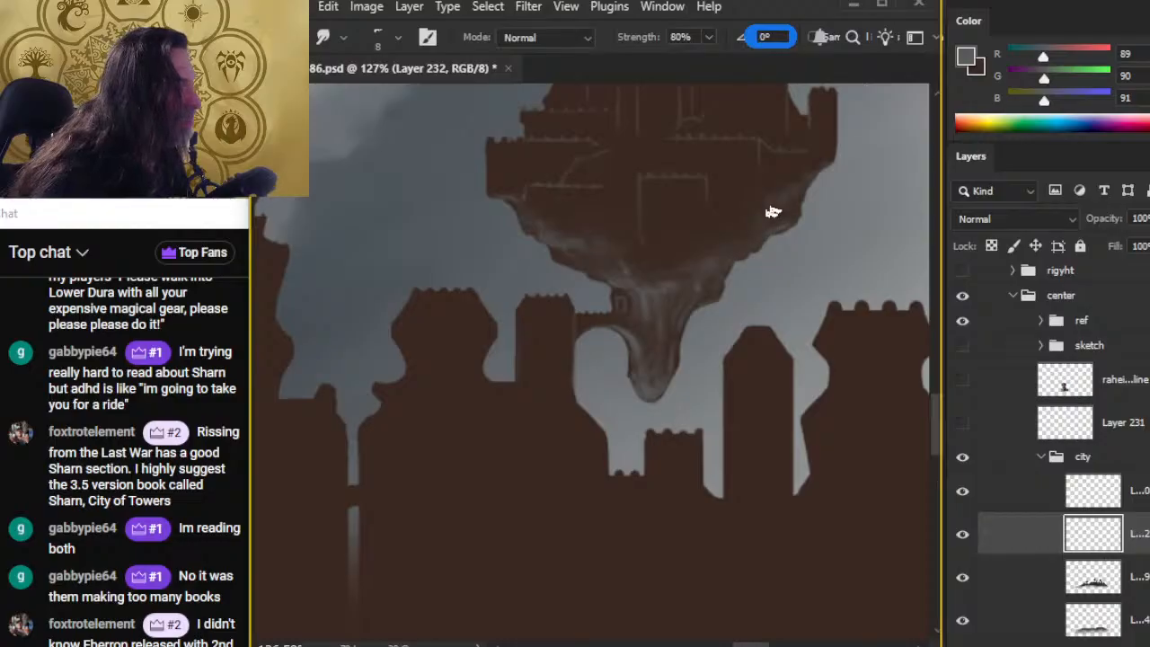
pyautogui.press('b')
pyautogui.press('r')
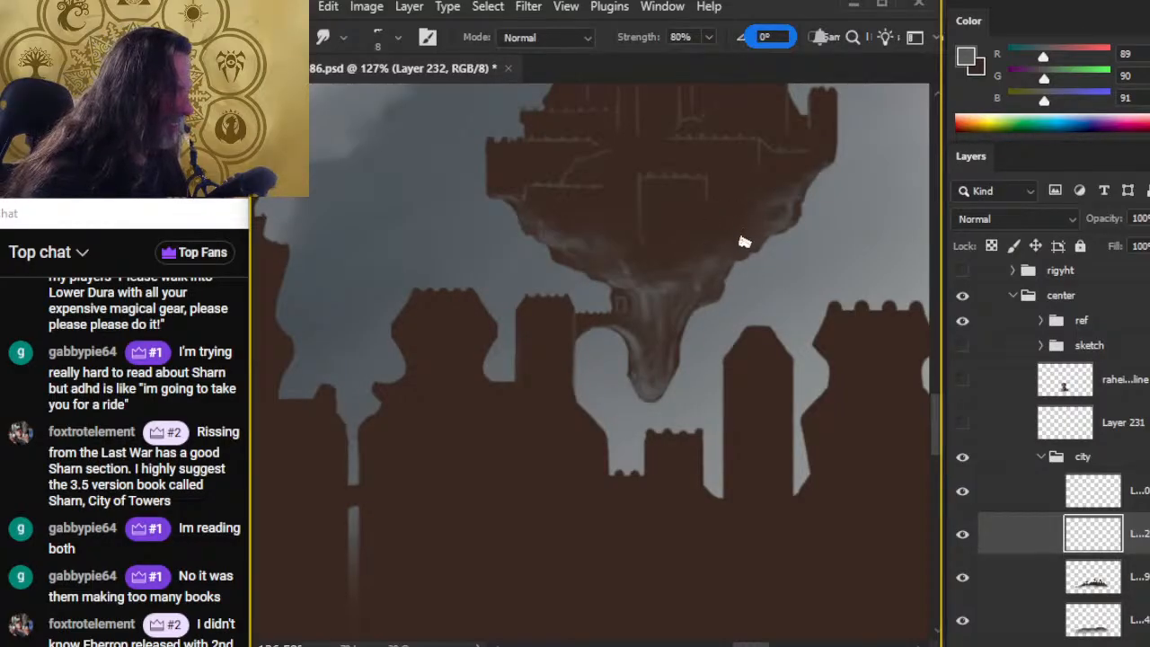
pyautogui.press('b')
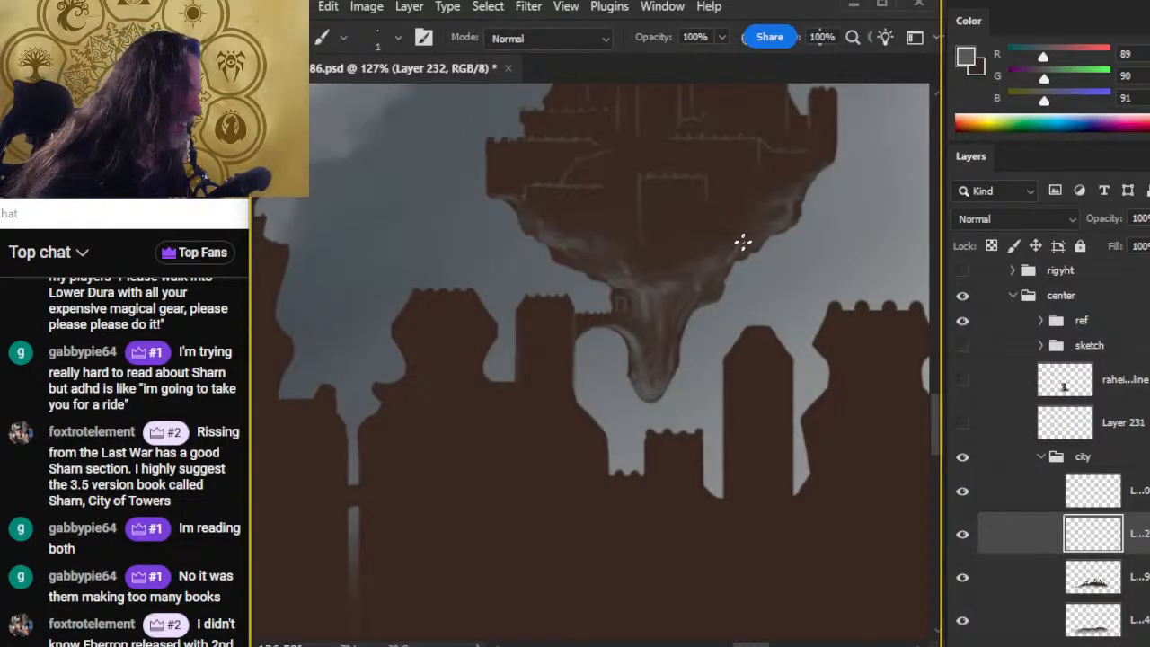
pyautogui.press('r')
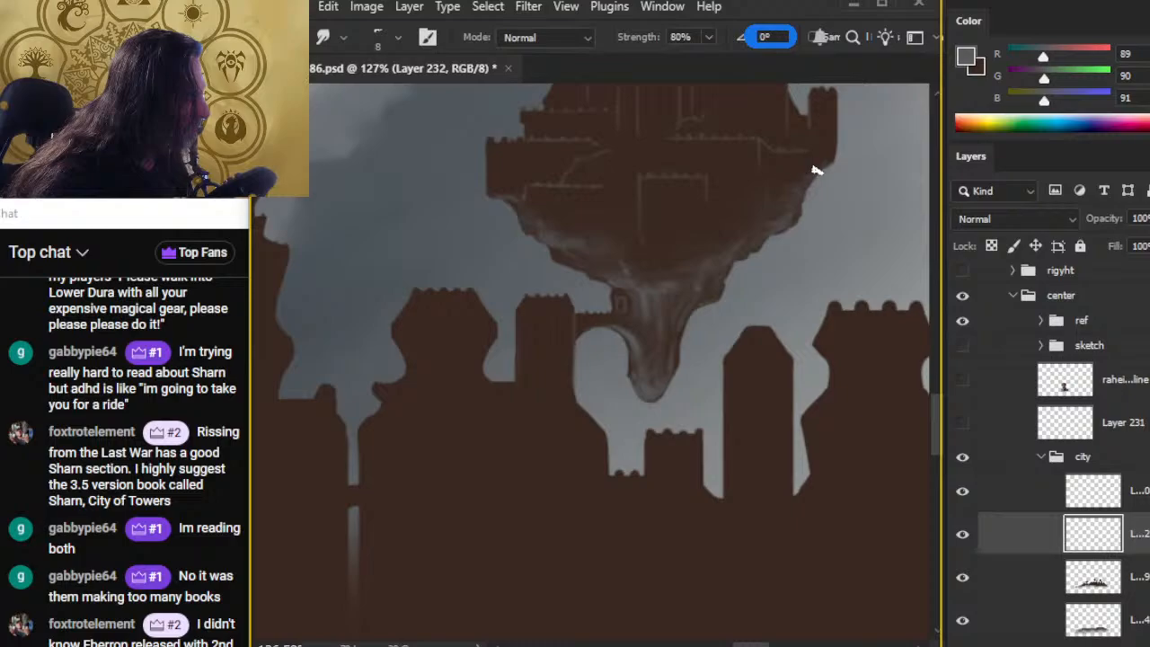
pyautogui.press('e')
# Step: Make Layer 230 in the city group the active layer and open its opacity control
pyautogui.press('z')
pyautogui.moveTo(757, 233)
pyautogui.mouseDown()
pyautogui.moveTo(661, 221)
pyautogui.moveTo(639, 277)
pyautogui.mouseUp()
pyautogui.press('r')
pyautogui.press('z')
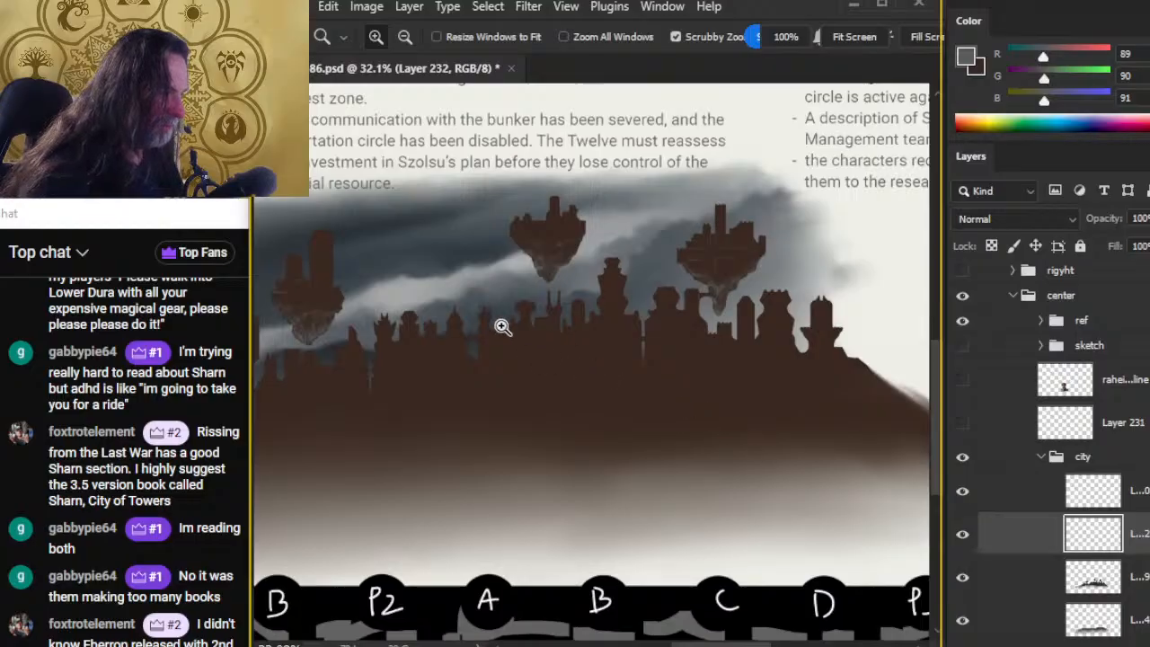
pyautogui.moveTo(703, 374); pyautogui.dragTo(741, 395)
pyautogui.moveTo(517, 367); pyautogui.dragTo(529, 371)
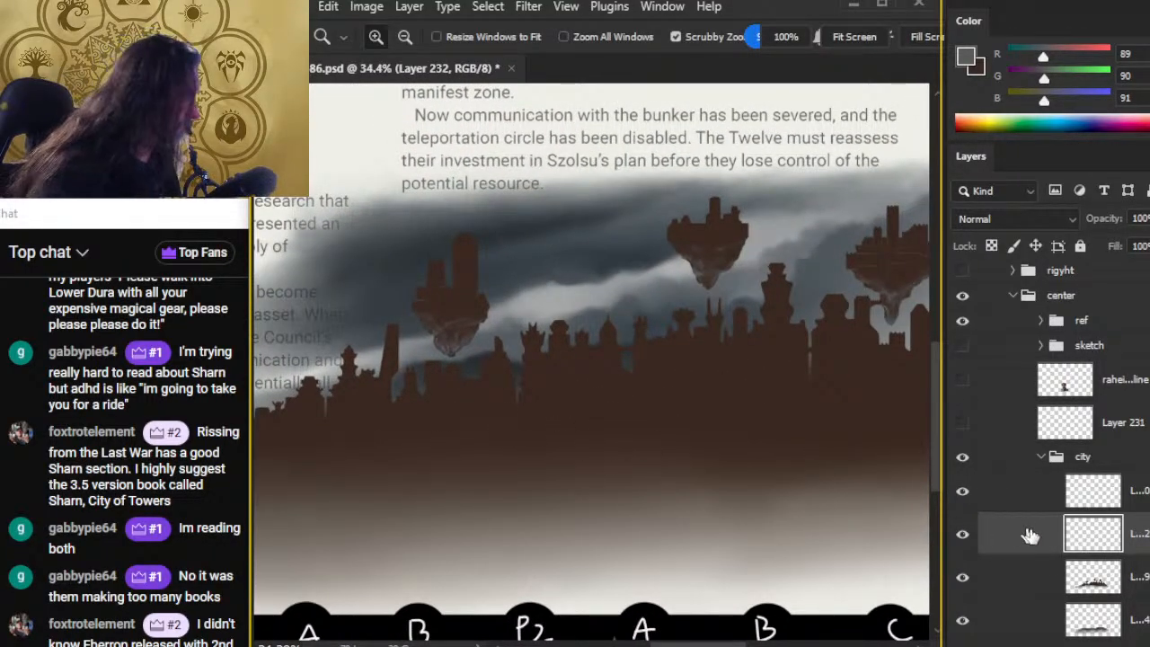
pyautogui.click(1007, 503)
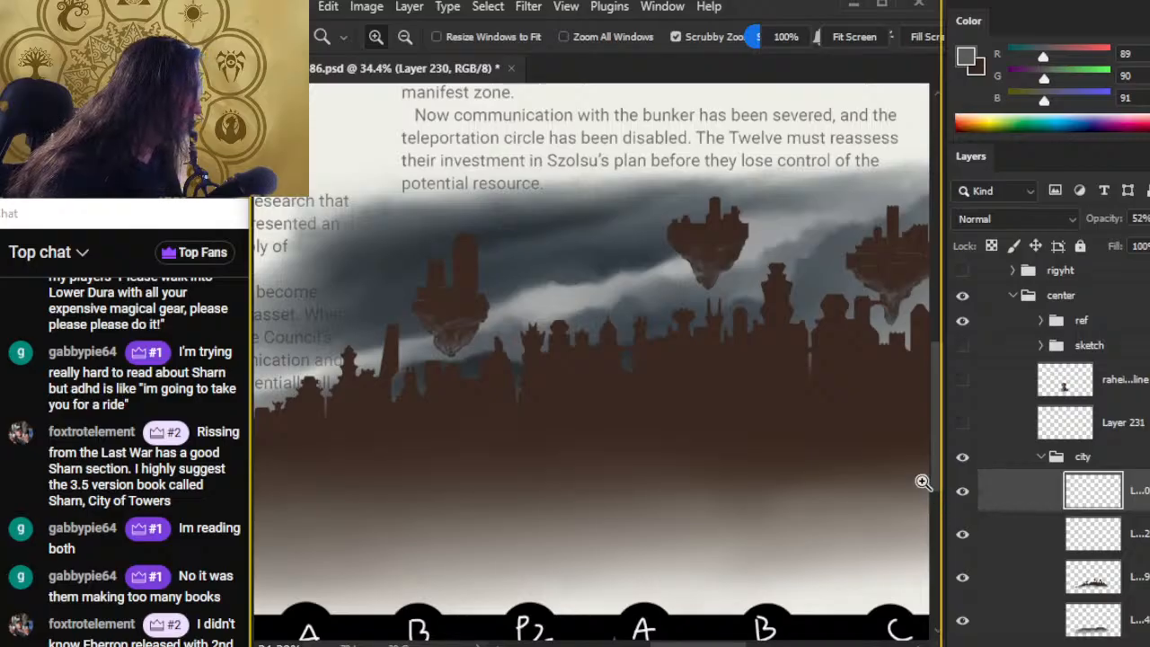
pyautogui.click(1149, 218)
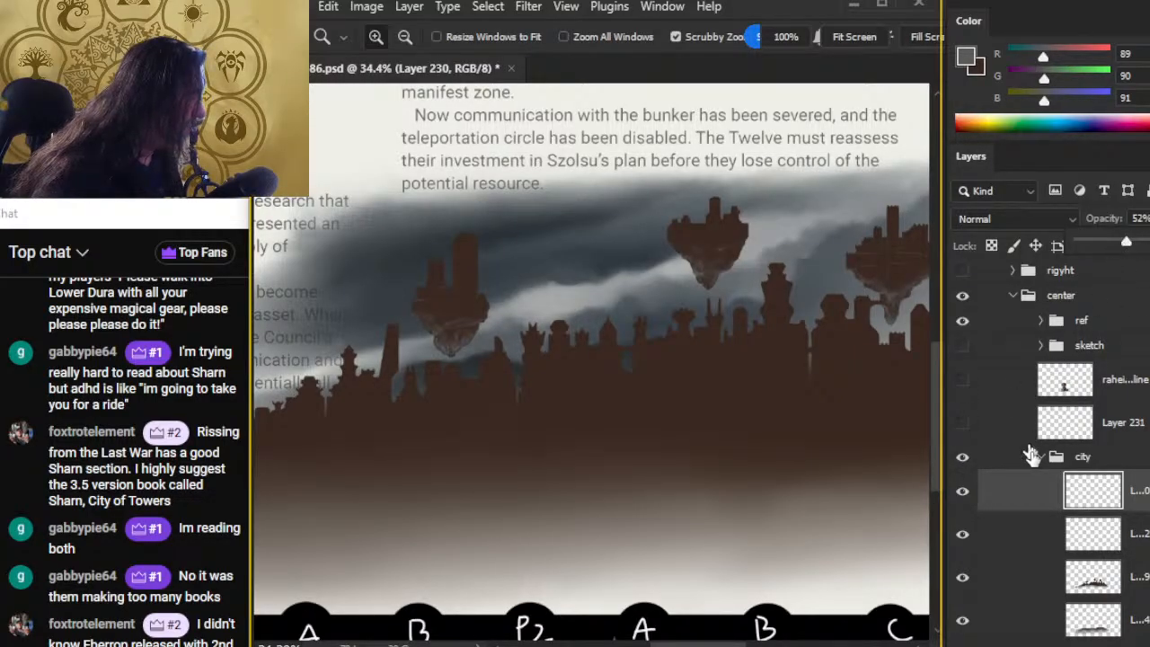
pyautogui.moveTo(444, 340); pyautogui.dragTo(461, 418)
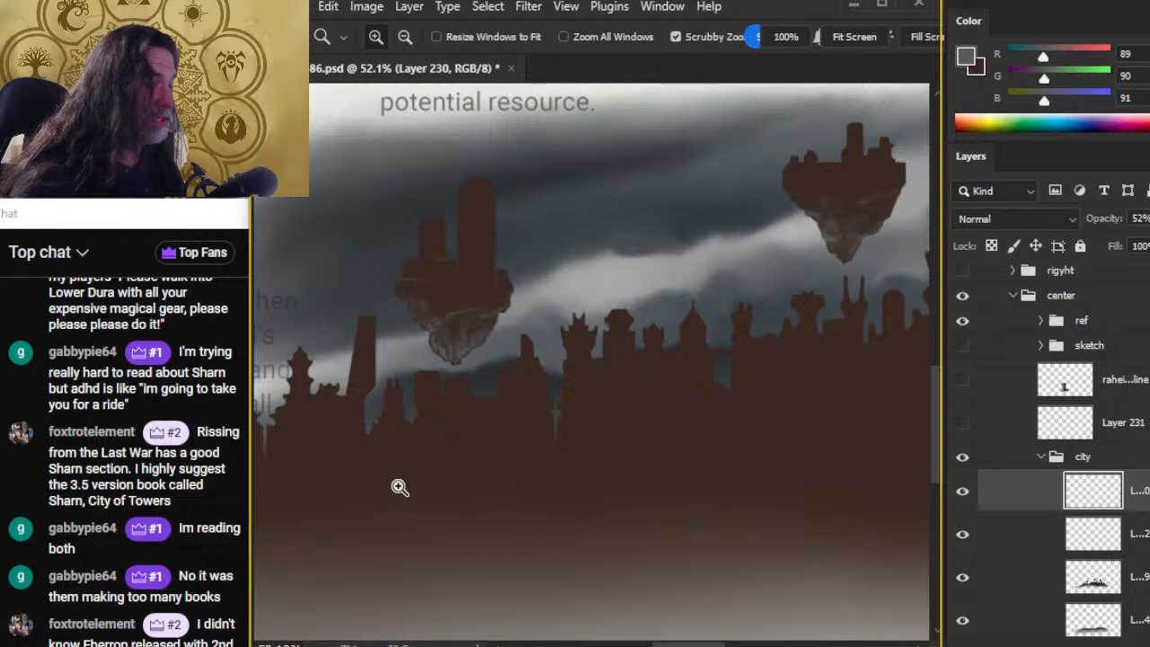
pyautogui.moveTo(461, 277); pyautogui.dragTo(475, 280)
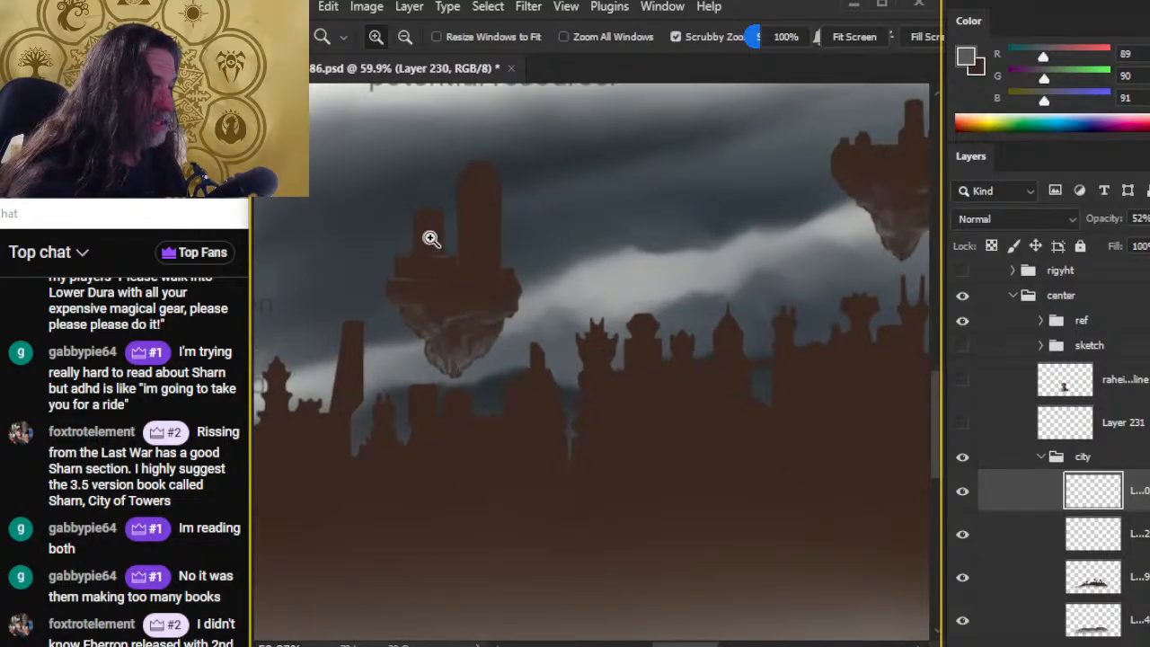
pyautogui.moveTo(432, 238)
pyautogui.mouseDown()
pyautogui.moveTo(431, 285)
pyautogui.moveTo(491, 275)
pyautogui.mouseUp()
pyautogui.press('z')
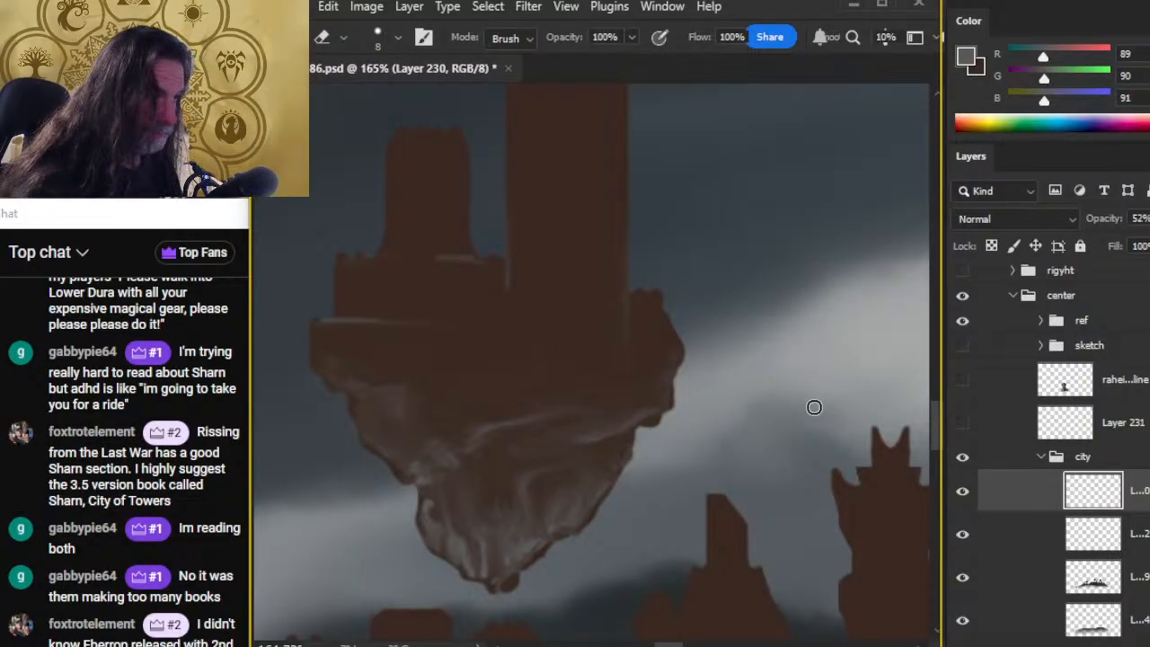
# Step: Paint a thin horizontal grey highlight along the platform at the base of the left citadel's shorter tower, then smudge and trim it
pyautogui.press('b')
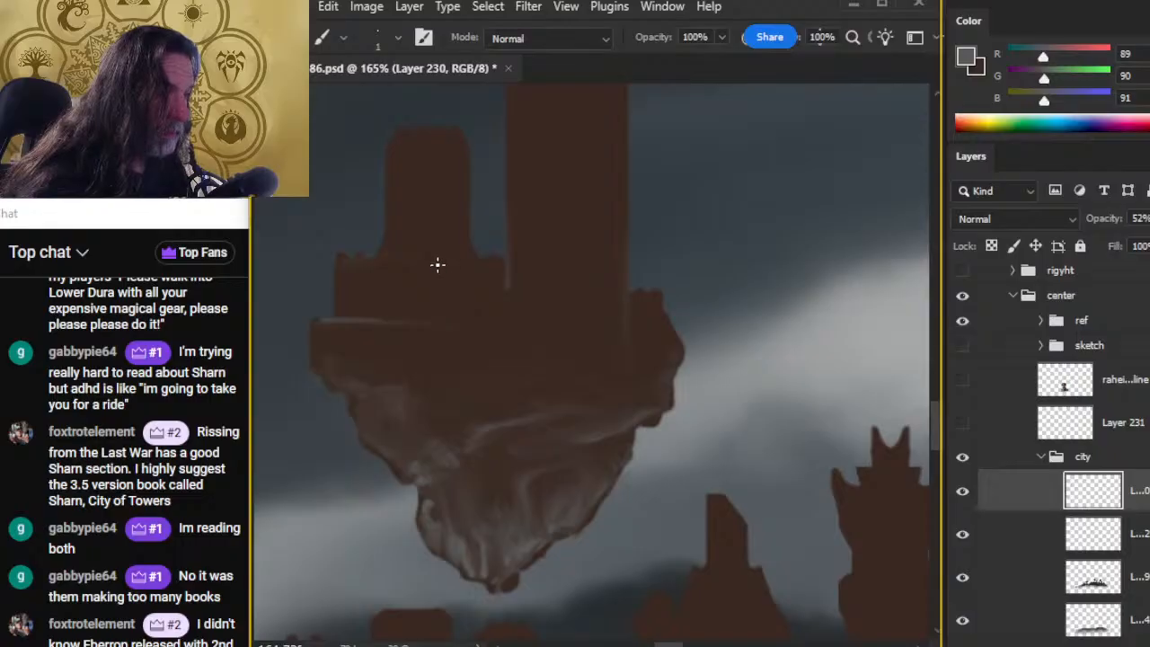
pyautogui.moveTo(439, 261); pyautogui.dragTo(483, 260)
pyautogui.press('r')
pyautogui.keyDown('shift'); pyautogui.click(428, 261); pyautogui.keyUp('shift')
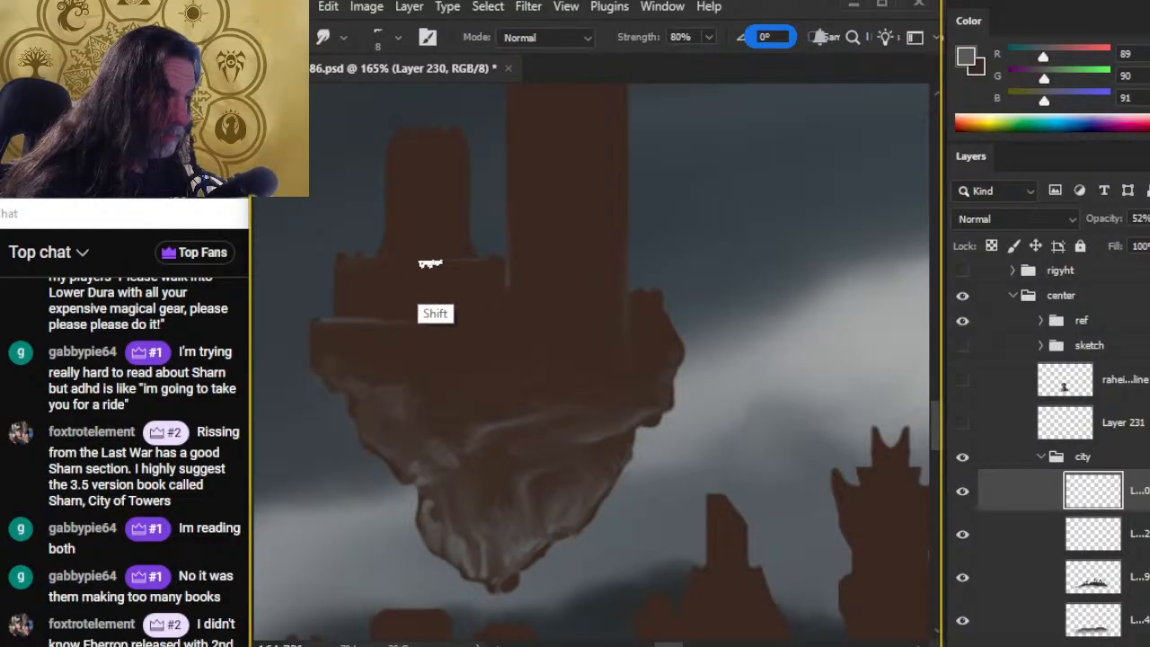
pyautogui.keyDown('shift'); pyautogui.click(461, 264); pyautogui.keyUp('shift')
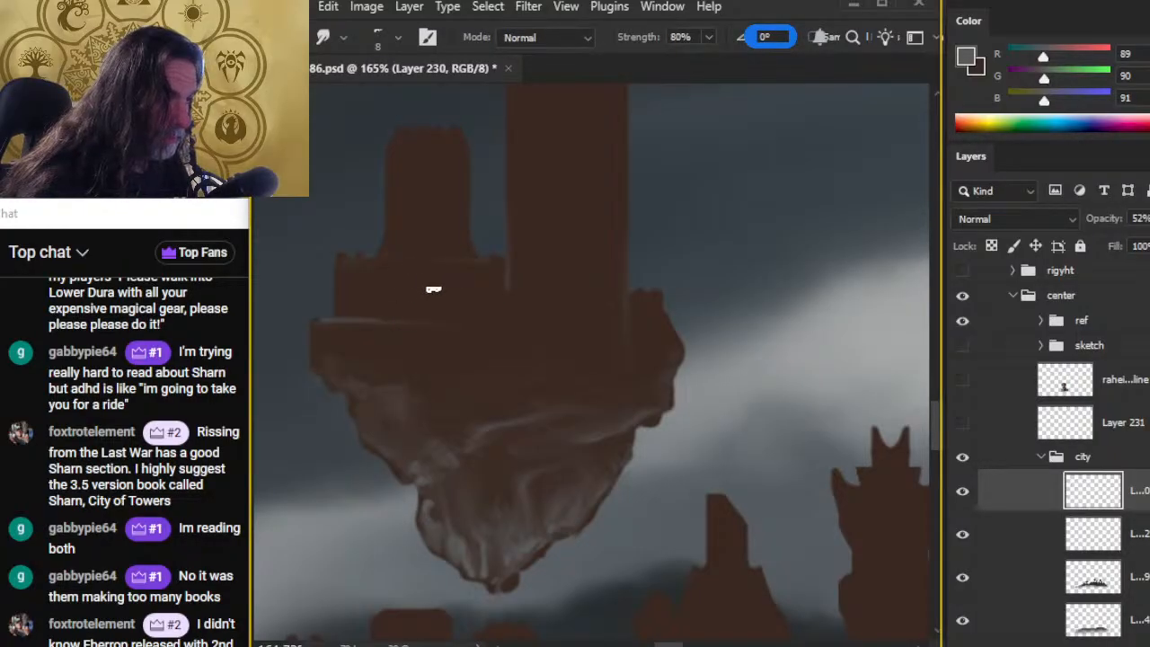
pyautogui.press('e')
pyautogui.press('r')
# Step: Extend the thin grey highlight along the left part of the left citadel's upper platform, cleaning it up by smudging and erasing
pyautogui.press('b')
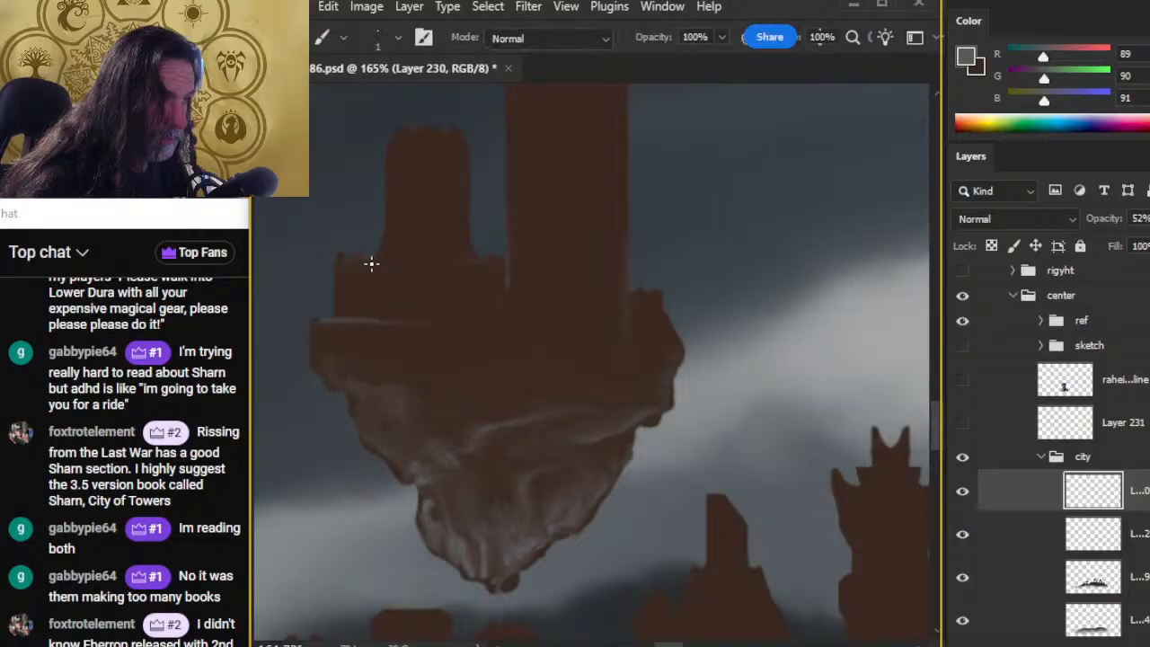
pyautogui.press('r')
pyautogui.press('e')
pyautogui.press('b')
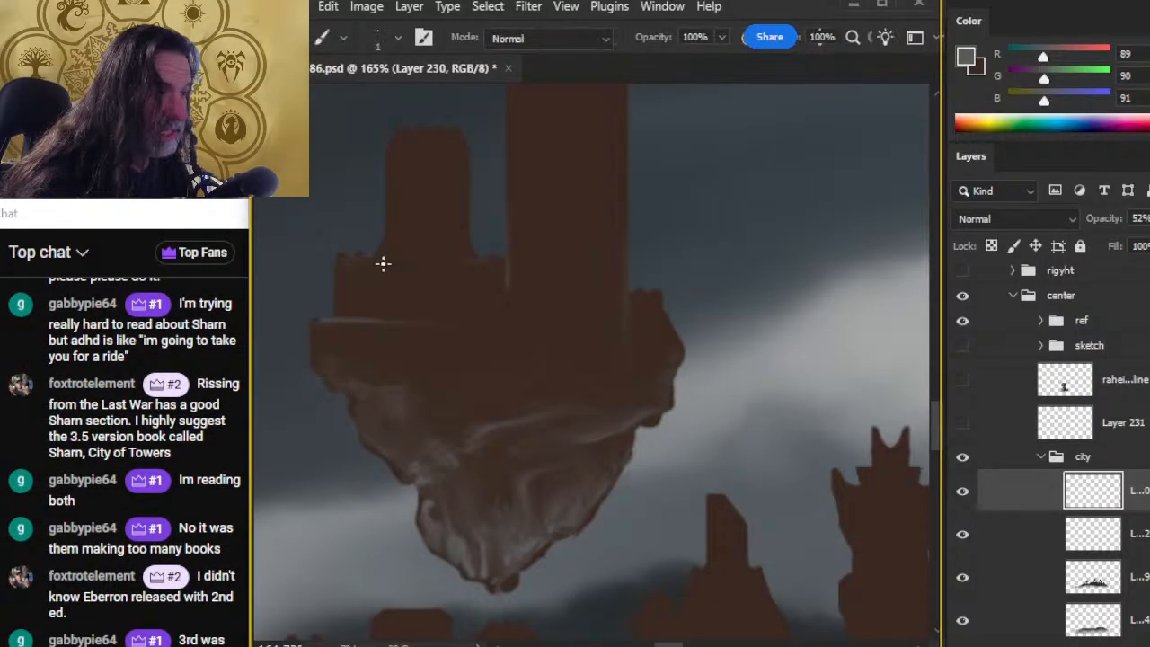
pyautogui.press('r')
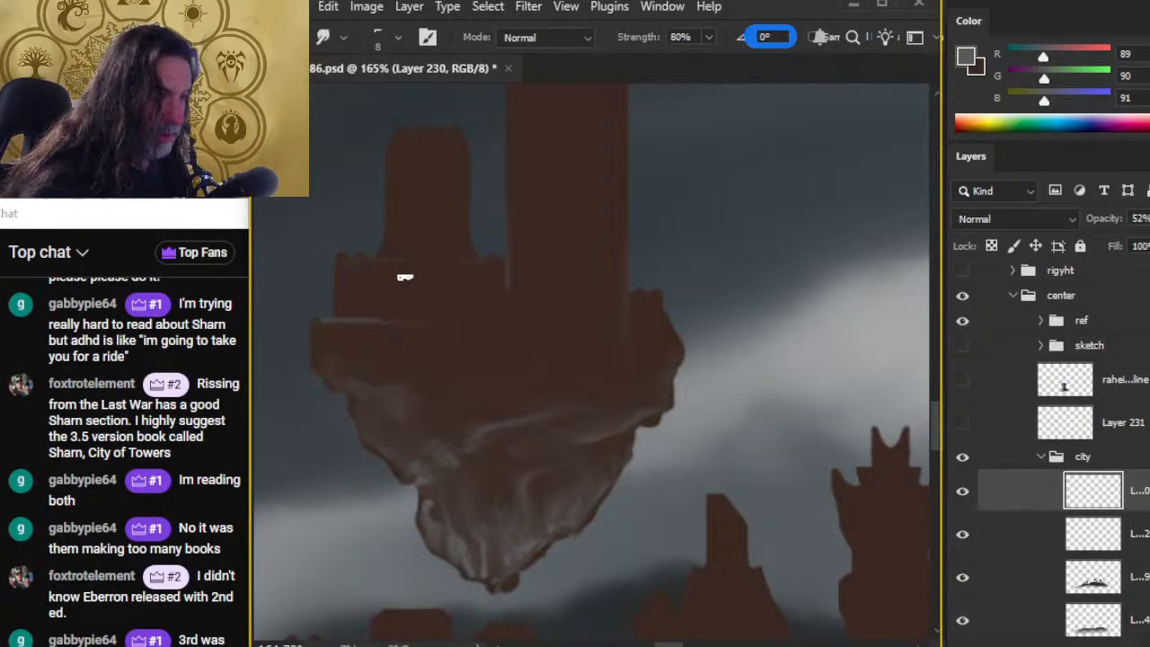
# Step: Erase the left citadel's lower ledge highlight, repaint it as a straight size 2 grey line, smudge it, and add small battlement marks
pyautogui.press('e')
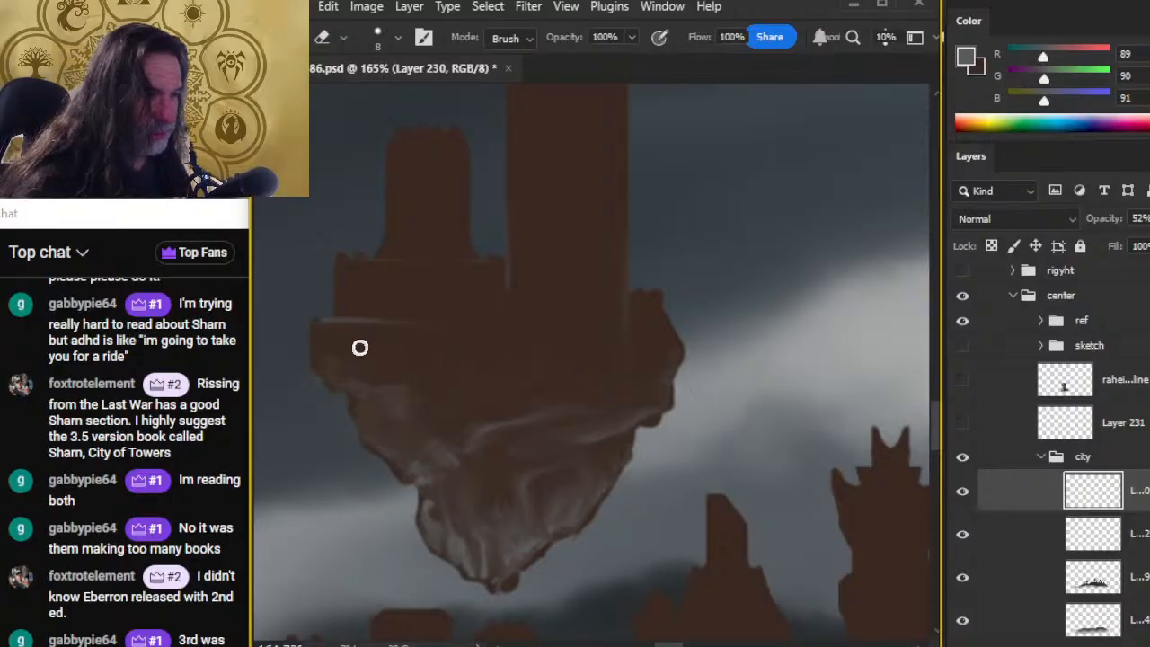
pyautogui.press('b')
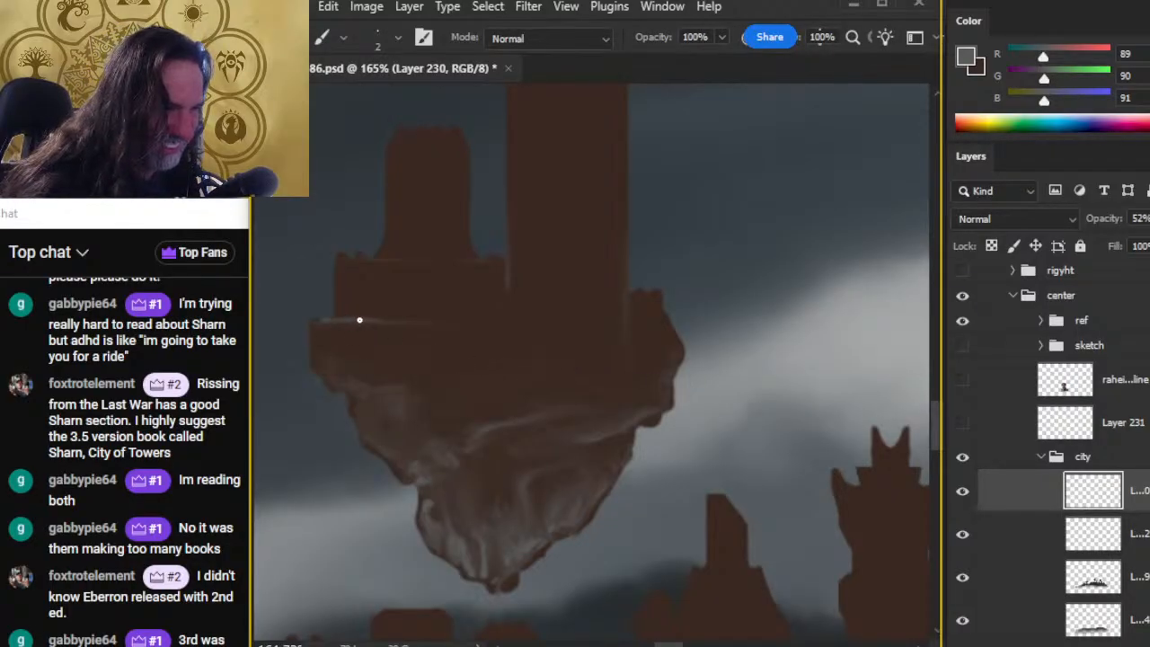
pyautogui.press('e')
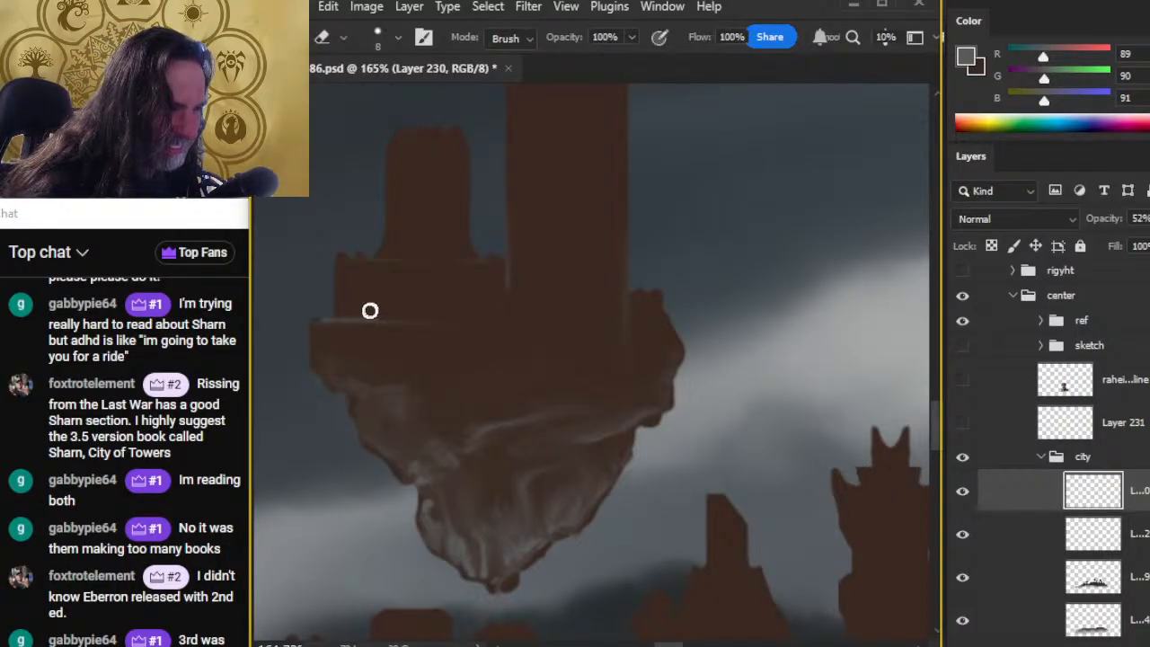
pyautogui.press('shift')
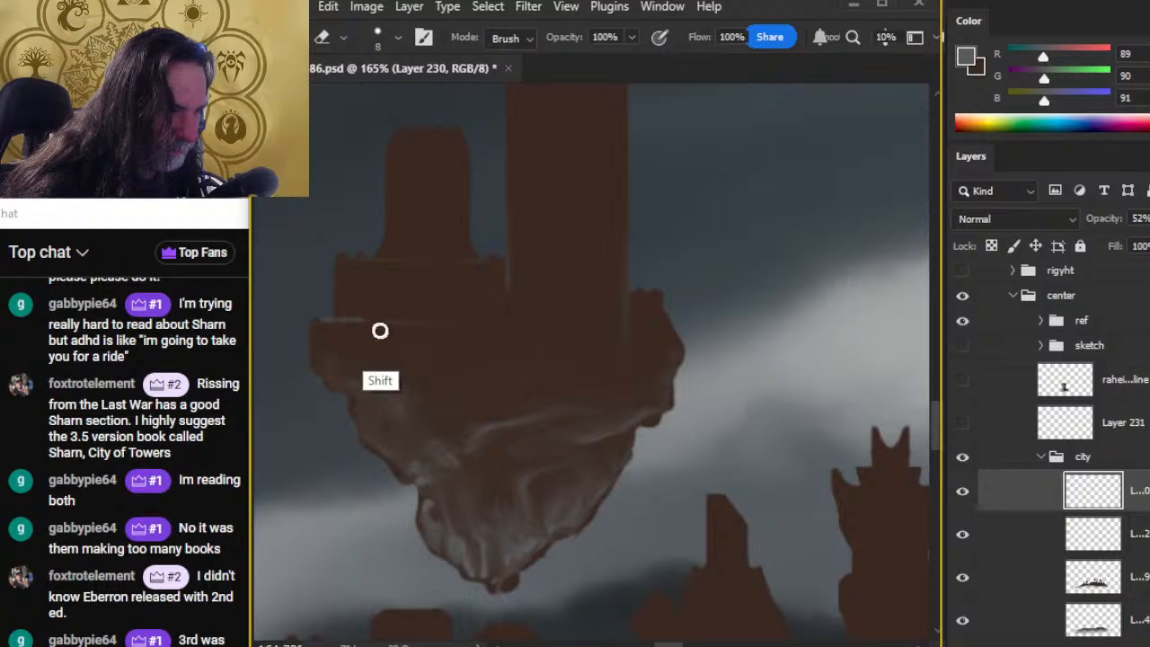
pyautogui.press('b')
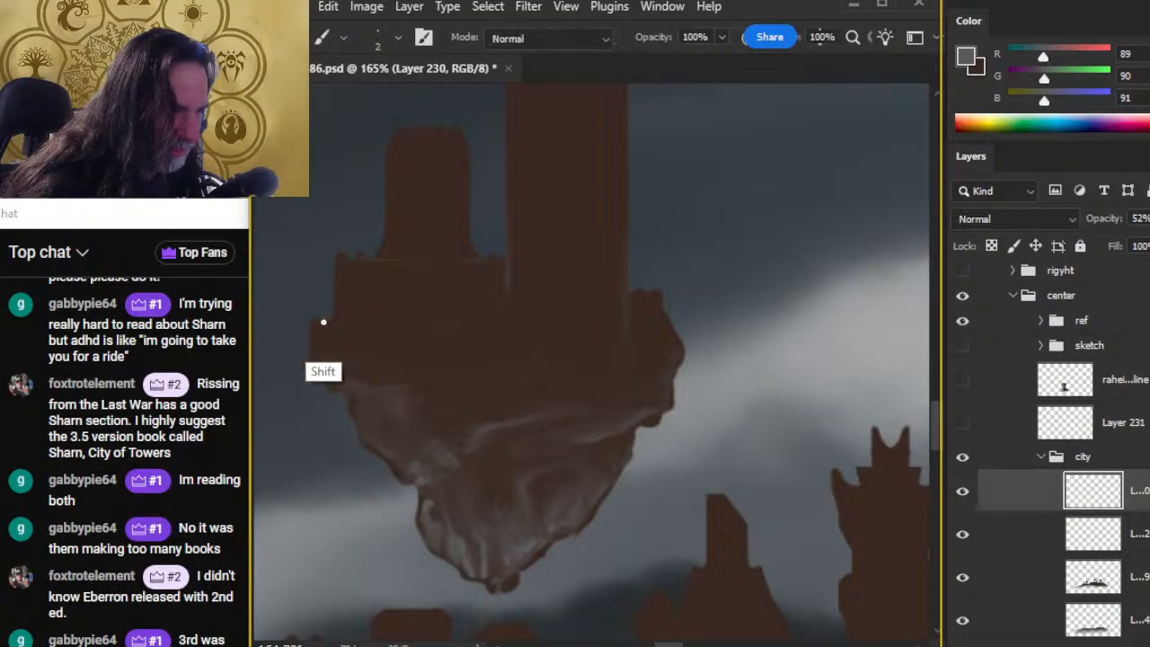
pyautogui.moveTo(324, 322); pyautogui.dragTo(436, 322)
pyautogui.press('r')
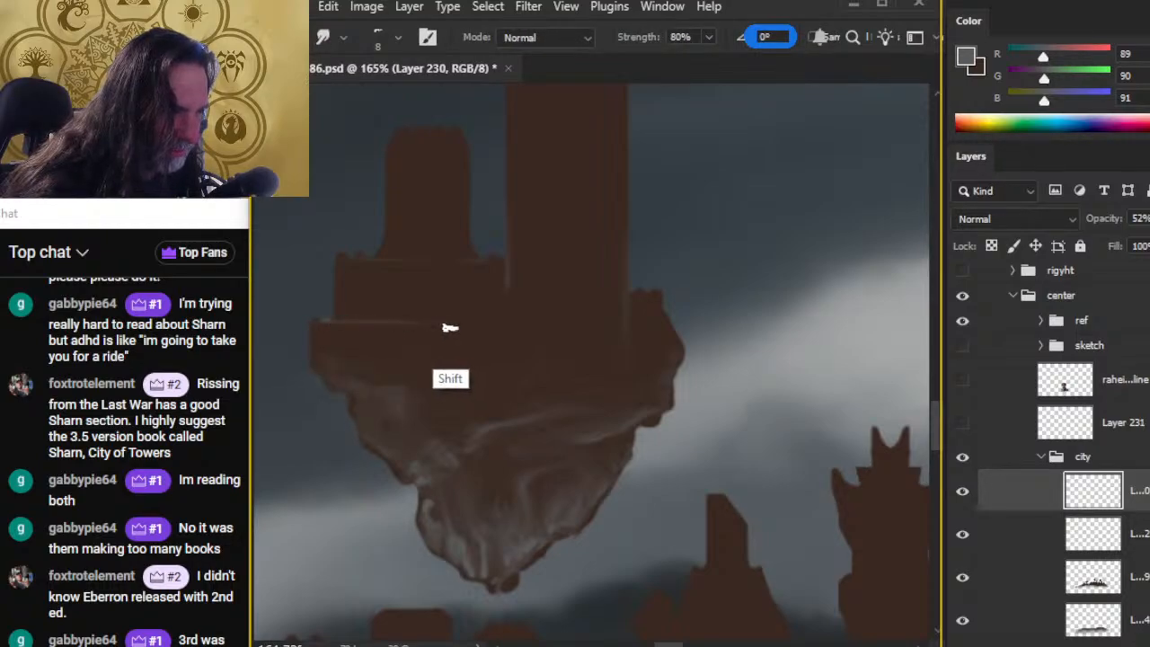
pyautogui.press('b')
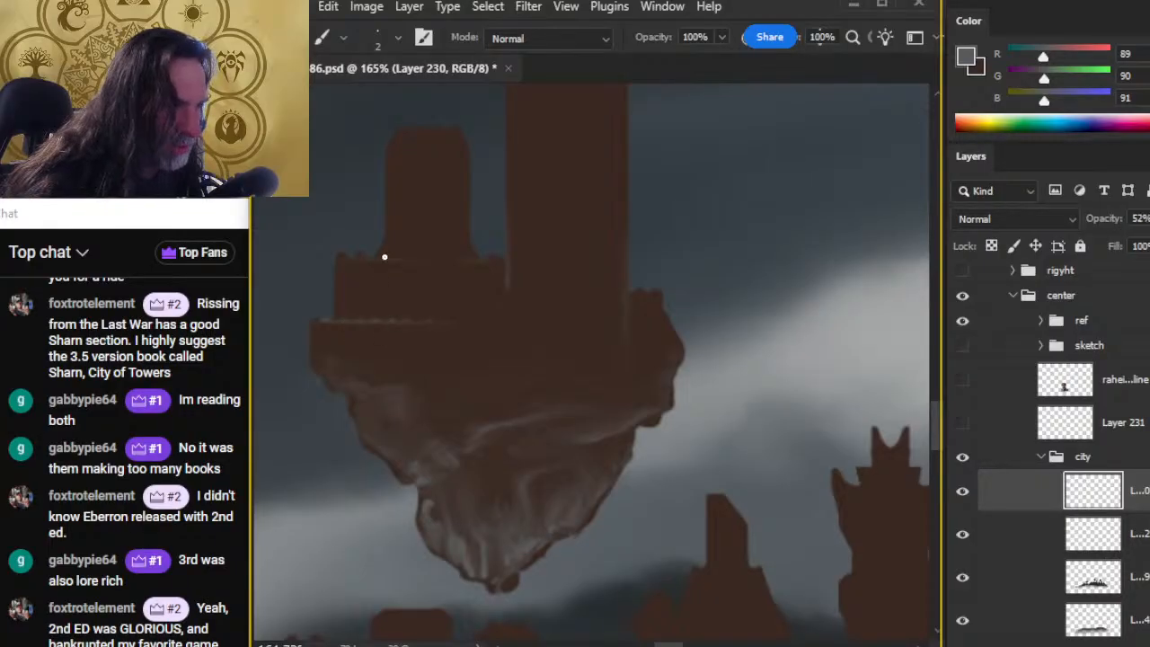
# Step: On Layer 229, erase the bumps from the left citadel's upper platform edge and sample the dark brown to touch up the silhouette
pyautogui.click(984, 584)
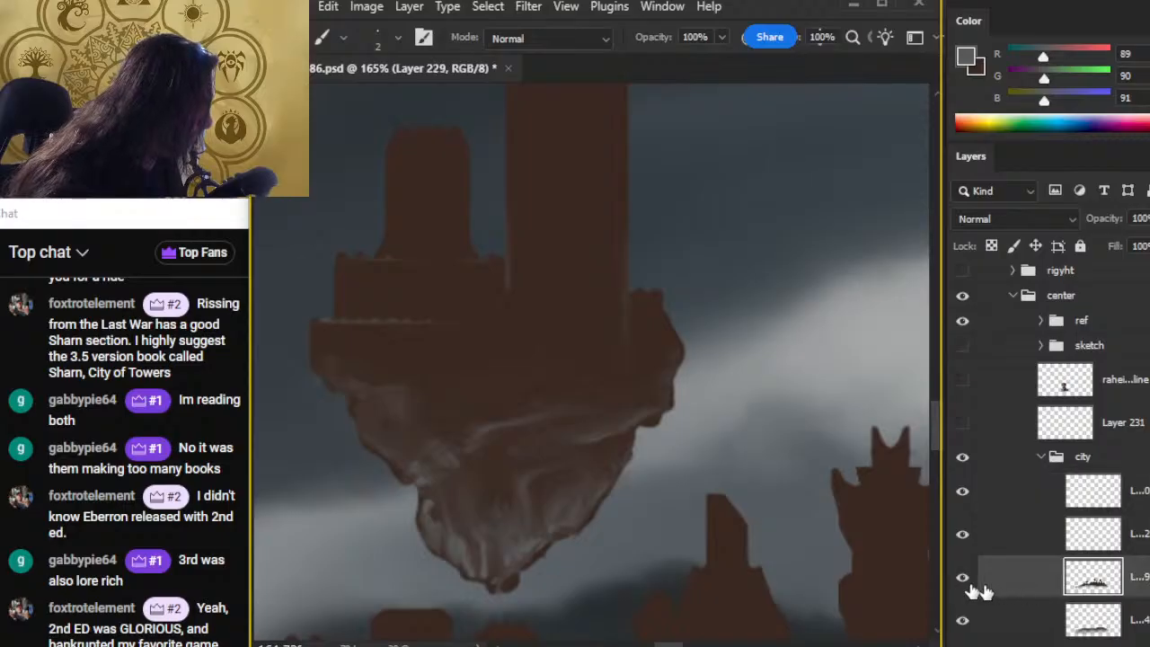
pyautogui.press('e')
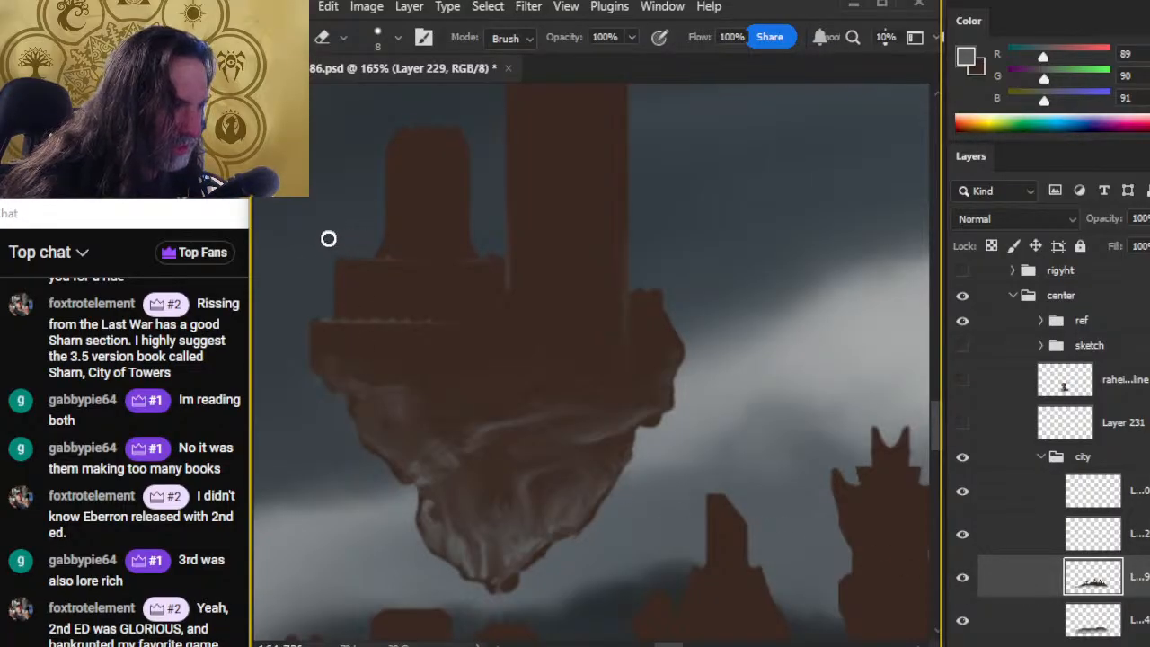
pyautogui.press('b')
pyautogui.keyDown('alt'); pyautogui.click(378, 262); pyautogui.keyUp('alt')
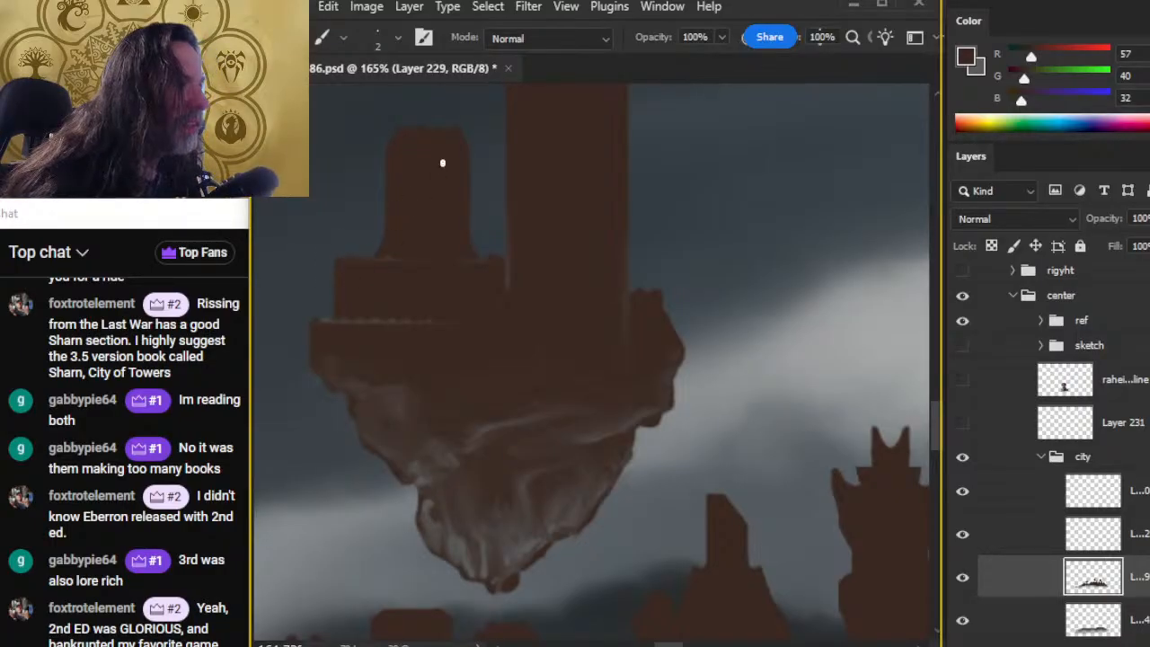
# Step: Alternate dark brown painting and full-opacity erasing to smooth the rounded top and sides of the left citadel's shorter tower
pyautogui.press('e')
pyautogui.press('b')
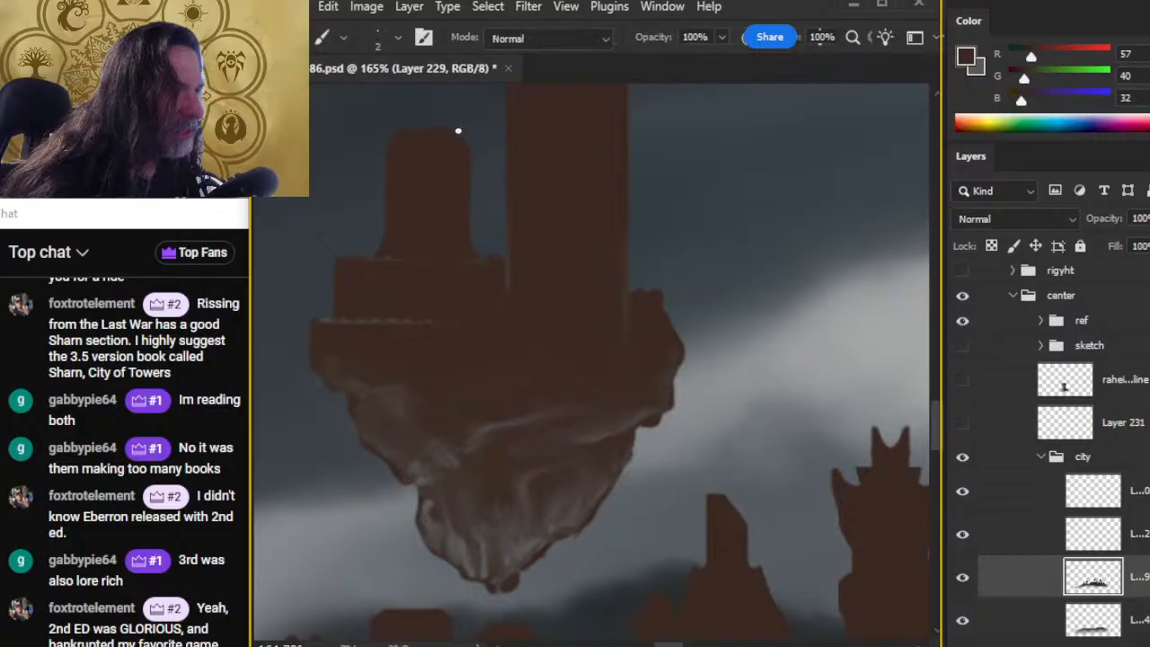
pyautogui.press('e')
pyautogui.press('b')
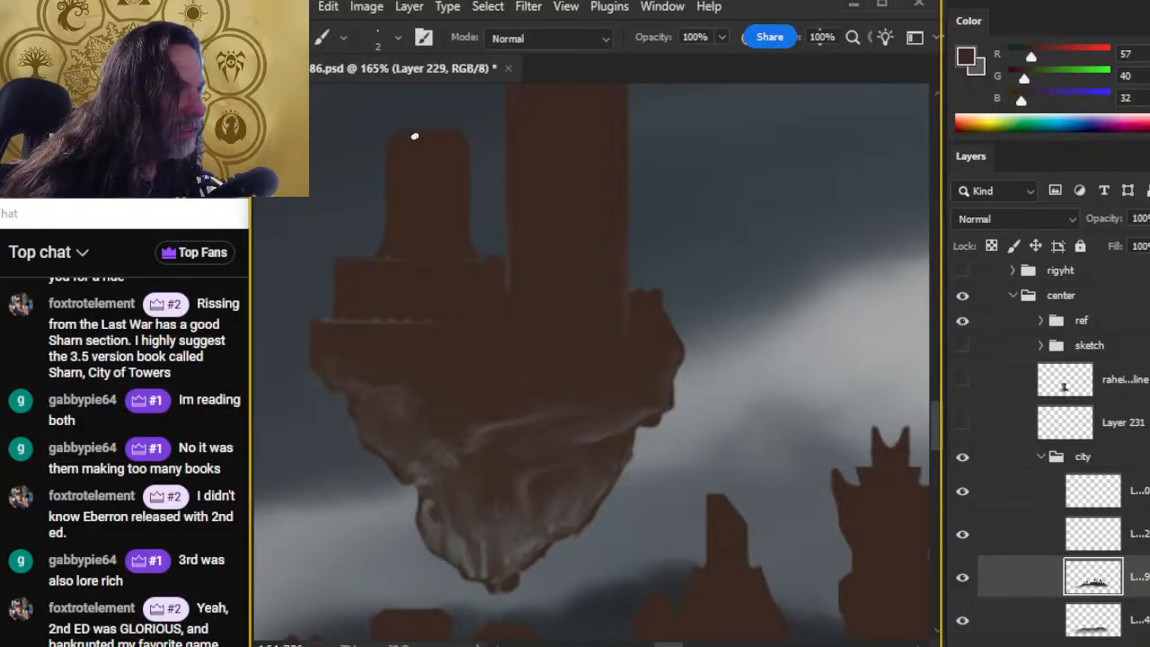
pyautogui.press('e')
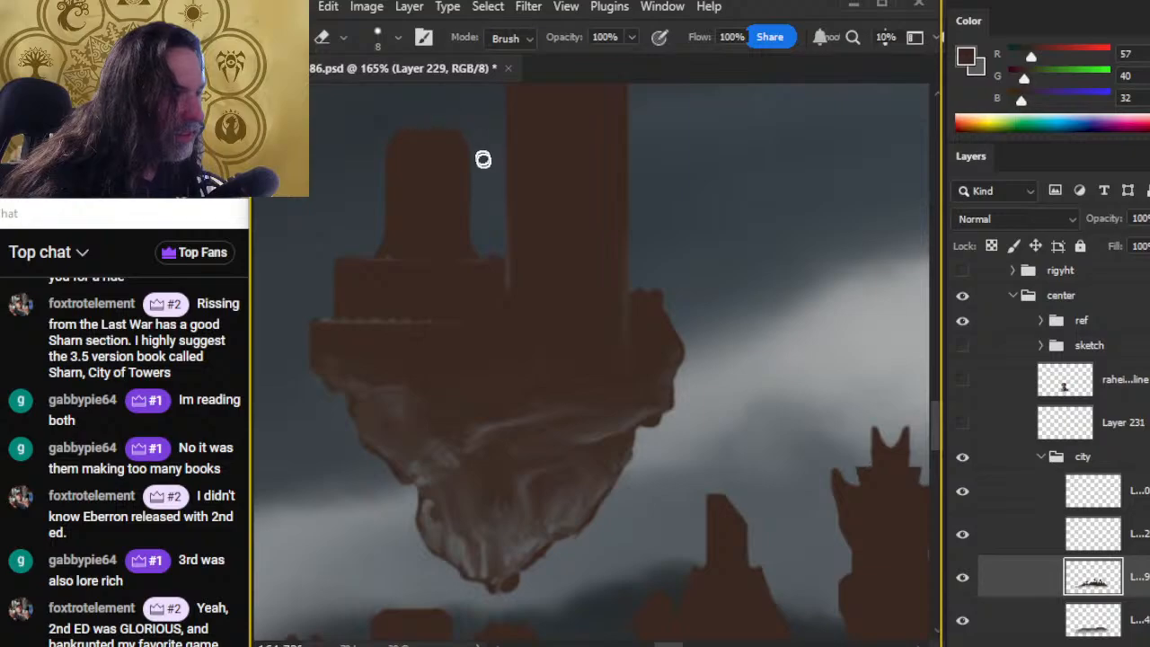
pyautogui.press('b')
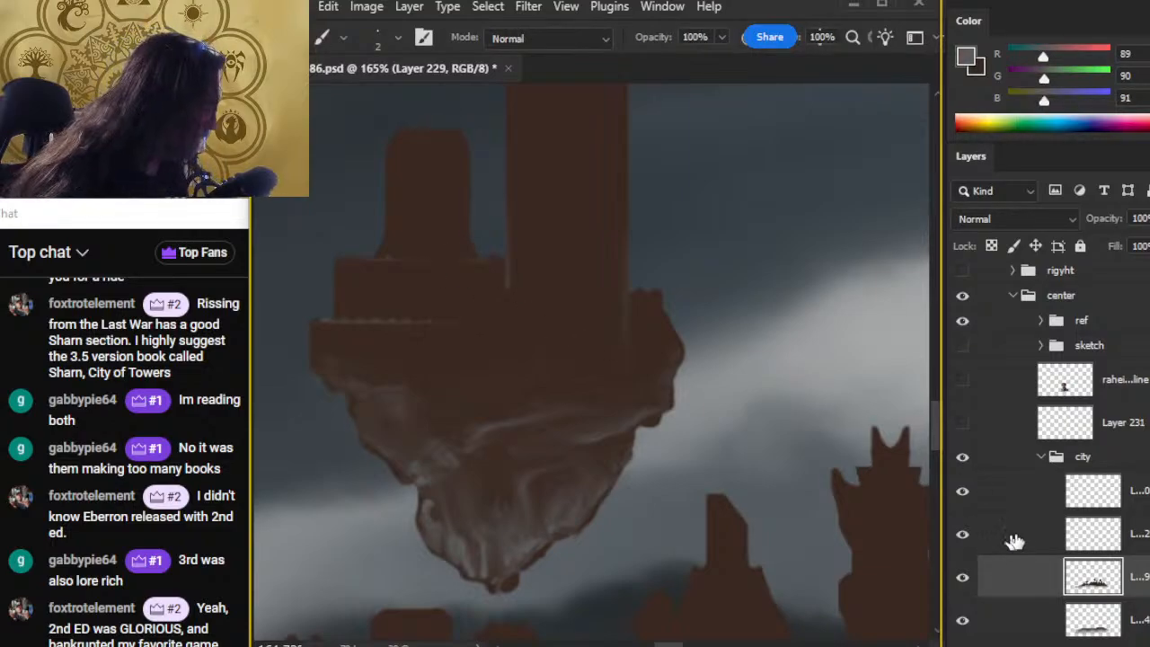
# Step: On Layer 230, add small light battlement marks along the left citadel's upper platform edge at the shorter tower's base
pyautogui.click(1010, 492)
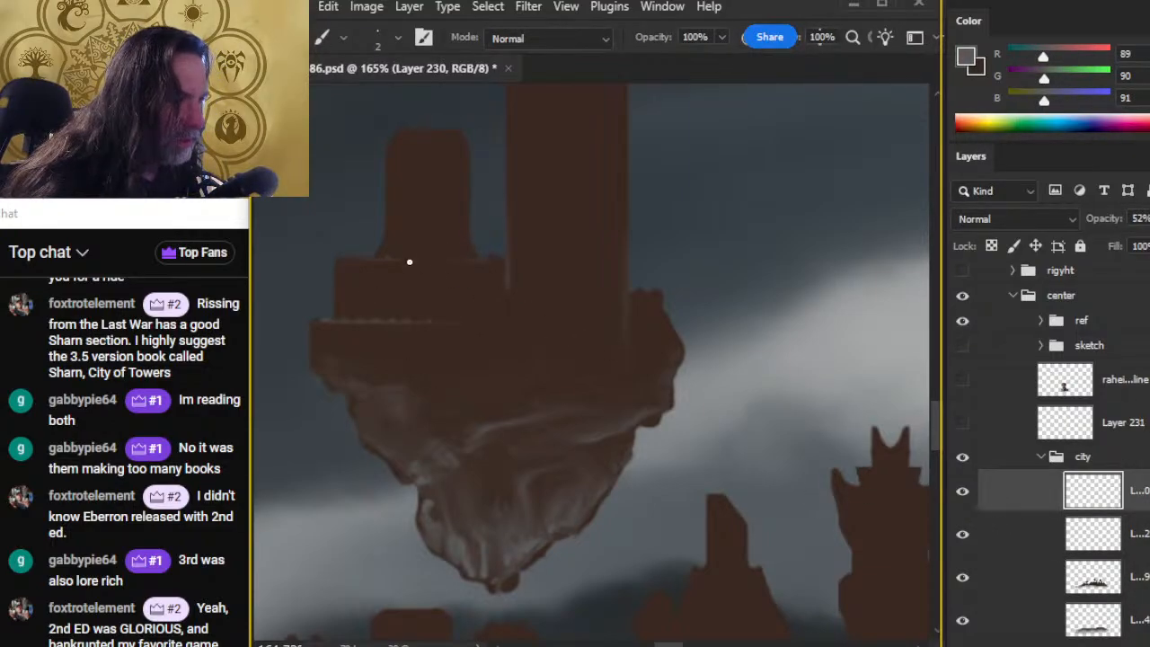
pyautogui.keyDown('alt'); pyautogui.click(473, 267); pyautogui.keyUp('alt')
pyautogui.press('x')
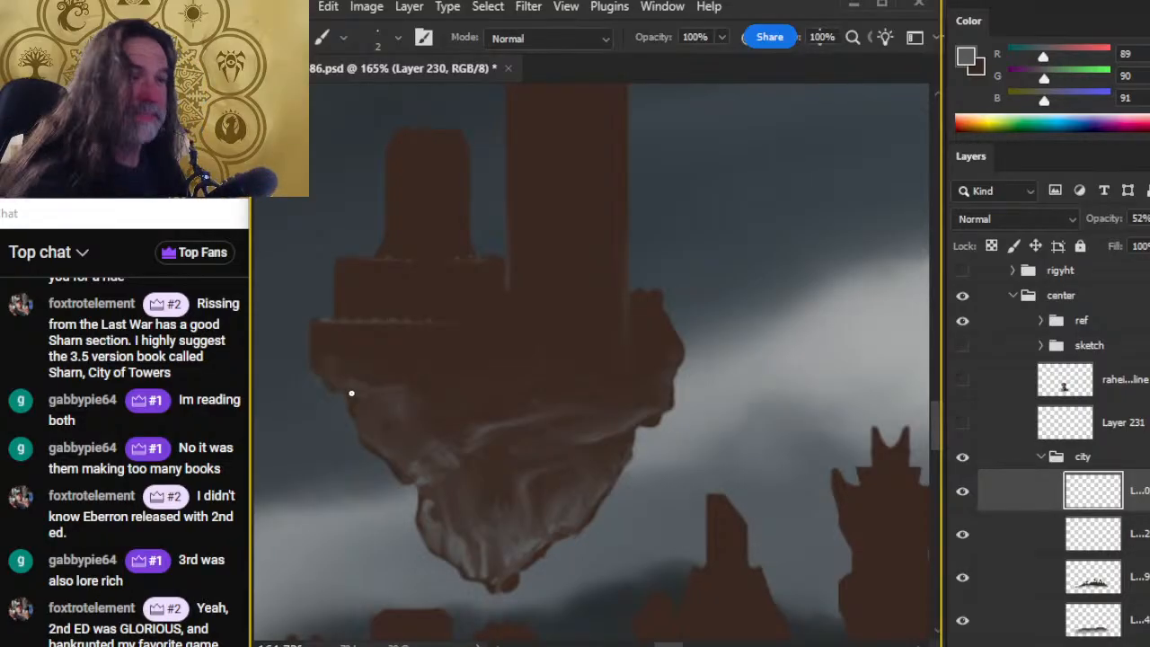
# Step: Lasso the corner where the left citadel's upper platform meets the tall tower, then use the Eraser to clean up its highlight
pyautogui.moveTo(525, 311); pyautogui.dragTo(555, 376)
pyautogui.press('l')
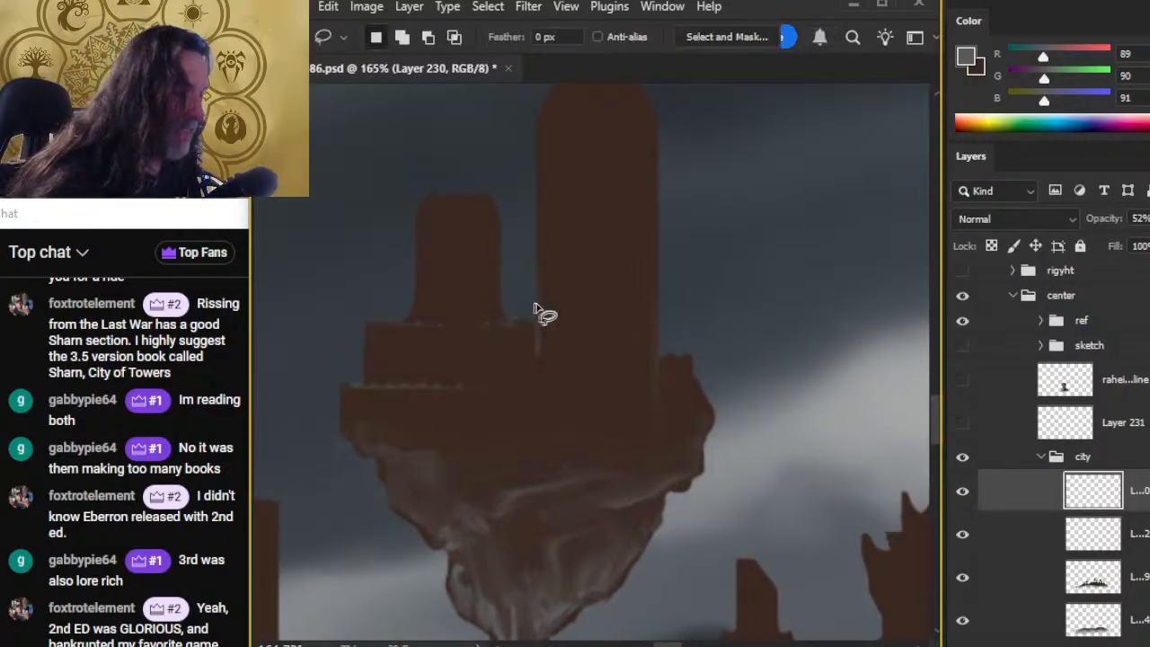
pyautogui.moveTo(540, 306)
pyautogui.mouseDown()
pyautogui.moveTo(471, 315)
pyautogui.moveTo(514, 333)
pyautogui.moveTo(474, 303)
pyautogui.moveTo(510, 332)
pyautogui.mouseUp()
pyautogui.click(498, 292)
pyautogui.press('e')
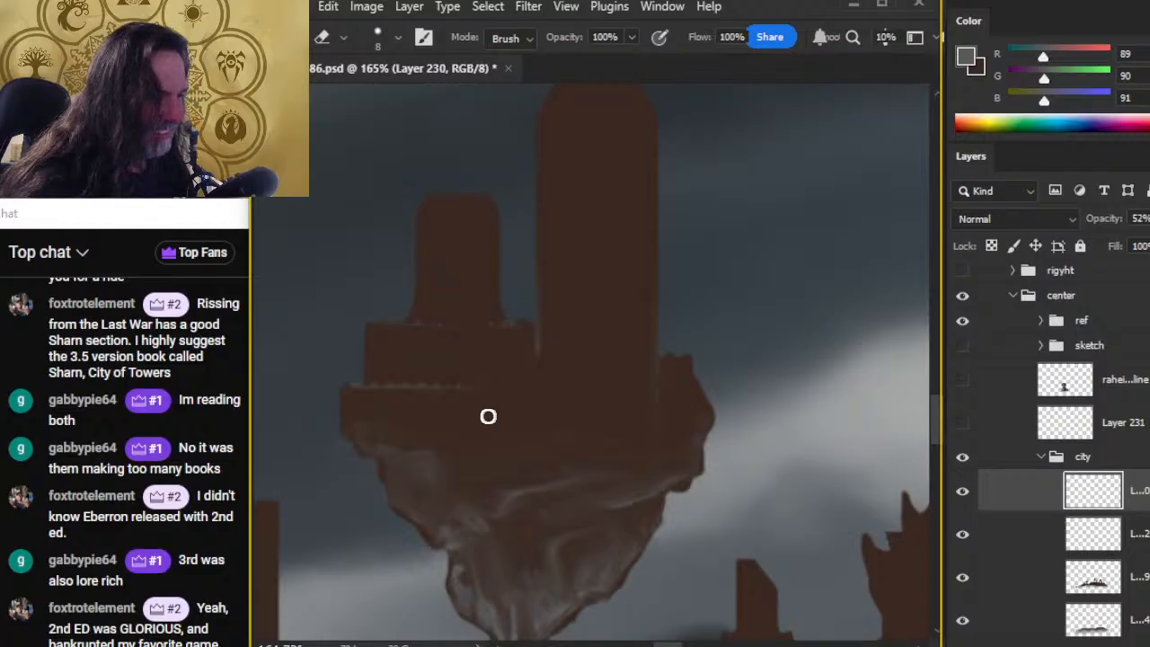
pyautogui.moveTo(581, 370)
pyautogui.mouseDown()
pyautogui.moveTo(519, 480)
pyautogui.moveTo(546, 349)
pyautogui.mouseUp()
pyautogui.moveTo(597, 426); pyautogui.dragTo(545, 394)
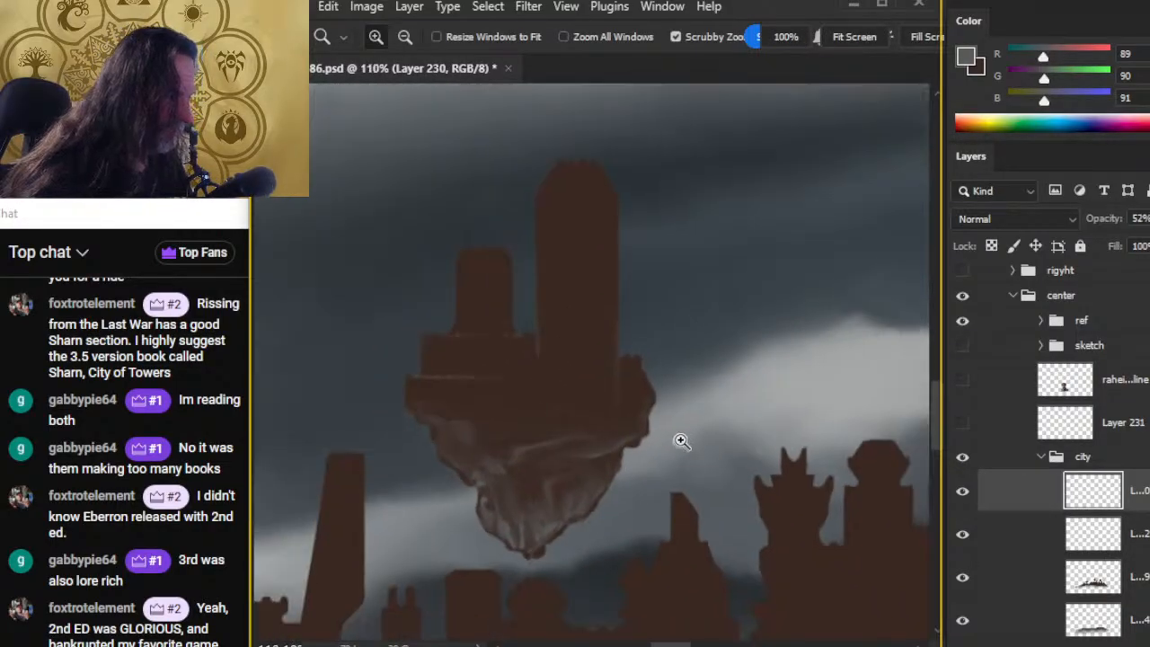
# Step: Paint a thin grey vertical line on the block right of the left citadel's tall tower and soften it with the Smudge tool
pyautogui.moveTo(642, 422); pyautogui.dragTo(722, 415)
pyautogui.press('b')
pyautogui.moveTo(630, 330); pyautogui.dragTo(630, 393)
pyautogui.press('r')
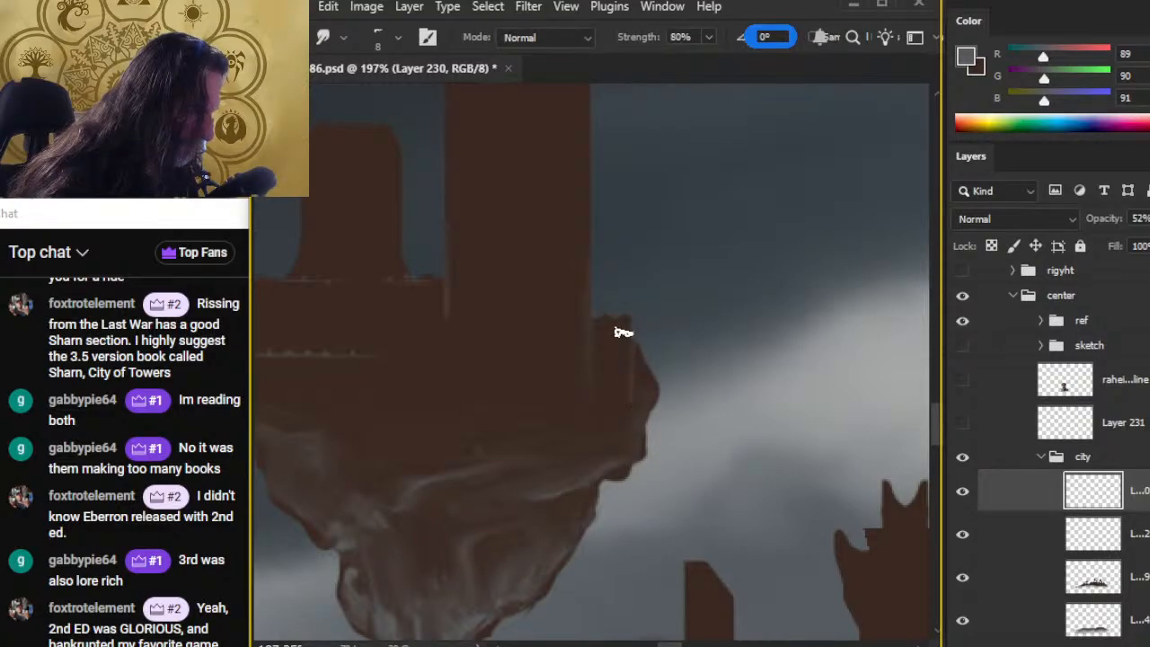
# Step: Extend the left citadel's lower ledge highlight diagonally down and then straight across to the right in grey, and smudge it
pyautogui.press('z')
pyautogui.moveTo(641, 462); pyautogui.dragTo(596, 469)
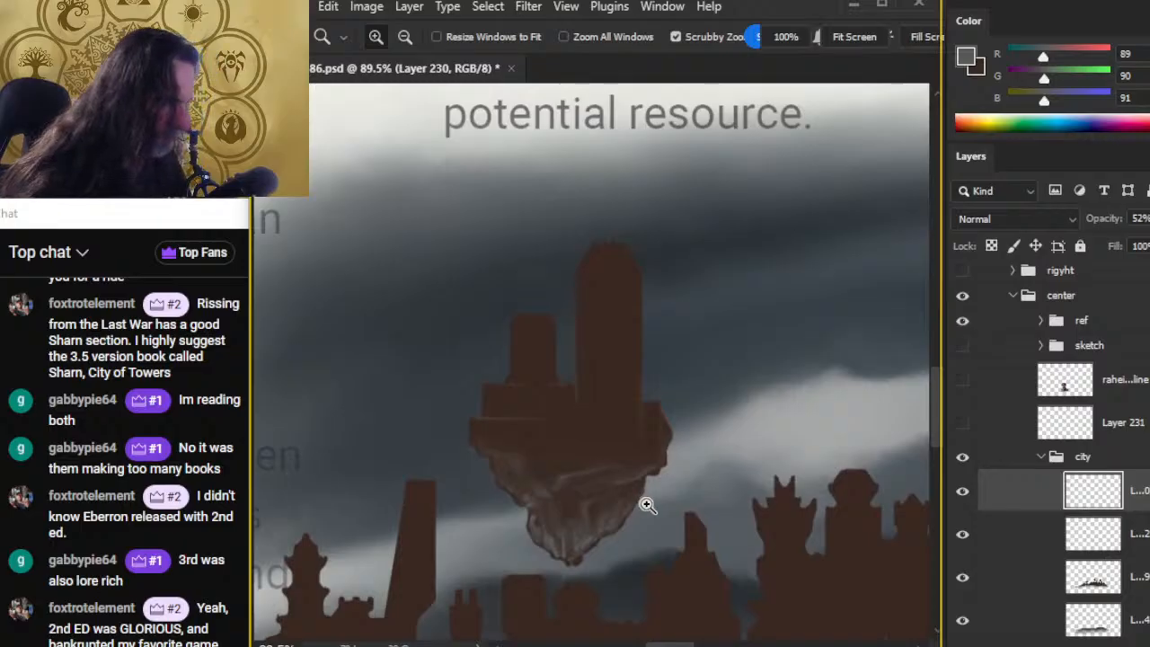
pyautogui.click(566, 461)
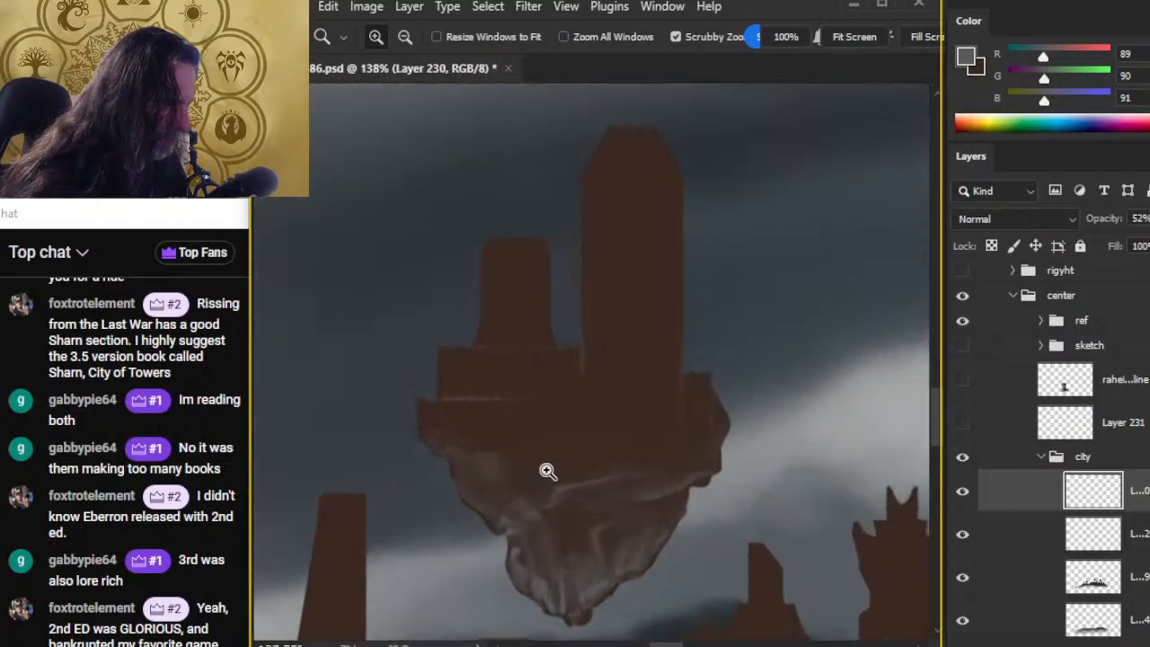
pyautogui.press('b')
pyautogui.keyDown('shift'); pyautogui.click(575, 436); pyautogui.keyUp('shift')
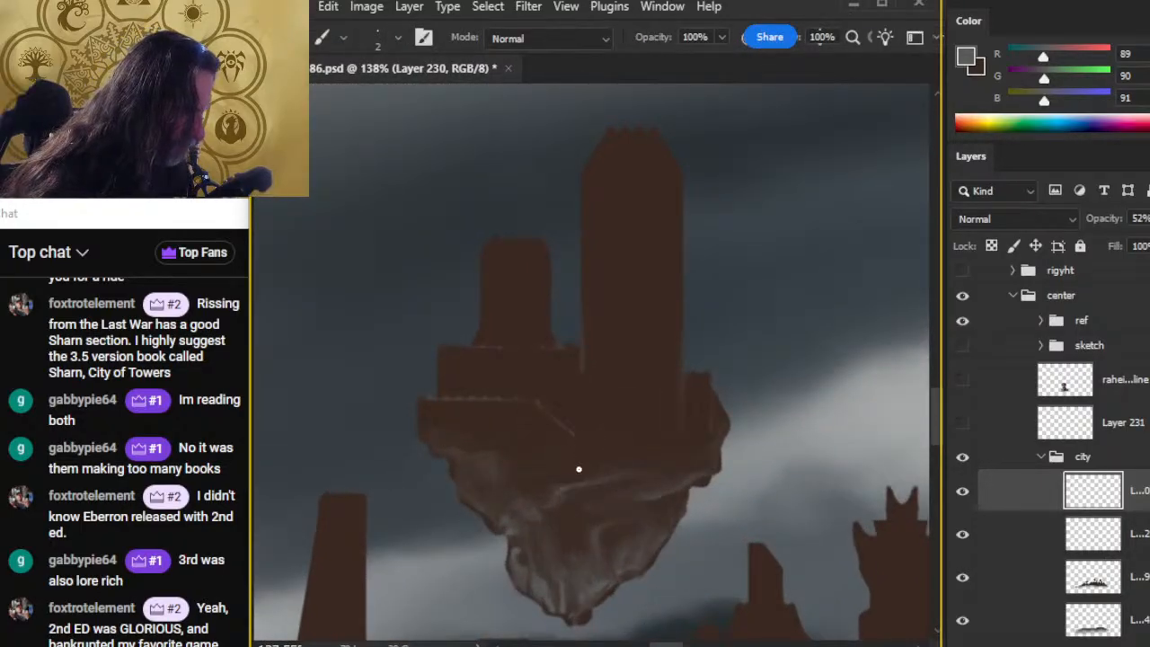
pyautogui.keyDown('shift'); pyautogui.click(630, 436); pyautogui.keyUp('shift')
pyautogui.press('r')
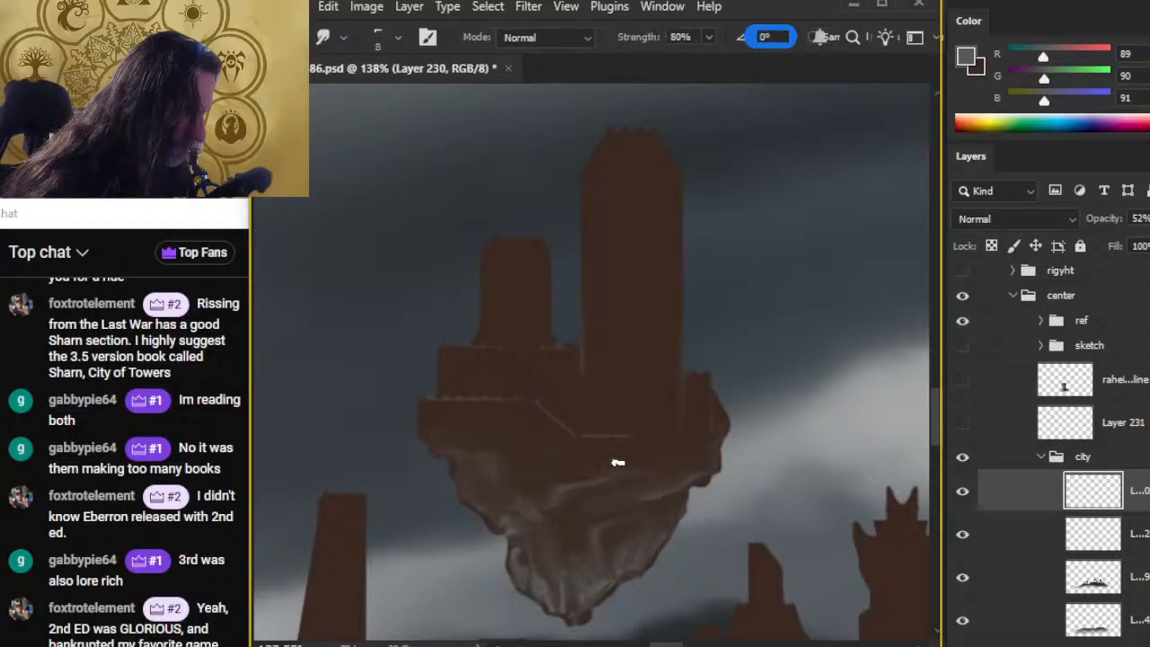
# Step: Add a short horizontal grey line just above the new ledge segment below the tall tower, and refine it by smudging and erasing
pyautogui.press('b')
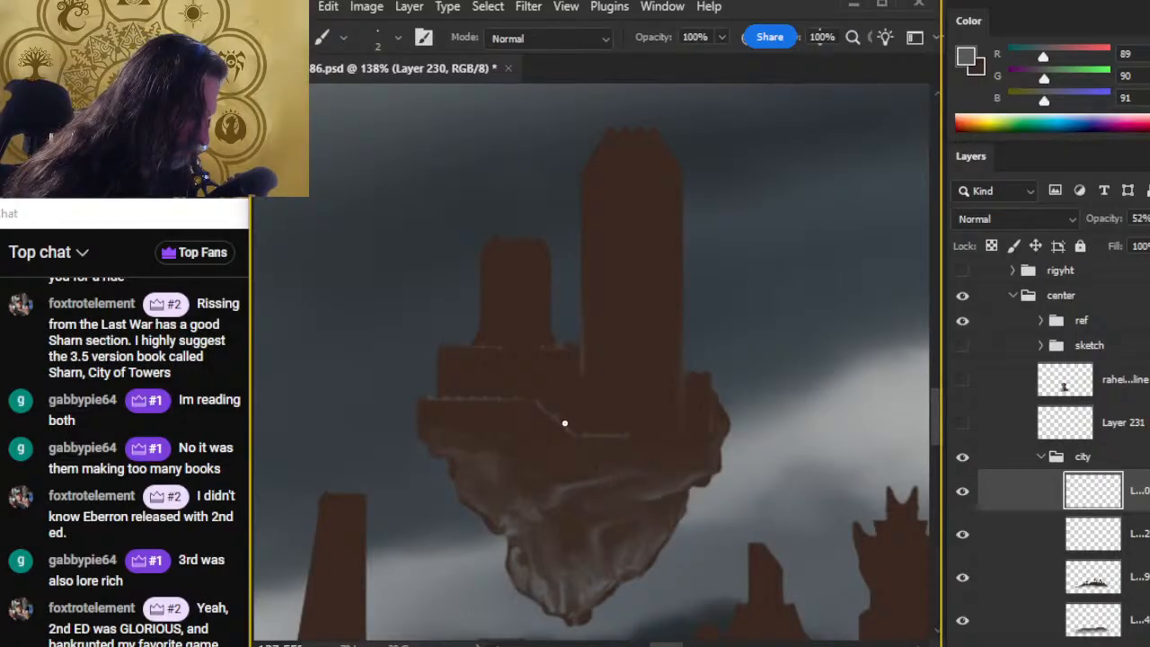
pyautogui.keyDown('shift'); pyautogui.click(604, 409); pyautogui.keyUp('shift')
pyautogui.press('r')
pyautogui.press('b')
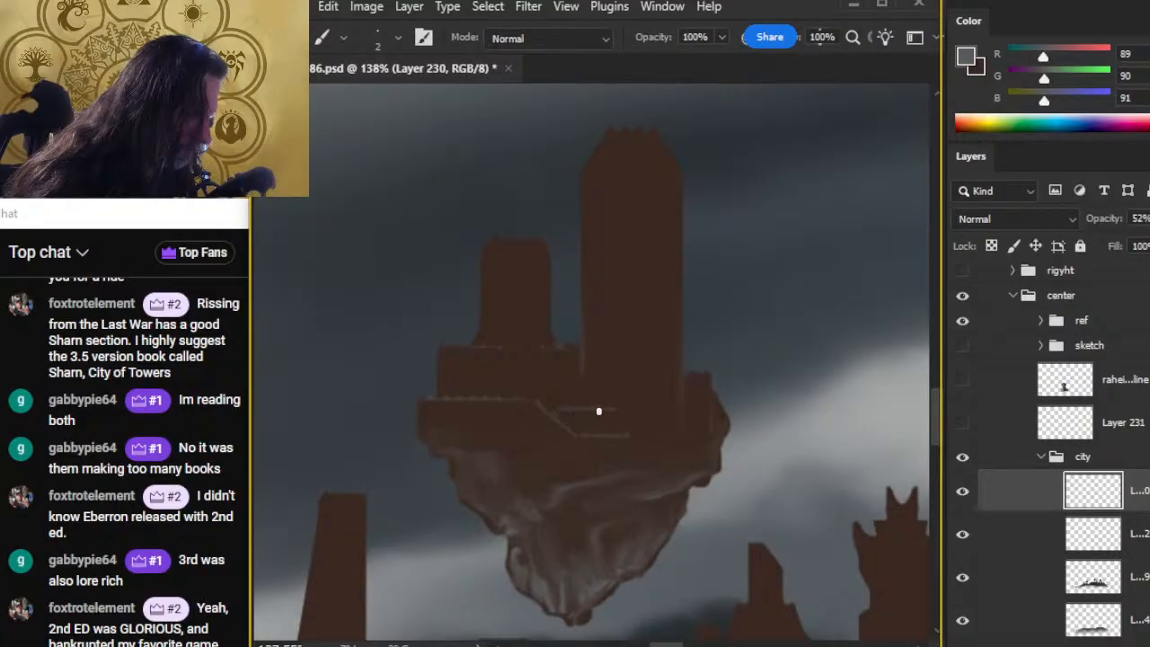
pyautogui.press('e')
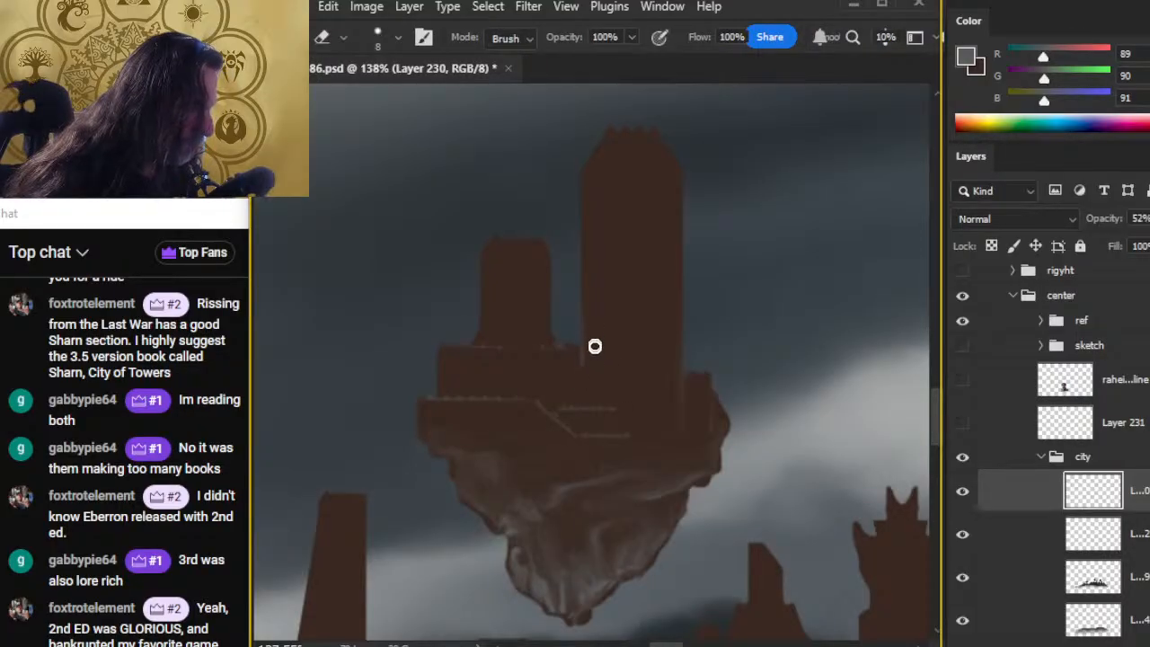
# Step: Smudge the right end of the left citadel's new lower ledge line so it fades into the dark brown
pyautogui.press('z')
pyautogui.moveTo(653, 377); pyautogui.dragTo(587, 364)
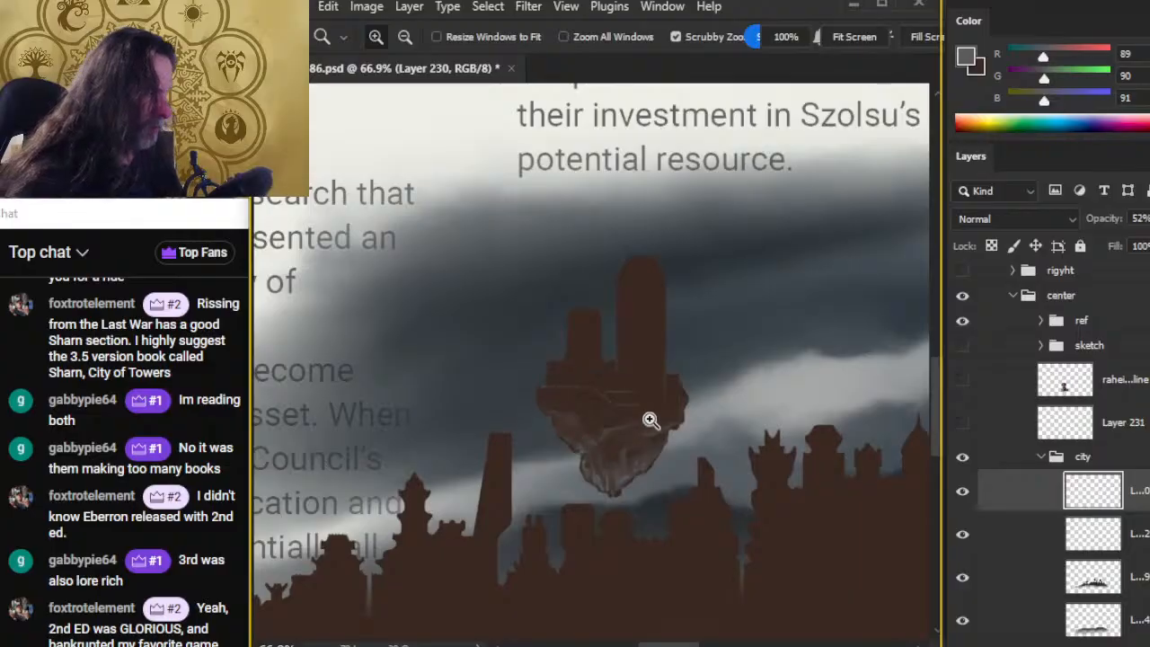
pyautogui.moveTo(650, 420); pyautogui.dragTo(706, 416)
pyautogui.press('r')
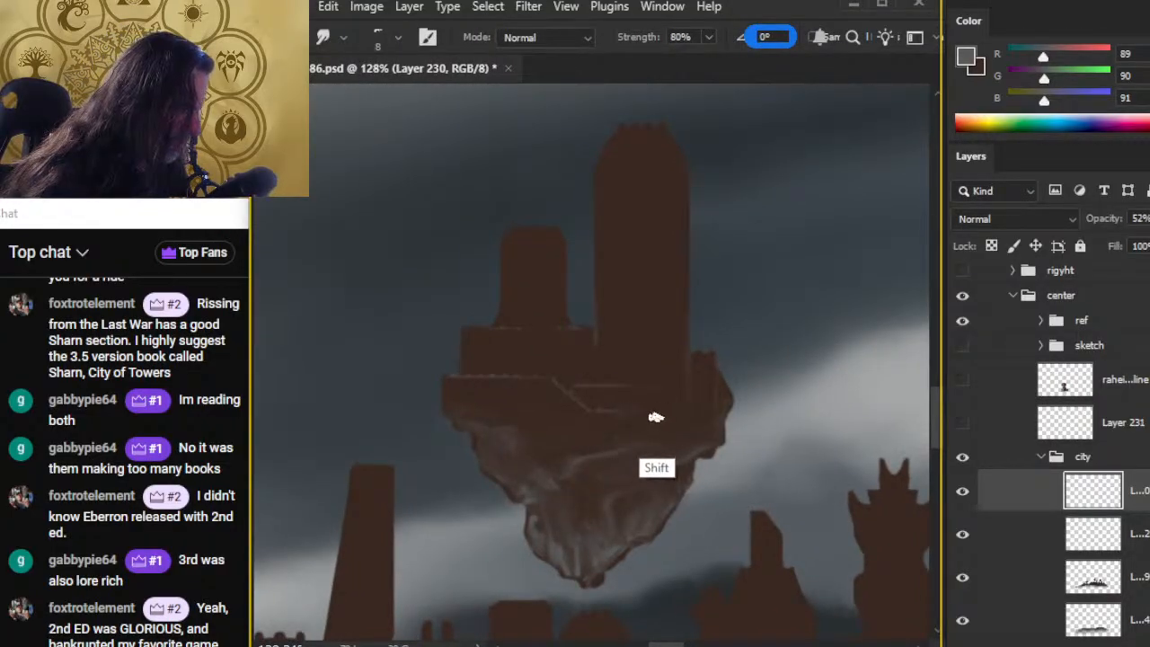
# Step: Paint two short horizontal grey lines on the tall tower's face, one above the other, and soften them by smudging and erasing
pyautogui.press('z')
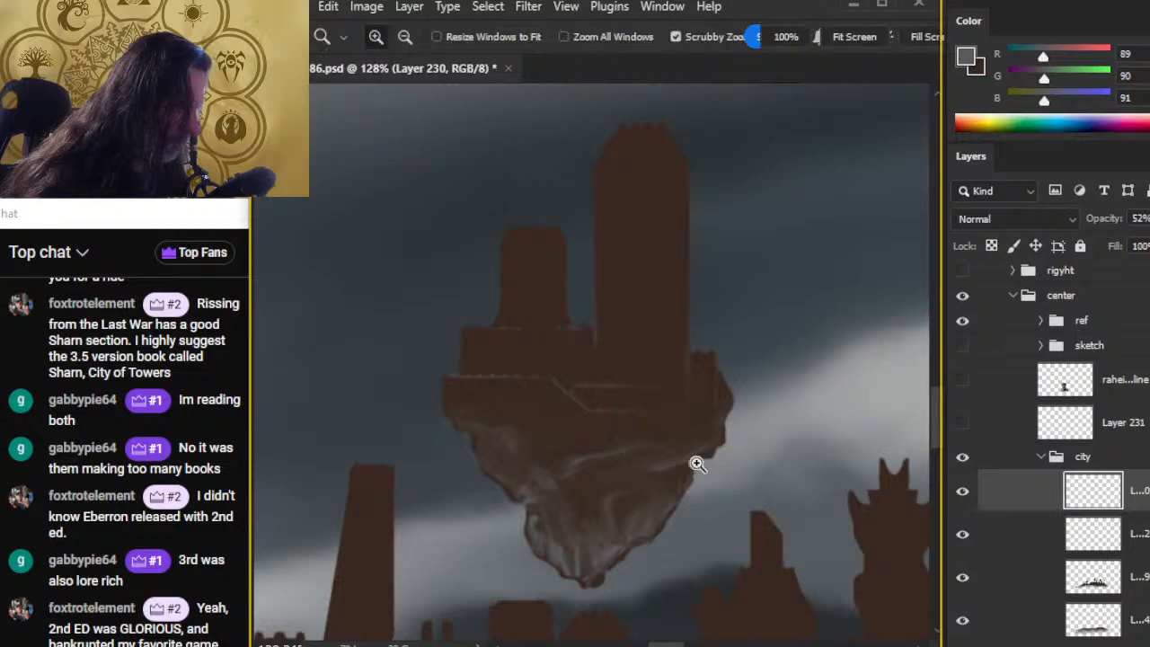
pyautogui.moveTo(697, 463); pyautogui.dragTo(598, 482)
pyautogui.moveTo(670, 483); pyautogui.dragTo(565, 418)
pyautogui.moveTo(586, 316); pyautogui.dragTo(661, 321)
pyautogui.press('b')
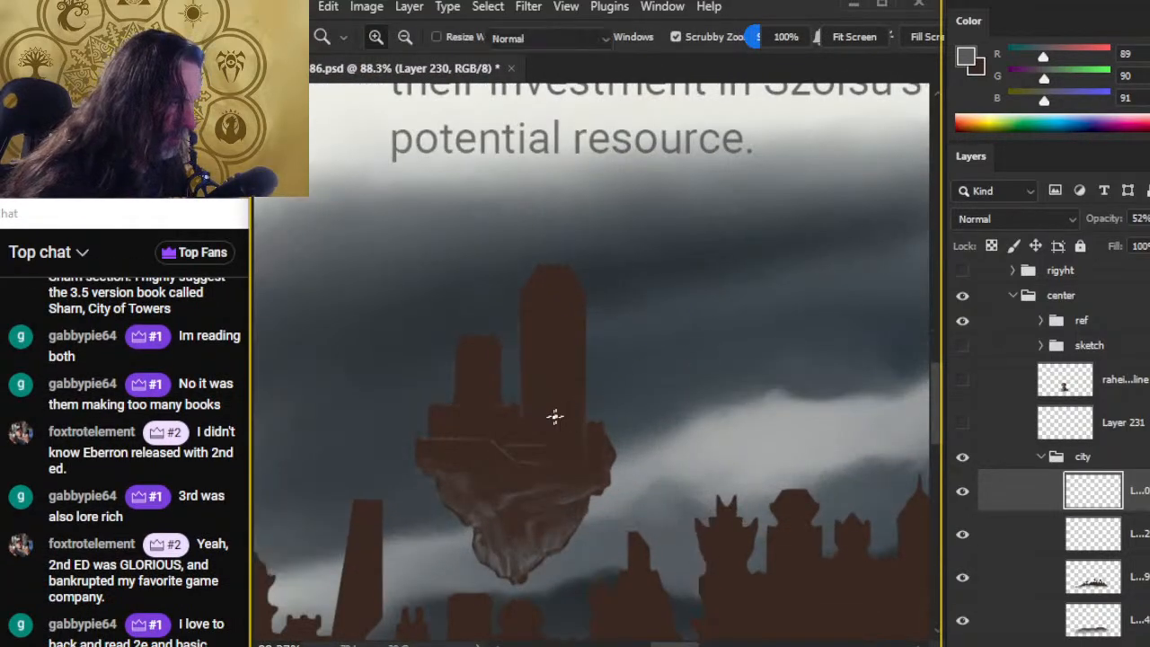
pyautogui.moveTo(539, 341); pyautogui.dragTo(569, 341)
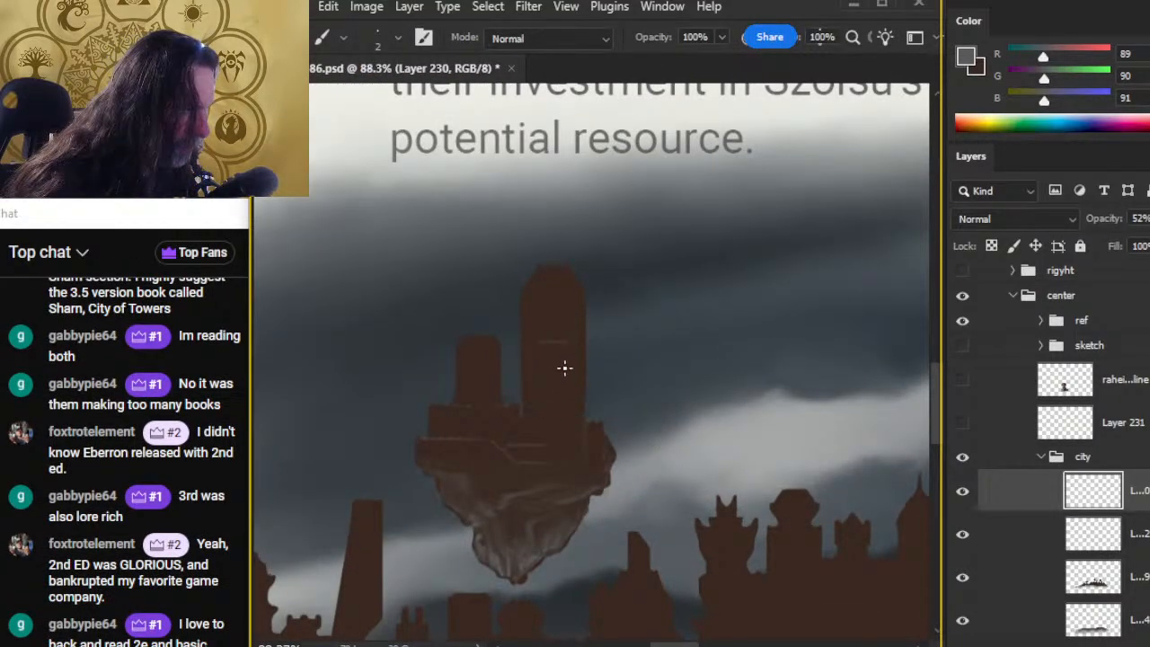
pyautogui.moveTo(542, 387); pyautogui.dragTo(575, 388)
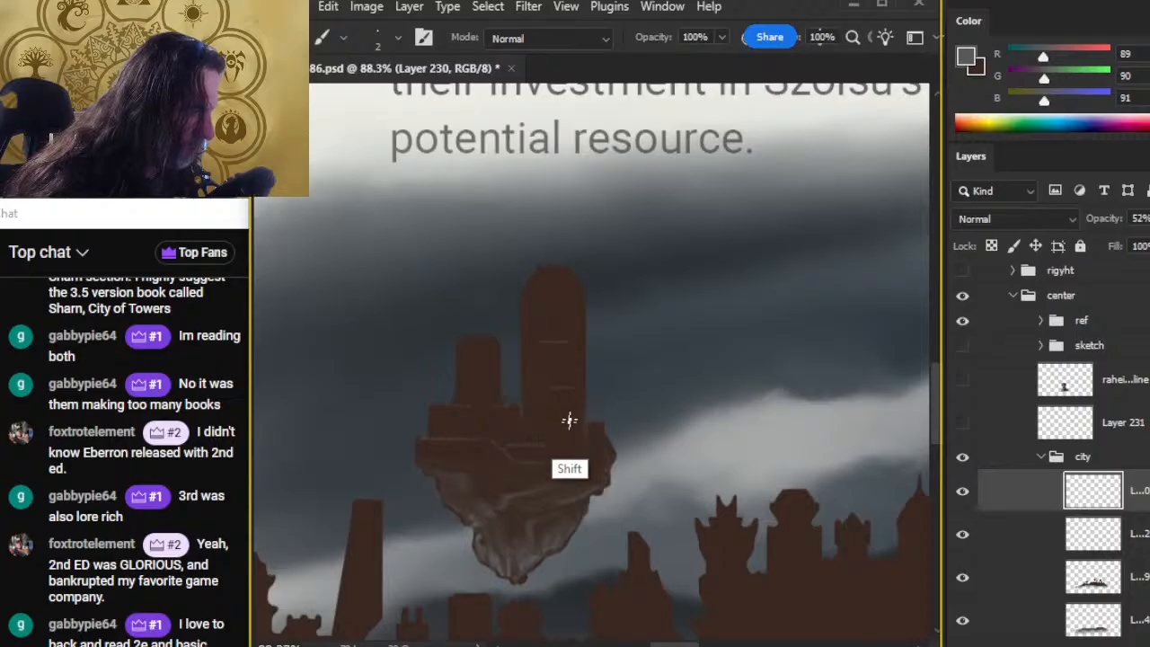
pyautogui.press('r')
pyautogui.press('e')
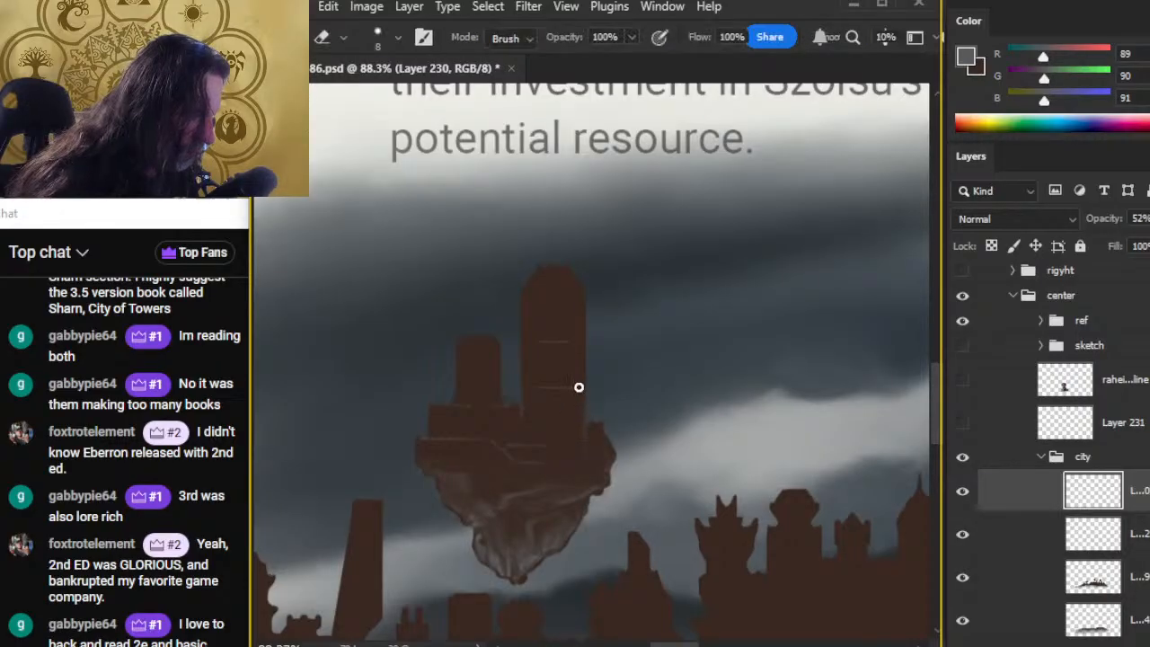
# Step: Add short vertical sides to both lines on the tall tower to form two window frames, and tidy their edges with the Eraser
pyautogui.press('b')
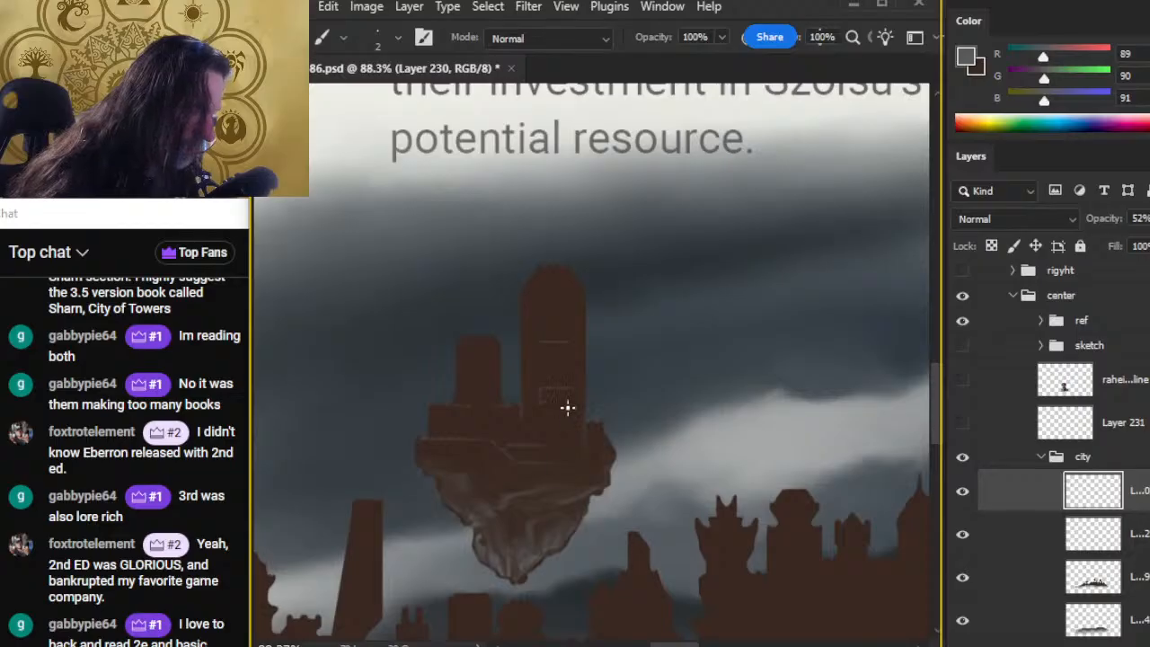
pyautogui.moveTo(570, 390); pyautogui.dragTo(570, 404)
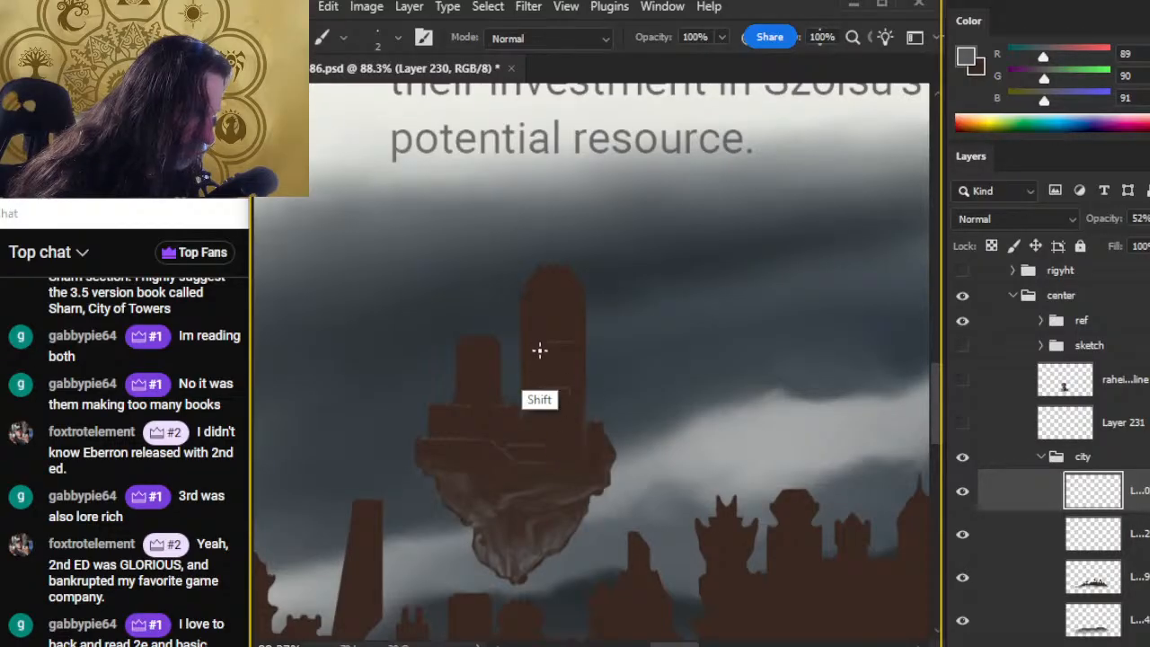
pyautogui.moveTo(539, 347); pyautogui.dragTo(570, 346)
pyautogui.press('e')
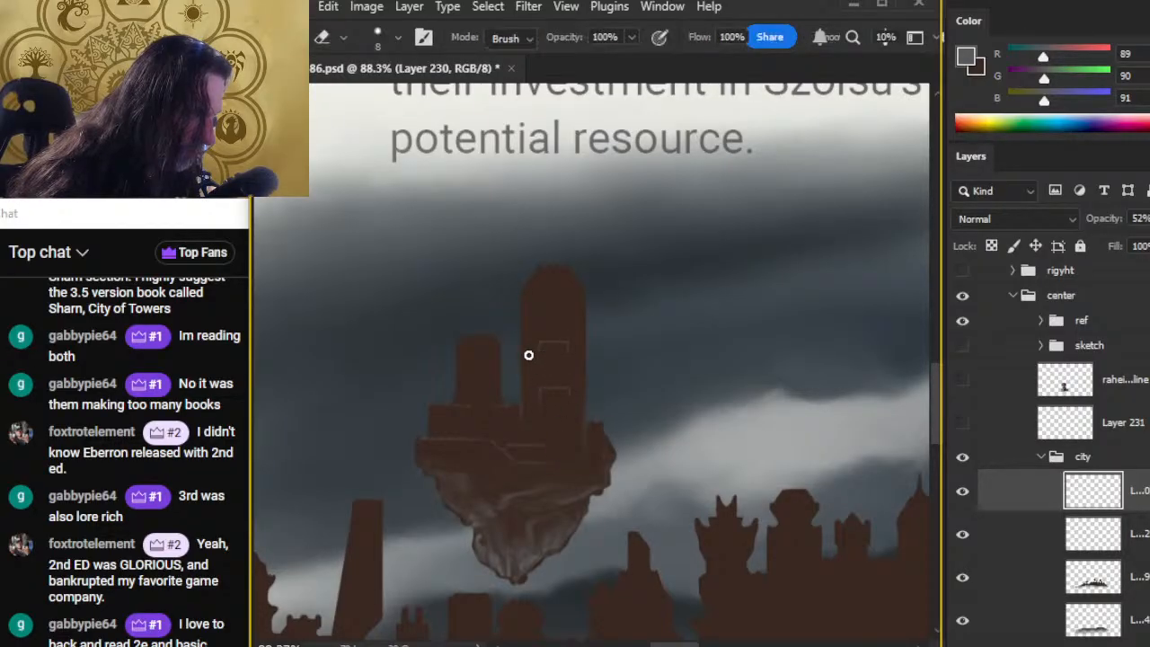
# Step: Smudge the sides of both window frames on the tall tower, then touch them up with grey brushwork and erasing
pyautogui.press('r')
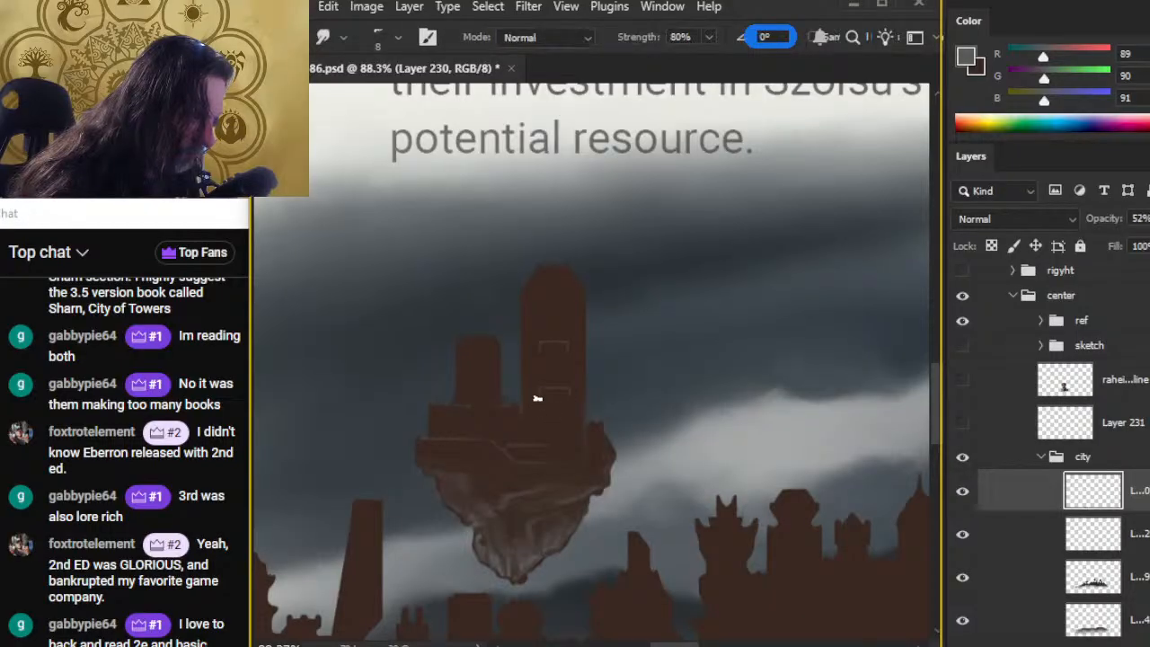
pyautogui.moveTo(571, 392); pyautogui.dragTo(568, 407)
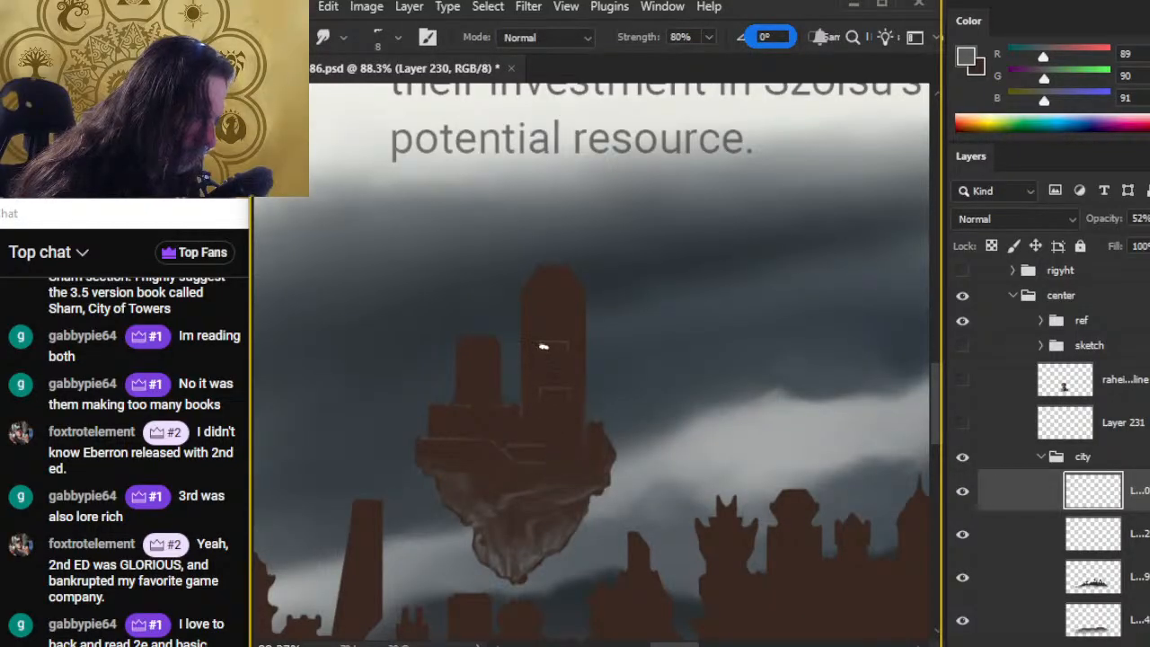
pyautogui.moveTo(542, 345); pyautogui.dragTo(542, 363)
pyautogui.press('b')
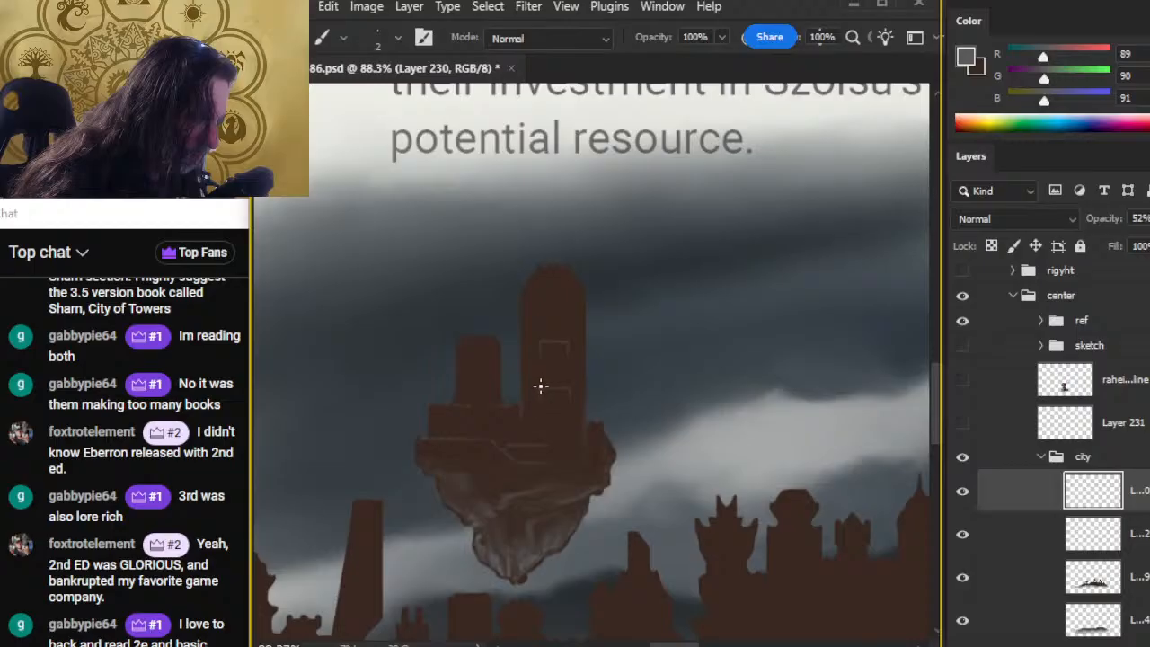
pyautogui.press('e')
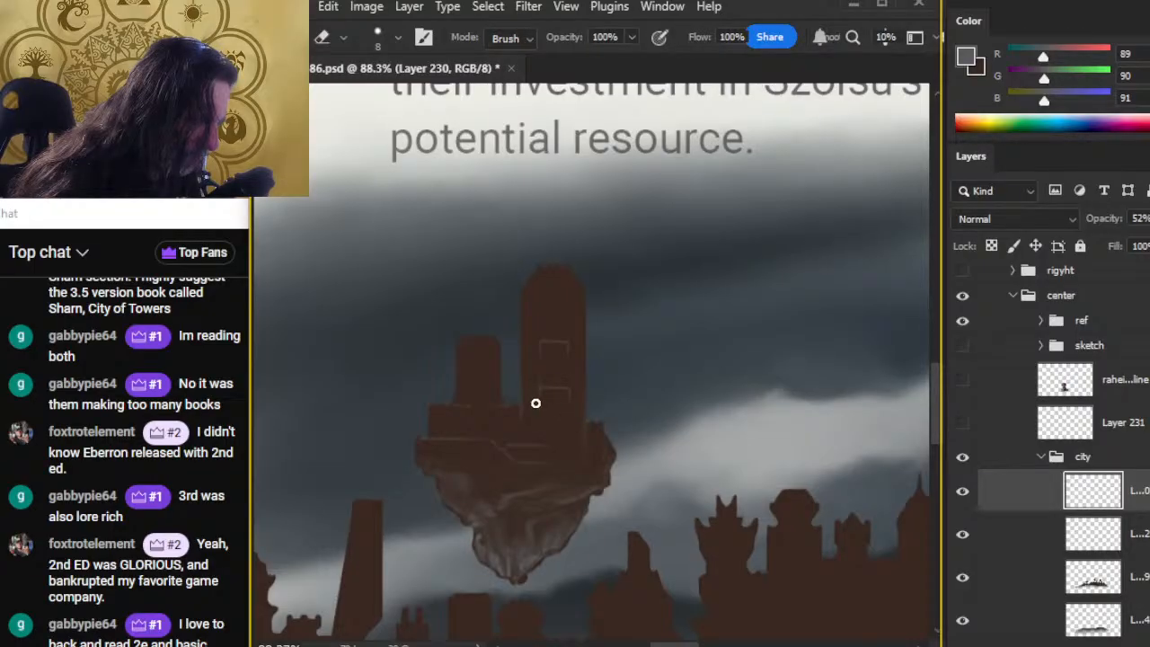
pyautogui.press('b')
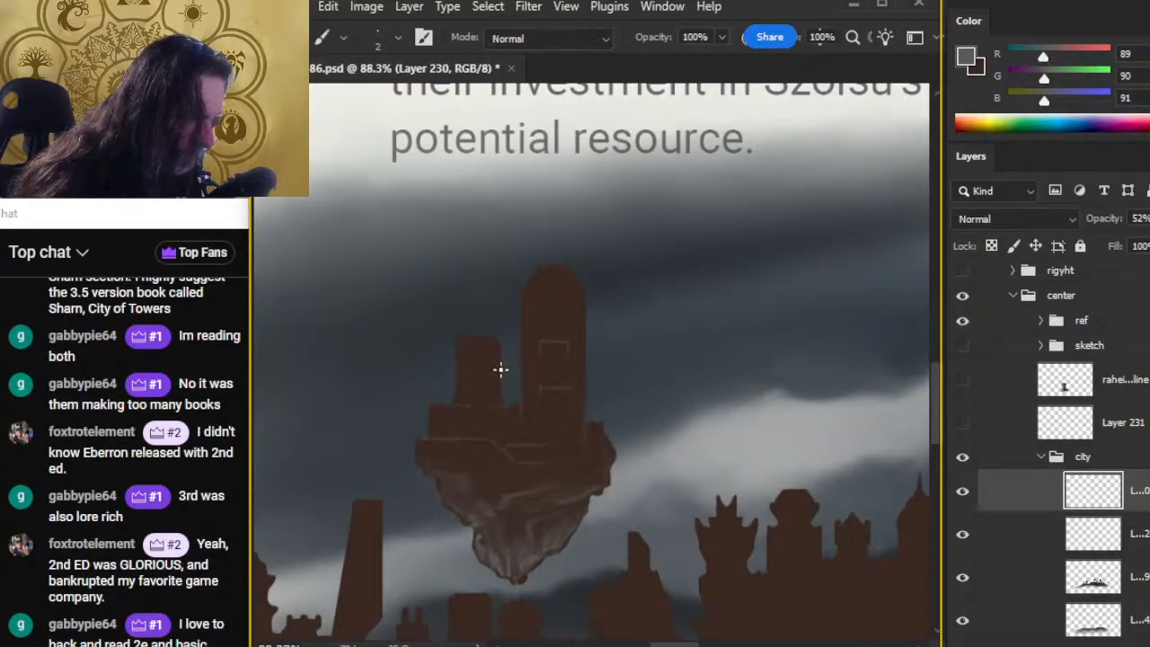
# Step: Paint a thin grey ledge line under the middle citadel's central tower, refining it with the Eraser and Smudge tool
pyautogui.press('z')
pyautogui.moveTo(522, 438); pyautogui.dragTo(445, 435)
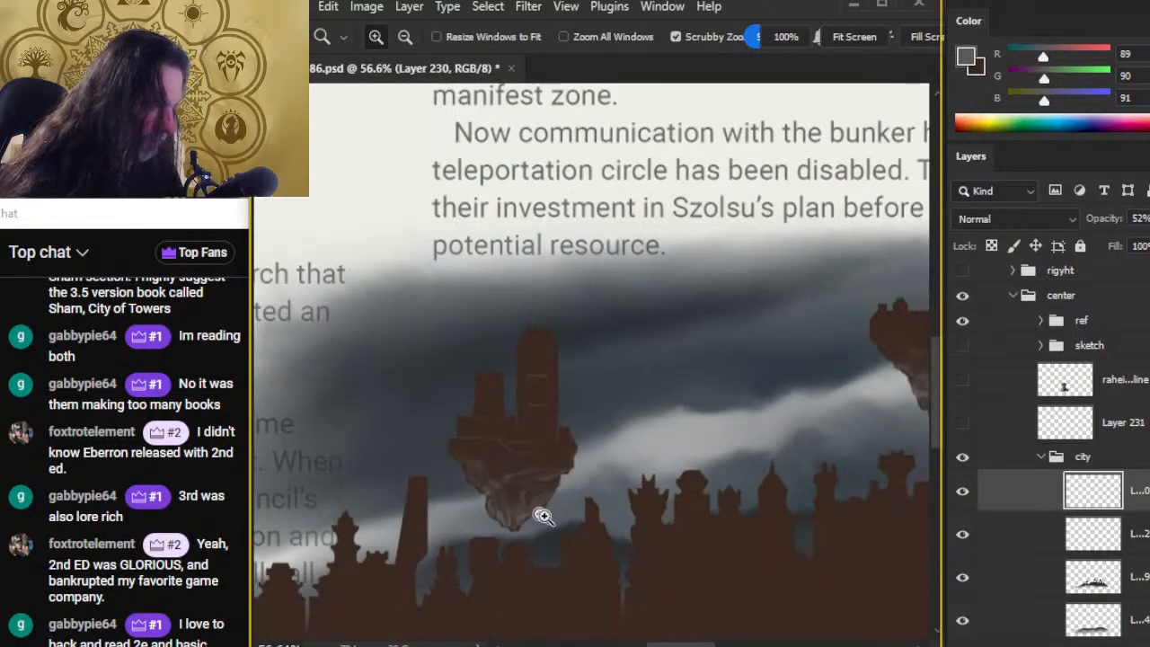
pyautogui.moveTo(641, 528)
pyautogui.mouseDown()
pyautogui.moveTo(557, 391)
pyautogui.moveTo(576, 439)
pyautogui.mouseUp()
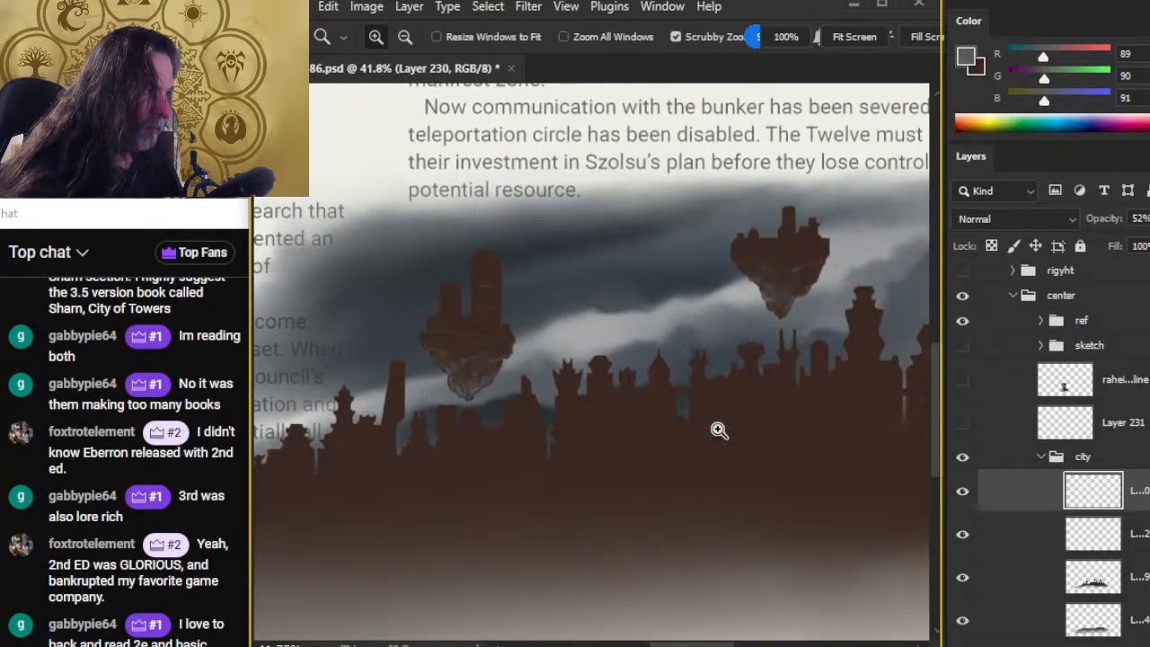
pyautogui.moveTo(787, 359); pyautogui.dragTo(570, 428)
pyautogui.moveTo(615, 300)
pyautogui.mouseDown()
pyautogui.moveTo(657, 310)
pyautogui.moveTo(618, 315)
pyautogui.mouseUp()
pyautogui.press('b')
pyautogui.press('r')
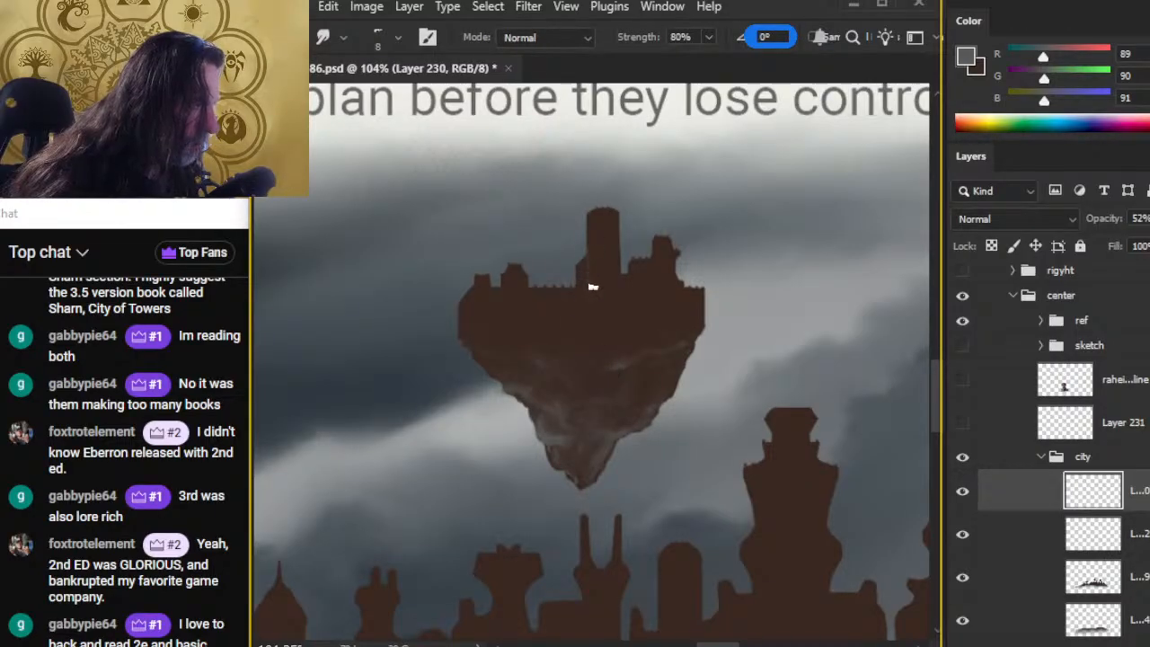
pyautogui.press('b')
pyautogui.press('e')
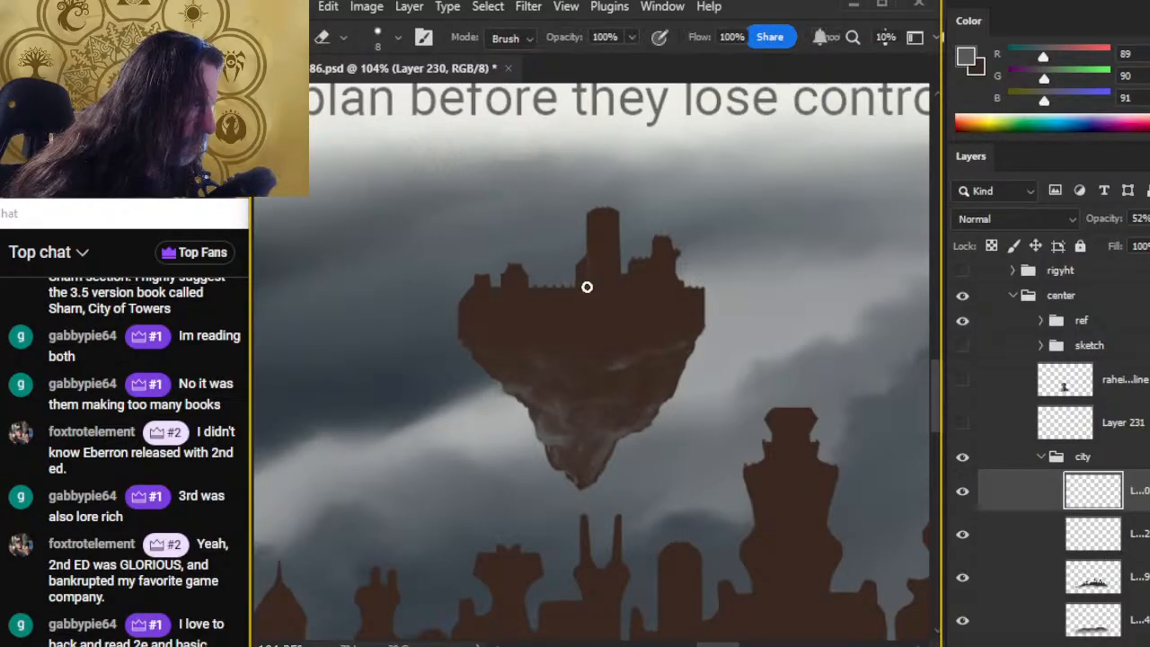
pyautogui.press('b')
pyautogui.press('r')
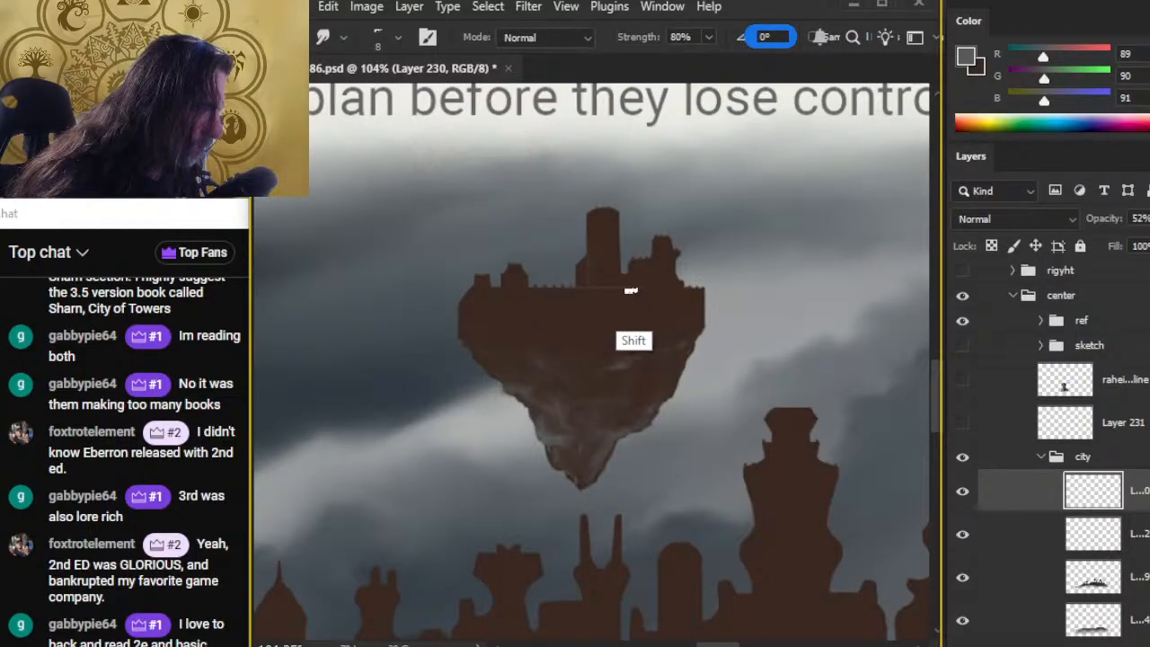
# Step: Paint a thin vertical grey edge on the middle citadel's right-hand tower, refining it with the Smudge tool and Eraser
pyautogui.press('b')
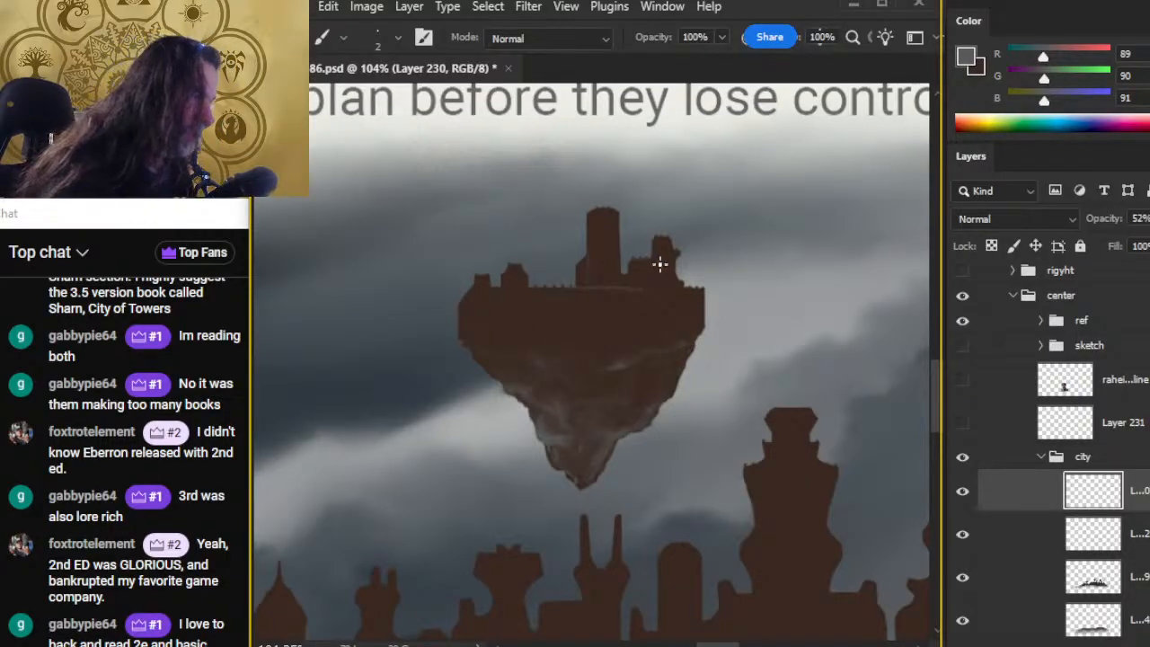
pyautogui.press('r')
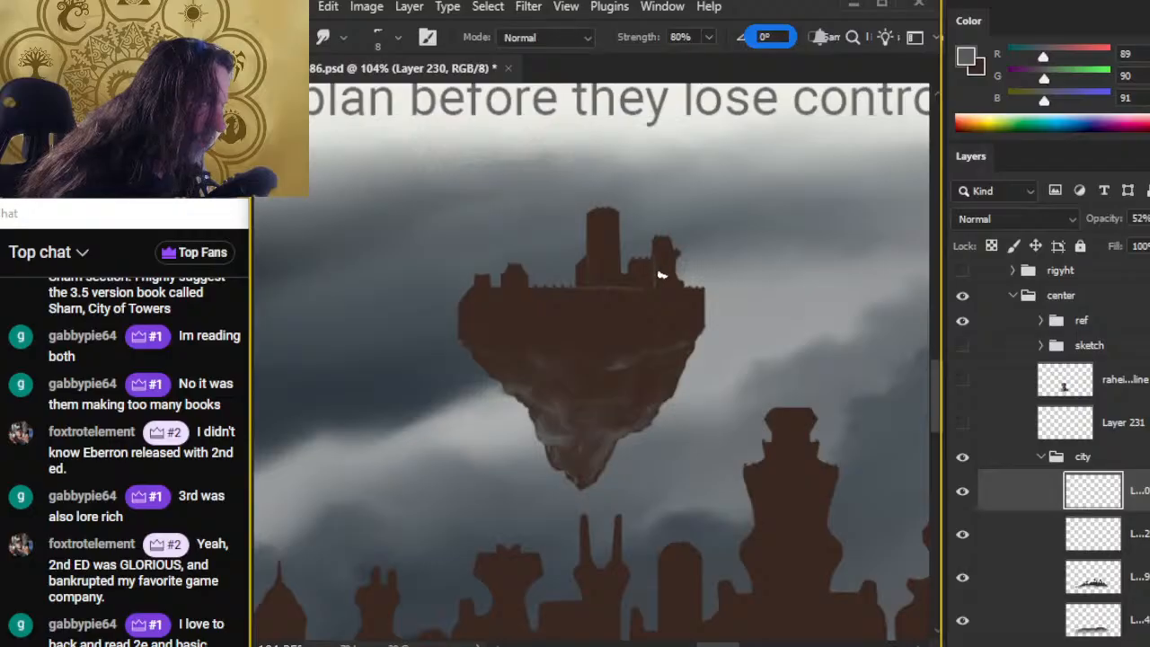
pyautogui.press('b')
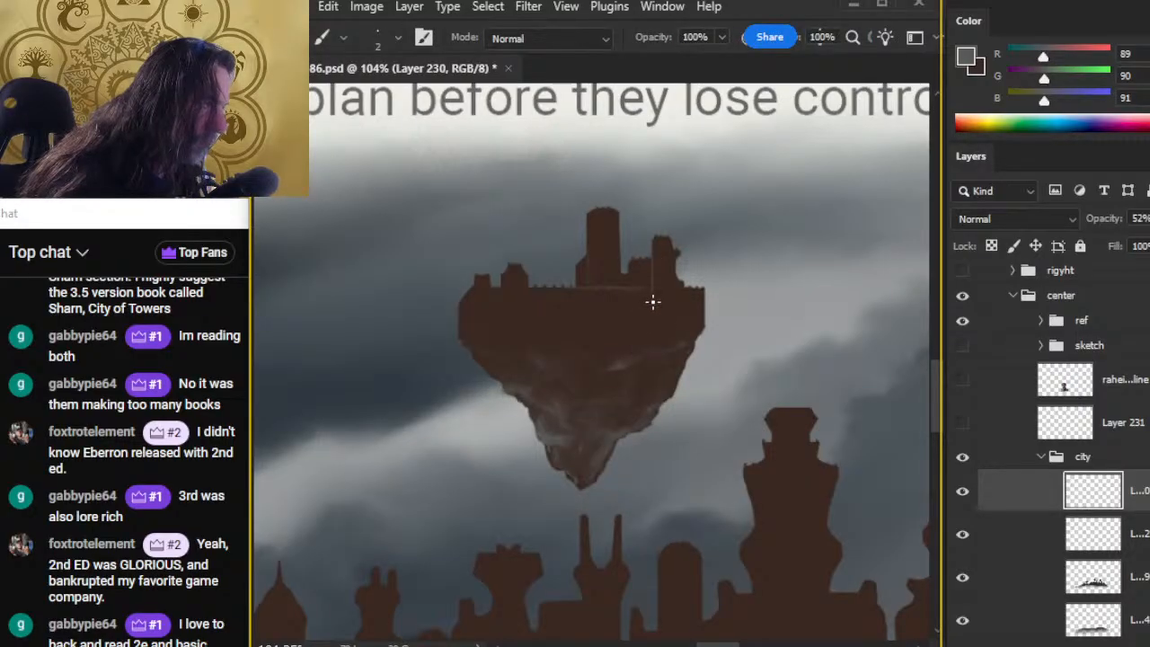
pyautogui.press('r')
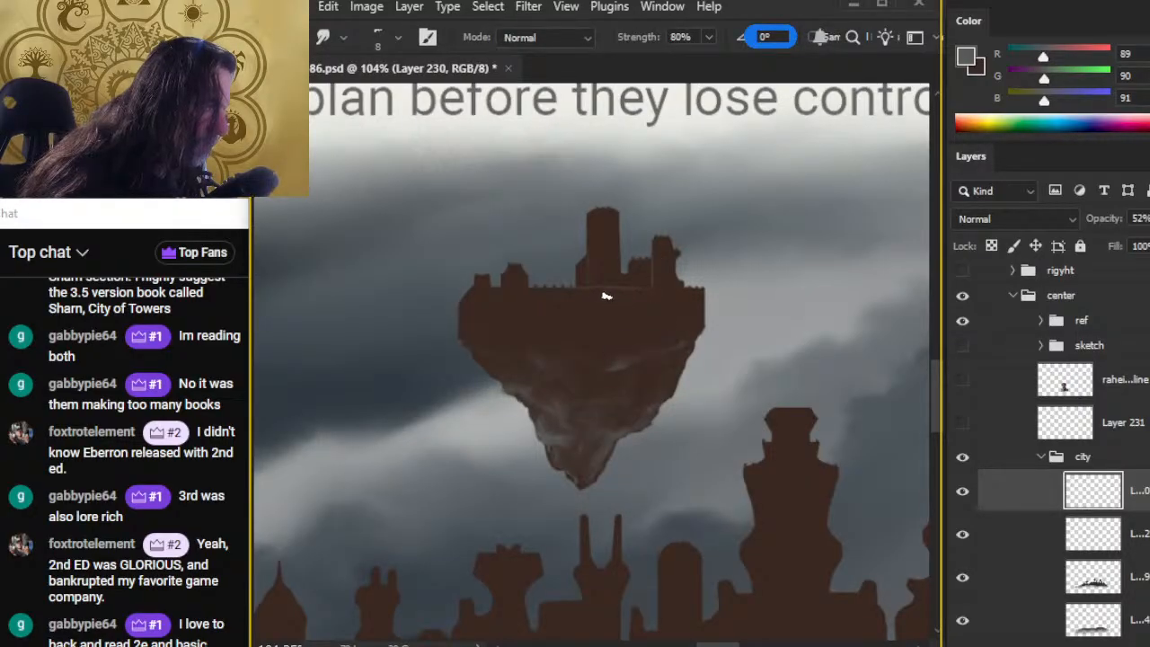
pyautogui.press('b')
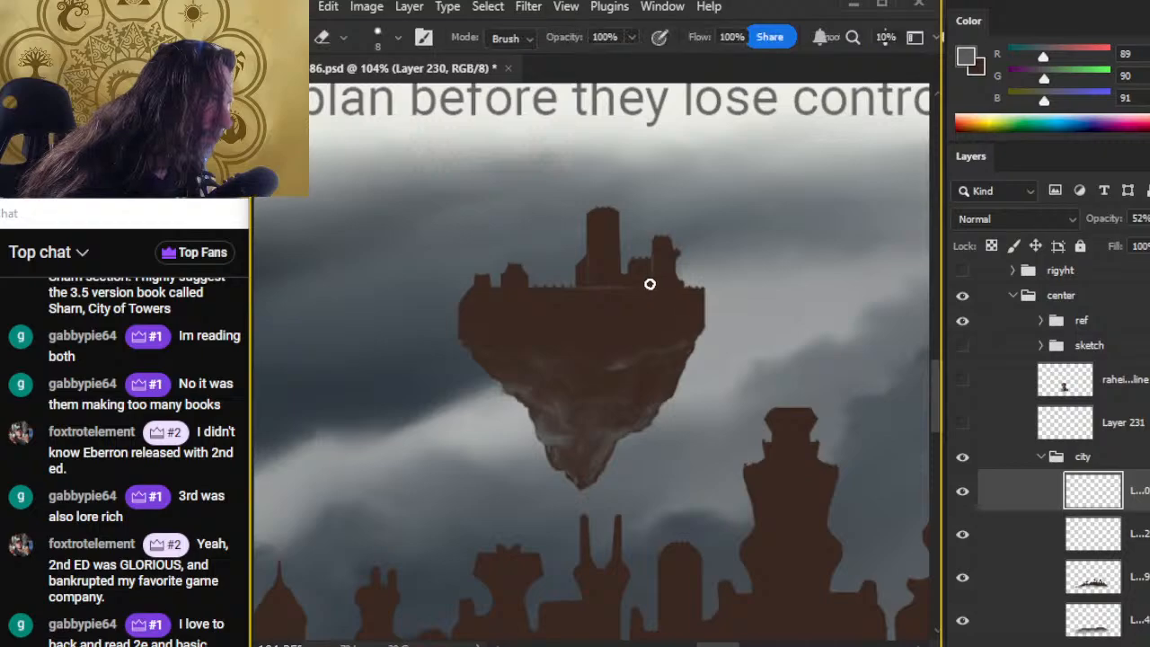
pyautogui.press('r')
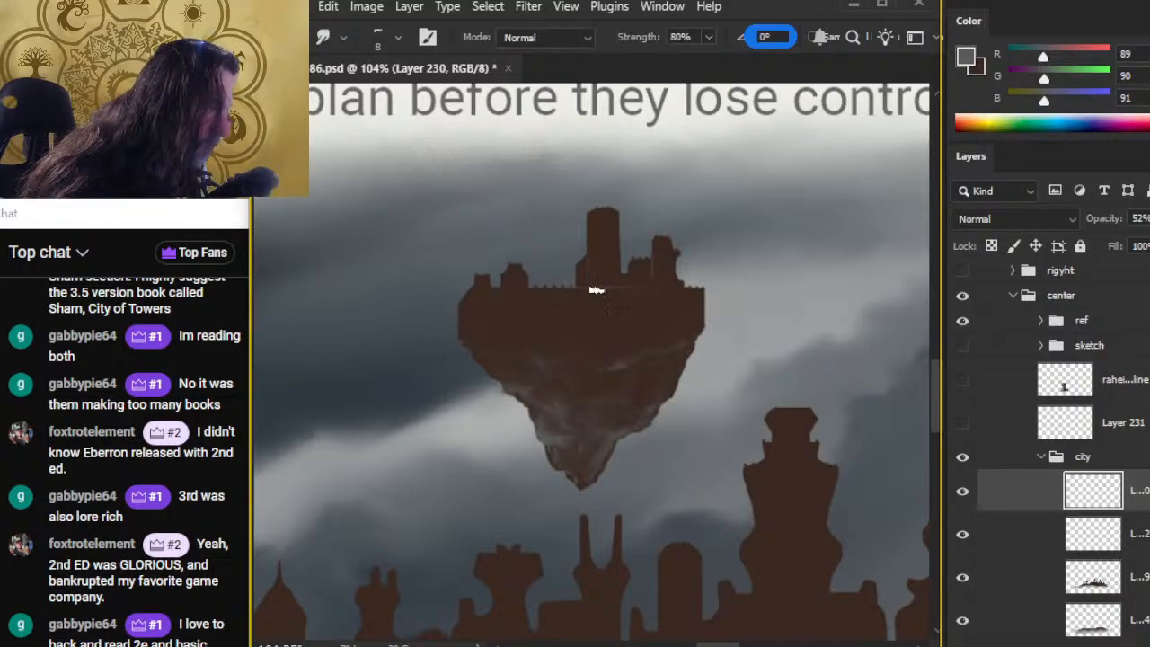
# Step: Erase the grey ledge line beneath the middle citadel's central tower
pyautogui.press('b')
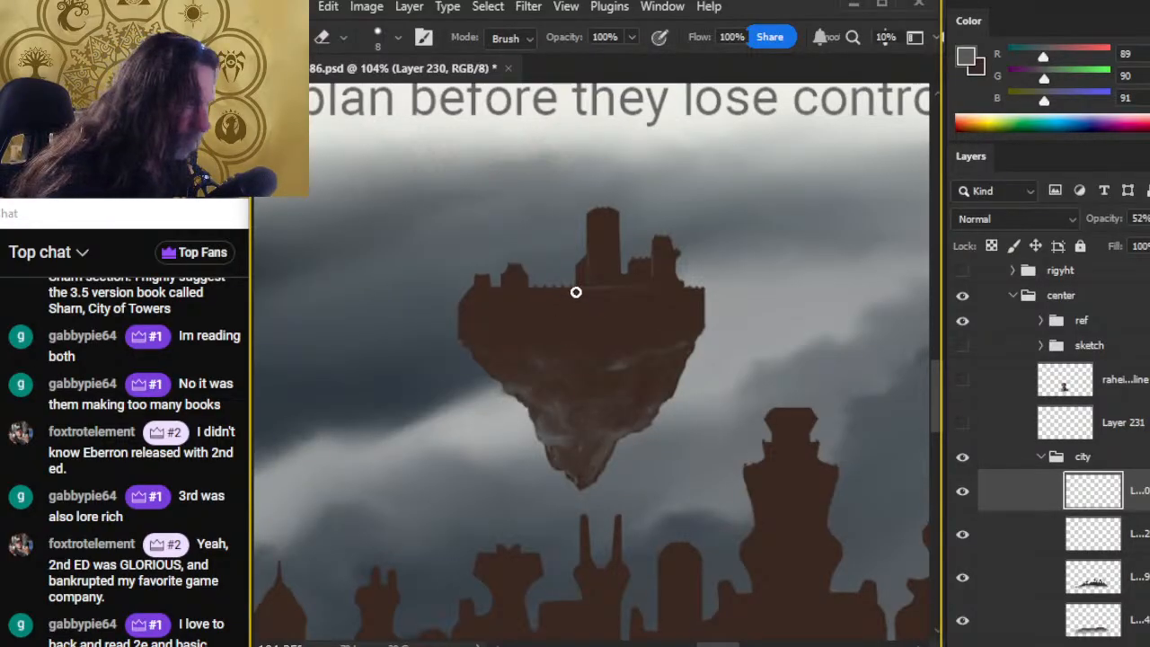
pyautogui.press('b')
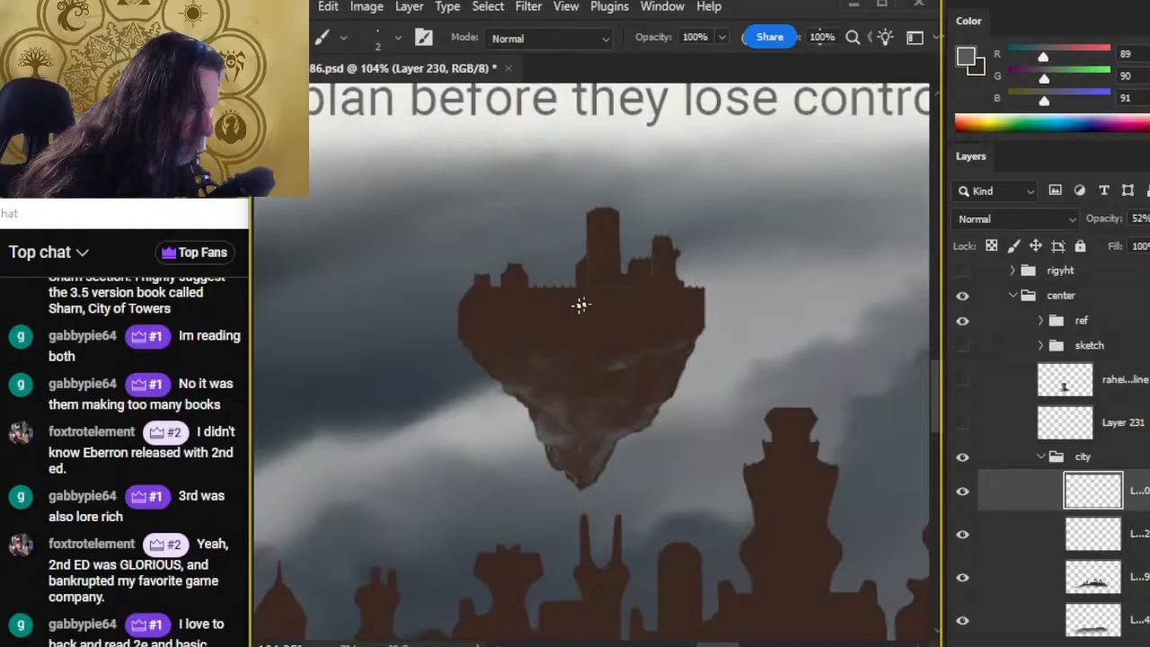
pyautogui.press('e')
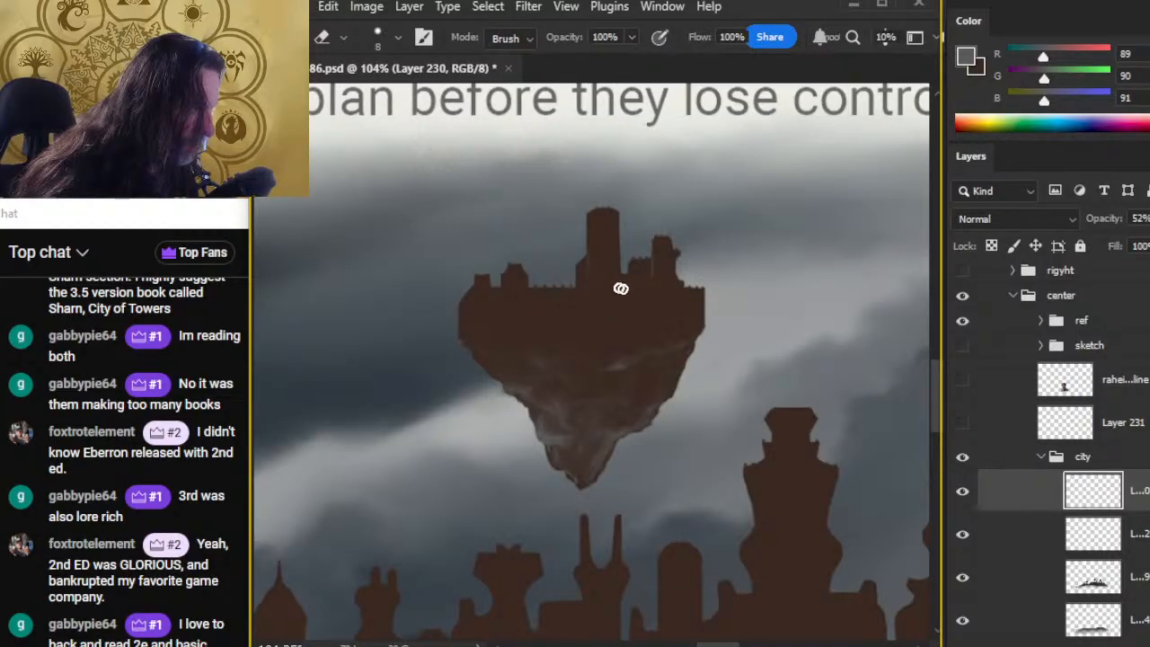
# Step: Paint a straight vertical grey line from the central tower's left edge down the wall to the rock, and smudge along it
pyautogui.press('b')
pyautogui.click(588, 274)
pyautogui.keyDown('shift'); pyautogui.click(589, 356); pyautogui.keyUp('shift')
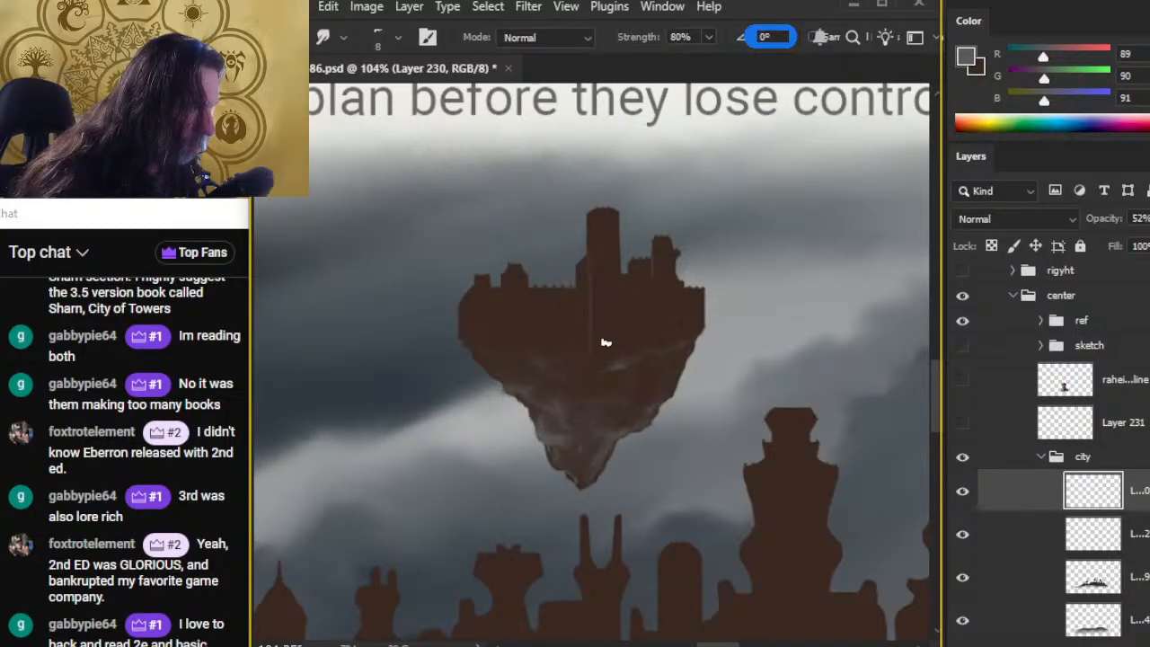
pyautogui.press('b')
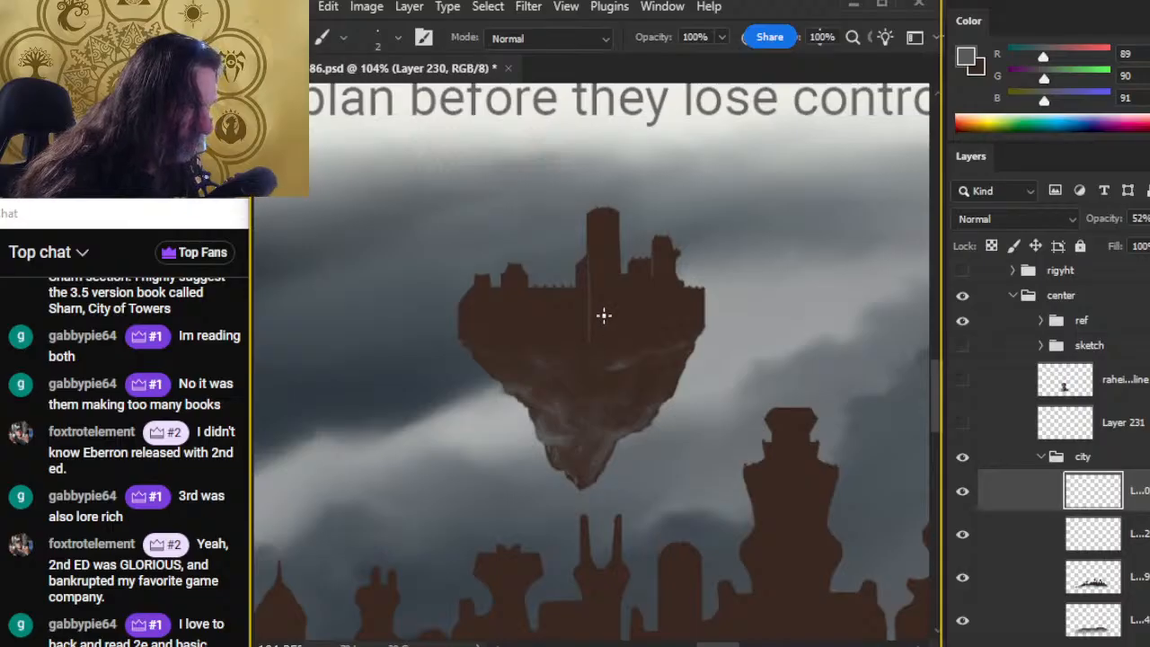
pyautogui.press('r')
pyautogui.moveTo(590, 255); pyautogui.dragTo(593, 350)
# Step: Paint and smudge curved grey highlights where the central tower's vertical line meets the rock underside
pyautogui.press('b')
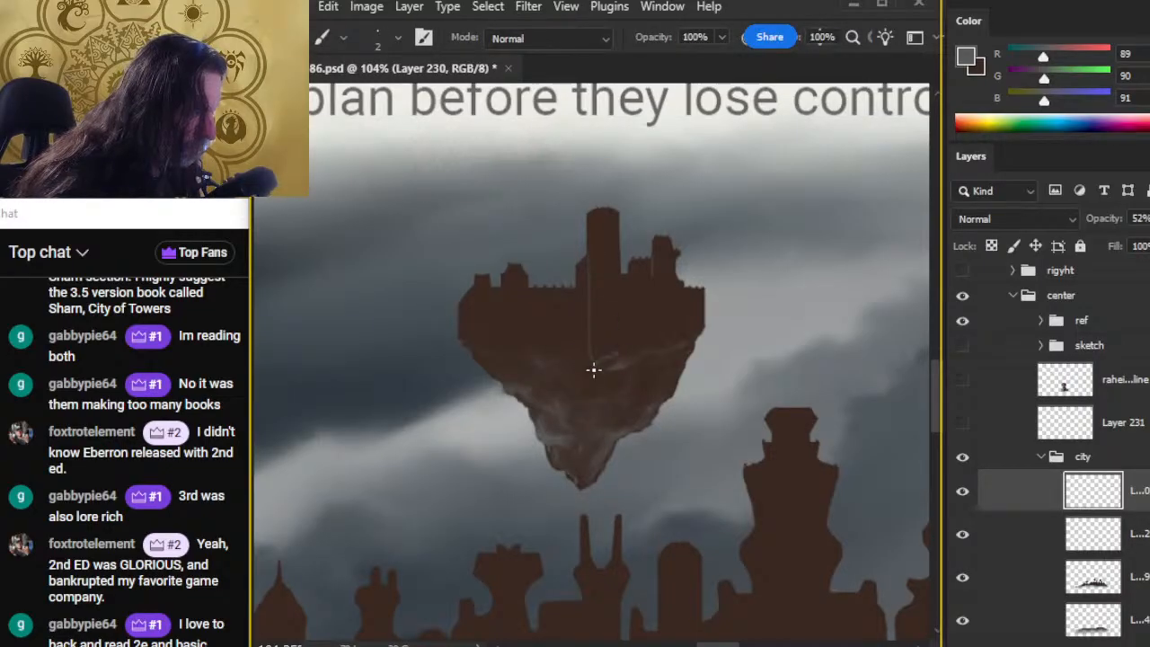
pyautogui.press('r')
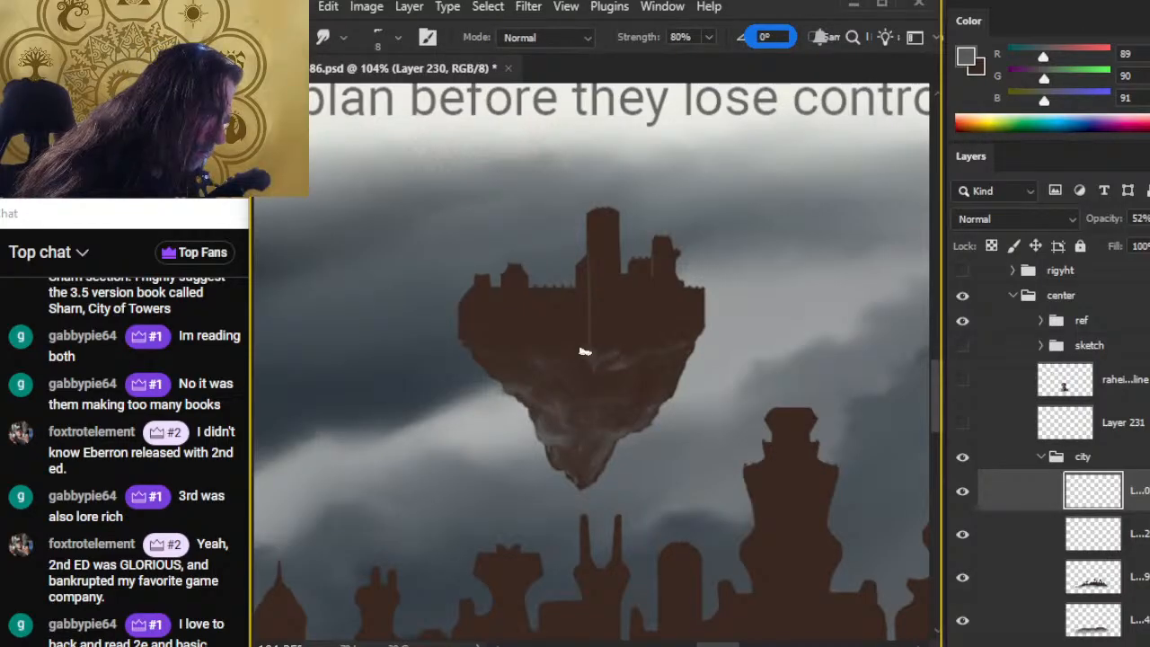
pyautogui.press('b')
pyautogui.press('r')
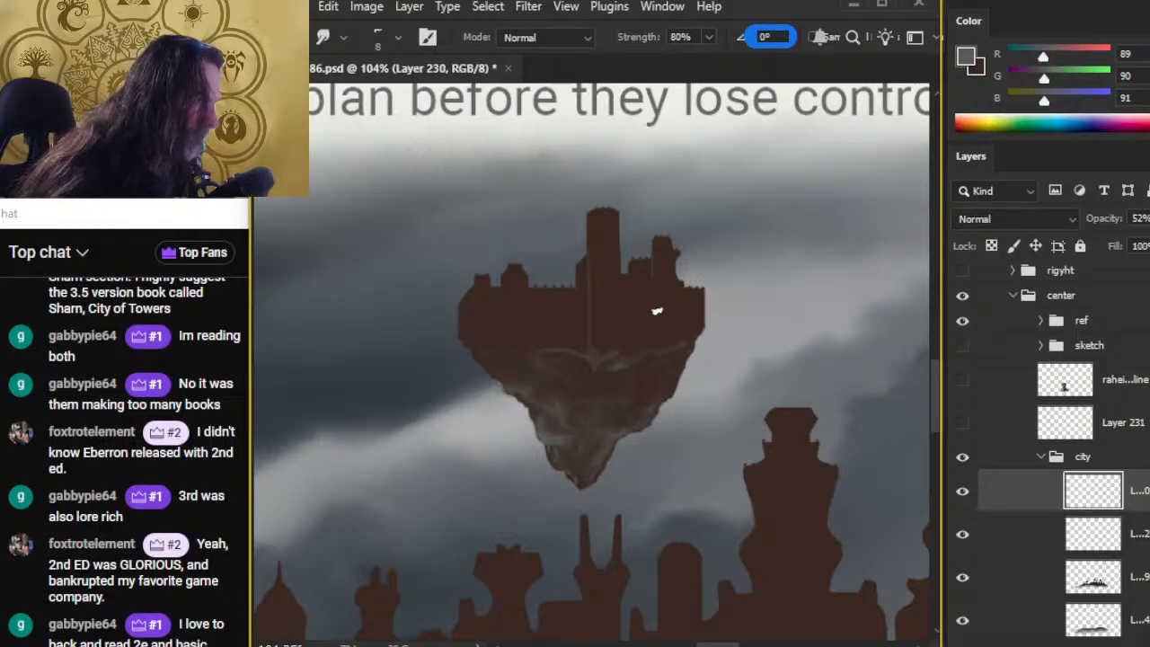
# Step: Paint a thin horizontal grey ledge line beneath the middle citadel's right-hand towers, and refine it by smudging and erasing
pyautogui.press('b')
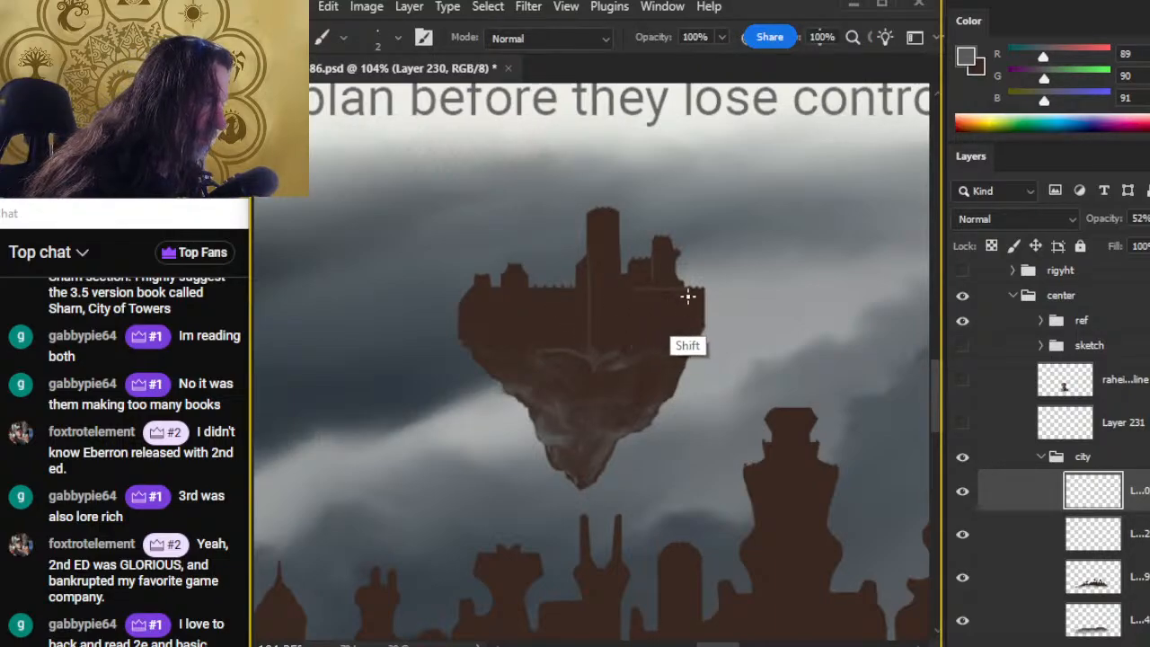
pyautogui.press('r')
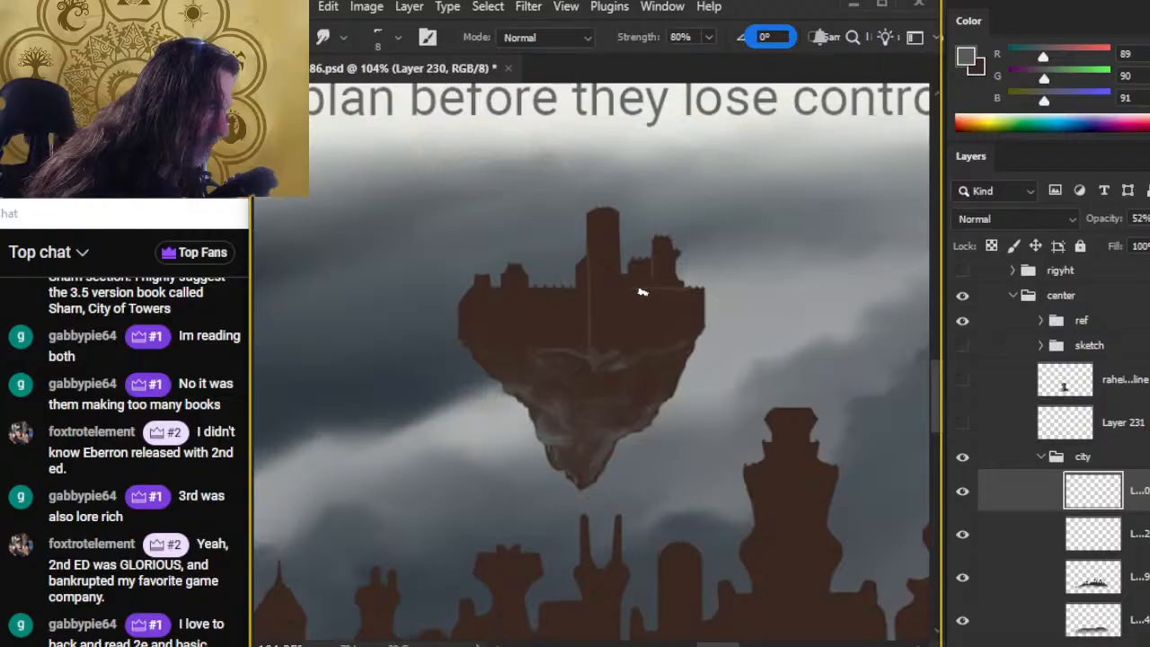
pyautogui.press('b')
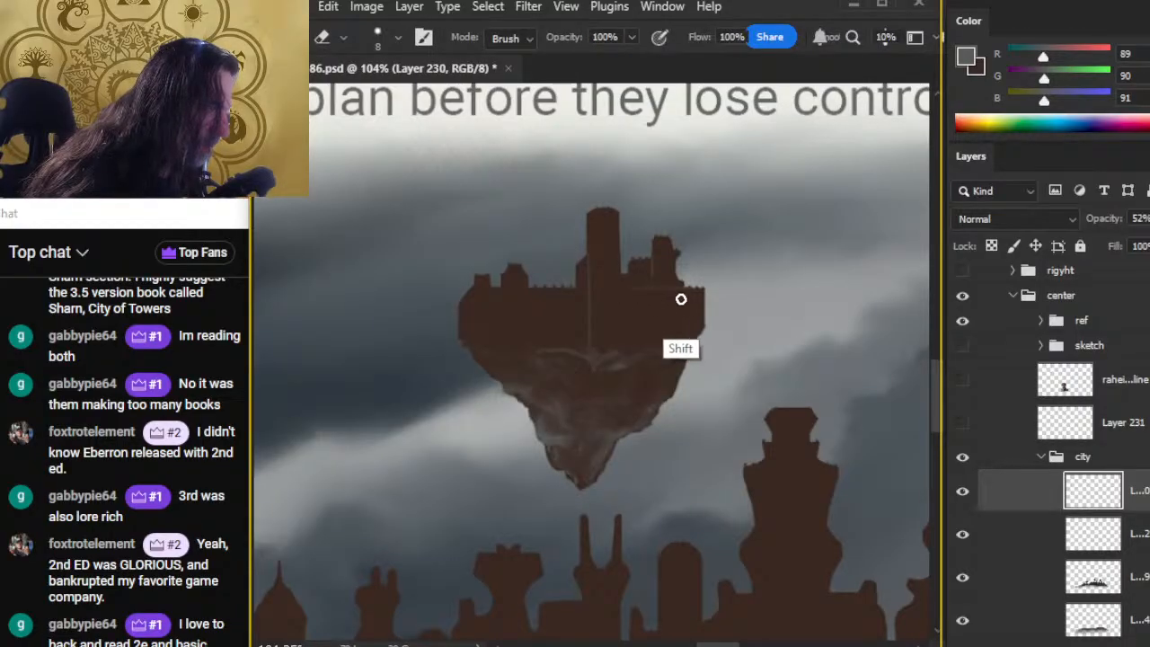
pyautogui.press('b')
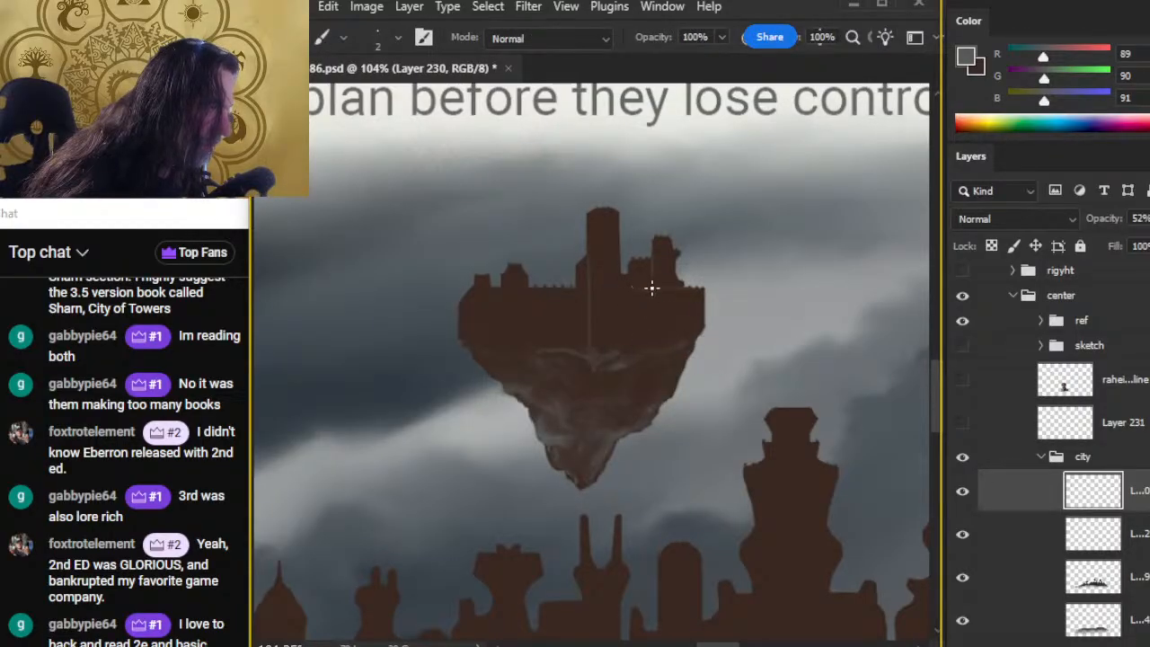
pyautogui.press('e')
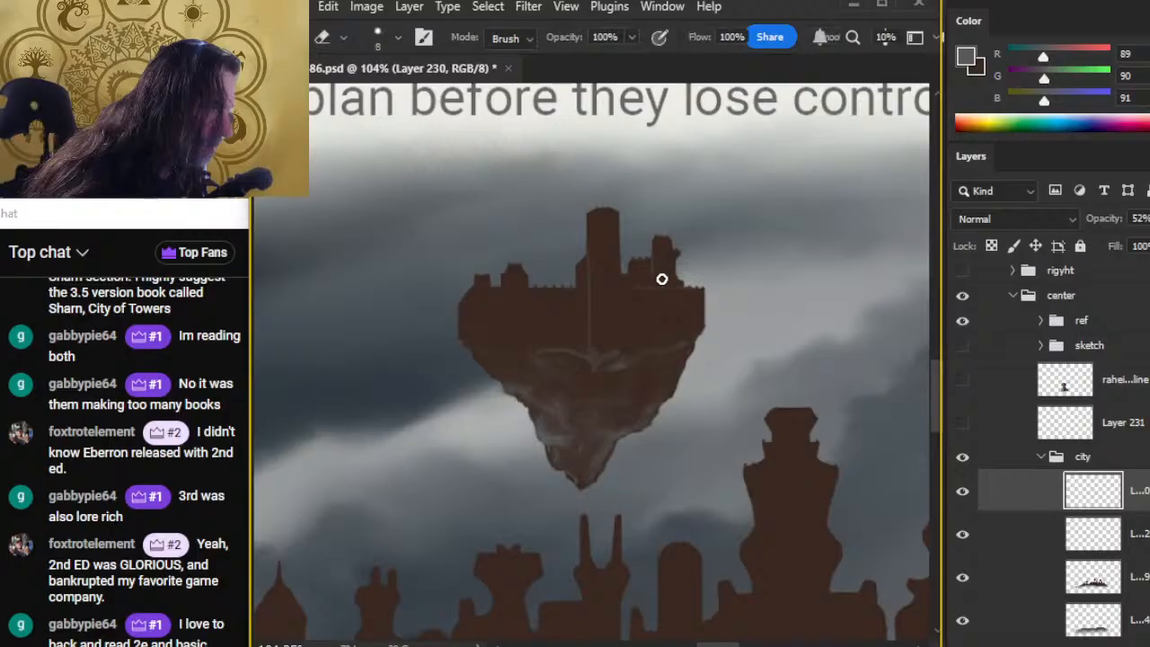
# Step: Paint two vertical grey lines down the wall below the citadel's left-hand towers, and blend their lower ends into the rock
pyautogui.press('b')
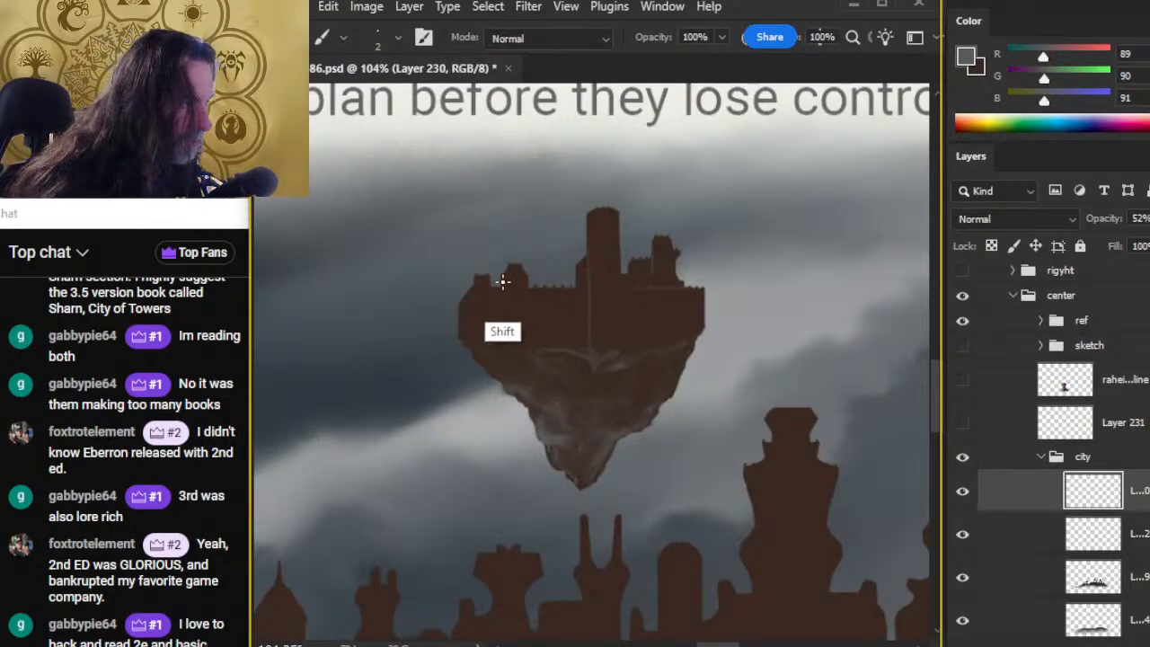
pyautogui.moveTo(502, 280); pyautogui.dragTo(502, 349)
pyautogui.moveTo(473, 289); pyautogui.dragTo(473, 347)
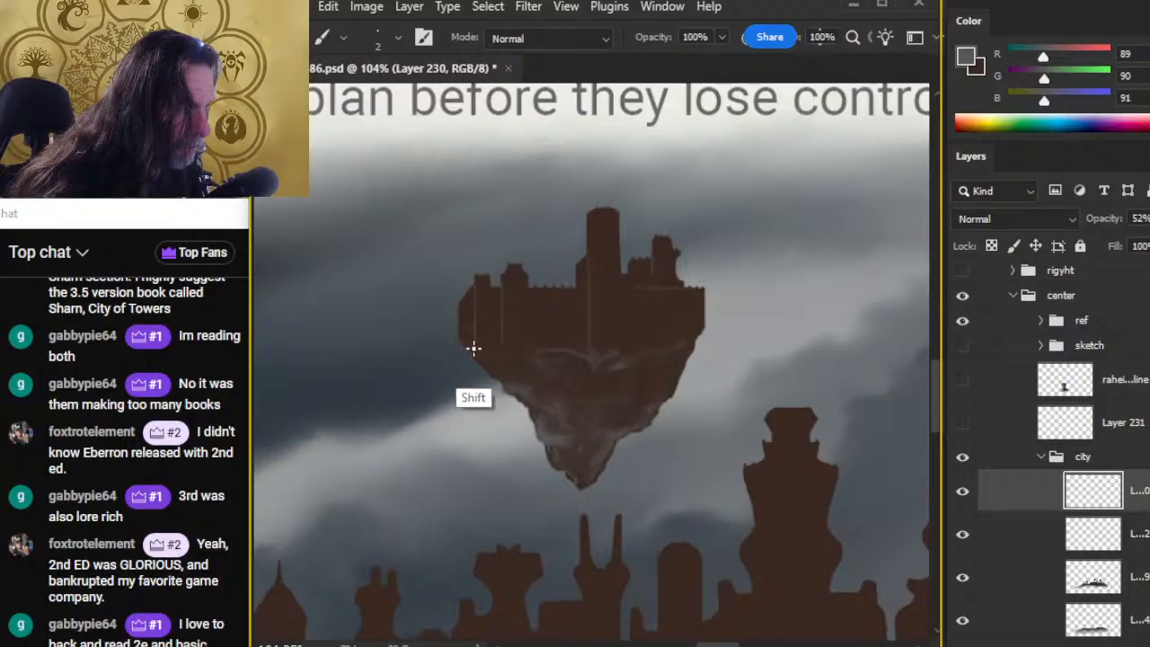
pyautogui.press('e')
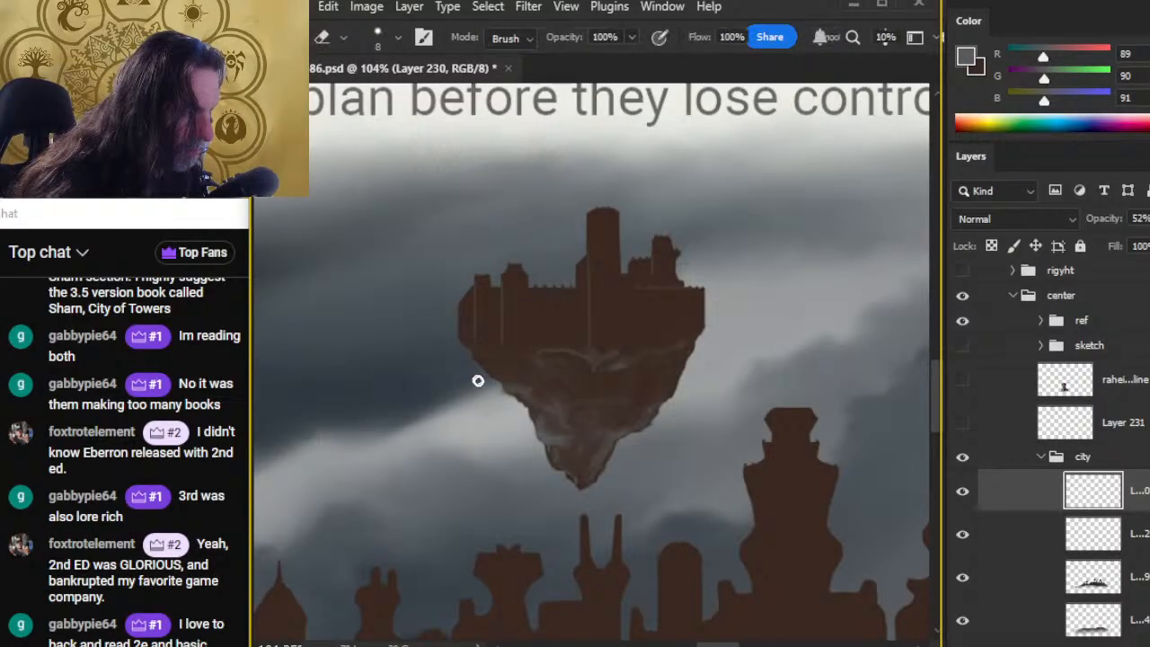
pyautogui.press('b')
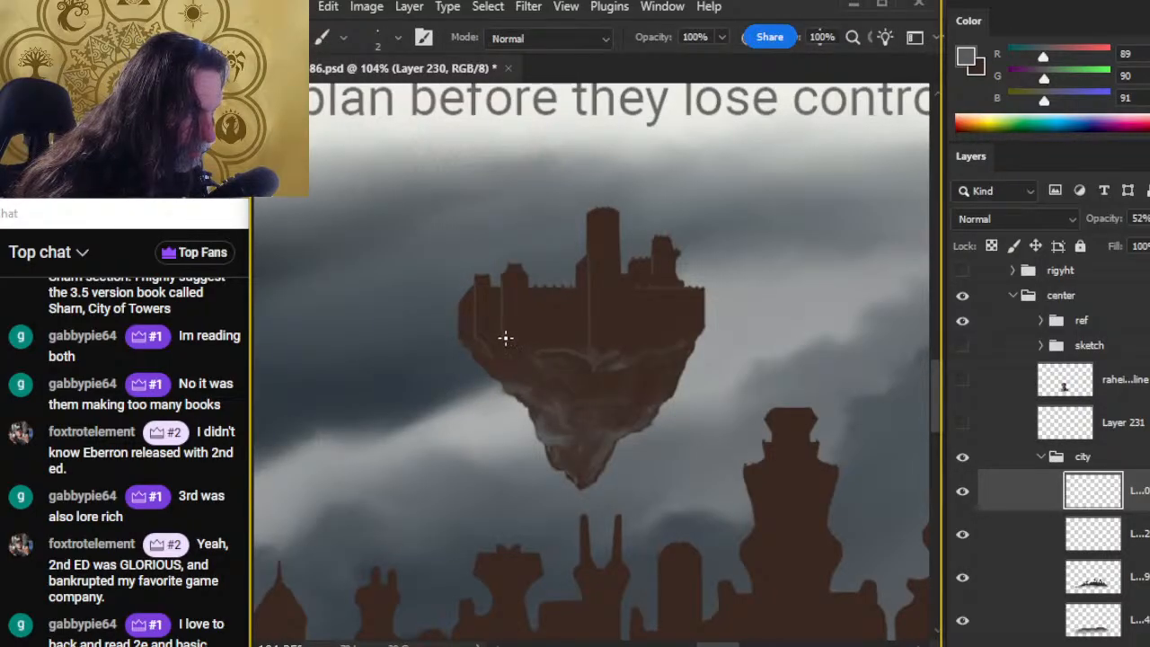
pyautogui.press('r')
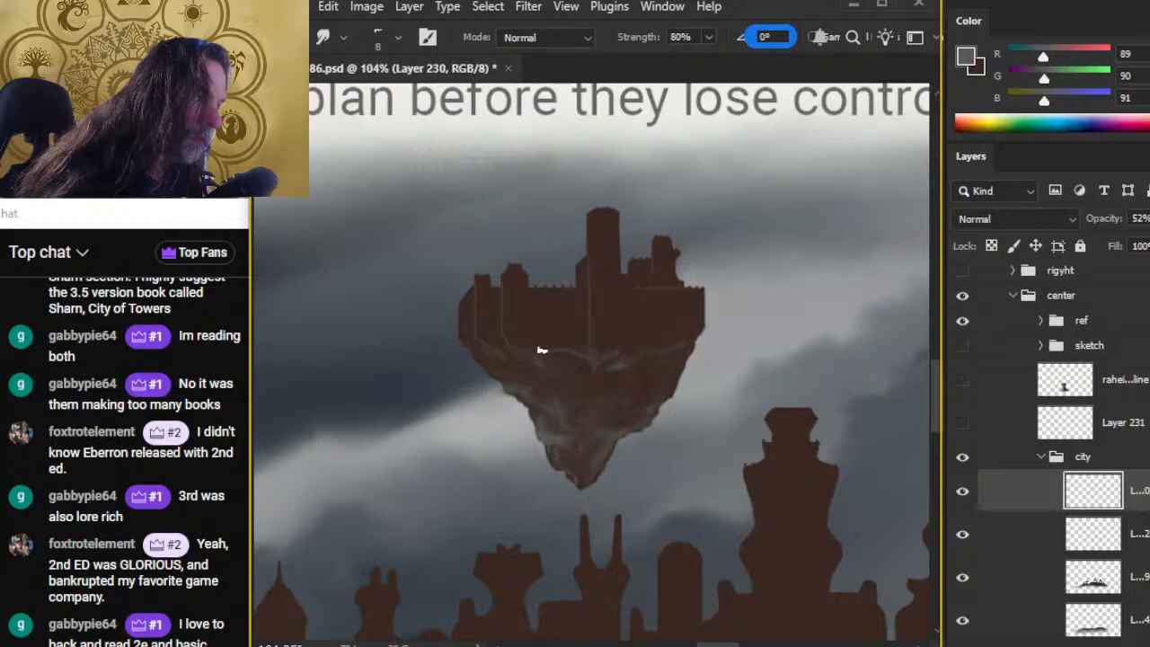
# Step: Retouch the vertical line below the leftmost tower with straight strokes, and trim the citadel's outer left edge with the Eraser
pyautogui.keyDown('shift'); pyautogui.click(477, 312); pyautogui.keyUp('shift')
pyautogui.keyDown('shift'); pyautogui.click(477, 292); pyautogui.keyUp('shift')
pyautogui.press('e')
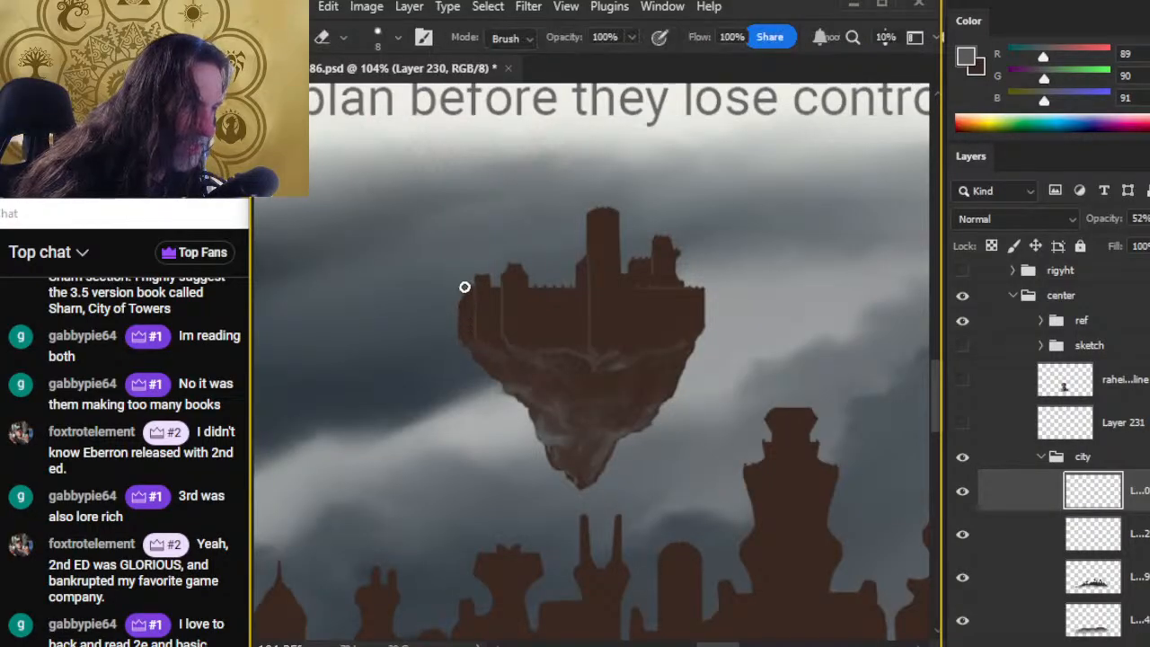
pyautogui.keyDown('shift'); pyautogui.click(466, 280); pyautogui.keyUp('shift')
pyautogui.keyDown('shift'); pyautogui.click(463, 332); pyautogui.keyUp('shift')
# Step: Add a short vertical grey line on the wall beside the second left-hand tower, and smudge it downward
pyautogui.hotkey('ctrl', 'space')
pyautogui.moveTo(546, 374)
pyautogui.mouseDown()
pyautogui.moveTo(508, 370)
pyautogui.moveTo(488, 391)
pyautogui.moveTo(604, 379)
pyautogui.mouseUp()
pyautogui.press('r')
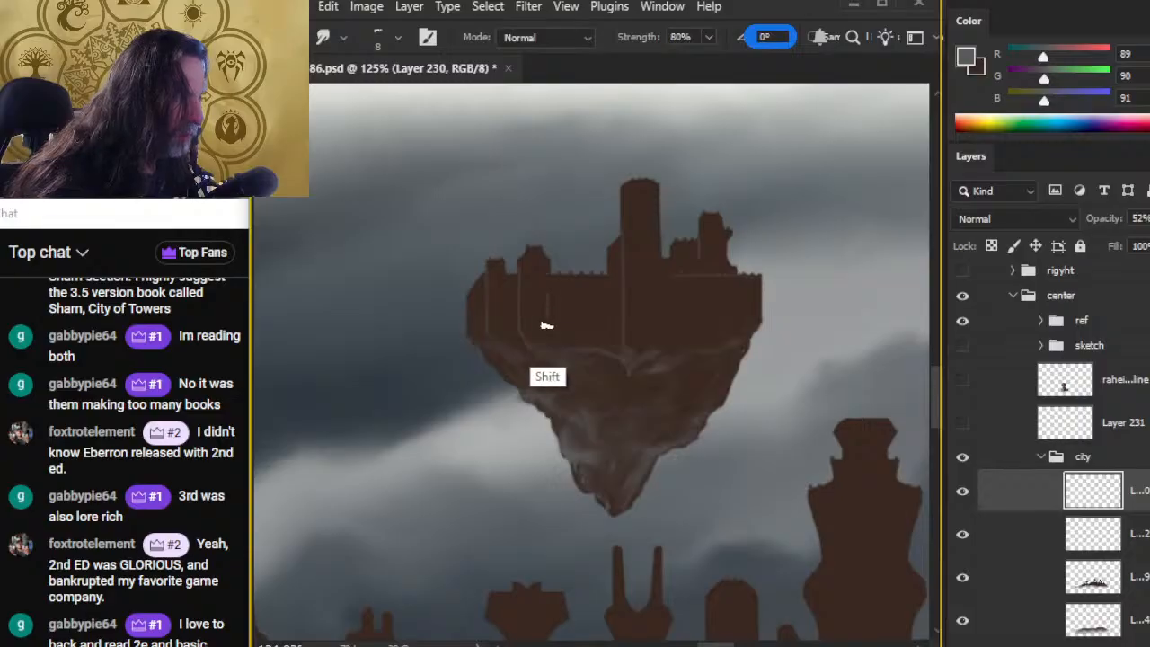
# Step: Paint a vertical grey line down the wall from the central tower's right edge, reworking it with repeated strokes, smudging and erasing
pyautogui.press('b')
pyautogui.click(662, 278)
pyautogui.keyDown('shift'); pyautogui.click(662, 315); pyautogui.keyUp('shift')
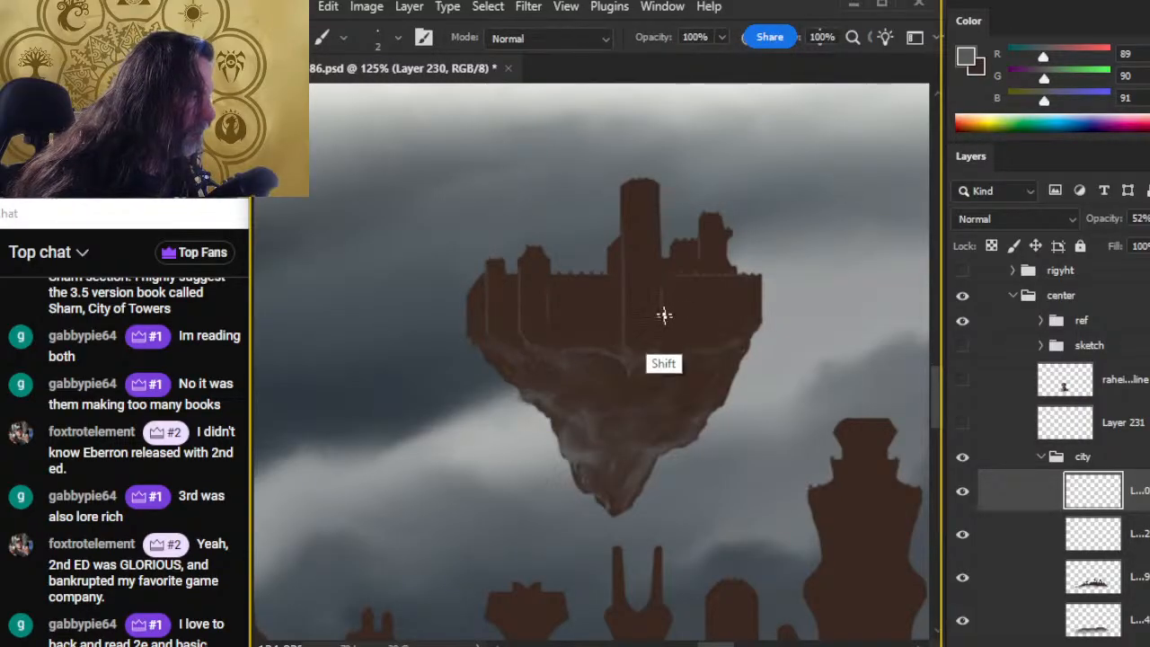
pyautogui.press('r')
pyautogui.keyDown('shift'); pyautogui.click(658, 339); pyautogui.keyUp('shift')
pyautogui.press('b')
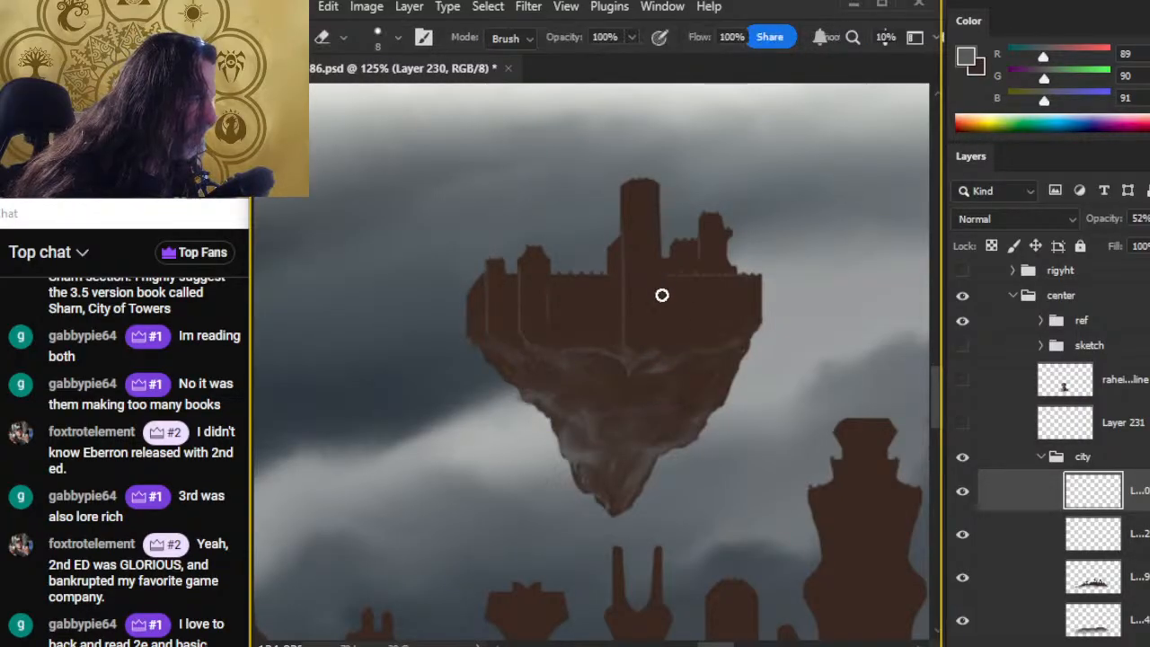
pyautogui.press('r')
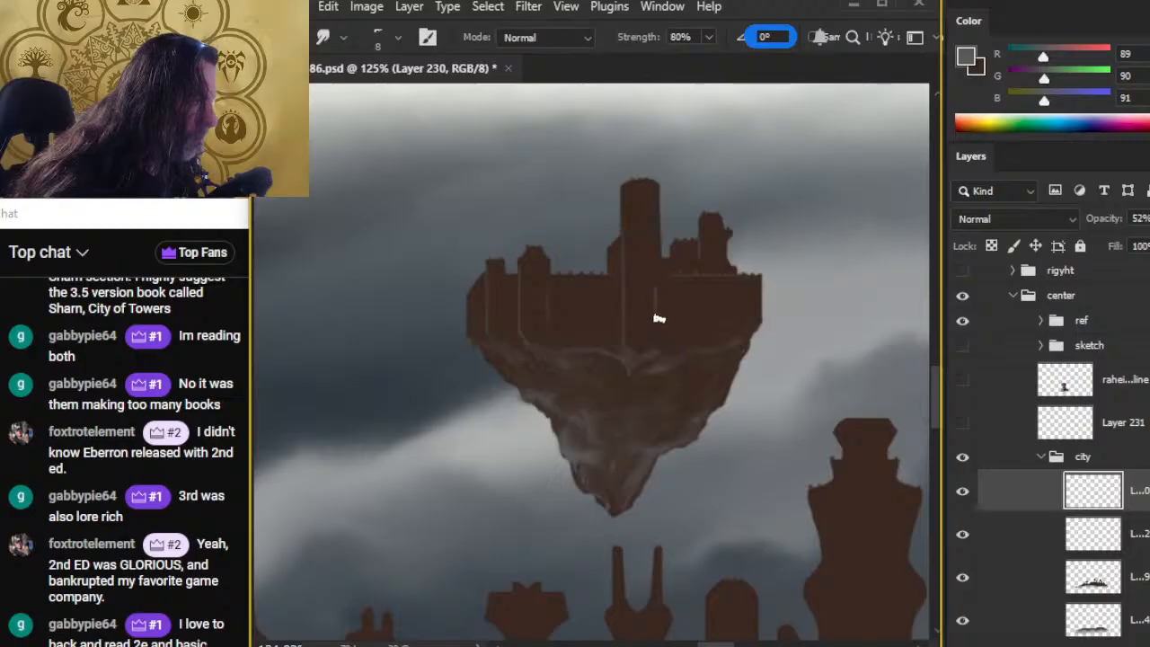
pyautogui.press('e')
pyautogui.press('b')
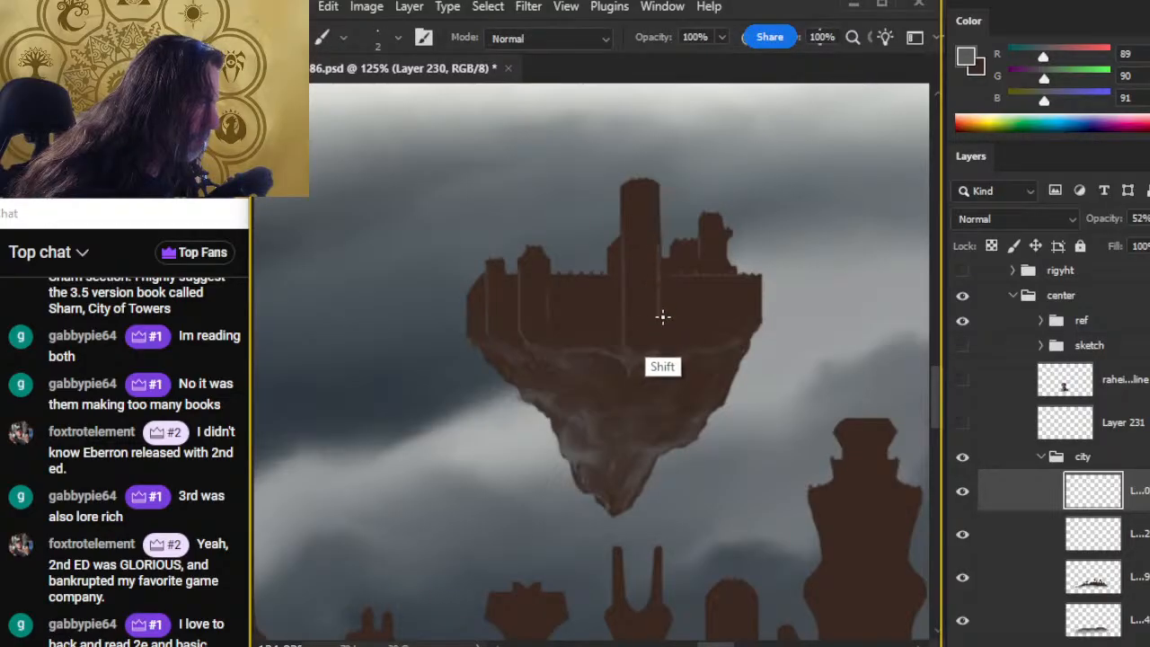
pyautogui.moveTo(661, 275); pyautogui.dragTo(662, 329)
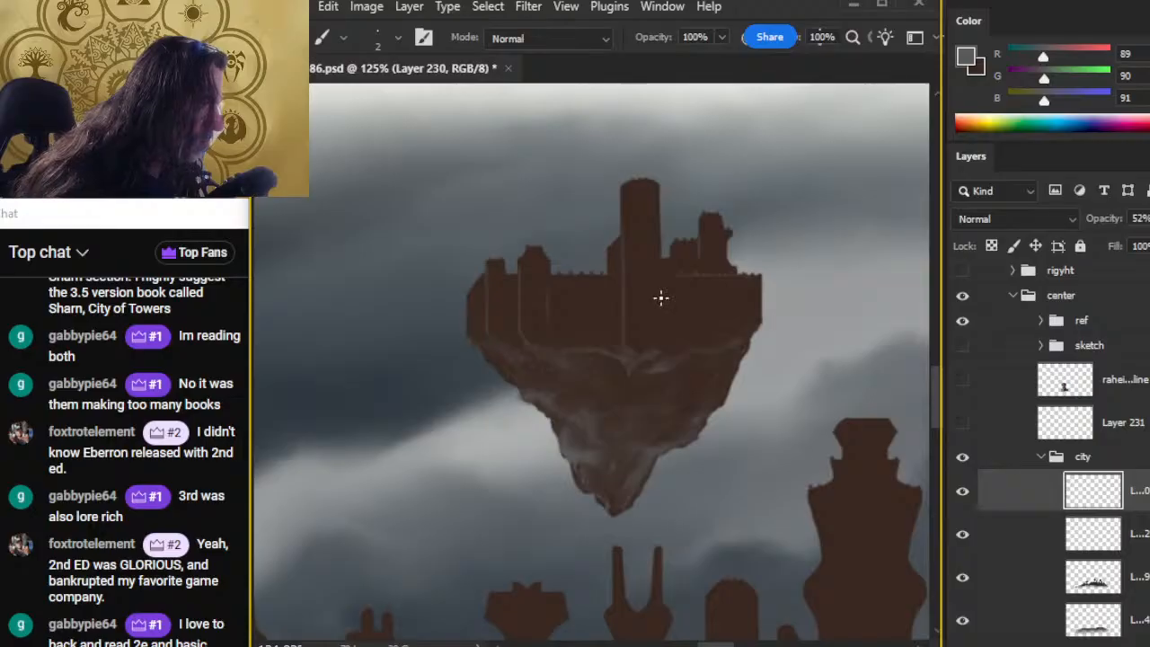
pyautogui.moveTo(661, 274); pyautogui.dragTo(660, 322)
pyautogui.press('r')
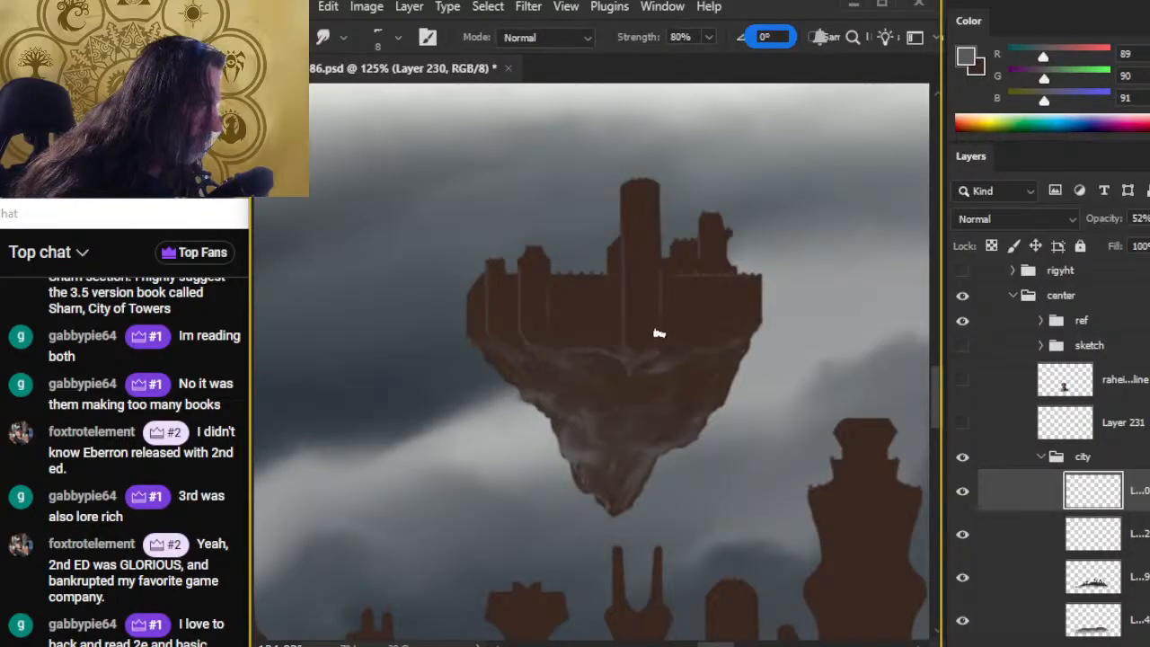
pyautogui.press('e')
# Step: Review the middle citadel's new wall lines against the neighbouring citadels and the city skyline
pyautogui.press('z')
pyautogui.moveTo(694, 301); pyautogui.dragTo(641, 343)
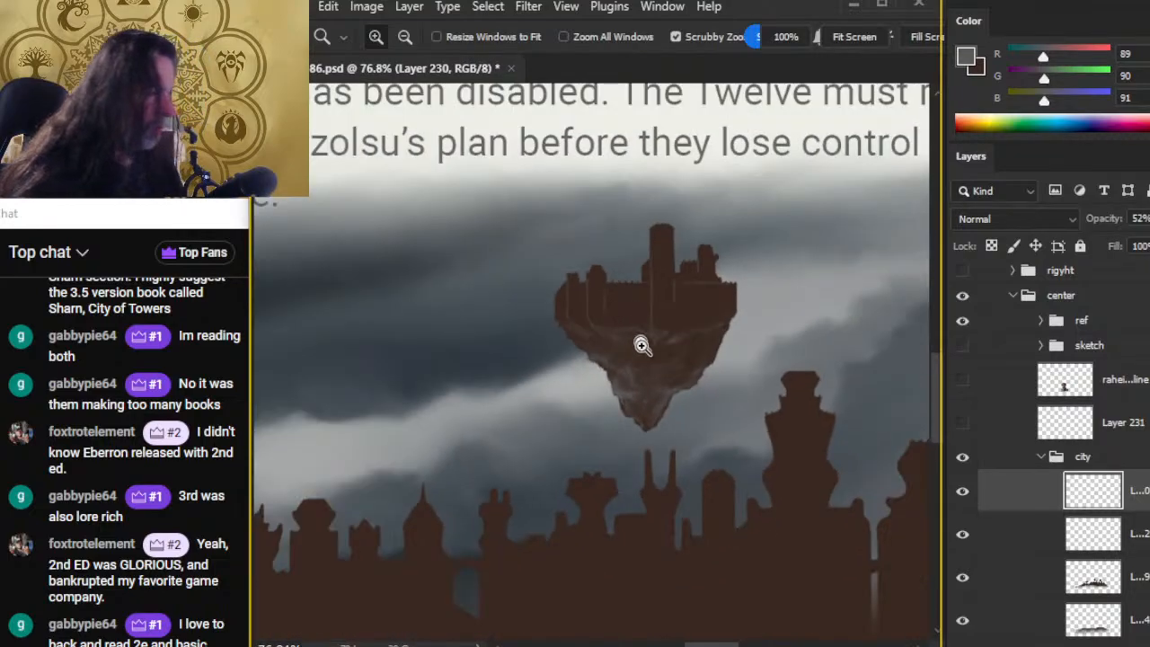
pyautogui.moveTo(694, 401); pyautogui.dragTo(637, 407)
pyautogui.moveTo(778, 398); pyautogui.dragTo(599, 336)
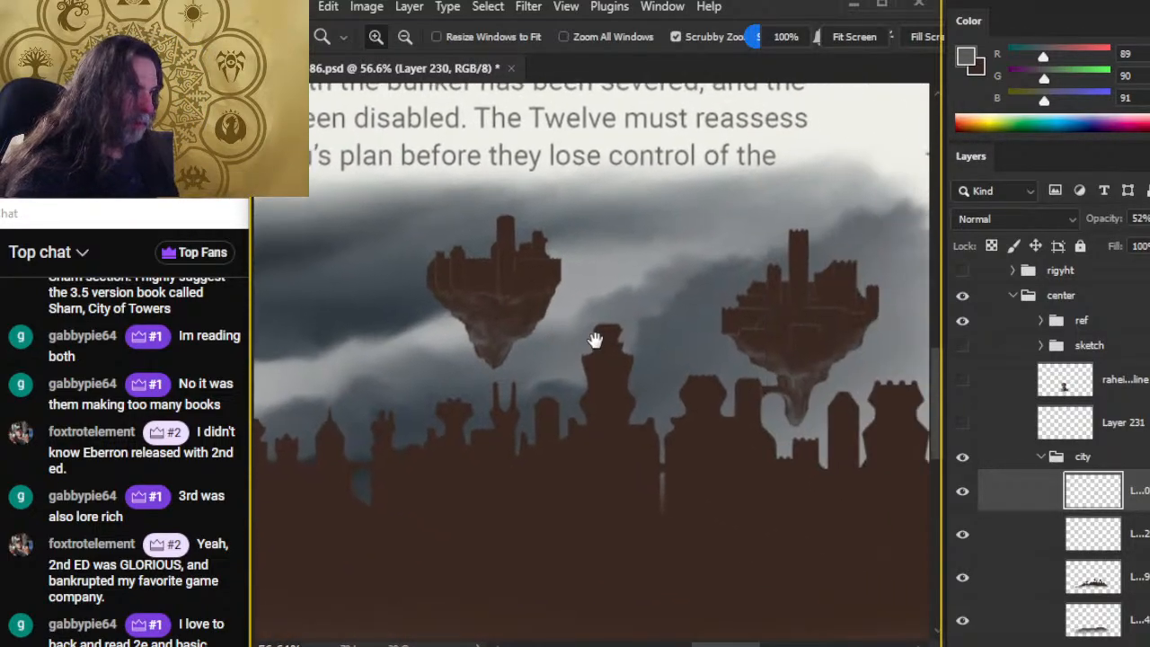
pyautogui.moveTo(757, 386); pyautogui.dragTo(773, 309)
pyautogui.moveTo(707, 362); pyautogui.dragTo(708, 321)
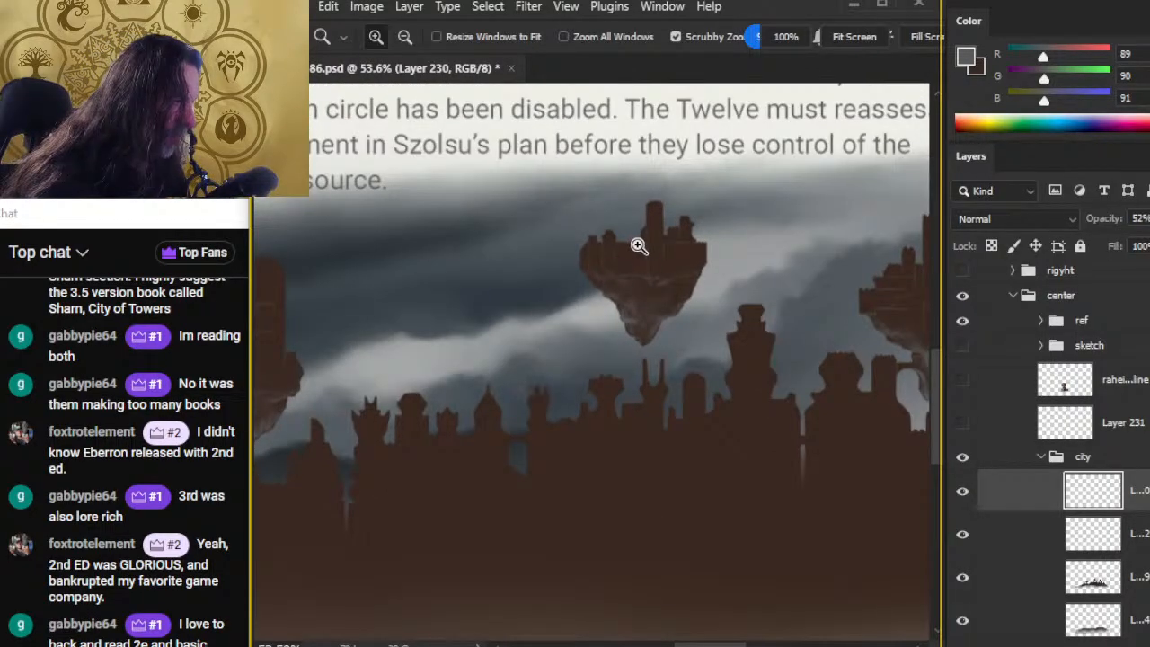
# Step: Soften the middle citadel's vertical wall line with the Eraser at 20% opacity, and save the document
pyautogui.press('e')
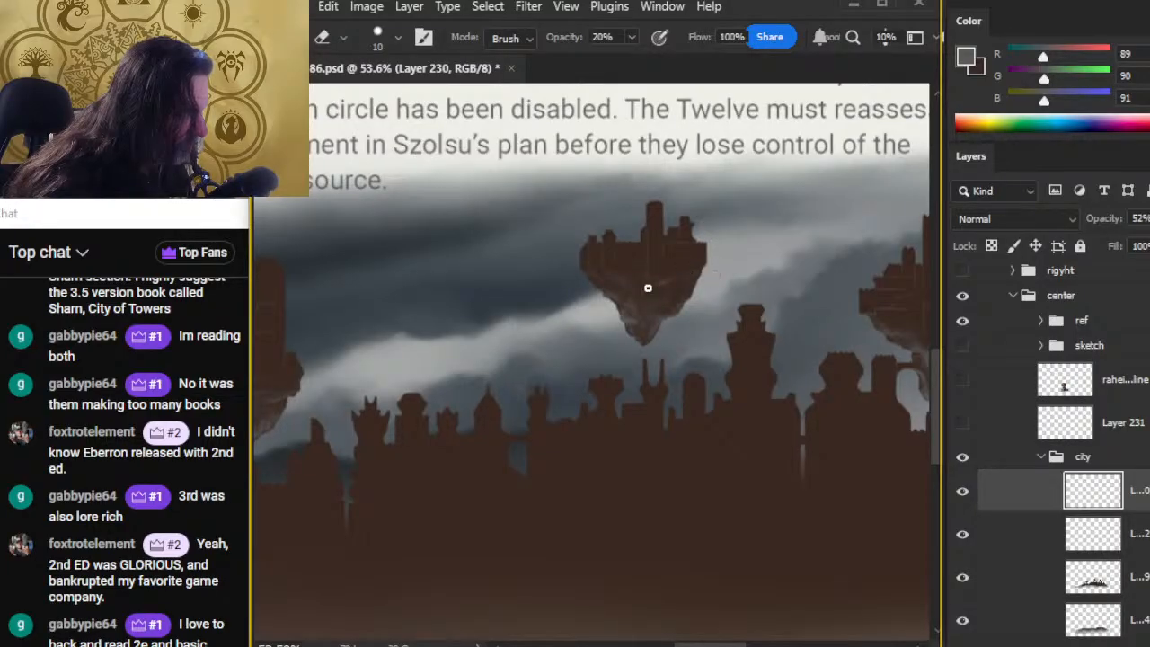
pyautogui.press('z')
pyautogui.moveTo(718, 335); pyautogui.dragTo(650, 379)
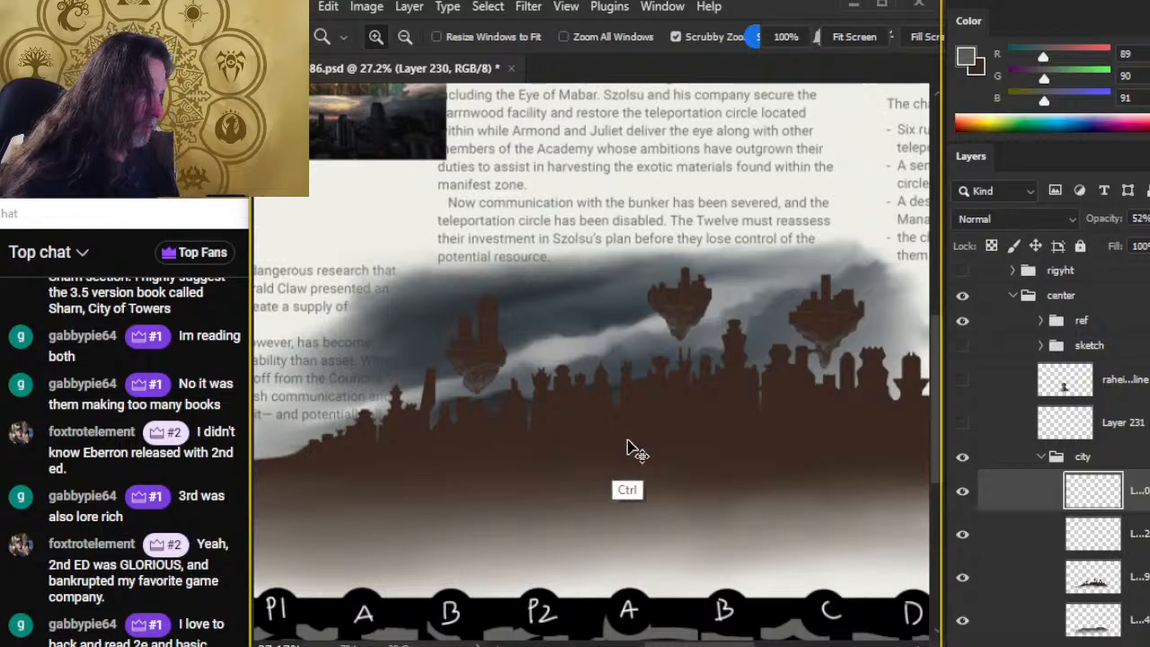
pyautogui.hotkey('ctrl', 's')
# Step: Touch up the city skyline silhouette on Layer 229 with its sampled dark brown, and return to Layer 230 with the grey colour
pyautogui.moveTo(740, 559); pyautogui.dragTo(701, 403)
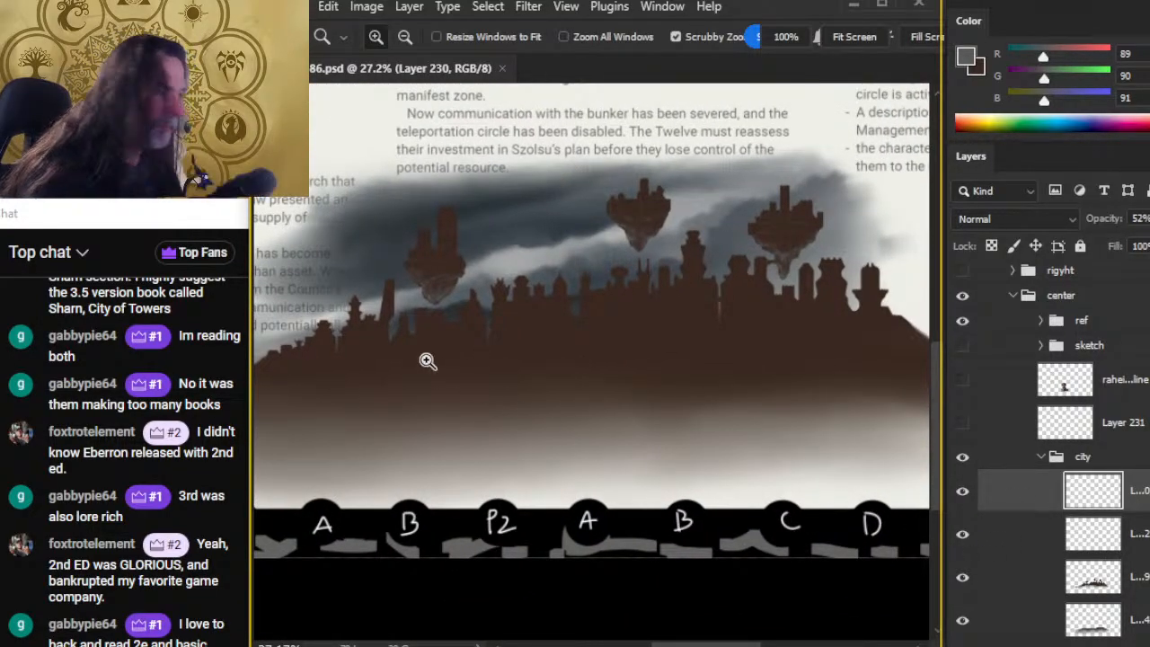
pyautogui.moveTo(454, 349); pyautogui.dragTo(503, 356)
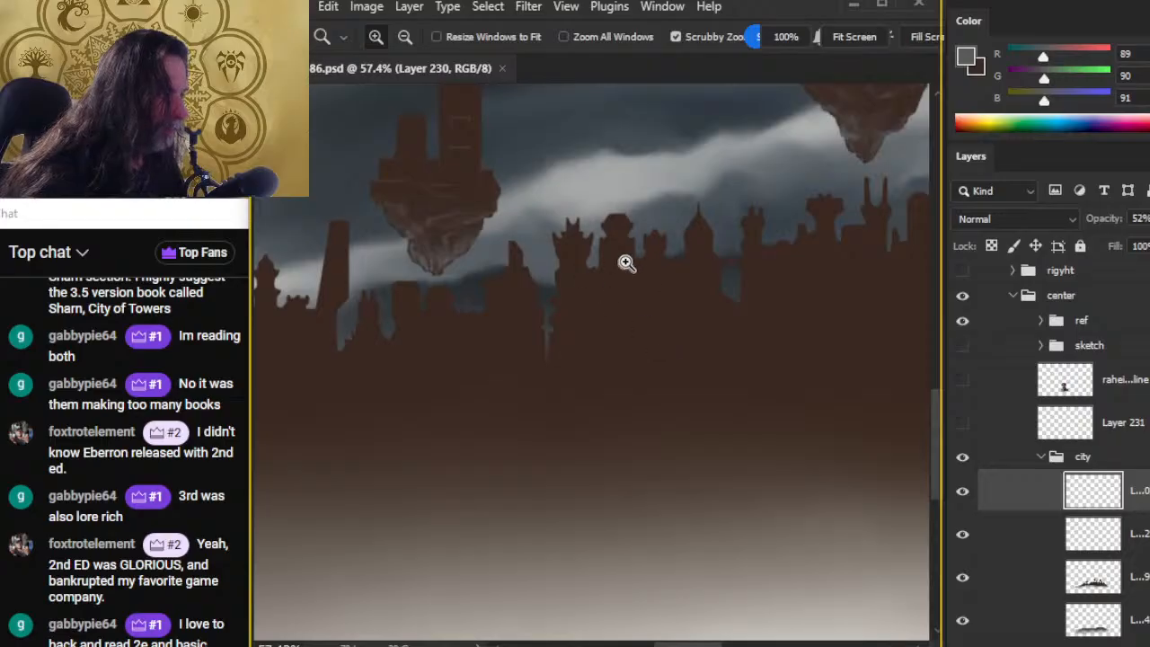
pyautogui.moveTo(624, 259); pyautogui.dragTo(611, 278)
pyautogui.press('b')
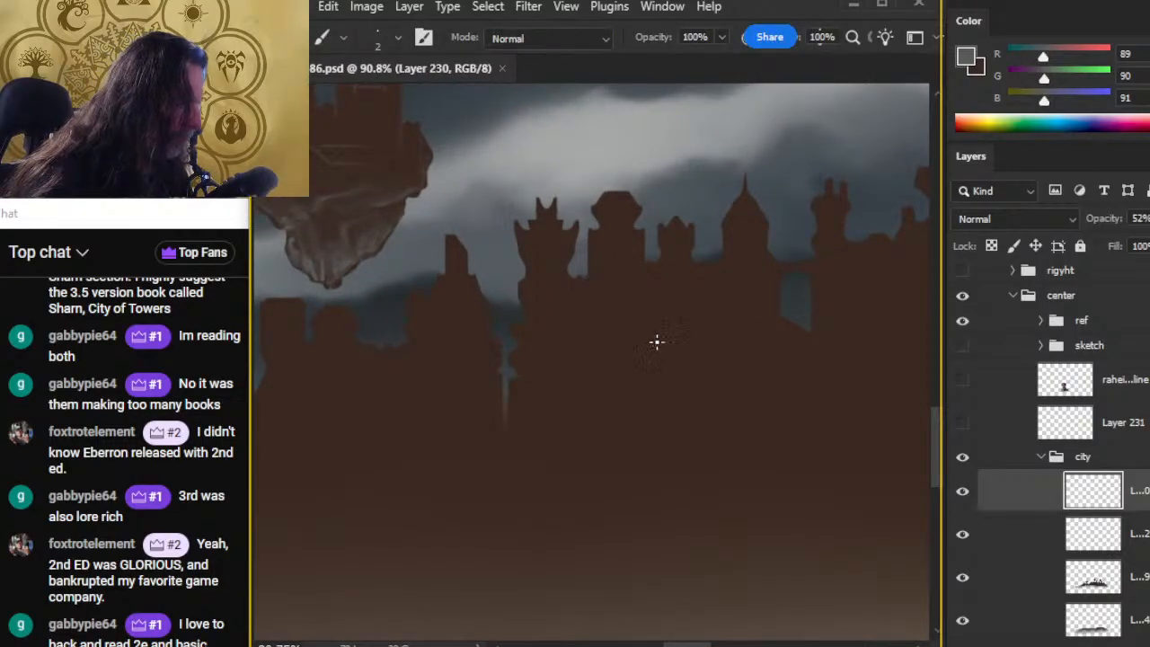
pyautogui.click(1018, 579)
pyautogui.keyDown('alt'); pyautogui.click(816, 475); pyautogui.keyUp('alt')
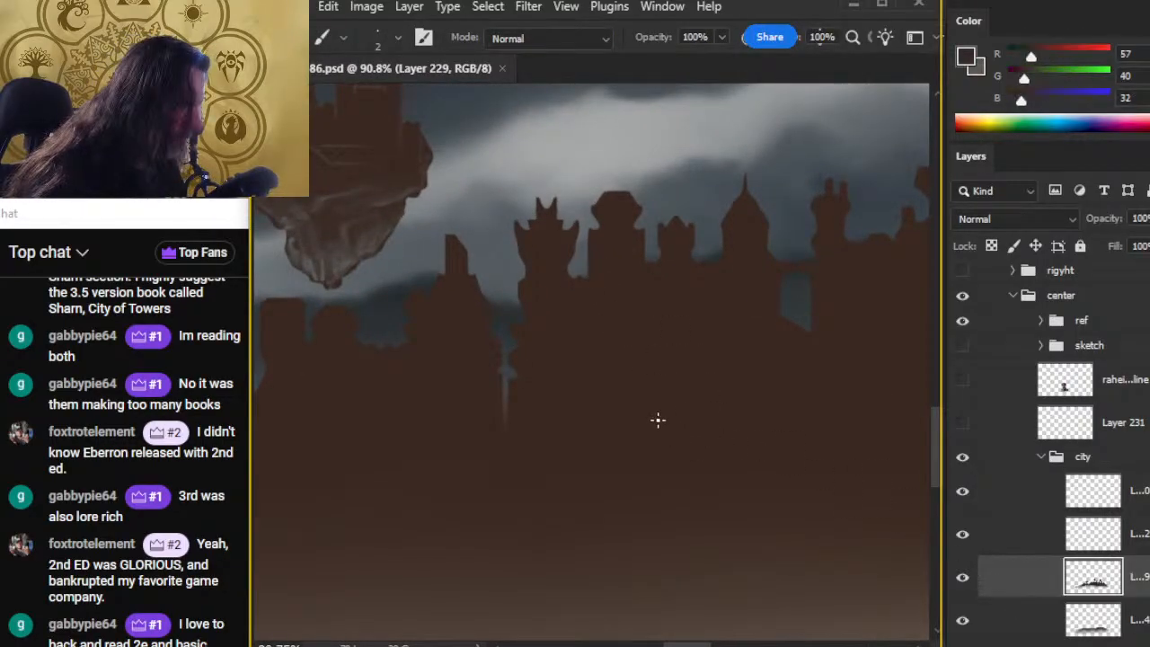
pyautogui.moveTo(632, 374); pyautogui.dragTo(659, 361)
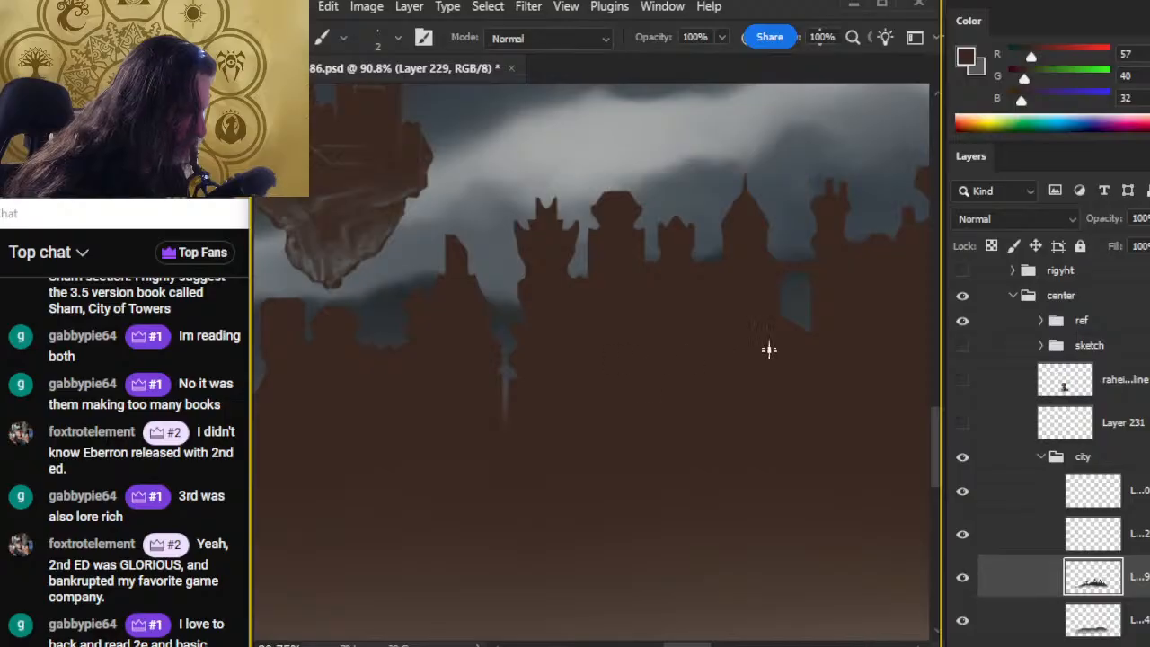
pyautogui.click(1022, 496)
pyautogui.press('x')
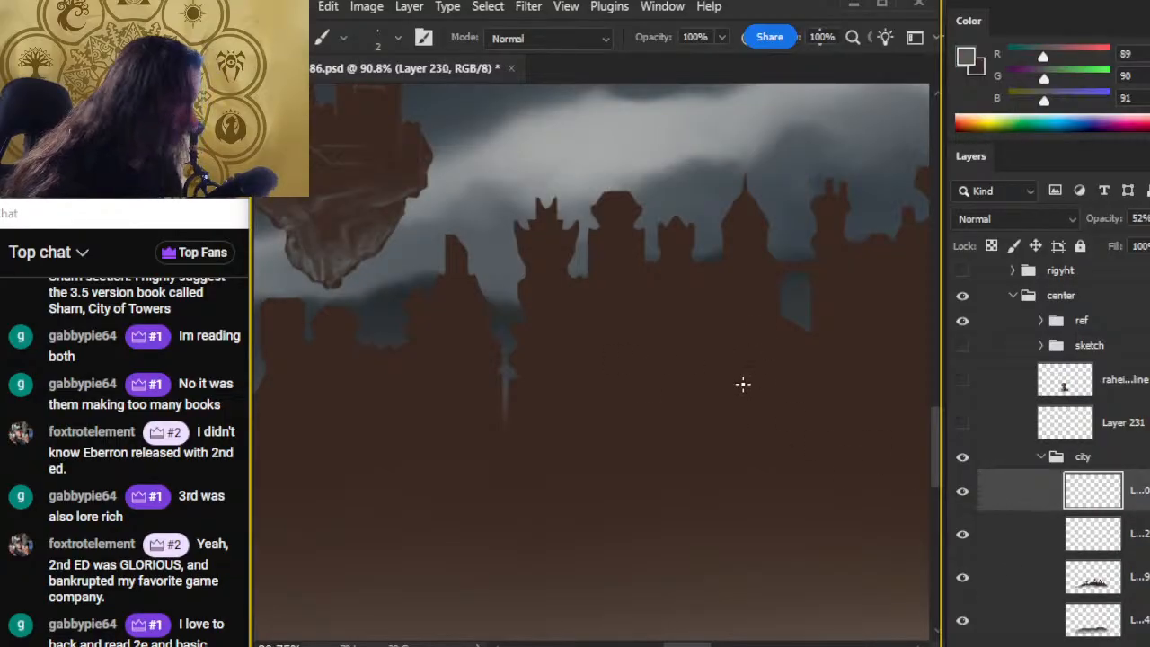
# Step: Examine the city skyline and the three floating citadels, up close and as a whole scene
pyautogui.moveTo(742, 383); pyautogui.dragTo(596, 332)
pyautogui.press('z')
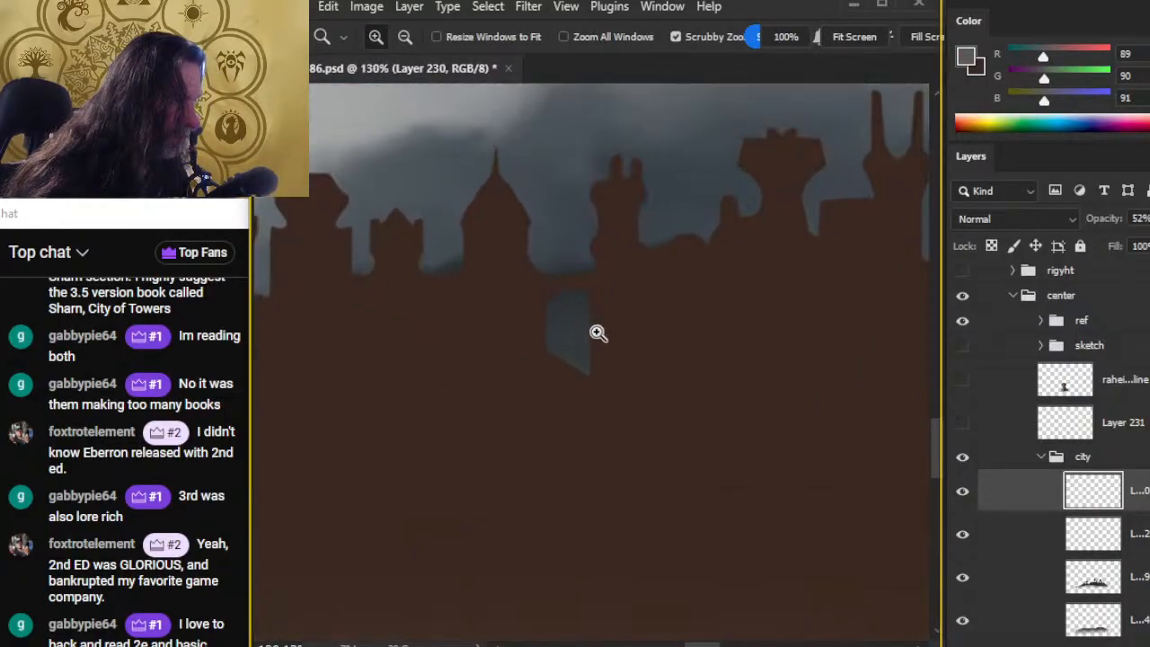
pyautogui.moveTo(730, 388); pyautogui.dragTo(616, 372)
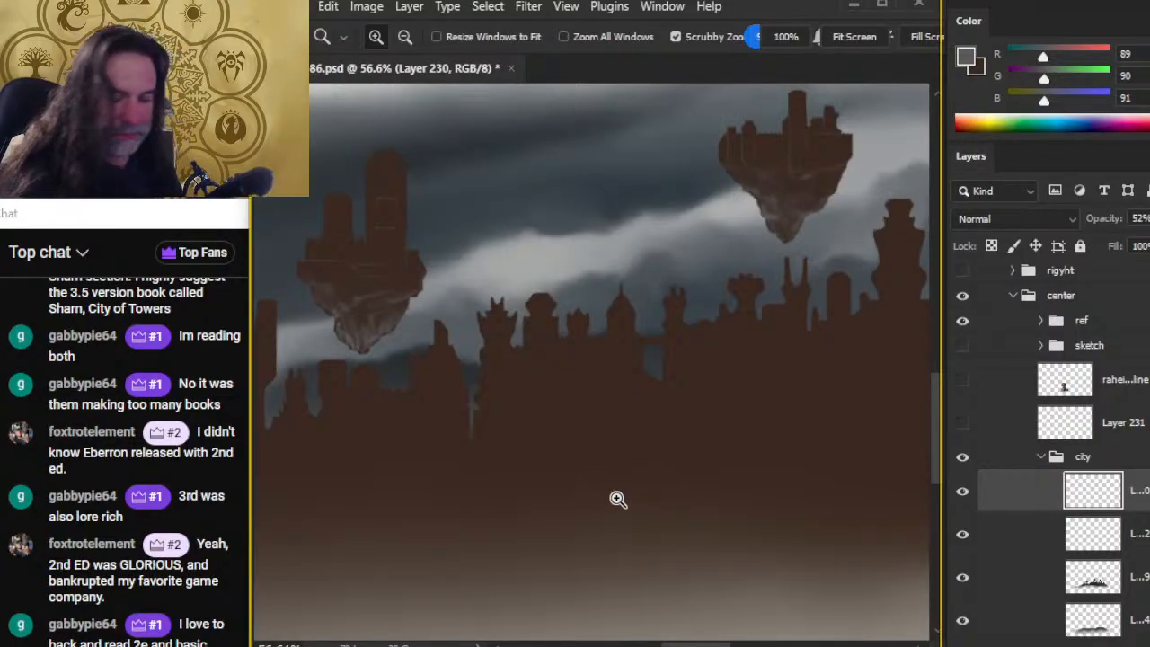
pyautogui.moveTo(687, 449); pyautogui.dragTo(632, 458)
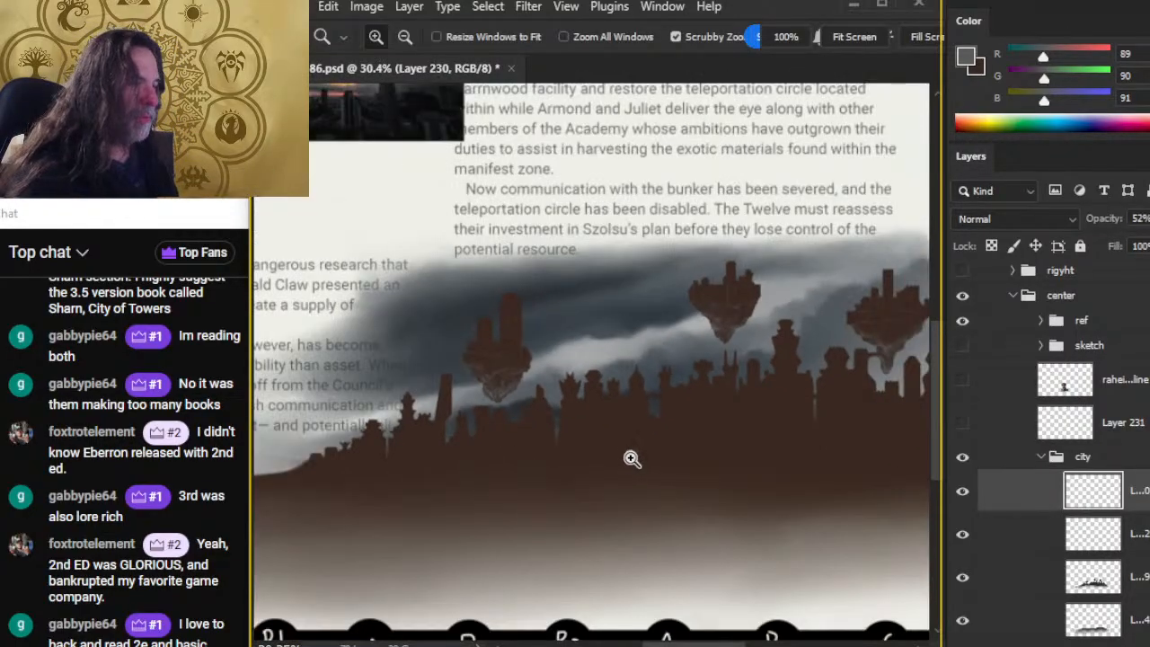
pyautogui.moveTo(701, 470); pyautogui.dragTo(580, 408)
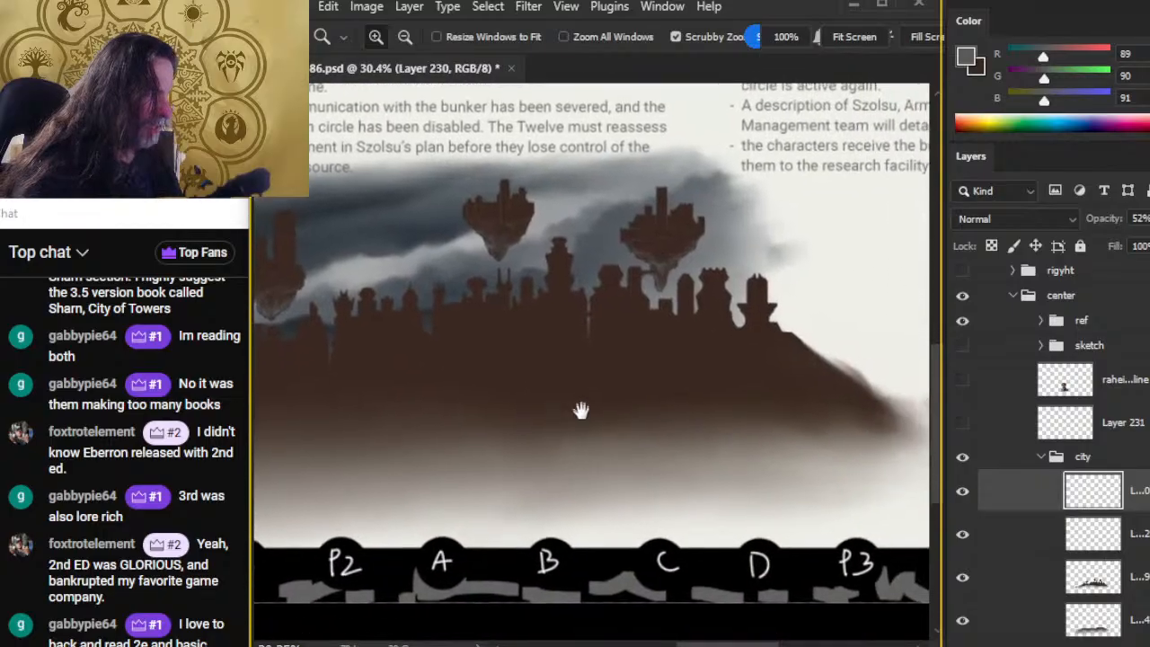
pyautogui.moveTo(604, 316); pyautogui.dragTo(678, 312)
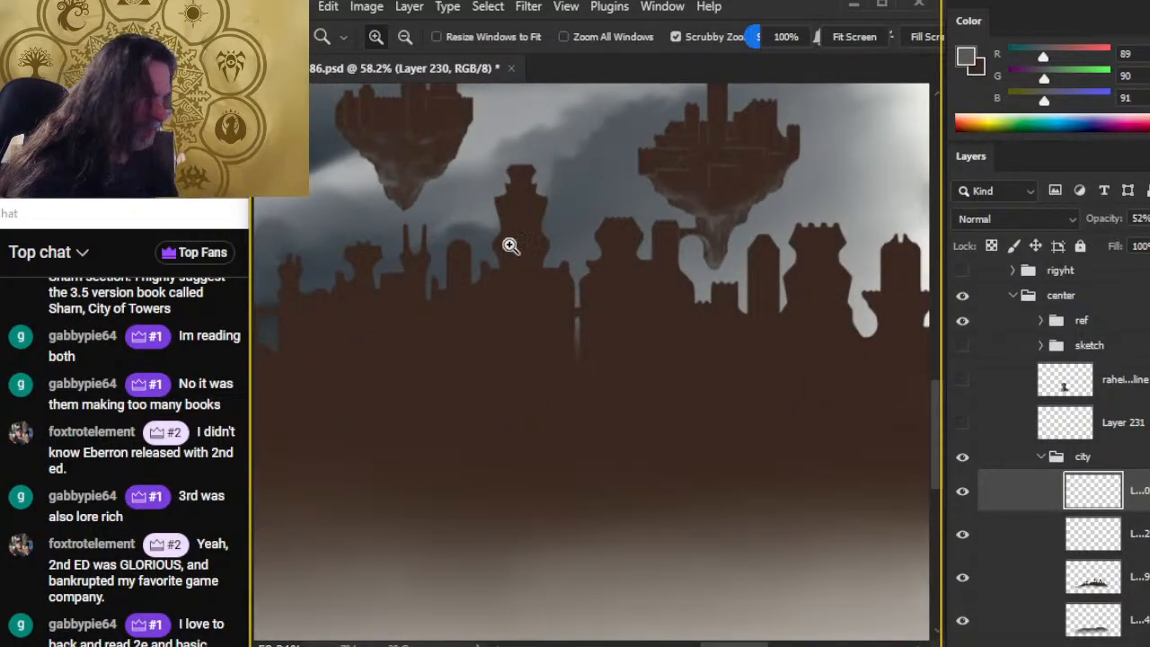
pyautogui.moveTo(575, 278); pyautogui.dragTo(695, 383)
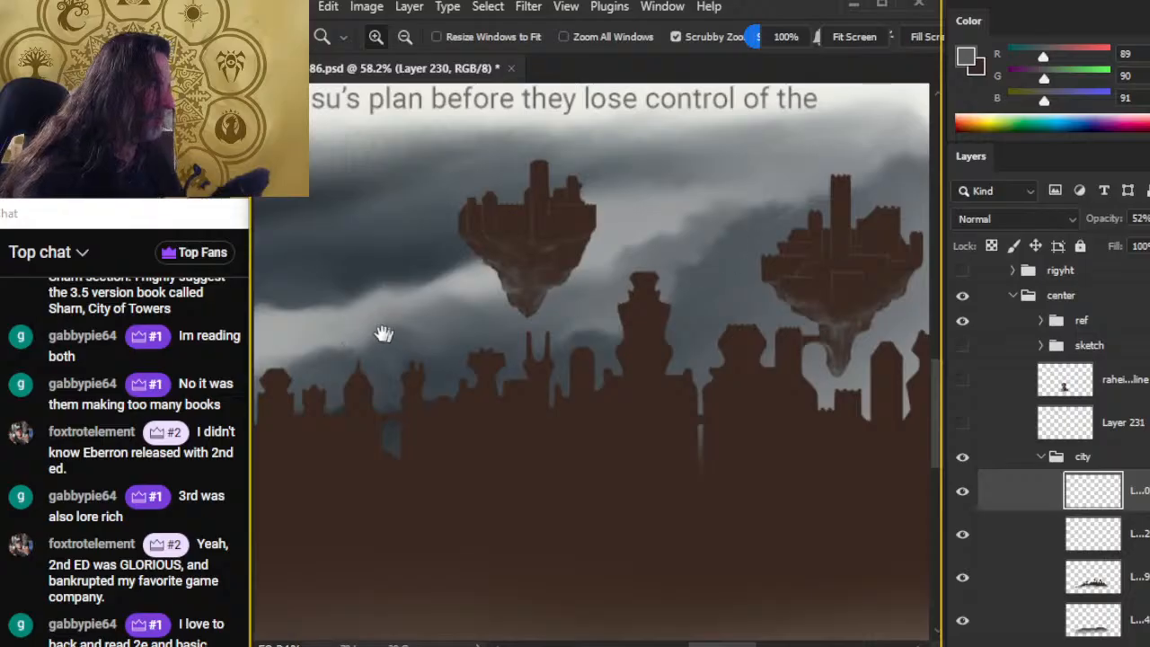
pyautogui.moveTo(380, 333); pyautogui.dragTo(729, 377)
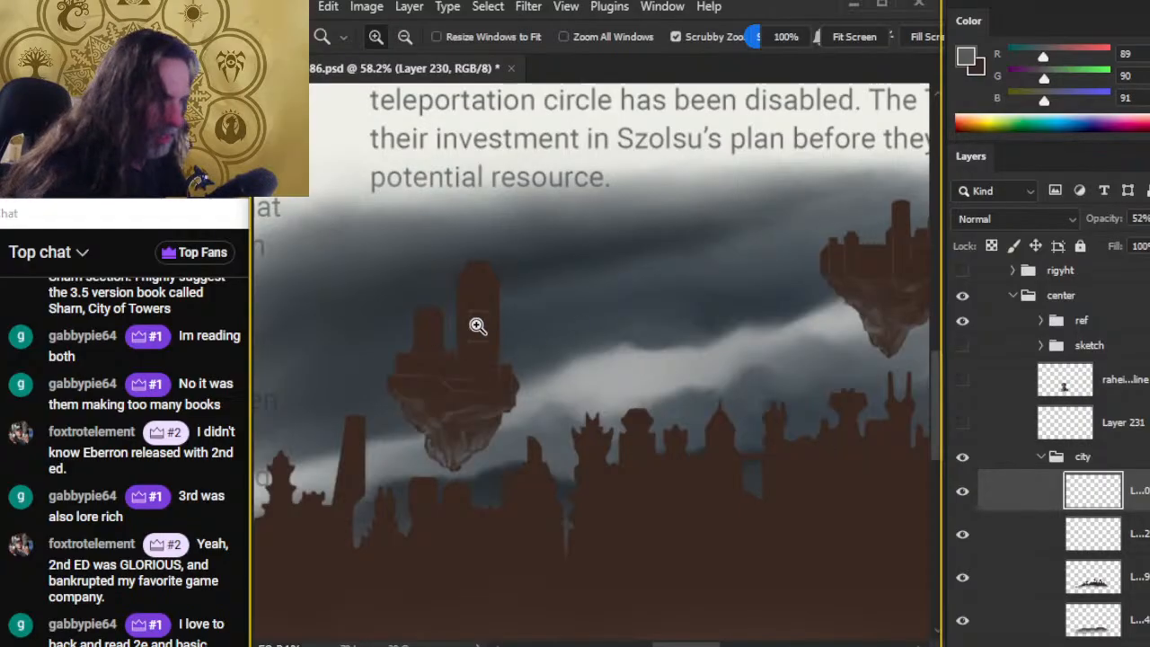
# Step: Rework the window marks on the left citadel's tall tower with the Lasso and the Eraser at 100% opacity, and save the document
pyautogui.press('l')
pyautogui.moveTo(485, 299)
pyautogui.mouseDown()
pyautogui.moveTo(459, 330)
pyautogui.moveTo(500, 309)
pyautogui.moveTo(486, 307)
pyautogui.moveTo(472, 342)
pyautogui.moveTo(503, 351)
pyautogui.moveTo(485, 343)
pyautogui.mouseUp()
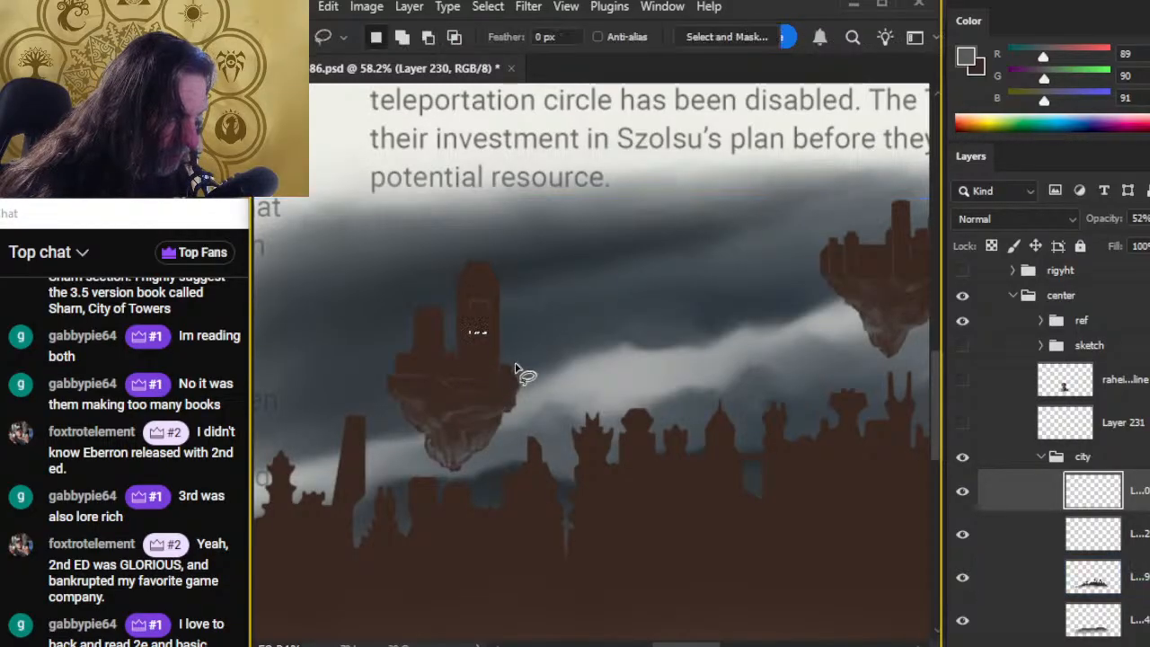
pyautogui.click(519, 367)
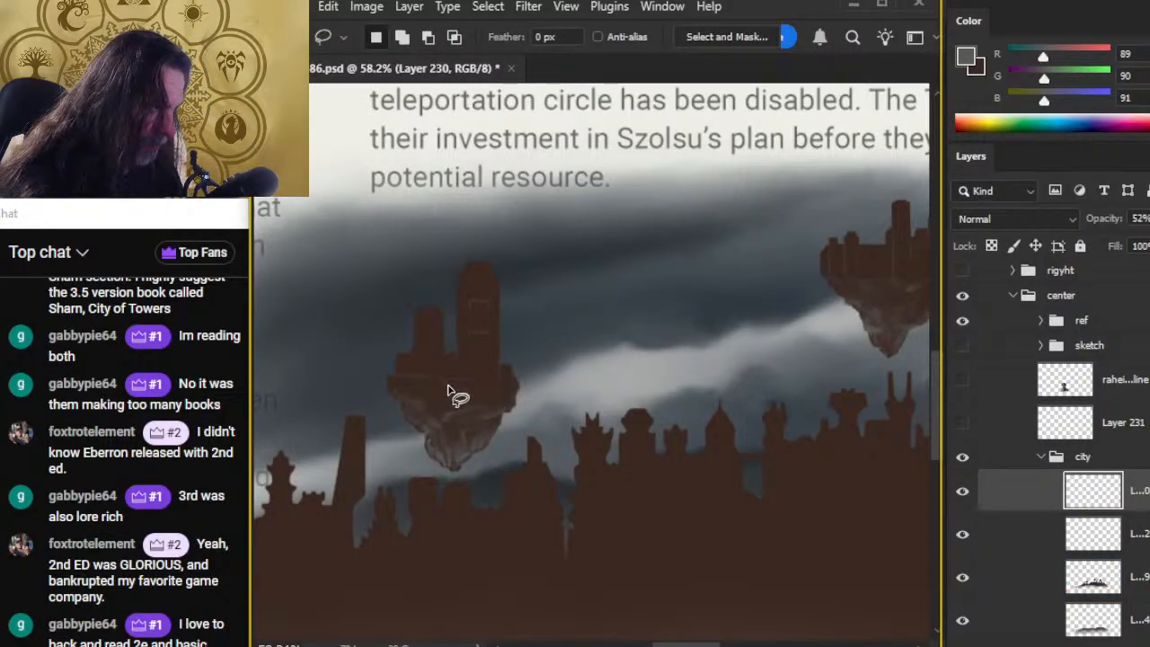
pyautogui.press('e')
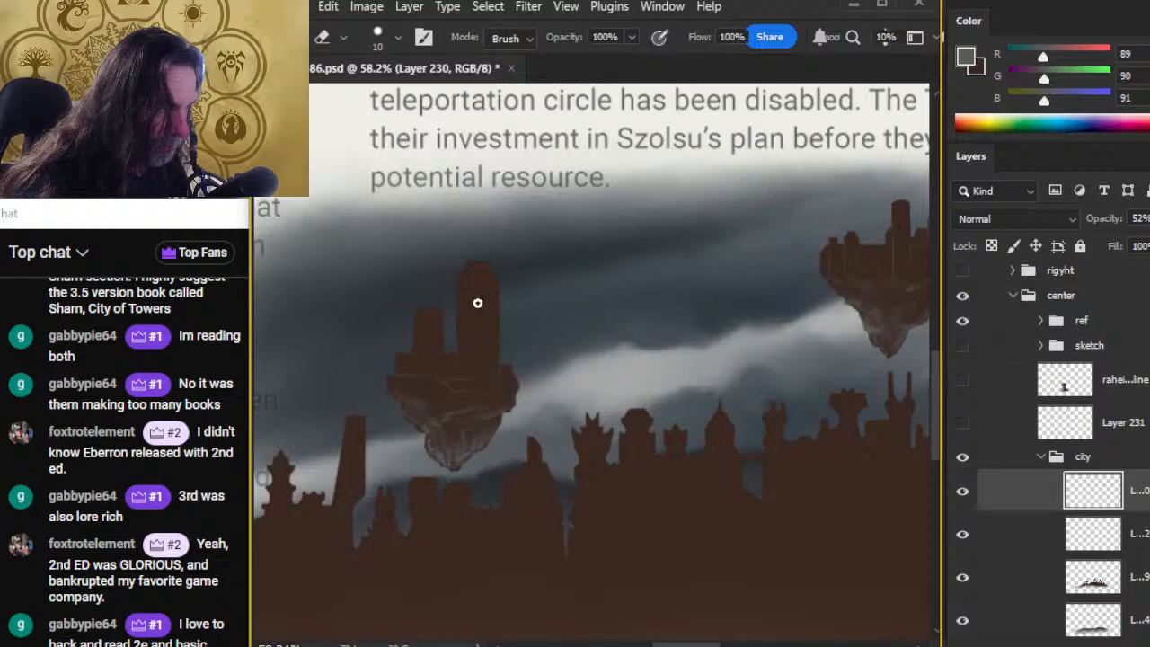
pyautogui.press('z')
pyautogui.moveTo(647, 360); pyautogui.dragTo(564, 354)
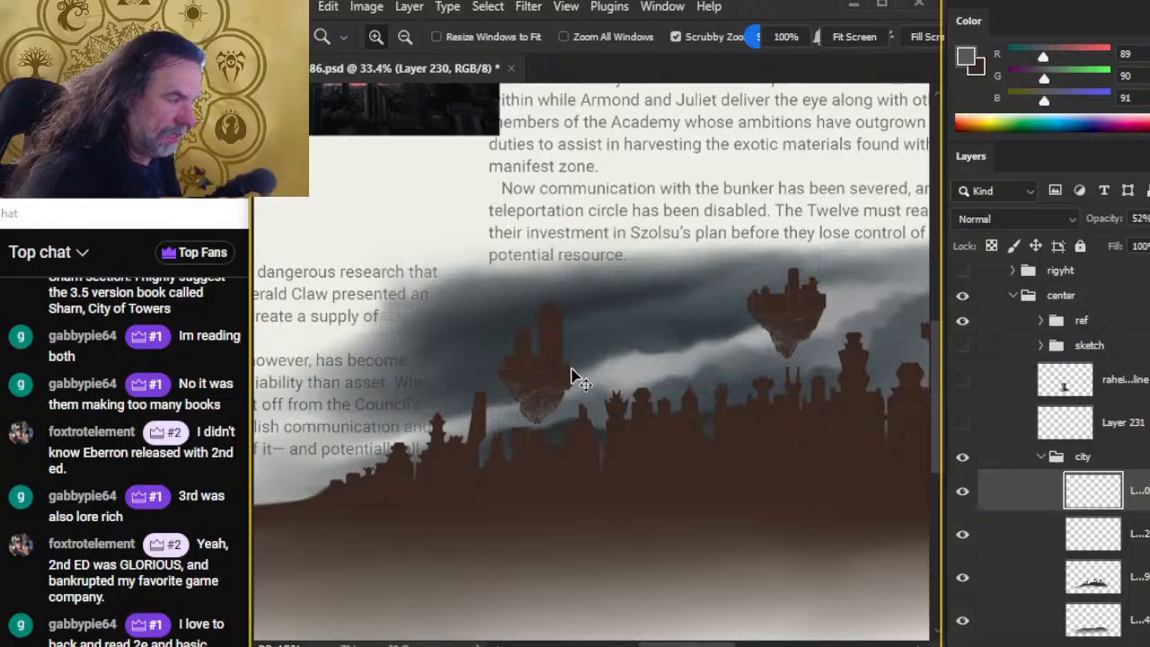
pyautogui.hotkey('ctrl', 's')
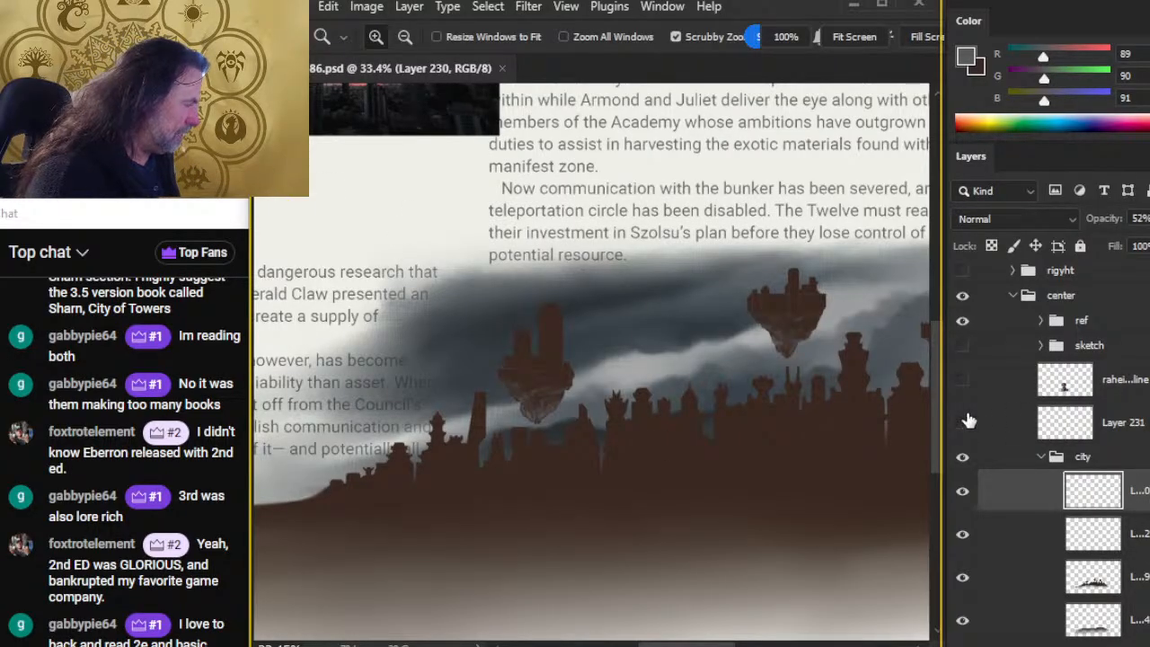
# Step: Show the portrait line layer and the sketch group over the city, check the combined composition, and save the document
pyautogui.click(963, 379)
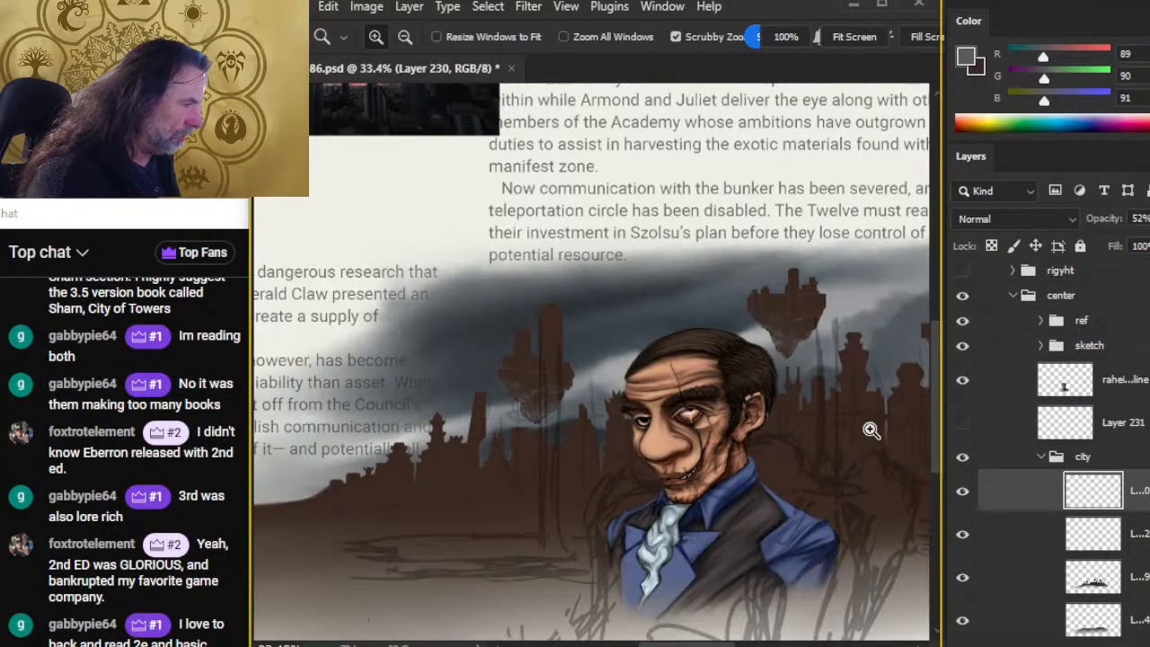
pyautogui.moveTo(871, 429)
pyautogui.mouseDown()
pyautogui.moveTo(709, 379)
pyautogui.moveTo(661, 337)
pyautogui.mouseUp()
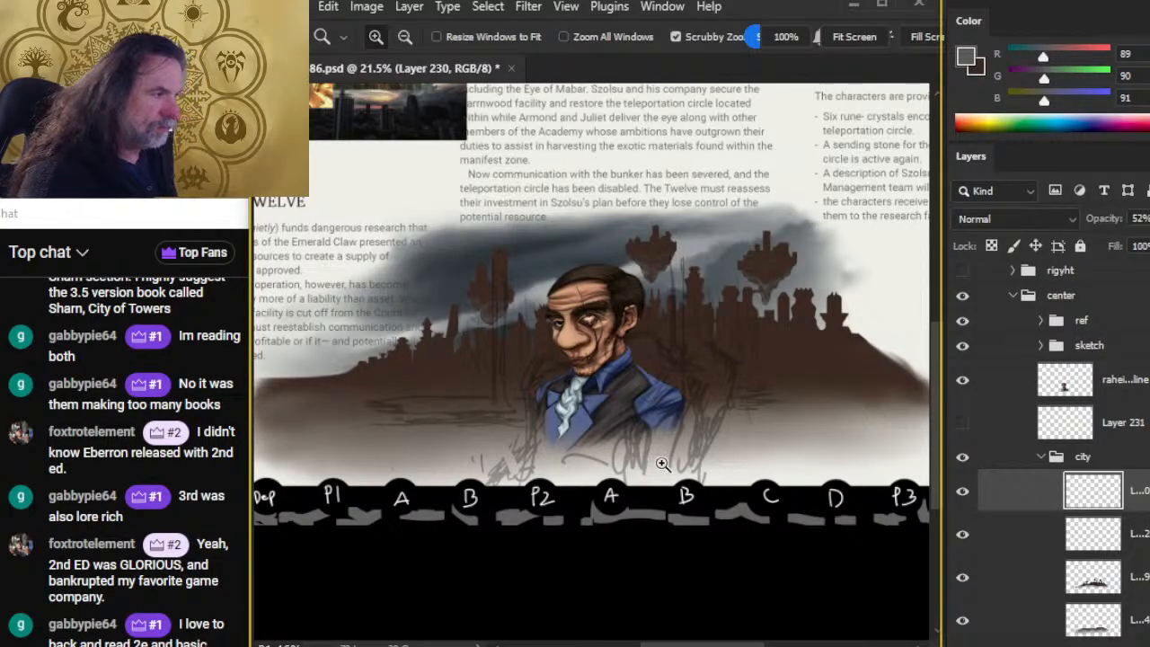
pyautogui.moveTo(719, 440); pyautogui.dragTo(677, 394)
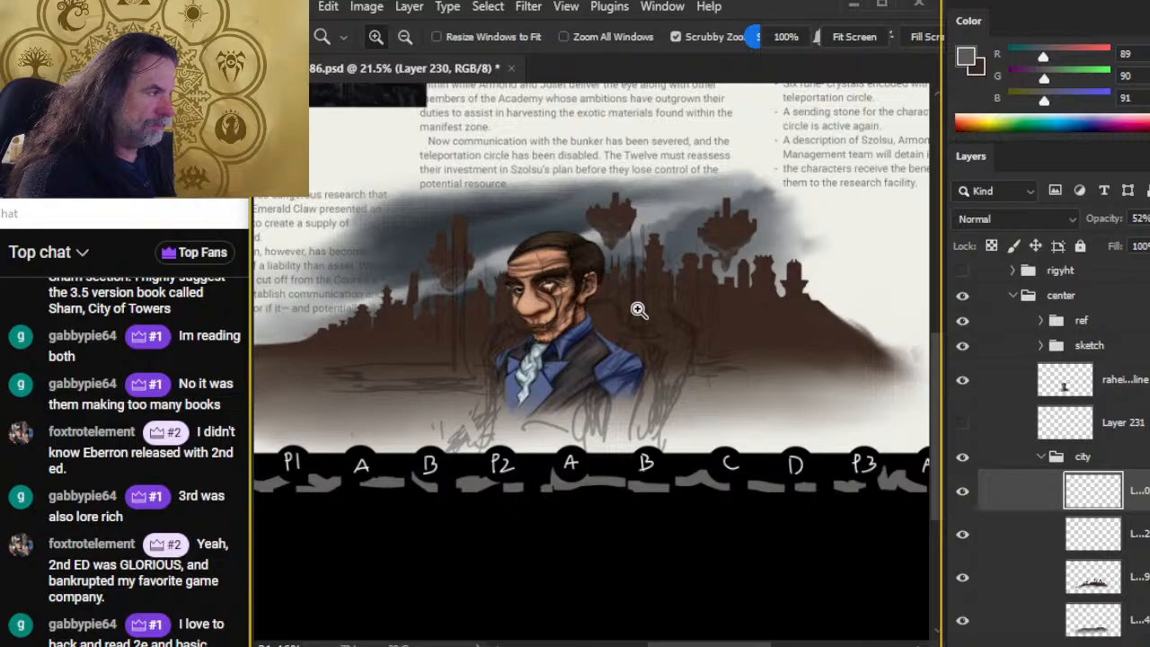
pyautogui.click(691, 286)
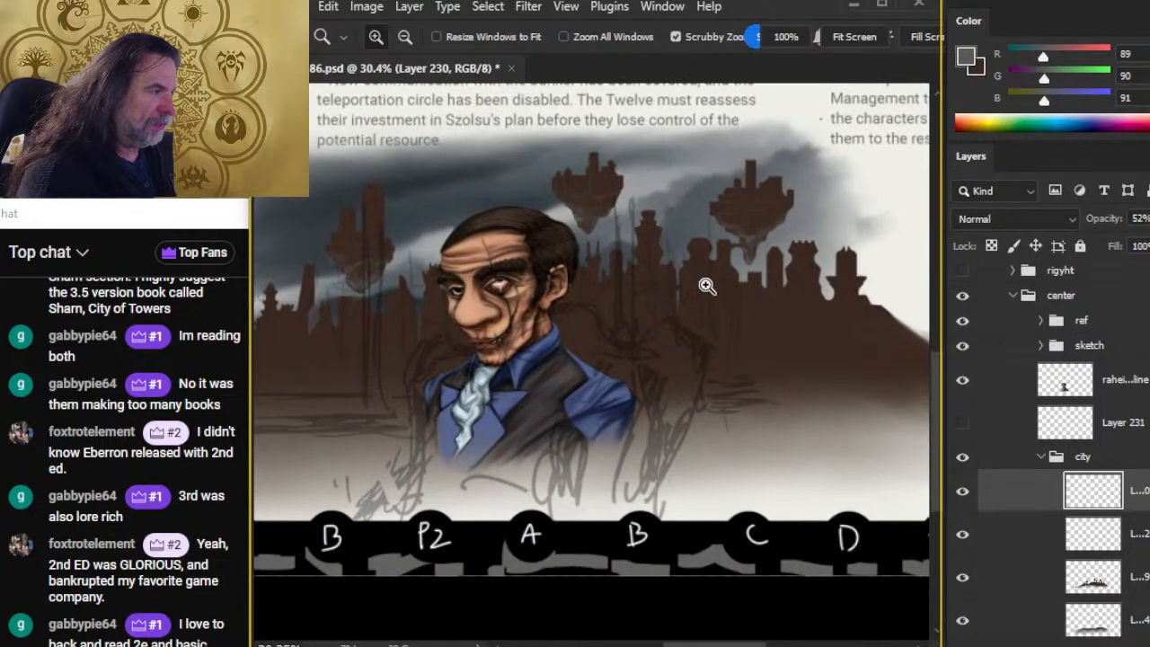
pyautogui.click(732, 229)
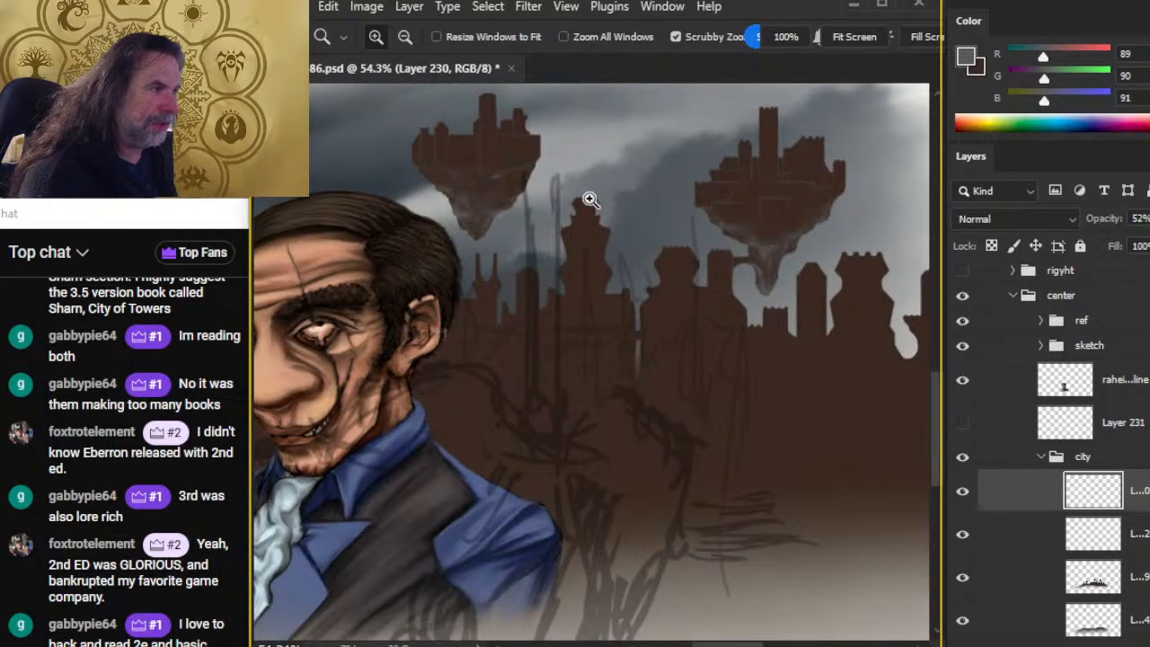
pyautogui.moveTo(686, 207); pyautogui.dragTo(614, 195)
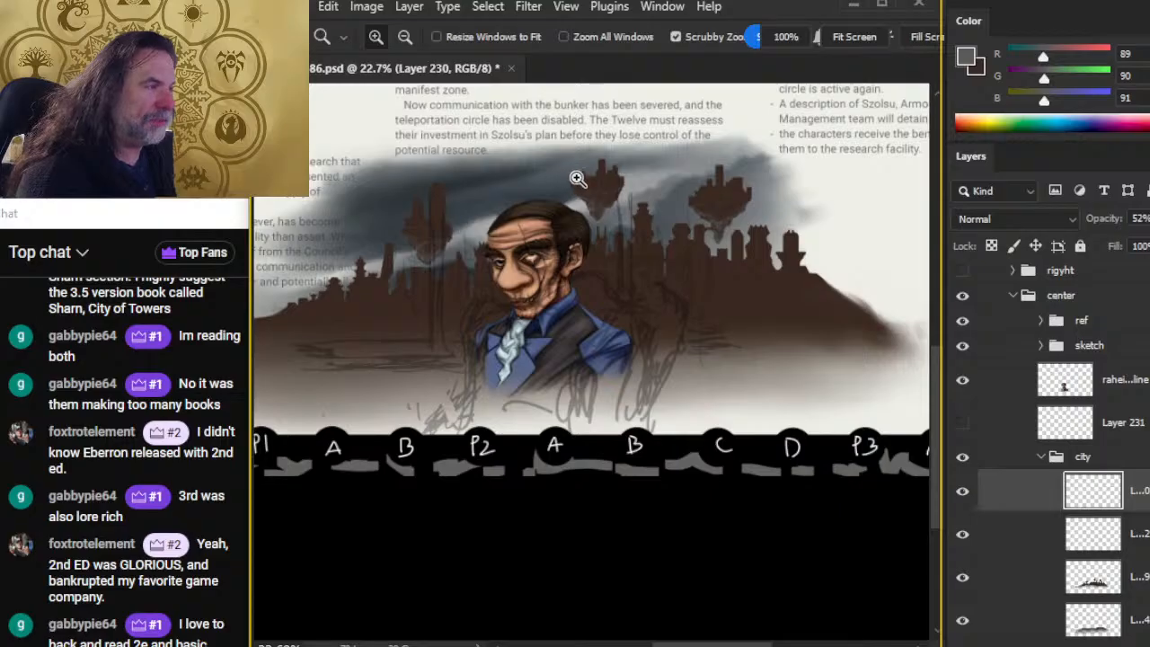
pyautogui.moveTo(575, 177); pyautogui.dragTo(618, 197)
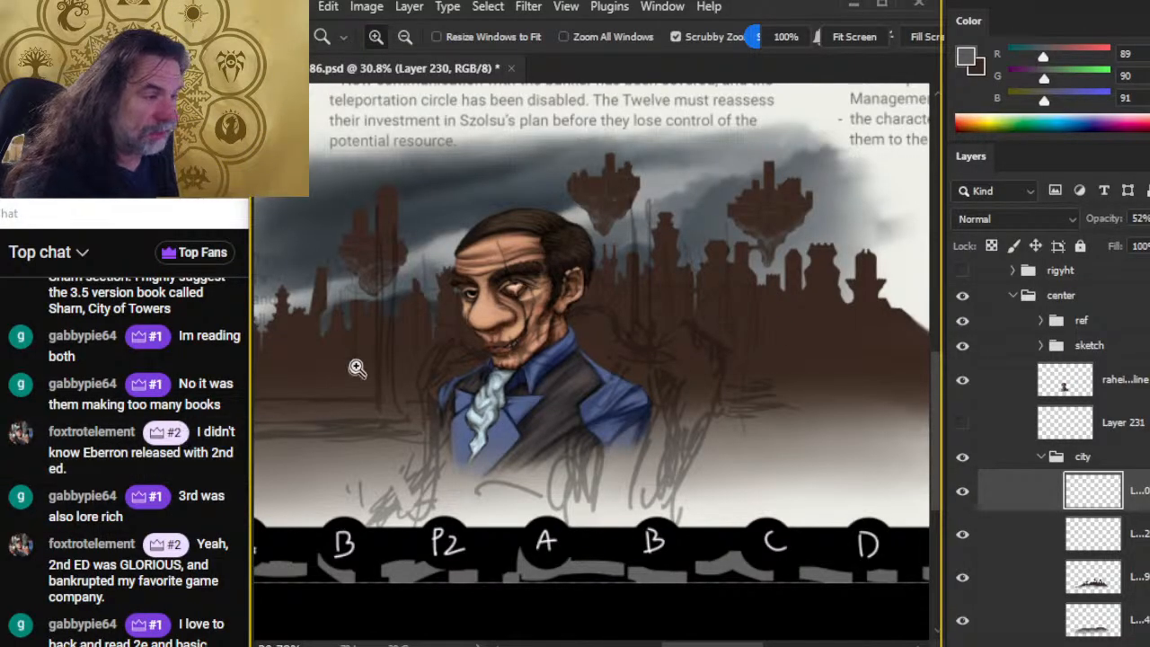
pyautogui.moveTo(470, 355); pyautogui.dragTo(550, 330)
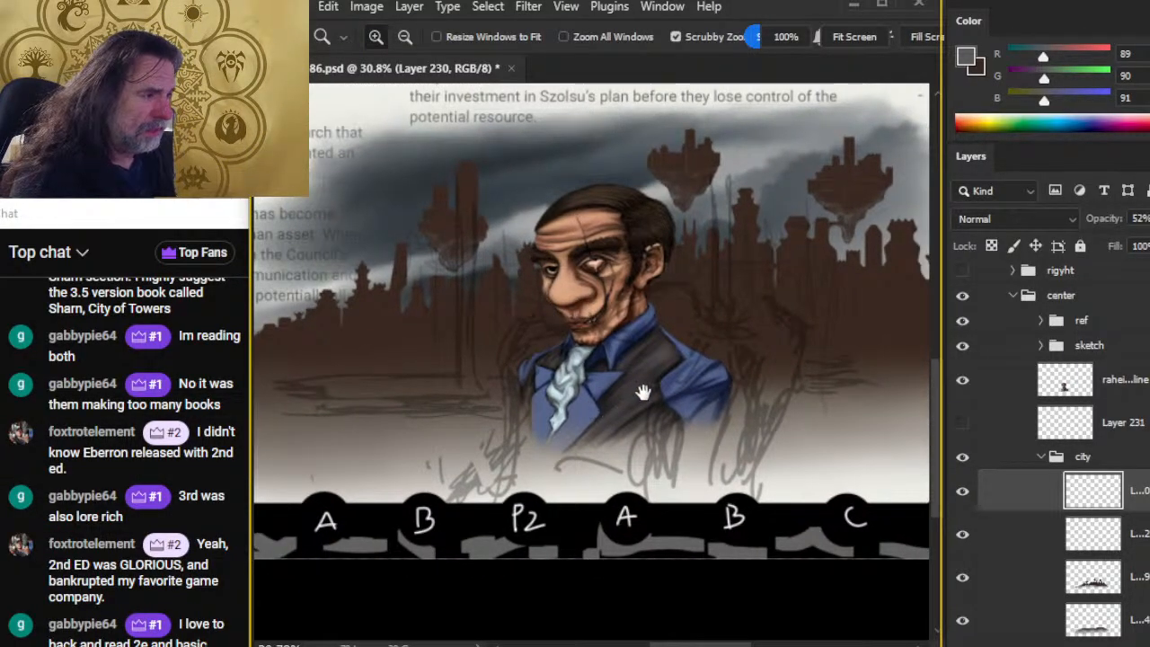
pyautogui.moveTo(644, 393); pyautogui.dragTo(583, 398)
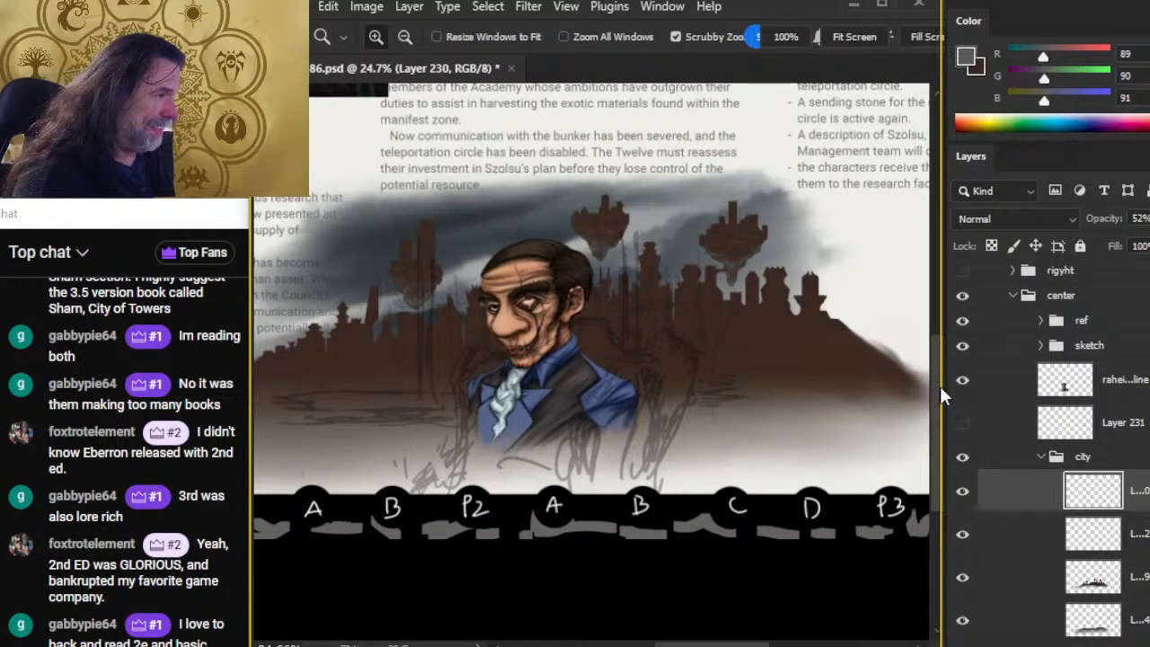
pyautogui.hotkey('ctrl', 's')
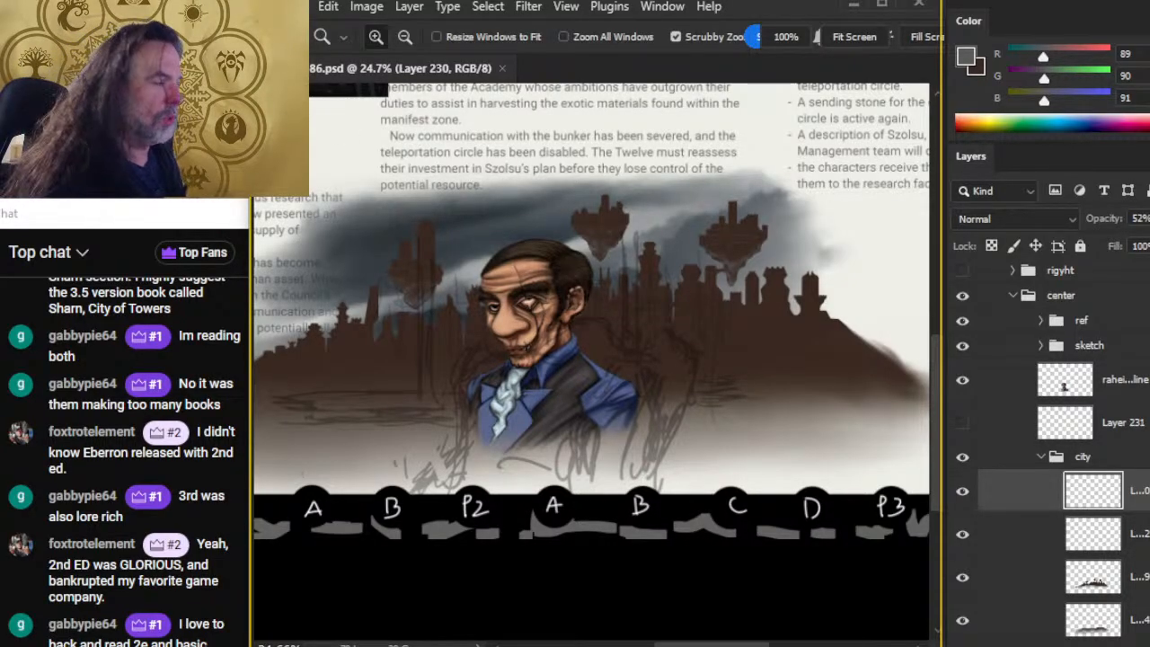
# Step: Review the full page layout around the city illustration, and switch to OBS Studio
pyautogui.moveTo(674, 336); pyautogui.dragTo(605, 335)
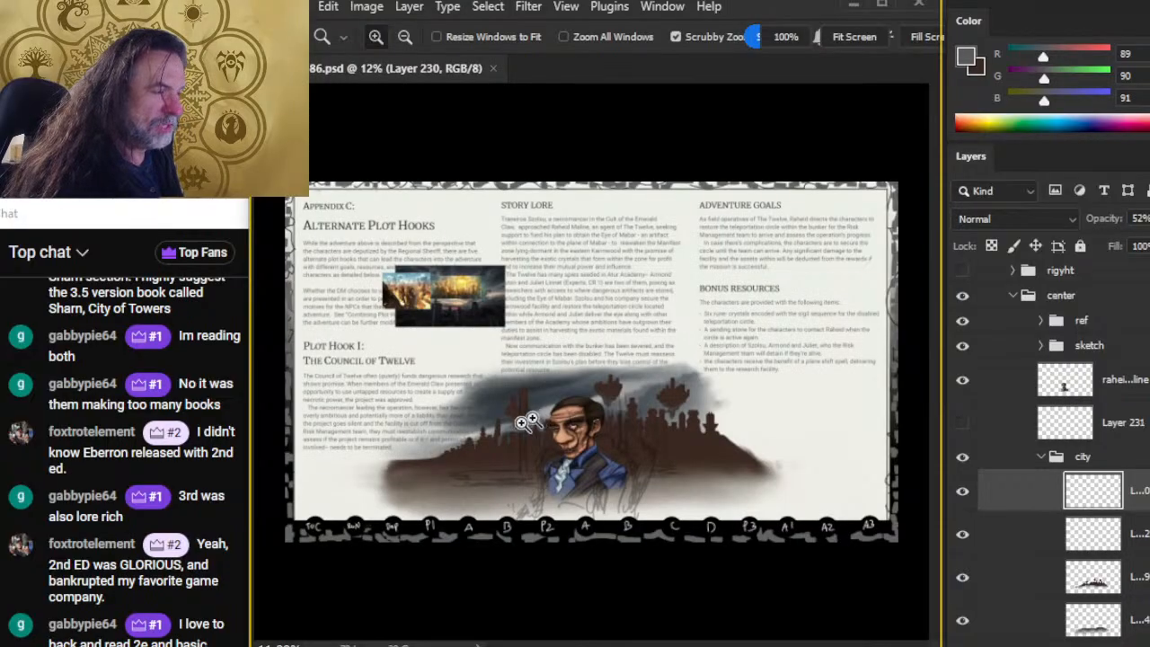
pyautogui.click(535, 452)
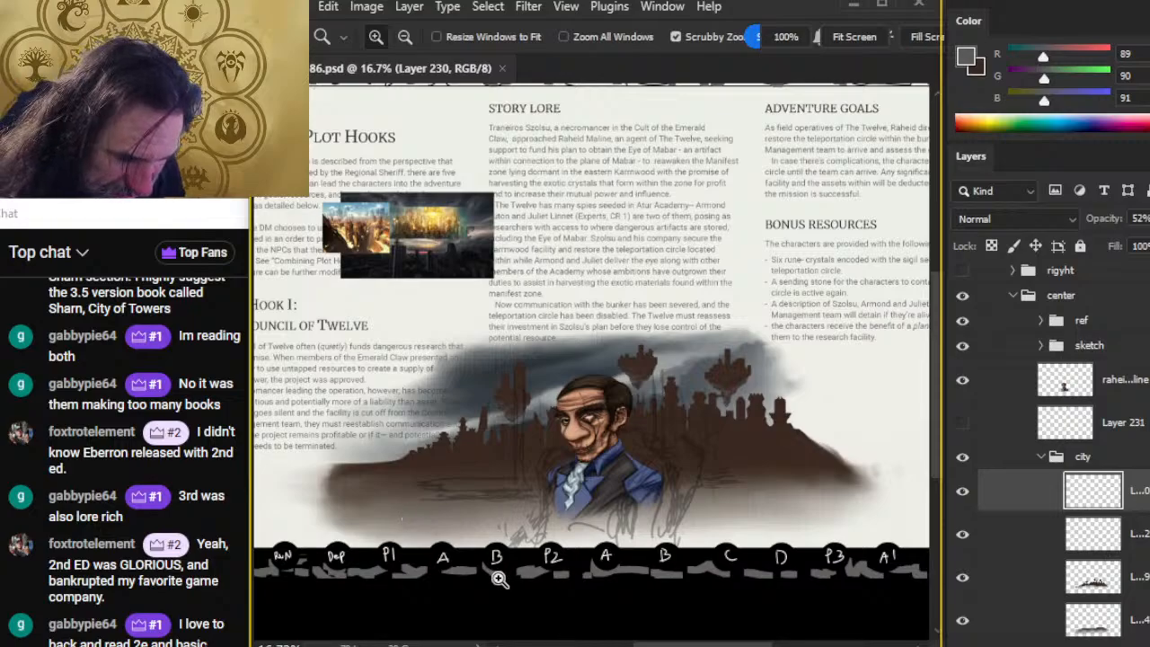
pyautogui.hotkey('alt', 'Tab')
pyautogui.hotkey('alt', 'Tab')
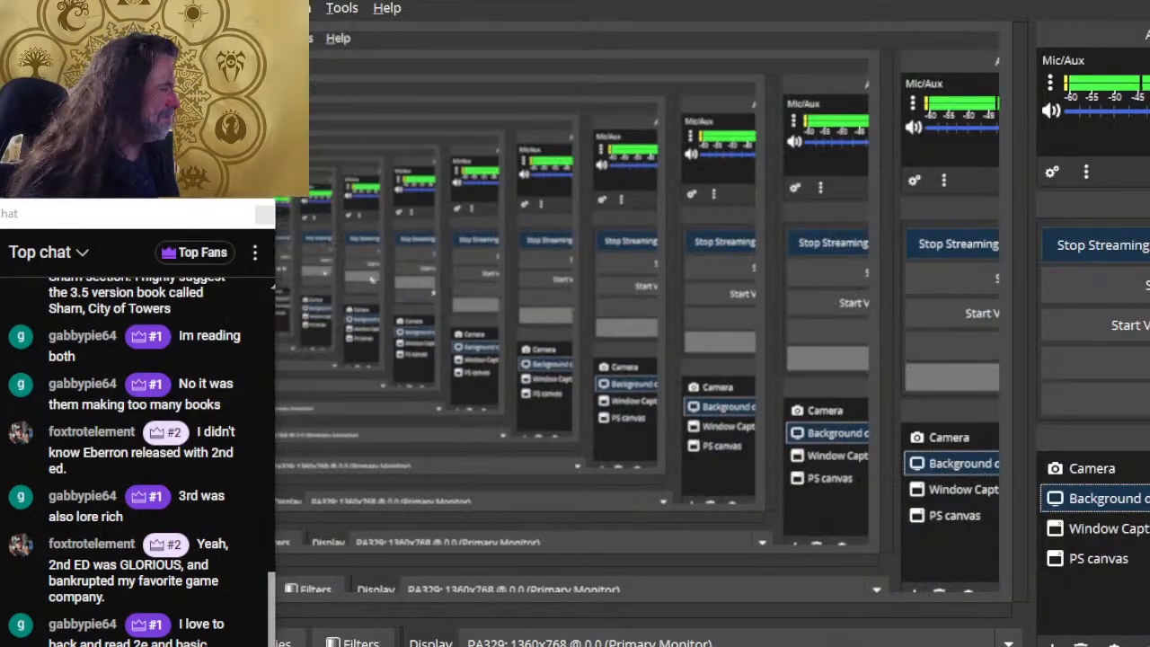